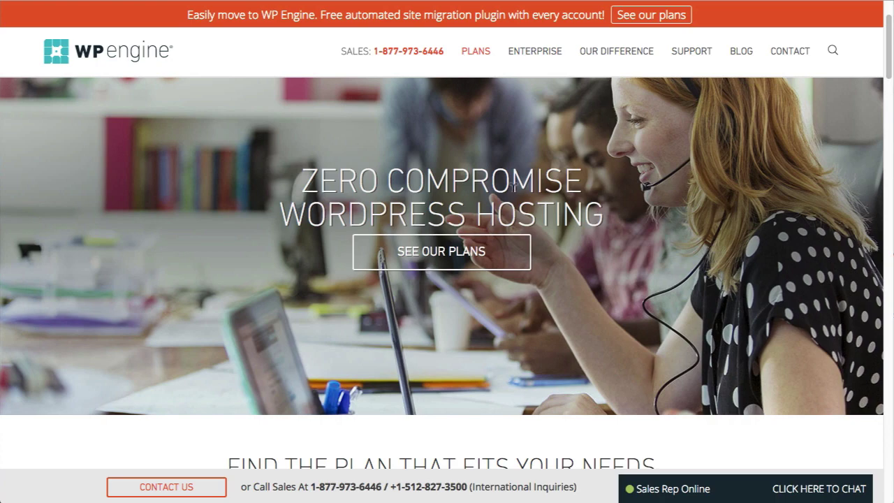
# Scroll the WP Engine homepage to review the Personal and Professional plan pricing.
pyautogui.scroll(-3, 722, 240)
pyautogui.scroll(-8, 689, 266)
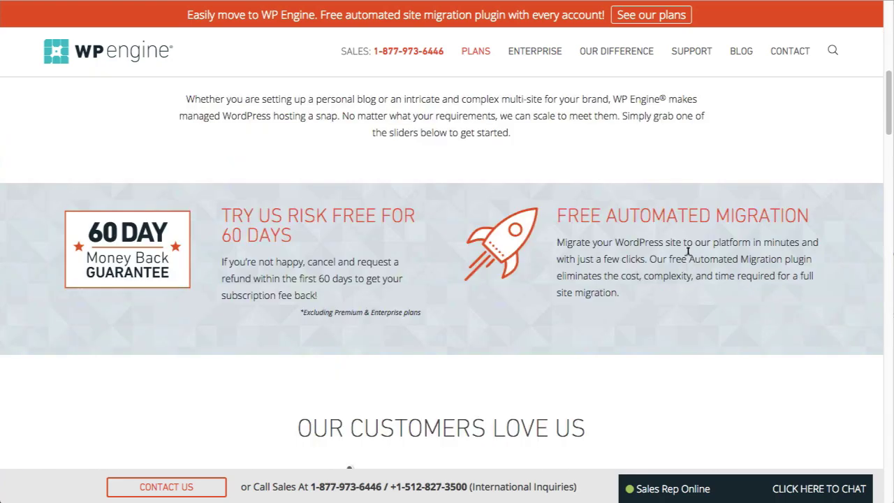
pyautogui.scroll(-2, 726, 206)
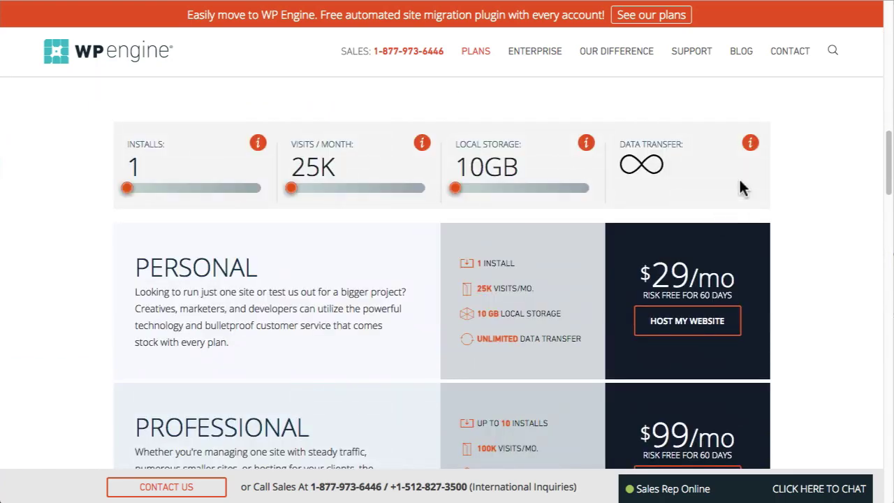
pyautogui.scroll(-4, 737, 185)
pyautogui.scroll(1, 719, 192)
pyautogui.scroll(-1, 714, 191)
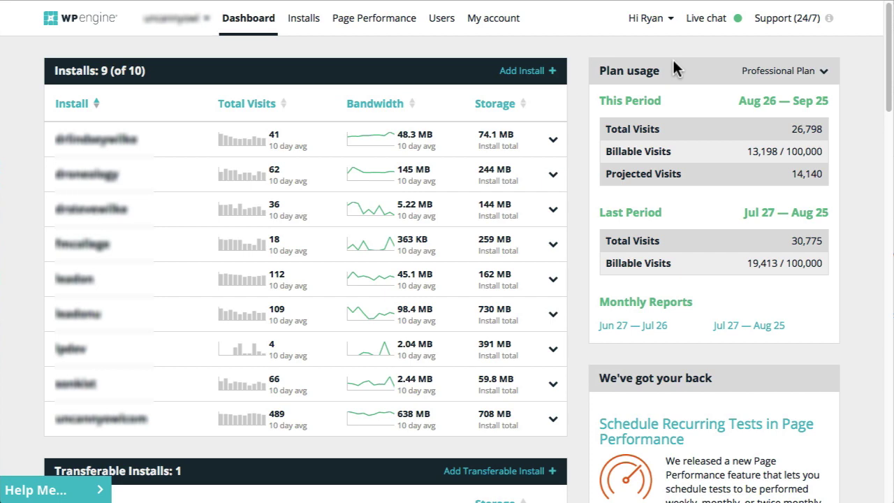
# Create a new install named uoscreencast.
pyautogui.click(528, 72)
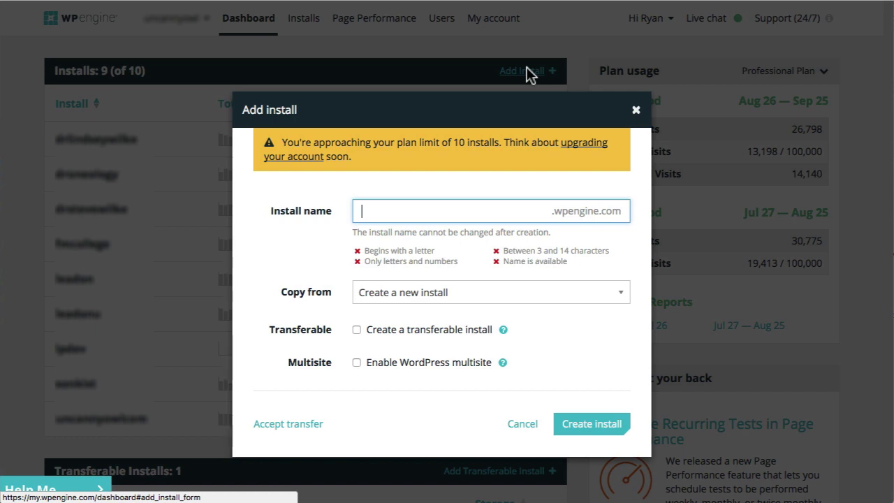
pyautogui.write('uoscre')
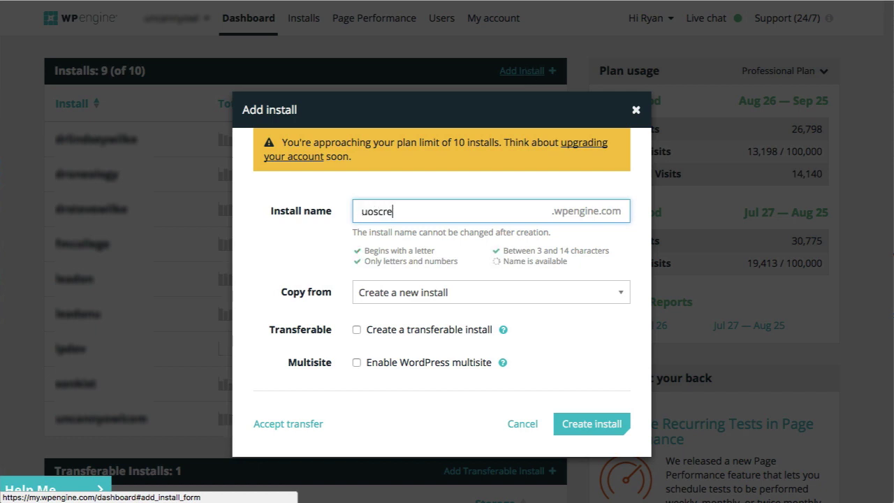
pyautogui.write('encast')
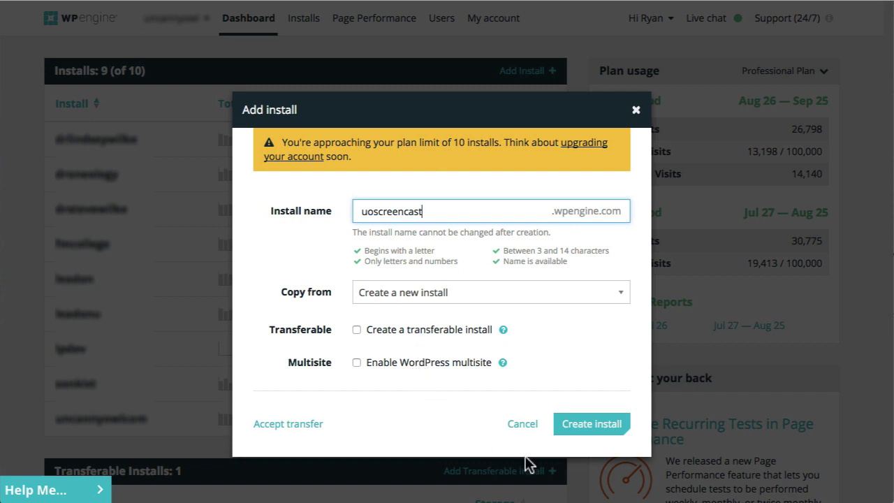
pyautogui.click(585, 424)
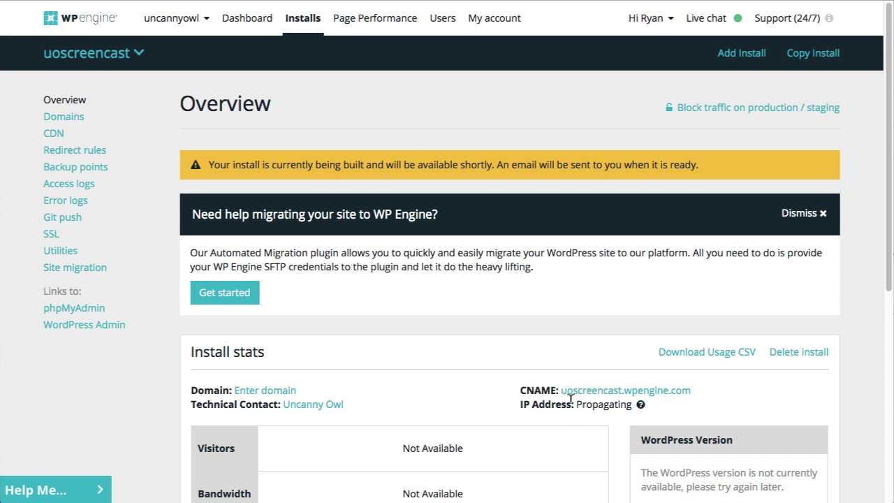
# Note the propagating IP address and go to the uoscreencast install's Domains page.
pyautogui.moveTo(576, 404); pyautogui.dragTo(632, 404)
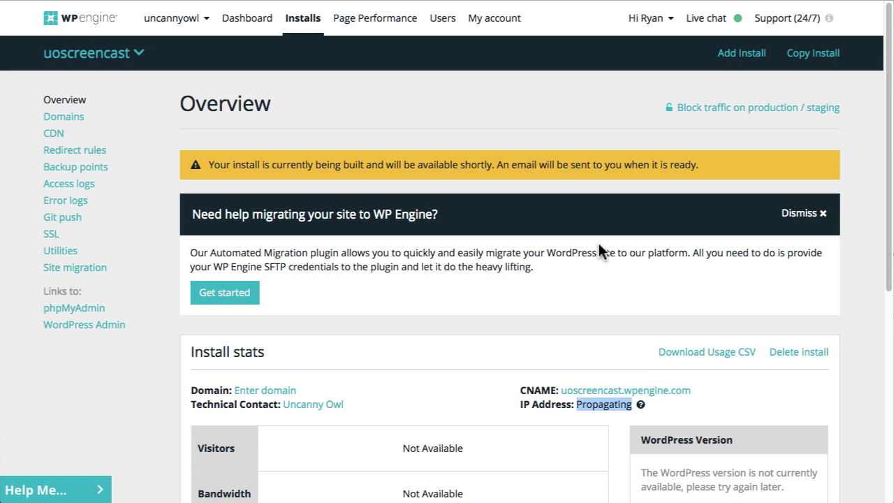
pyautogui.click(271, 391)
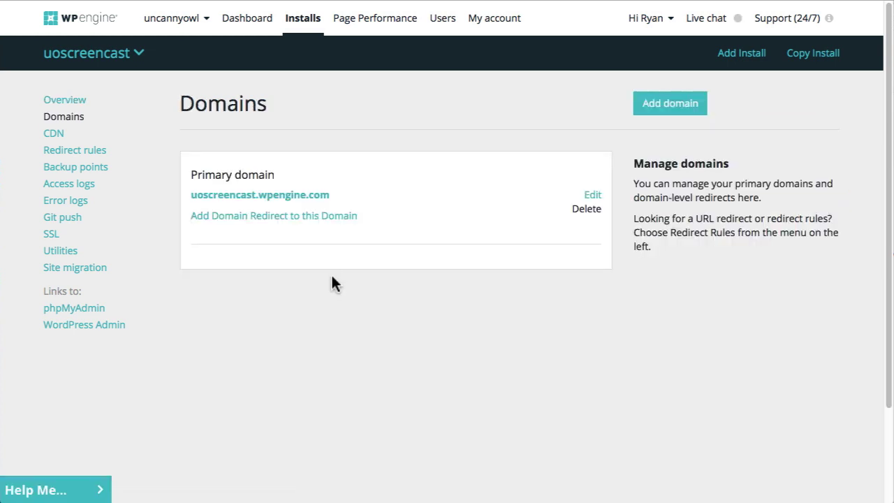
# Add screencast.uncannycloud.com as an install domain, then return to the install's Overview.
pyautogui.click(681, 114)
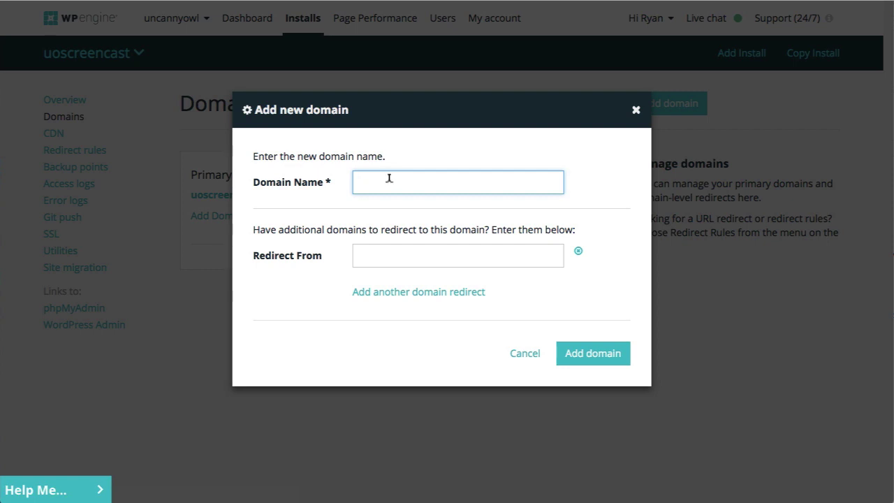
pyautogui.write('screencast')
pyautogui.write('.uncannycloud.com')
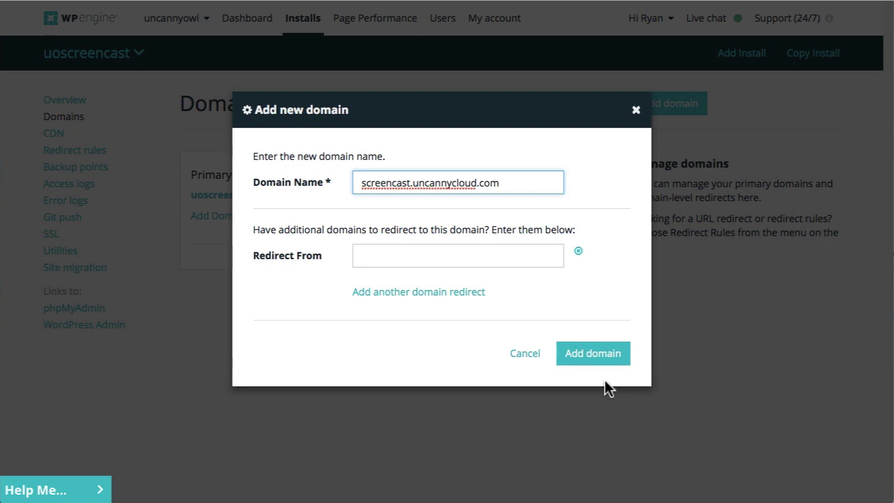
pyautogui.moveTo(411, 175); pyautogui.dragTo(351, 174)
pyautogui.press('super+c')
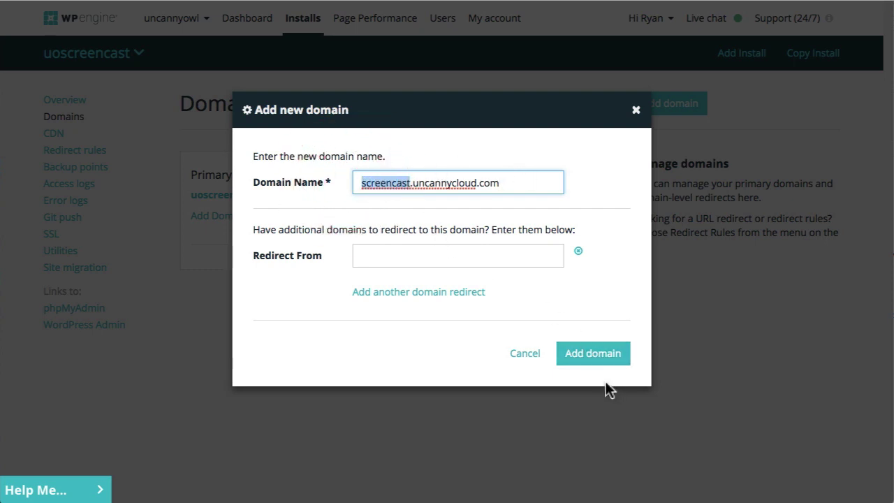
pyautogui.click(597, 355)
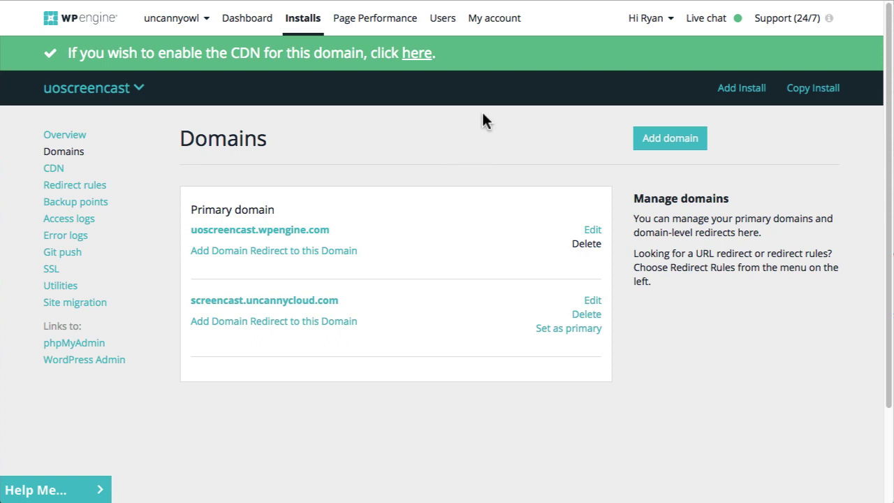
pyautogui.click(66, 135)
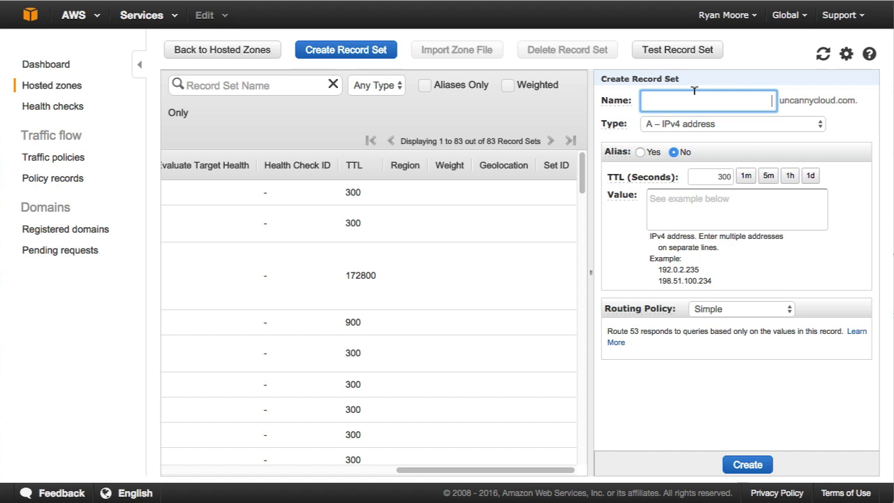
# Create a CNAME record named screencast with value uoscreencast.wpengine.com, then reload the install overview.
pyautogui.press('super+v')
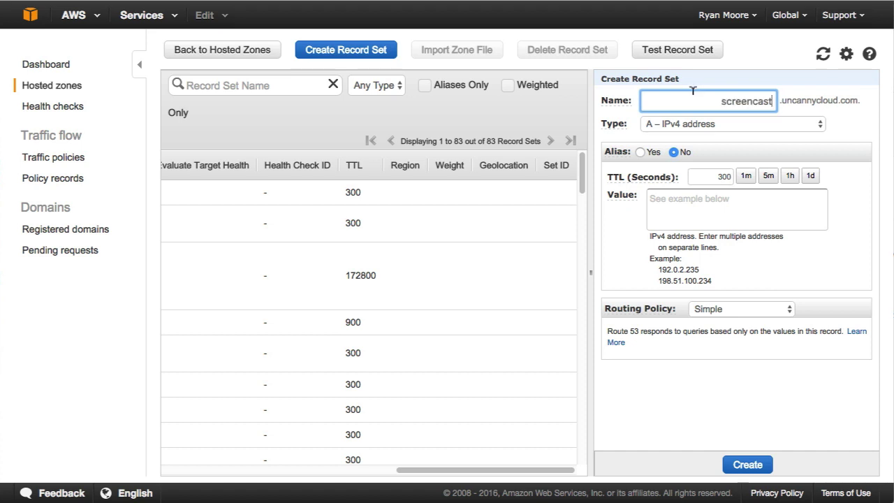
pyautogui.click(758, 126)
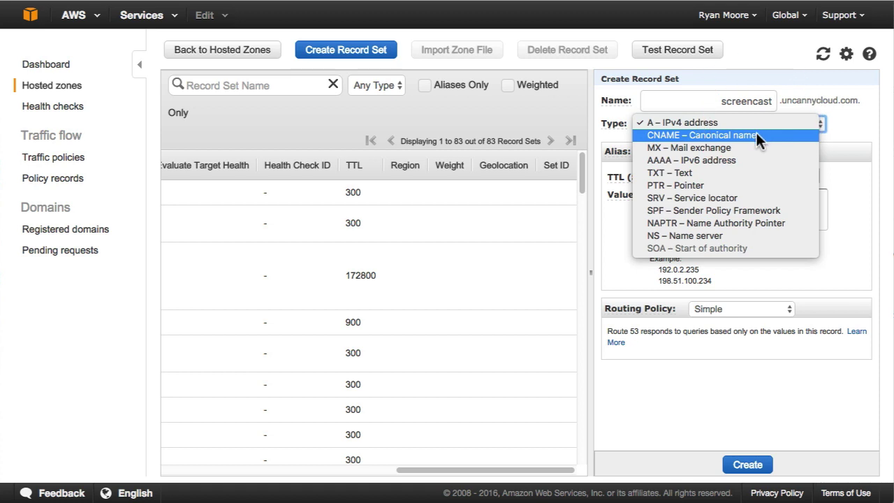
pyautogui.click(756, 133)
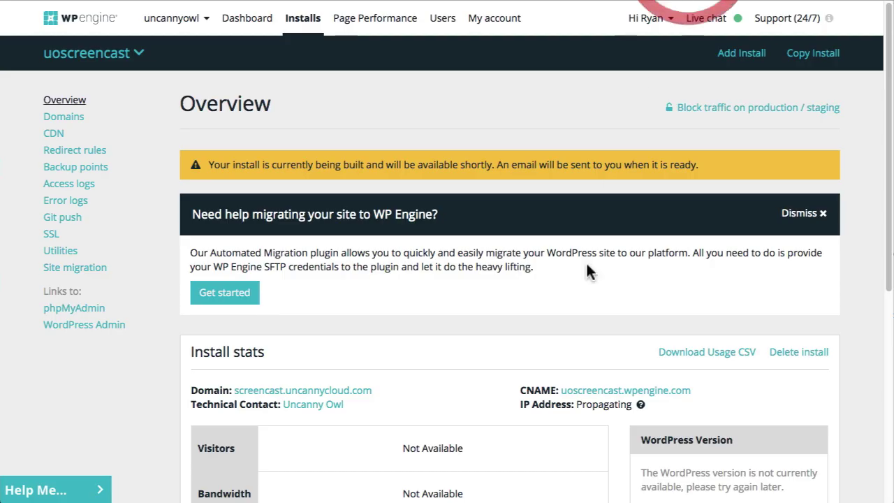
pyautogui.scroll(-1, 628, 349)
pyautogui.moveTo(691, 365); pyautogui.dragTo(562, 365)
pyautogui.hotkey('ctrl', 'c')
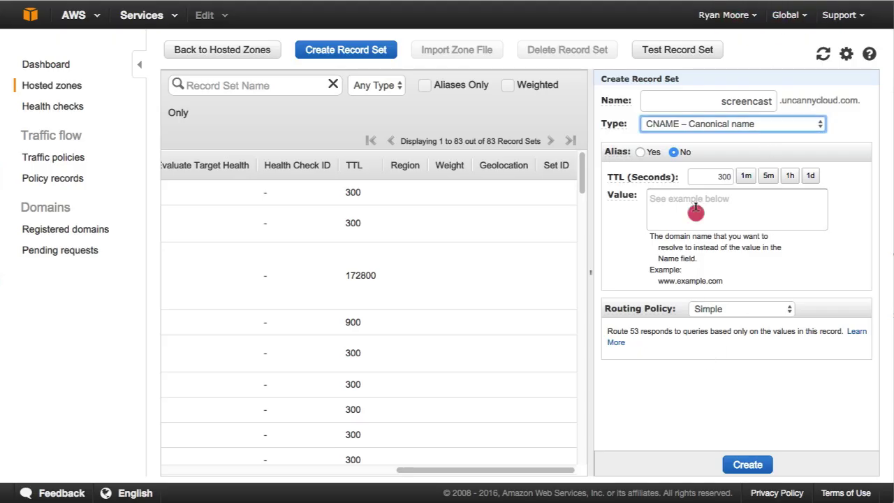
pyautogui.click(696, 210)
pyautogui.hotkey('ctrl', 'v')
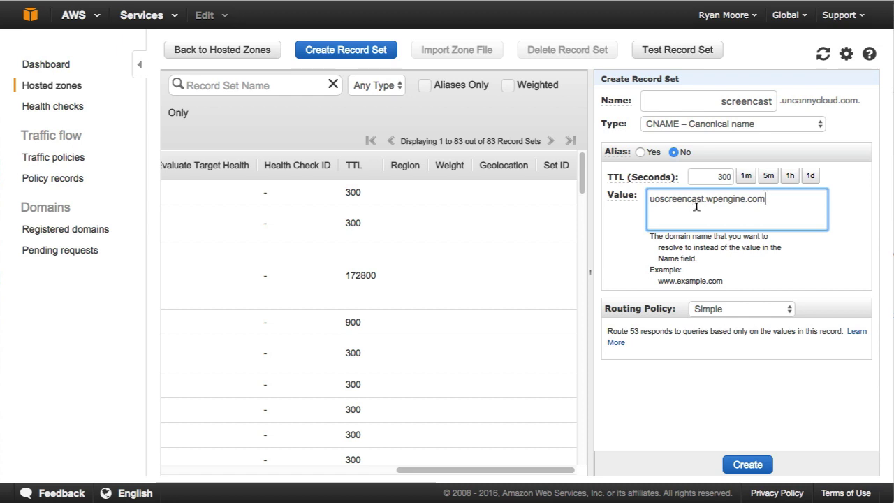
pyautogui.click(752, 465)
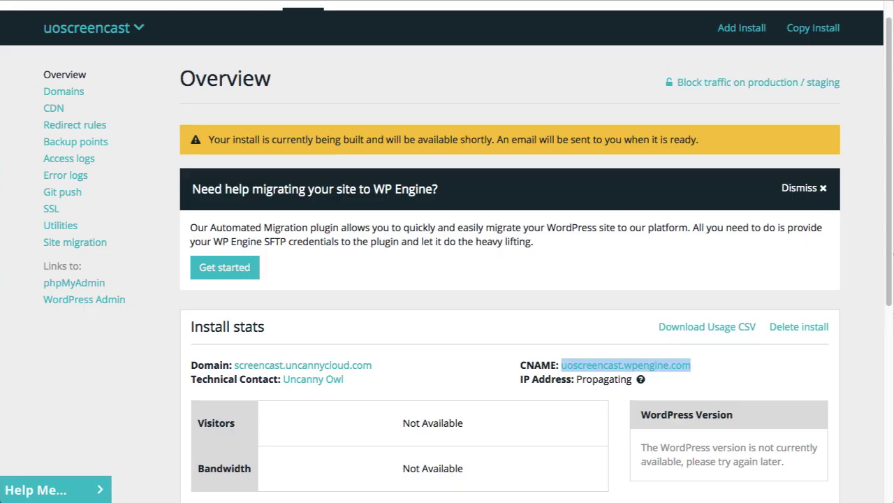
pyautogui.click(49, 31)
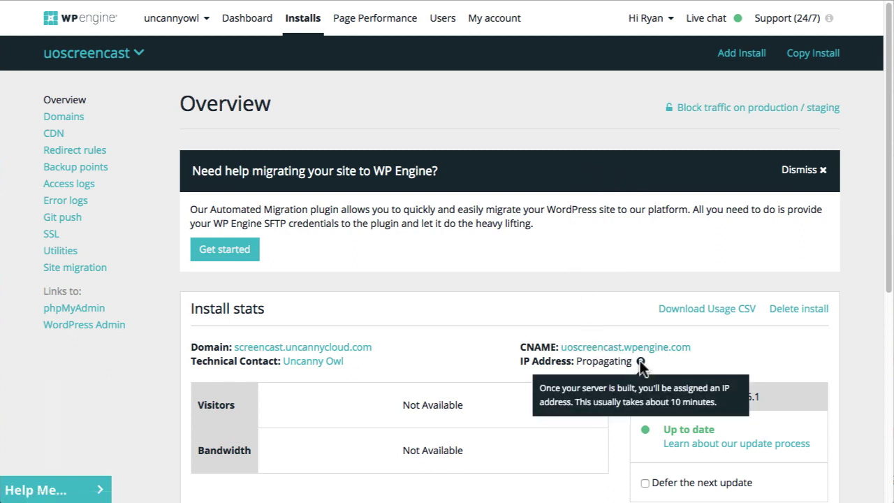
# Read the tooltip explaining why the IP address is still propagating.
pyautogui.moveTo(640, 362)
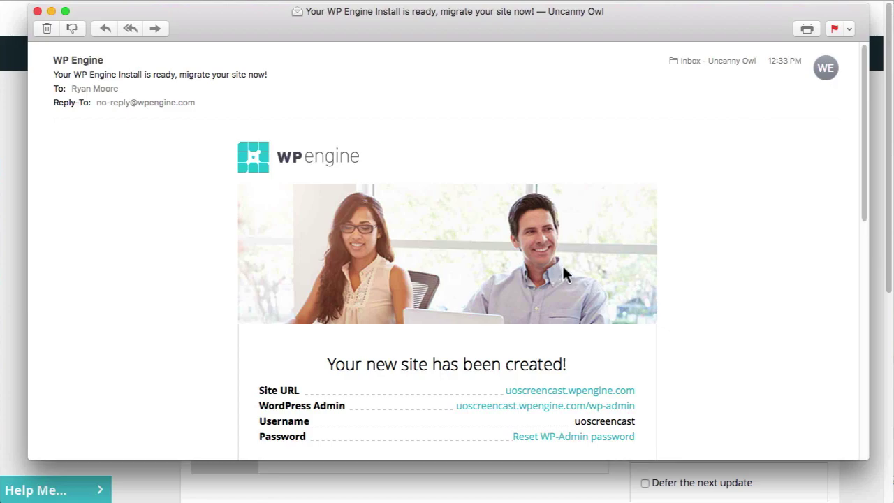
# Enter username uoscreencast and request a password reset link for the account.
pyautogui.scroll(-5, 562, 273)
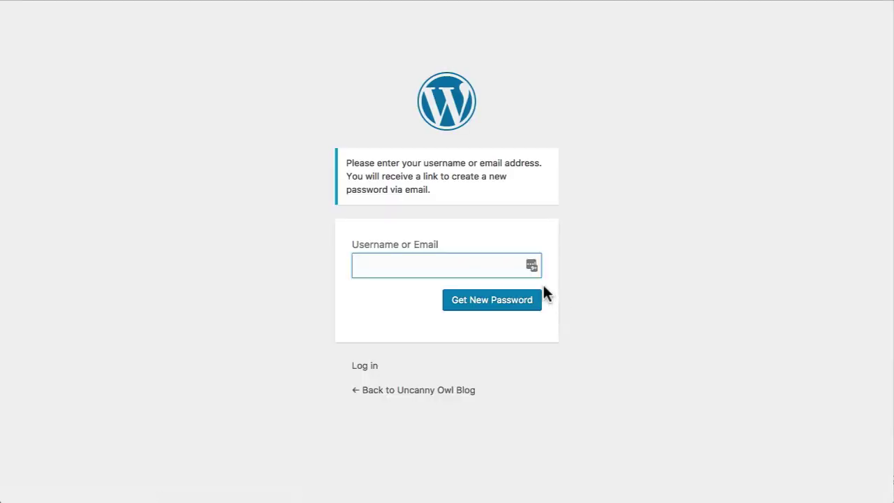
pyautogui.click(391, 259)
pyautogui.write('uoscreencast')
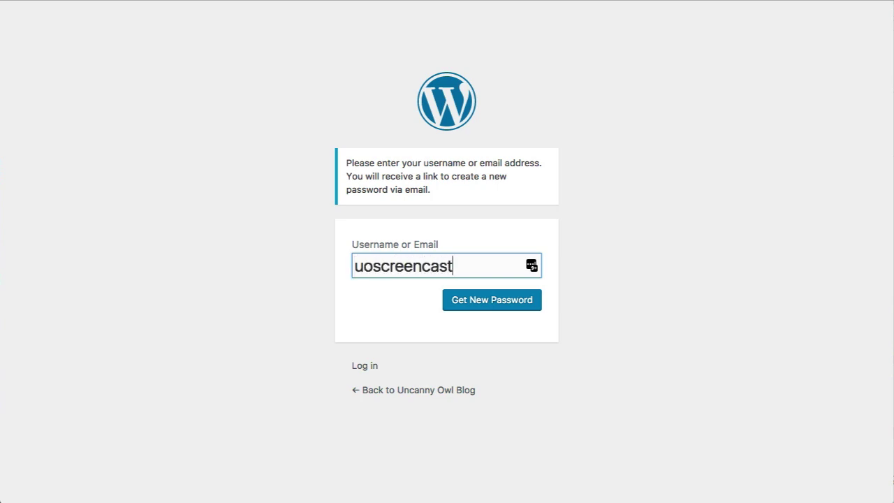
pyautogui.click(482, 310)
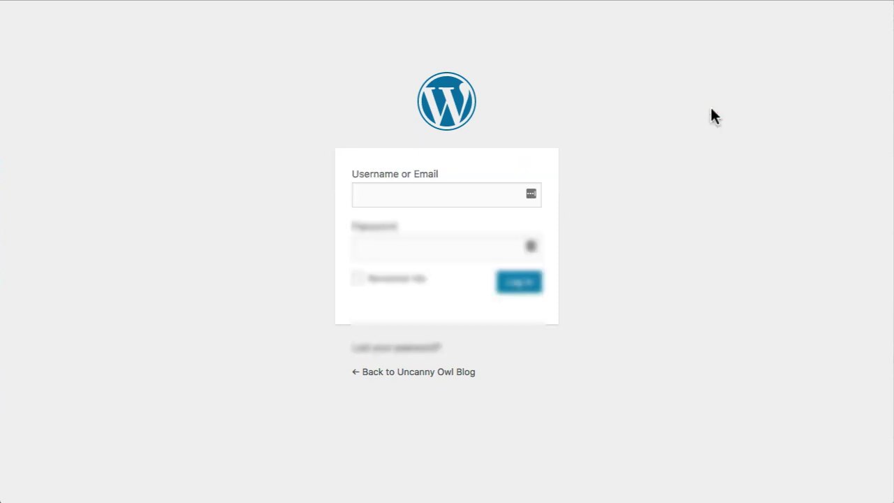
# Log in as uoscreencast with the account password, with Remember Me ticked.
pyautogui.click(425, 186)
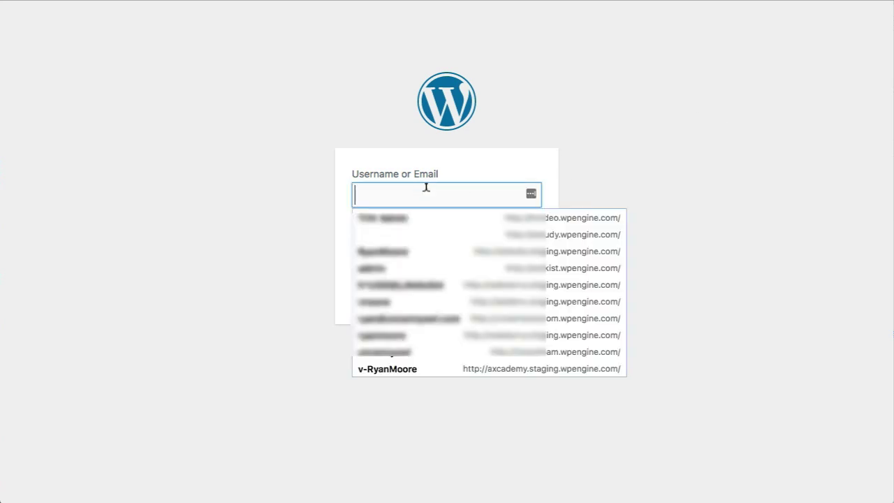
pyautogui.write('uoscreen')
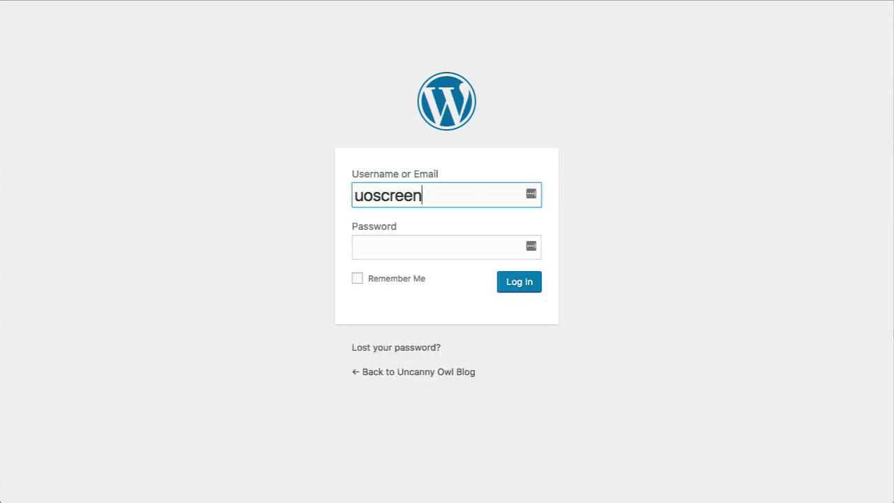
pyautogui.write('cast')
pyautogui.press('Tab')
pyautogui.press('super+v')
pyautogui.doubleClick(358, 279)
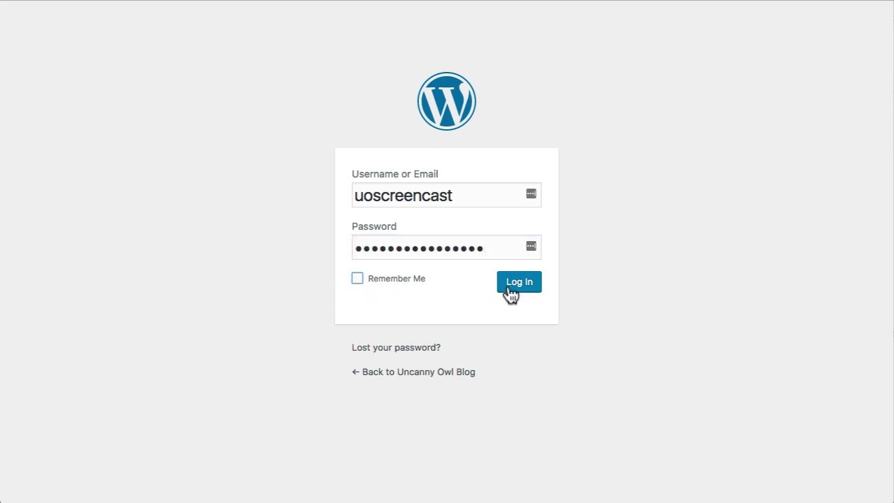
pyautogui.click(415, 282)
pyautogui.click(518, 285)
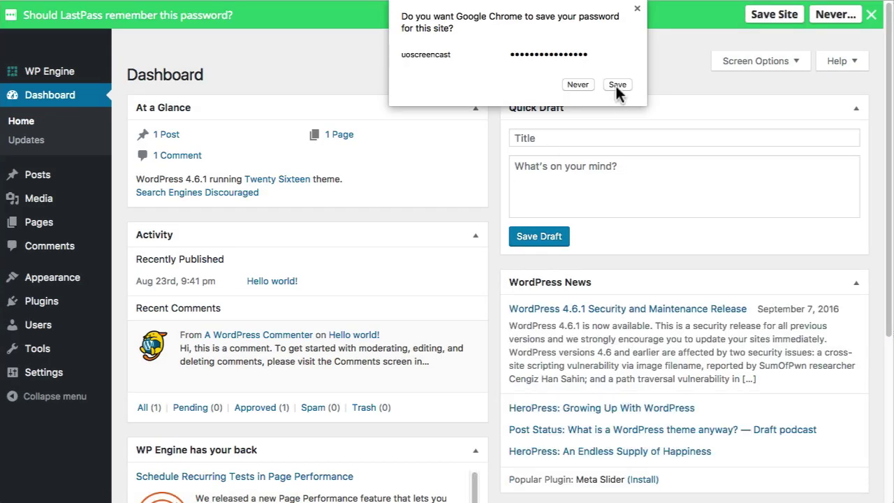
# Save the login in the browser, dismiss the password manager bar, and open Backup Points.
pyautogui.click(617, 84)
pyautogui.click(872, 15)
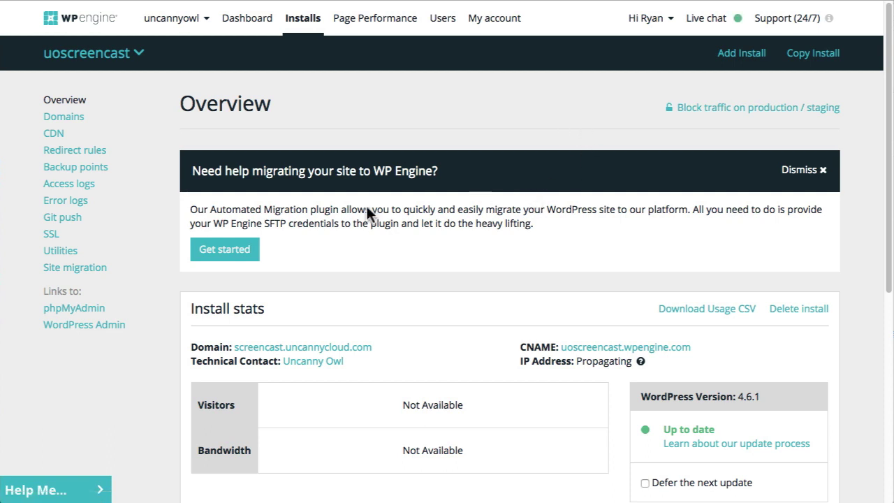
pyautogui.click(82, 176)
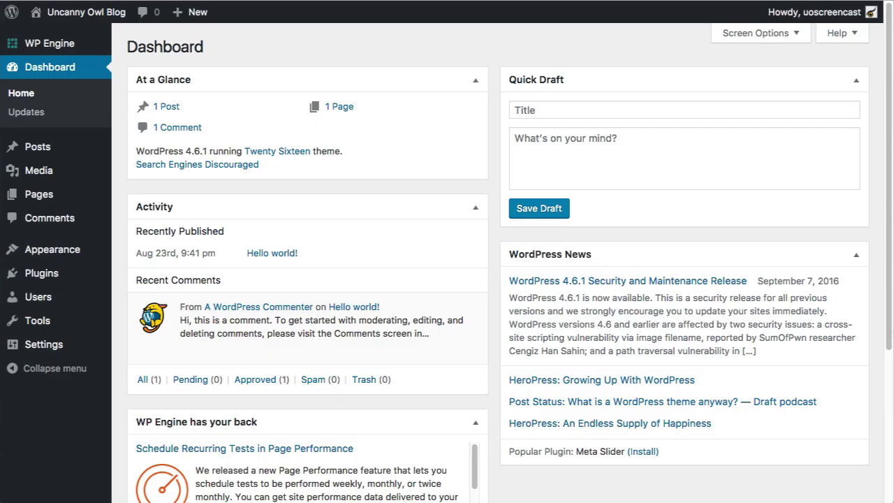
# Create a production backup with the description 'Before Updates'.
pyautogui.moveTo(57, 44)
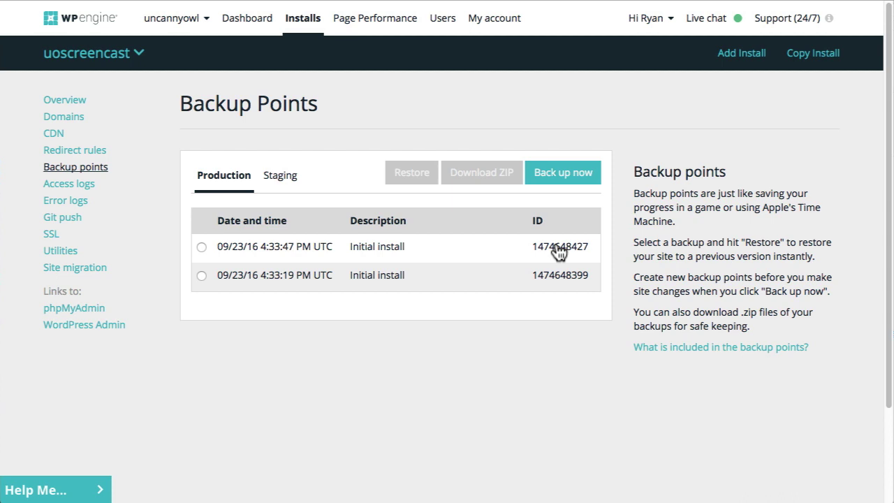
pyautogui.click(574, 174)
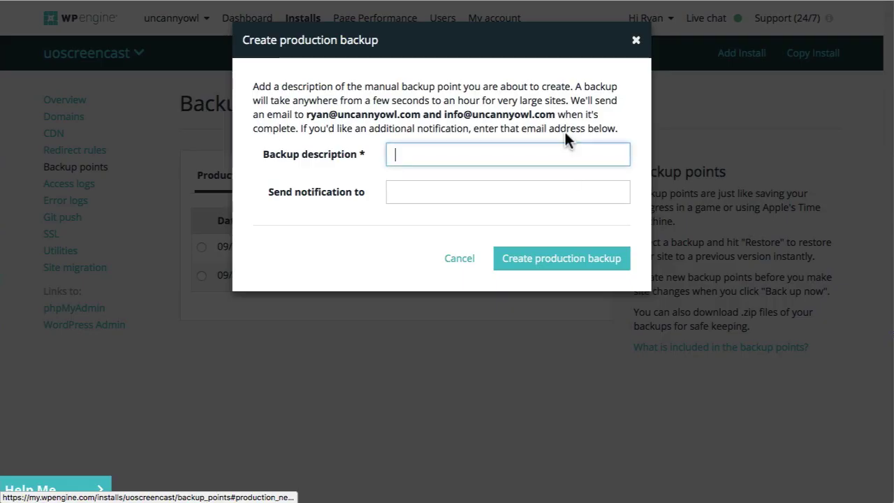
pyautogui.write('Before Updates')
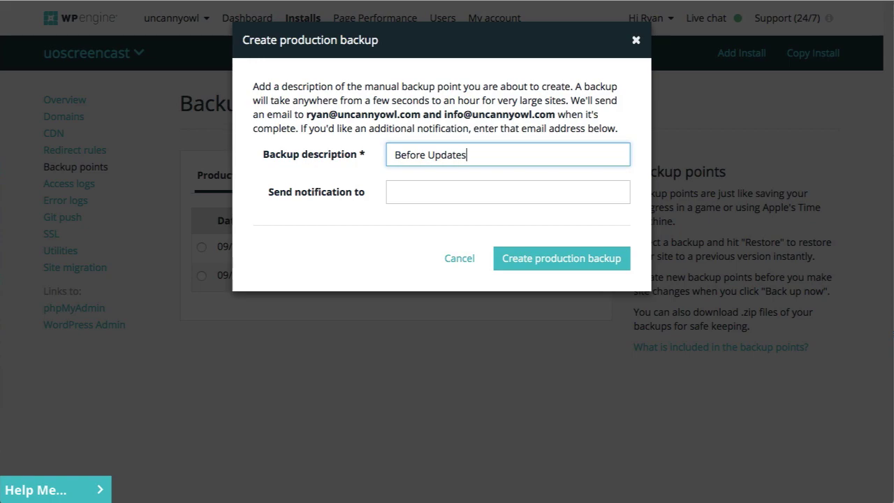
pyautogui.click(539, 266)
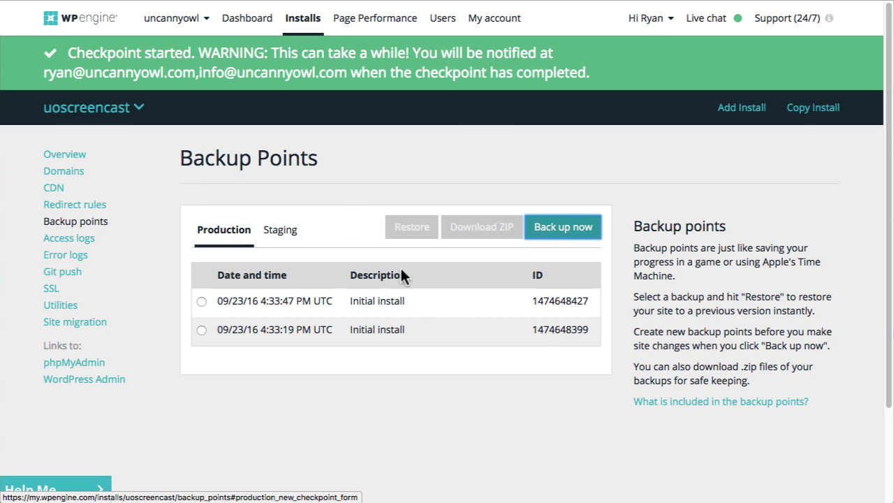
# Select the most recent Initial install backup point.
pyautogui.click(201, 301)
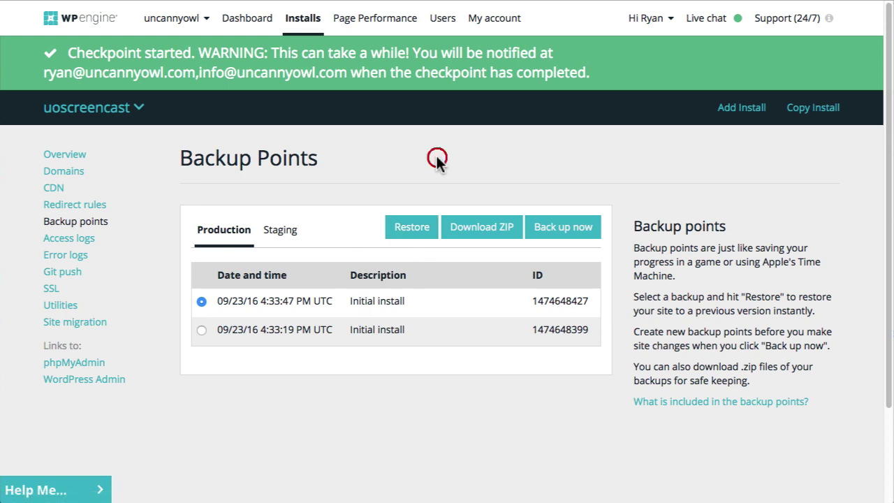
pyautogui.click(60, 306)
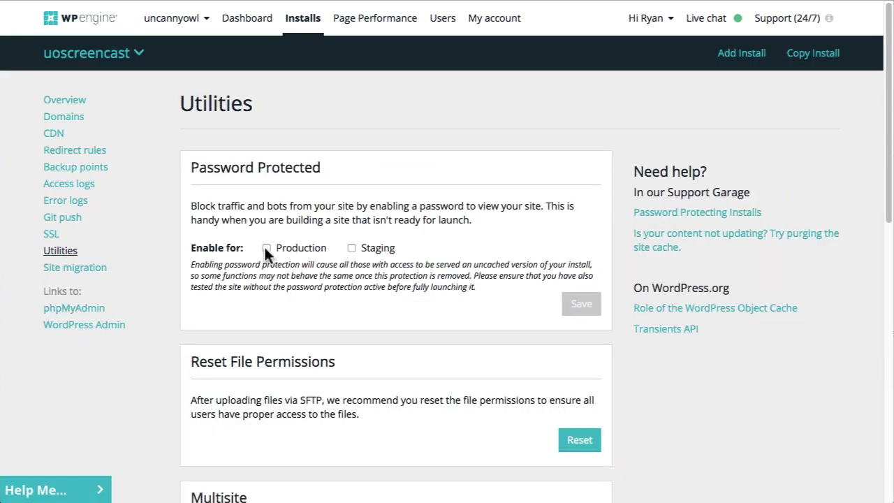
# Review the Utilities tools down to the cache options, then open the install's CDN page.
pyautogui.scroll(-1, 482, 355)
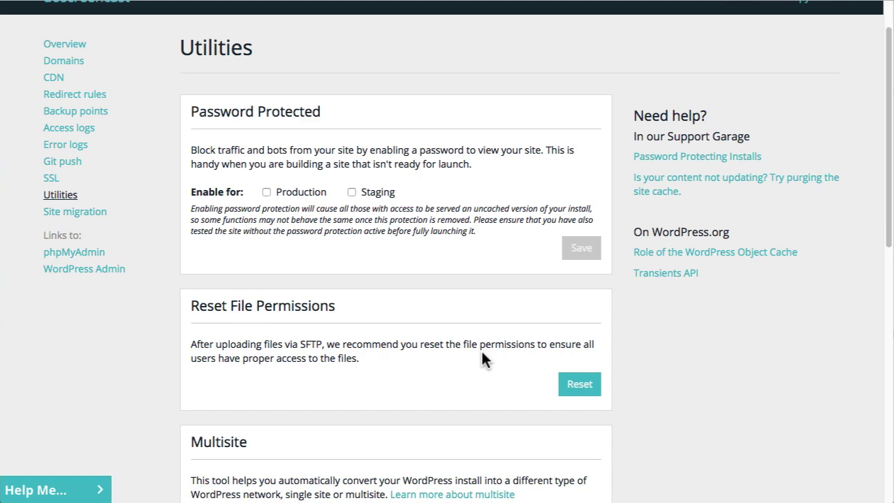
pyautogui.scroll(-1, 482, 349)
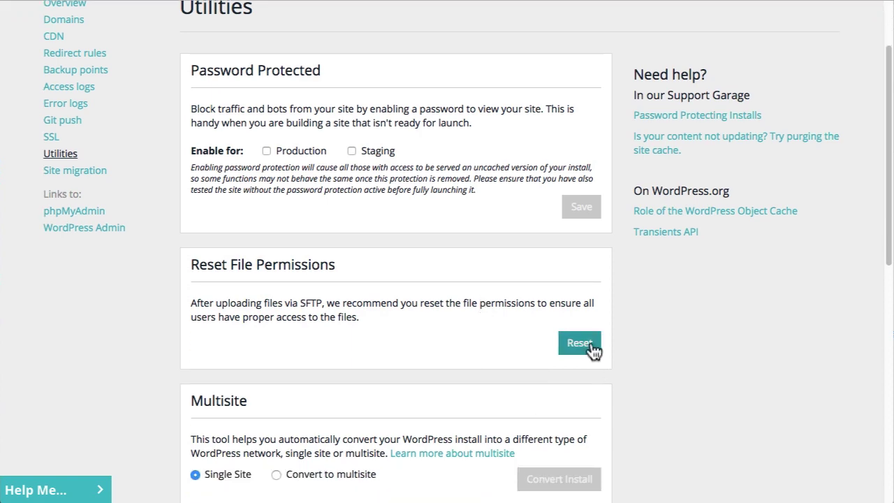
pyautogui.scroll(-8, 557, 297)
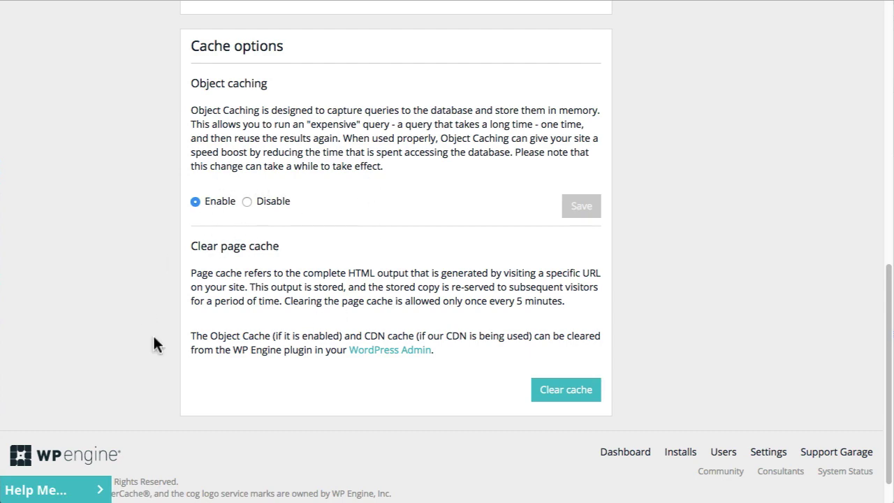
pyautogui.scroll(8, 154, 335)
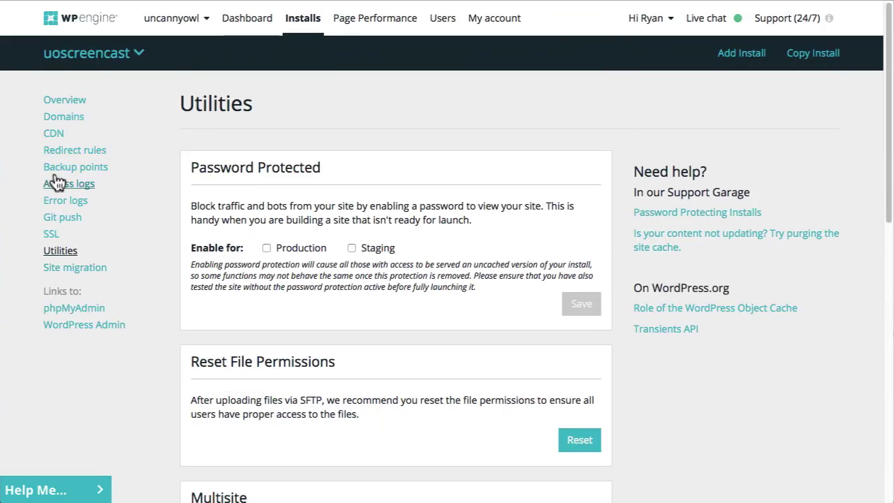
pyautogui.click(53, 137)
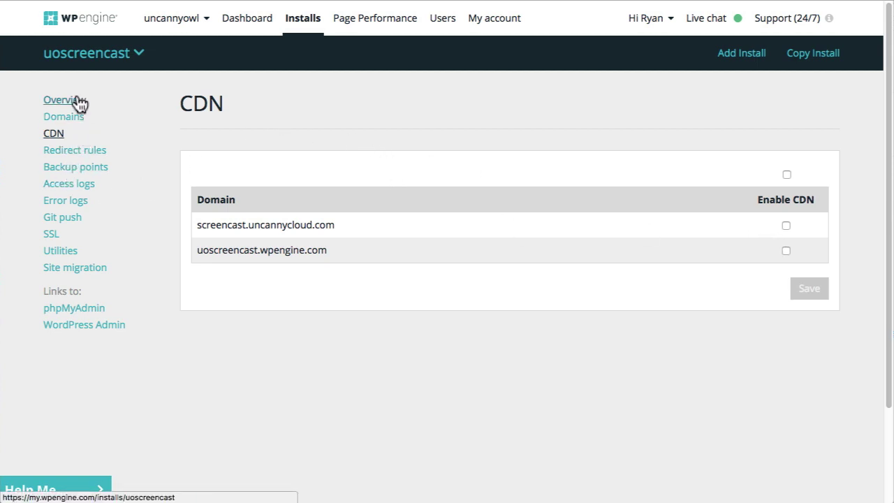
# Set screencast.uncannycloud.com as the install's primary domain and open the live site.
pyautogui.click(71, 122)
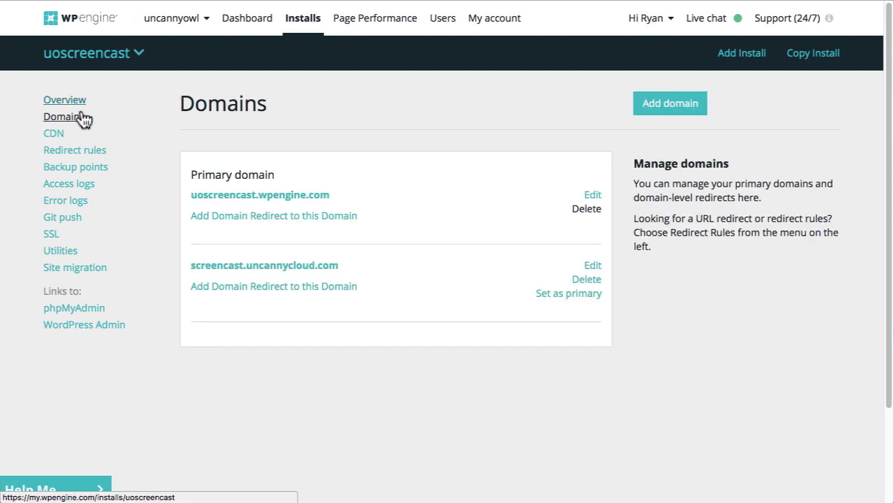
pyautogui.click(63, 102)
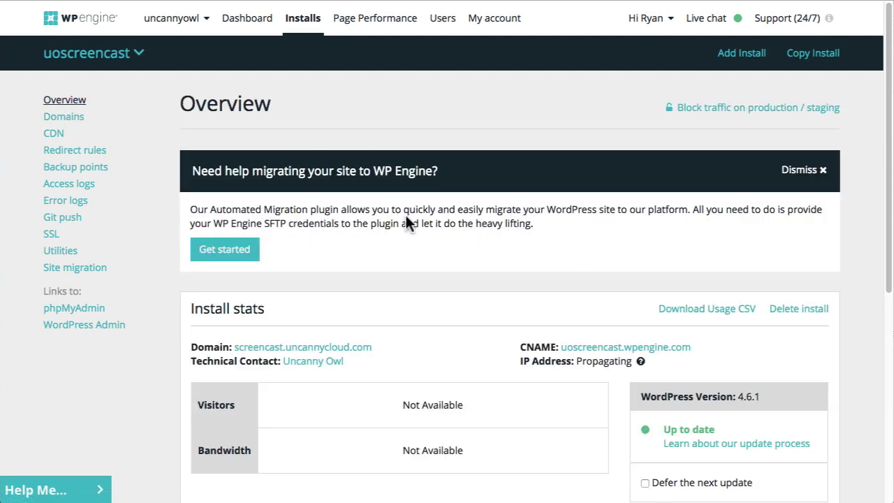
pyautogui.click(63, 123)
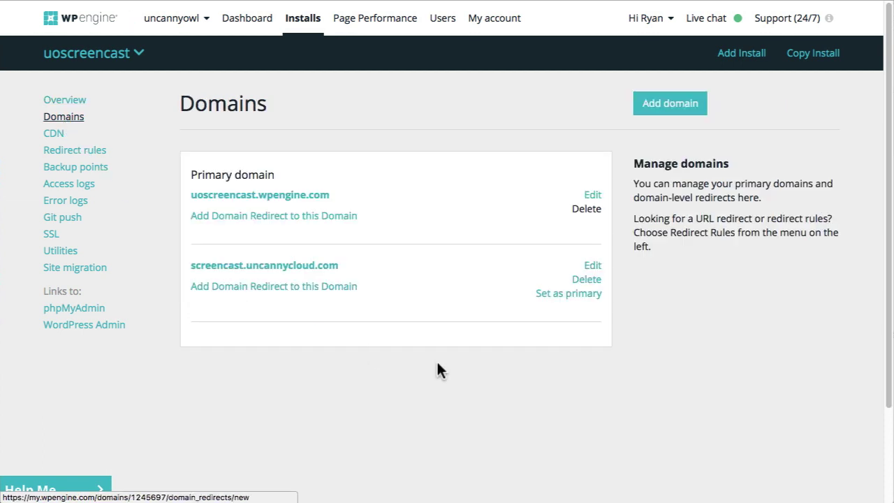
pyautogui.click(557, 297)
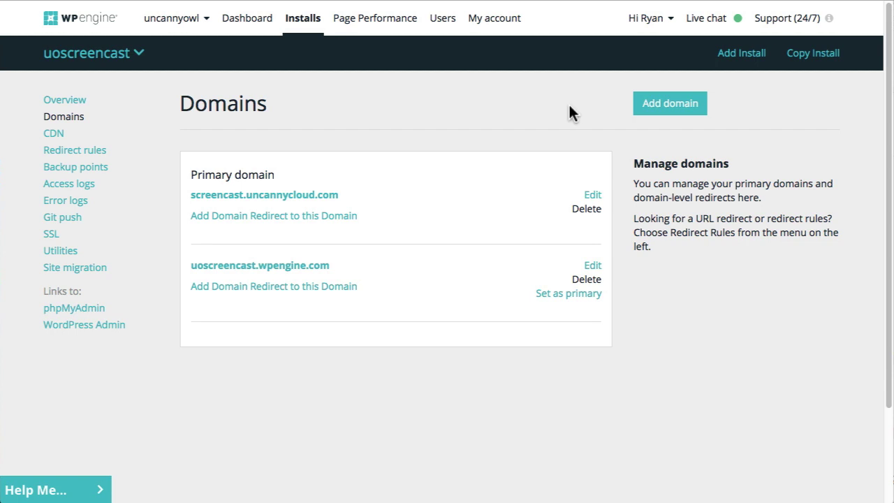
pyautogui.click(306, 199)
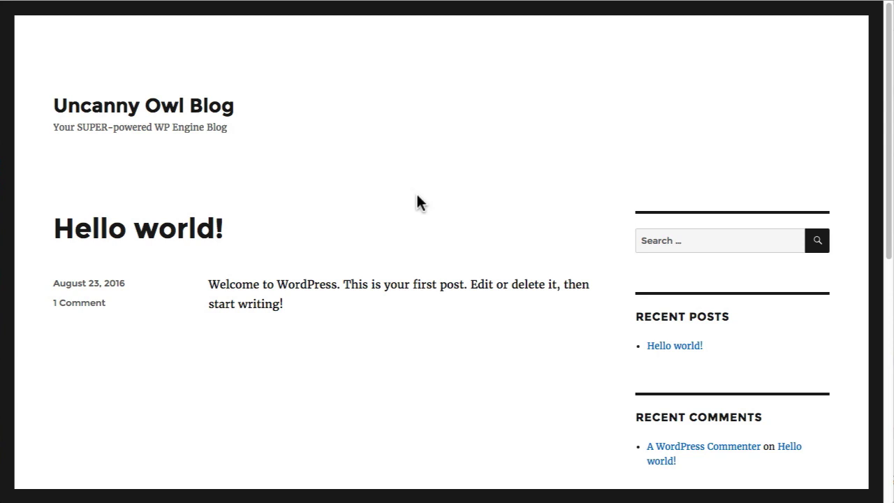
# Scroll the blog's front page down to the Meta widget and open the Log in page.
pyautogui.scroll(-3, 415, 202)
pyautogui.scroll(3, 412, 202)
pyautogui.click(463, 283)
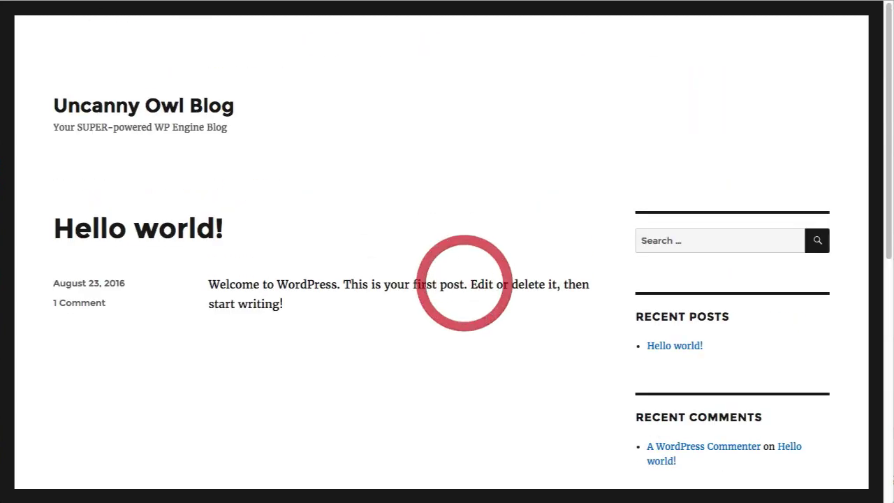
pyautogui.click(50, 3)
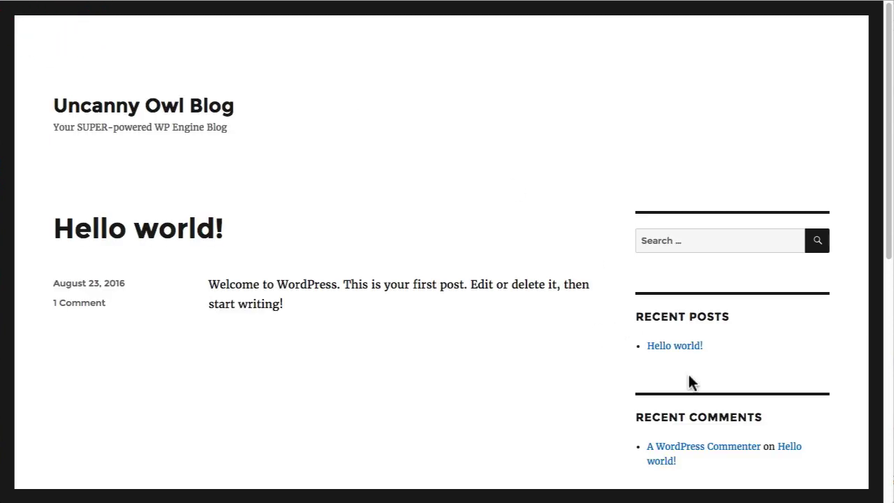
pyautogui.scroll(-2, 636, 351)
pyautogui.scroll(-3, 636, 351)
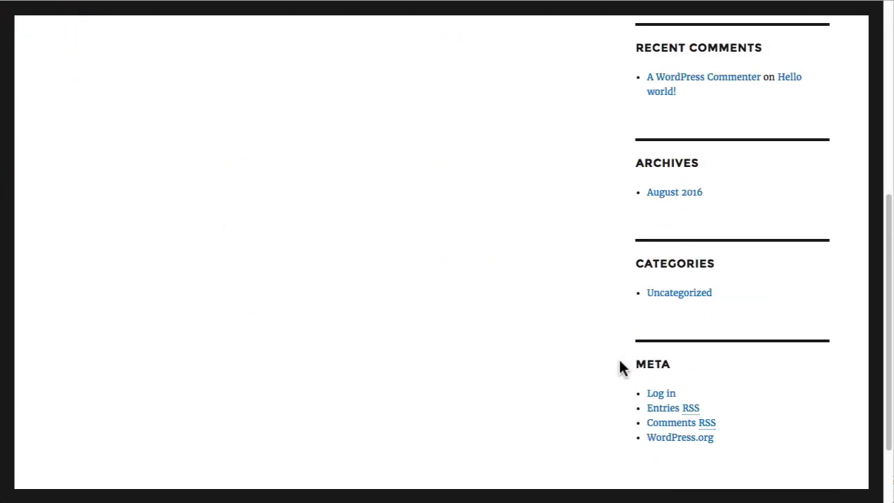
pyautogui.click(660, 395)
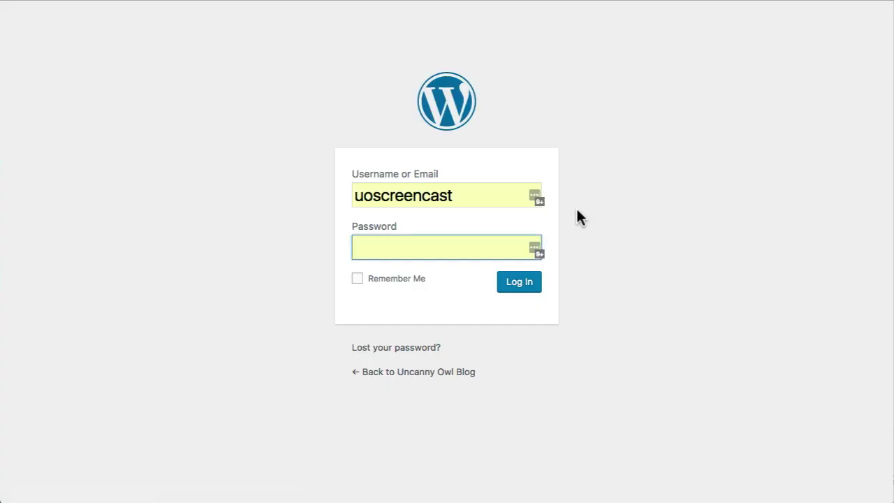
# Sign in with the admin username and password, keeping Remember Me ticked.
pyautogui.hotkey('shift', 'Tab')
pyautogui.write('uoscreencast')
pyautogui.press('Tab')
pyautogui.write('************')
pyautogui.click(377, 287)
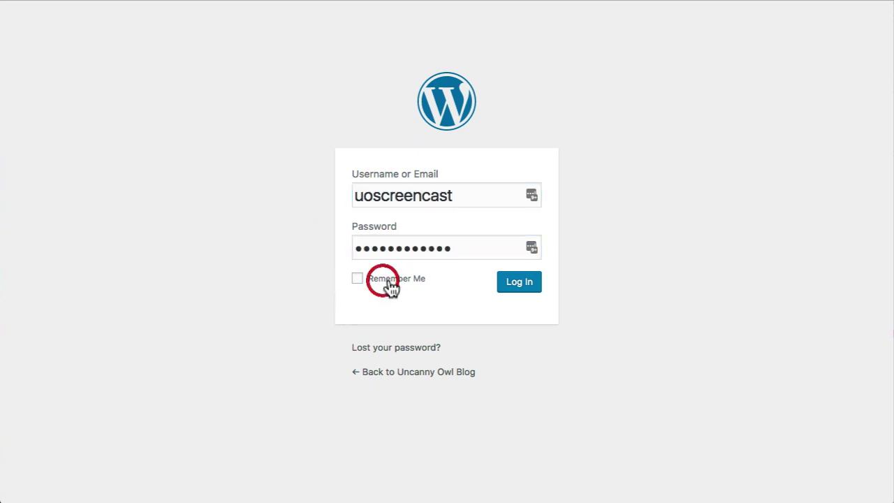
pyautogui.click(405, 278)
pyautogui.click(516, 284)
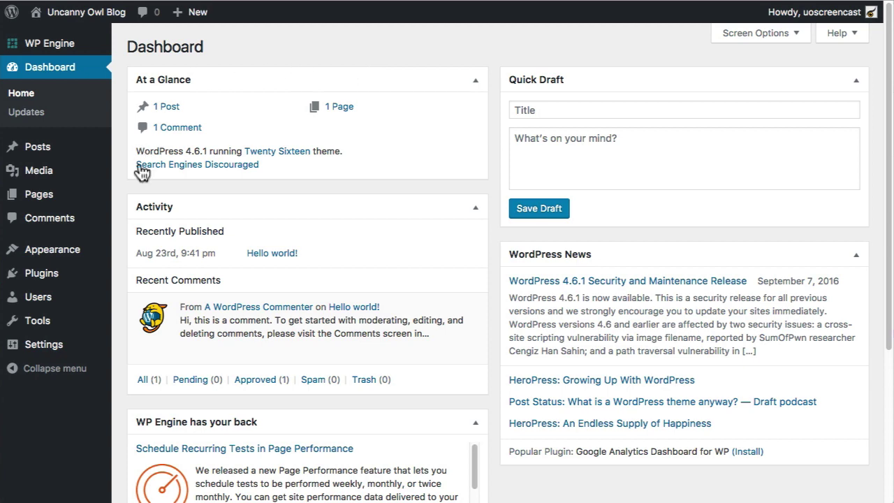
# Go to Appearance > Themes > Add New and reveal the Upload Theme form.
pyautogui.moveTo(60, 249)
pyautogui.click(141, 252)
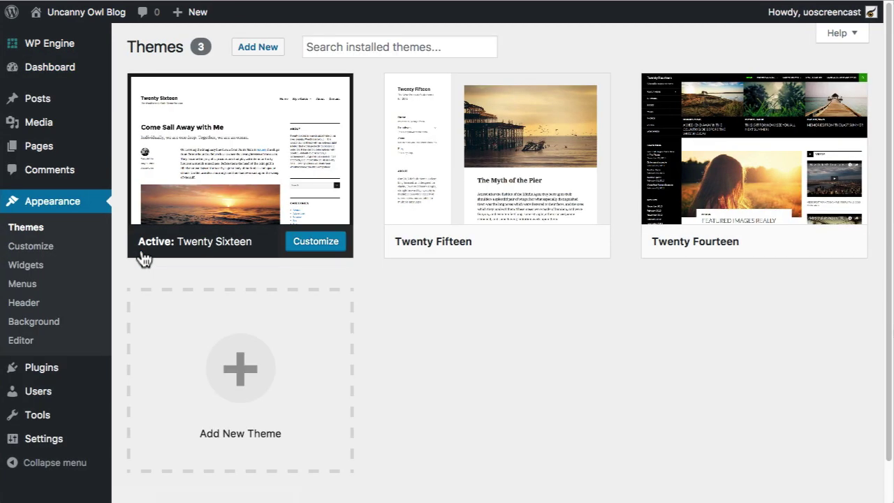
pyautogui.click(260, 50)
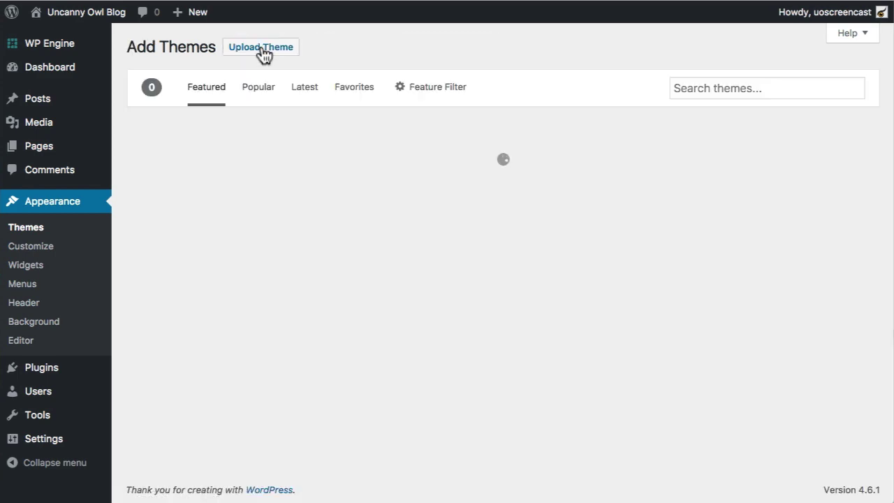
pyautogui.click(261, 49)
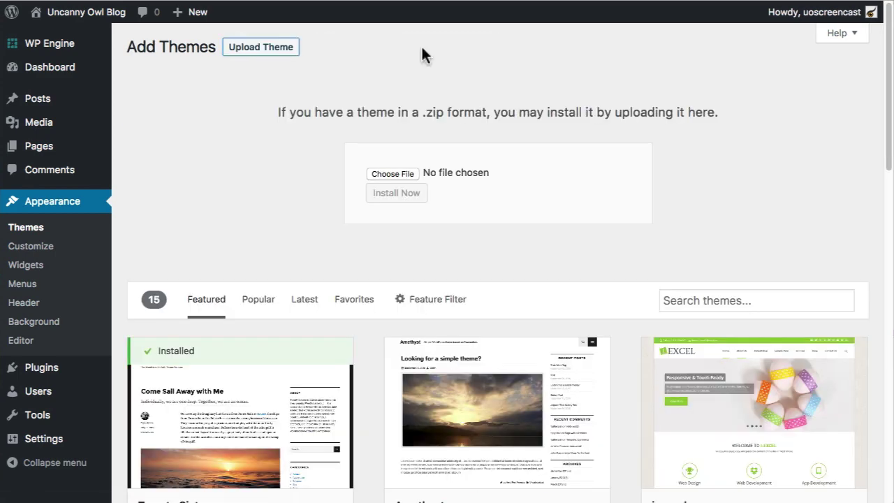
# Choose university-2.0.17.zip from Installation Files/theme and install it.
pyautogui.click(396, 174)
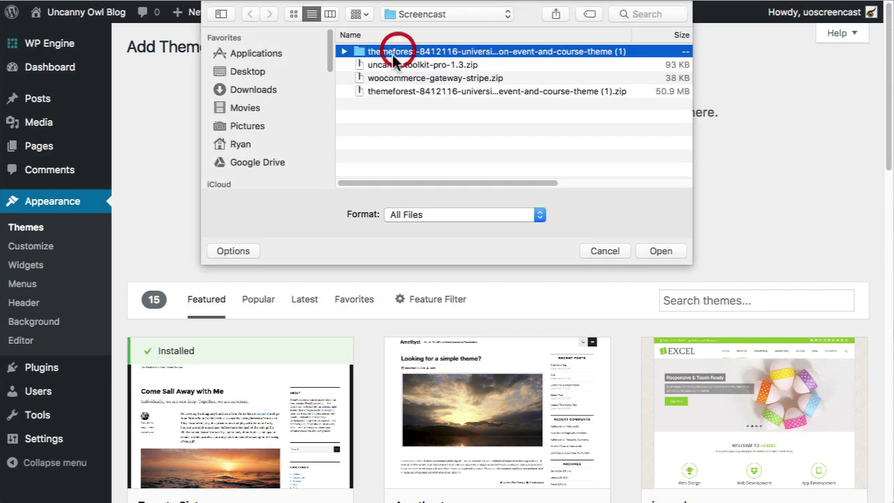
pyautogui.doubleClick(397, 52)
pyautogui.doubleClick(417, 65)
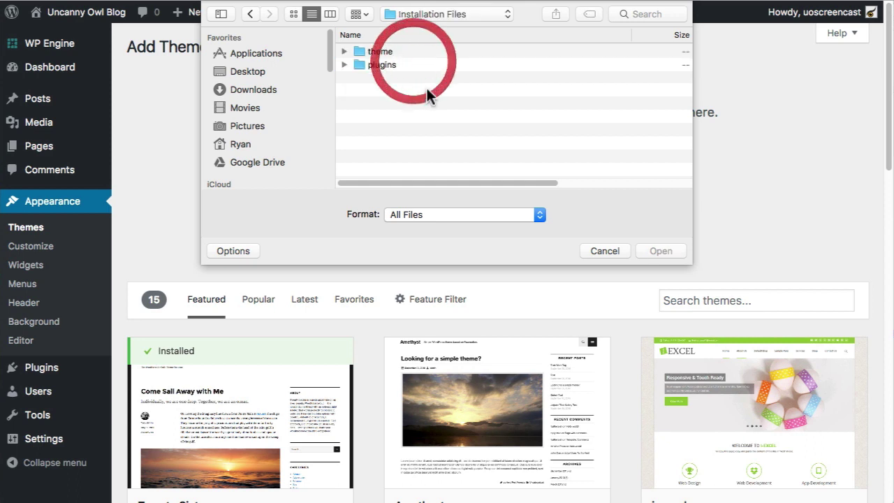
pyautogui.doubleClick(386, 53)
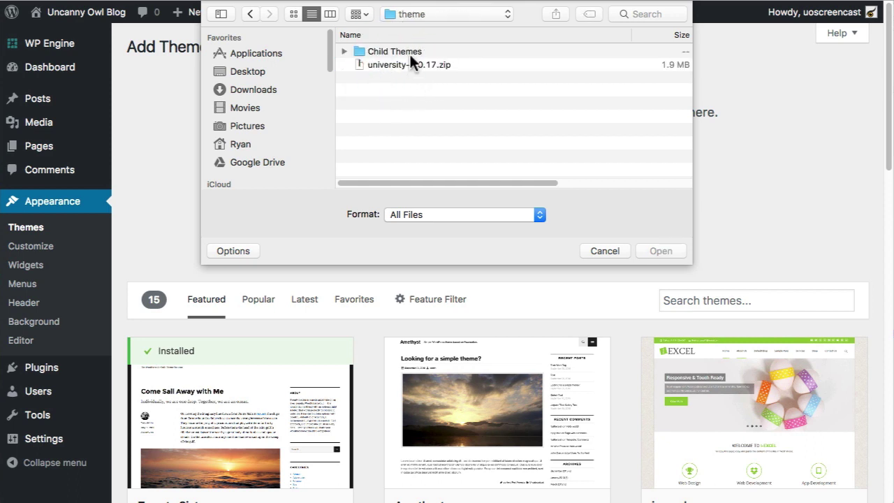
pyautogui.click(416, 63)
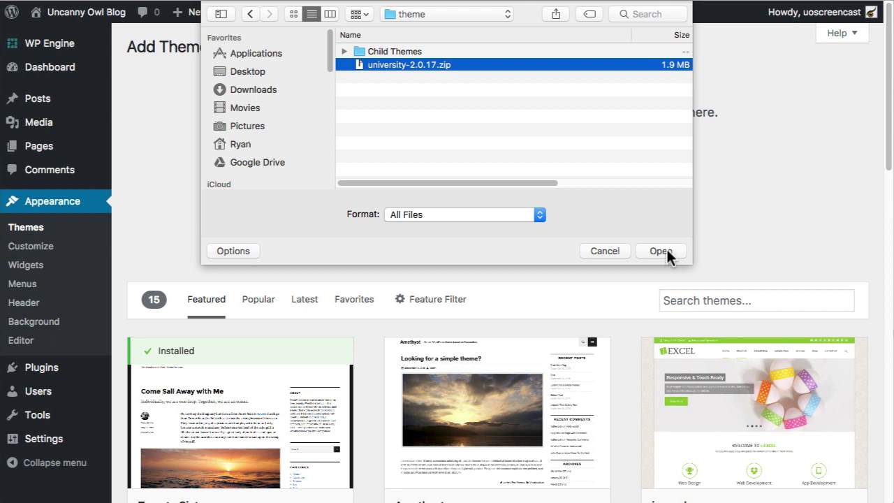
pyautogui.click(661, 251)
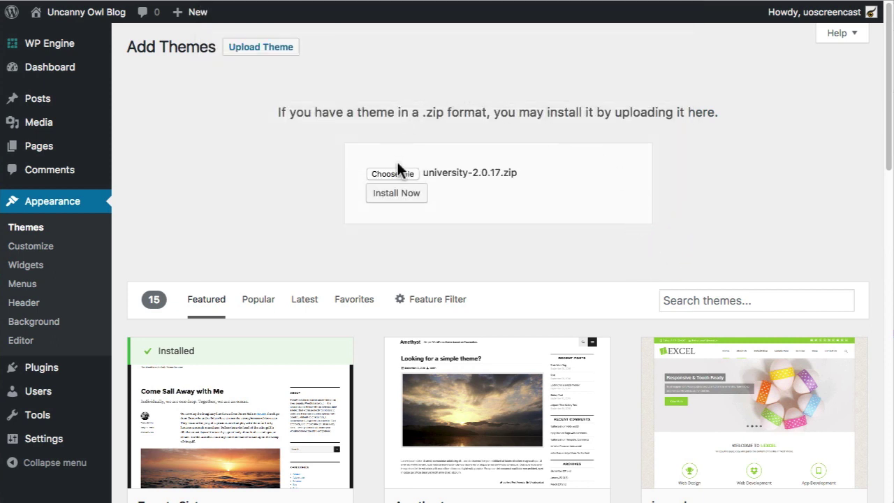
pyautogui.click(396, 196)
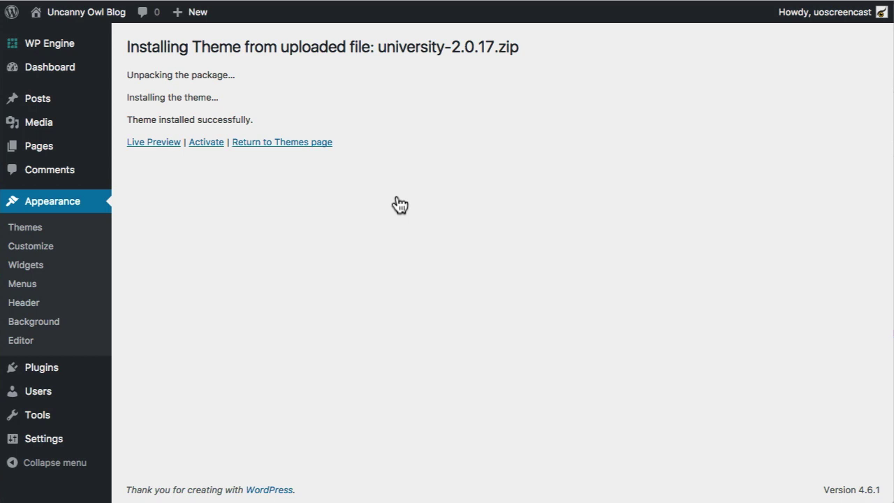
# Activate the newly installed University theme.
pyautogui.click(205, 142)
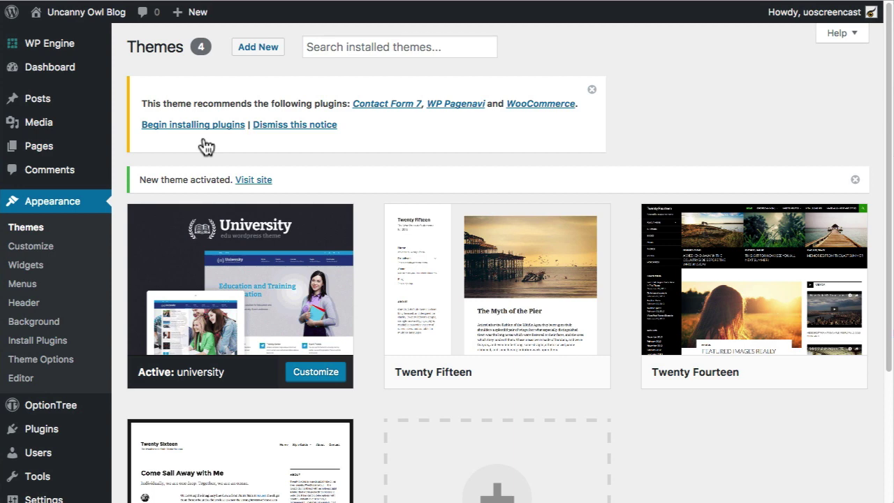
# Install the recommended Contact Form 7, WP Pagenavi and WooCommerce plugins one by one.
pyautogui.click(189, 125)
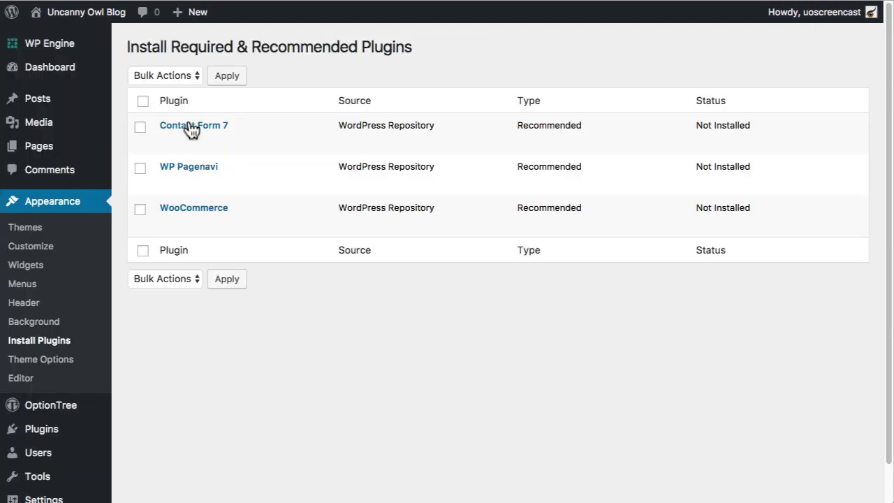
pyautogui.click(172, 139)
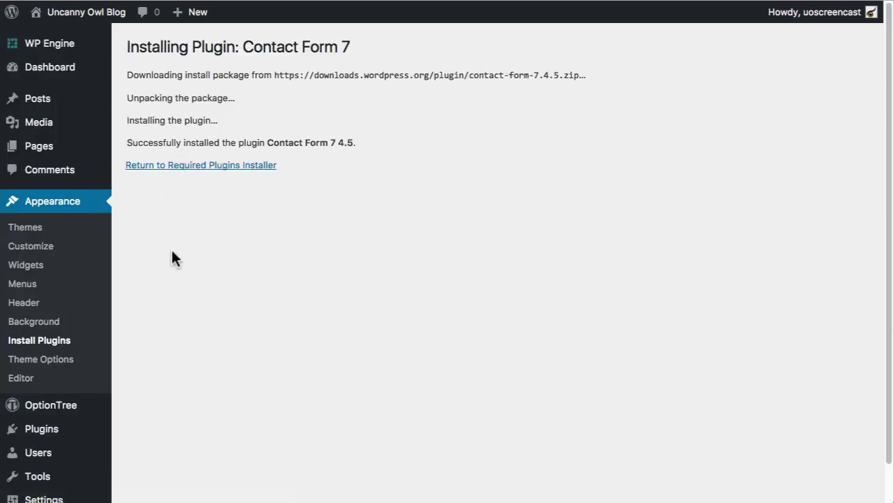
pyautogui.click(183, 166)
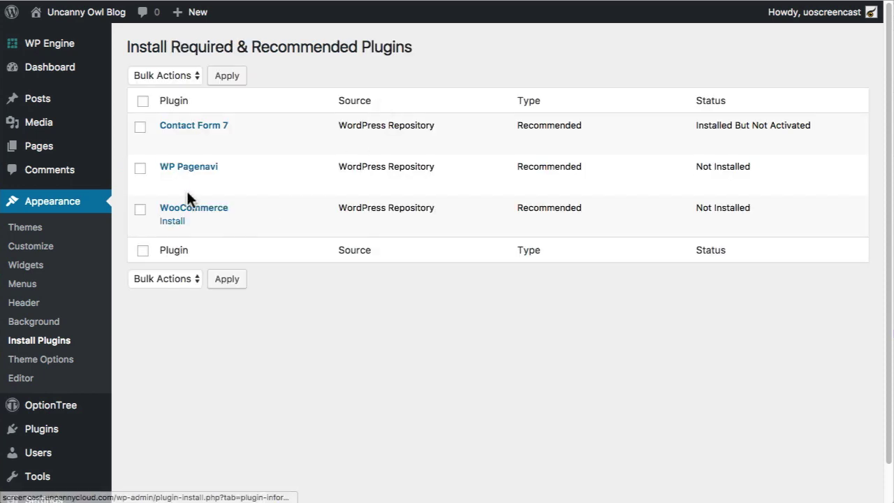
pyautogui.click(176, 180)
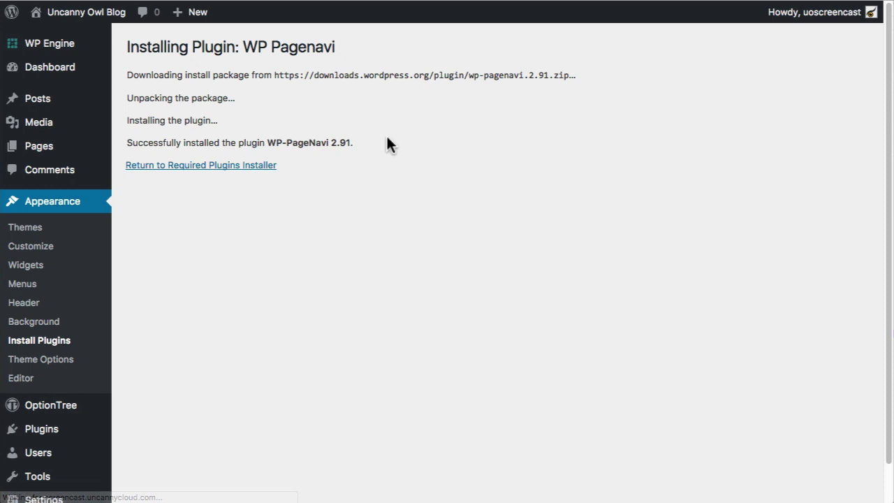
pyautogui.click(242, 172)
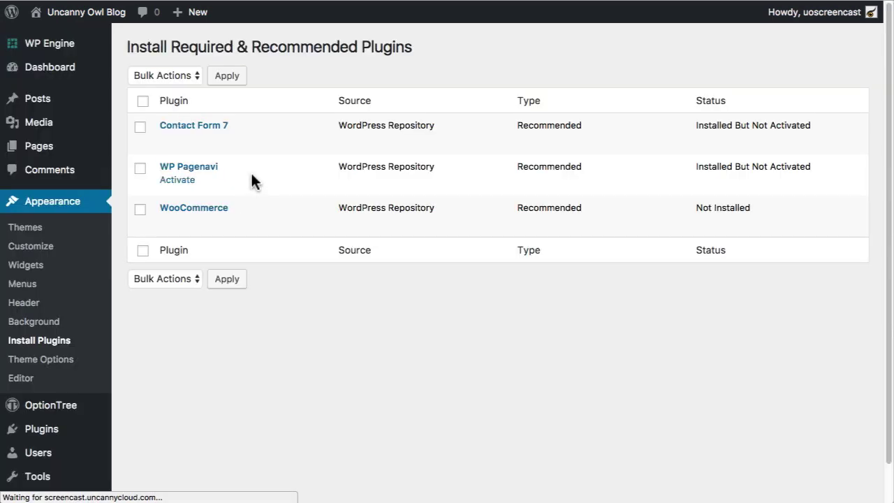
pyautogui.click(173, 221)
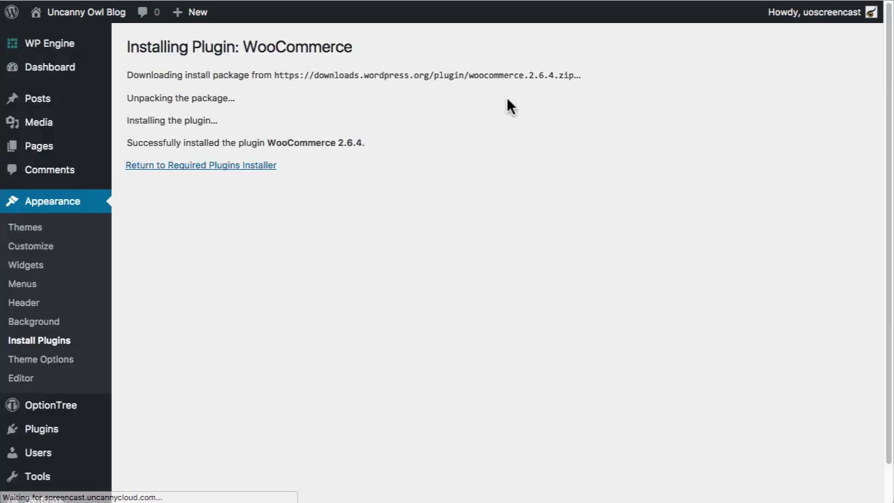
pyautogui.click(168, 164)
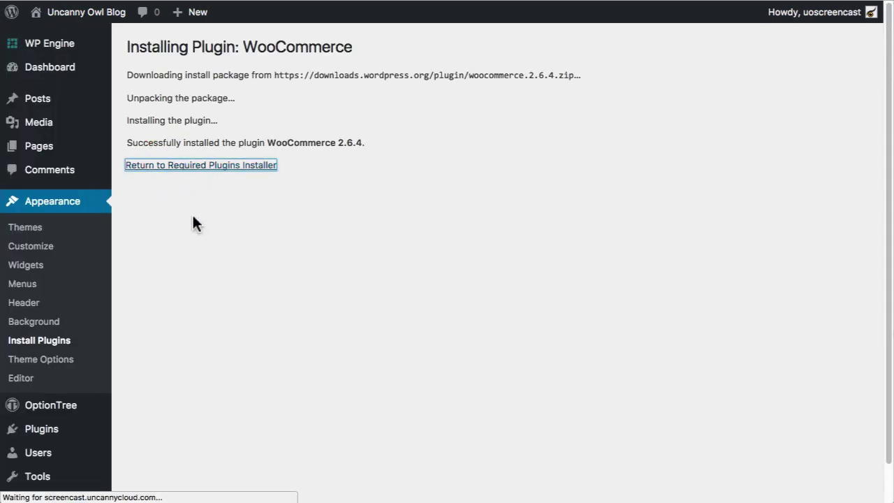
# Bulk-activate all three recommended plugins, then view the live site.
pyautogui.click(142, 105)
pyautogui.click(160, 278)
pyautogui.click(170, 305)
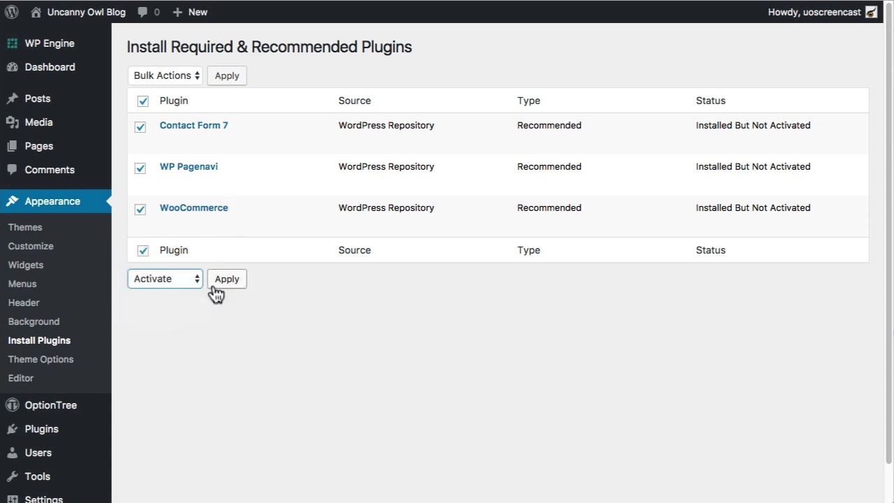
pyautogui.click(230, 281)
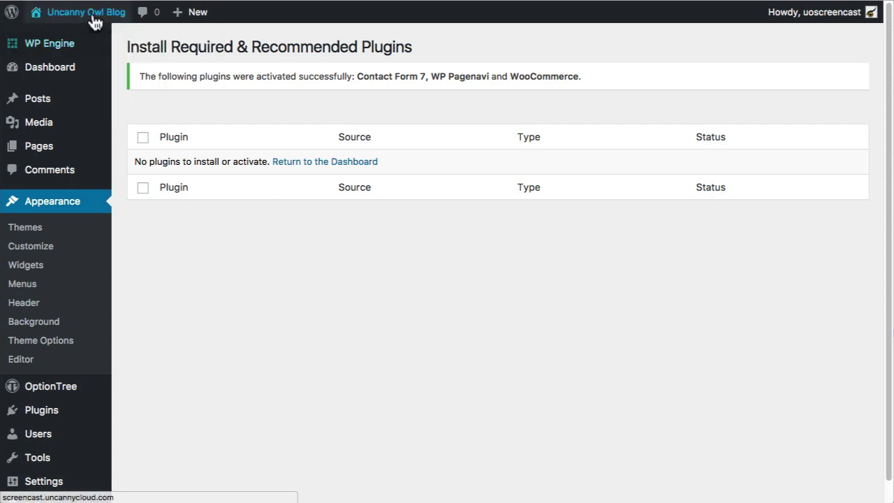
pyautogui.click(276, 161)
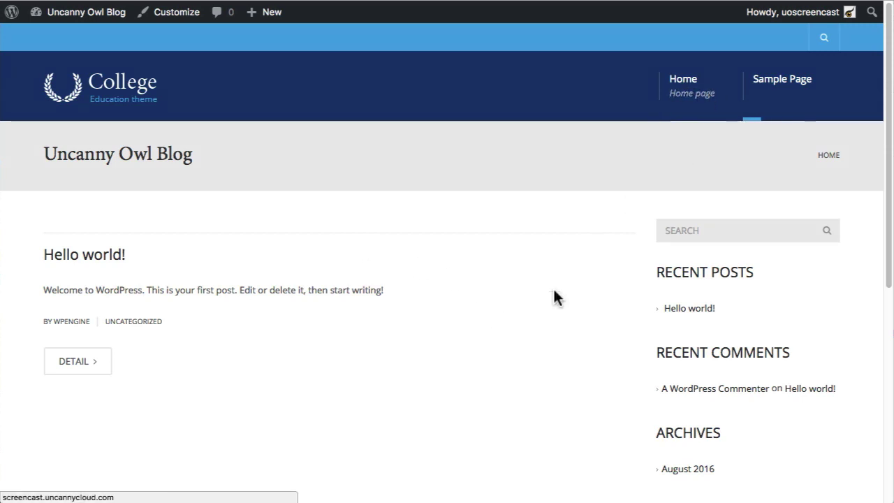
# Look over the front page in the College education theme, then return to the Dashboard.
pyautogui.scroll(-5, 549, 255)
pyautogui.scroll(5, 530, 288)
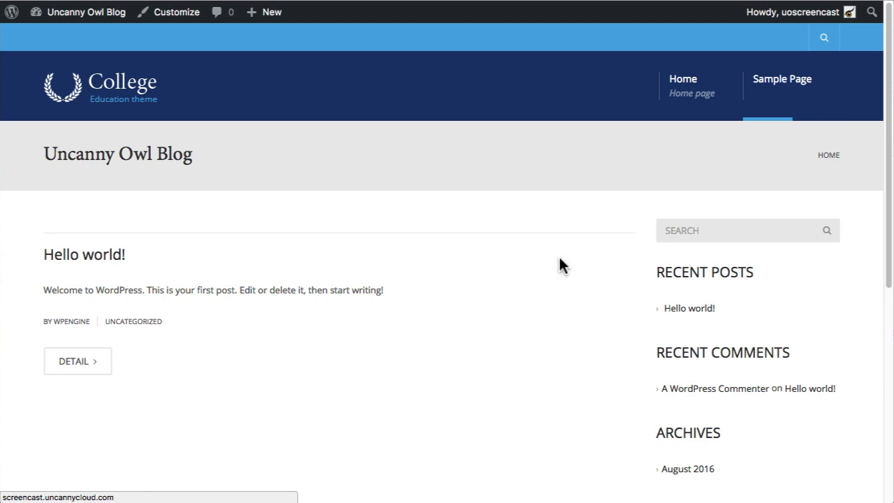
pyautogui.click(82, 20)
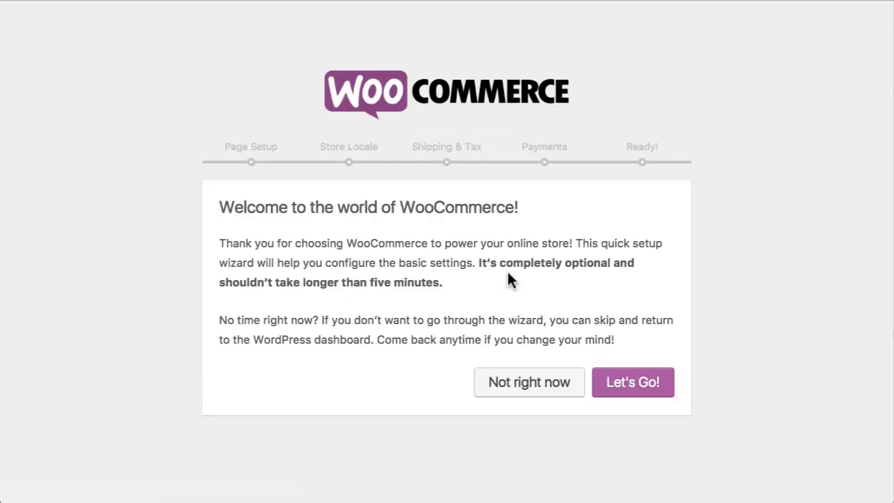
# Start the WooCommerce setup wizard and accept creating the store's essential pages.
pyautogui.click(634, 384)
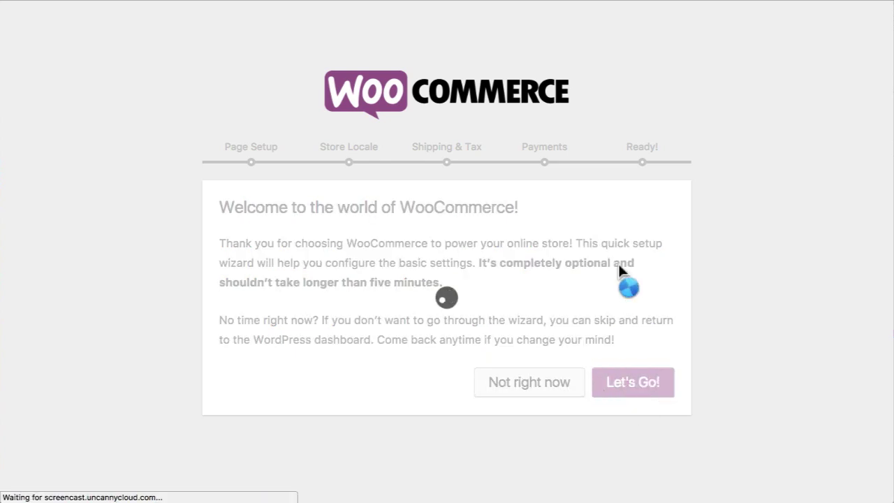
pyautogui.scroll(-3, 583, 308)
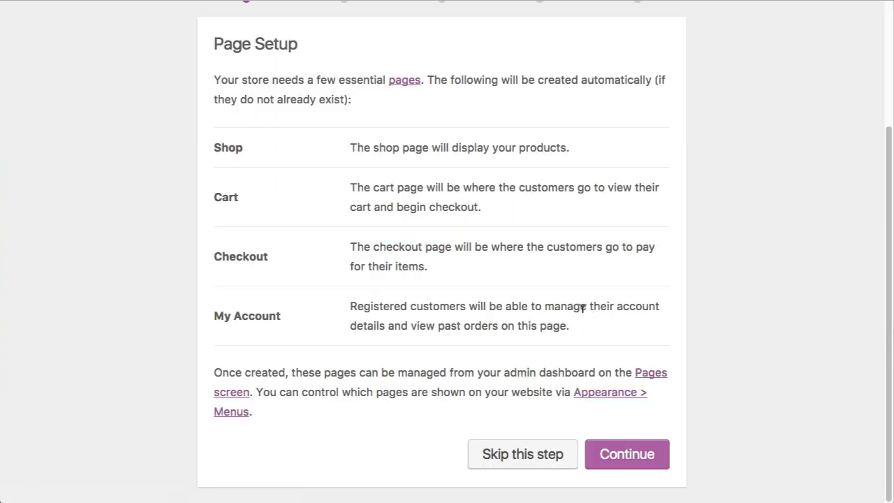
pyautogui.click(622, 461)
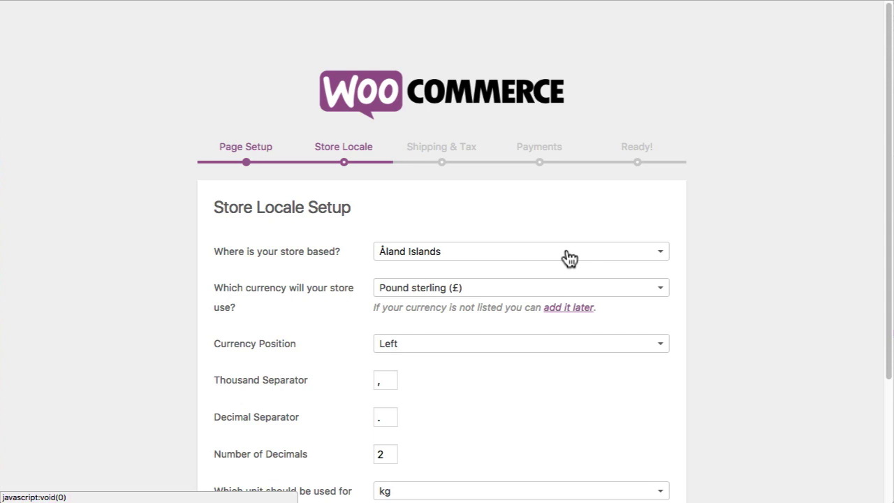
# Set the store locale to United States (US) — California with US dollars, lbs and inches.
pyautogui.click(567, 254)
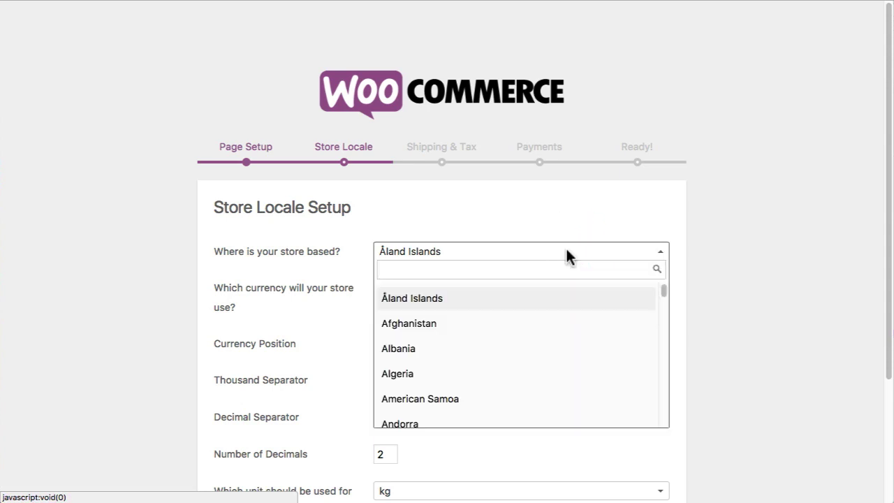
pyautogui.write('unite')
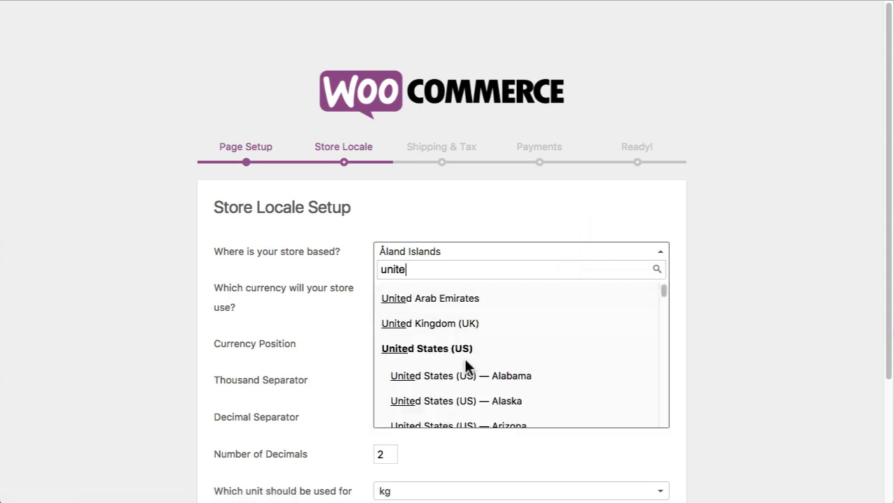
pyautogui.scroll(-3, 459, 390)
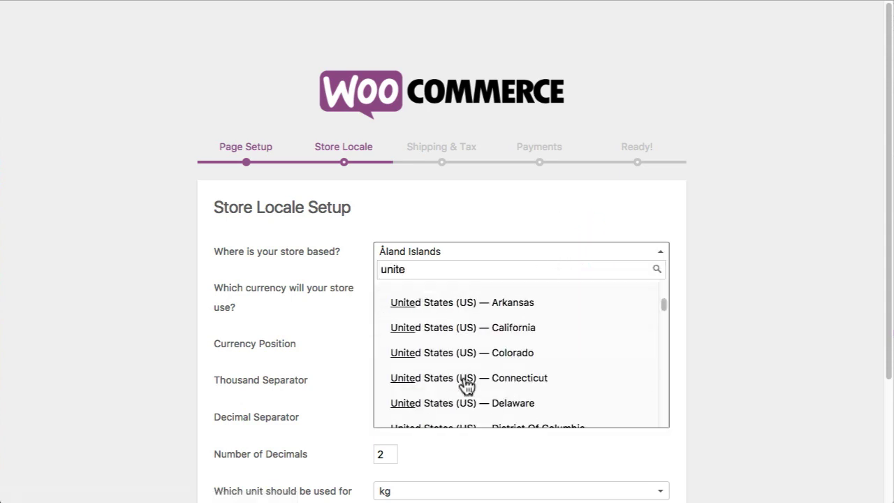
pyautogui.click(462, 326)
pyautogui.scroll(-1, 426, 345)
pyautogui.click(637, 455)
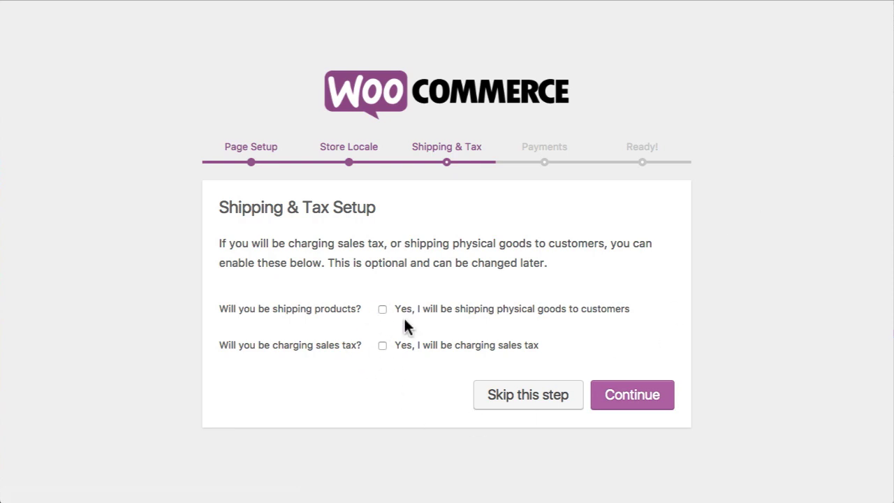
# Skip shipping and sales tax, enable Stripe, decline usage tracking, and return to the Dashboard.
pyautogui.click(638, 395)
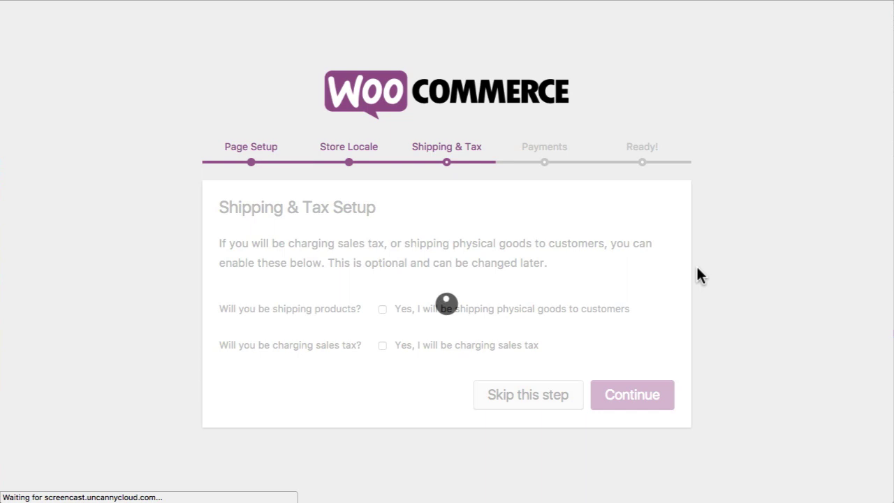
pyautogui.scroll(-1, 423, 369)
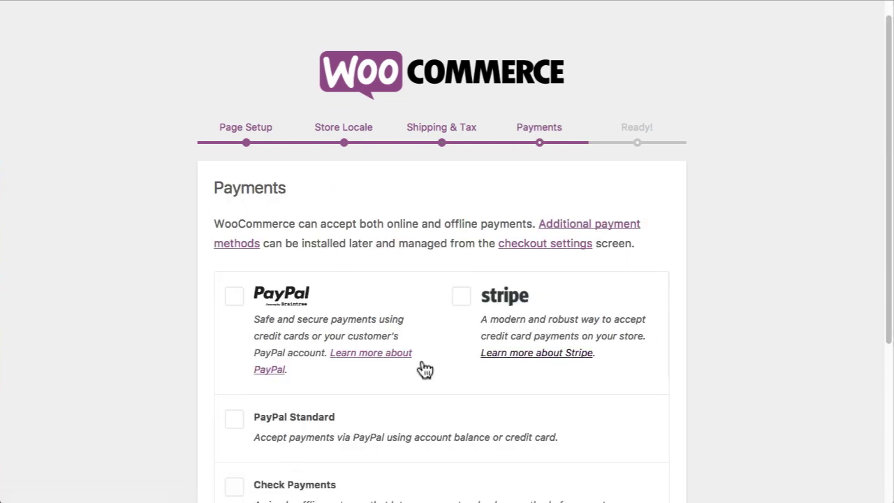
pyautogui.click(461, 299)
pyautogui.scroll(-5, 746, 342)
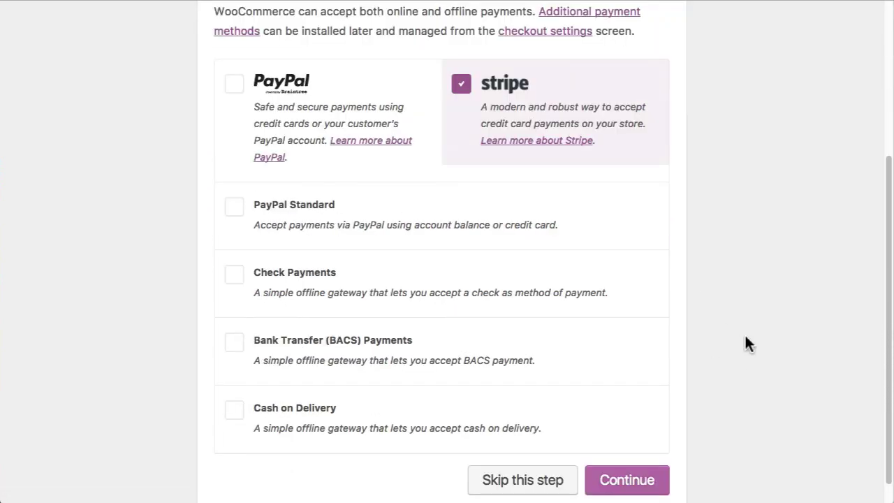
pyautogui.scroll(-1, 722, 343)
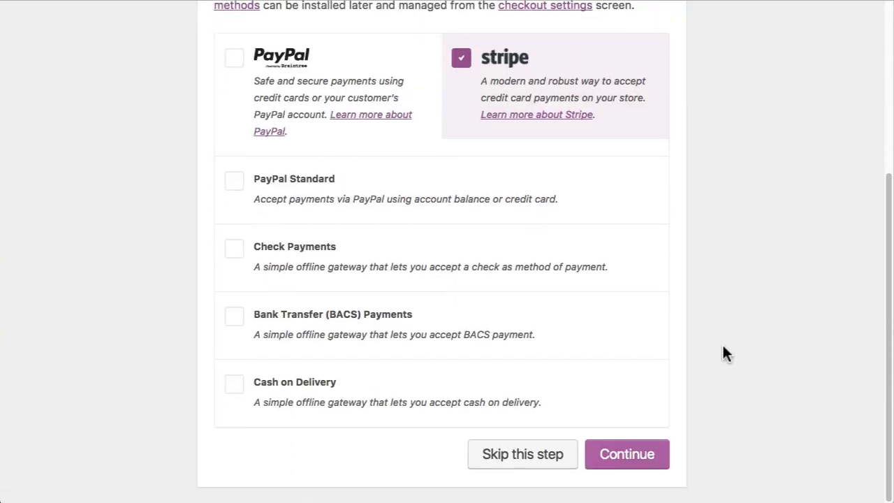
pyautogui.click(641, 459)
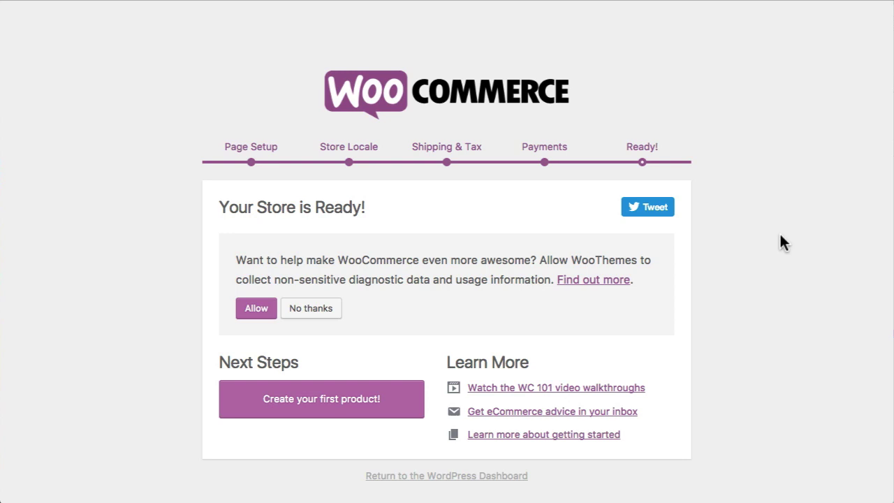
pyautogui.click(311, 308)
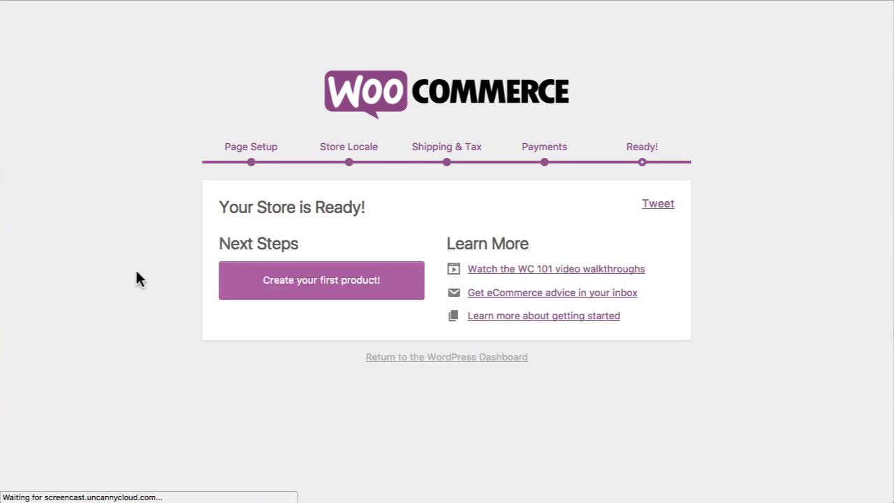
pyautogui.click(448, 359)
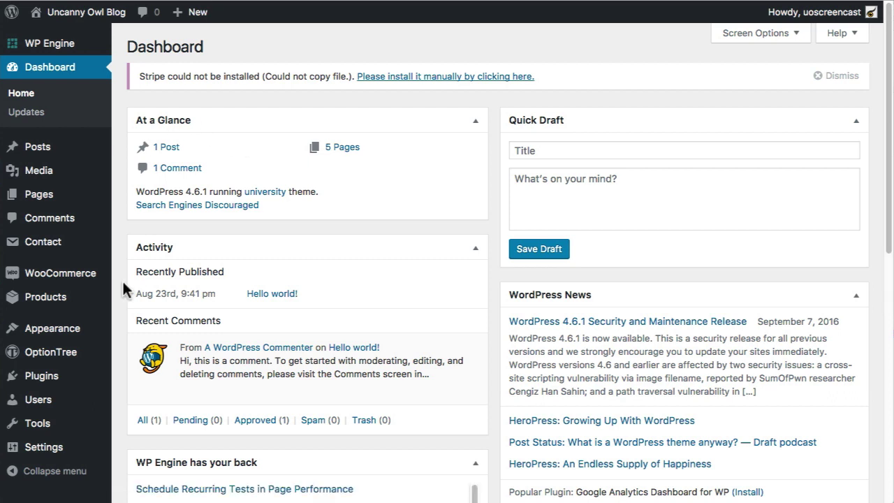
# Manually install the WooCommerce Stripe Gateway plugin and activate it.
pyautogui.click(471, 76)
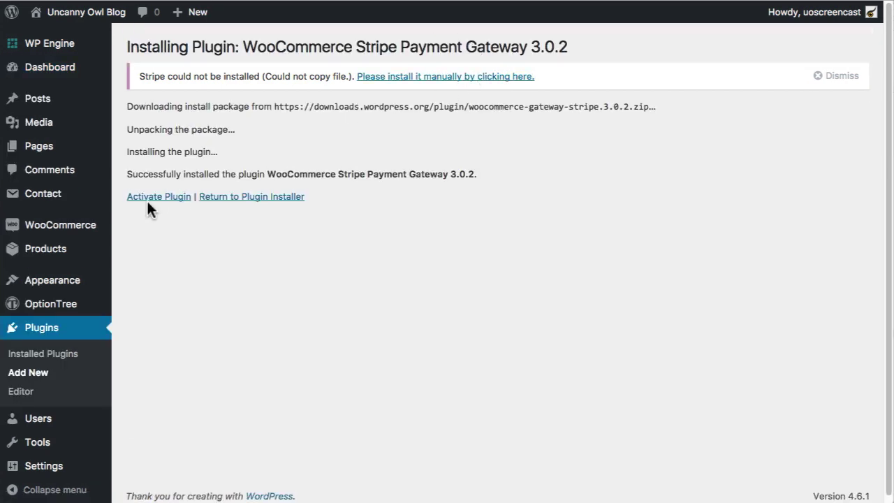
pyautogui.click(155, 198)
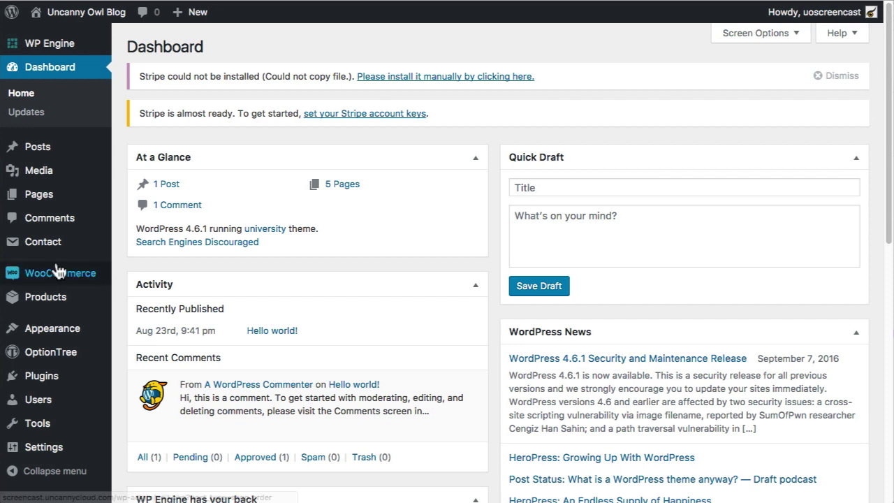
pyautogui.moveTo(57, 279)
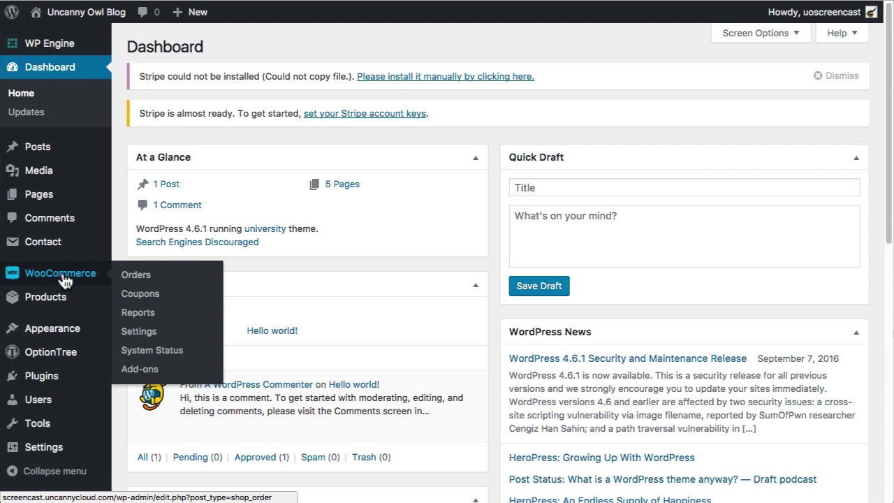
# Go to Plugins > Add New > Upload Plugin.
pyautogui.moveTo(56, 380)
pyautogui.click(144, 379)
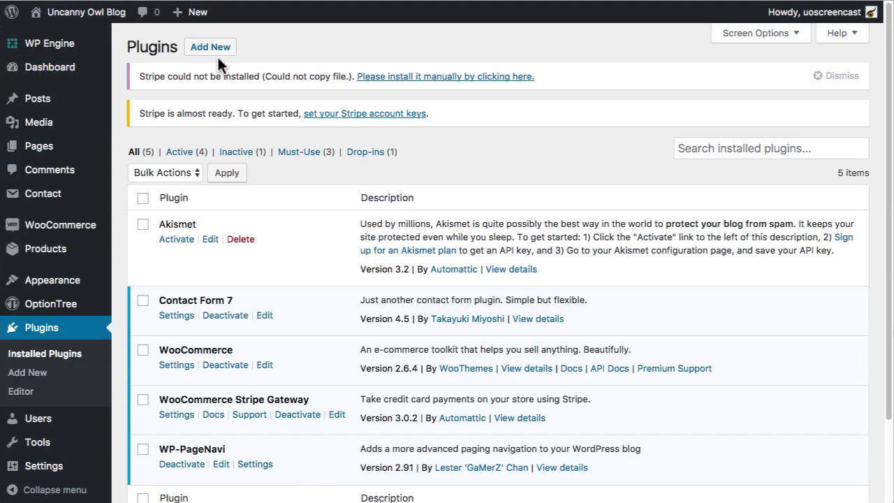
pyautogui.click(220, 50)
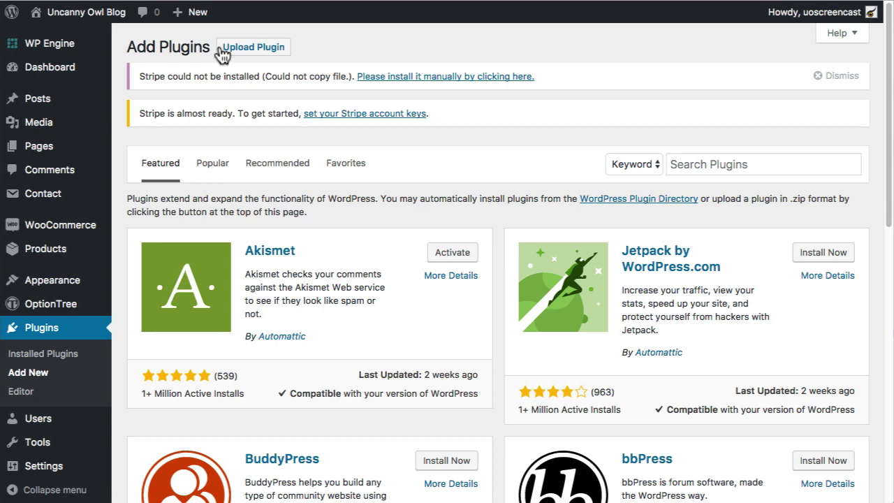
pyautogui.click(254, 49)
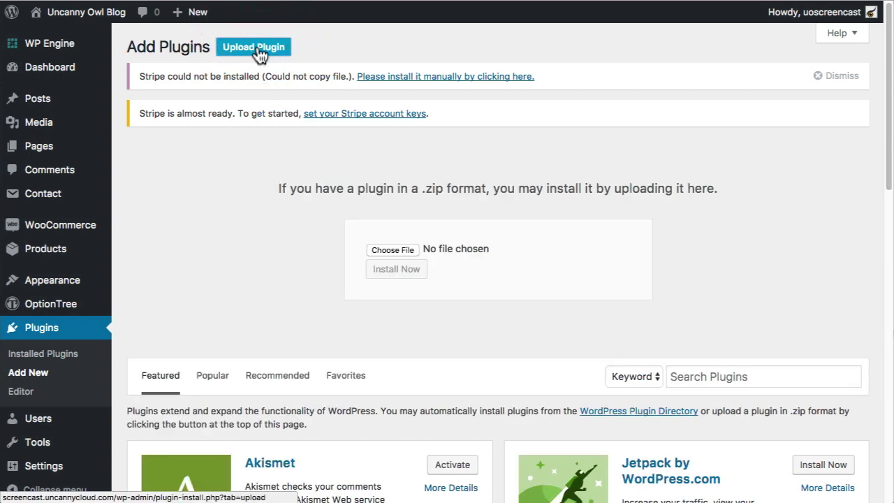
# Choose revolution-slider-5.2.5.zip from the Installation Files/plugins folder.
pyautogui.click(396, 250)
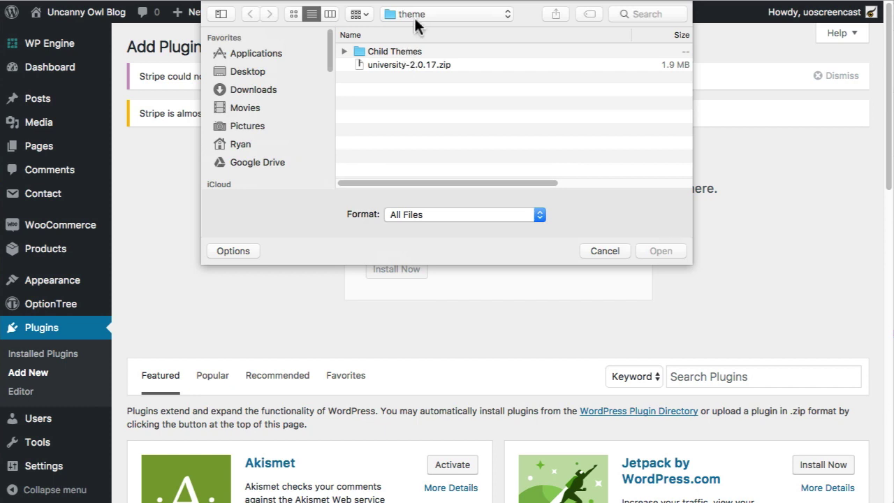
pyautogui.click(415, 14)
pyautogui.click(422, 25)
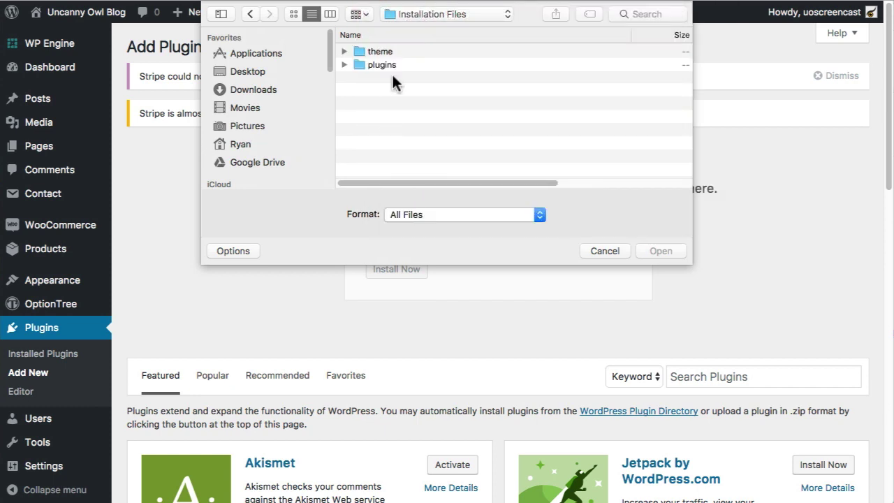
pyautogui.doubleClick(395, 65)
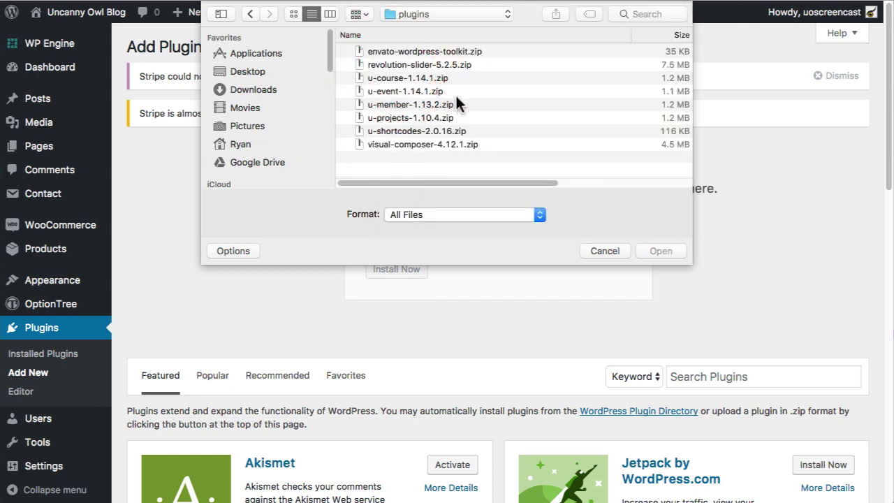
pyautogui.doubleClick(409, 64)
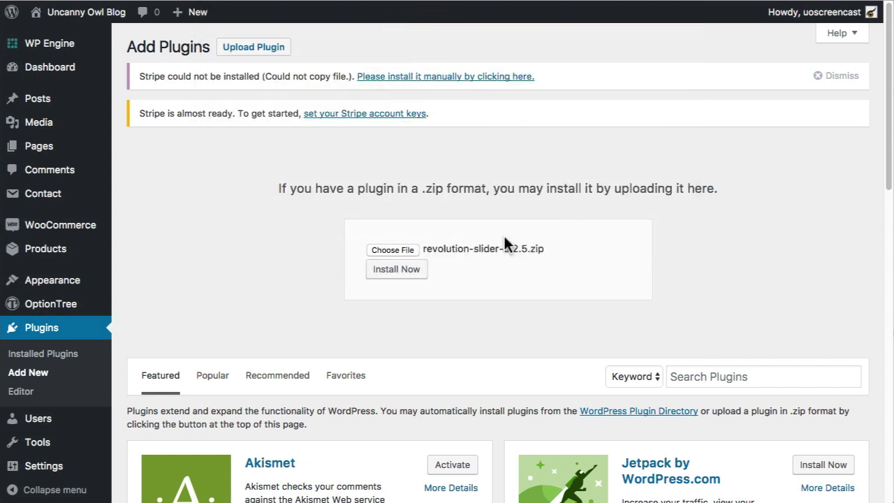
# Install and activate the Revolution Slider 5.2.5 plugin.
pyautogui.click(409, 271)
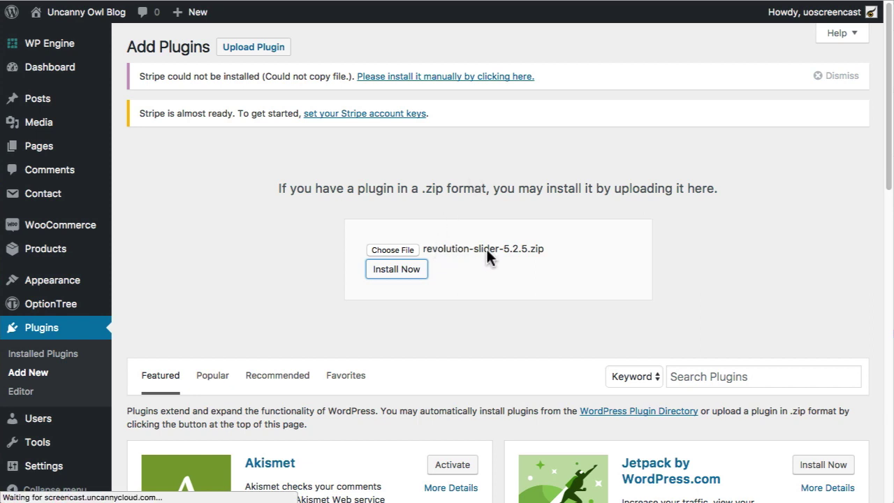
pyautogui.click(160, 211)
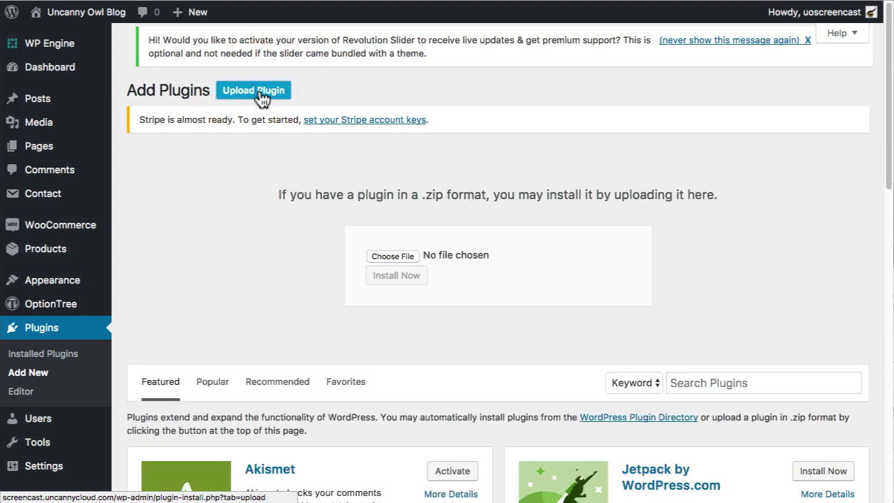
pyautogui.click(392, 256)
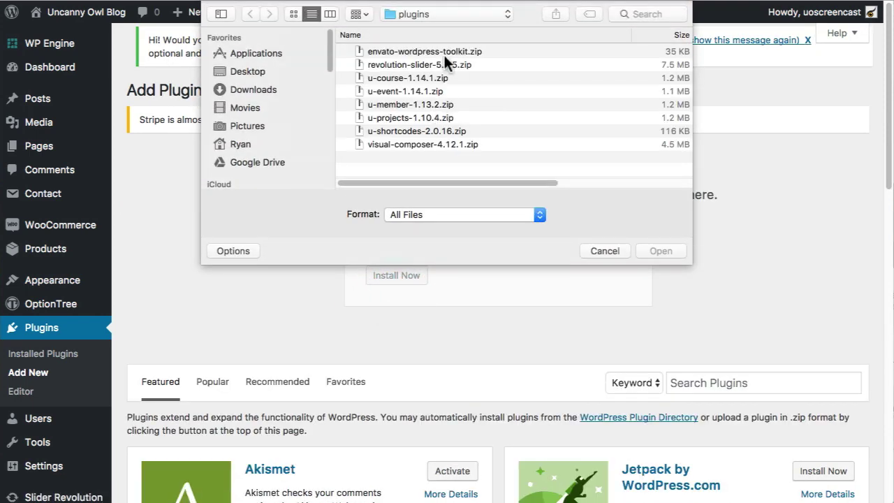
# Select u-course-1.14.1.zip and install the U-Course plugin.
pyautogui.click(420, 76)
pyautogui.click(659, 250)
pyautogui.click(396, 277)
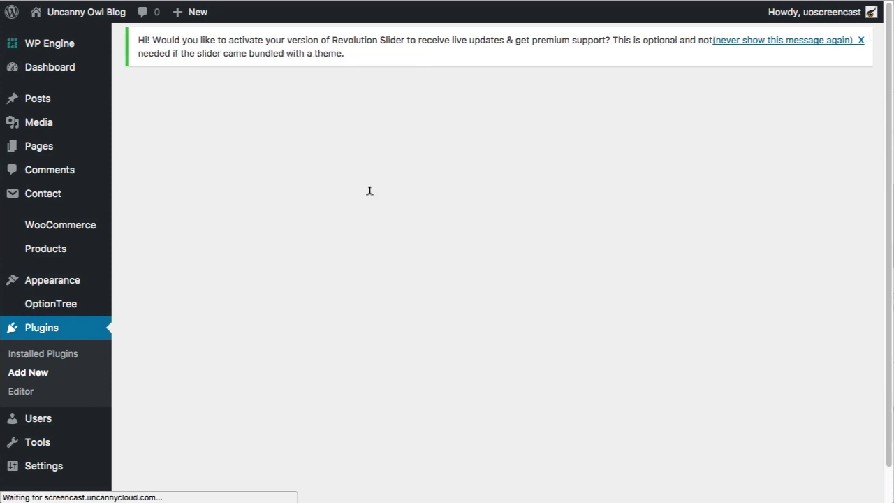
# Activate U-Course, dismiss the Revolution Slider notice, and return to Add Plugins.
pyautogui.click(175, 219)
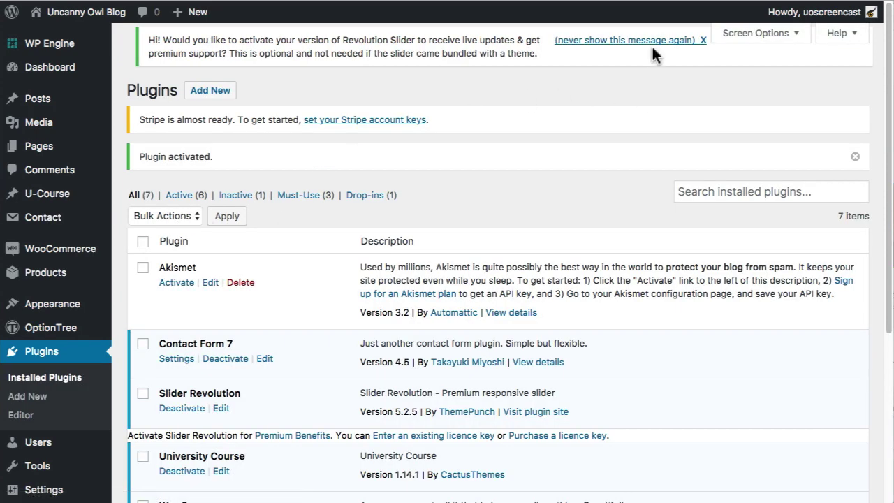
pyautogui.click(642, 42)
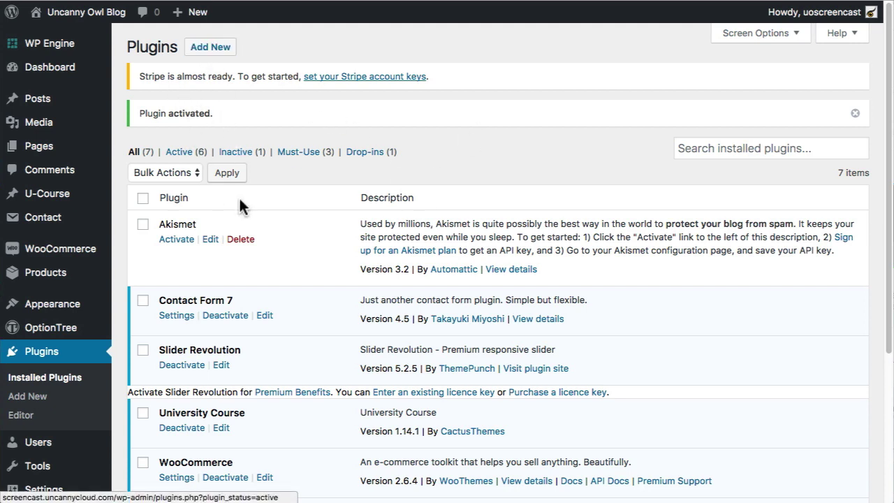
pyautogui.click(222, 49)
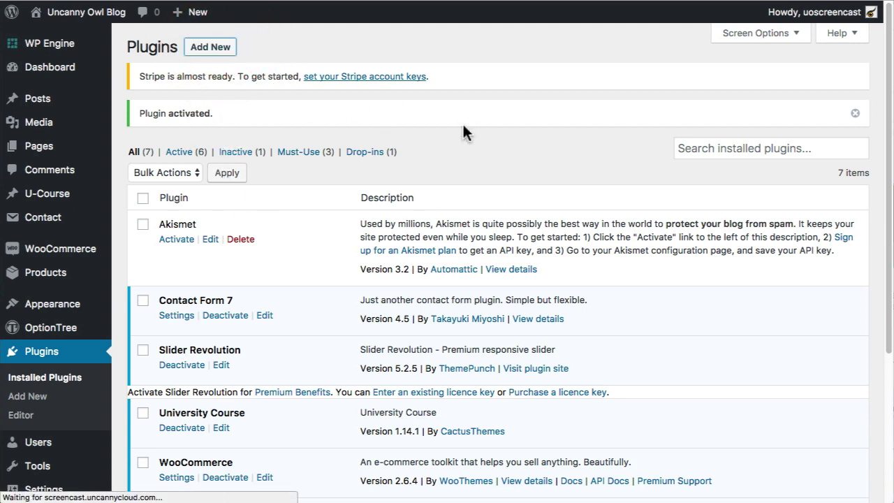
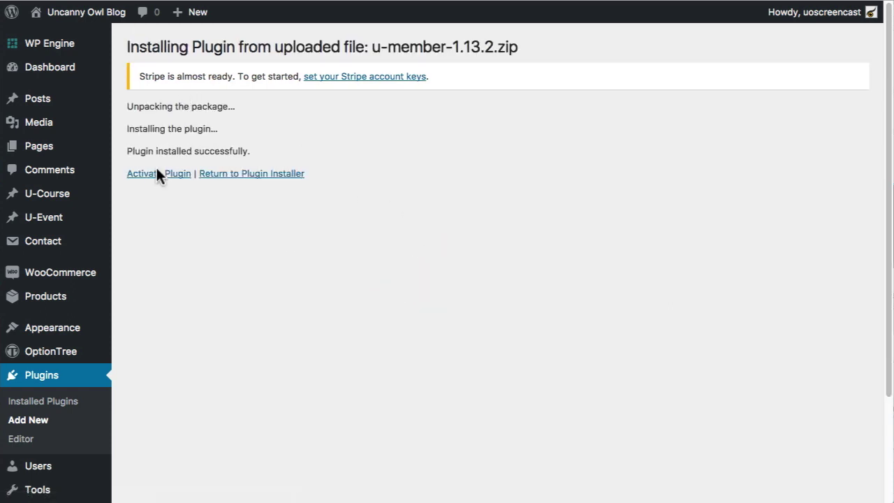
# Activate U-Member, then upload u-member-1.13.2.zip again and return to the plugin installer.
pyautogui.click(157, 175)
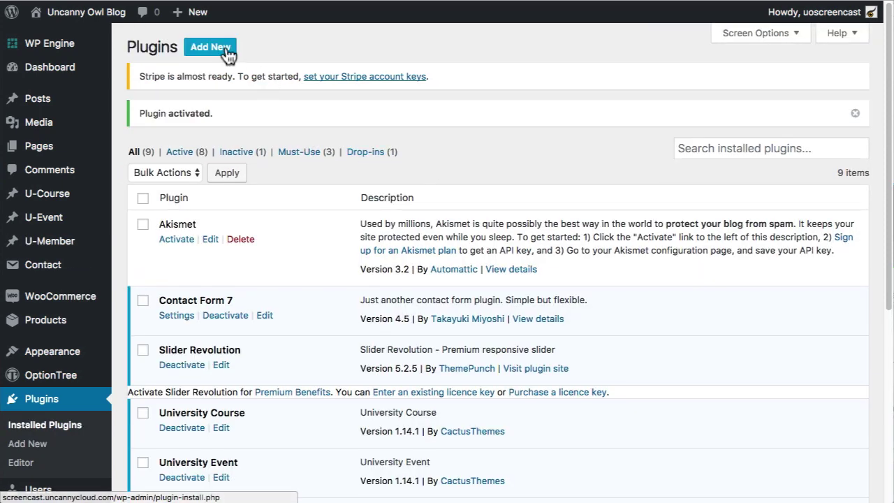
pyautogui.click(211, 47)
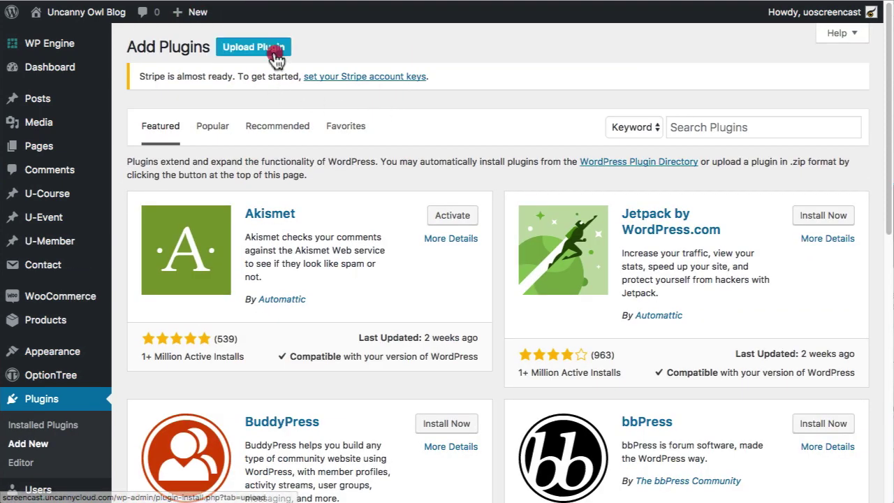
pyautogui.click(272, 49)
pyautogui.click(386, 212)
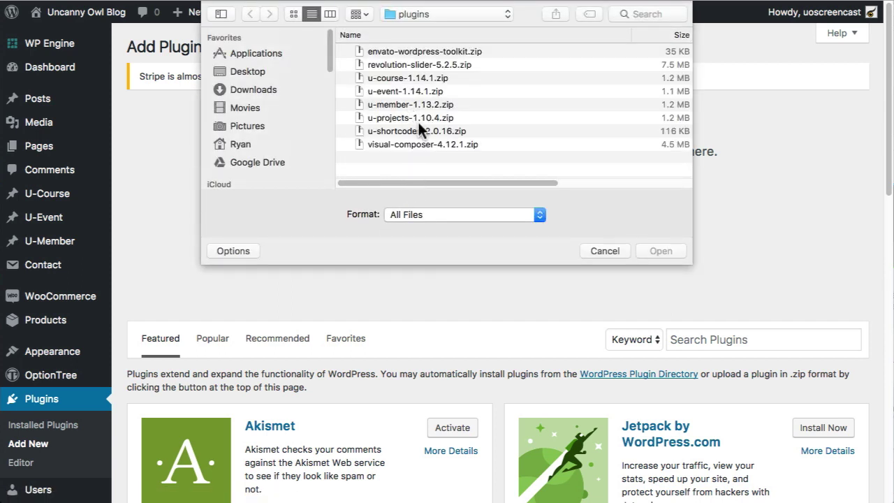
pyautogui.doubleClick(408, 105)
pyautogui.click(415, 234)
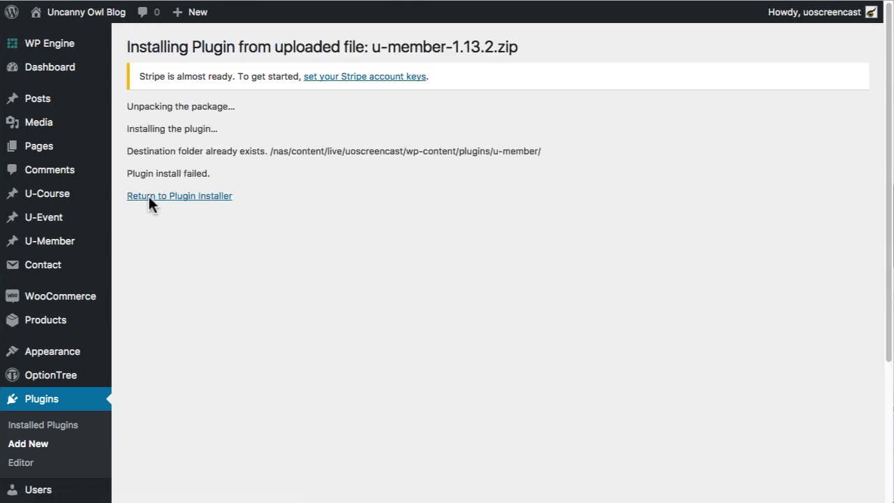
pyautogui.click(154, 196)
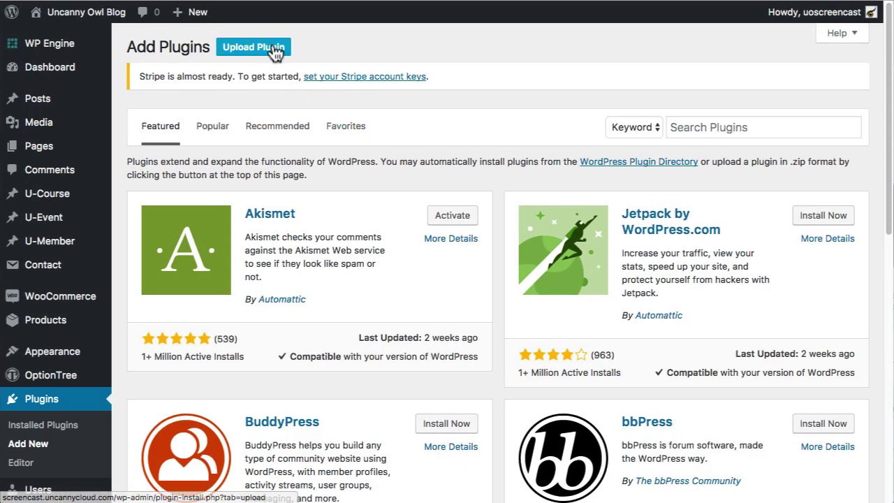
# Install and activate U-Projects from u-projects-1.10.4.zip, then bring up the upload form again.
pyautogui.click(271, 47)
pyautogui.click(395, 212)
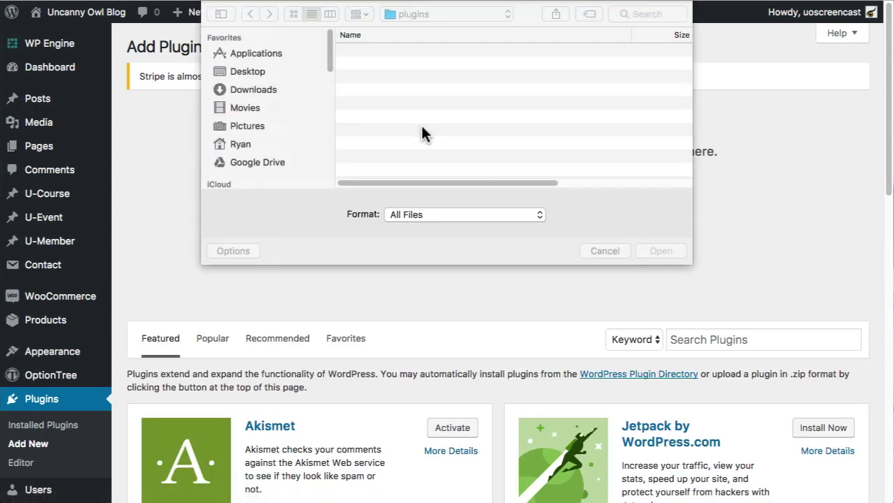
pyautogui.doubleClick(428, 124)
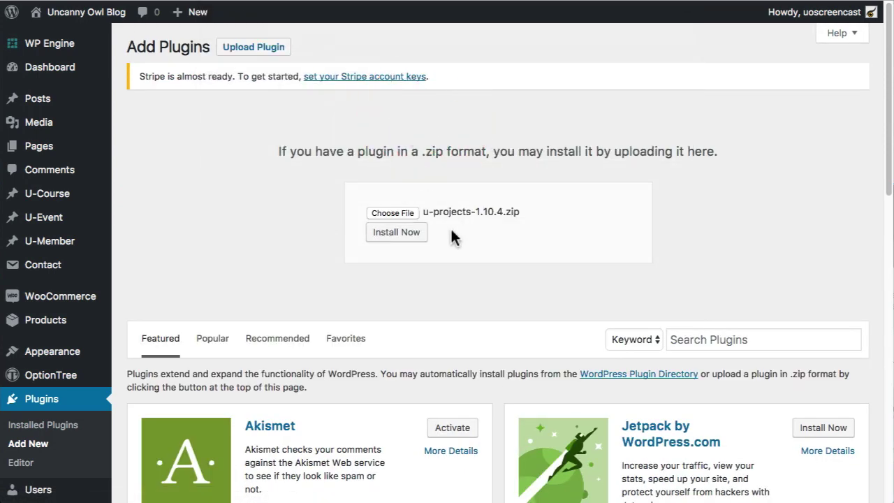
pyautogui.click(405, 234)
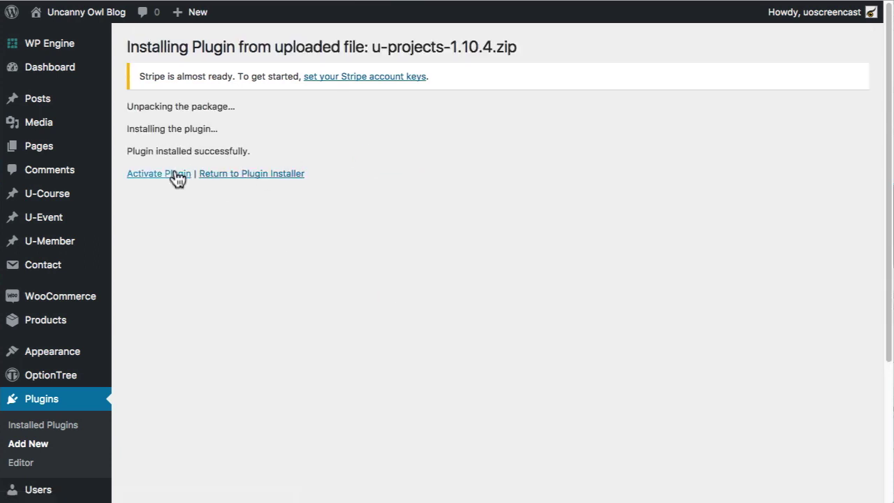
pyautogui.click(171, 174)
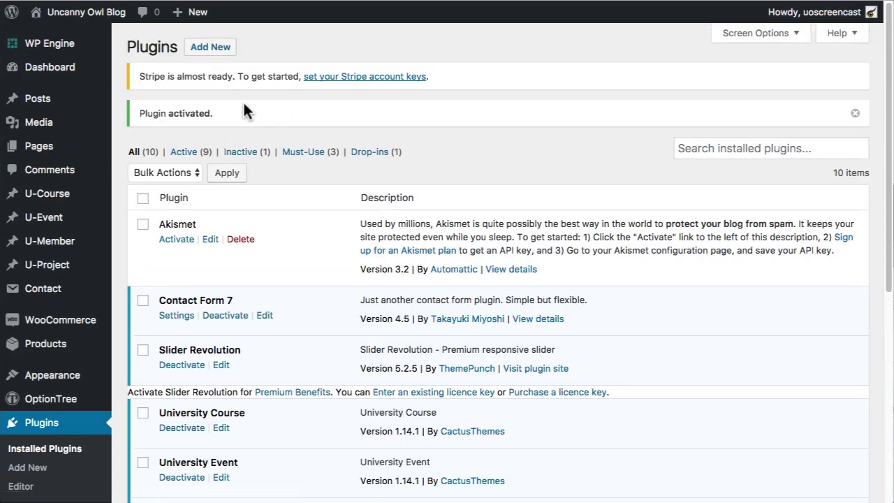
pyautogui.click(224, 48)
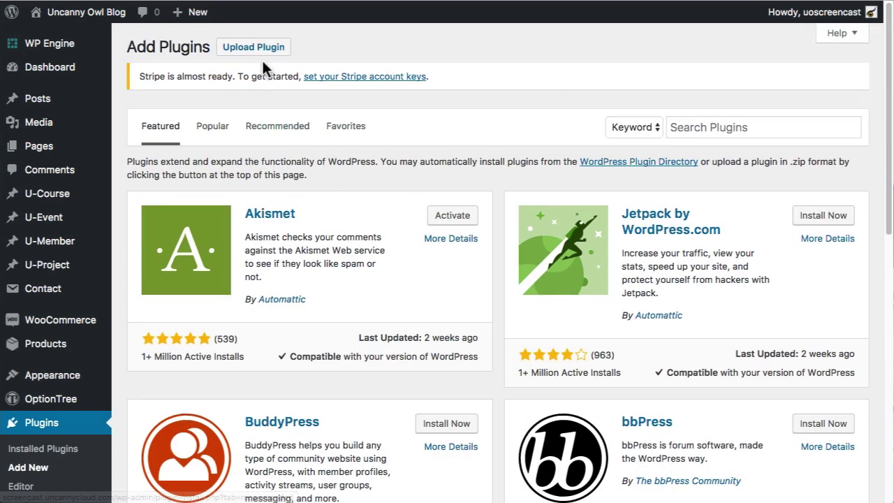
pyautogui.click(260, 49)
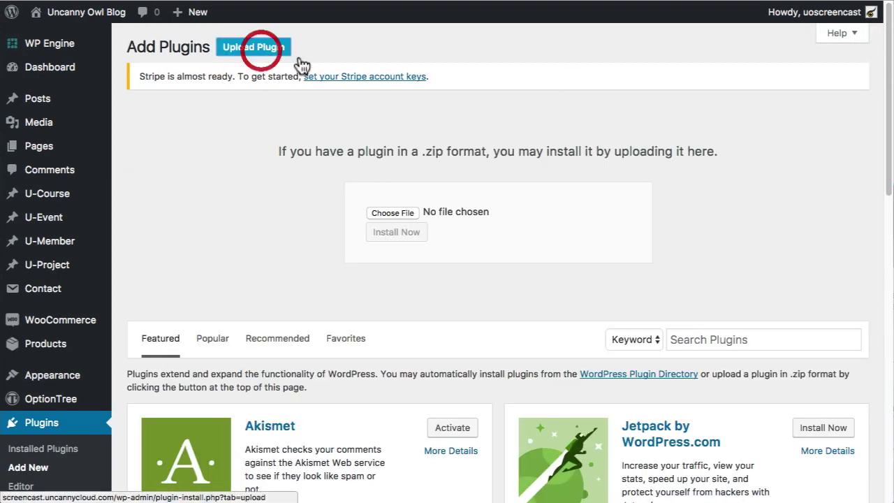
# Install and activate U-Shortcodes from u-shortcodes-2.0.16.zip.
pyautogui.click(406, 212)
pyautogui.doubleClick(426, 131)
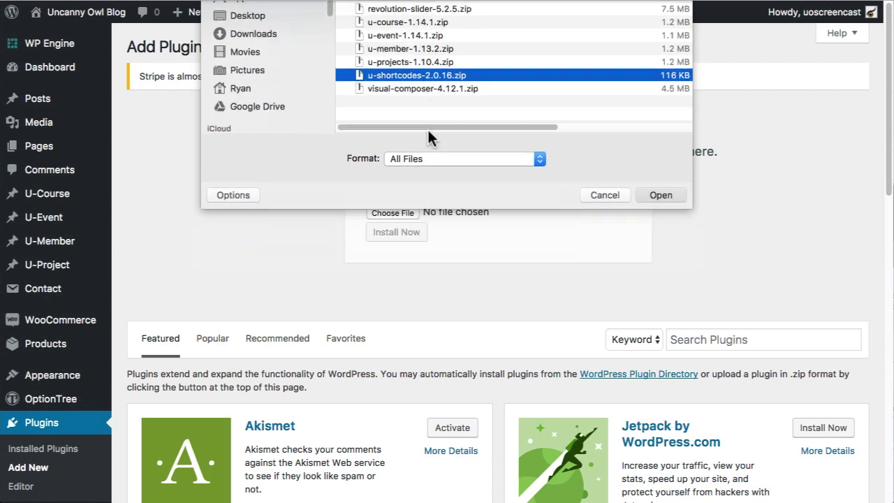
pyautogui.click(402, 234)
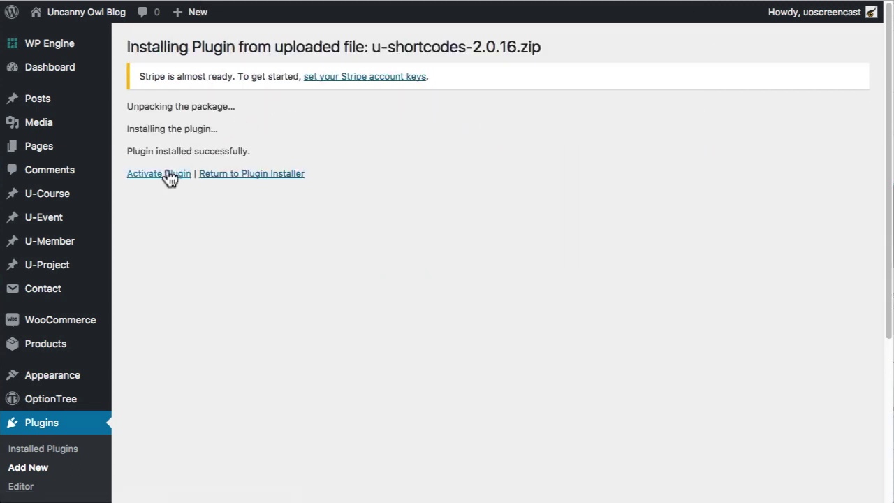
pyautogui.click(162, 176)
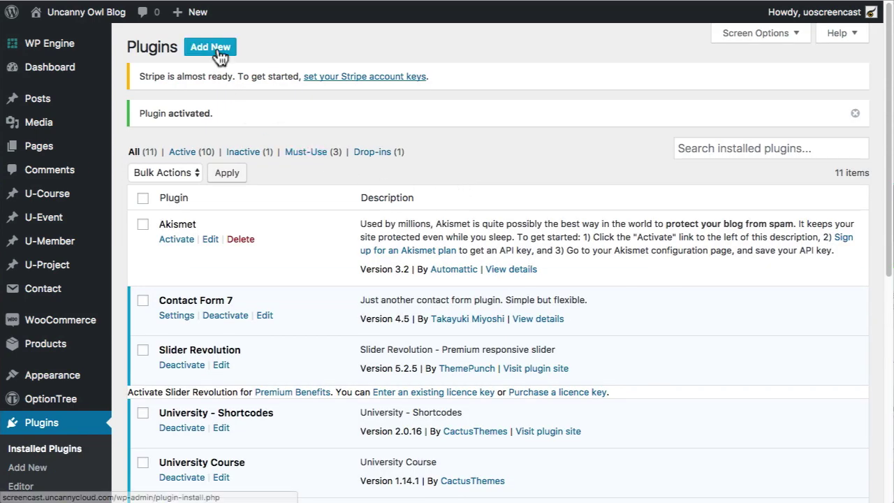
# Upload visual-composer-4.12.1.zip, install it and activate Visual Composer.
pyautogui.click(213, 49)
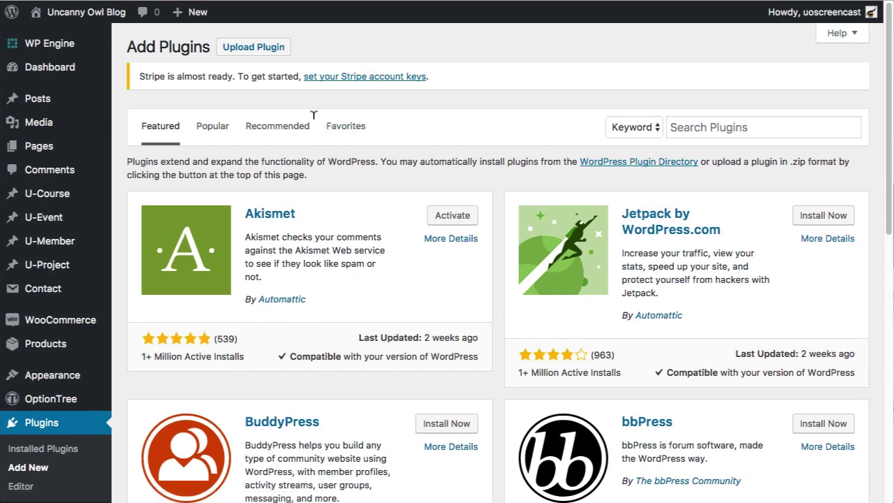
pyautogui.click(272, 51)
pyautogui.click(390, 212)
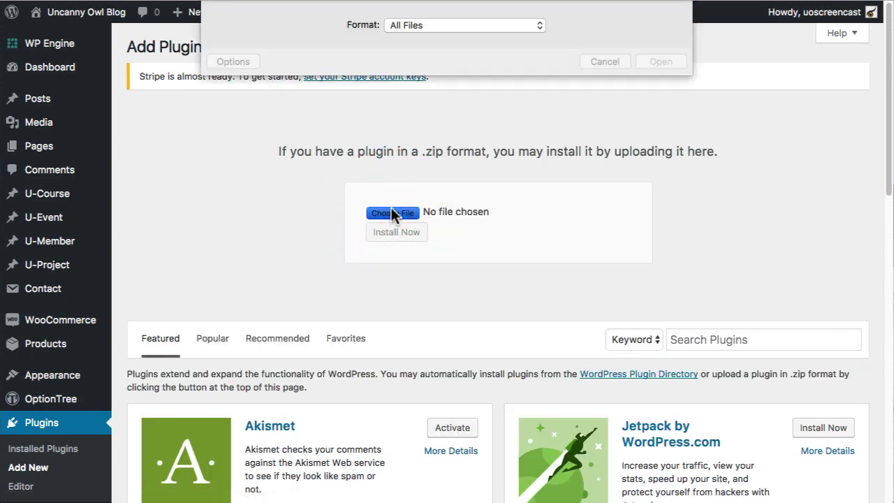
pyautogui.click(411, 145)
pyautogui.doubleClick(411, 145)
pyautogui.click(399, 234)
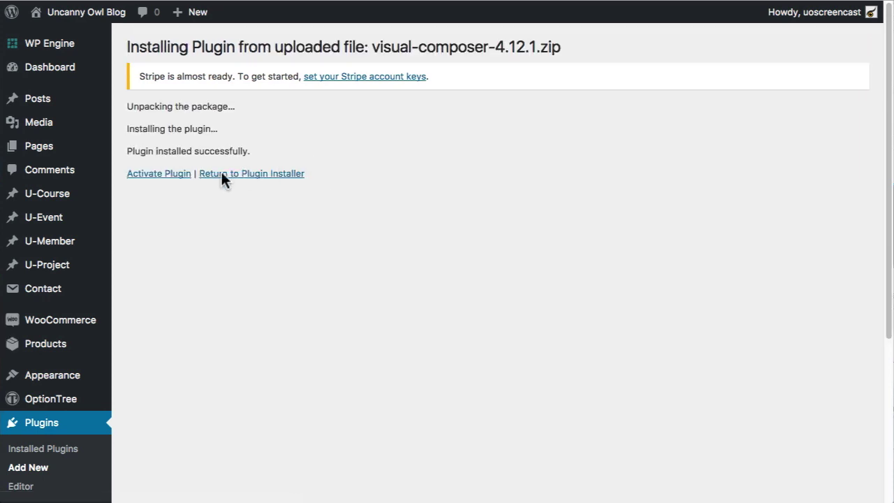
pyautogui.click(159, 174)
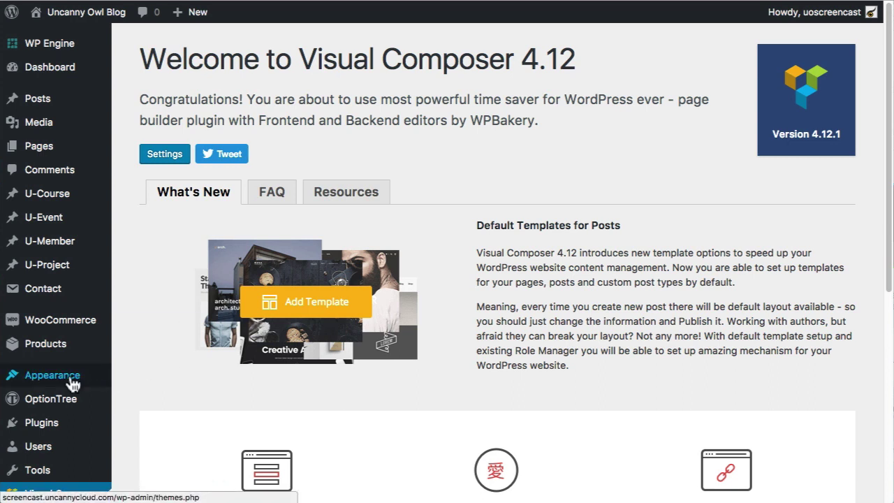
# Import the University theme's sample data from Theme Options and confirm with OK.
pyautogui.moveTo(42, 375)
pyautogui.click(159, 451)
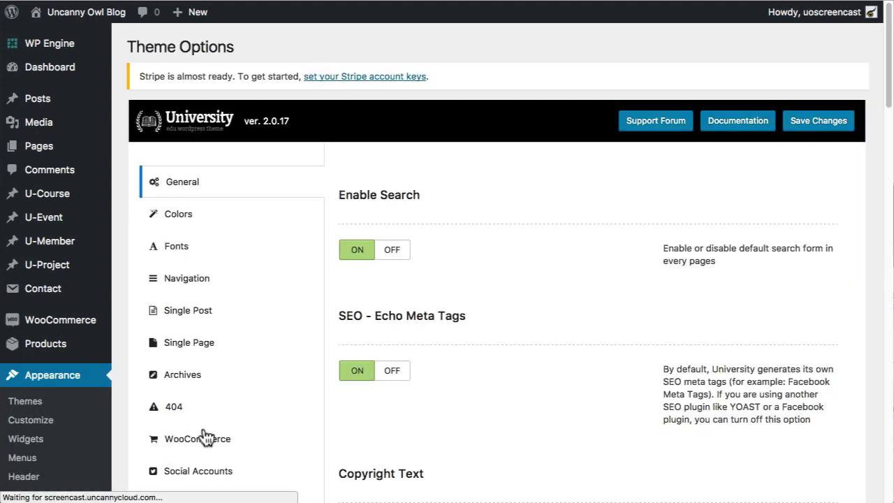
pyautogui.scroll(-3, 559, 203)
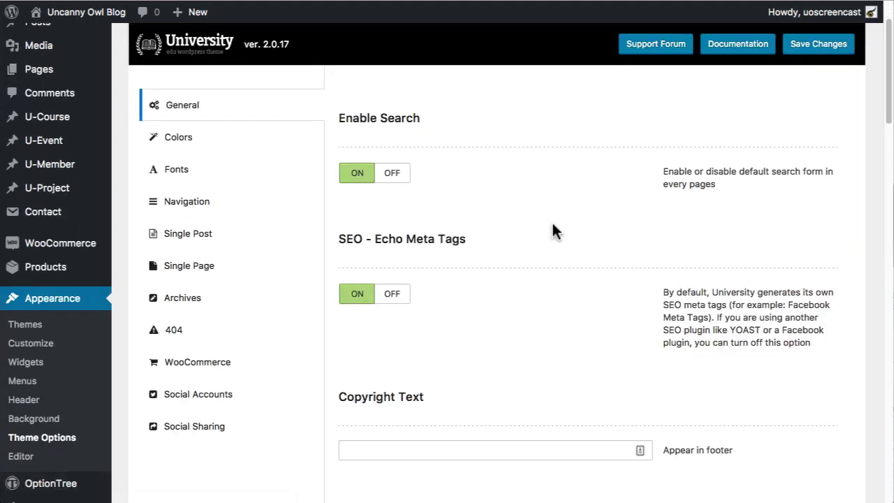
pyautogui.scroll(-20, 552, 223)
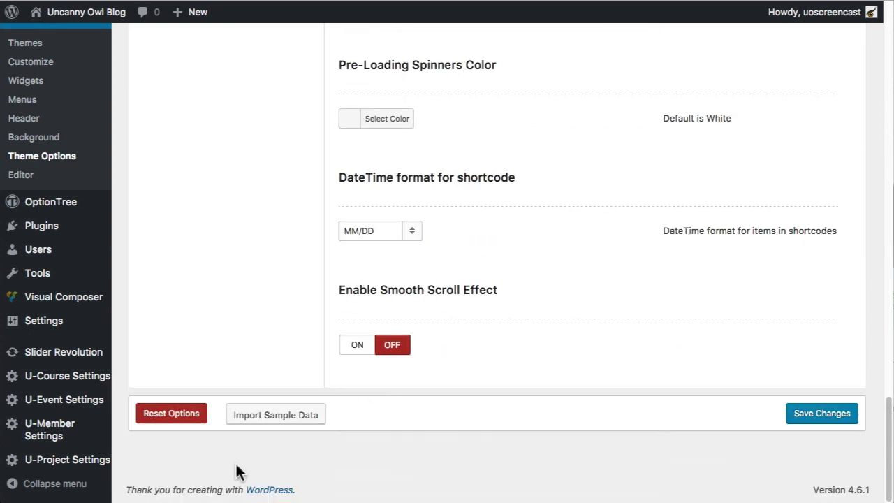
pyautogui.click(301, 417)
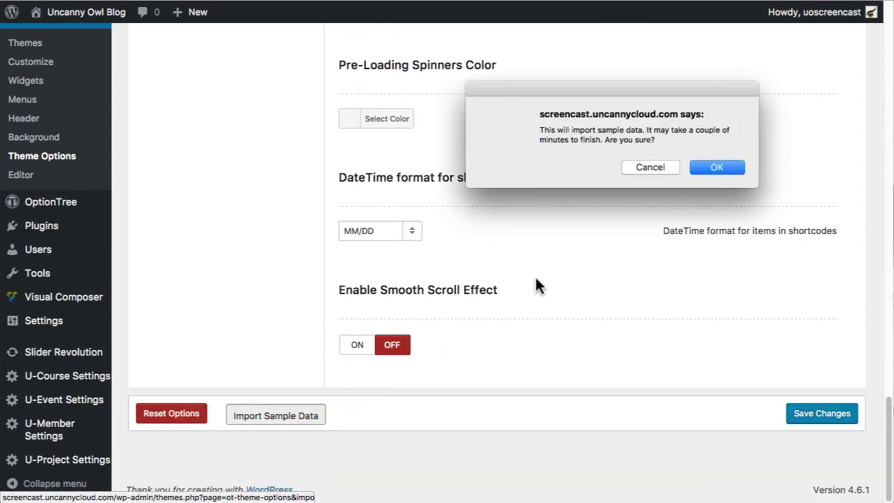
pyautogui.click(716, 169)
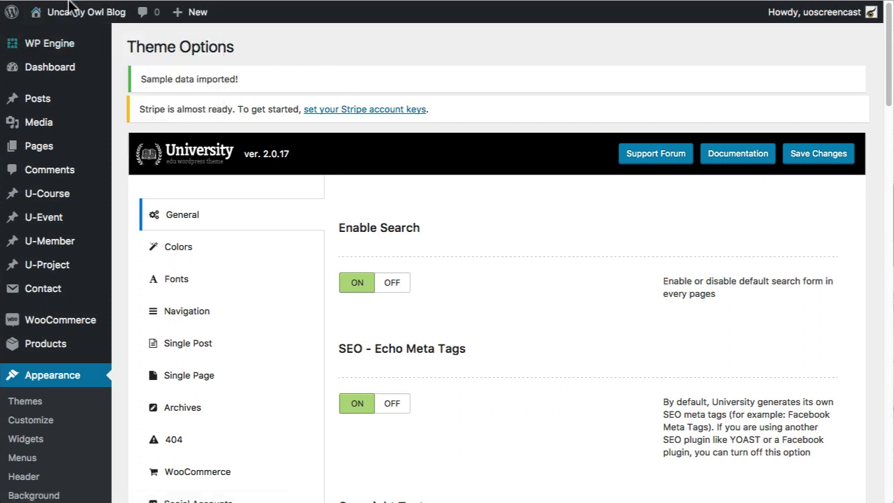
# Browse the live front page down to its footer and back, then return to the admin dashboard.
pyautogui.click(44, 35)
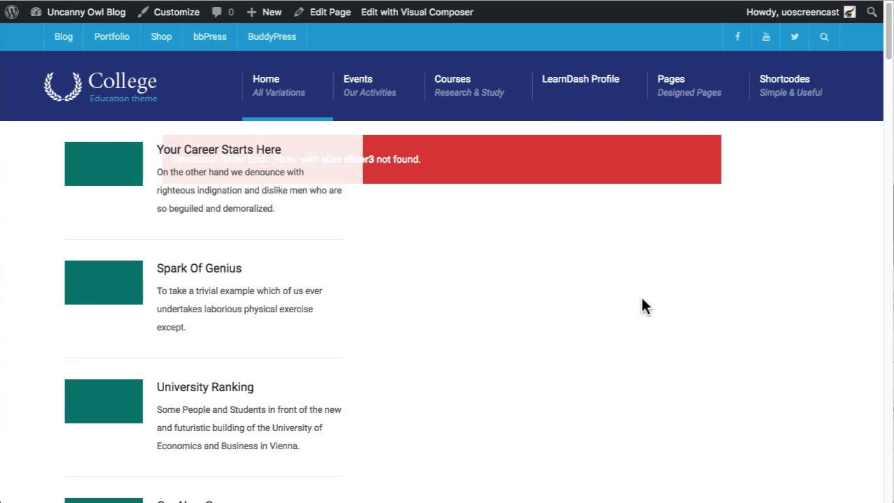
pyautogui.scroll(-2, 600, 269)
pyautogui.scroll(2, 594, 268)
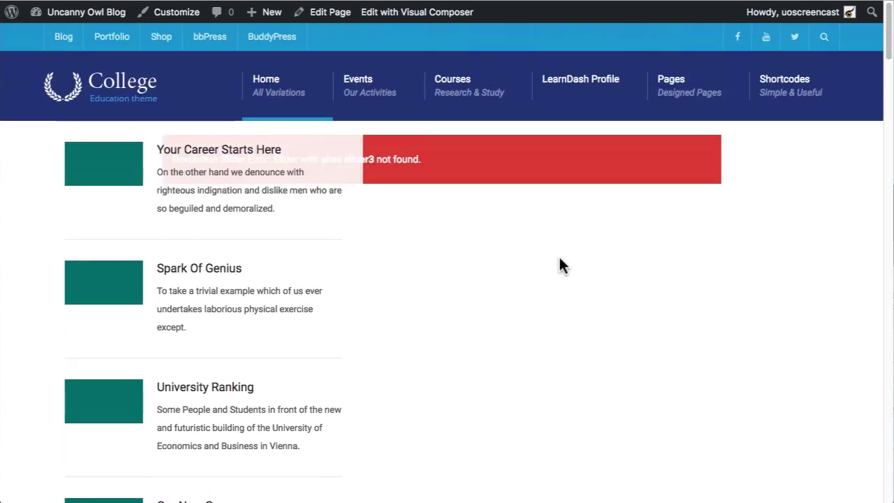
pyautogui.scroll(-15, 569, 249)
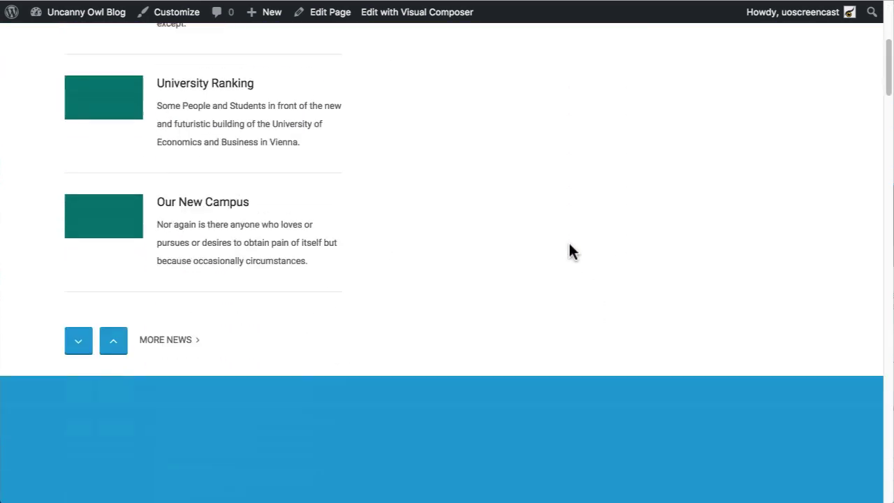
pyautogui.scroll(-10, 545, 272)
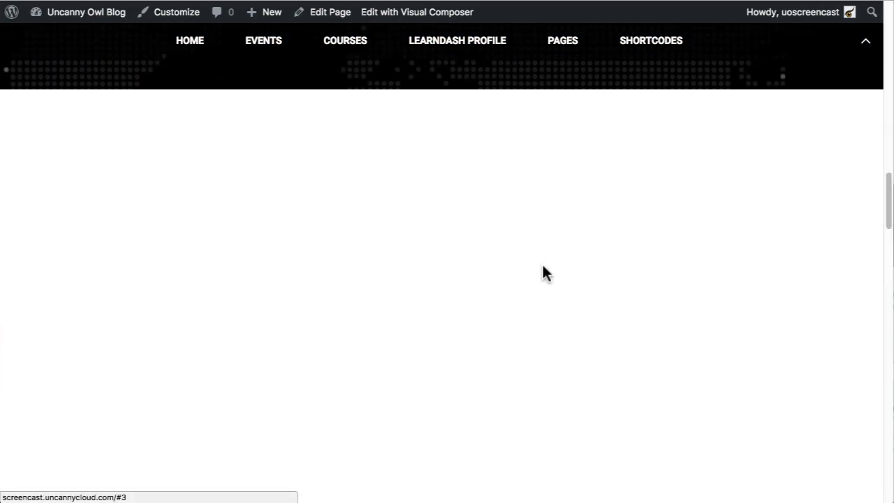
pyautogui.scroll(-10, 571, 311)
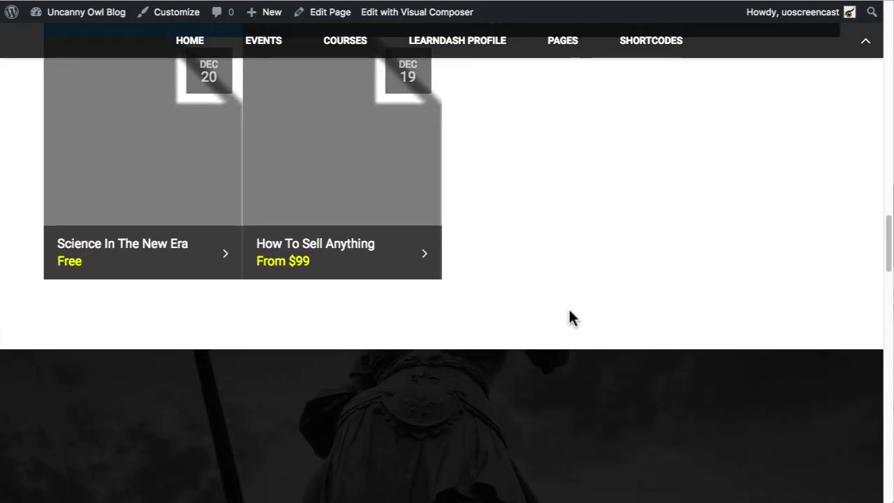
pyautogui.scroll(-5, 294, 299)
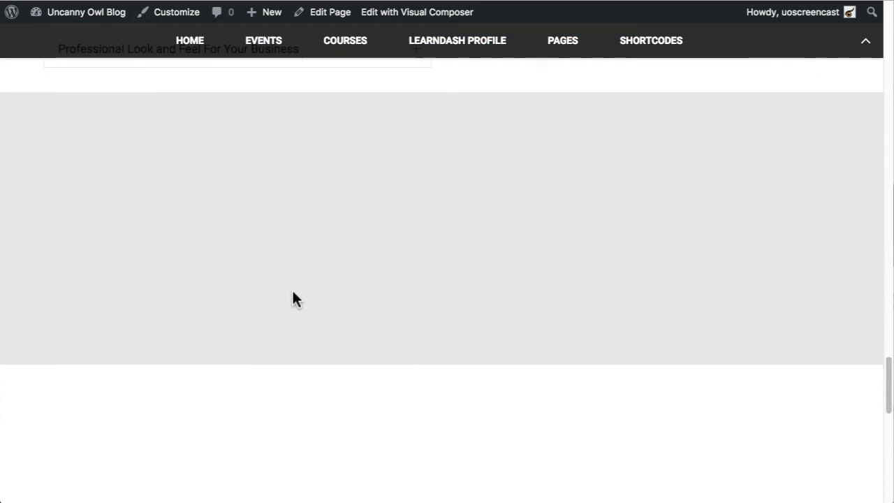
pyautogui.scroll(7, 291, 296)
pyautogui.scroll(-15, 294, 297)
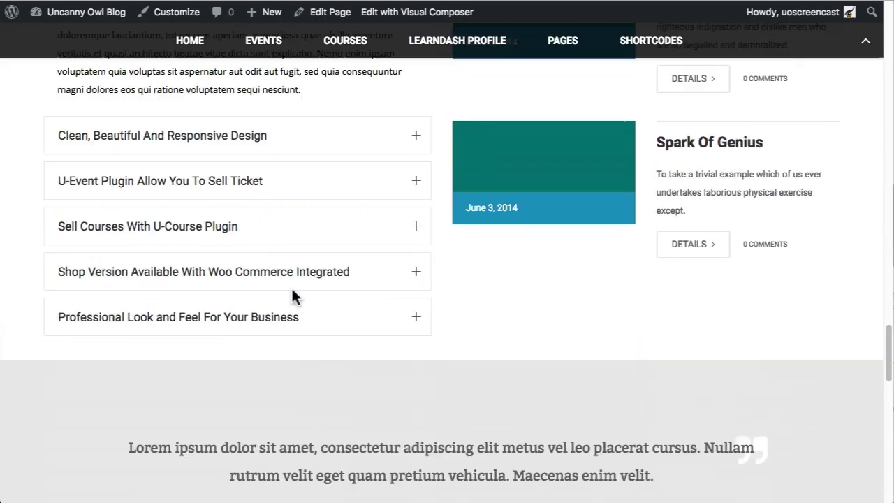
pyautogui.scroll(-5, 293, 296)
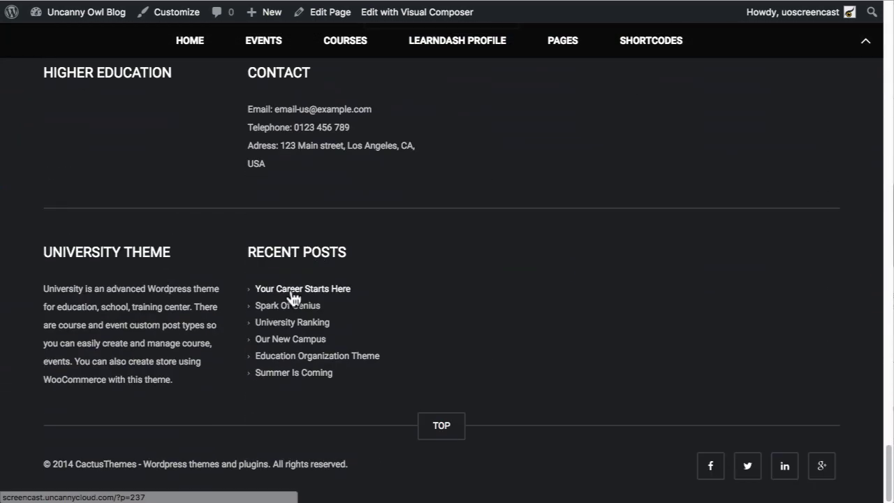
pyautogui.scroll(4, 292, 299)
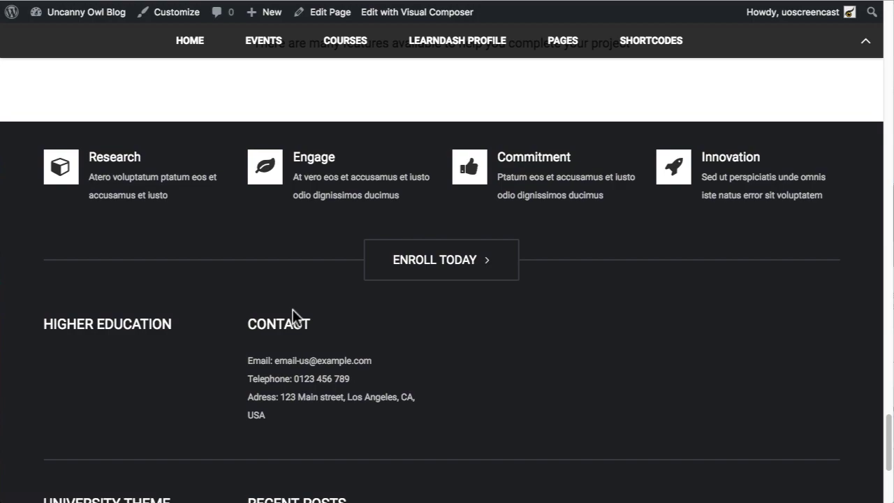
pyautogui.scroll(15, 293, 309)
pyautogui.scroll(15, 298, 321)
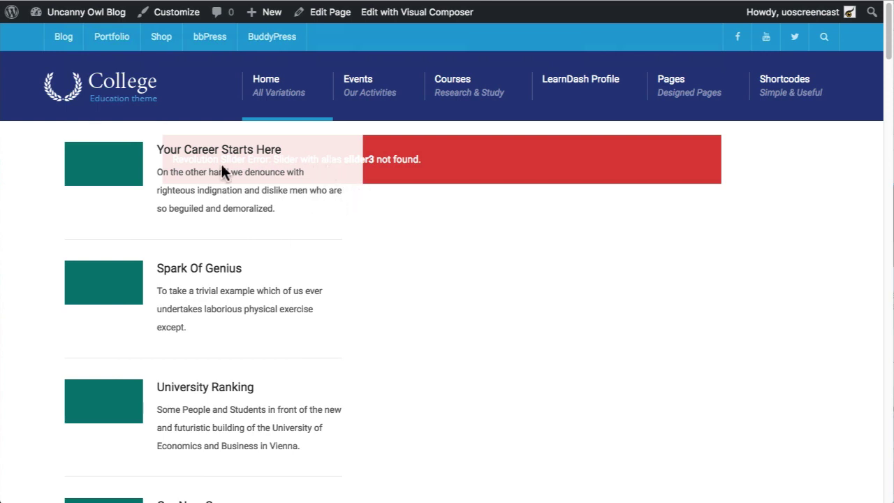
pyautogui.moveTo(253, 42)
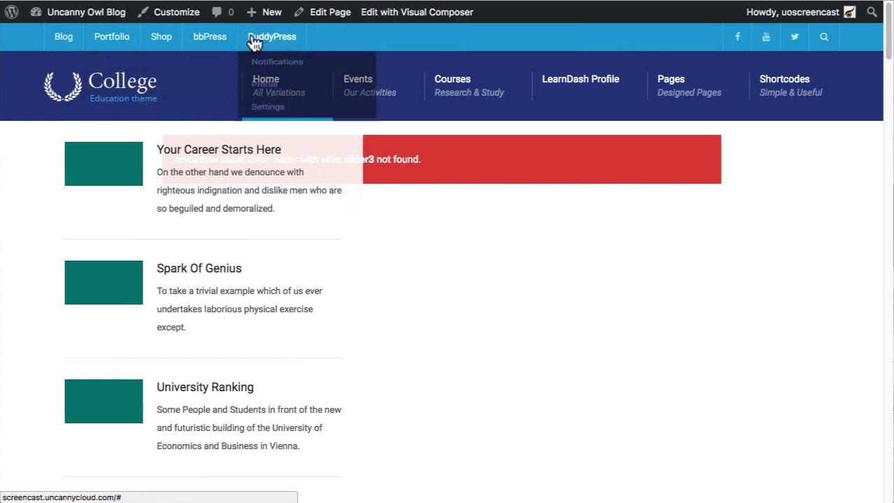
pyautogui.click(111, 15)
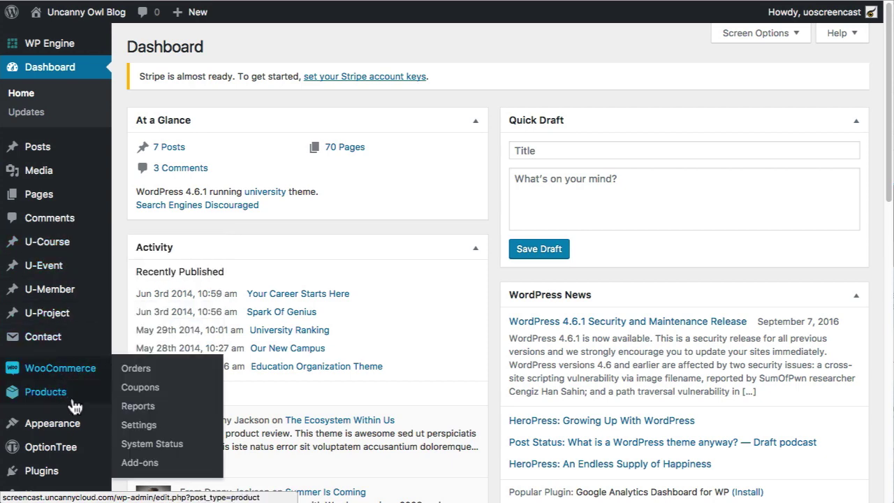
# Upload learndash-v2.2.1.2.zip from the Screencast folder, then install and activate LearnDash LMS.
pyautogui.scroll(-5, 42, 418)
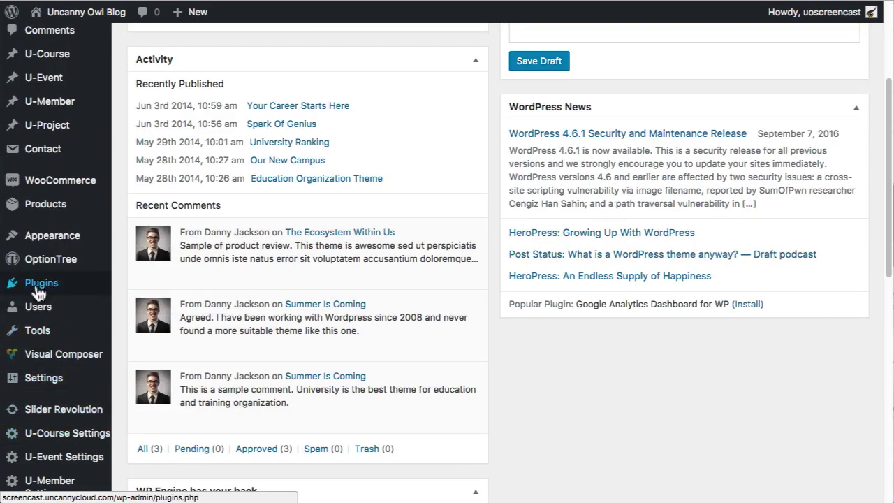
pyautogui.moveTo(38, 292)
pyautogui.click(83, 298)
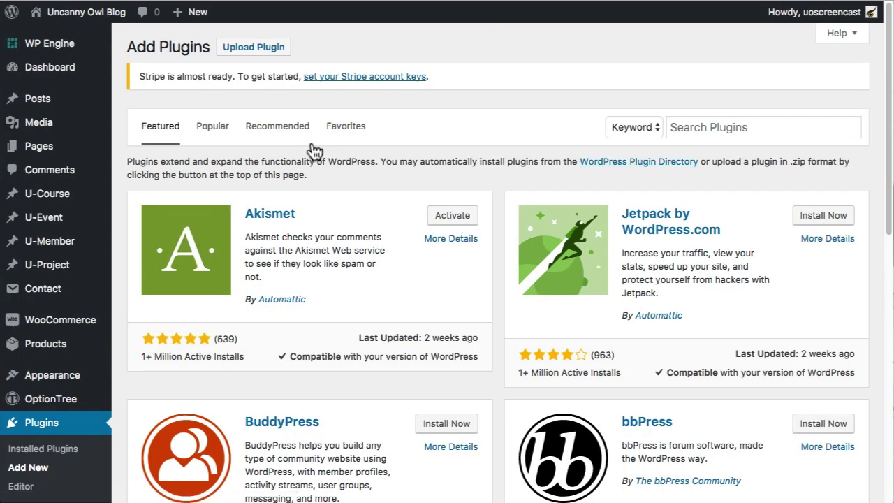
pyautogui.click(253, 47)
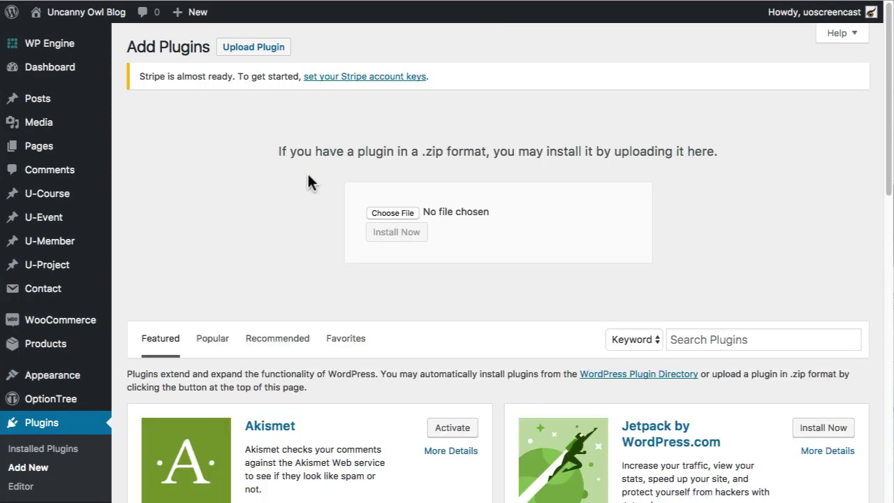
pyautogui.click(391, 212)
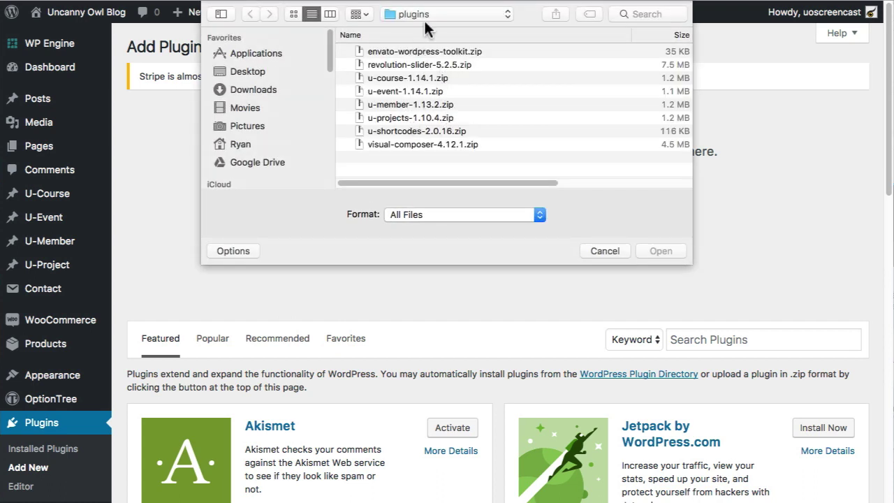
pyautogui.click(419, 14)
pyautogui.click(433, 56)
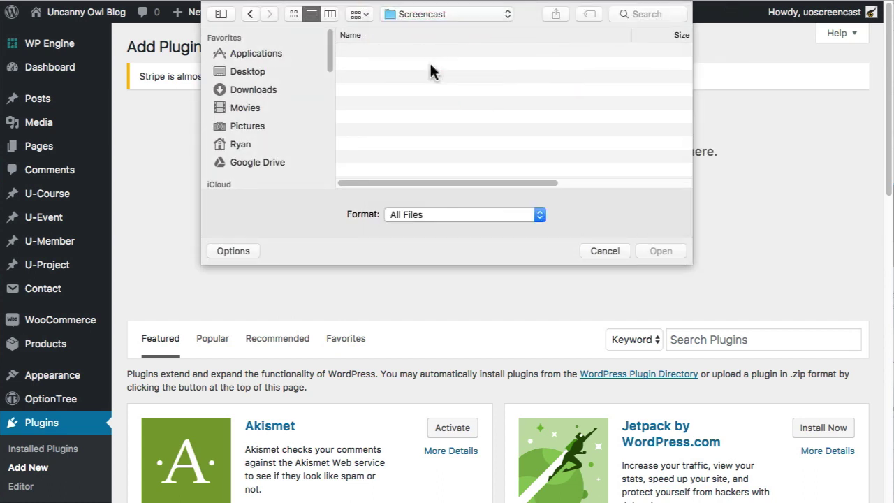
pyautogui.click(419, 51)
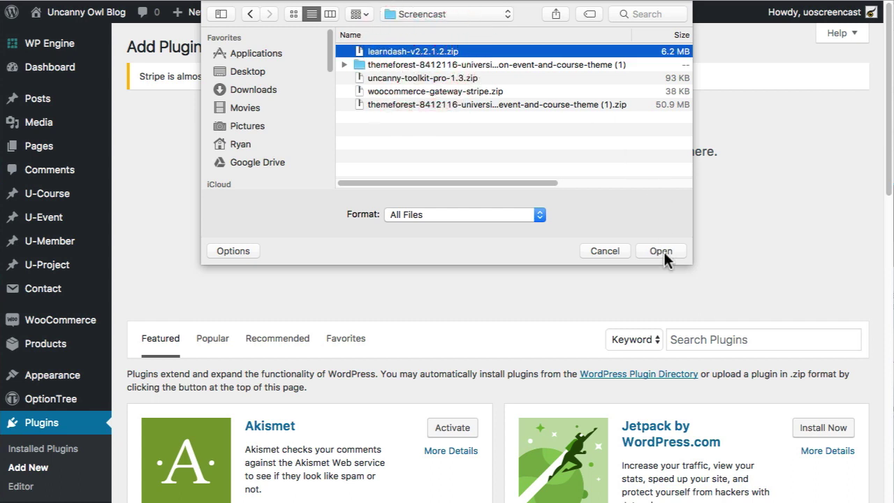
pyautogui.click(663, 250)
pyautogui.click(408, 240)
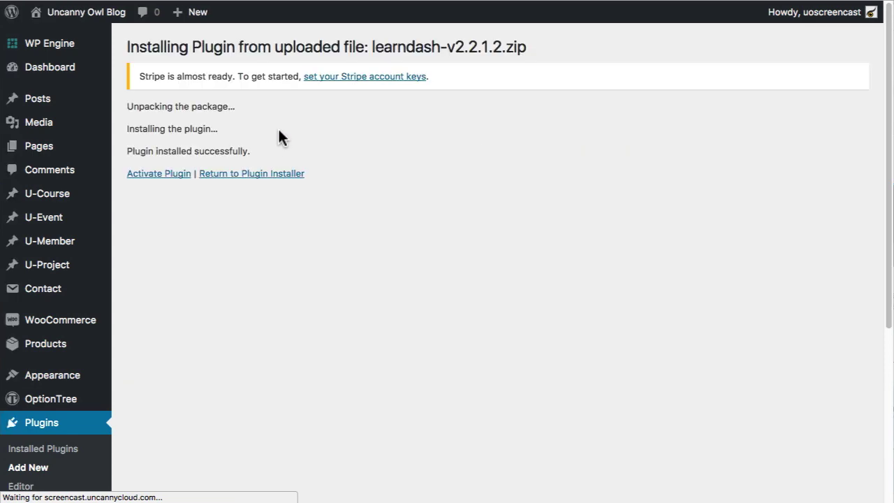
pyautogui.click(159, 174)
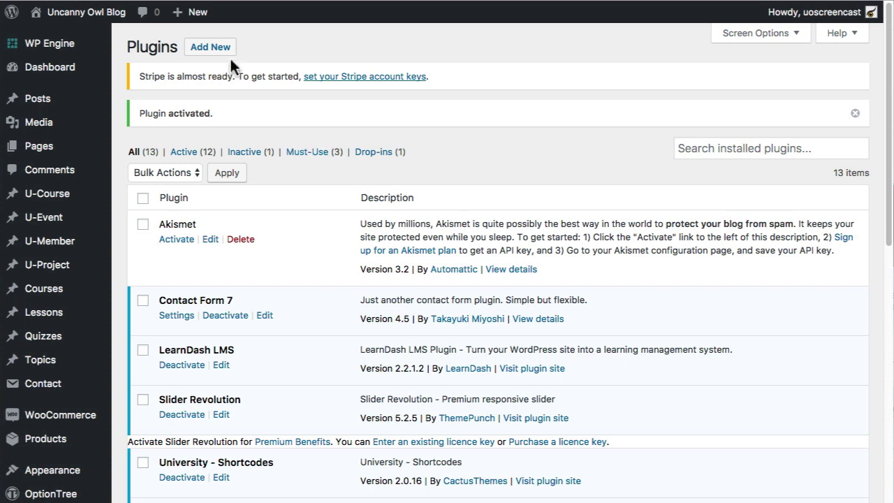
pyautogui.click(220, 49)
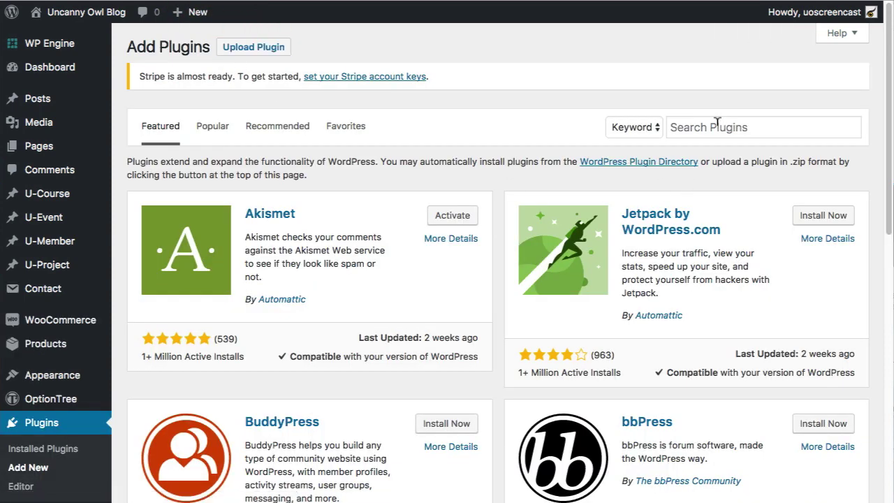
# Search plugins for 'learndash', install and activate Uncanny LearnDash Toolkit, then return to Add Plugins.
pyautogui.click(717, 123)
pyautogui.write('le')
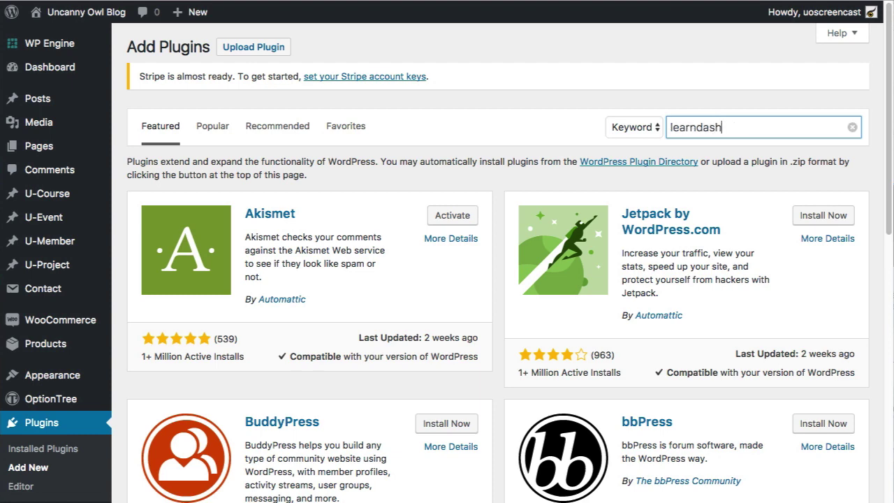
pyautogui.write('arndash')
pyautogui.press('Return')
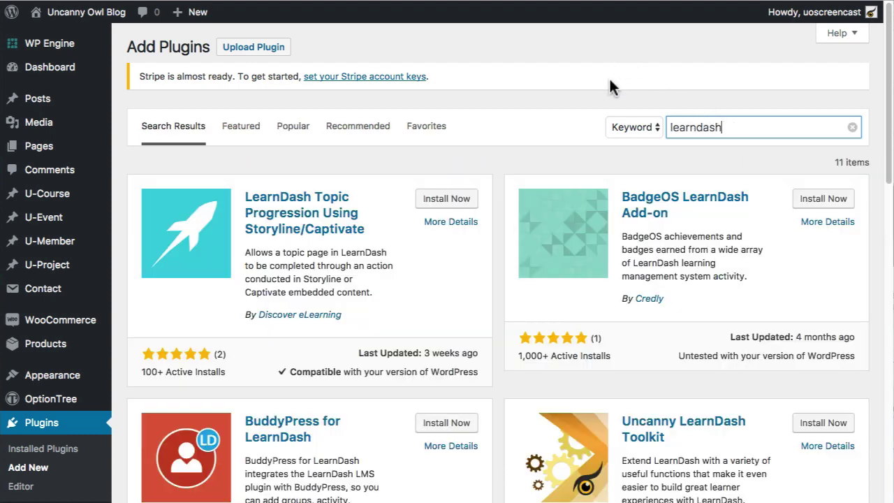
pyautogui.scroll(-3, 460, 276)
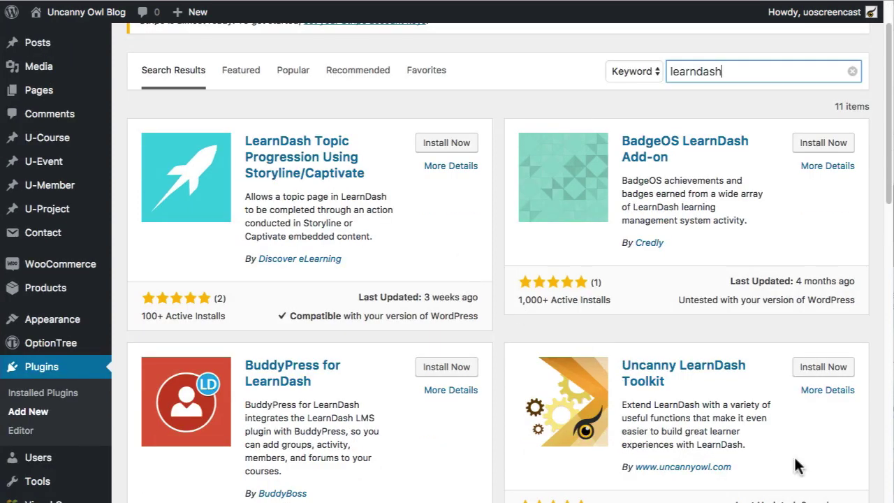
pyautogui.click(831, 338)
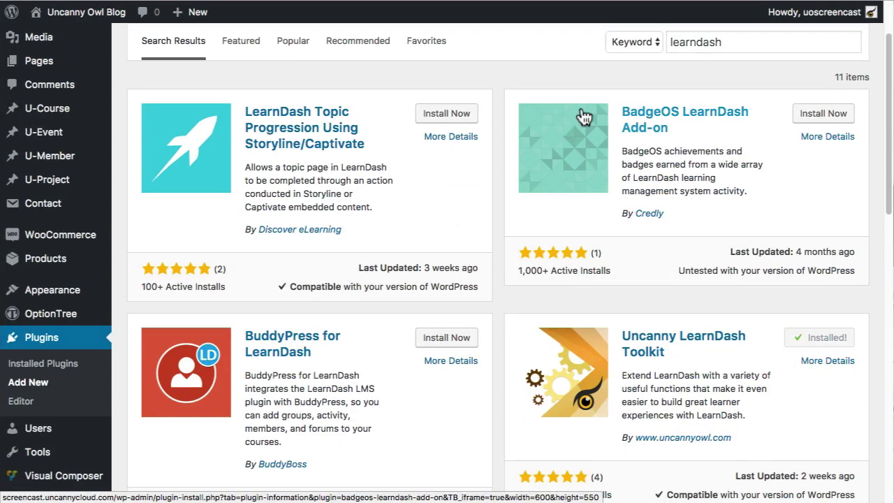
pyautogui.click(838, 340)
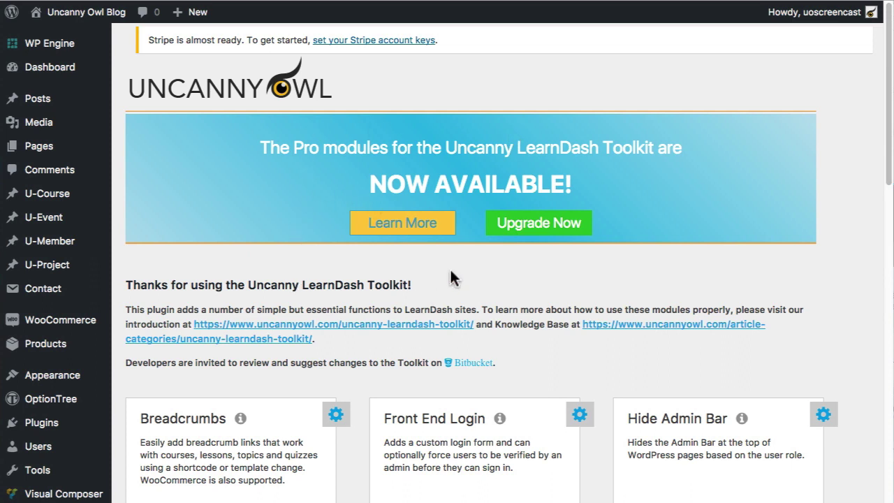
pyautogui.scroll(-2, 312, 286)
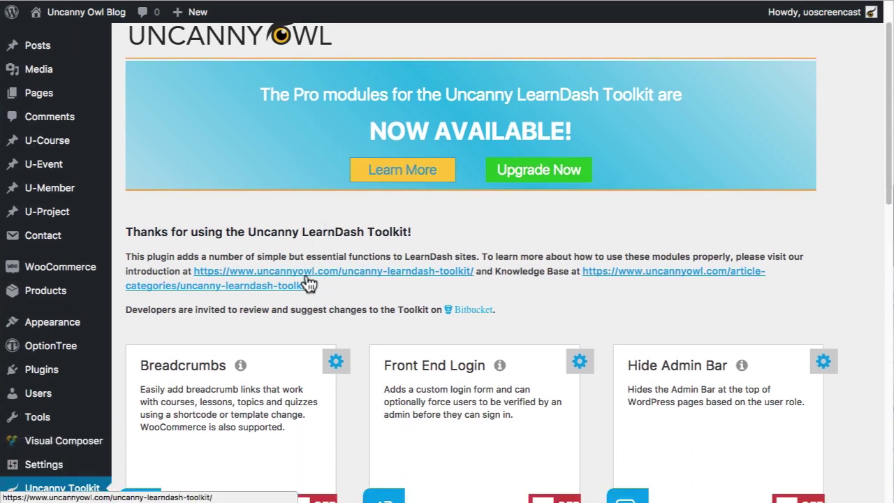
pyautogui.scroll(-3, 310, 283)
pyautogui.scroll(-3, 157, 306)
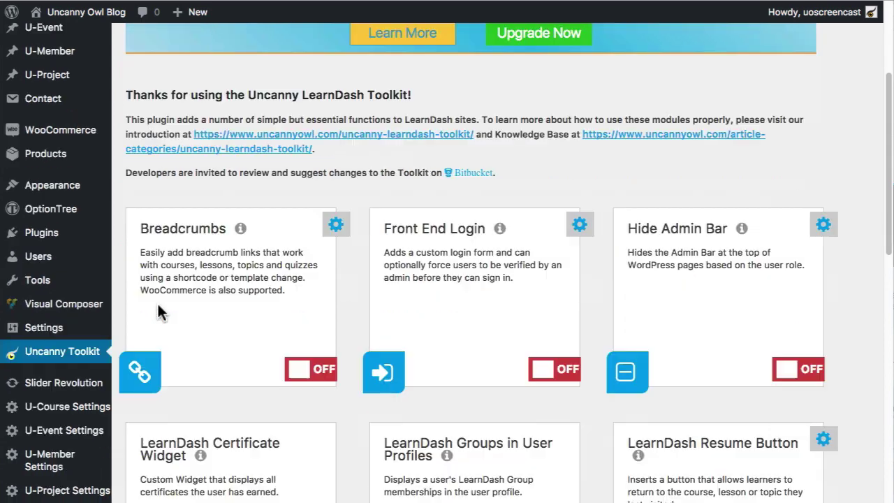
pyautogui.moveTo(41, 233)
pyautogui.click(157, 256)
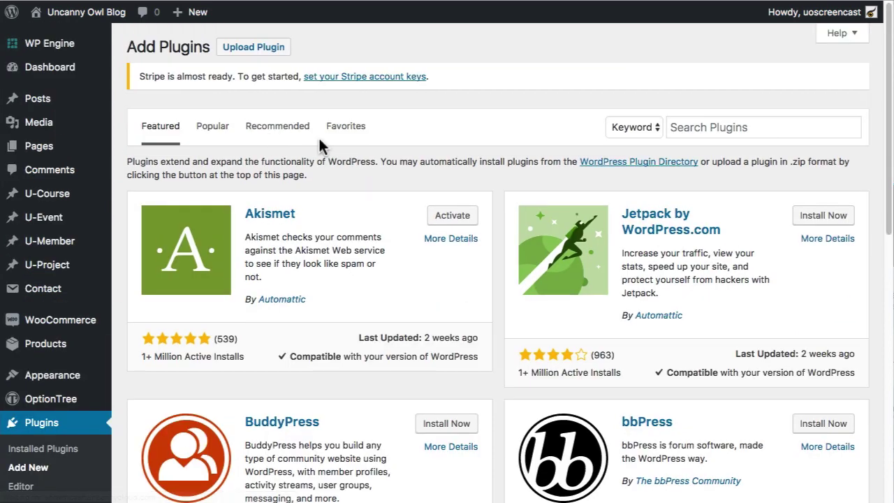
# Upload uncanny-toolkit-pro-1.3.zip, then install and activate Toolkit Pro.
pyautogui.click(254, 49)
pyautogui.click(392, 213)
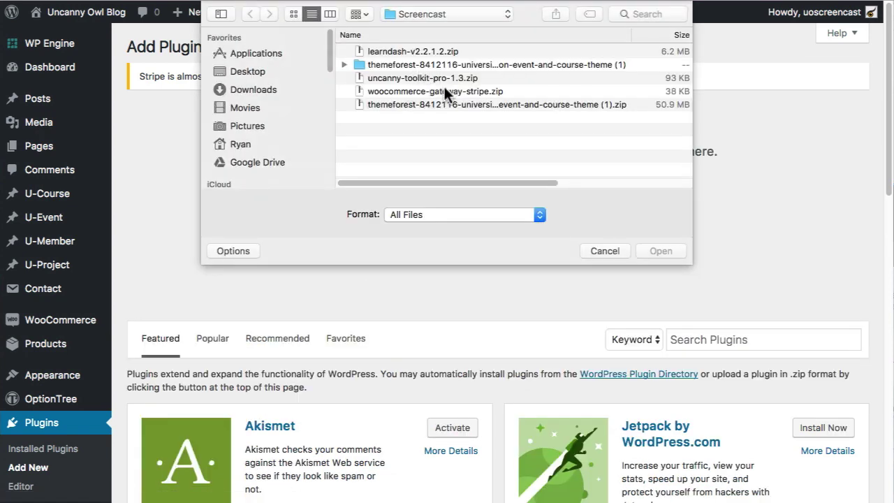
pyautogui.click(429, 80)
pyautogui.click(659, 251)
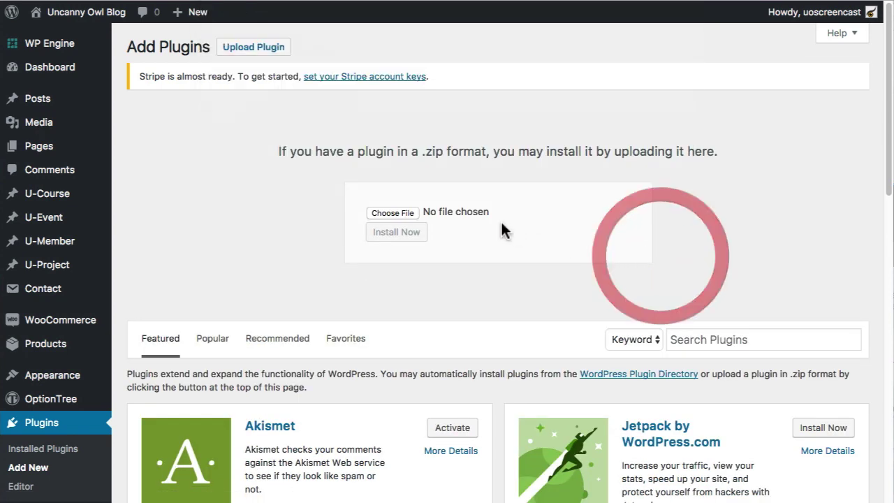
pyautogui.click(396, 233)
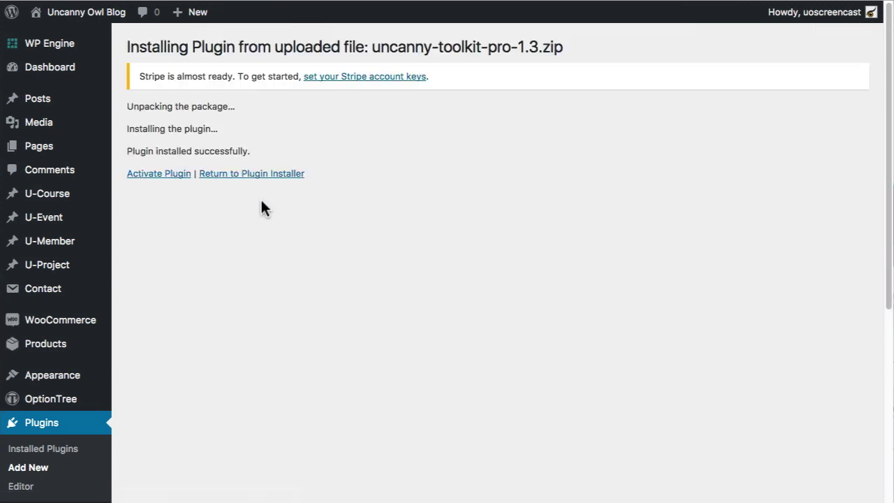
pyautogui.click(155, 178)
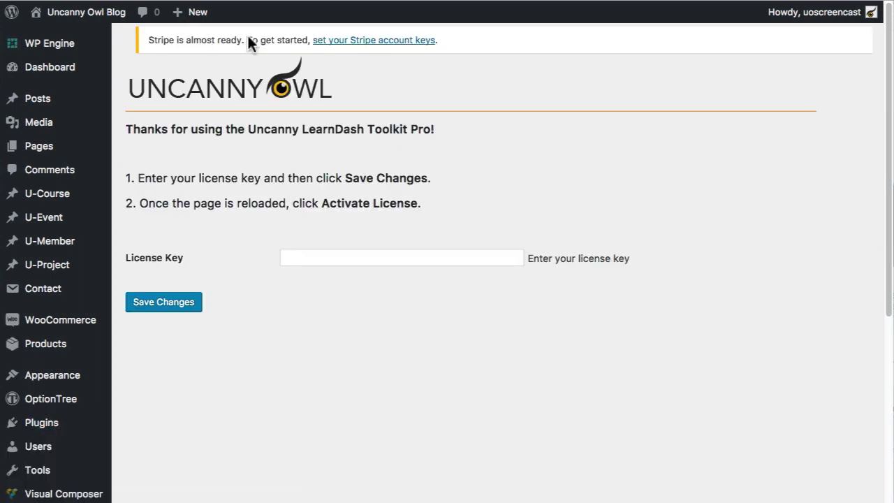
# Look over the Toolkit Pro license key page, then visit the public site.
pyautogui.scroll(-2, 268, 314)
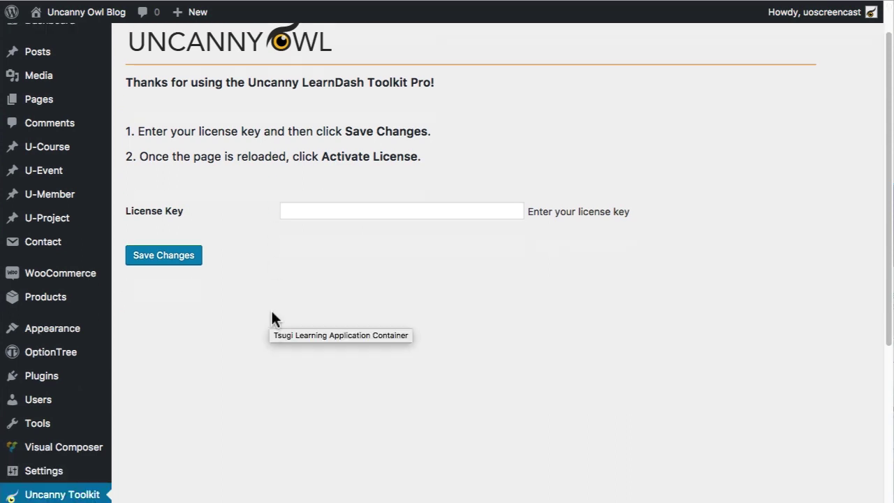
pyautogui.scroll(-2, 272, 359)
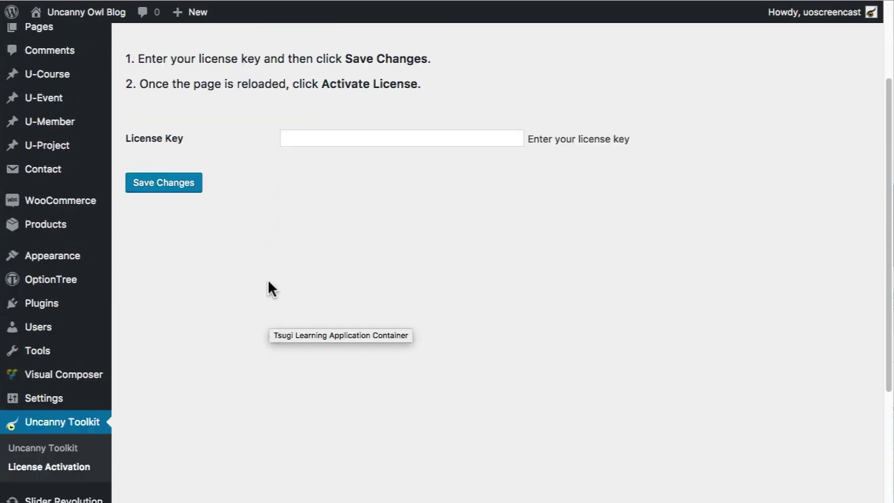
pyautogui.scroll(4, 217, 432)
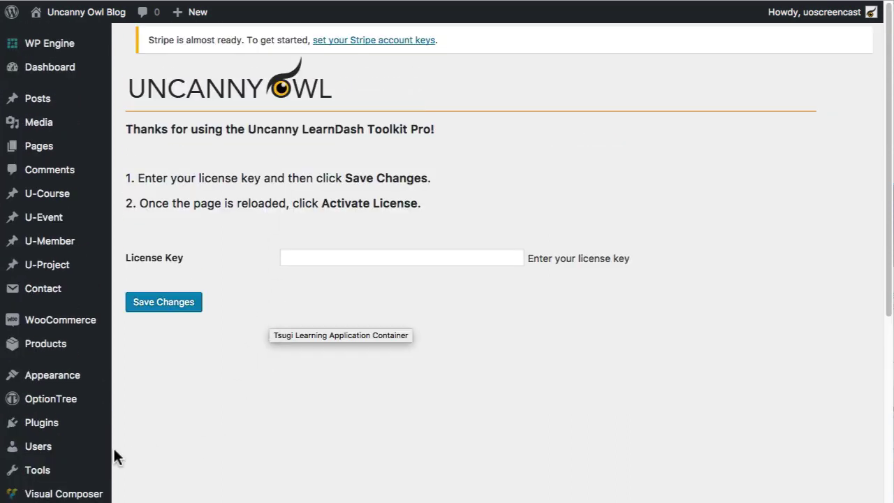
pyautogui.moveTo(86, 15)
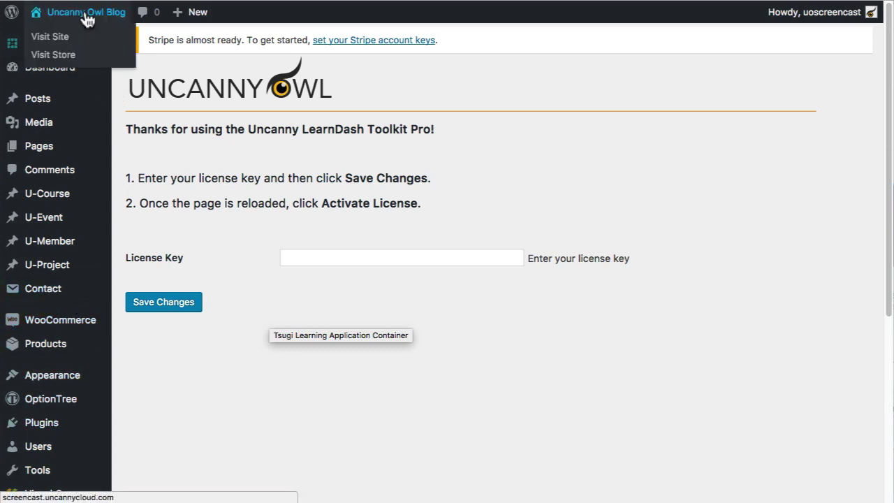
pyautogui.click(119, 23)
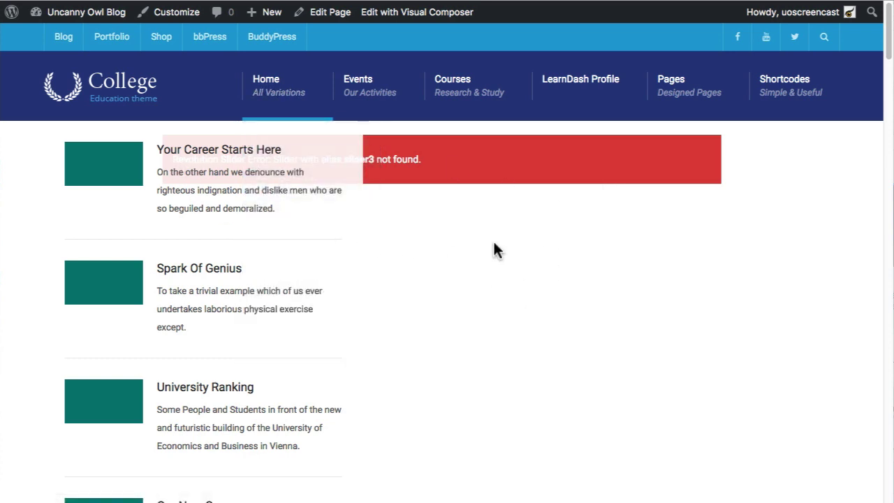
pyautogui.scroll(-5, 542, 261)
pyautogui.scroll(5, 475, 291)
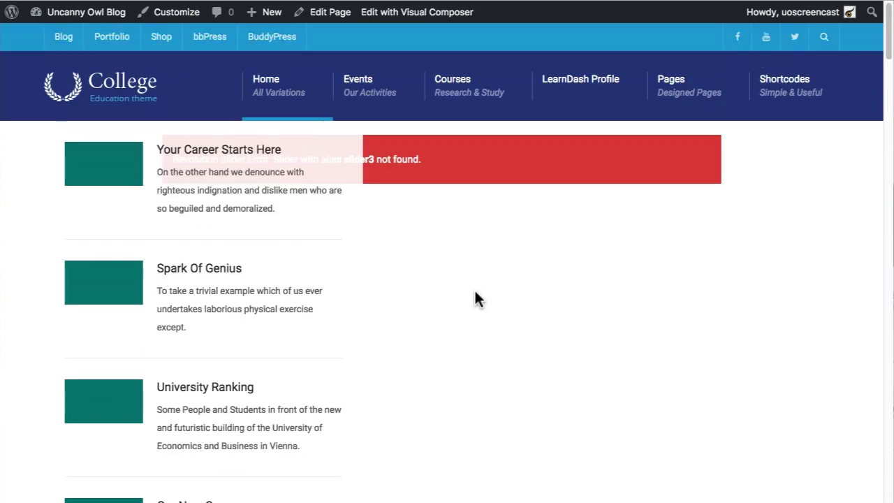
pyautogui.scroll(-10, 450, 308)
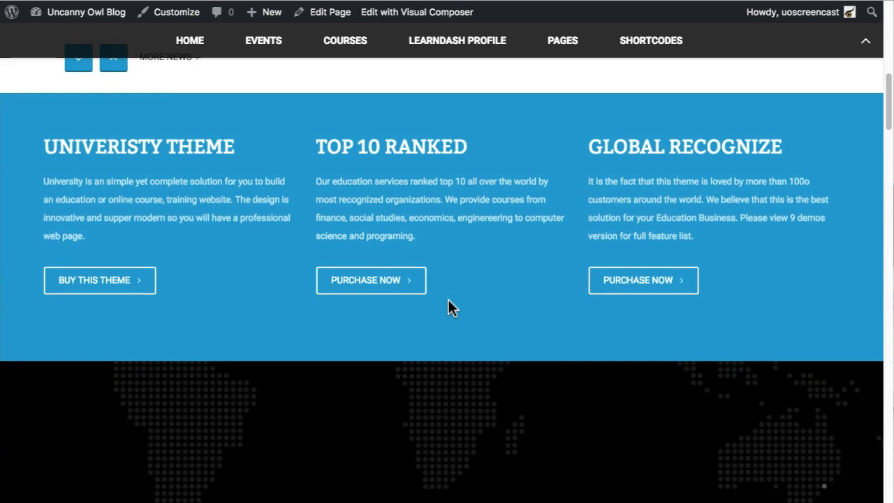
pyautogui.scroll(-2, 450, 307)
pyautogui.scroll(-4, 448, 308)
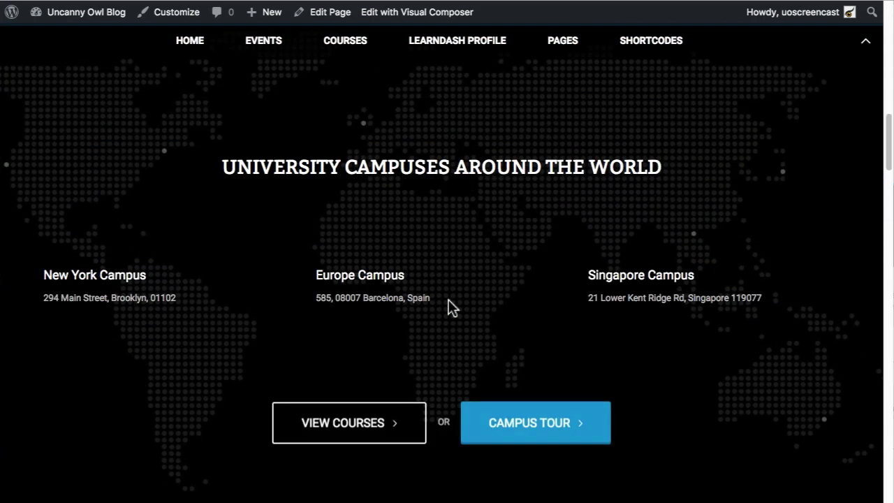
pyautogui.scroll(15, 451, 308)
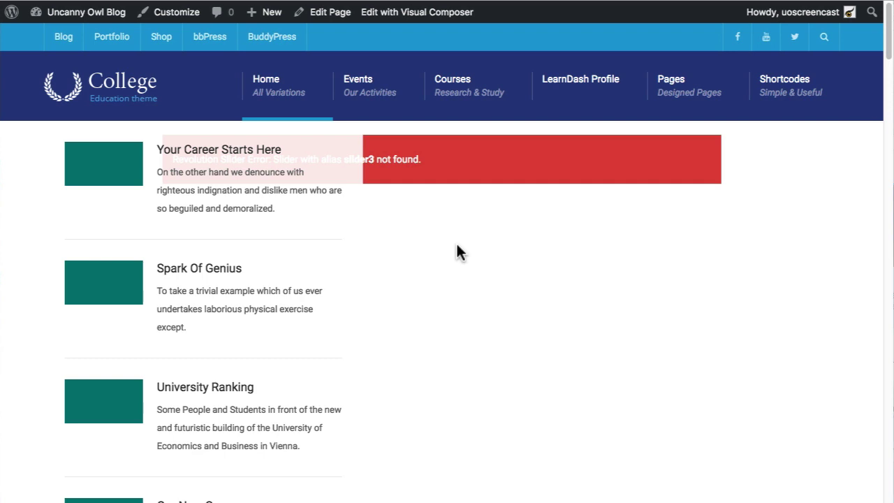
pyautogui.click(328, 12)
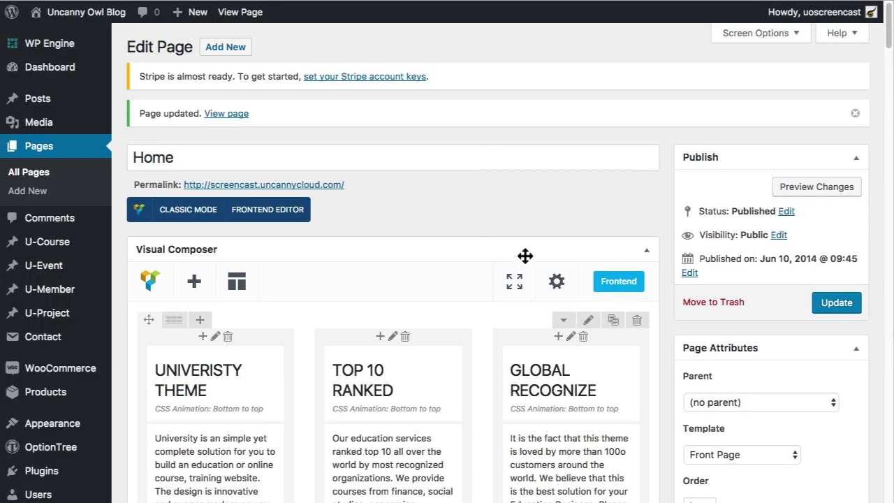
# Scroll the Home page editor down to its Front Page Header Settings.
pyautogui.scroll(-3, 488, 231)
pyautogui.scroll(-5, 444, 280)
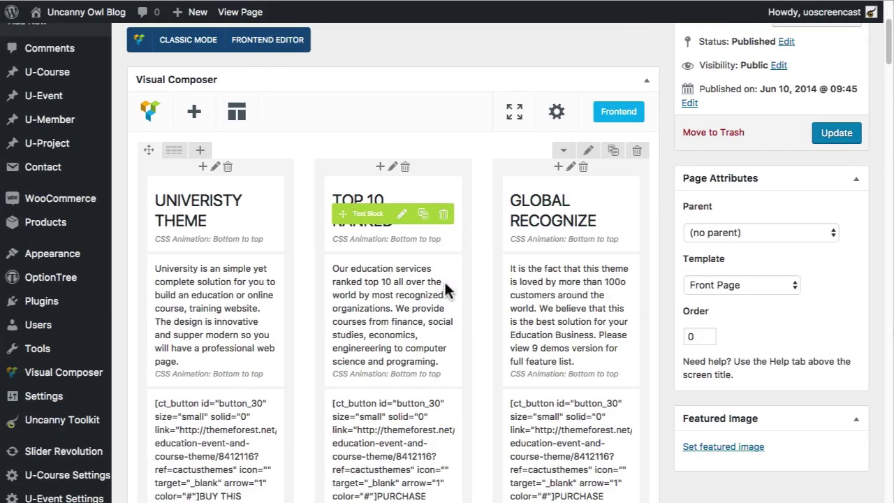
pyautogui.scroll(-18, 447, 290)
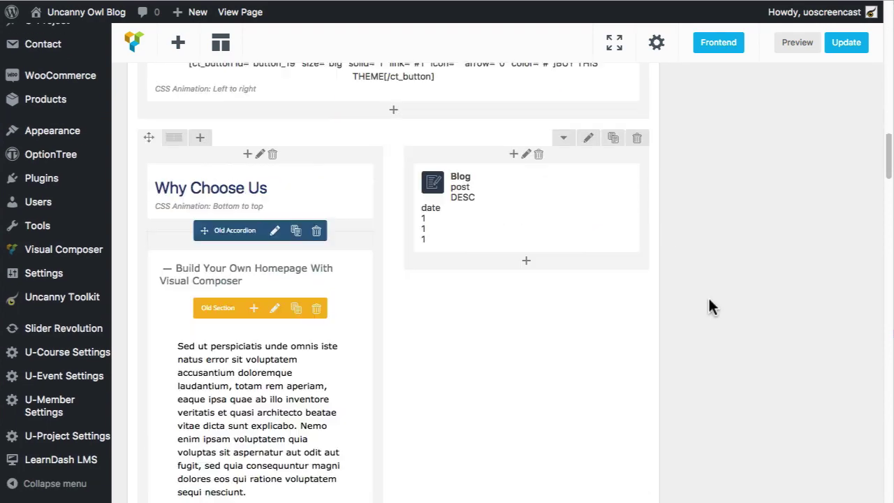
pyautogui.scroll(-20, 709, 299)
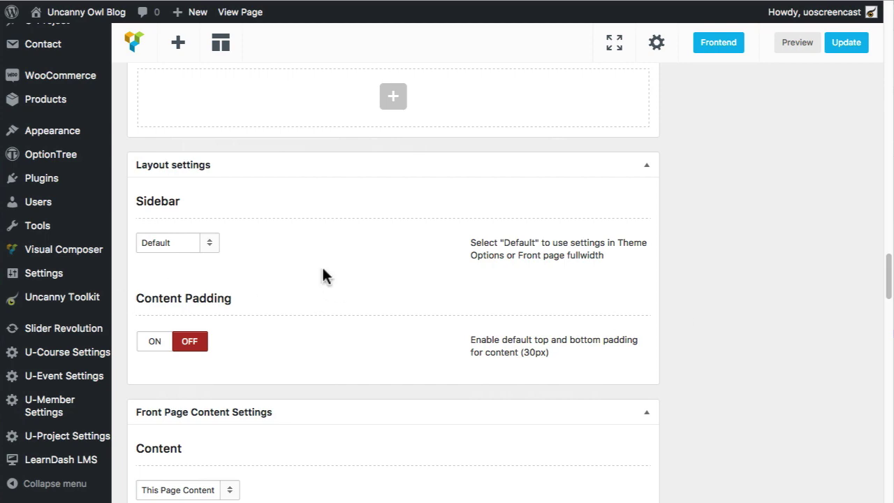
pyautogui.scroll(3, 301, 327)
pyautogui.scroll(-20, 289, 333)
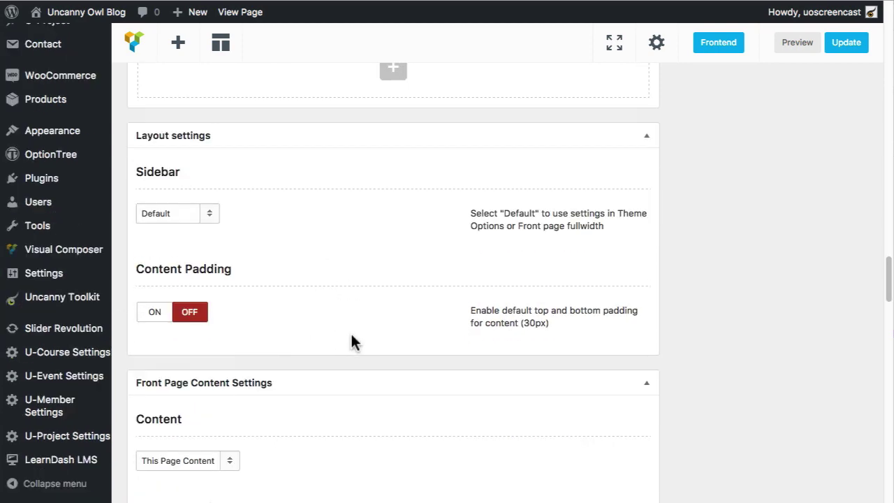
pyautogui.scroll(-1, 353, 334)
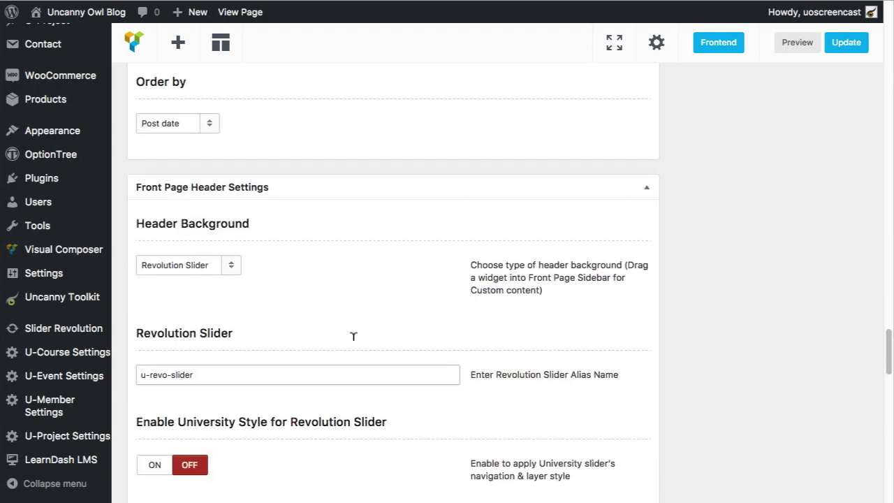
pyautogui.moveTo(195, 350); pyautogui.dragTo(121, 350)
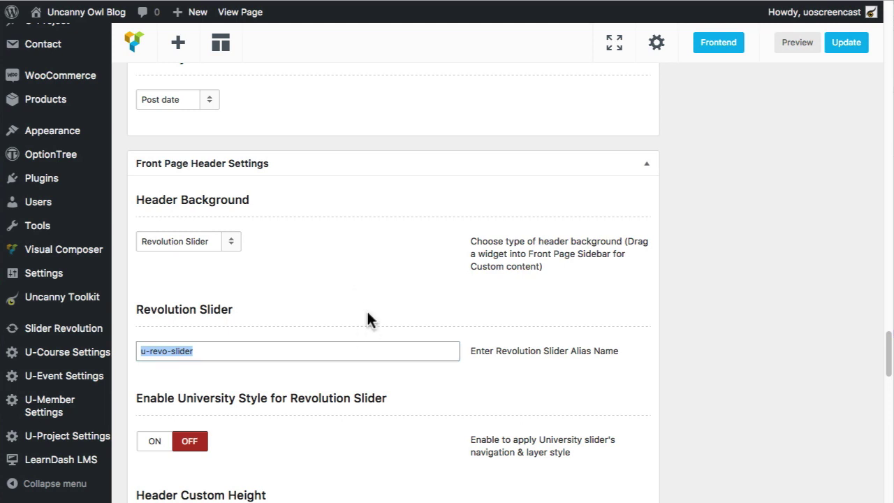
pyautogui.scroll(-2, 367, 311)
pyautogui.scroll(-1, 367, 310)
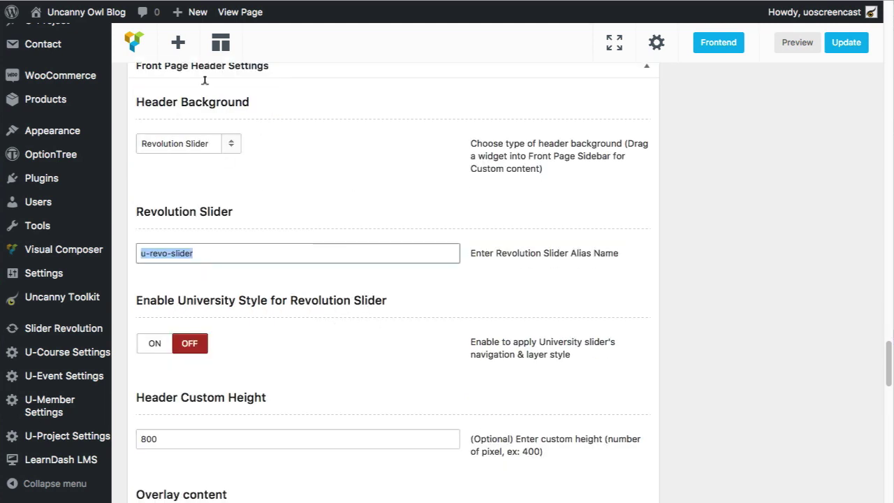
# Check the header slider on the live homepage.
pyautogui.click(104, 15)
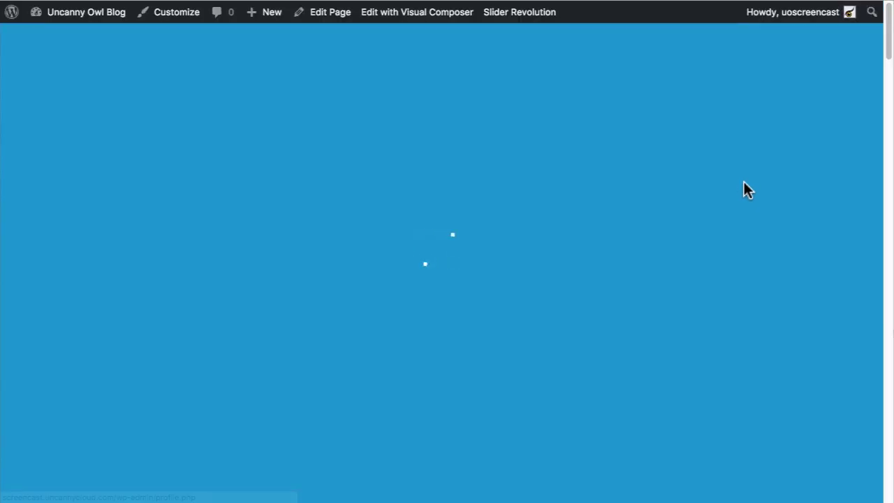
pyautogui.scroll(-2, 604, 253)
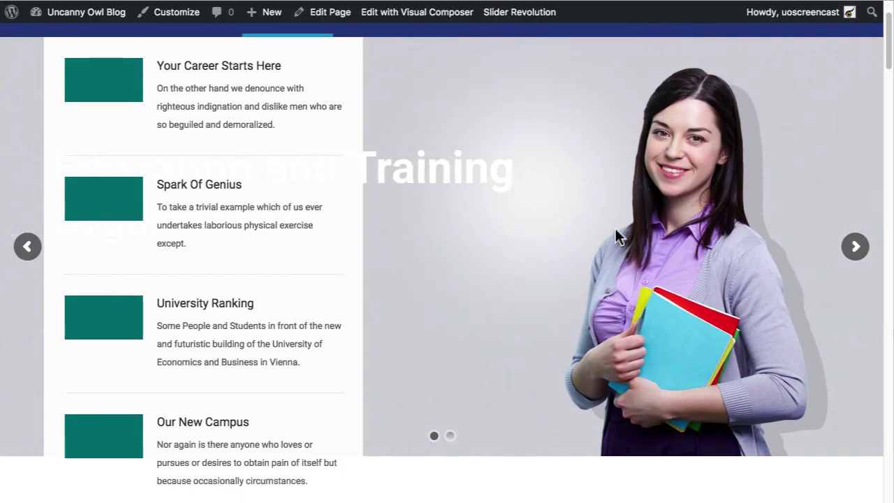
pyautogui.scroll(-5, 309, 309)
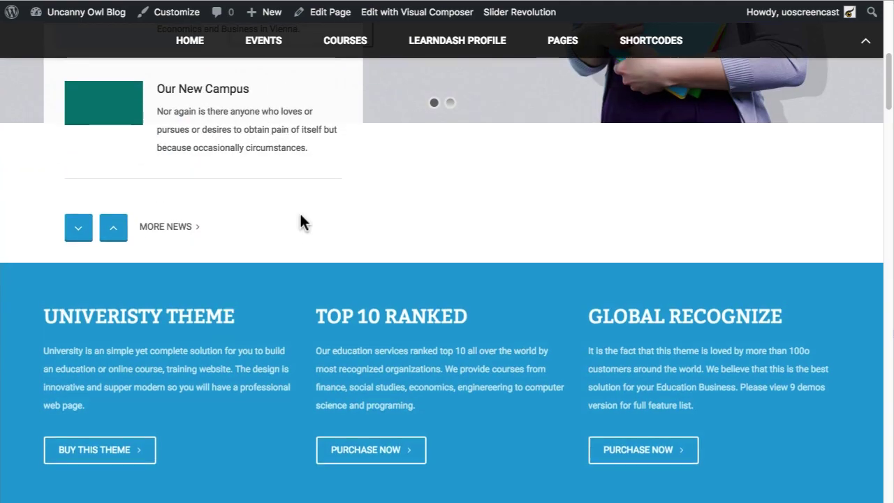
pyautogui.scroll(6, 300, 216)
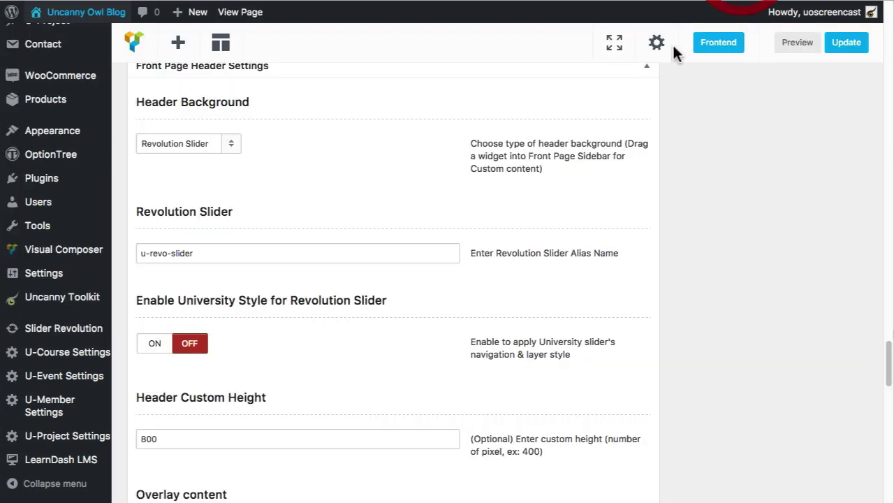
# Set the front page header's Overlay content option to None.
pyautogui.scroll(-1, 488, 349)
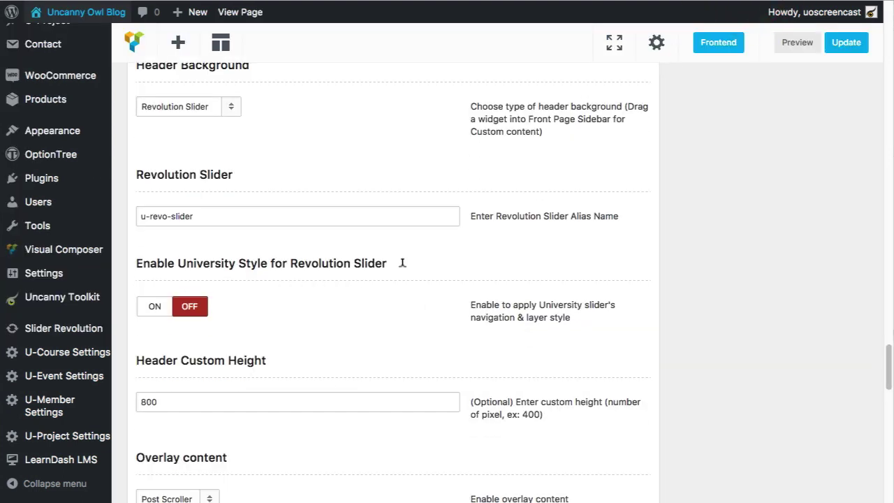
pyautogui.scroll(-3, 353, 349)
pyautogui.click(204, 397)
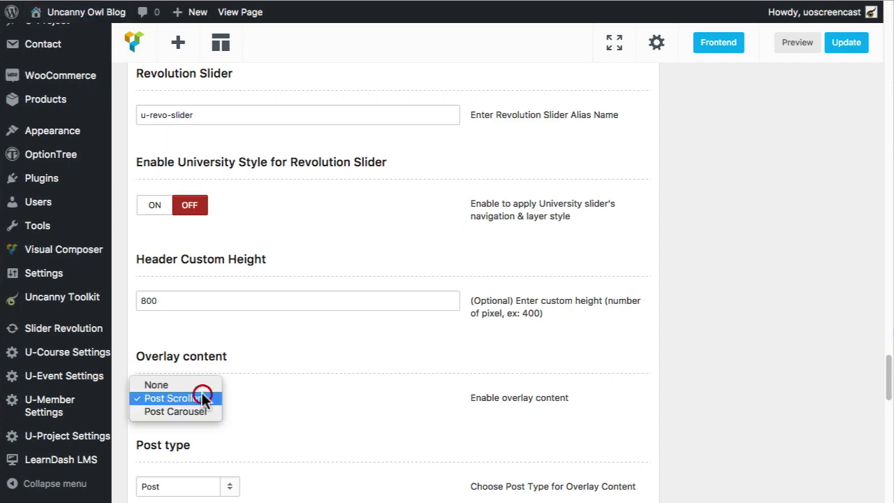
pyautogui.click(181, 386)
pyautogui.scroll(-2, 393, 355)
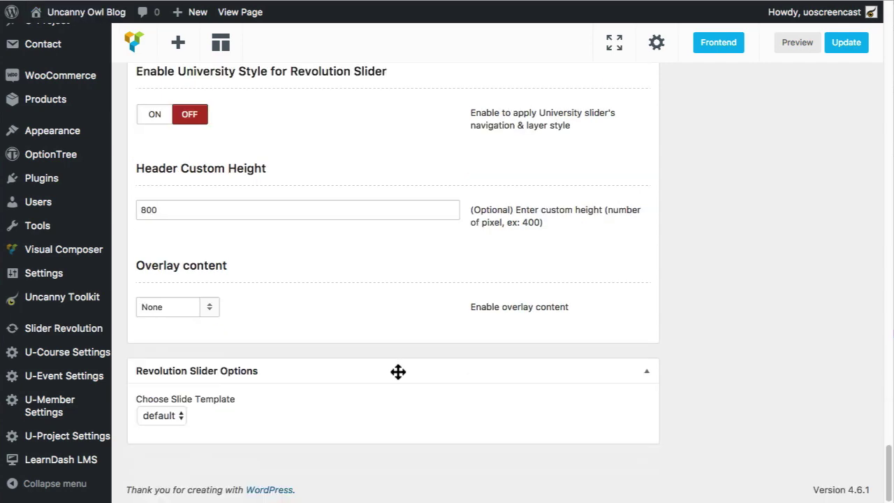
pyautogui.scroll(15, 606, 314)
pyautogui.scroll(10, 656, 279)
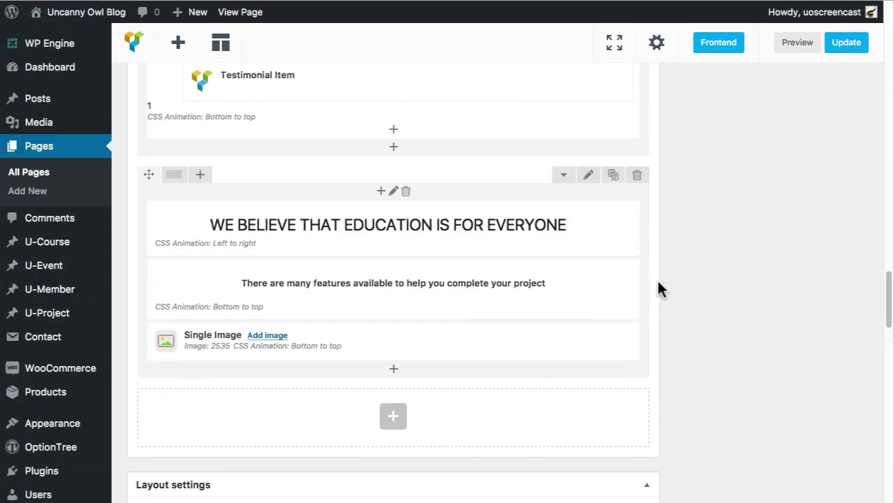
pyautogui.scroll(15, 677, 305)
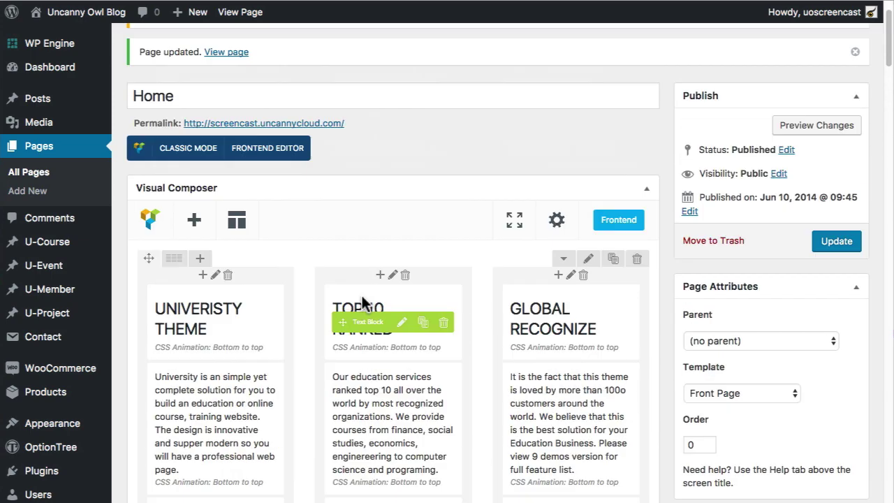
pyautogui.scroll(2, 362, 284)
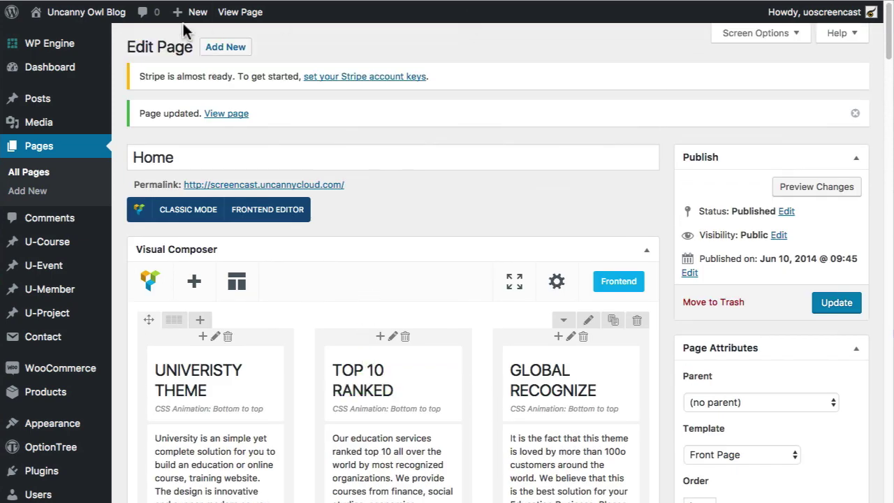
# Preview the live Home page and scroll through its sections.
pyautogui.click(249, 16)
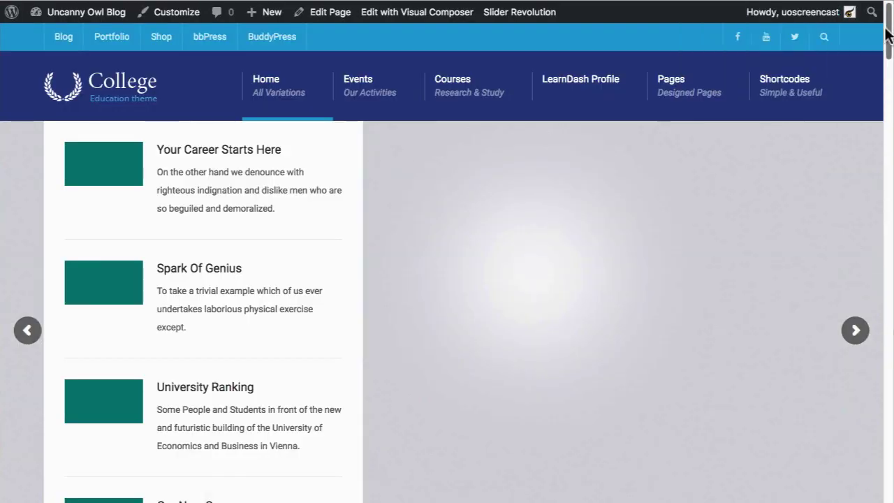
pyautogui.moveTo(888, 40); pyautogui.dragTo(888, 74)
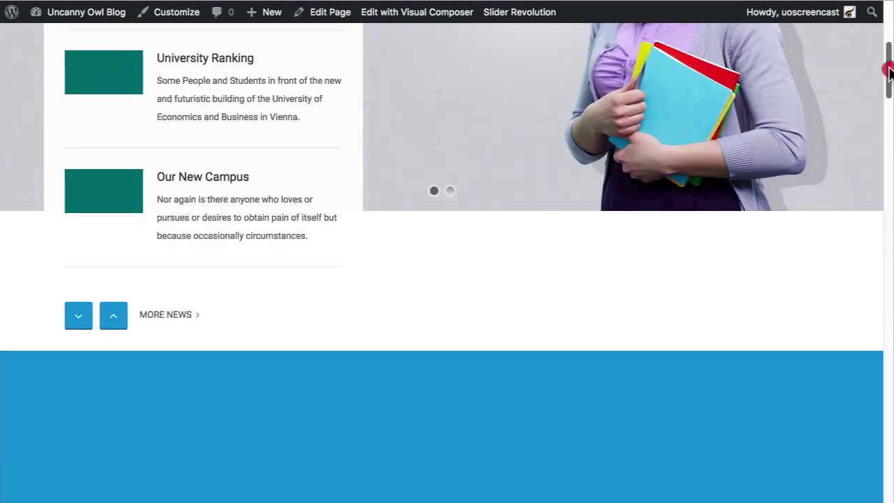
pyautogui.scroll(-5, 579, 373)
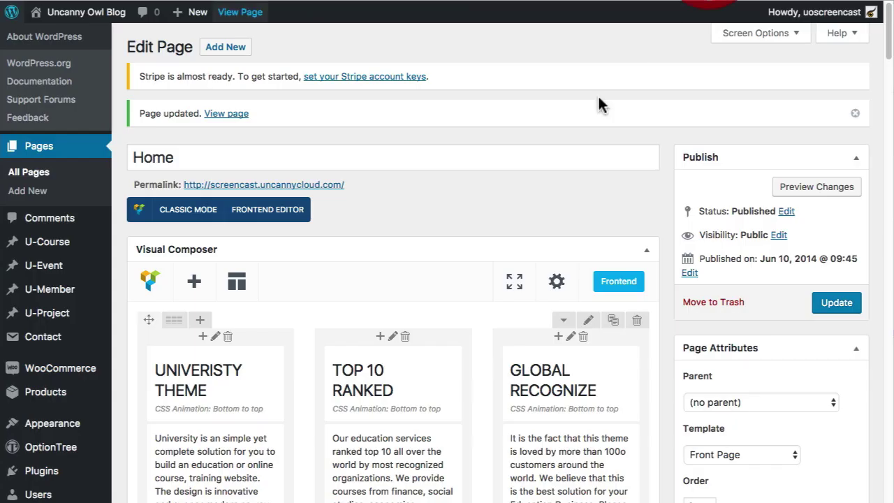
pyautogui.scroll(-5, 495, 299)
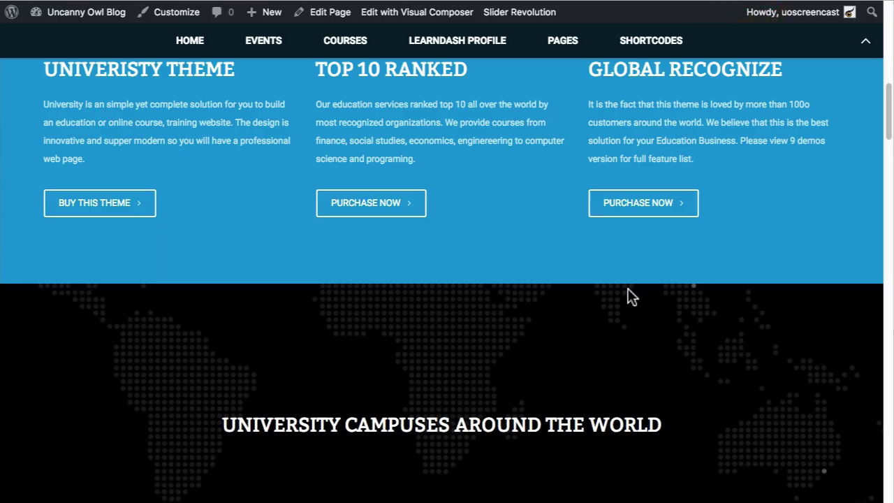
pyautogui.scroll(5, 586, 307)
pyautogui.scroll(-3, 538, 319)
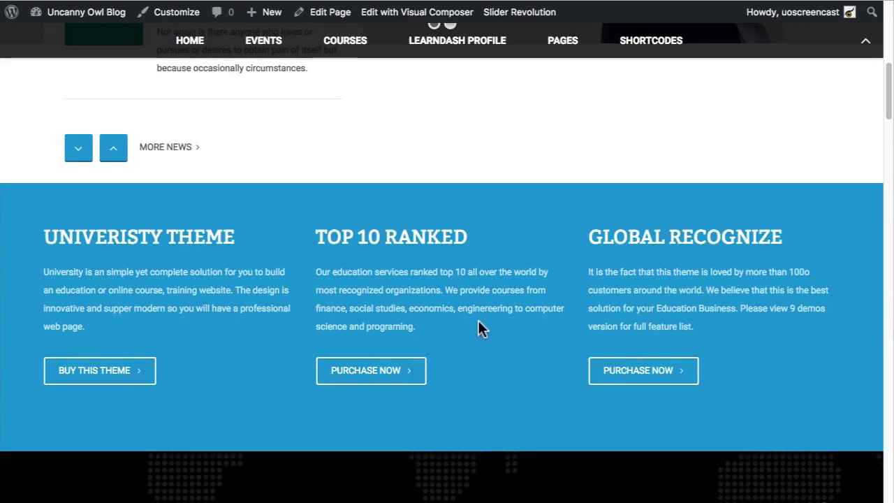
pyautogui.scroll(-10, 478, 324)
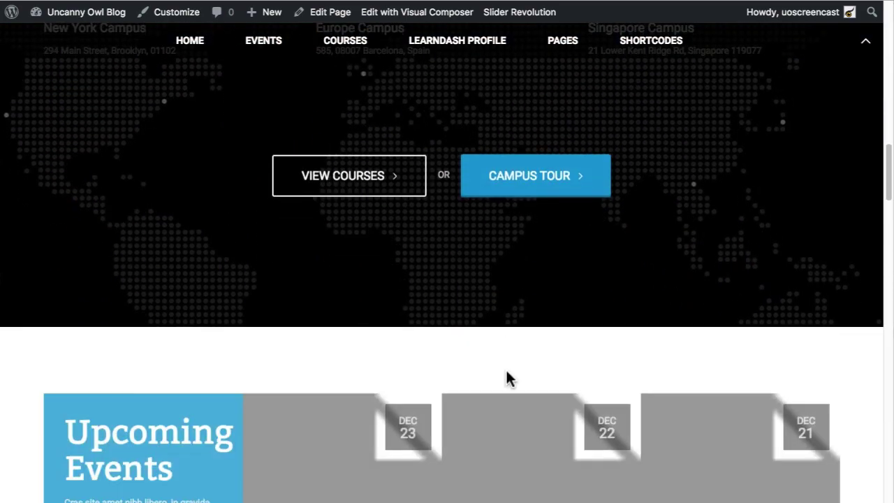
pyautogui.scroll(-4, 507, 372)
pyautogui.moveTo(890, 195)
pyautogui.mouseDown()
pyautogui.moveTo(882, 255)
pyautogui.moveTo(858, 310)
pyautogui.moveTo(872, 435)
pyautogui.moveTo(870, 54)
pyautogui.mouseUp()
pyautogui.click(864, 365)
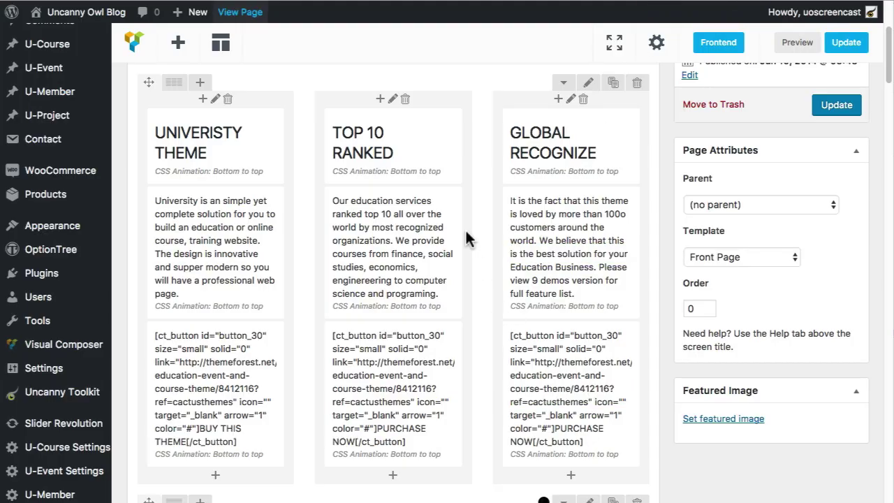
pyautogui.scroll(-3, 391, 265)
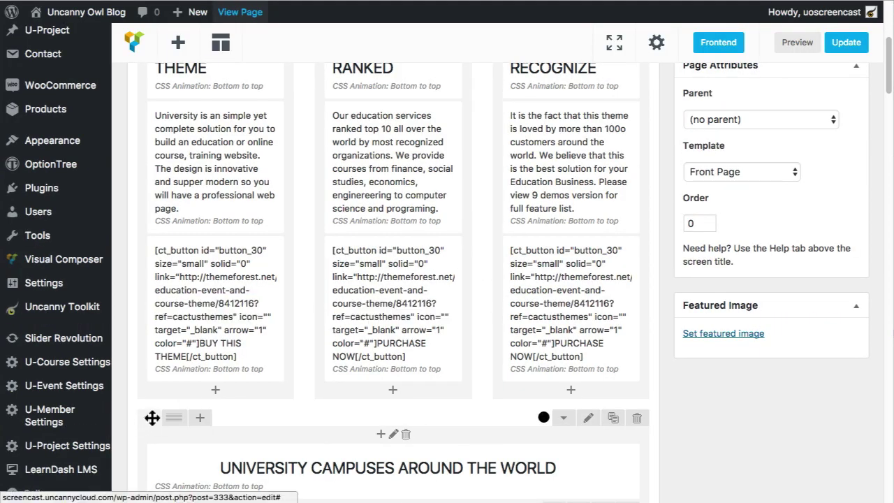
pyautogui.scroll(-3, 628, 454)
pyautogui.click(637, 333)
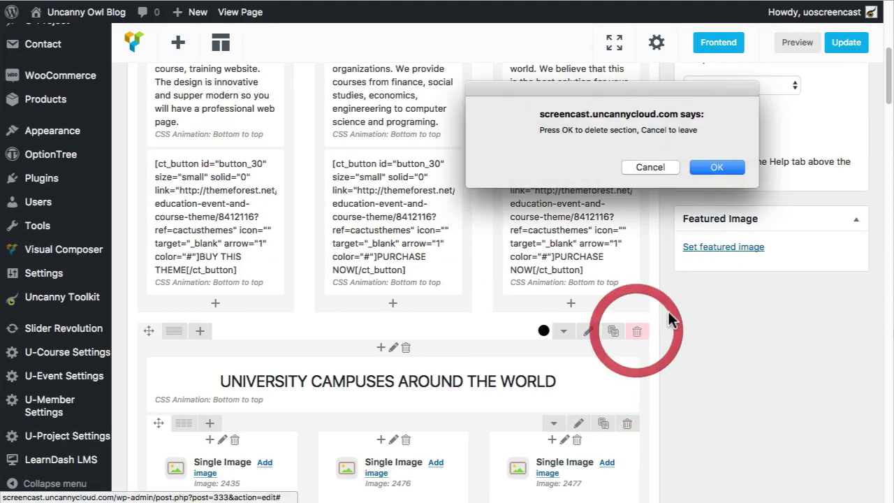
pyautogui.click(714, 170)
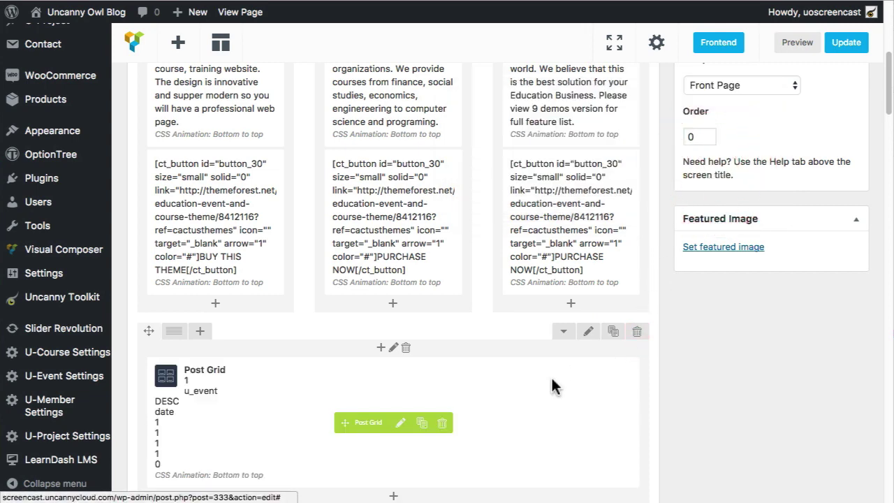
pyautogui.scroll(1, 320, 137)
pyautogui.scroll(5, 248, 224)
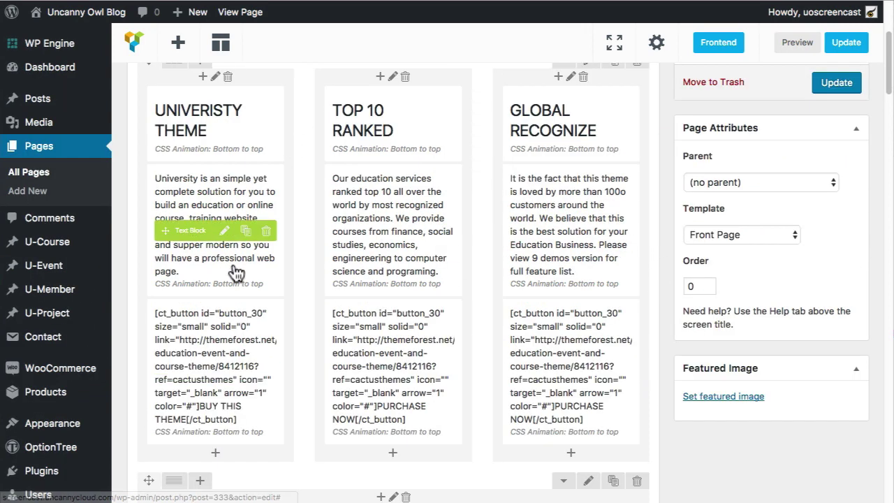
pyautogui.scroll(1, 241, 262)
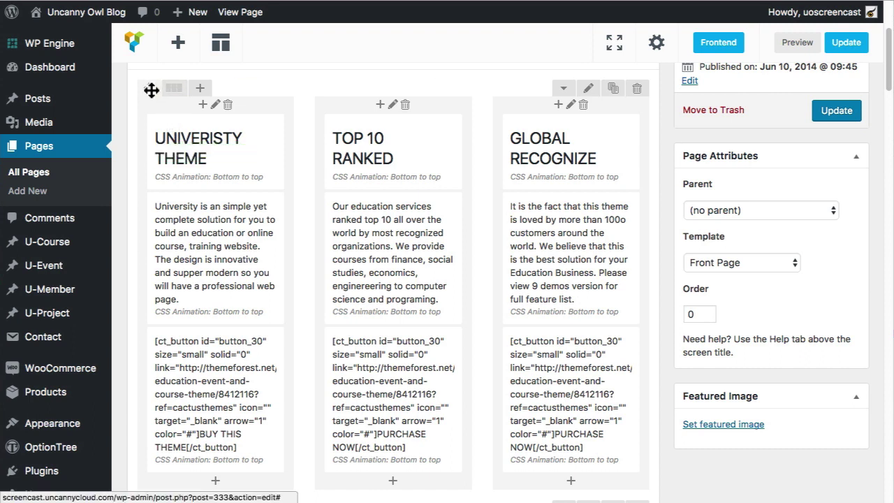
pyautogui.moveTo(174, 94)
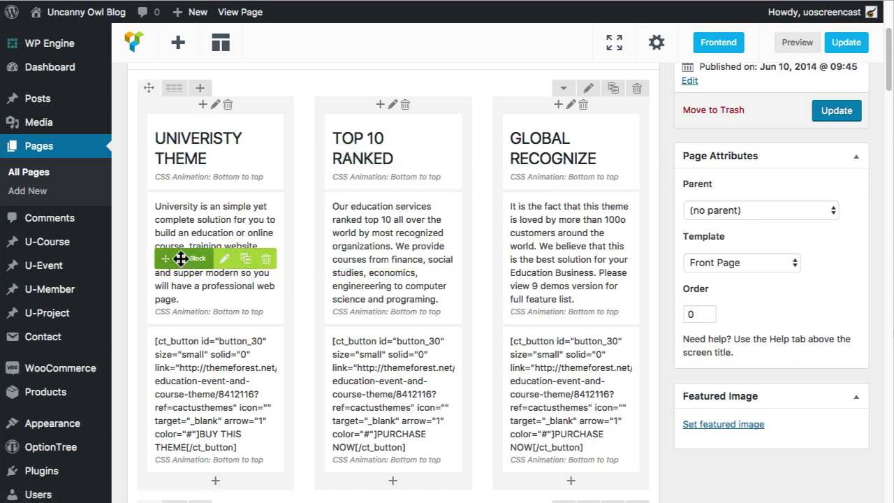
pyautogui.moveTo(180, 258); pyautogui.dragTo(183, 256)
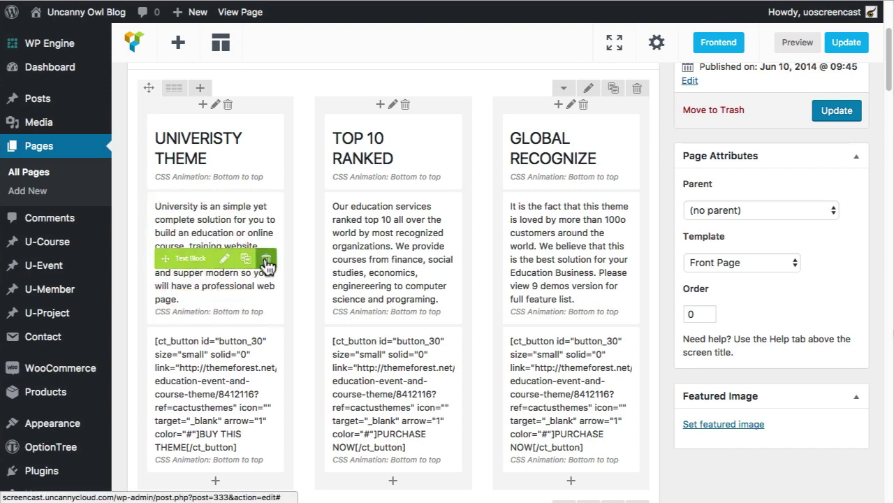
pyautogui.scroll(-2, 217, 408)
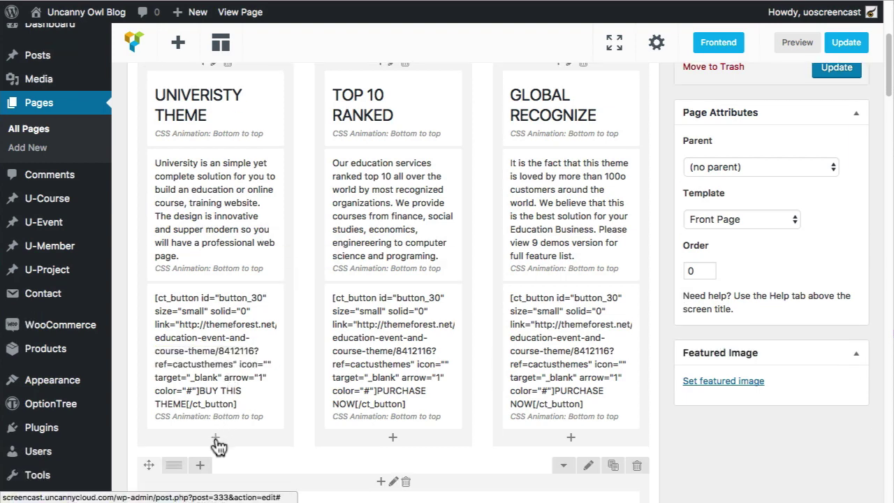
pyautogui.click(215, 438)
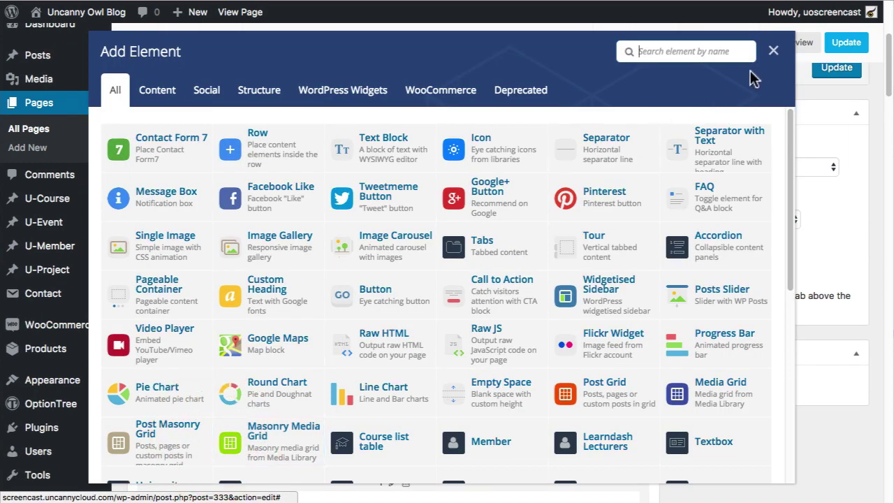
pyautogui.click(773, 51)
pyautogui.scroll(5, 521, 277)
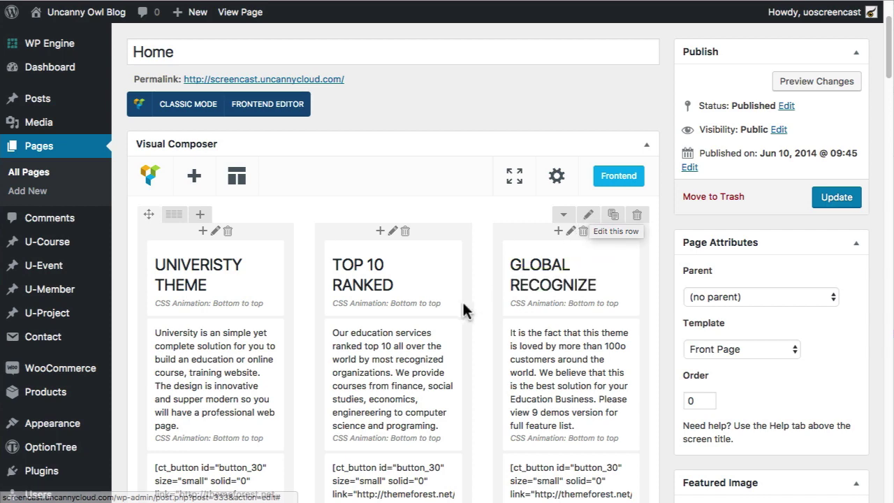
pyautogui.scroll(-5, 455, 302)
pyautogui.scroll(-3, 448, 325)
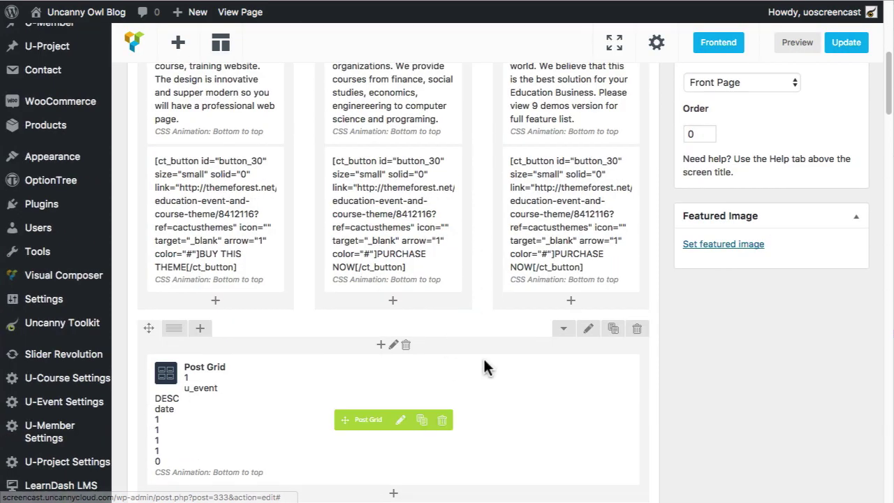
# Delete the Post Grid, NEVER STAND STILL, Why Choose Us, testimonials and WE BELIEVE rows, then update.
pyautogui.click(637, 329)
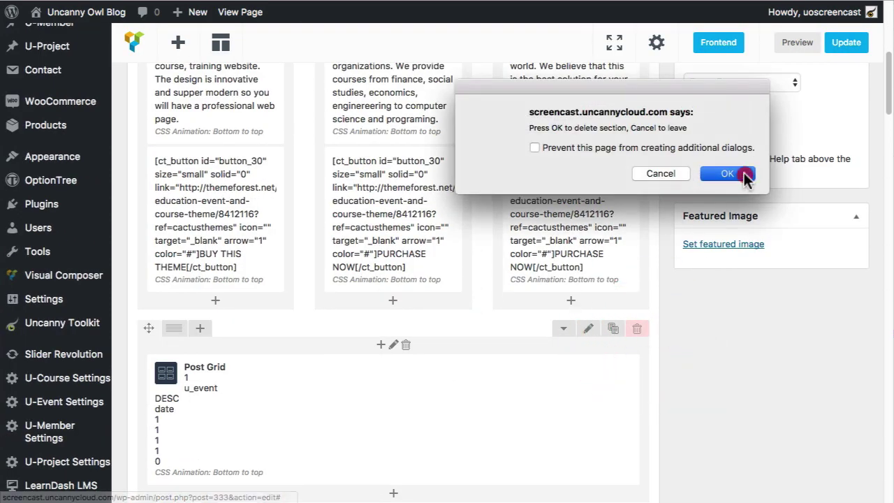
pyautogui.click(736, 173)
pyautogui.click(636, 329)
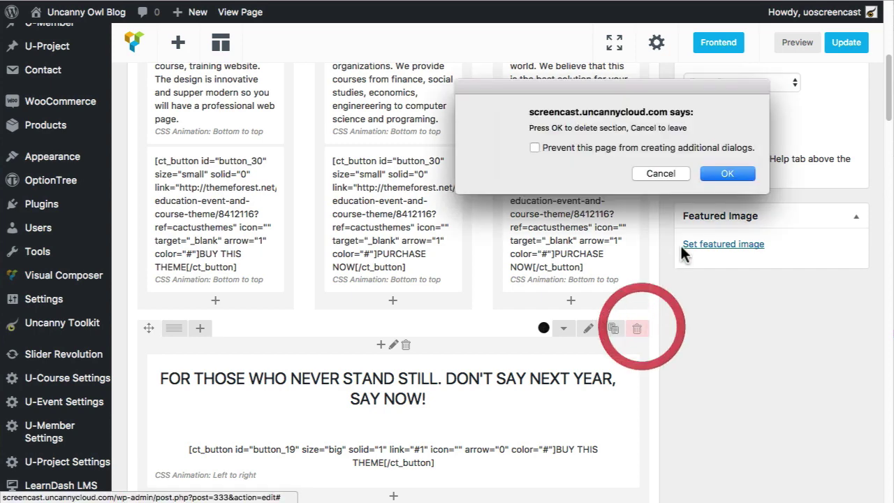
pyautogui.click(733, 177)
pyautogui.click(636, 329)
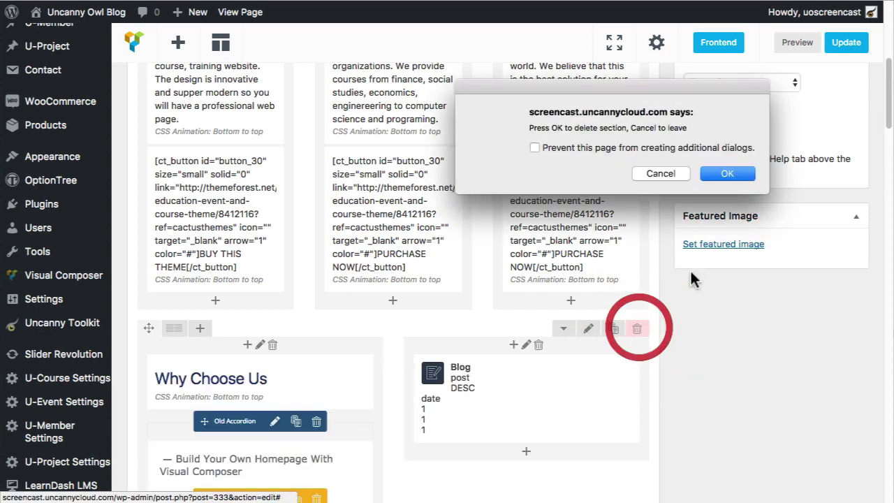
pyautogui.click(733, 175)
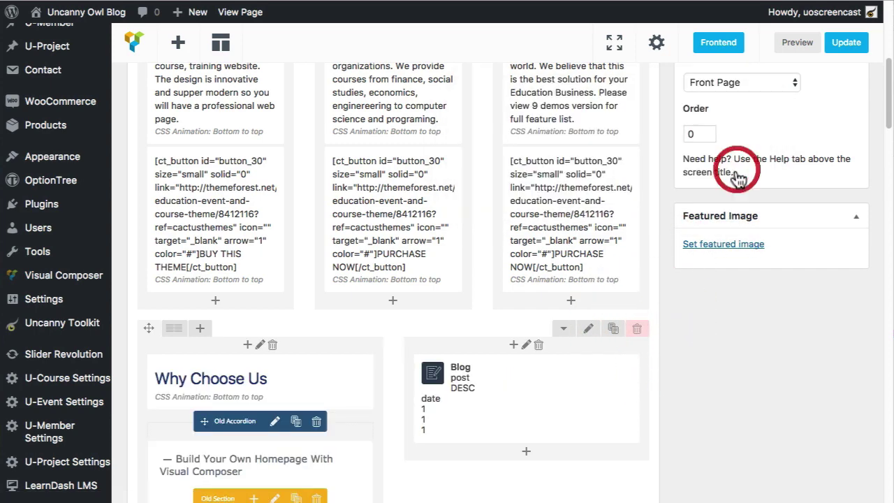
pyautogui.click(637, 329)
pyautogui.click(736, 174)
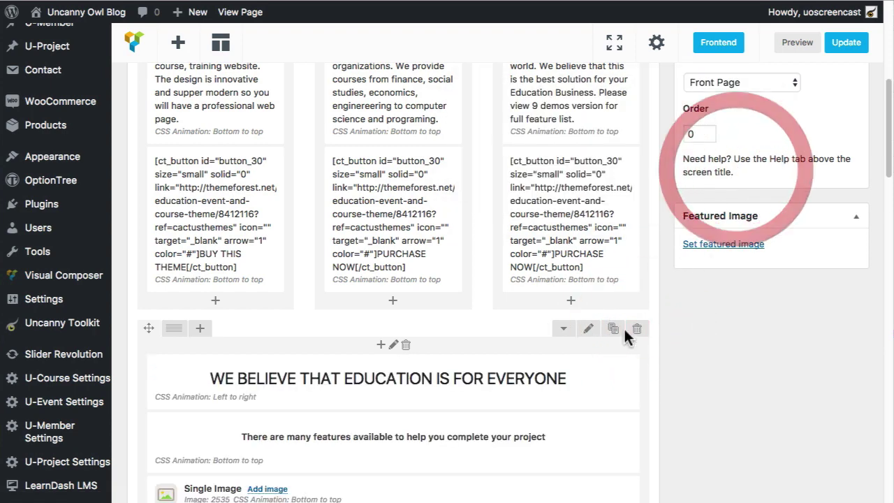
pyautogui.click(637, 328)
pyautogui.click(727, 174)
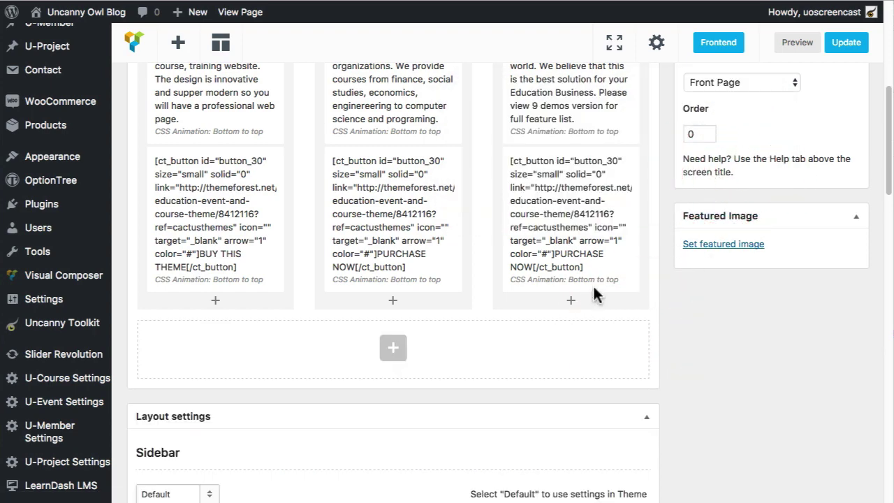
pyautogui.scroll(10, 548, 385)
pyautogui.click(832, 304)
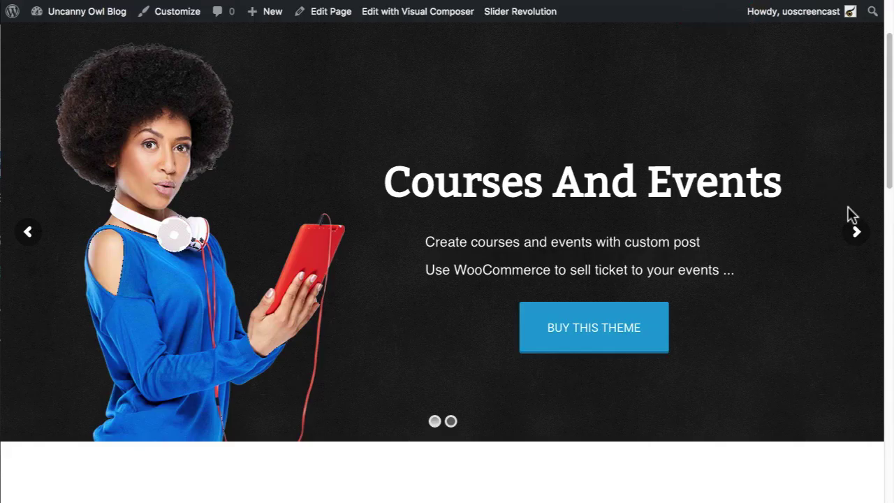
pyautogui.moveTo(888, 100); pyautogui.dragTo(885, 72)
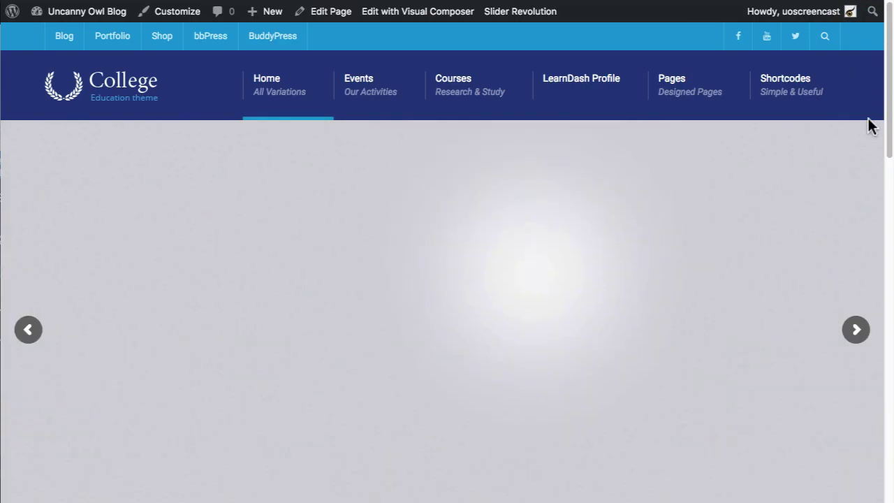
pyautogui.moveTo(886, 108); pyautogui.dragTo(888, 208)
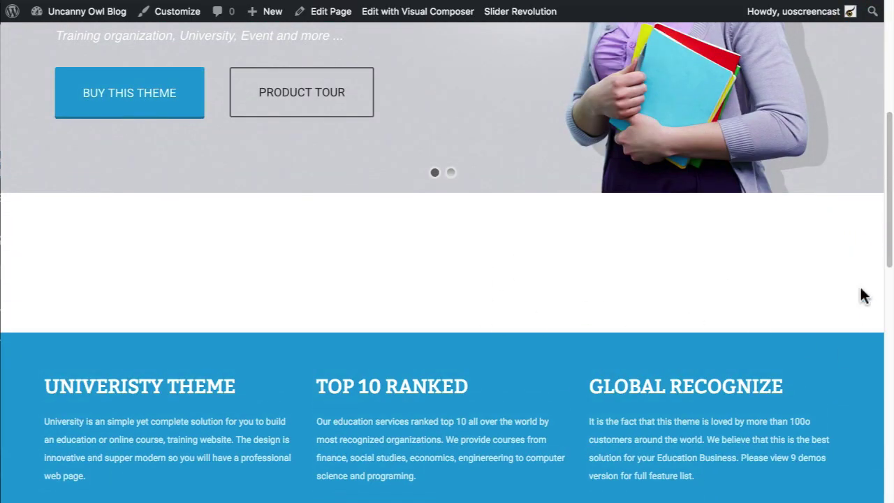
pyautogui.moveTo(888, 240)
pyautogui.mouseDown()
pyautogui.moveTo(887, 393)
pyautogui.moveTo(870, 349)
pyautogui.moveTo(880, 238)
pyautogui.moveTo(880, 253)
pyautogui.mouseUp()
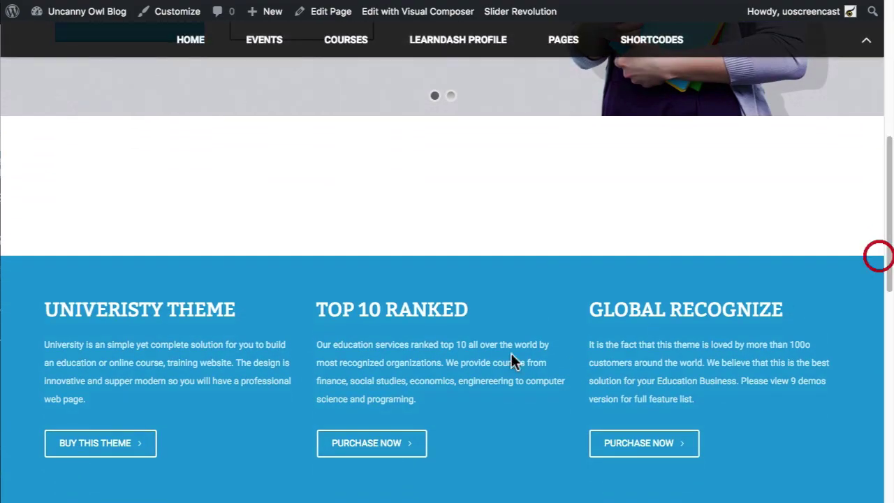
pyautogui.scroll(-6, 556, 402)
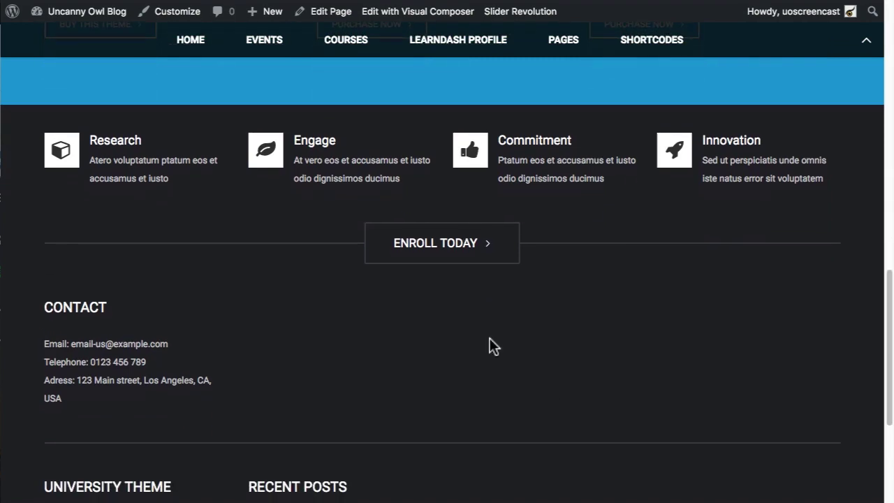
pyautogui.scroll(-4, 320, 403)
pyautogui.scroll(20, 327, 404)
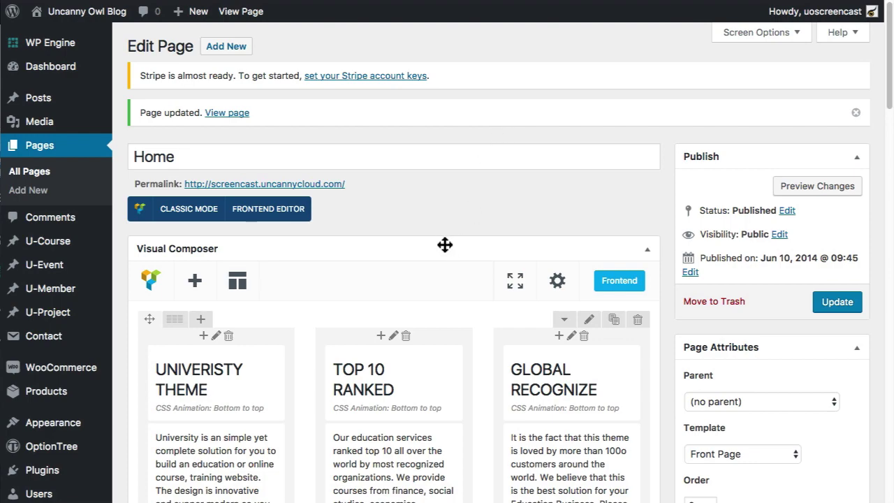
# Confirm the header uses the u-revo-slider alias and update the Home page again.
pyautogui.scroll(-10, 445, 244)
pyautogui.scroll(-13, 447, 330)
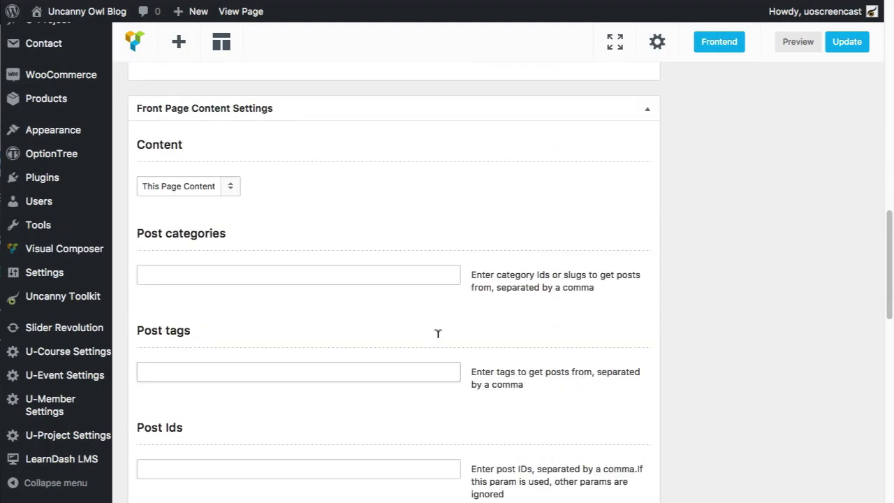
pyautogui.scroll(-3, 420, 340)
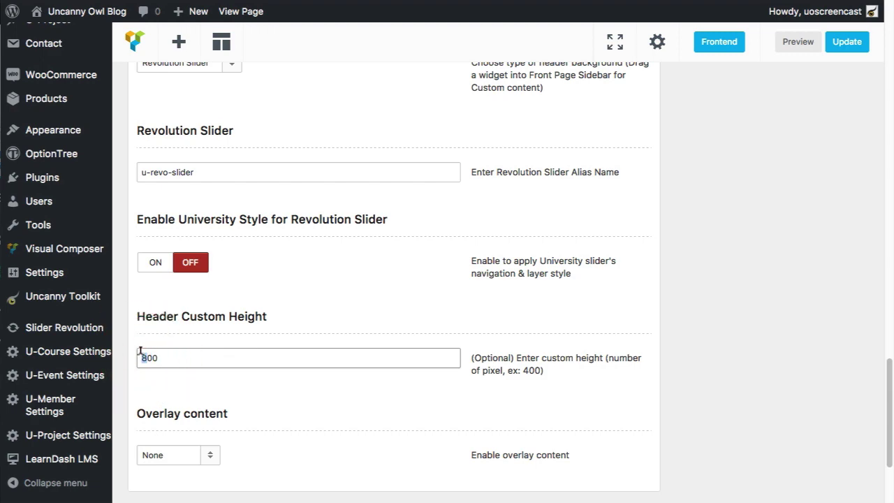
pyautogui.scroll(20, 764, 232)
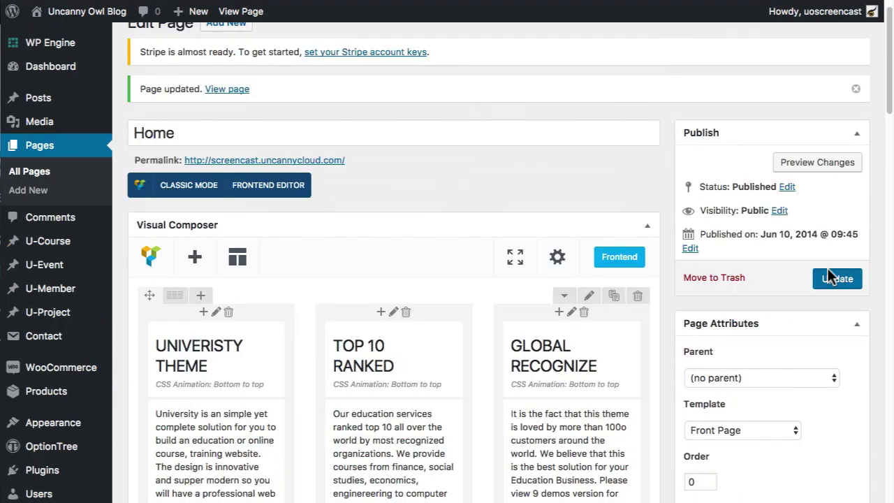
pyautogui.click(836, 279)
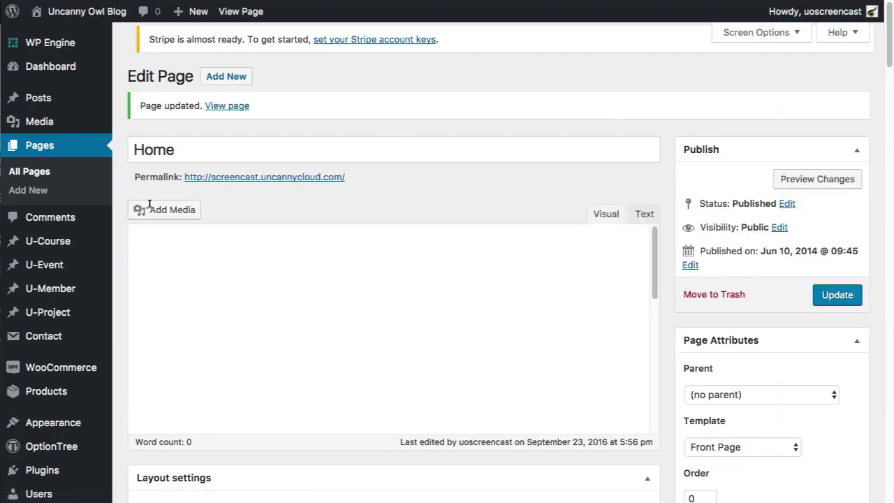
pyautogui.scroll(-3, 40, 468)
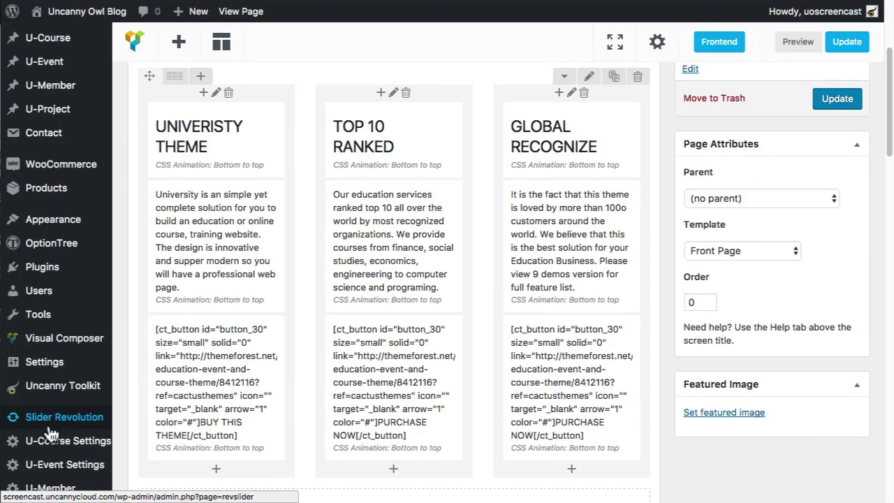
pyautogui.moveTo(50, 428)
pyautogui.scroll(-2, 56, 446)
pyautogui.moveTo(65, 467)
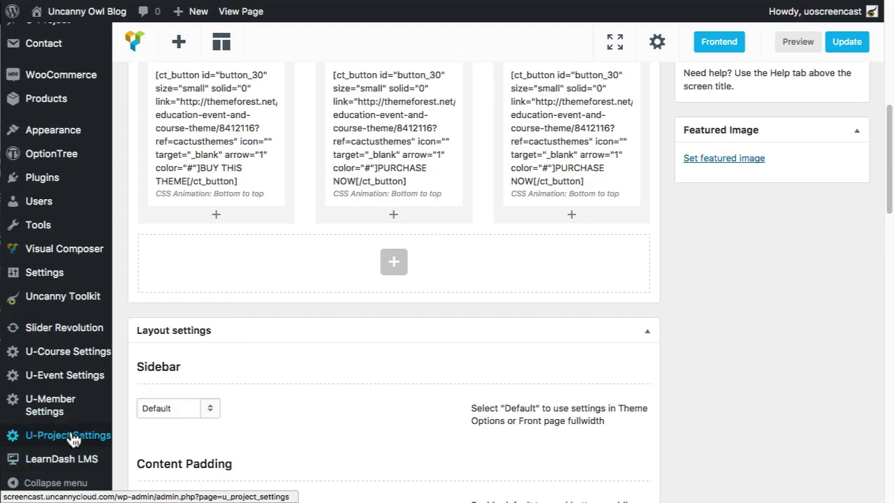
pyautogui.moveTo(62, 332)
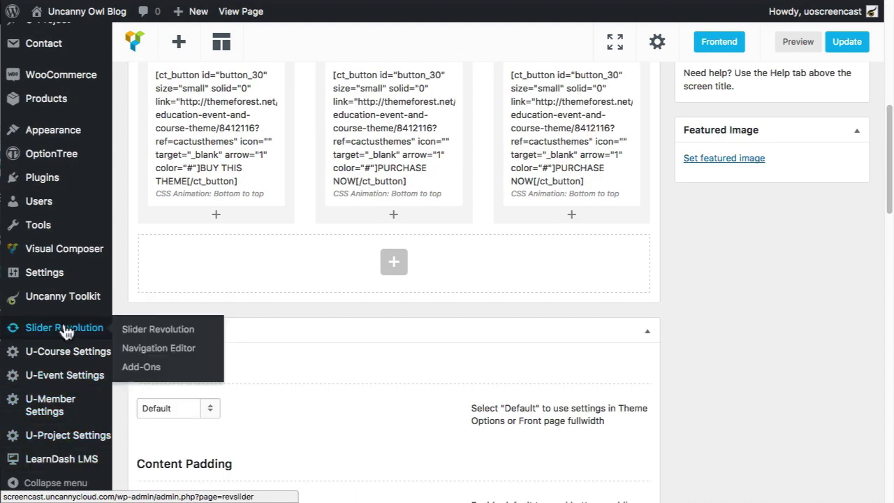
# Open the University Revo Slider's editor on #1 Slide and bring its canvas into view.
pyautogui.click(171, 336)
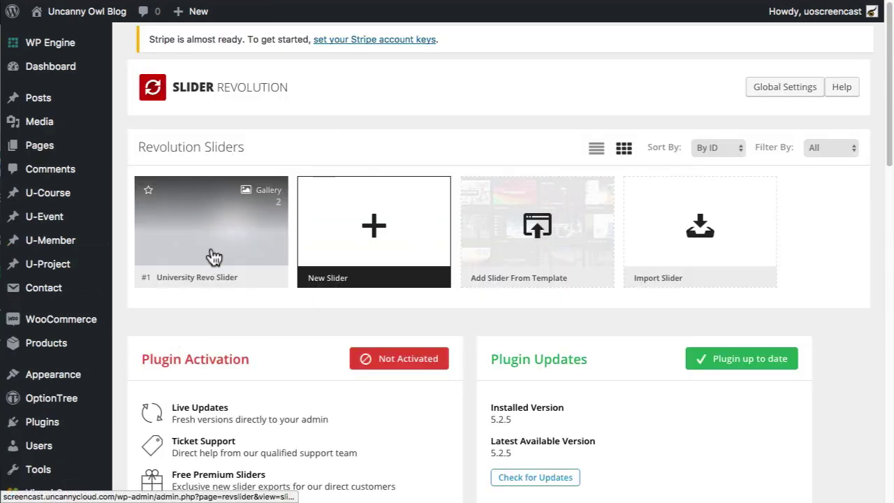
pyautogui.click(211, 247)
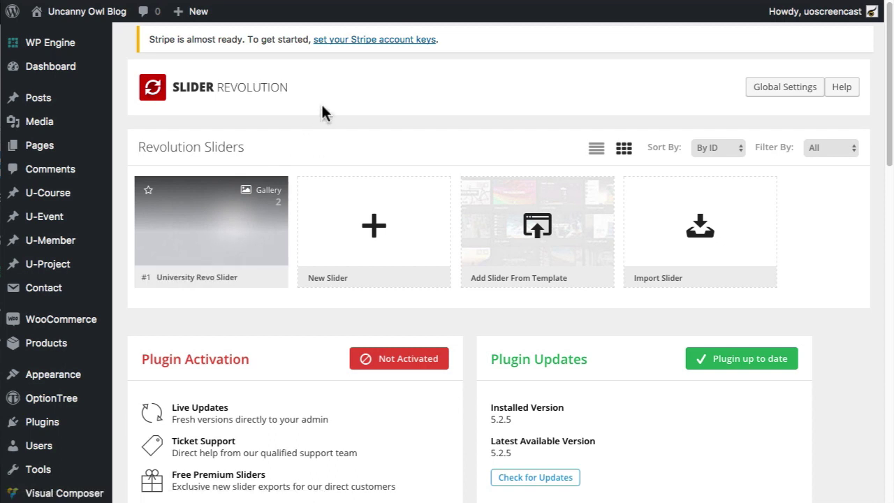
pyautogui.click(251, 276)
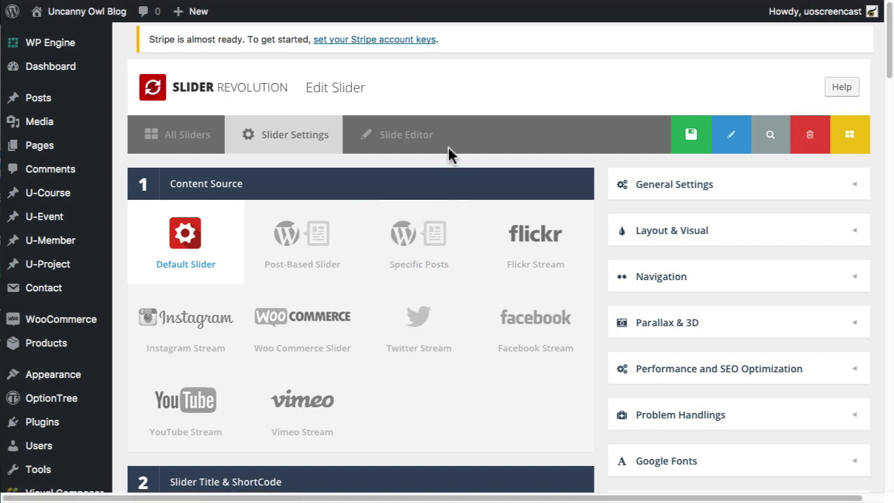
pyautogui.click(414, 139)
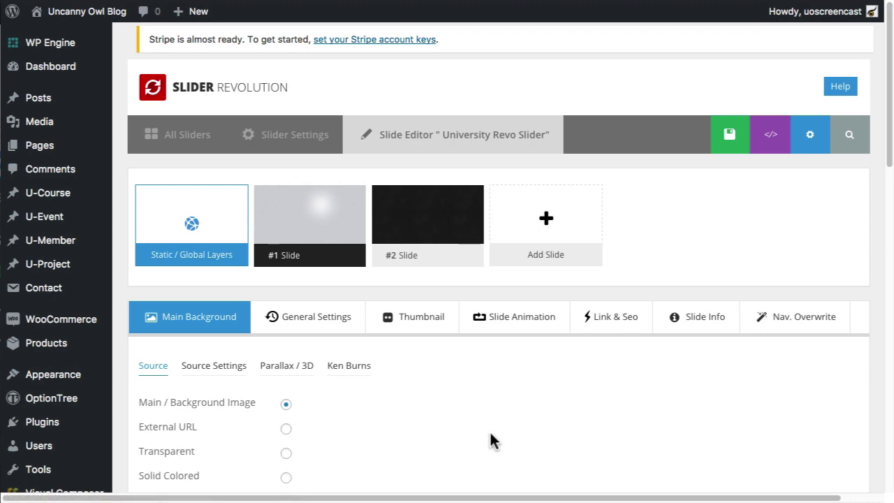
pyautogui.scroll(-4, 890, 155)
pyautogui.moveTo(890, 157); pyautogui.dragTo(891, 339)
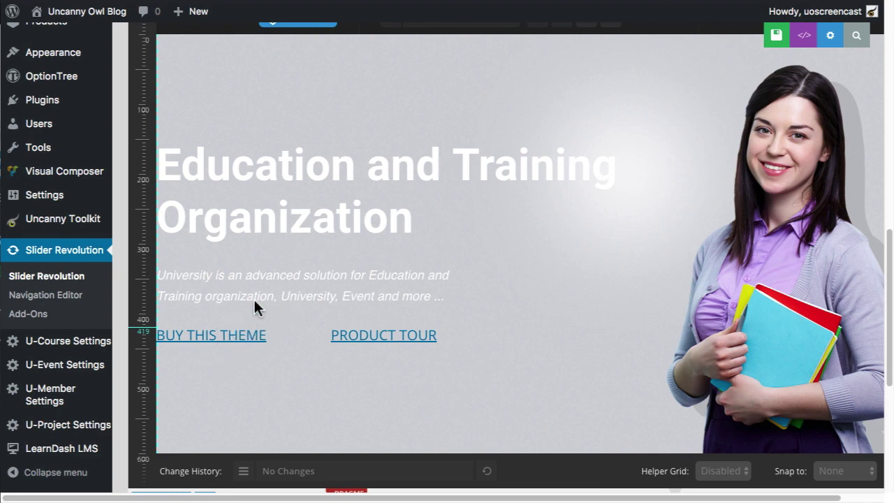
# Replace the headline 'Education and Training Organization' with 'Economics Training'.
pyautogui.click(343, 272)
pyautogui.click(363, 203)
pyautogui.doubleClick(367, 206)
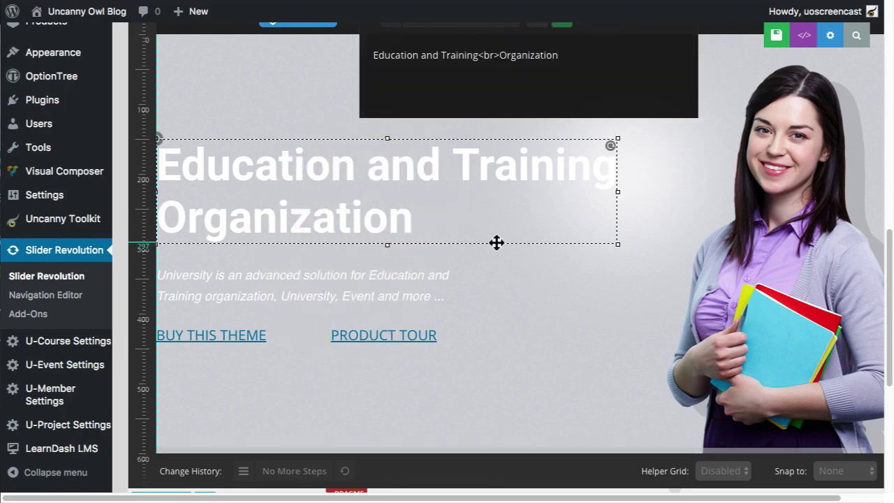
pyautogui.scroll(2, 495, 241)
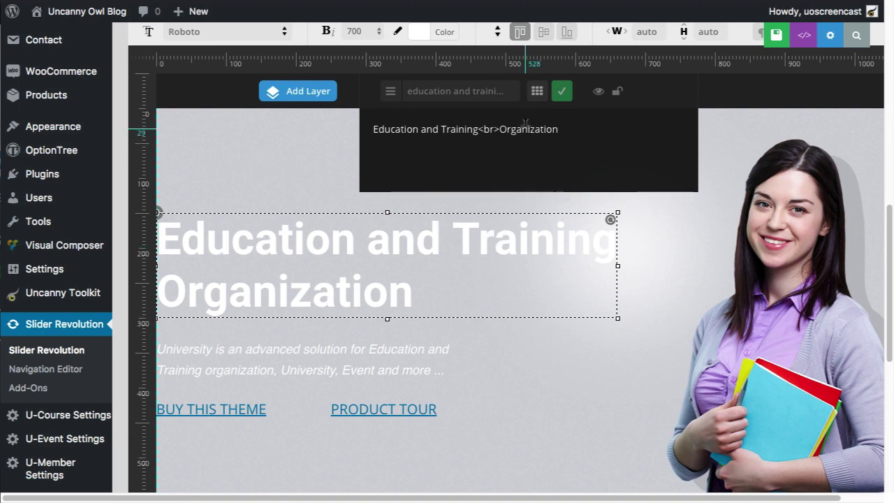
pyautogui.moveTo(586, 129); pyautogui.dragTo(370, 129)
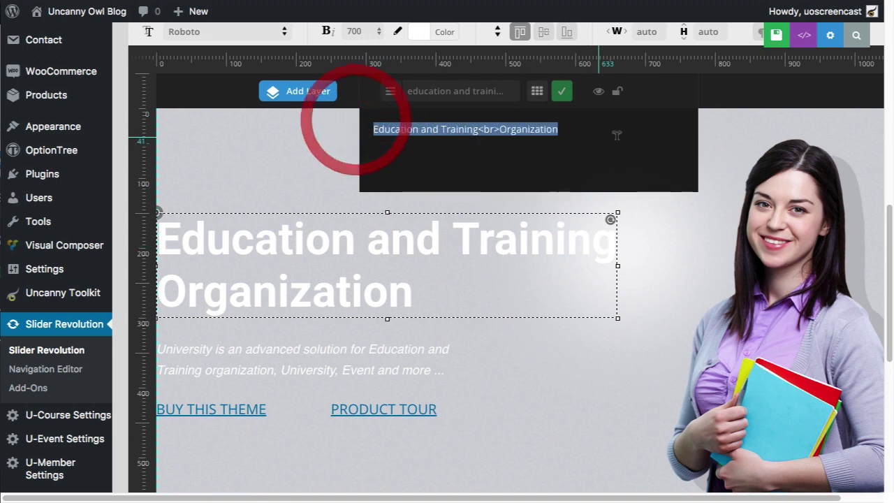
pyautogui.write('Econom')
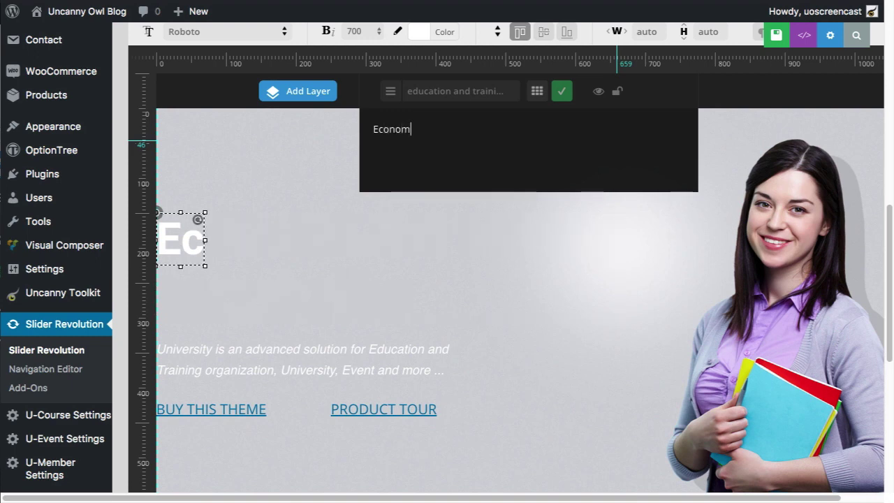
pyautogui.write('ics Training')
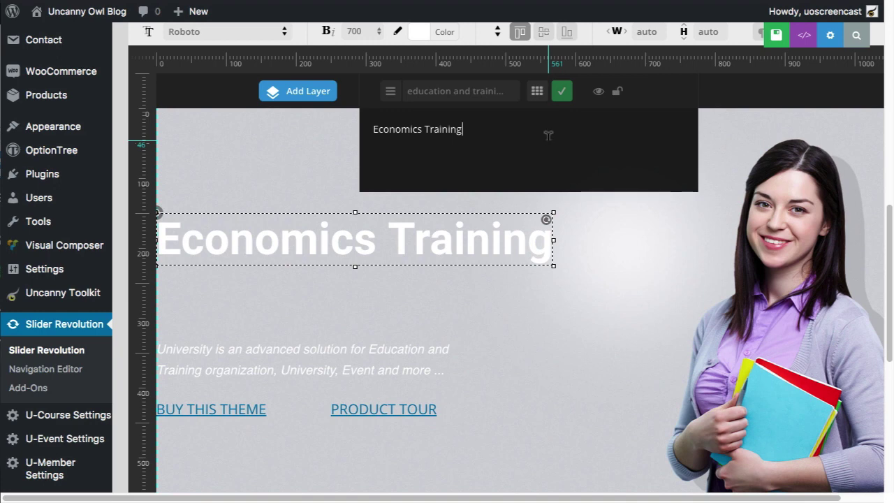
pyautogui.click(424, 331)
pyautogui.click(391, 355)
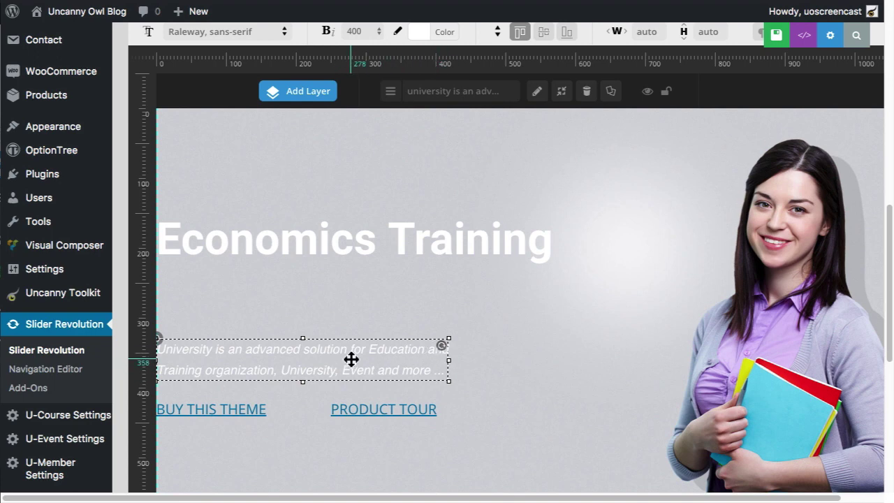
# Delete the subtitle paragraph layer and move BUY THIS THEME and PRODUCT TOUR up under the headline.
pyautogui.press('Delete')
pyautogui.click(726, 162)
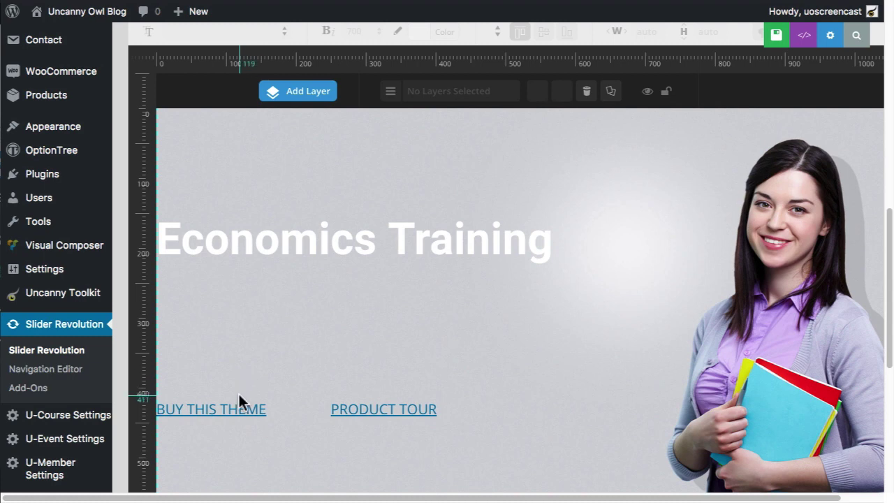
pyautogui.moveTo(232, 406); pyautogui.dragTo(252, 340)
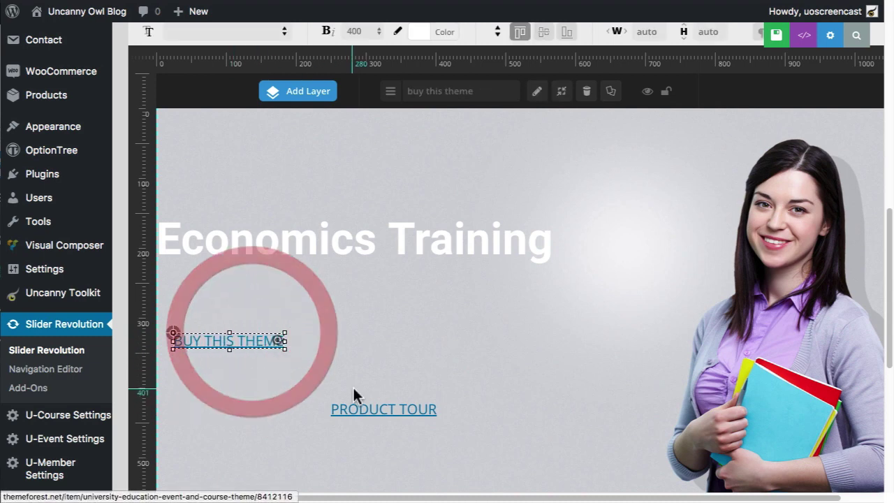
pyautogui.moveTo(381, 412); pyautogui.dragTo(407, 342)
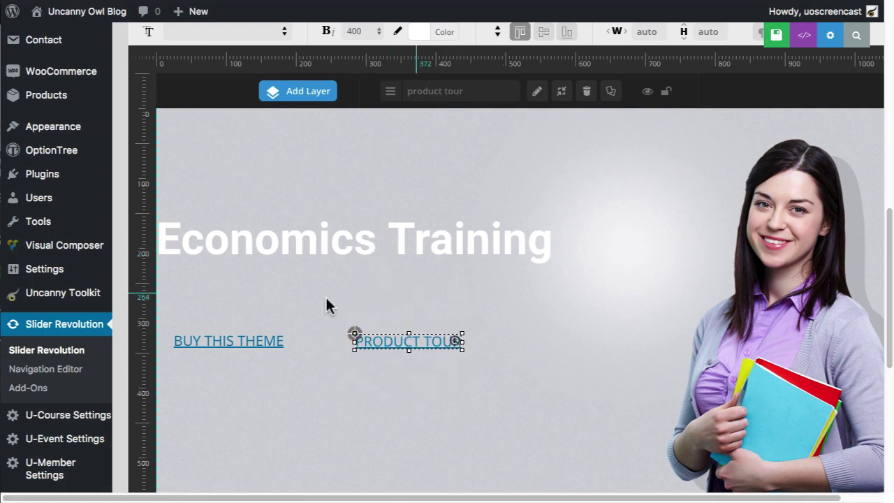
# Open the BUY THIS THEME layer's HTML and select its link URL.
pyautogui.click(230, 341)
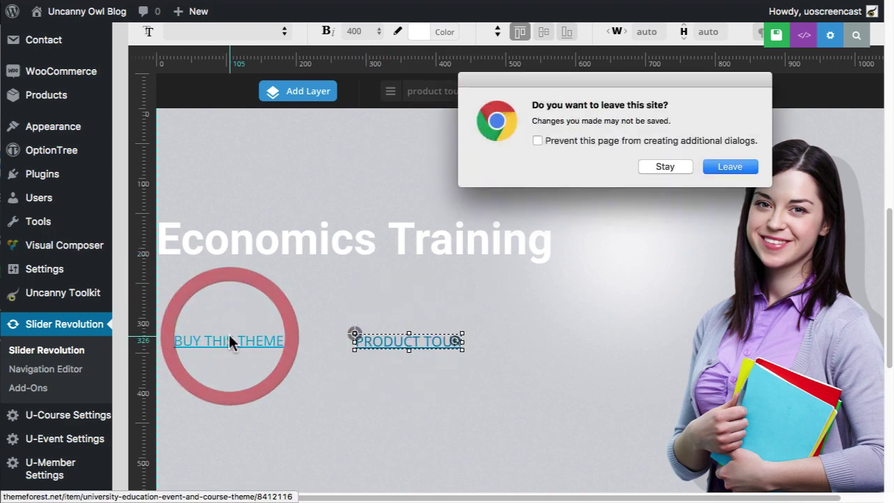
pyautogui.click(669, 166)
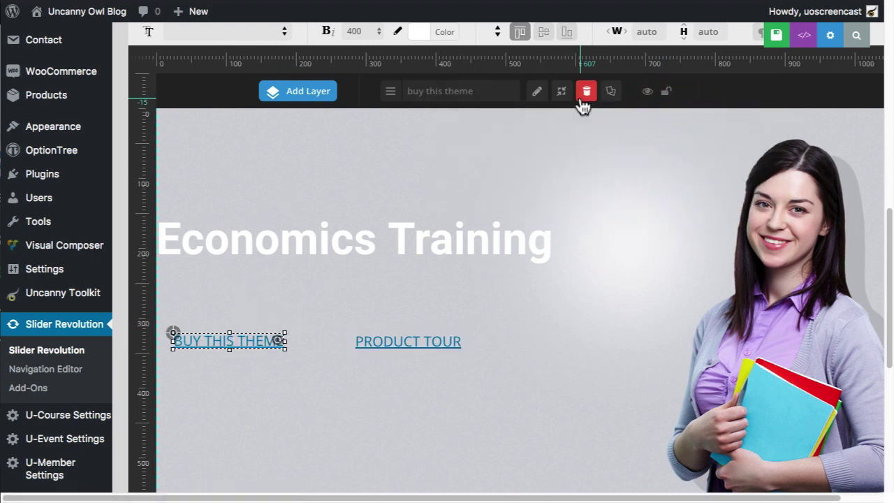
pyautogui.click(536, 91)
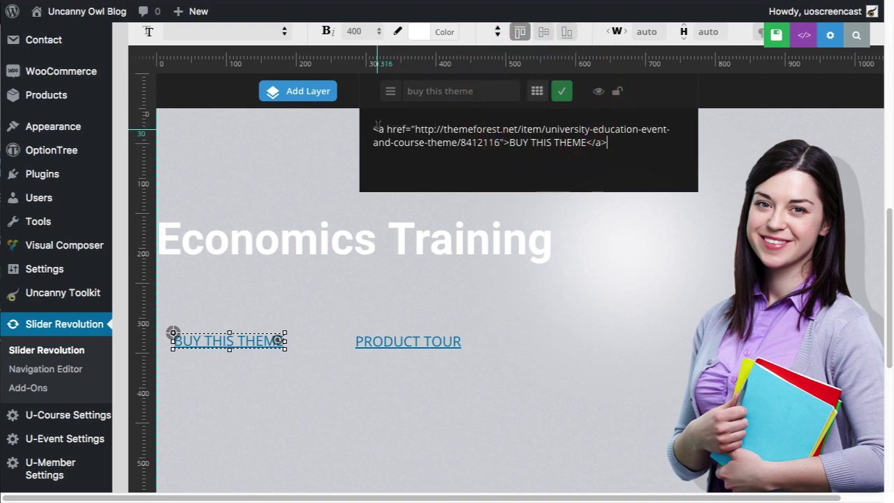
pyautogui.moveTo(415, 127); pyautogui.dragTo(499, 140)
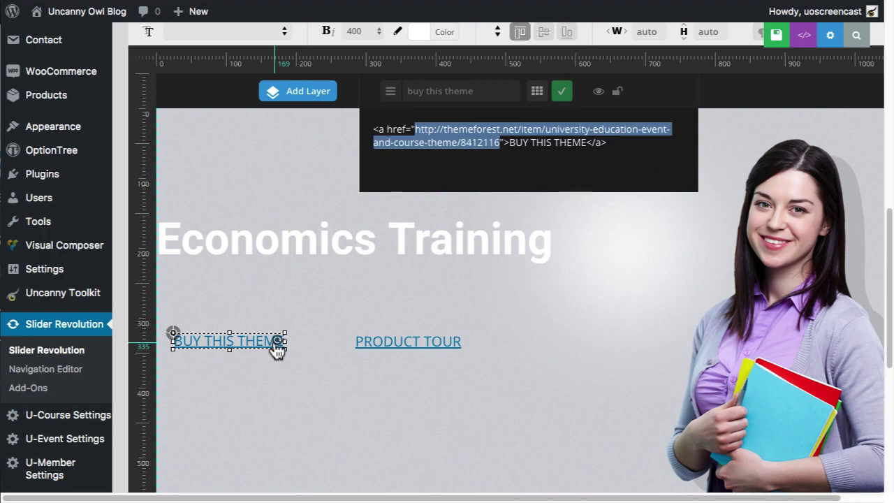
pyautogui.scroll(-5, 428, 391)
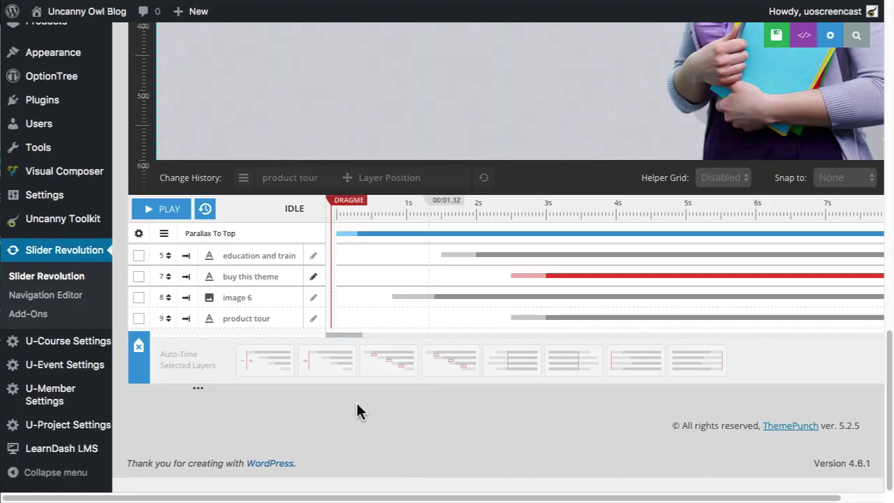
# Save the slide and check the Economics Training headline and both buttons on the live homepage.
pyautogui.scroll(10, 447, 418)
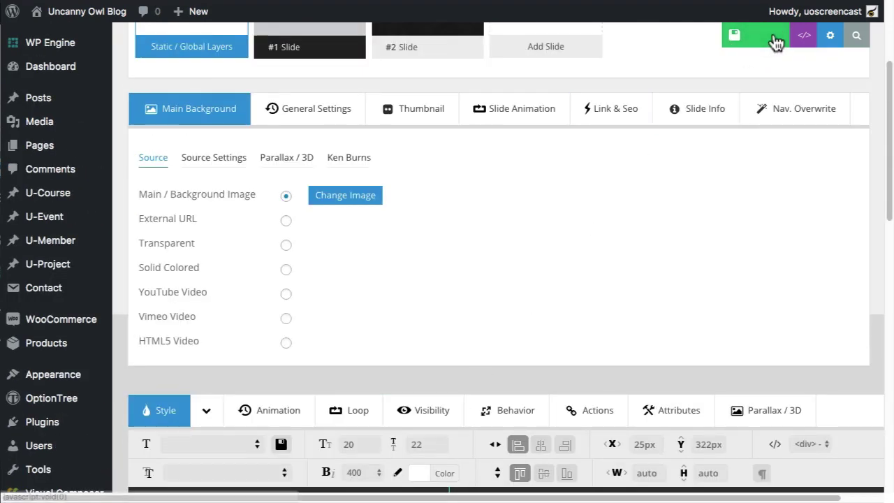
pyautogui.click(773, 35)
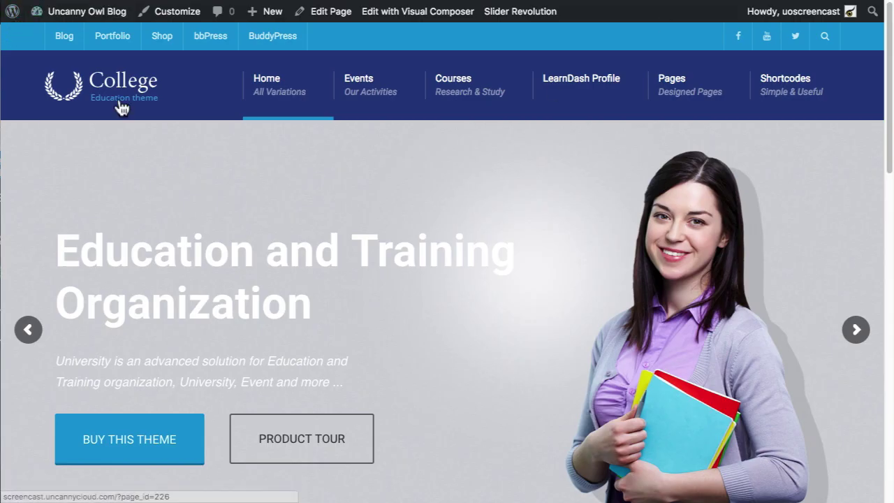
pyautogui.click(116, 104)
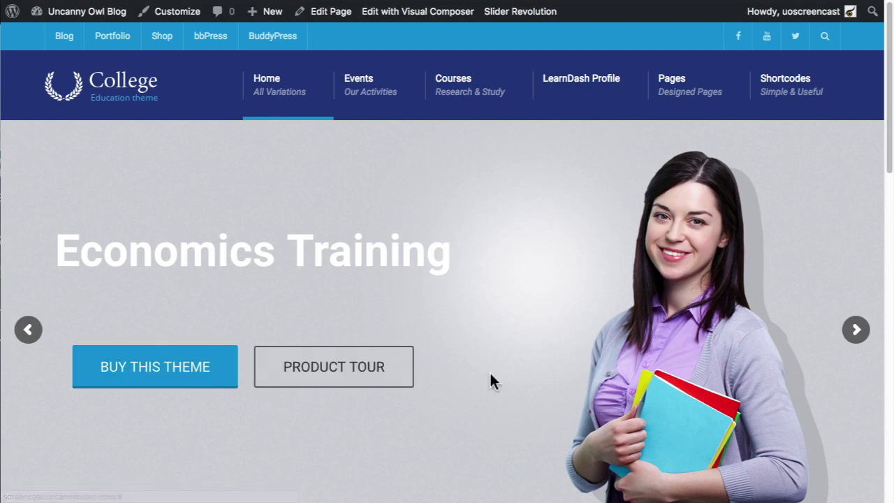
pyautogui.scroll(-5, 565, 337)
pyautogui.scroll(-4, 540, 409)
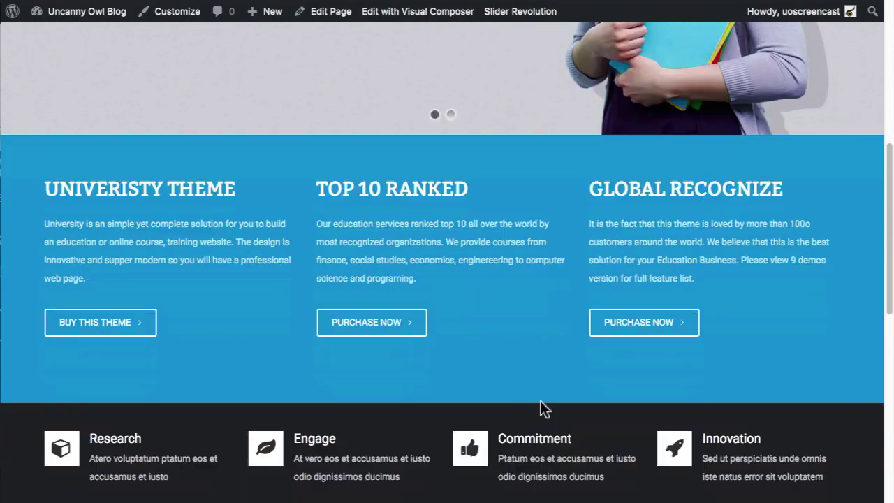
pyautogui.scroll(15, 530, 409)
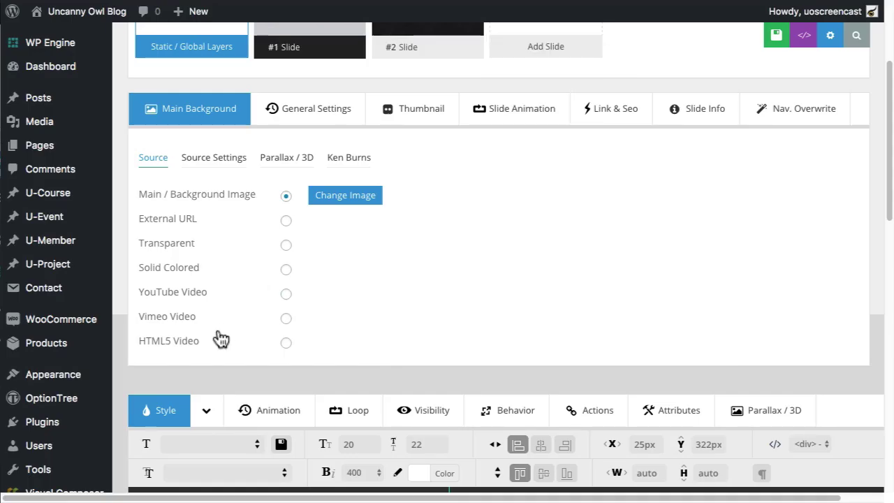
# Start a new LearnDash course titled 'Introduction to Microeconomics'.
pyautogui.scroll(-4, 77, 280)
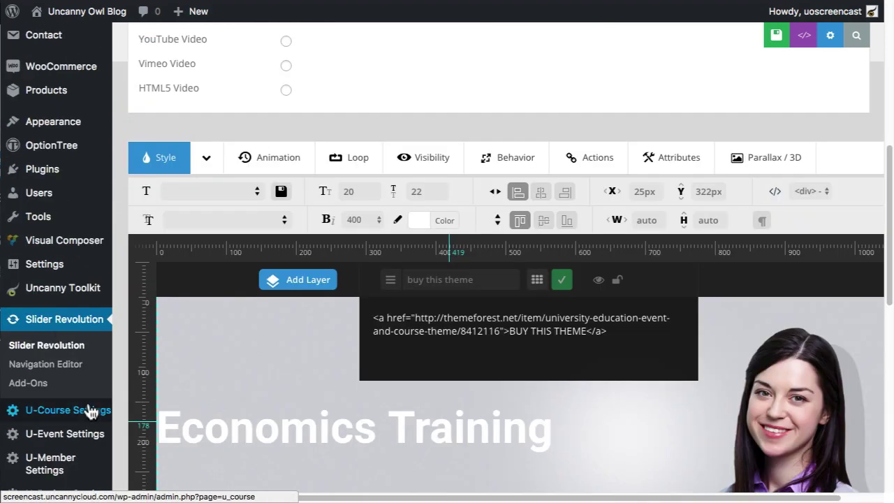
pyautogui.scroll(-2, 68, 469)
pyautogui.moveTo(68, 456)
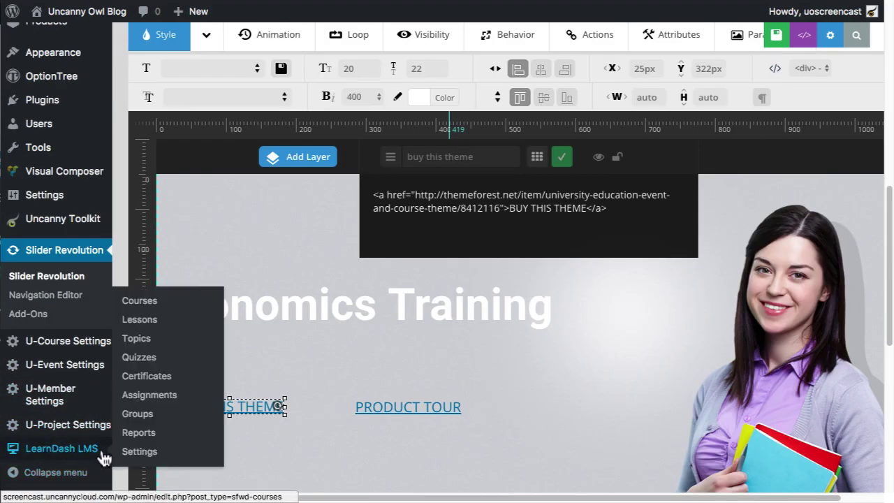
pyautogui.click(150, 303)
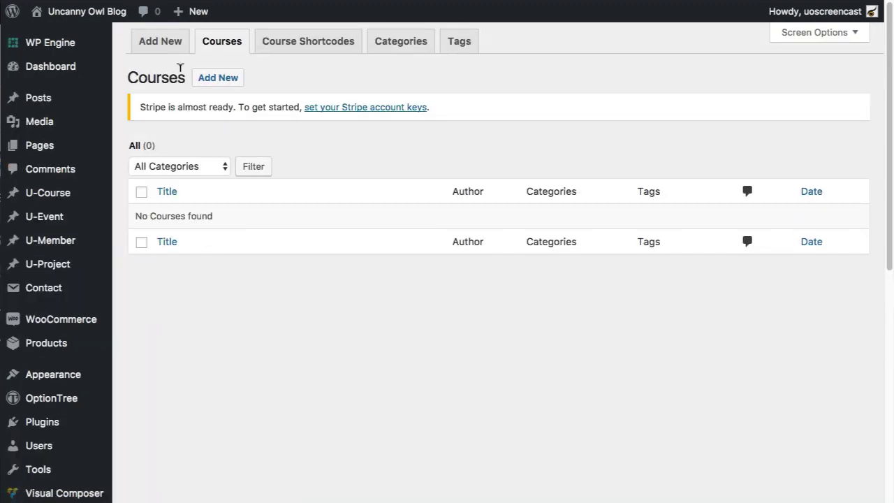
pyautogui.click(213, 81)
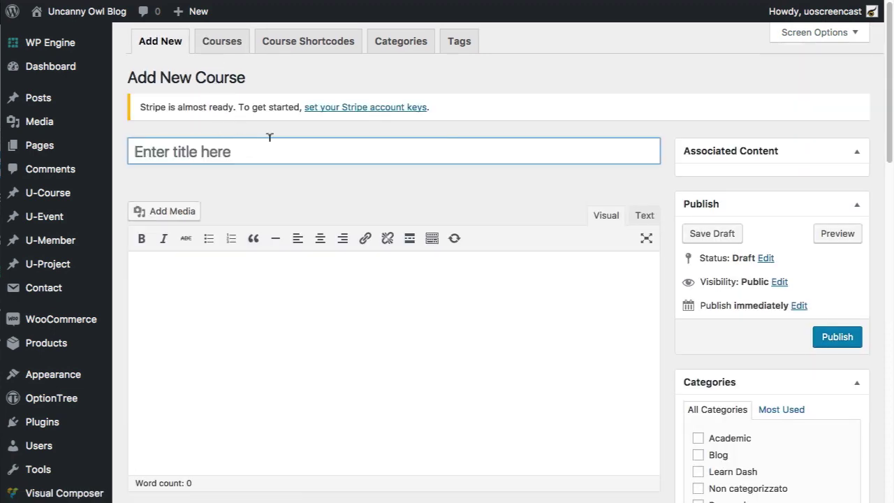
pyautogui.click(348, 146)
pyautogui.click(348, 146)
pyautogui.write('Introduction to Micro')
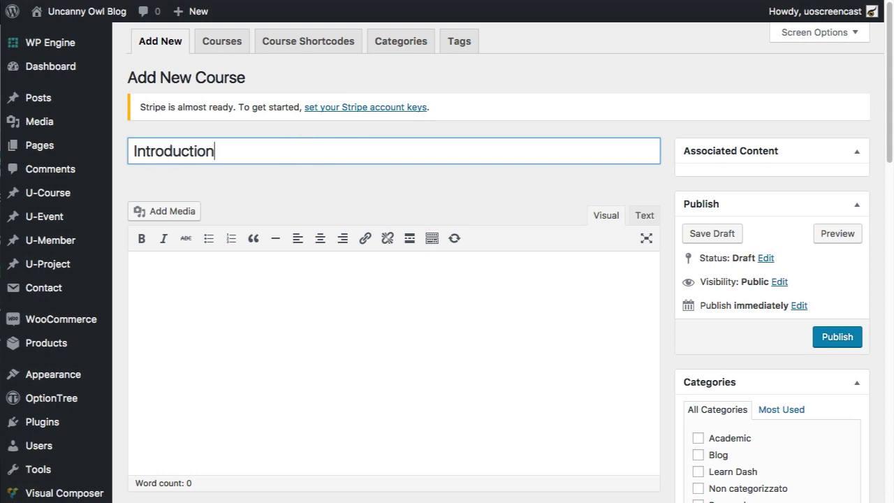
pyautogui.write('economics')
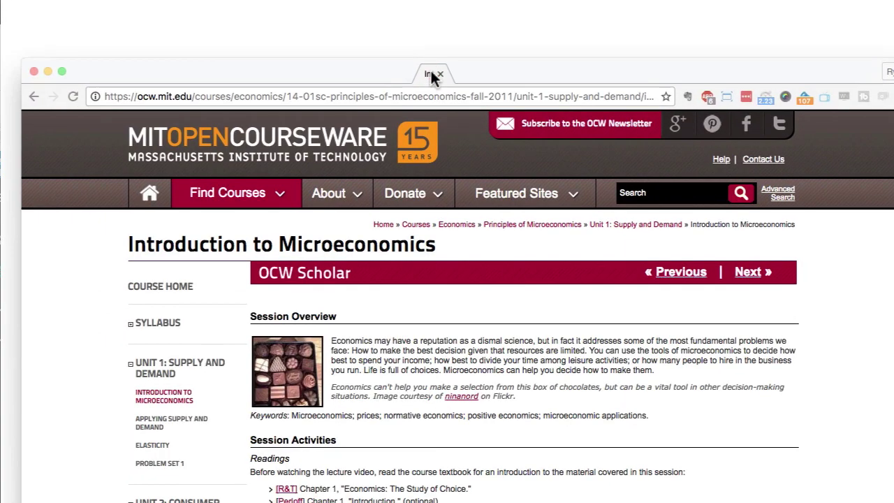
# Select the Session Overview paragraph on the MIT OpenCourseWare page for copying.
pyautogui.moveTo(377, 245)
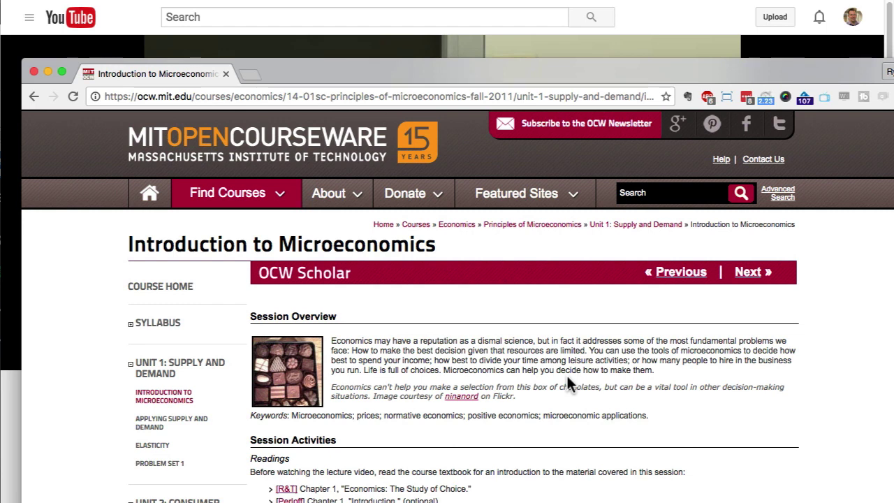
pyautogui.moveTo(670, 369)
pyautogui.mouseDown()
pyautogui.moveTo(354, 323)
pyautogui.moveTo(335, 332)
pyautogui.moveTo(339, 324)
pyautogui.mouseUp()
pyautogui.hotkey('ctrl', 'c')
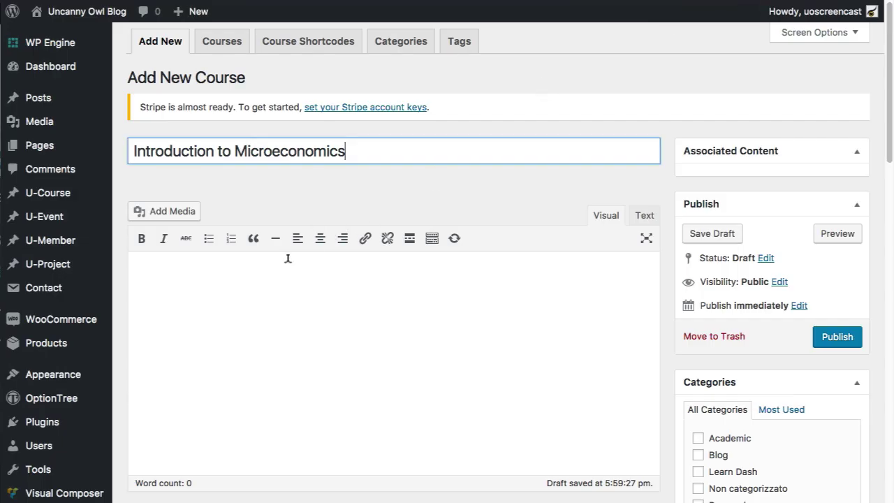
# Paste the microeconomics Session Overview paragraph as the course description and publish it.
pyautogui.click(287, 258)
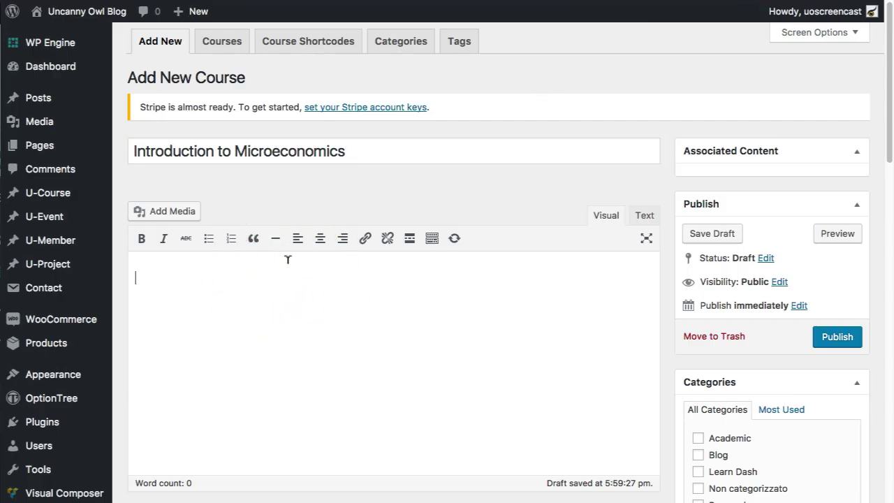
pyautogui.hotkey('ctrl', 'v')
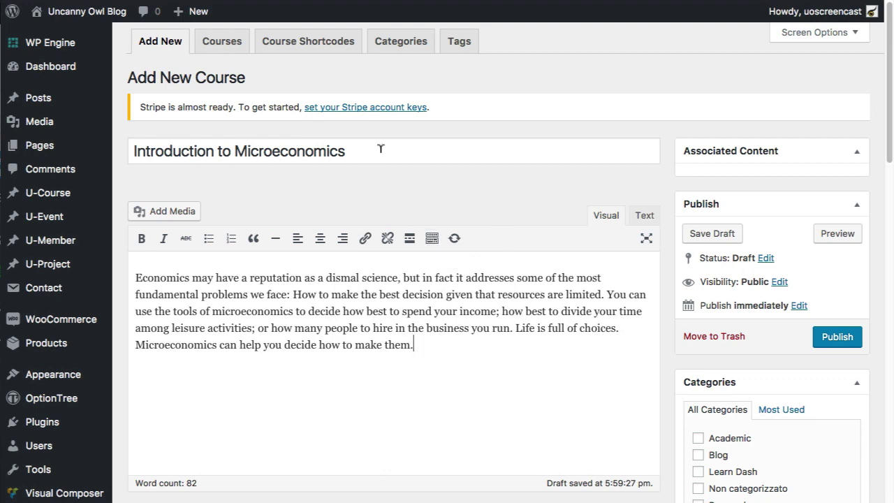
pyautogui.moveTo(376, 150); pyautogui.dragTo(229, 135)
pyautogui.scroll(-1, 507, 222)
pyautogui.click(842, 263)
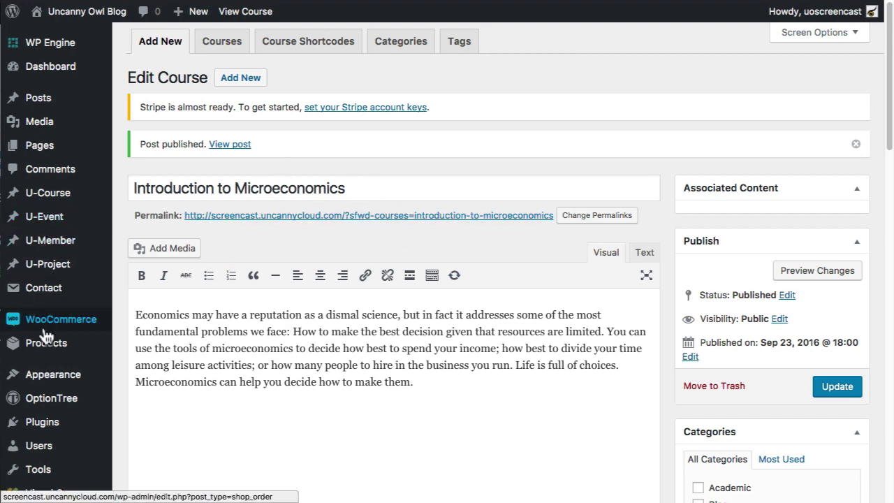
pyautogui.scroll(-3, 27, 418)
# Set the permalink structure to Post name and save it.
pyautogui.moveTo(52, 412)
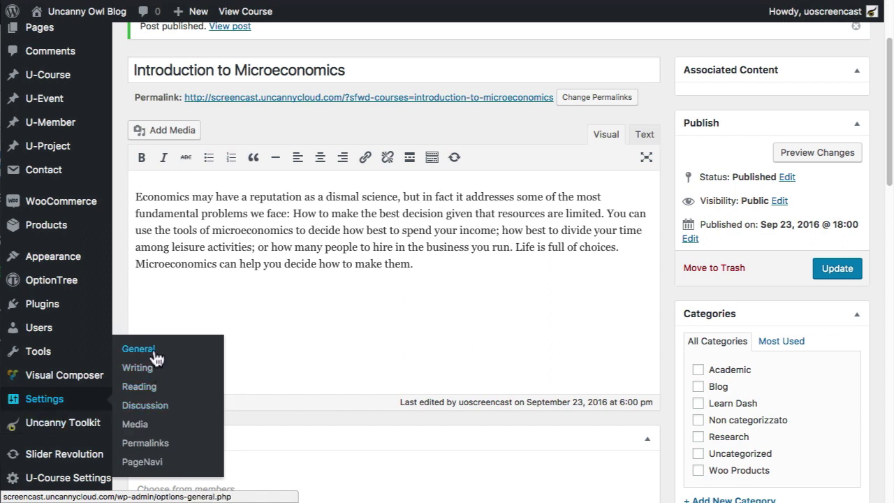
pyautogui.click(158, 446)
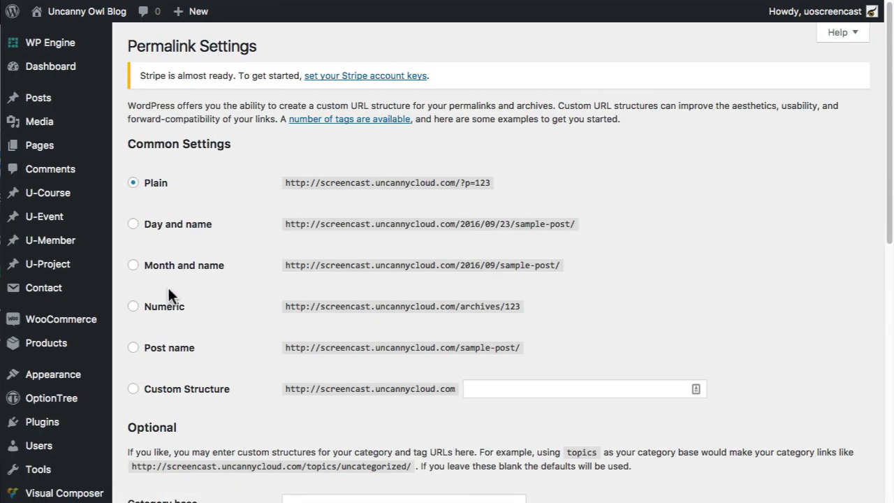
pyautogui.click(155, 349)
pyautogui.scroll(-10, 573, 286)
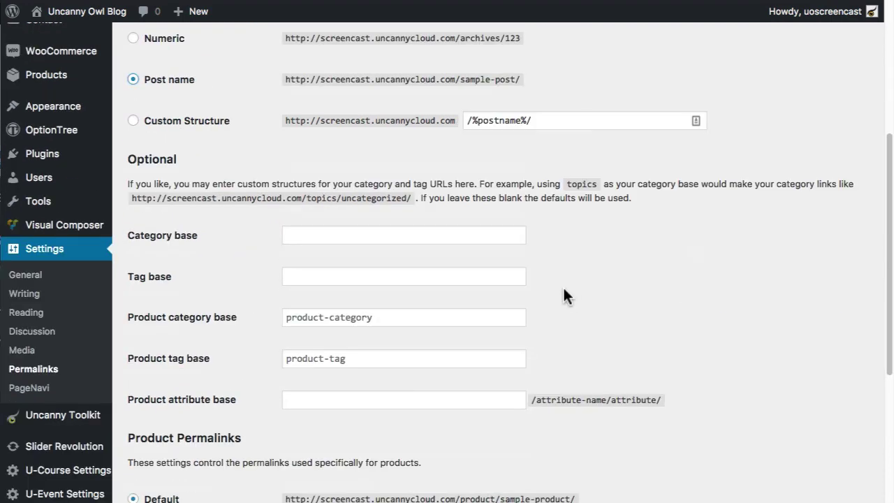
pyautogui.click(174, 427)
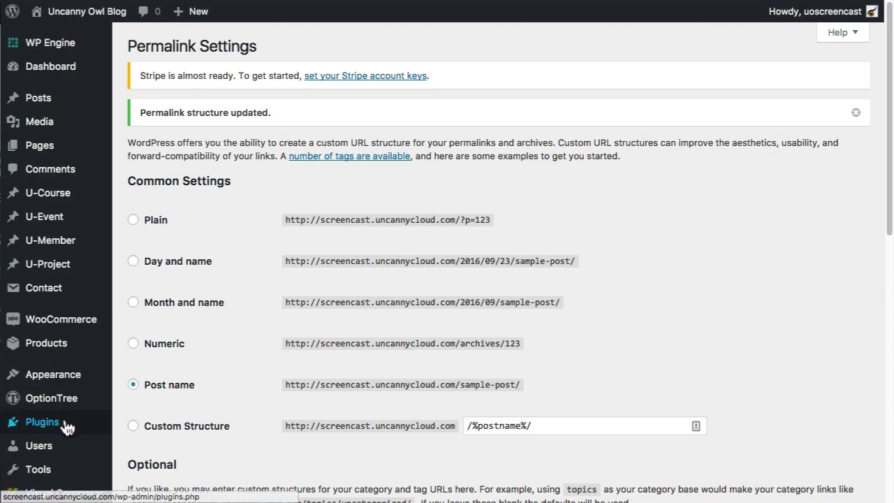
# Go to the LearnDash Courses list.
pyautogui.scroll(-5, 42, 447)
pyautogui.scroll(-5, 70, 457)
pyautogui.moveTo(70, 459)
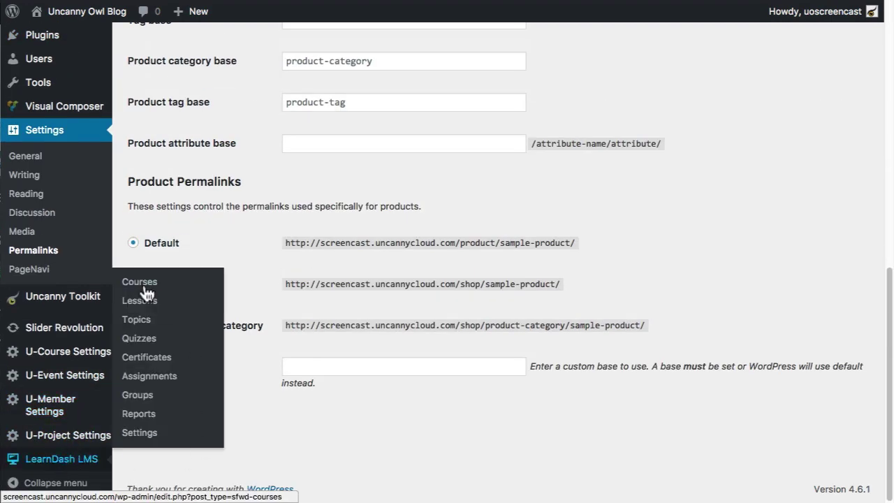
pyautogui.click(122, 282)
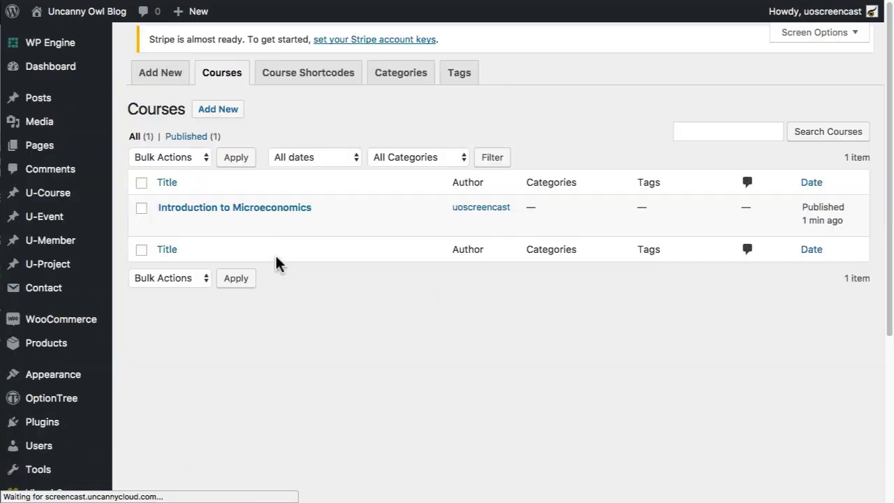
# Open Introduction to Microeconomics for editing and select its title and description text.
pyautogui.moveTo(209, 237)
pyautogui.click(165, 233)
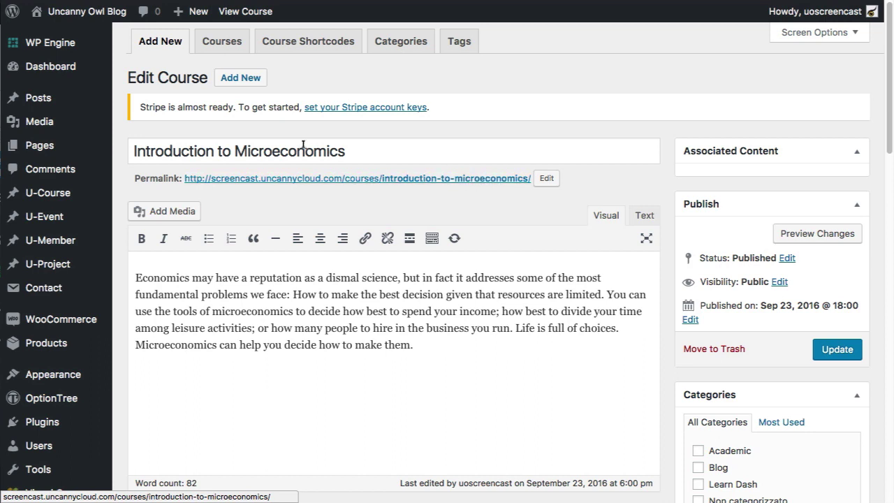
pyautogui.click(361, 152)
pyautogui.moveTo(360, 152); pyautogui.dragTo(172, 151)
pyautogui.moveTo(481, 343); pyautogui.dragTo(160, 261)
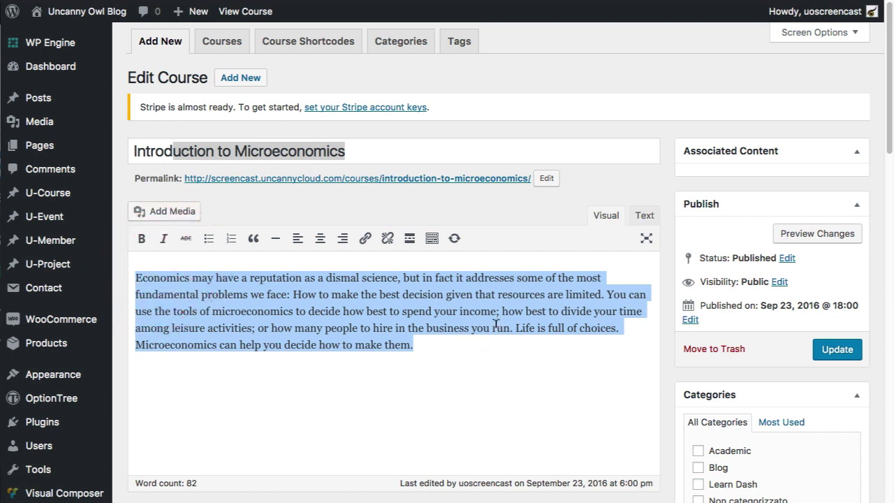
pyautogui.scroll(-1, 542, 308)
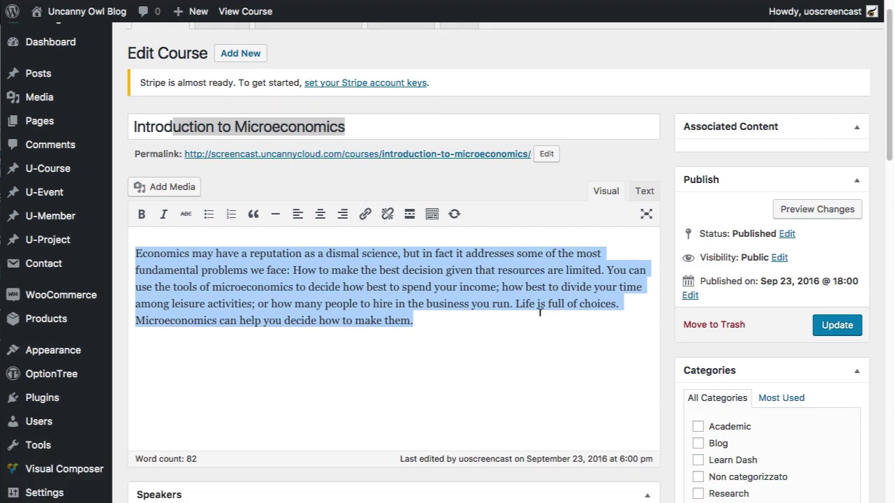
pyautogui.scroll(-1, 522, 242)
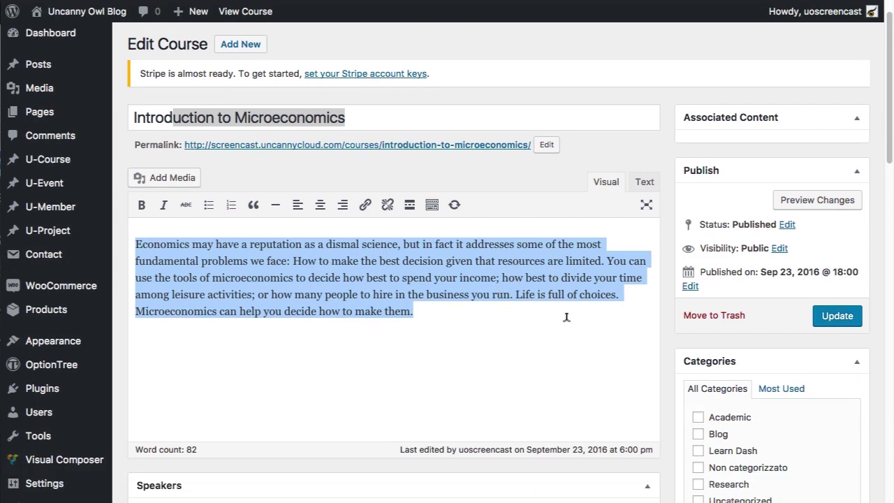
pyautogui.scroll(-6, 553, 299)
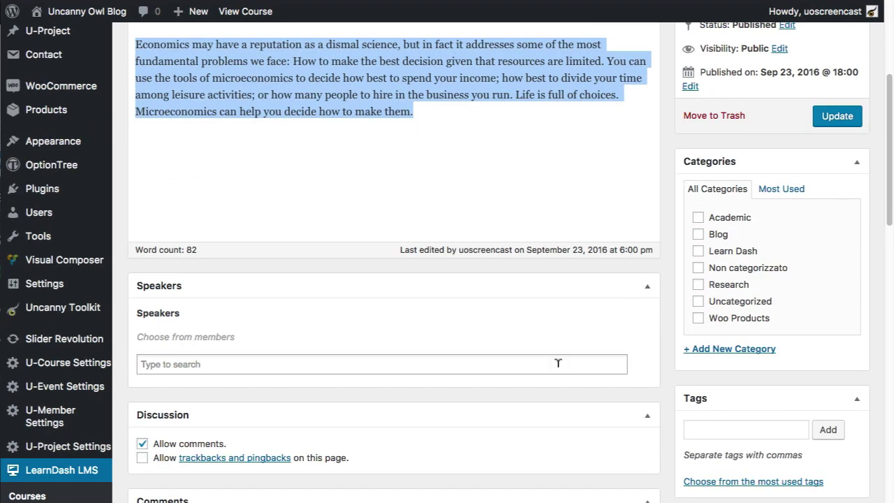
pyautogui.scroll(7, 567, 352)
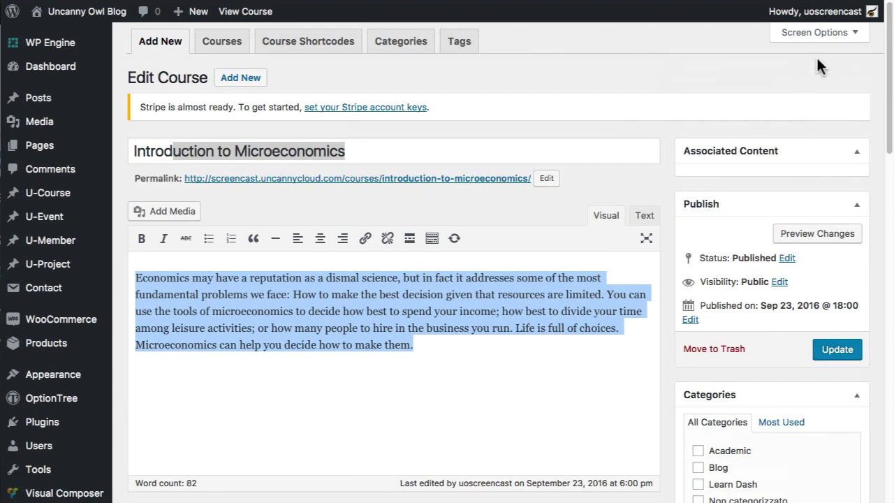
# Hide the Categories, Revolution Slider Options and Author boxes, then update the course.
pyautogui.click(853, 35)
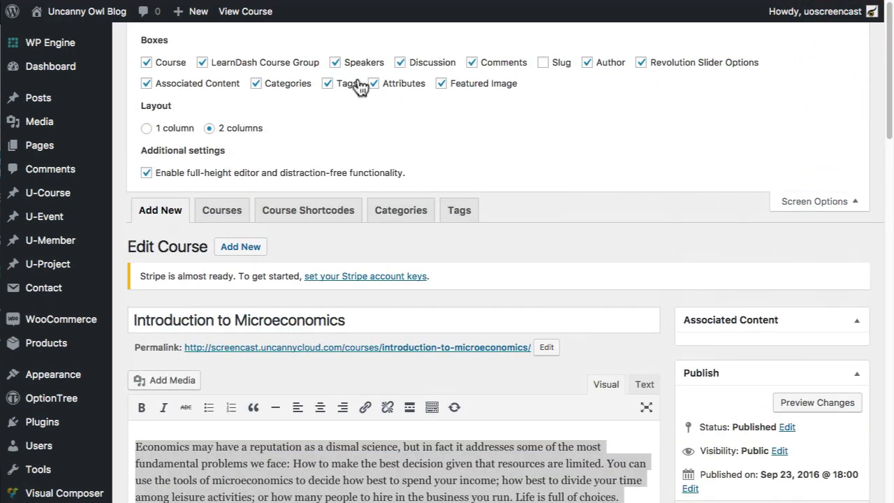
pyautogui.click(274, 81)
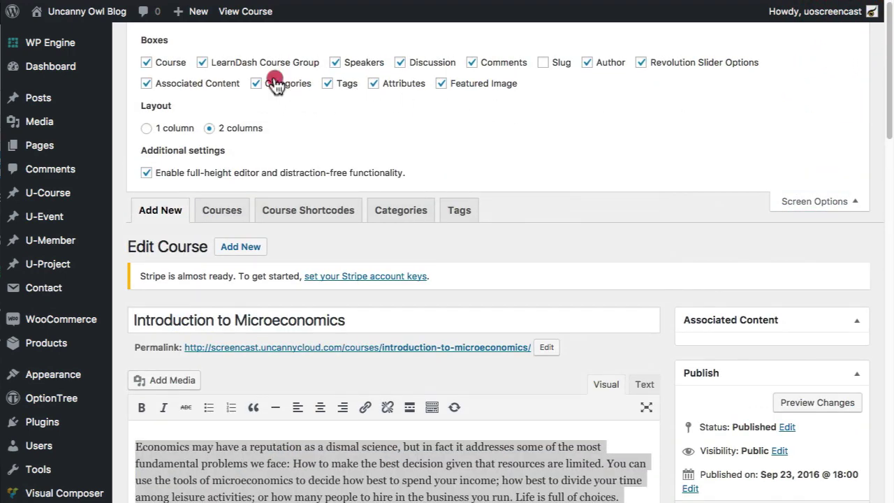
pyautogui.click(702, 62)
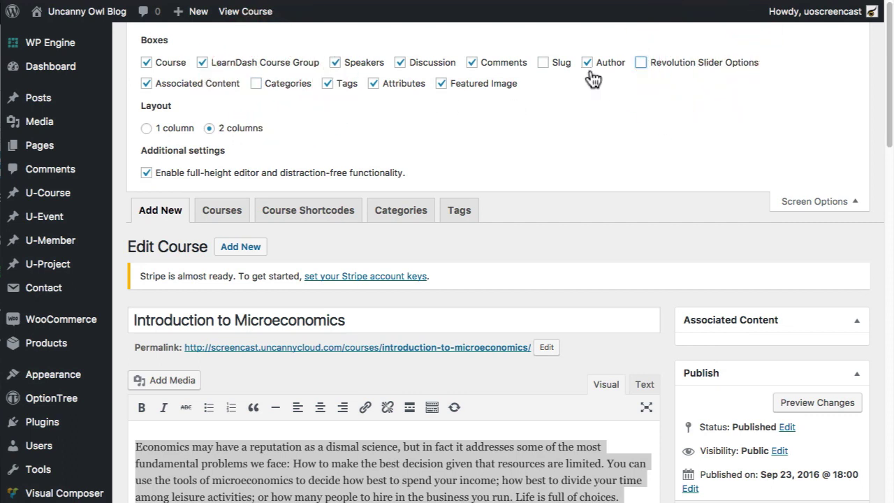
pyautogui.click(610, 69)
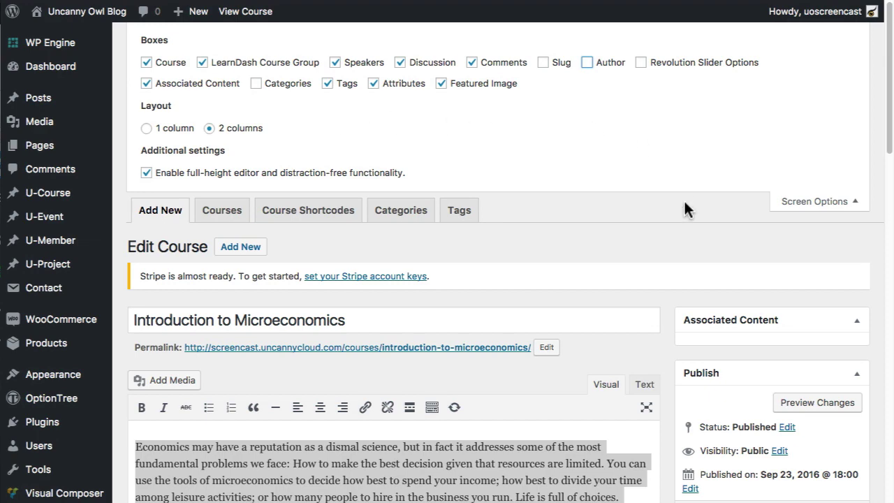
pyautogui.scroll(-5, 675, 201)
pyautogui.click(838, 336)
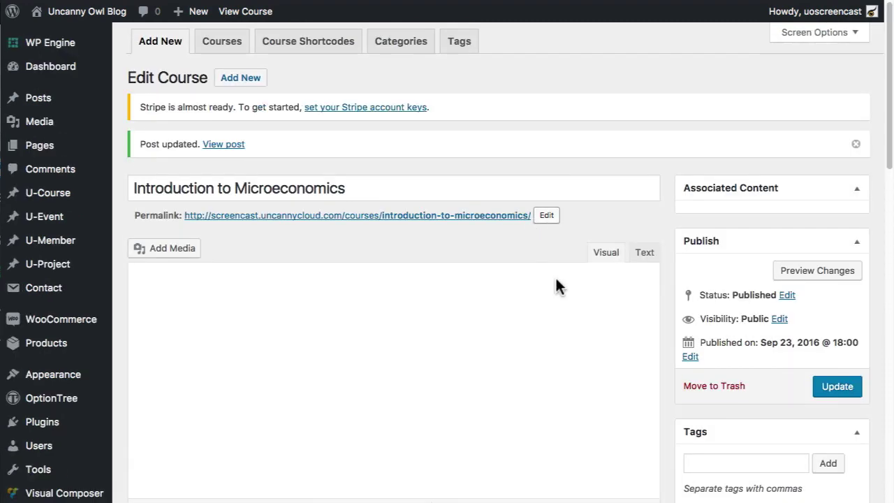
# Disallow comments on new articles in Discussion Settings and save the change.
pyautogui.scroll(-8, 550, 307)
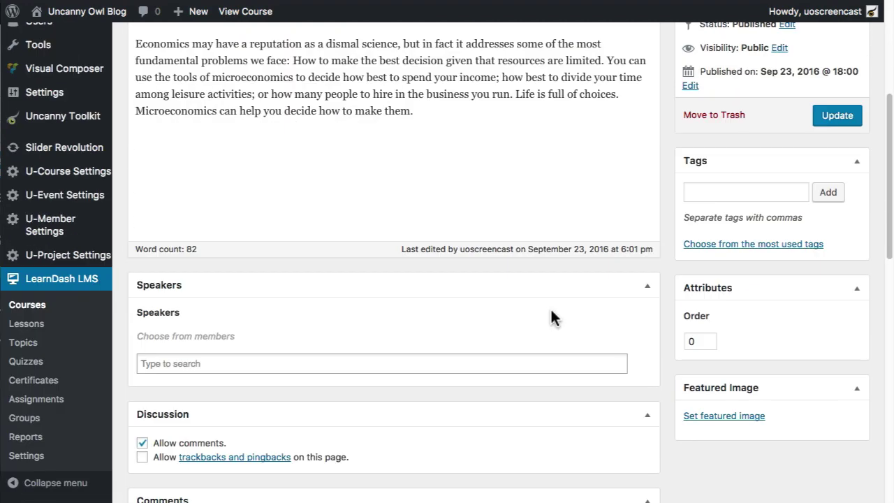
pyautogui.scroll(-1, 555, 321)
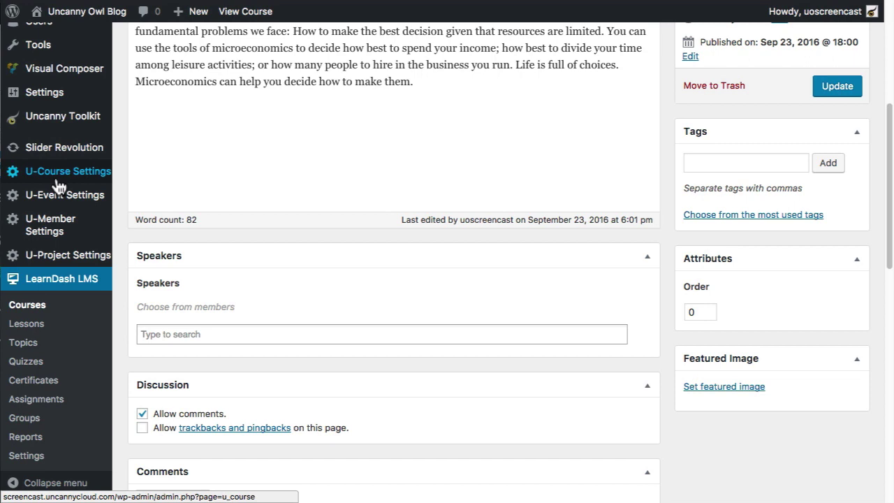
pyautogui.scroll(1, 67, 161)
pyautogui.moveTo(49, 118)
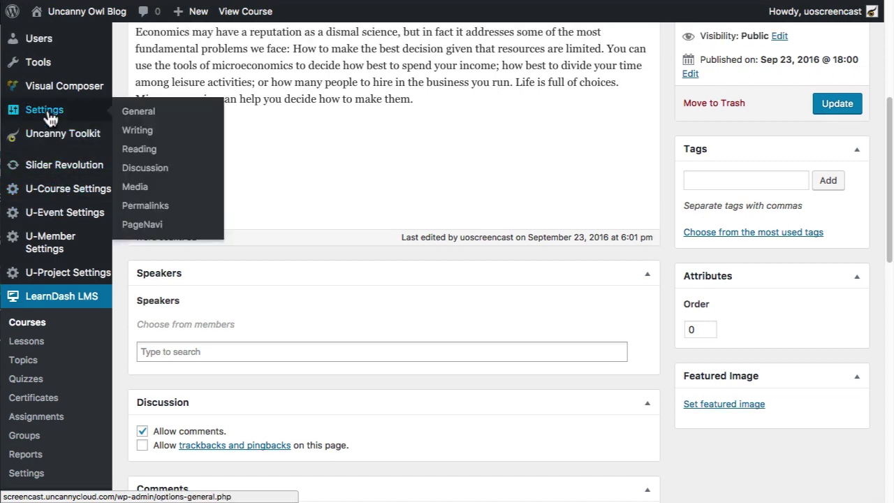
pyautogui.click(151, 172)
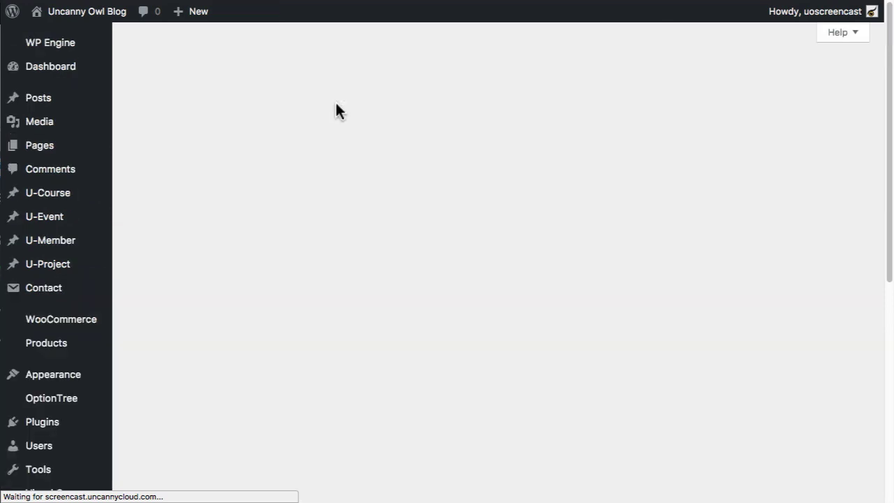
pyautogui.click(287, 163)
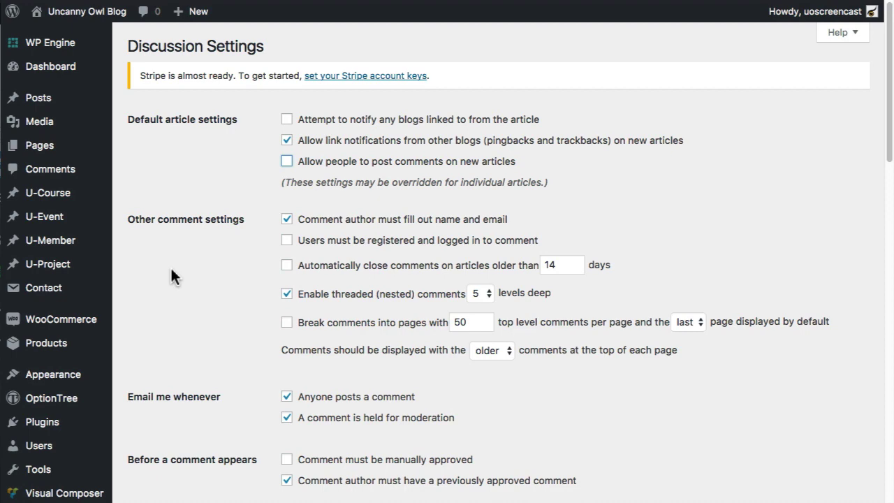
pyautogui.scroll(-15, 172, 270)
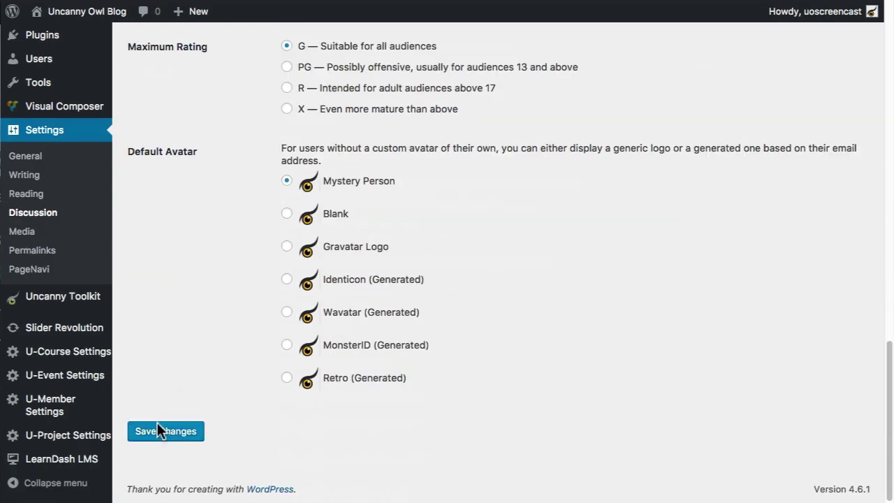
pyautogui.click(160, 433)
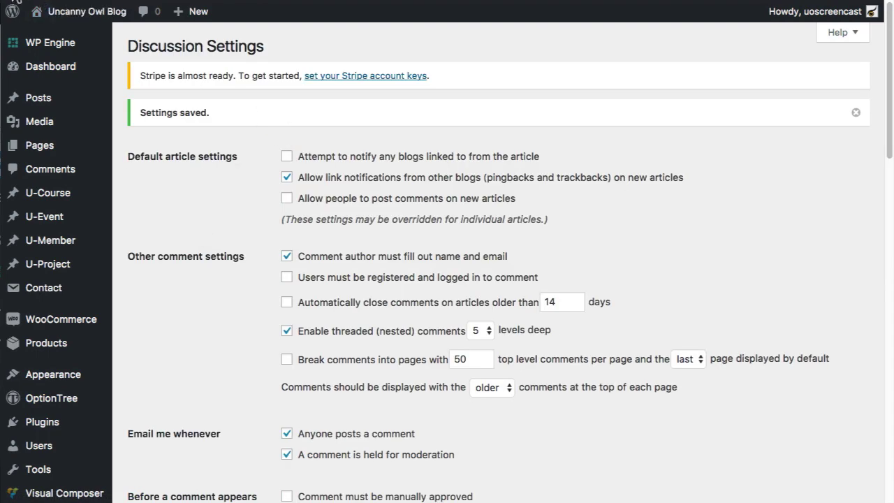
pyautogui.click(21, 0)
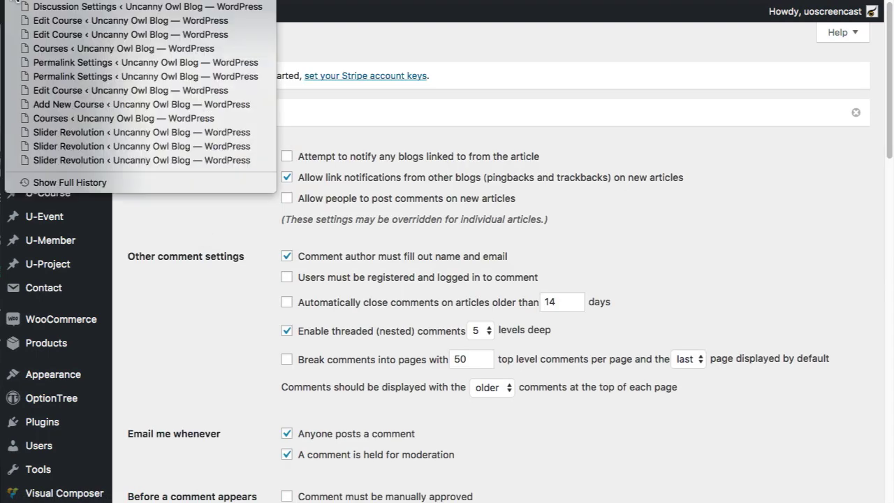
# Return to the Microeconomics course, turn off its comments, and update it.
pyautogui.click(89, 34)
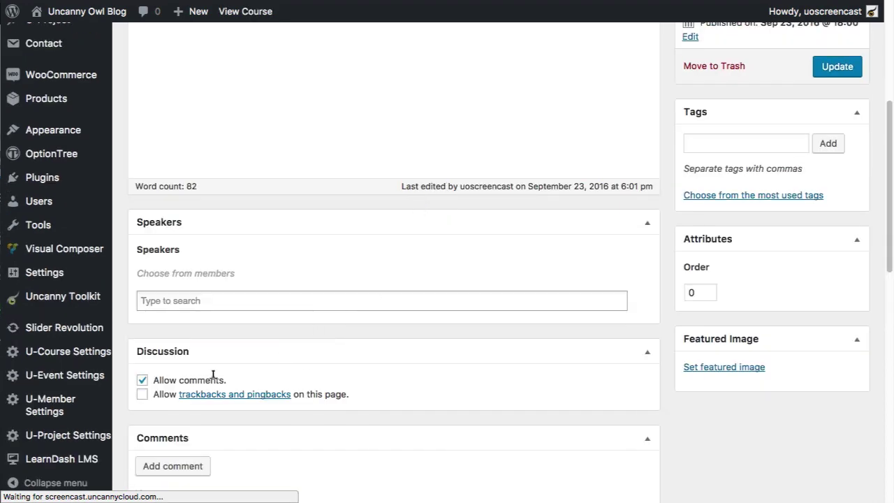
pyautogui.click(142, 394)
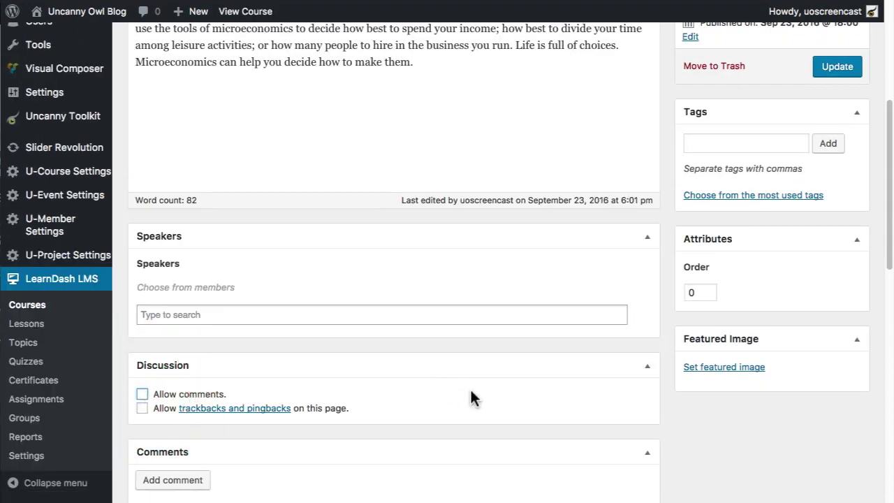
pyautogui.scroll(5, 632, 286)
pyautogui.click(840, 311)
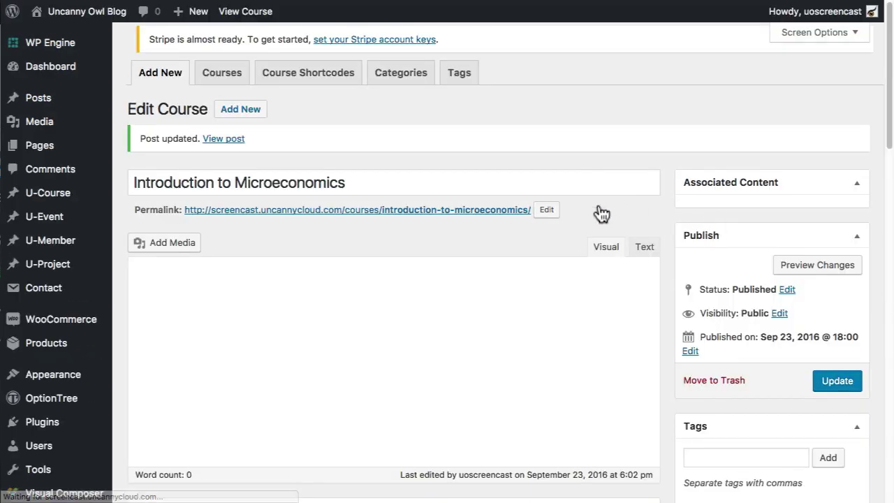
pyautogui.scroll(-3, 459, 352)
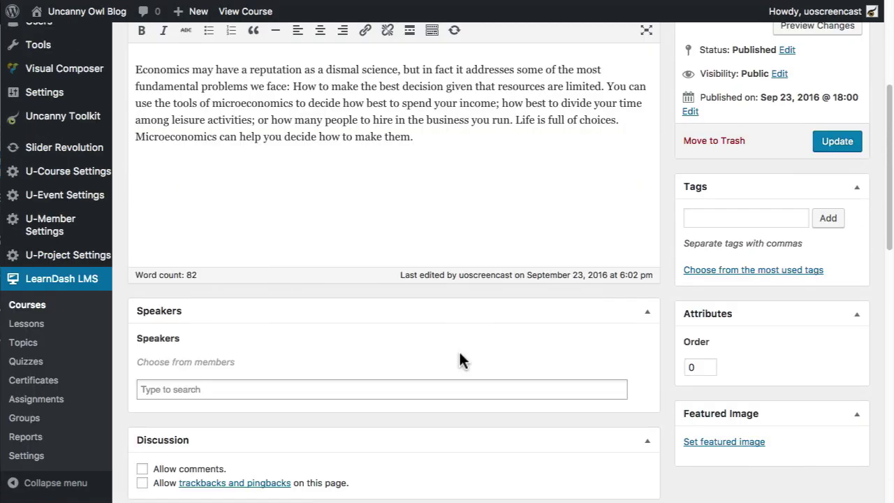
pyautogui.scroll(3, 475, 356)
# Hide the Speakers, Discussion and Comments boxes via Screen Options.
pyautogui.click(810, 35)
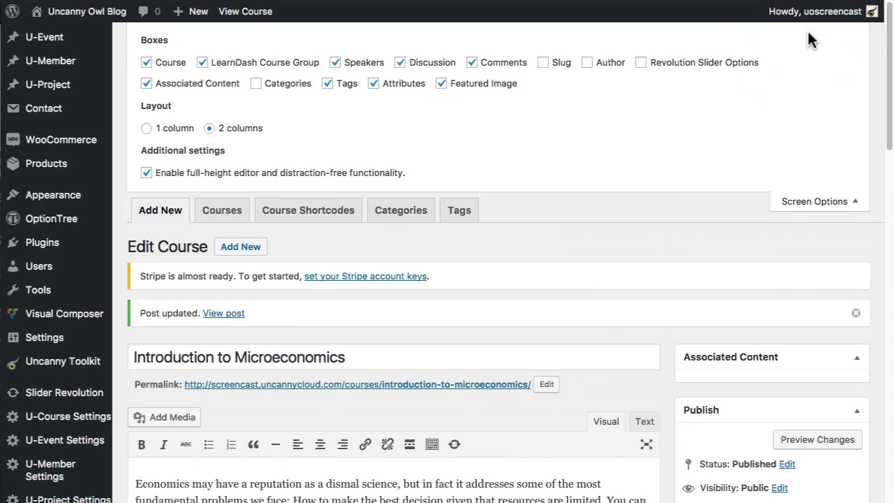
pyautogui.click(336, 62)
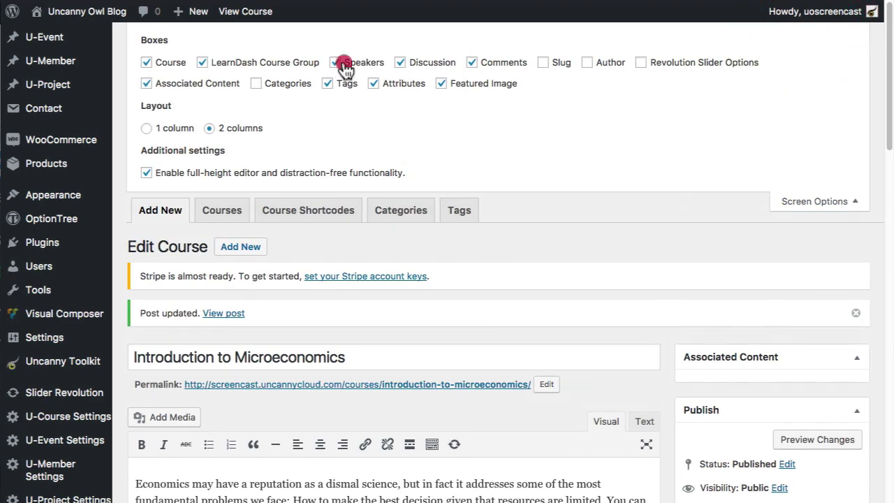
pyautogui.click(426, 67)
pyautogui.click(505, 65)
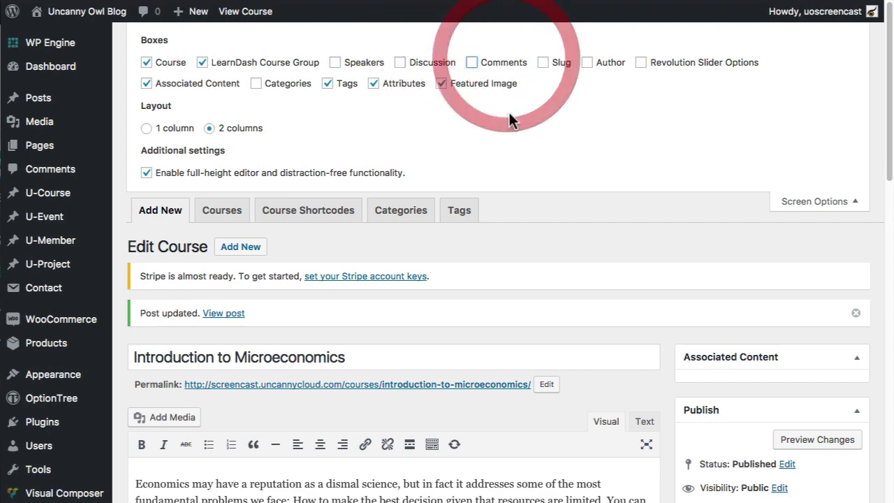
pyautogui.click(848, 208)
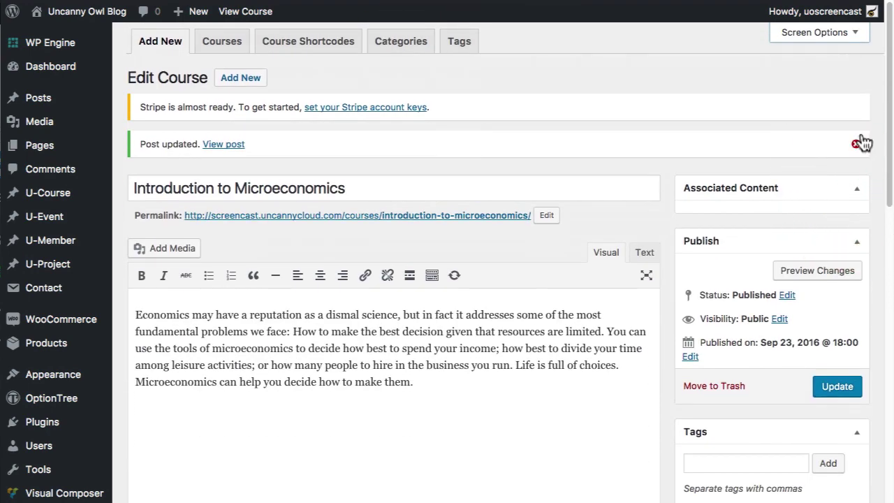
# Expand the Course Price Type dropdown, which is still set to Open.
pyautogui.scroll(-10, 546, 423)
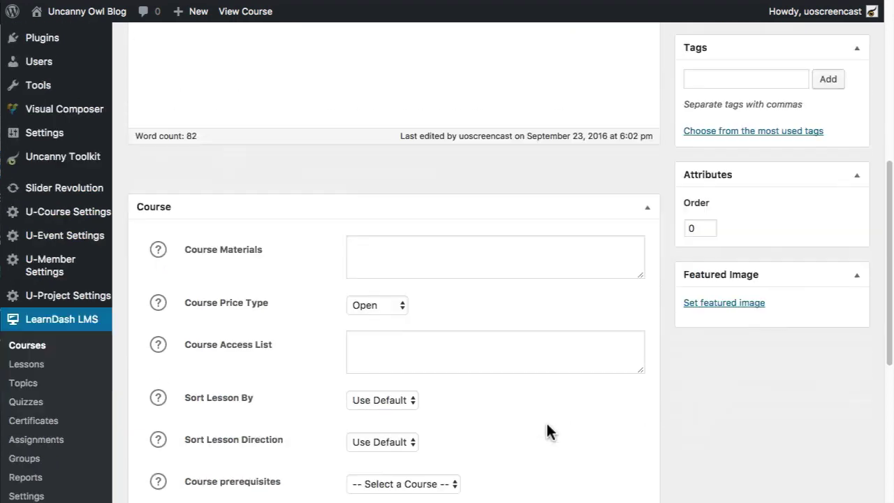
pyautogui.scroll(5, 712, 423)
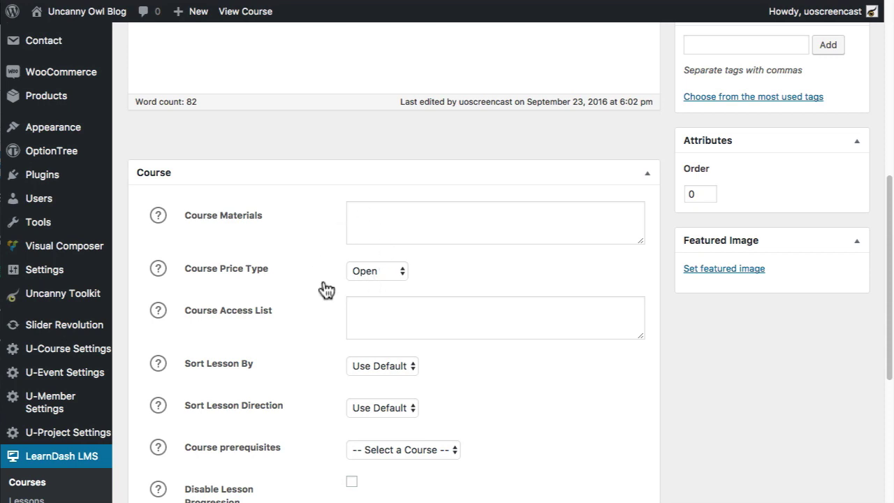
pyautogui.click(382, 273)
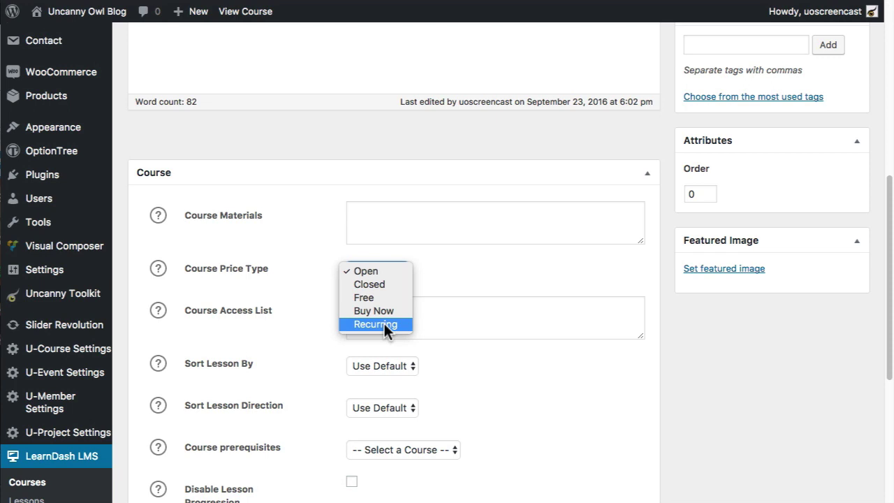
# Make the course a Closed price type with a $99 course price.
pyautogui.click(376, 283)
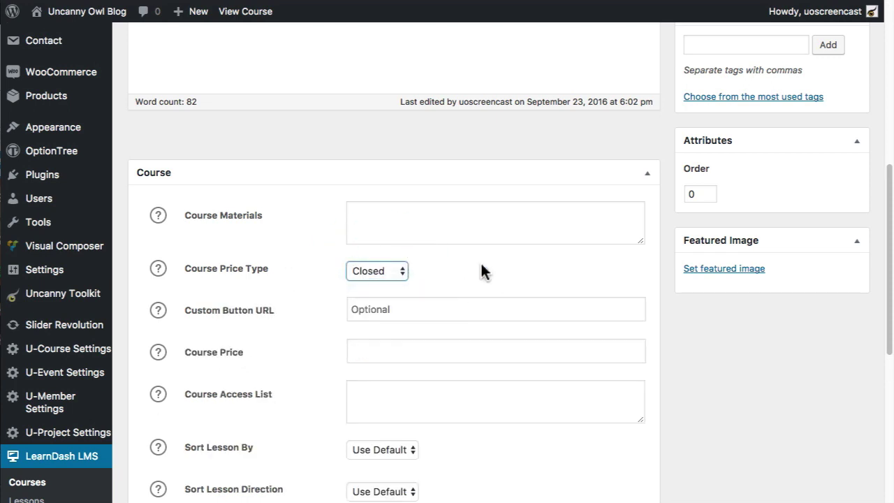
pyautogui.click(402, 305)
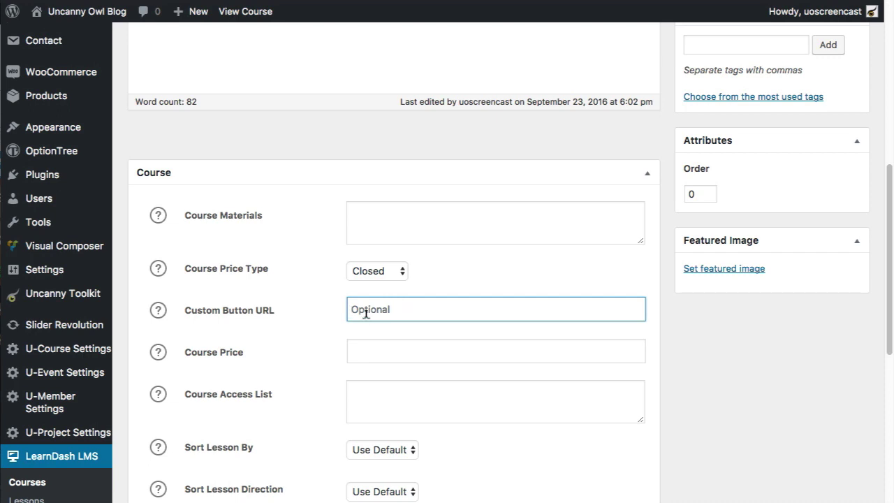
pyautogui.click(384, 351)
pyautogui.write('$')
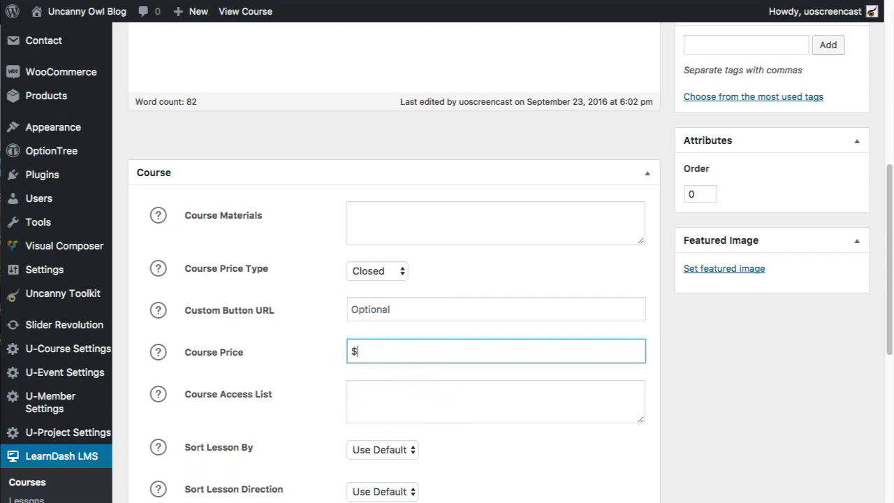
pyautogui.write('99')
pyautogui.click(390, 388)
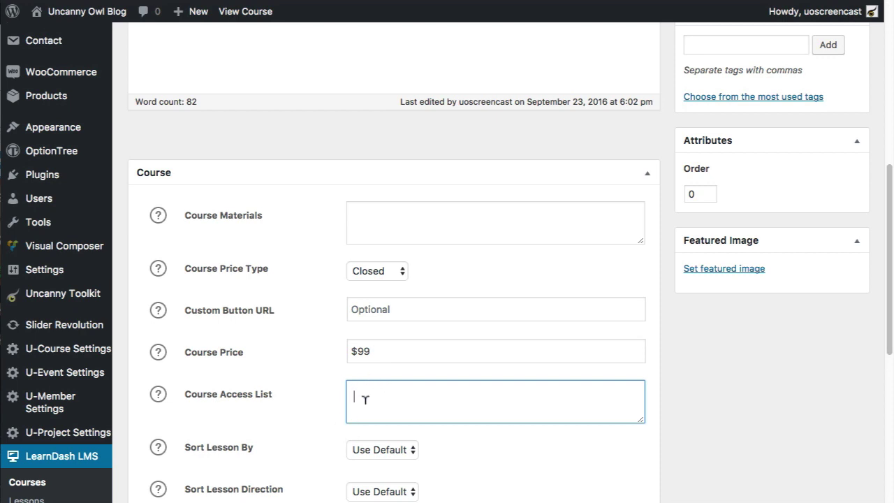
# Sort the course's lessons by Menu Order in Ascending direction.
pyautogui.scroll(-1, 370, 393)
pyautogui.scroll(-2, 371, 393)
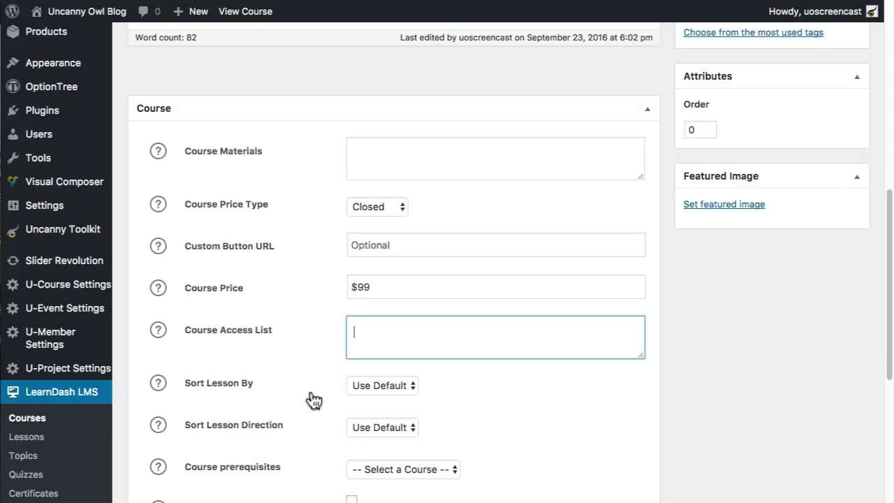
pyautogui.click(409, 328)
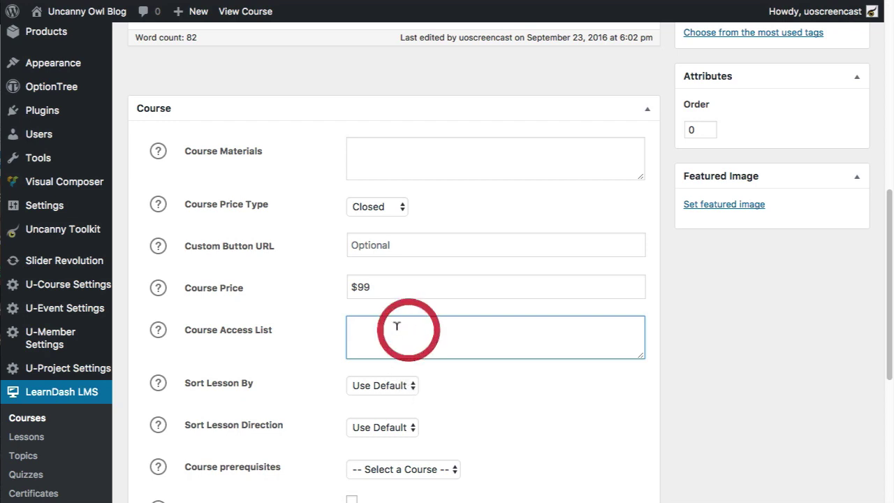
pyautogui.click(398, 381)
pyautogui.click(389, 423)
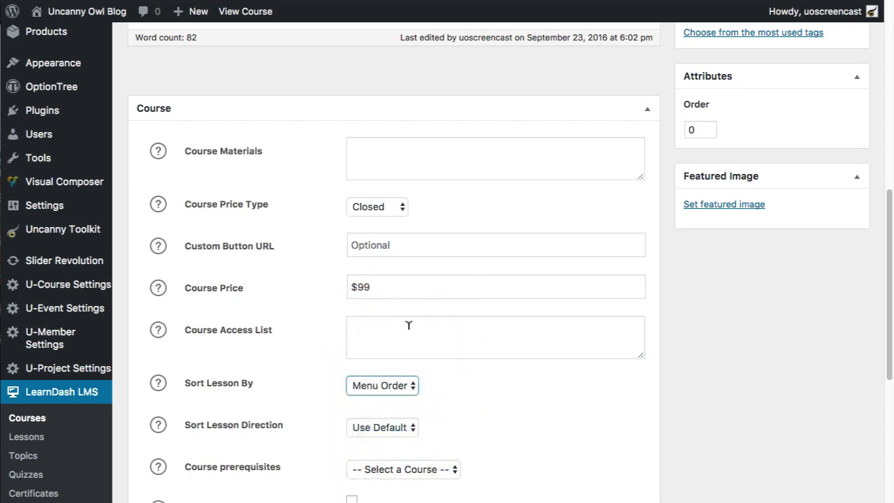
pyautogui.click(396, 424)
pyautogui.click(397, 435)
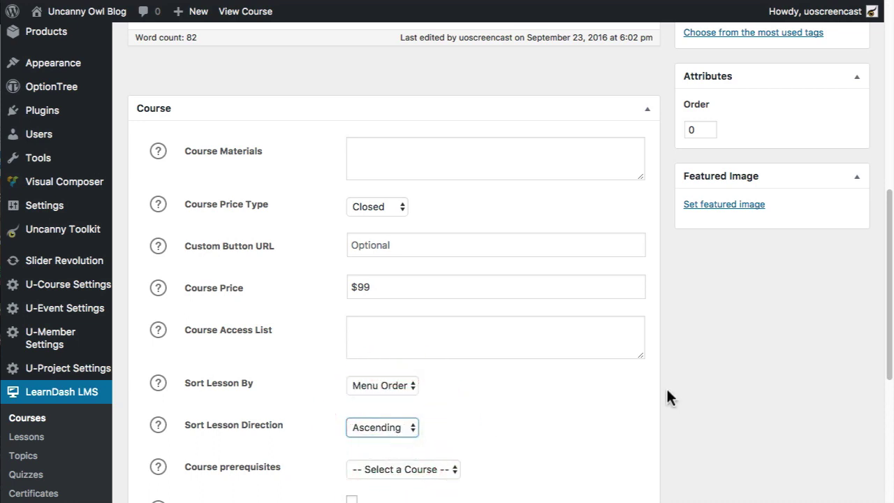
pyautogui.doubleClick(698, 129)
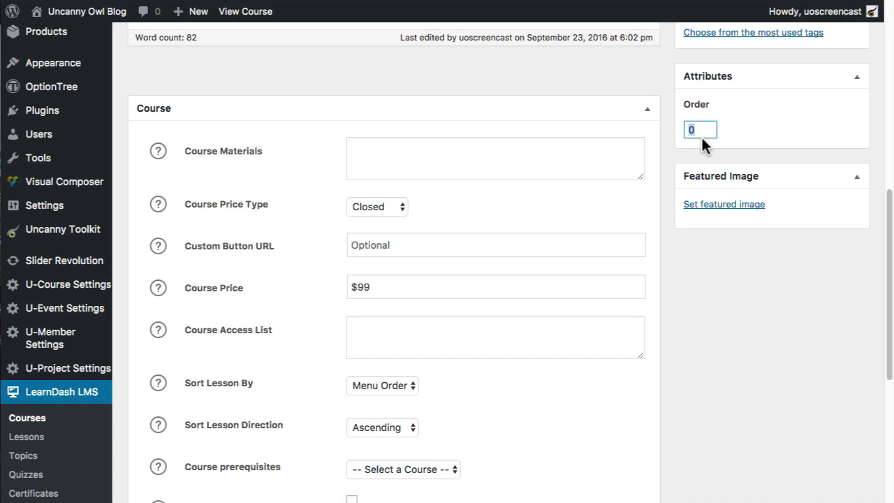
# Keep Menu Order sorting, disable lesson progression, and update the course.
pyautogui.click(361, 392)
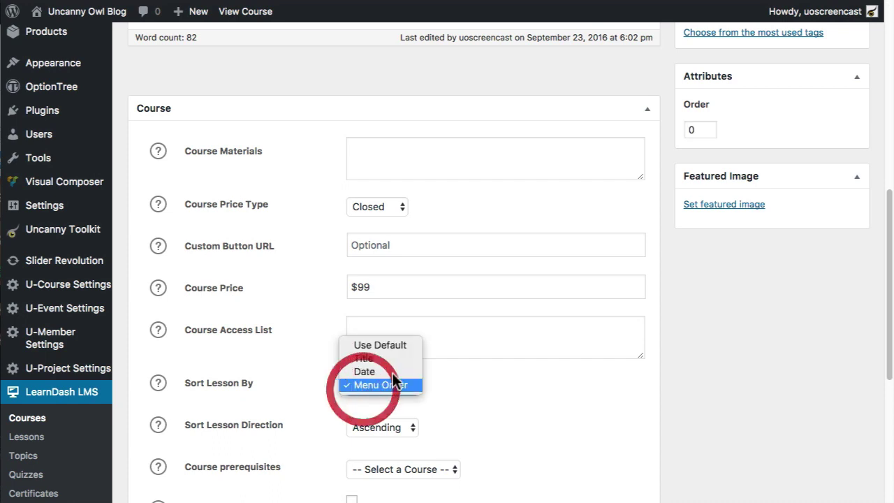
pyautogui.click(467, 396)
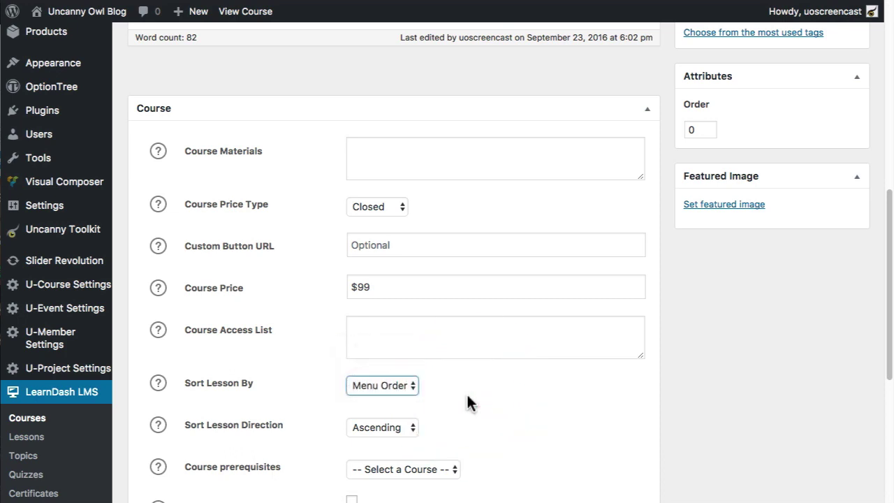
pyautogui.scroll(-5, 500, 392)
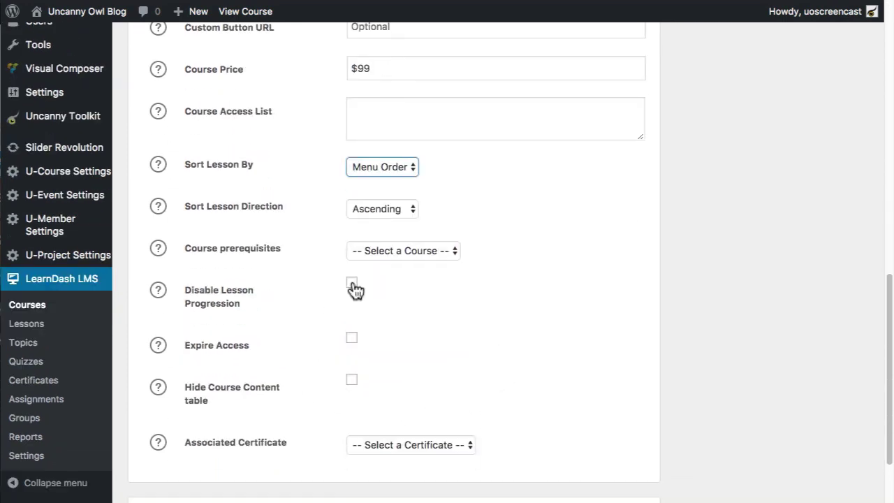
pyautogui.click(352, 284)
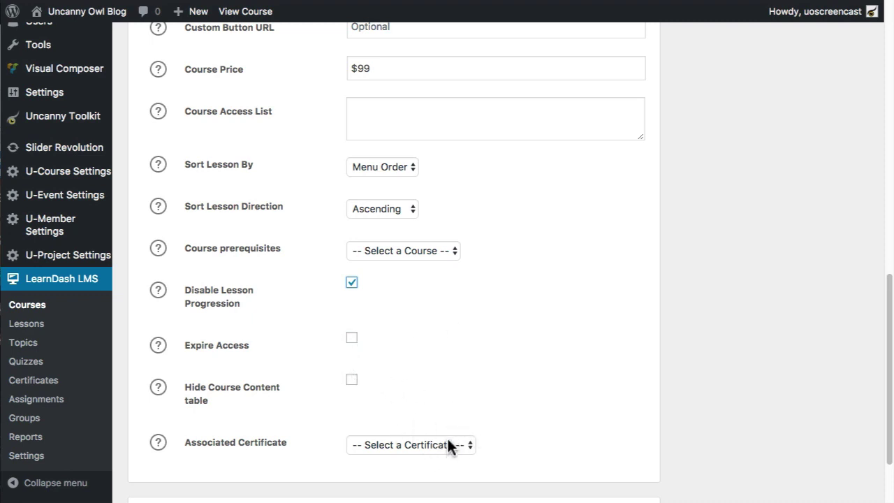
pyautogui.scroll(10, 595, 301)
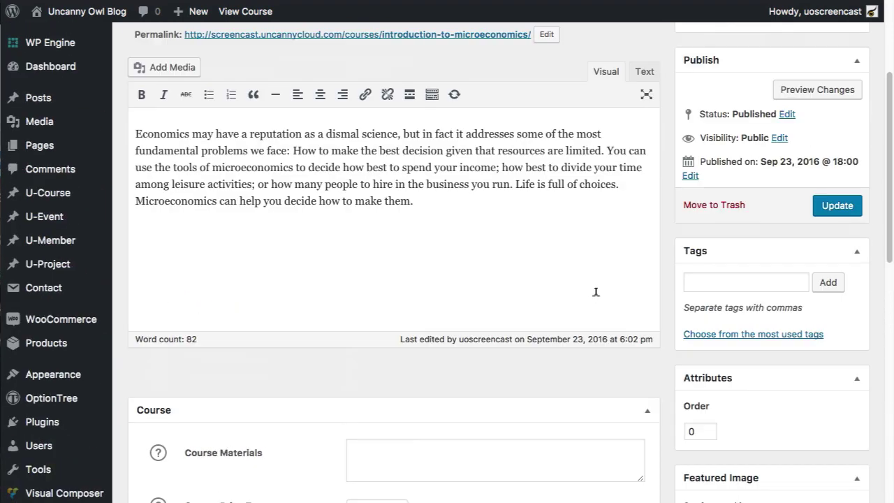
pyautogui.click(834, 206)
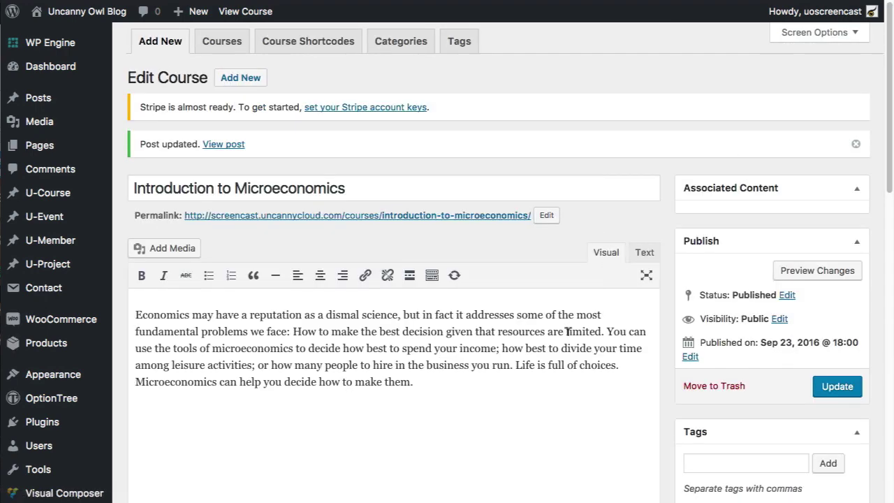
pyautogui.scroll(-5, 567, 332)
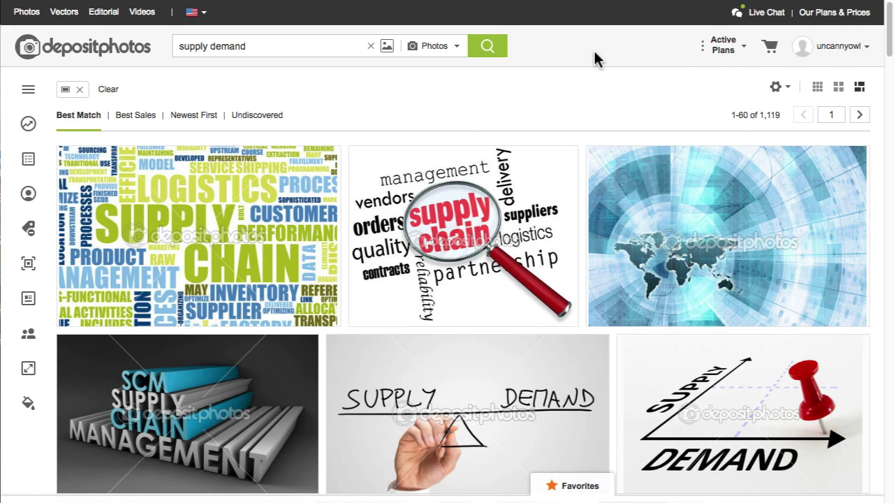
# Download the Supply versus demand photo from Depositphotos at XL size.
pyautogui.scroll(-1, 586, 294)
pyautogui.moveTo(523, 370)
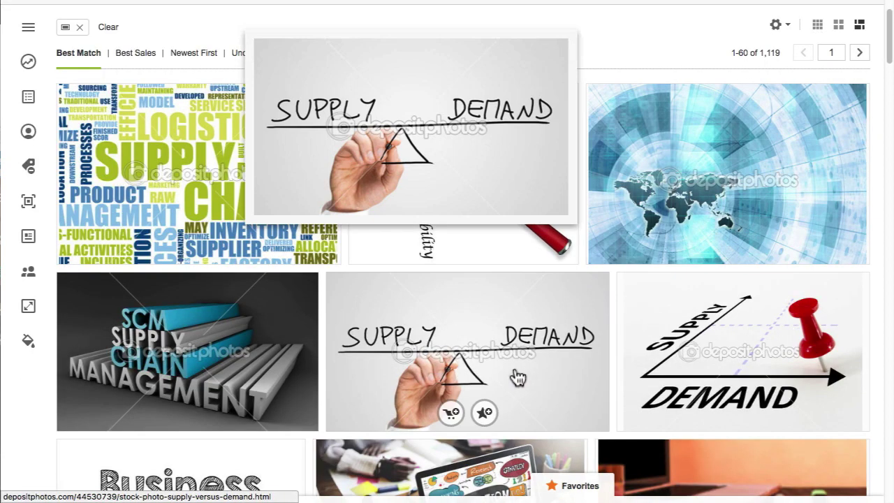
pyautogui.click(525, 352)
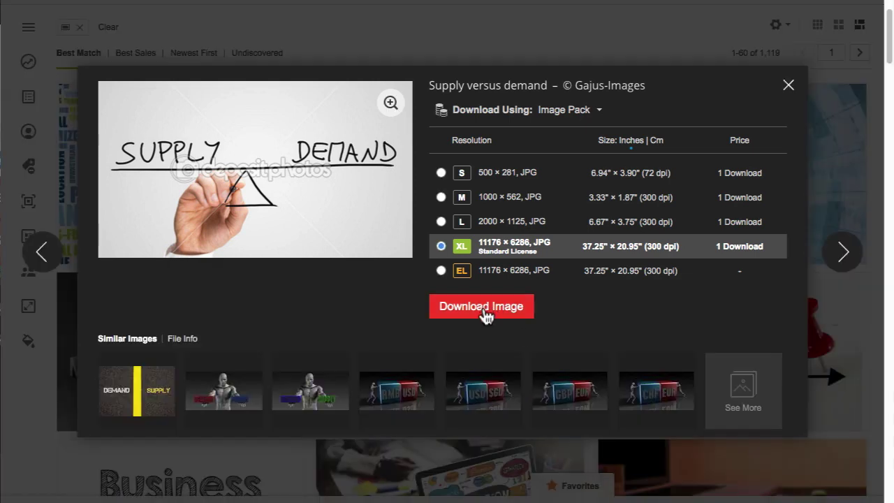
pyautogui.click(485, 312)
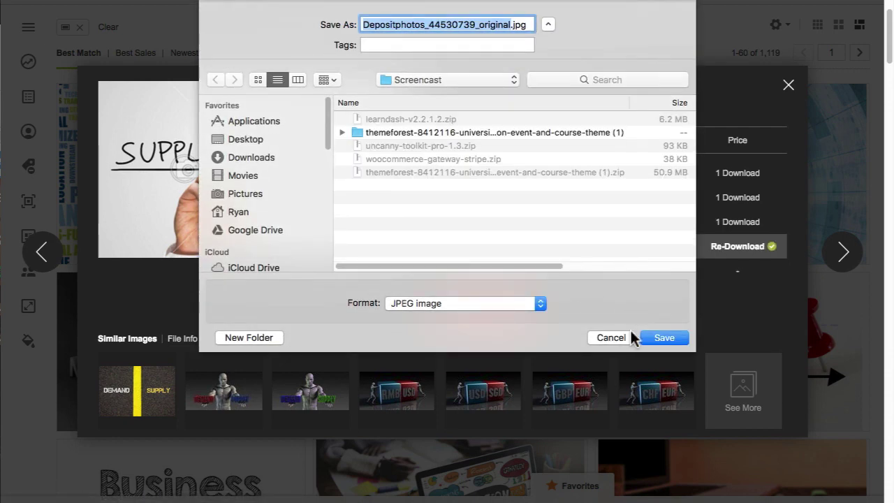
pyautogui.click(660, 338)
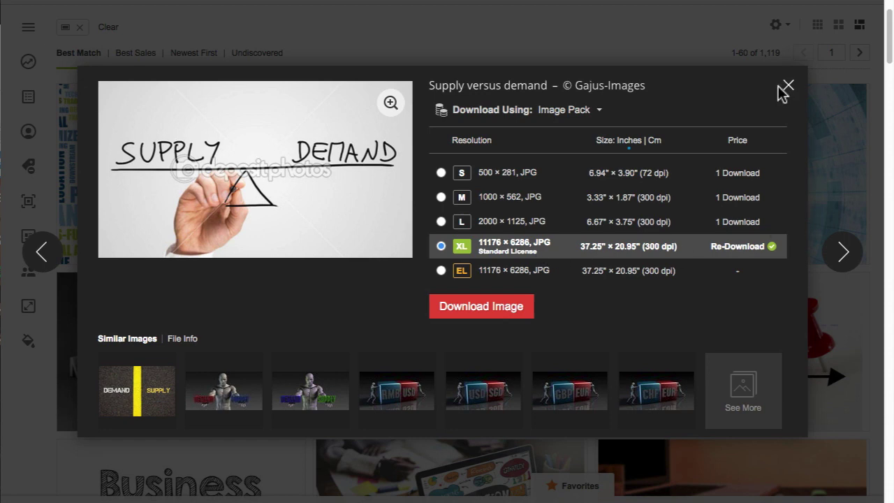
pyautogui.click(789, 86)
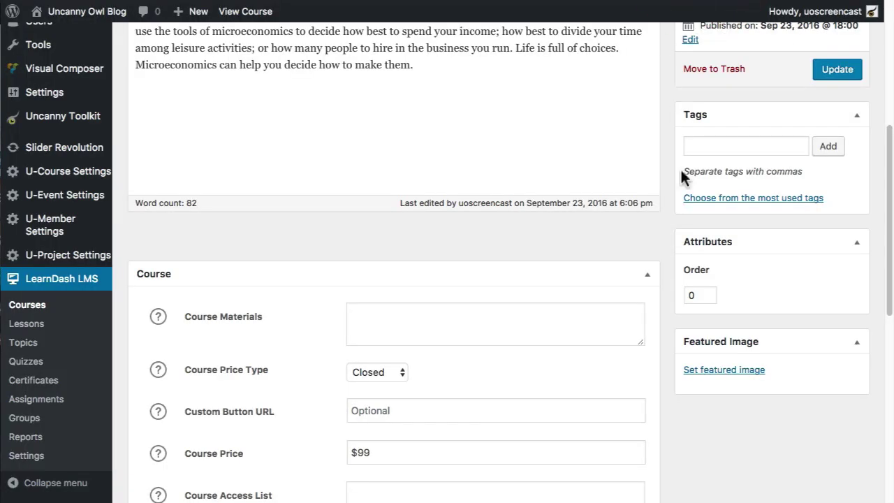
pyautogui.click(736, 370)
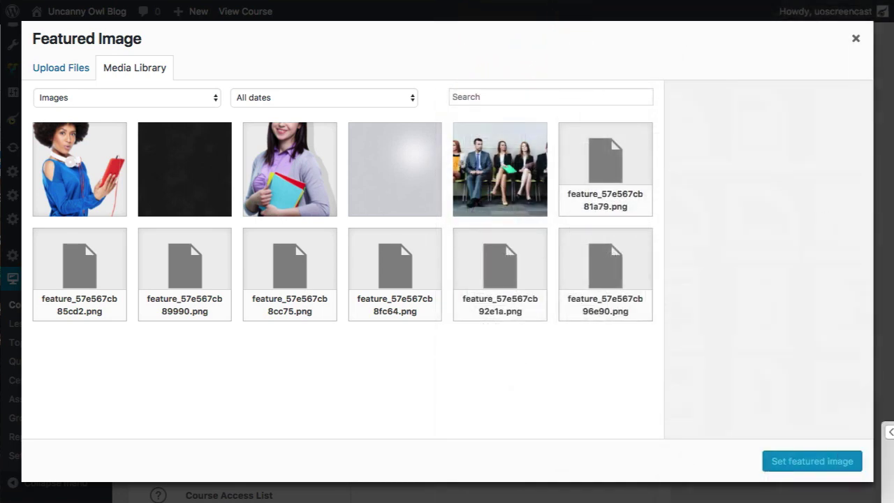
# Upload the supply/demand photo and set it as the course's featured image.
pyautogui.moveTo(883, 461); pyautogui.dragTo(379, 277)
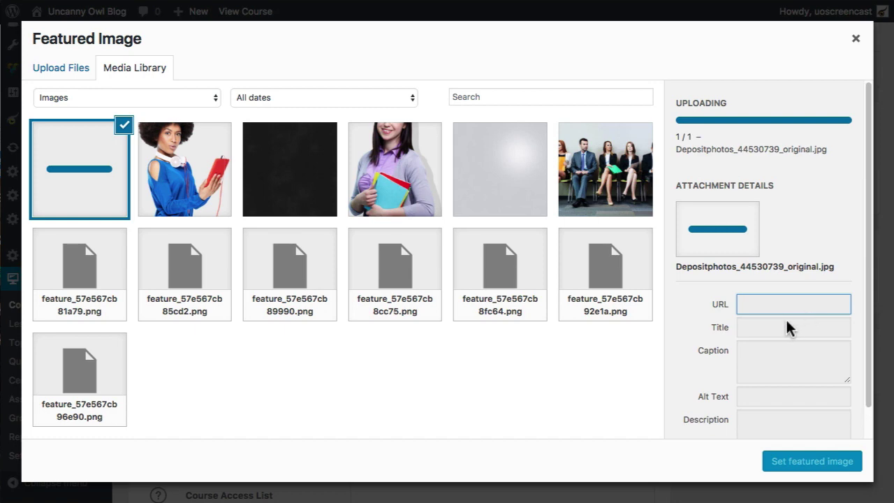
pyautogui.click(771, 396)
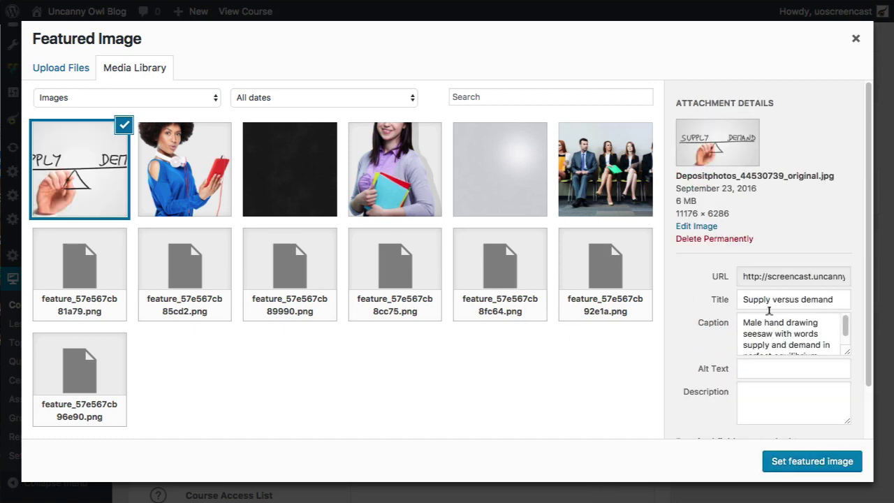
pyautogui.scroll(-2, 768, 321)
pyautogui.scroll(-2, 841, 333)
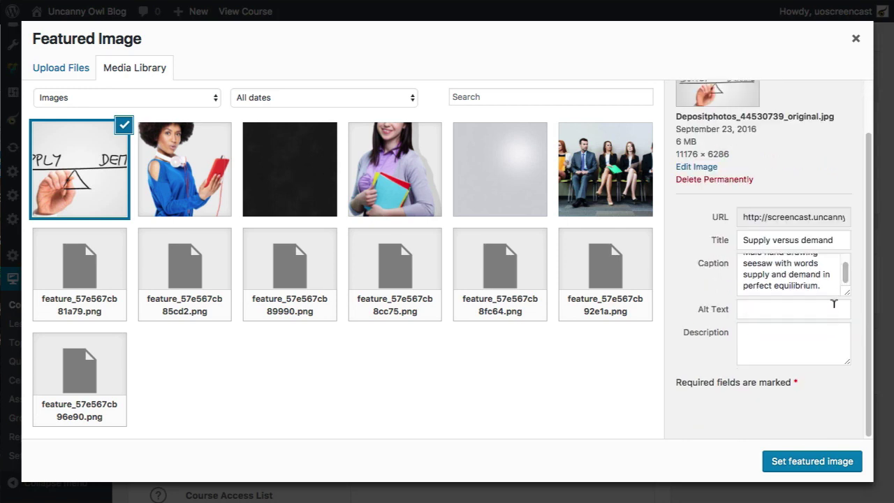
pyautogui.click(788, 240)
pyautogui.click(788, 275)
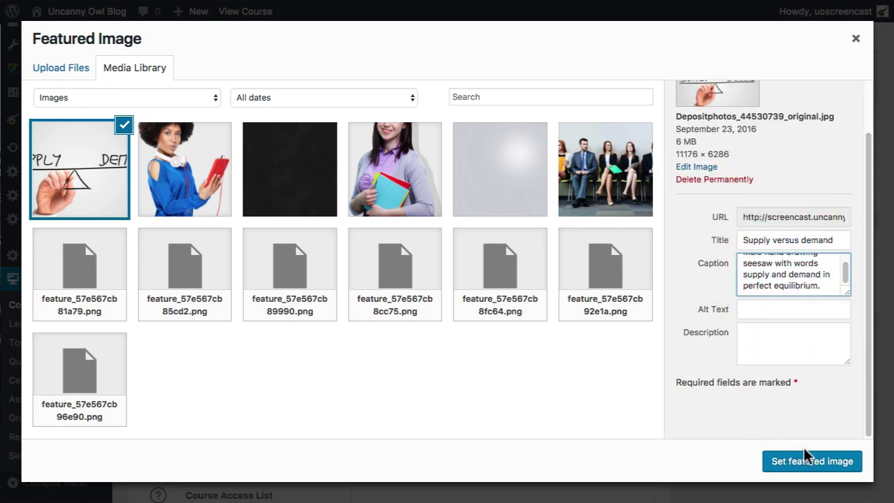
pyautogui.click(767, 304)
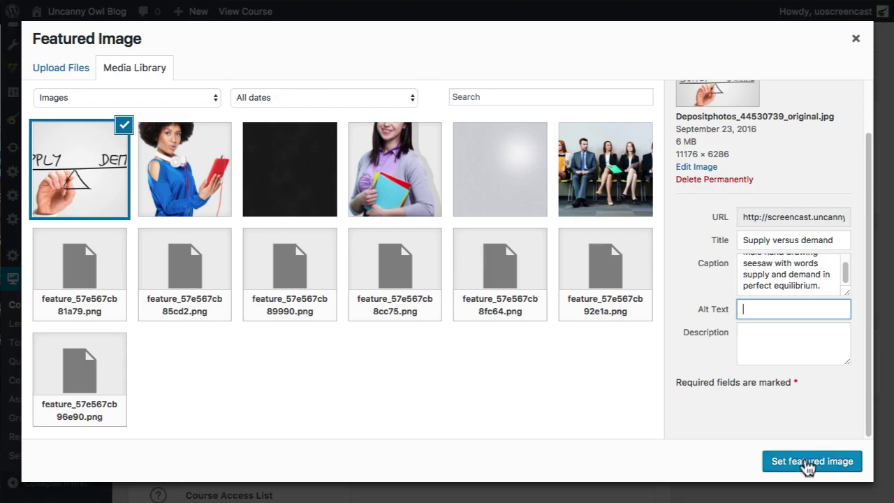
pyautogui.click(801, 461)
# Update the course, then go to the LearnDash lessons list to add a lesson.
pyautogui.scroll(3, 635, 279)
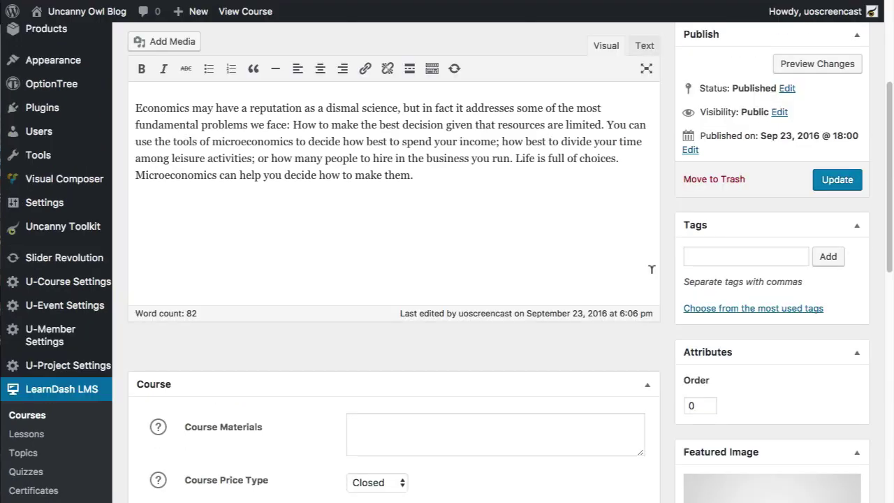
pyautogui.click(825, 183)
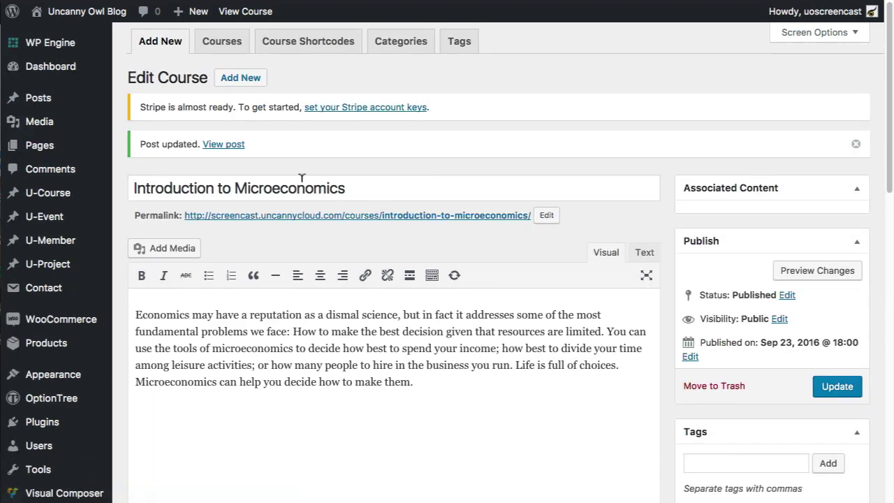
pyautogui.scroll(-10, 126, 279)
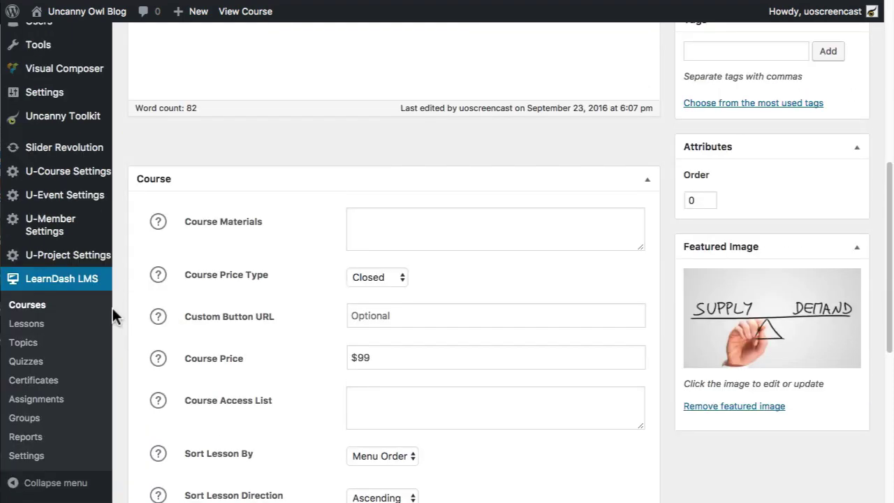
pyautogui.click(34, 331)
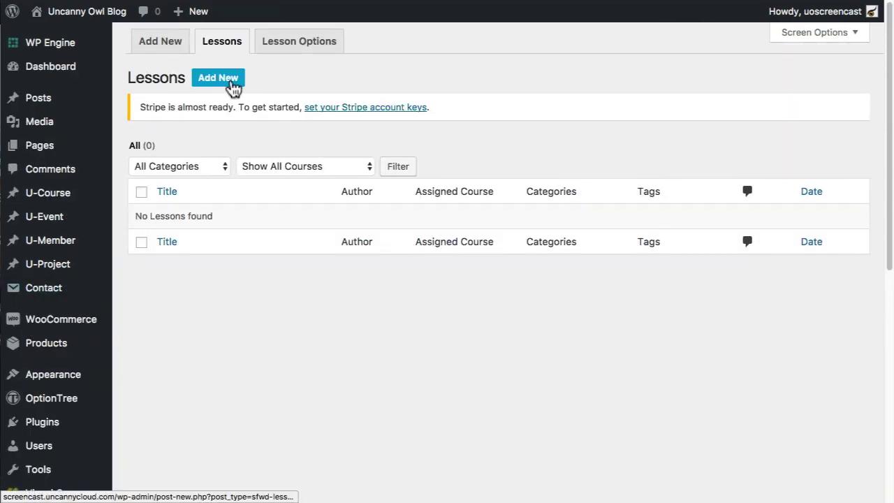
pyautogui.click(233, 86)
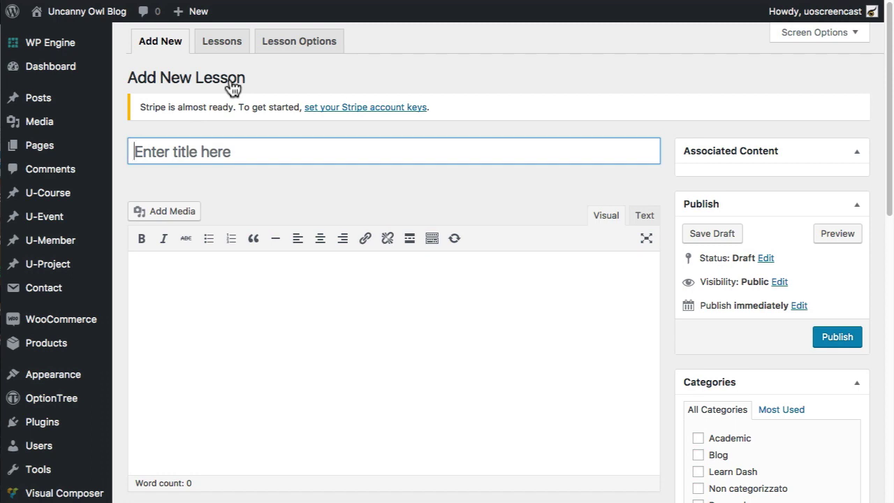
# Title the new lesson 'Unit 1: Supply and Demand' and let the draft save.
pyautogui.click(305, 292)
pyautogui.click(309, 140)
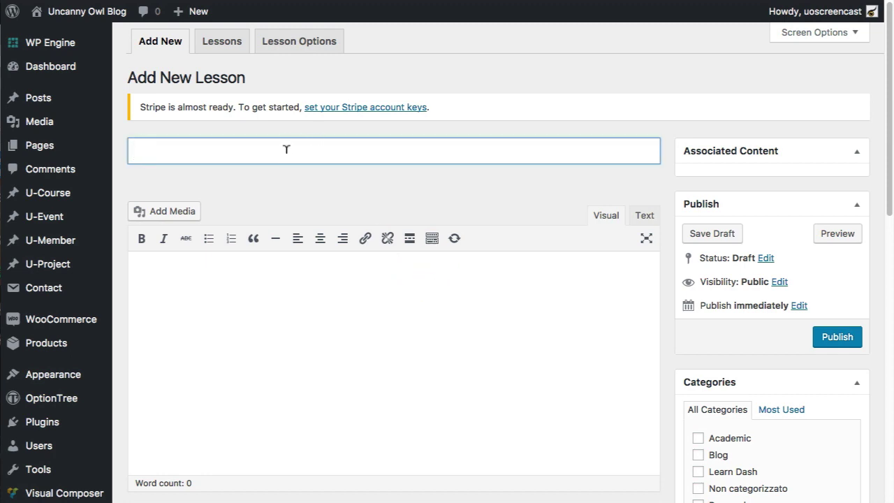
pyautogui.write('Unit 1: Supply and Demand')
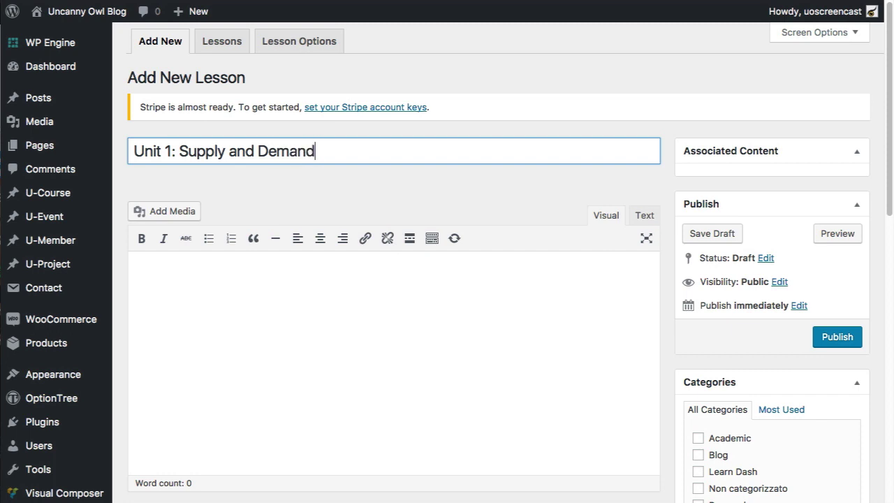
pyautogui.press('Tab')
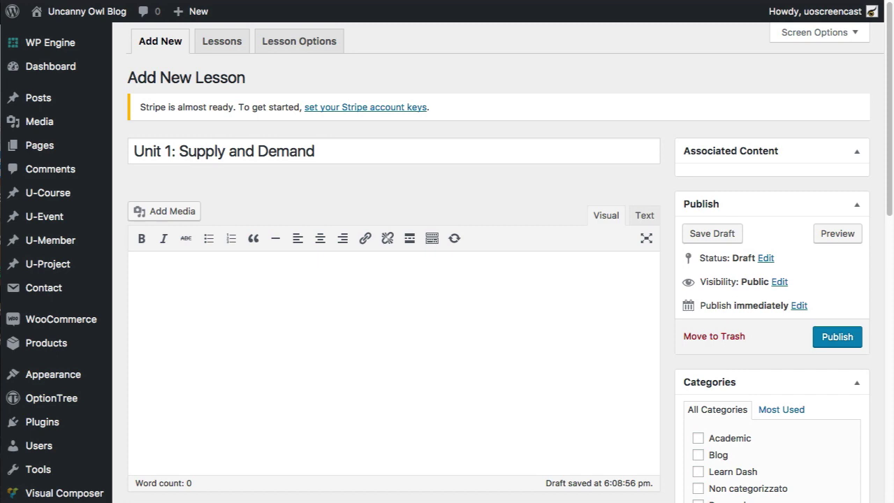
pyautogui.click(188, 278)
# Paste the economics intro paragraph, then embed the MIT Principles of Microeconomics lecture video below.
pyautogui.write('Economics may have a reputation as a dismal science, but in fact it addresses some of the most fundamental problems we face: How to make the best decision given that resources are limited. You can use the tools of microeconomics to decide how best to spend your income; how best to divide your time among leisure activities; or how many people to hire in the business you run. Life is full of choices. Microeconomics can help you decide how to make them.')
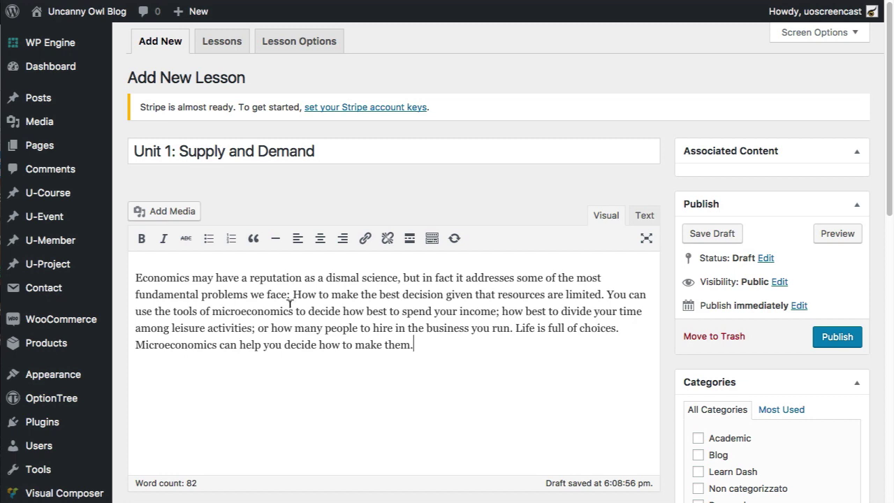
pyautogui.press('Return')
pyautogui.write('https://www.youtube.com/watch?v=Vss3nofHpZI')
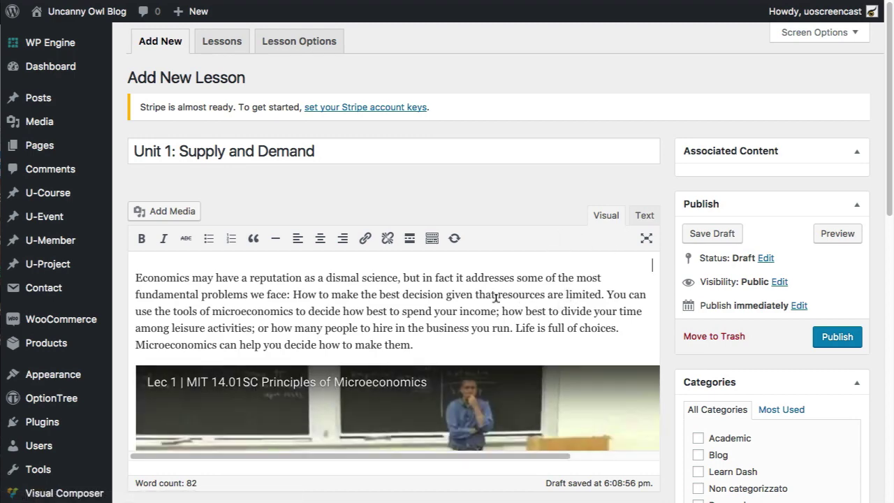
pyautogui.scroll(-3, 491, 314)
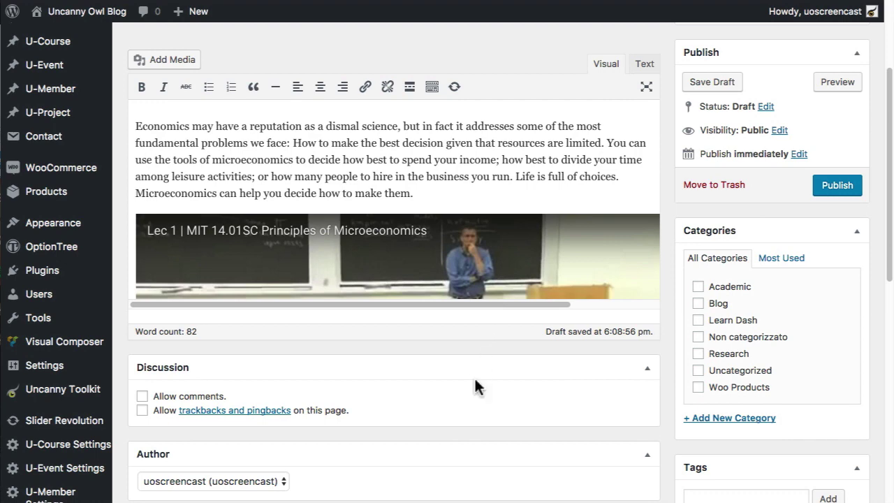
pyautogui.scroll(-2, 474, 383)
pyautogui.scroll(3, 474, 381)
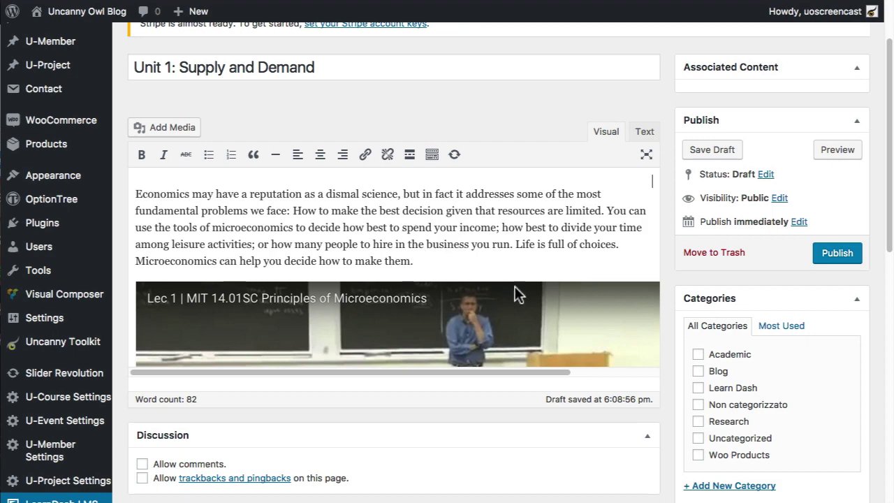
pyautogui.scroll(-3, 520, 307)
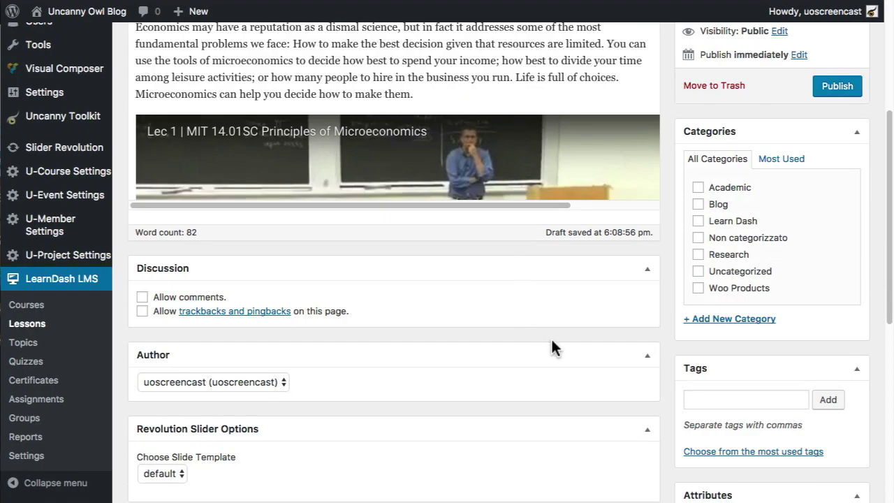
pyautogui.scroll(5, 551, 342)
# Hide Discussion, Author, Featured Image, Categories and Revolution Slider Options boxes in the lesson editor.
pyautogui.click(831, 32)
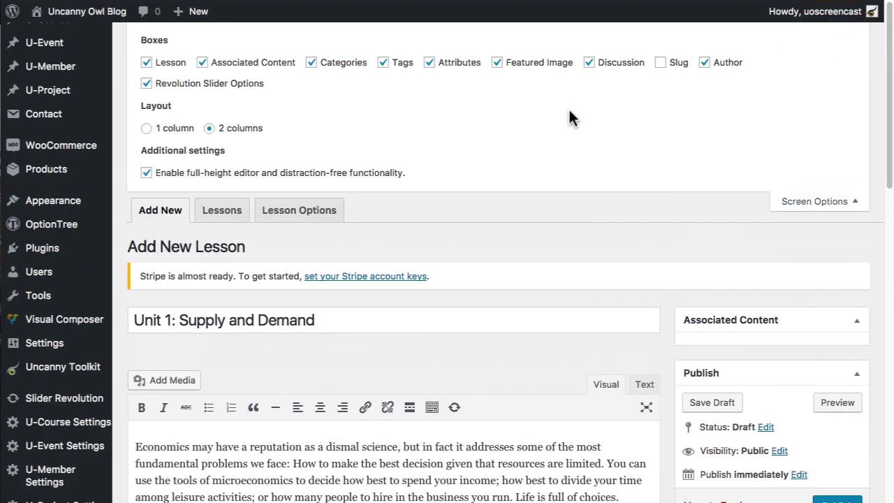
pyautogui.click(604, 70)
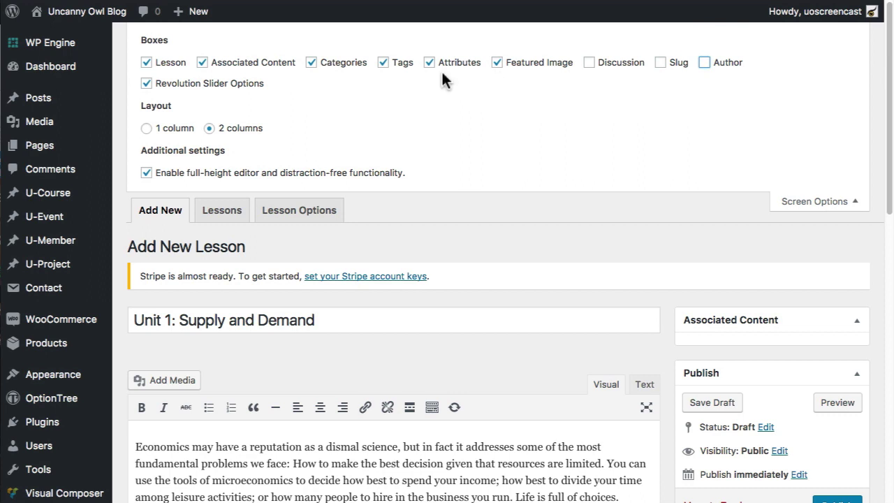
pyautogui.click(497, 63)
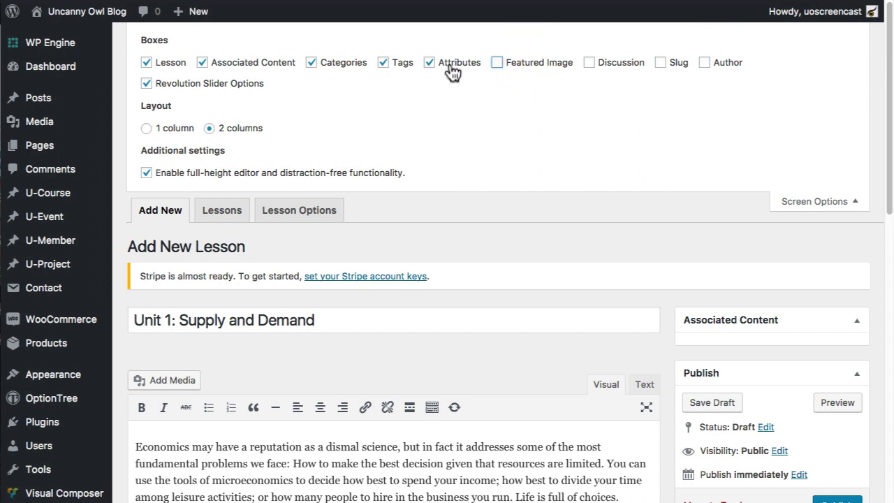
pyautogui.click(334, 64)
pyautogui.click(335, 66)
pyautogui.click(335, 66)
pyautogui.click(225, 88)
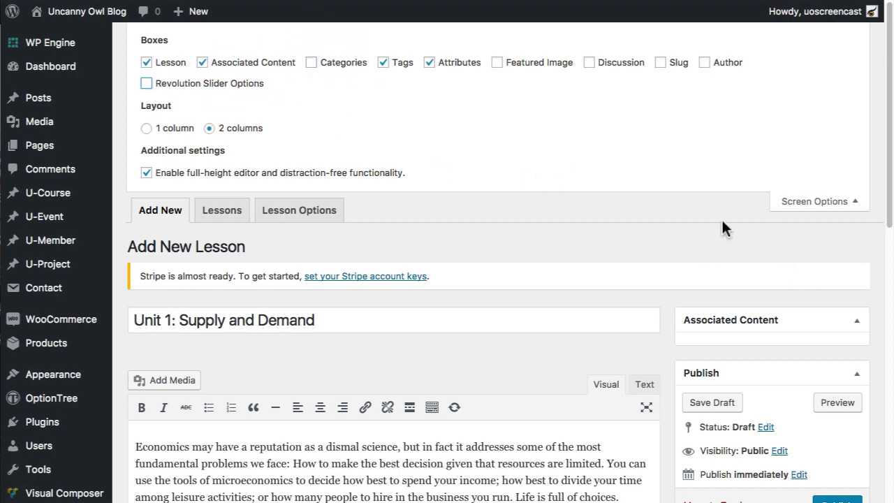
pyautogui.click(816, 202)
pyautogui.scroll(-1, 559, 206)
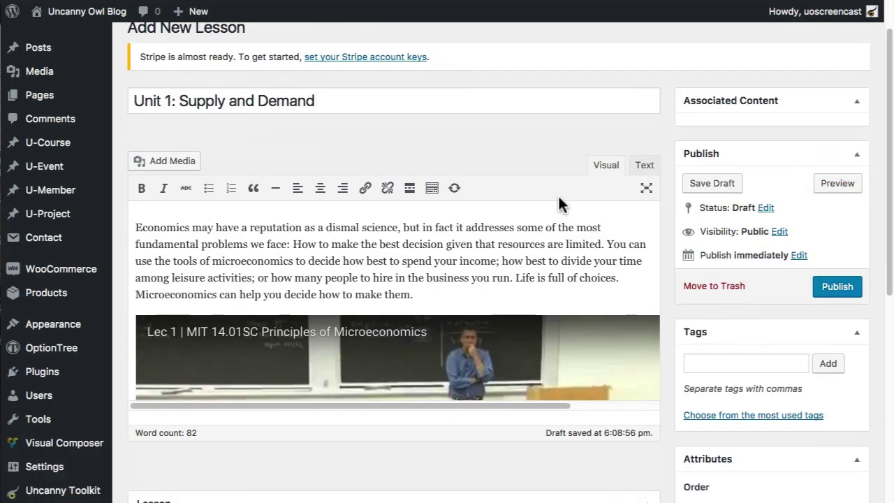
# Assign the lesson to the Introduction to Microeconomics course.
pyautogui.scroll(-5, 592, 341)
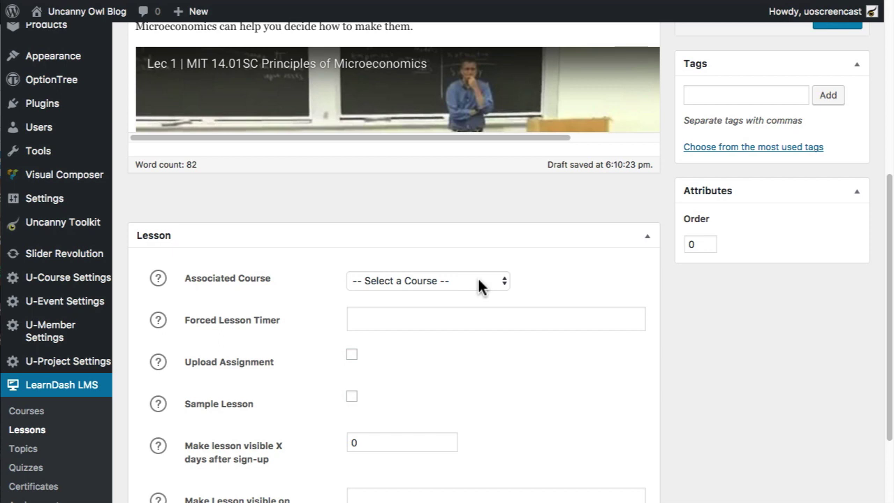
pyautogui.click(477, 279)
pyautogui.click(473, 293)
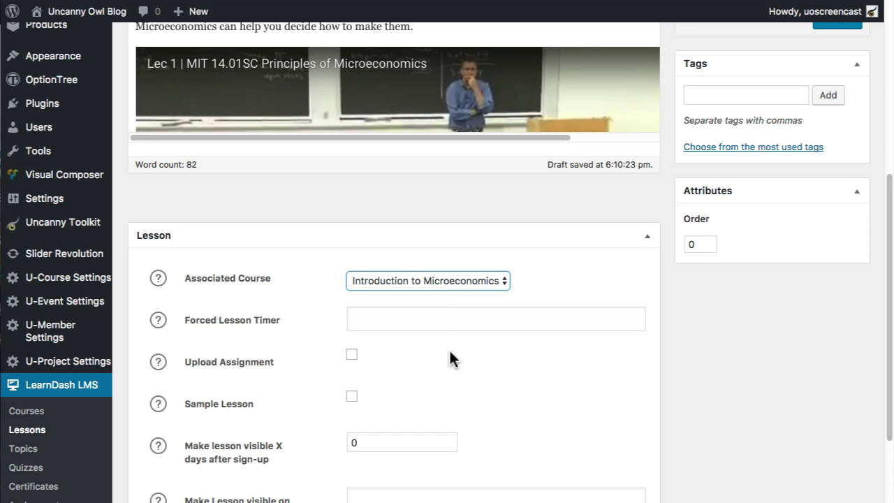
# Set the lesson order to 10 and publish Unit 1: Supply and Demand.
pyautogui.scroll(-2, 451, 358)
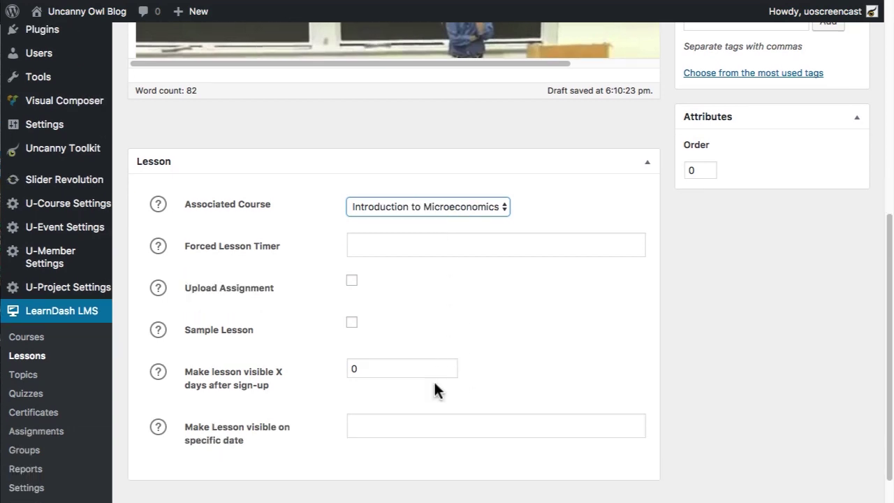
pyautogui.scroll(4, 618, 415)
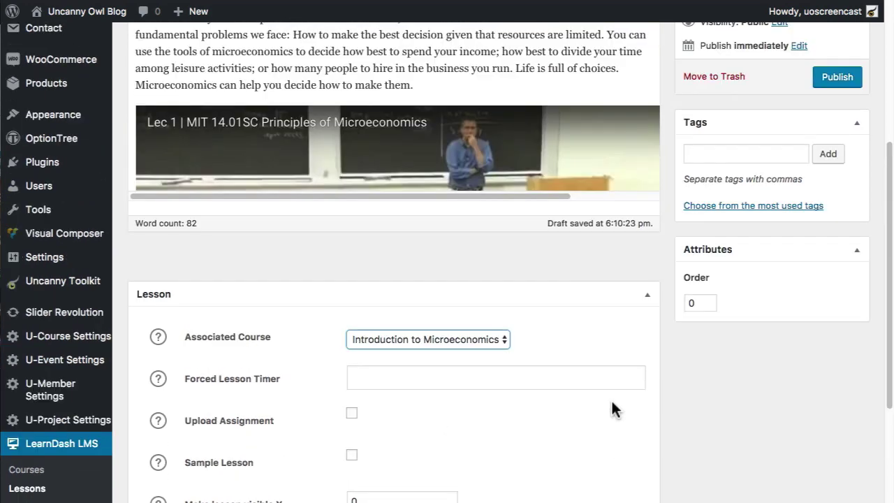
pyautogui.doubleClick(694, 302)
pyautogui.click(654, 298)
pyautogui.write('10')
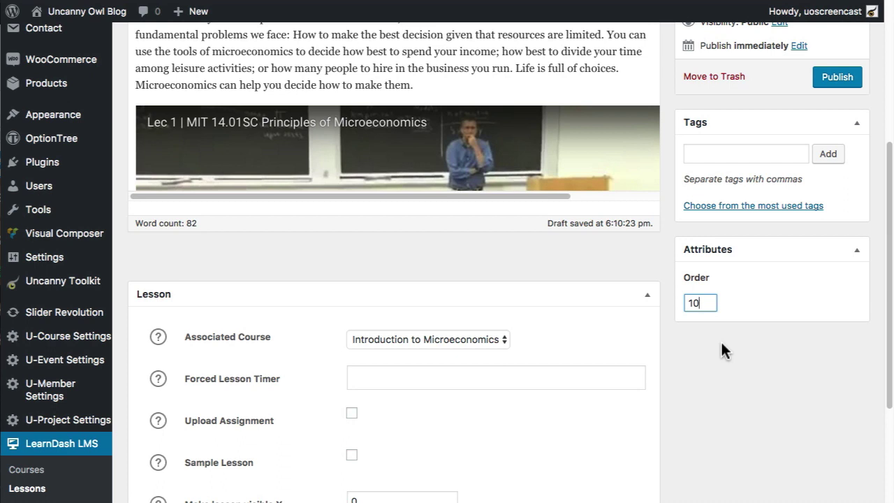
pyautogui.scroll(5, 678, 256)
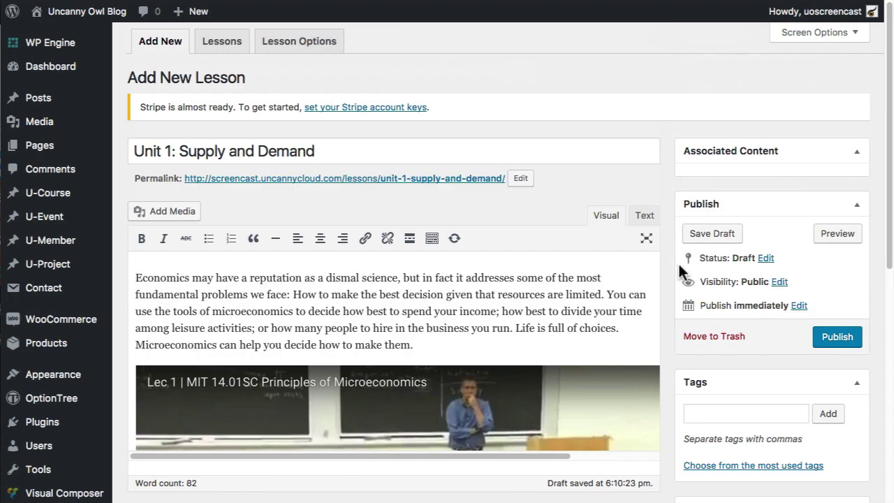
pyautogui.click(837, 340)
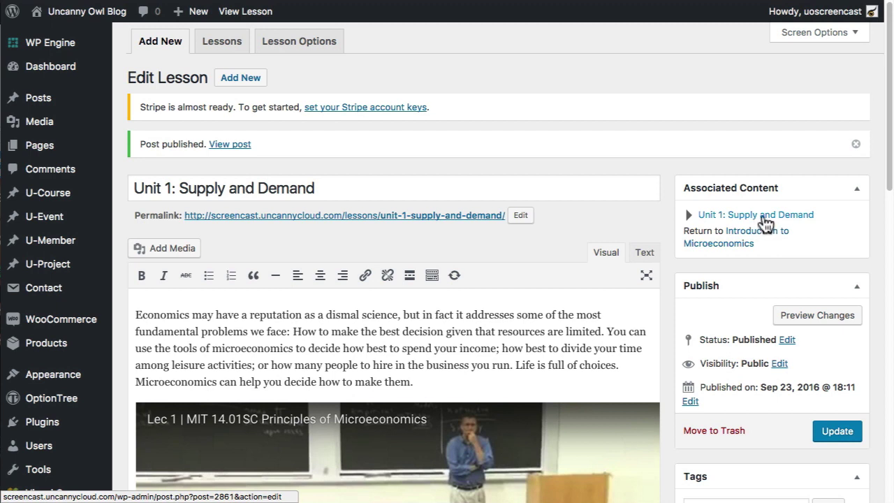
# Start a new lesson titled 'Supply and Demand Quiz', leaving its body empty.
pyautogui.click(239, 81)
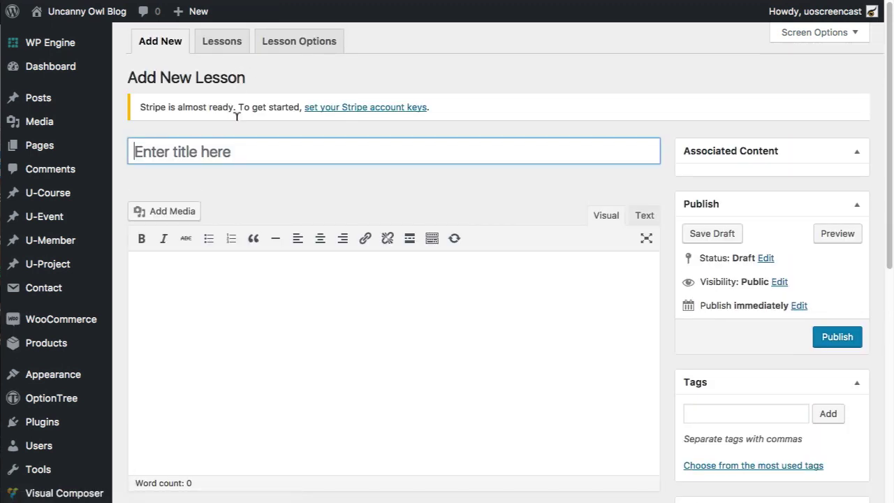
pyautogui.click(243, 151)
pyautogui.write('Su')
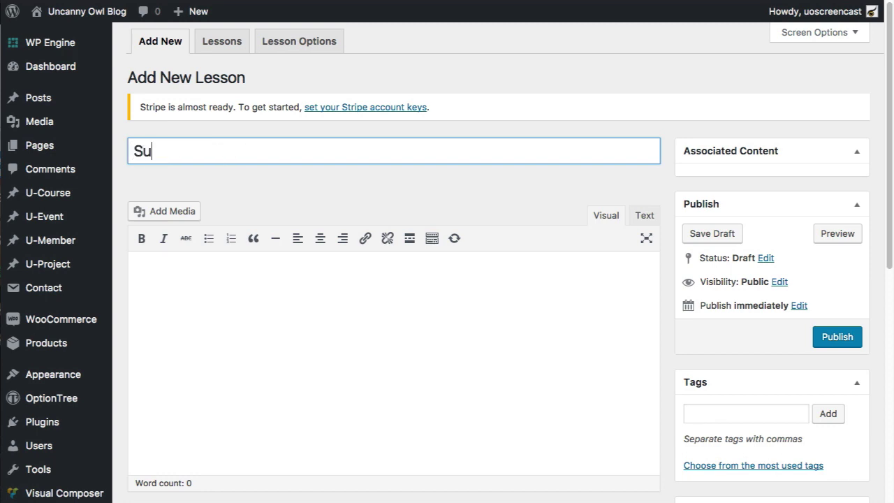
pyautogui.write('pply and Demand Quiz')
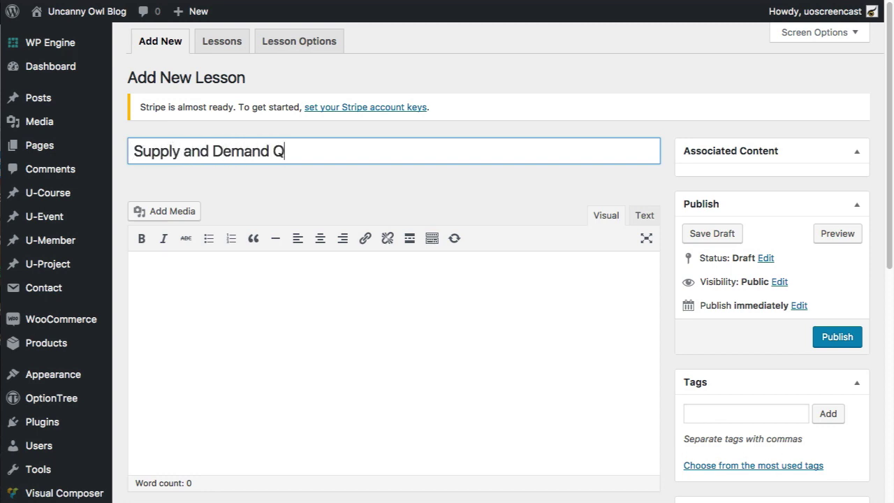
pyautogui.click(325, 305)
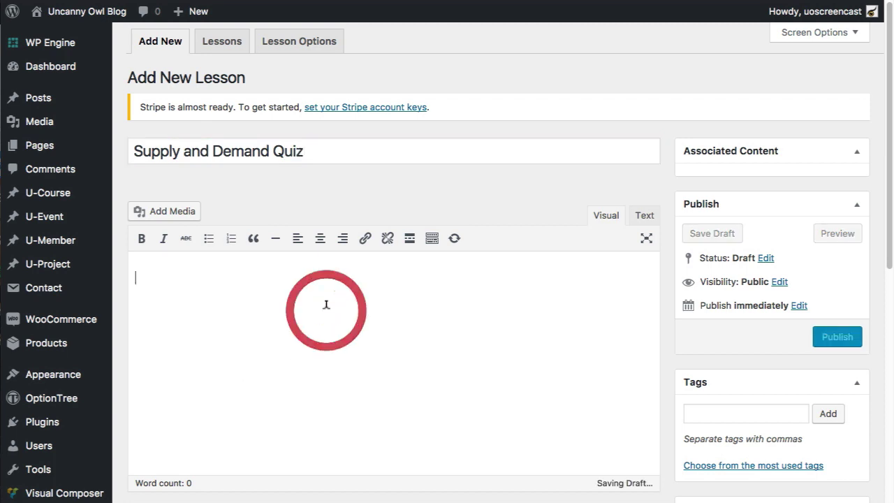
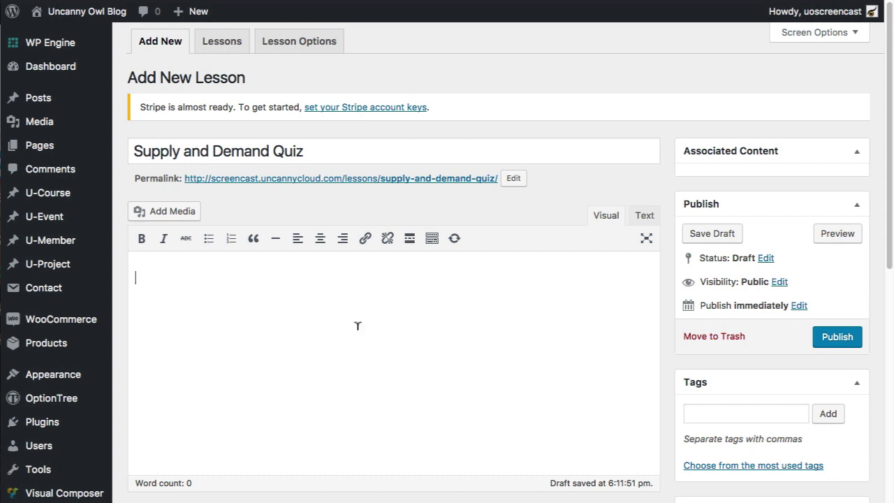
# Write the lesson description: final unit quiz, about 10 minutes, 50 questions, 80% or higher to pass.
pyautogui.write('This is the final unit quiz ')
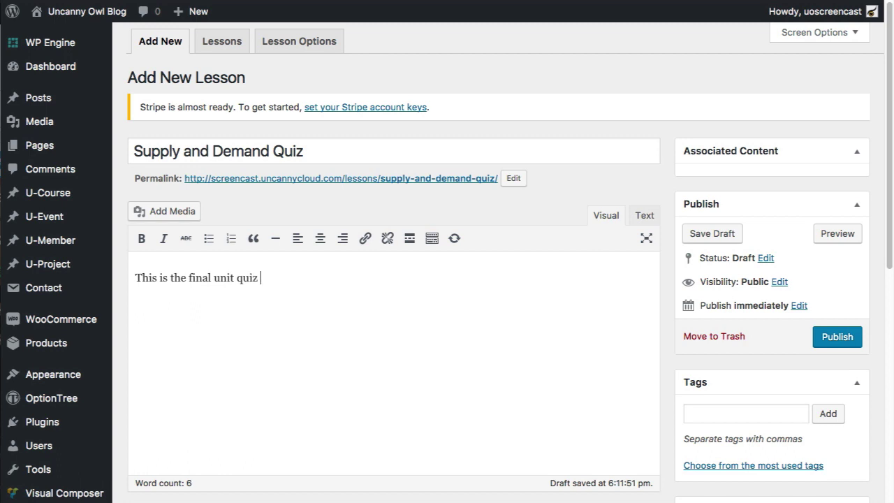
pyautogui.write(' It will take approximately 10 minutes to complete and consists of 50 ')
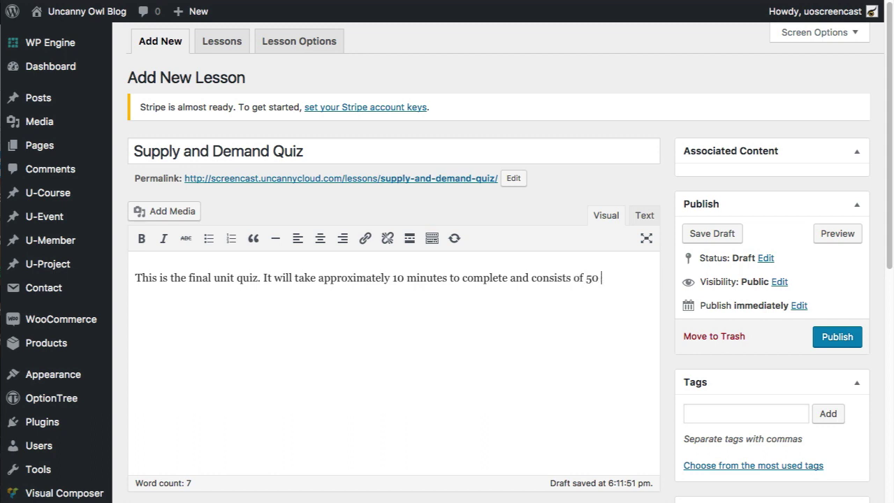
pyautogui.write('questions. A score of 80% of')
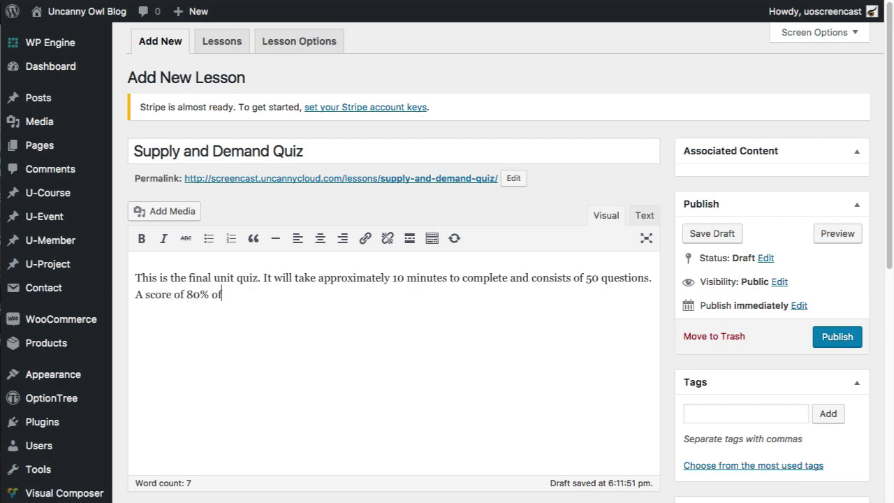
pyautogui.press('BackSpace')
pyautogui.write('r higher is')
pyautogui.write(' required to ap')
pyautogui.press('BackSpace')
pyautogui.press('BackSpace')
pyautogui.write('pa')
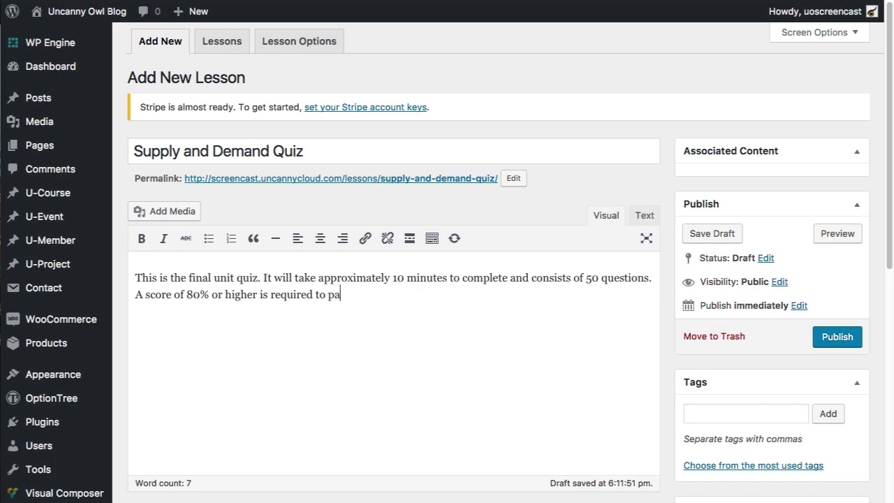
pyautogui.write('ss.')
pyautogui.scroll(-2, 415, 356)
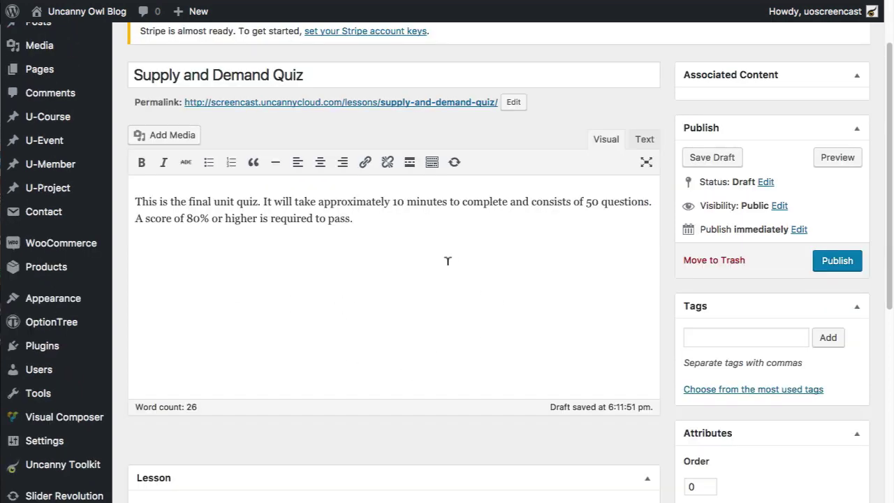
pyautogui.scroll(-1, 447, 260)
# Set the lesson order to 20 and associate it with the Introduction to Microeconomics course.
pyautogui.moveTo(699, 433); pyautogui.dragTo(676, 440)
pyautogui.write('20')
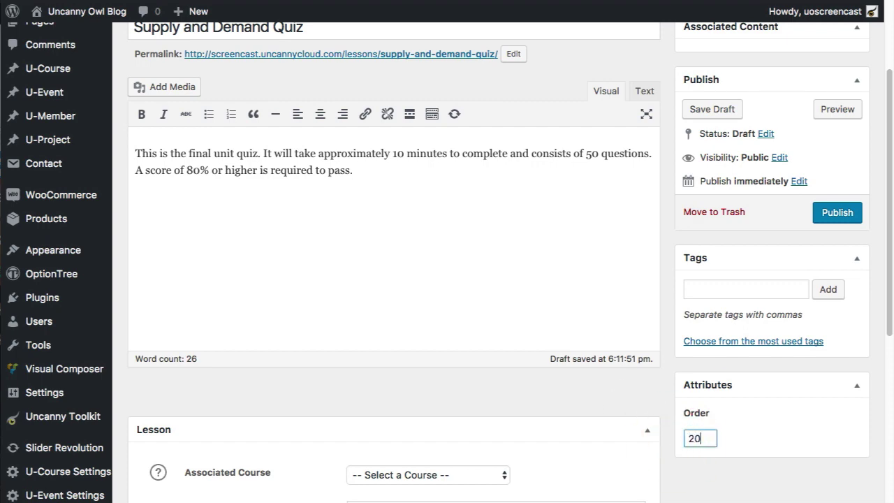
pyautogui.scroll(-4, 451, 343)
pyautogui.click(466, 258)
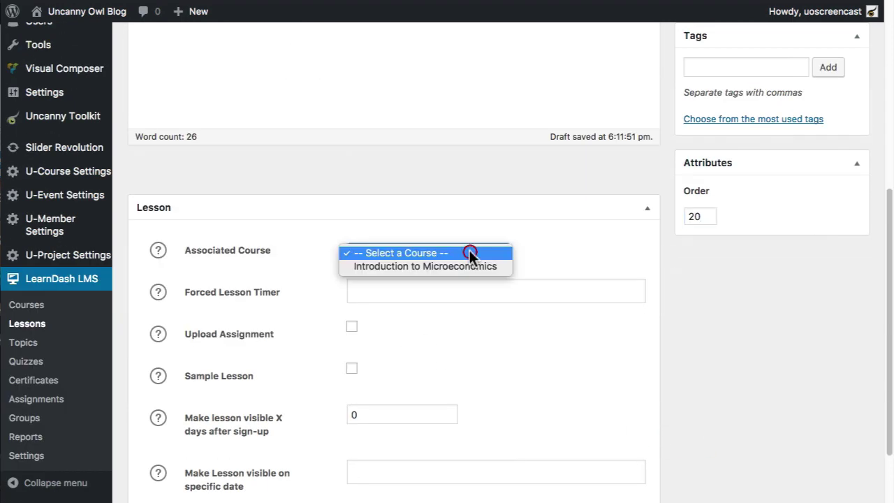
pyautogui.click(470, 269)
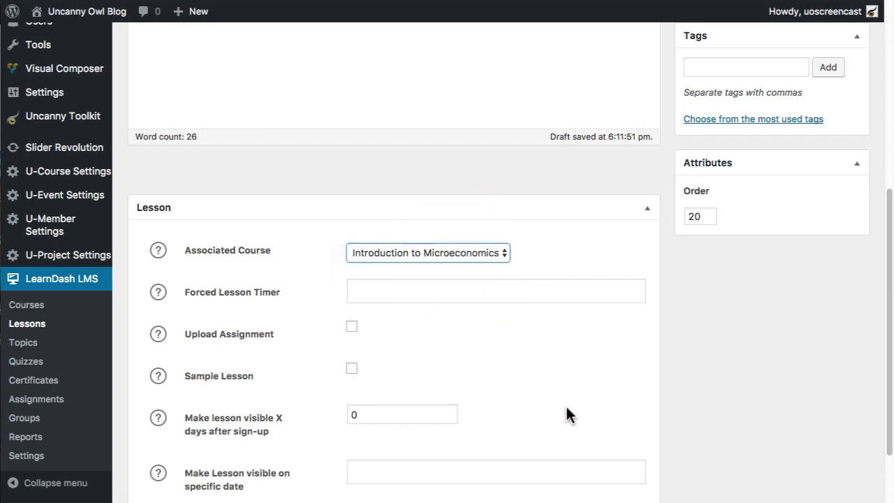
# Publish the Supply and Demand Quiz lesson.
pyautogui.scroll(5, 557, 433)
pyautogui.scroll(2, 554, 426)
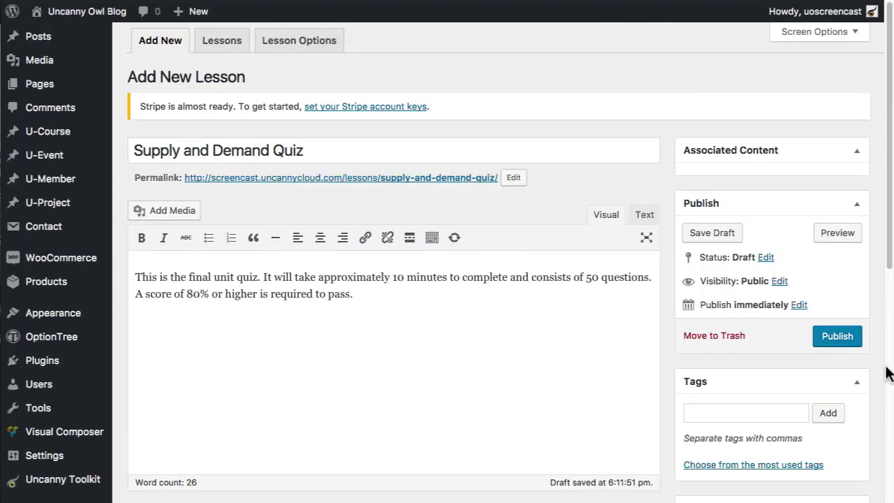
pyautogui.click(836, 337)
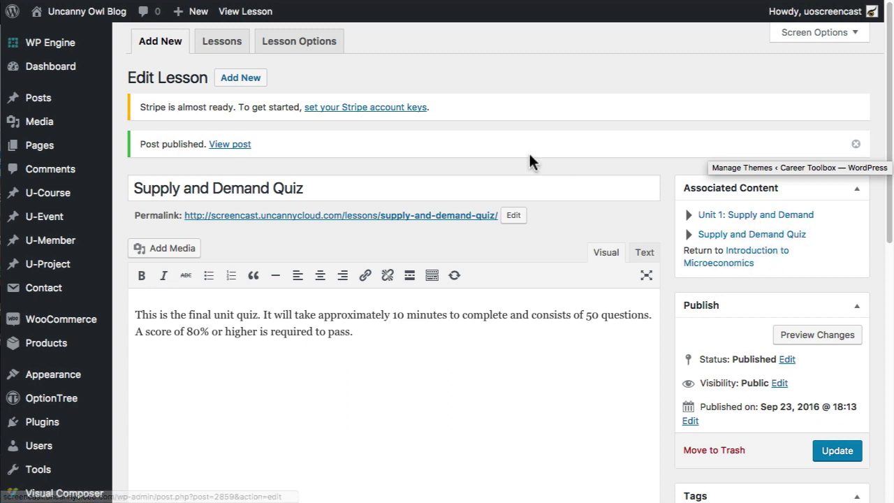
pyautogui.scroll(-3, 462, 375)
pyautogui.scroll(-5, 434, 350)
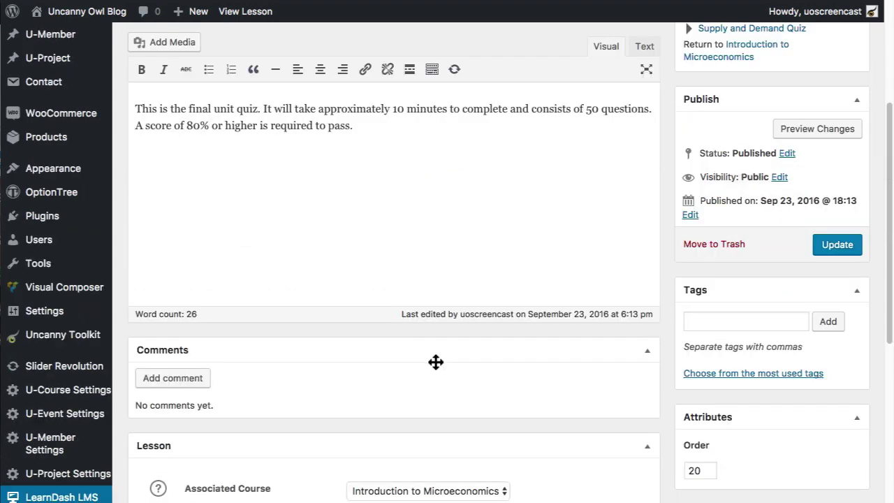
pyautogui.scroll(10, 722, 184)
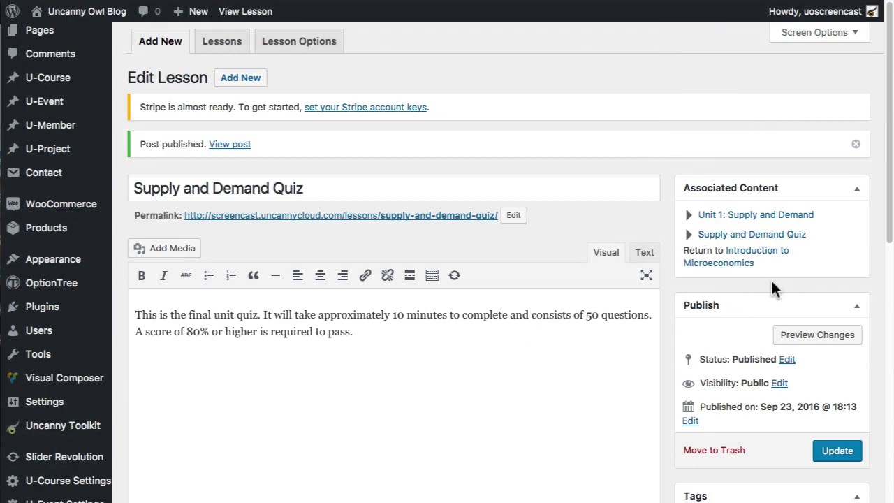
# Check the live Introduction to Microeconomics Course Content list, then open Unit 1: Supply and Demand.
pyautogui.click(750, 250)
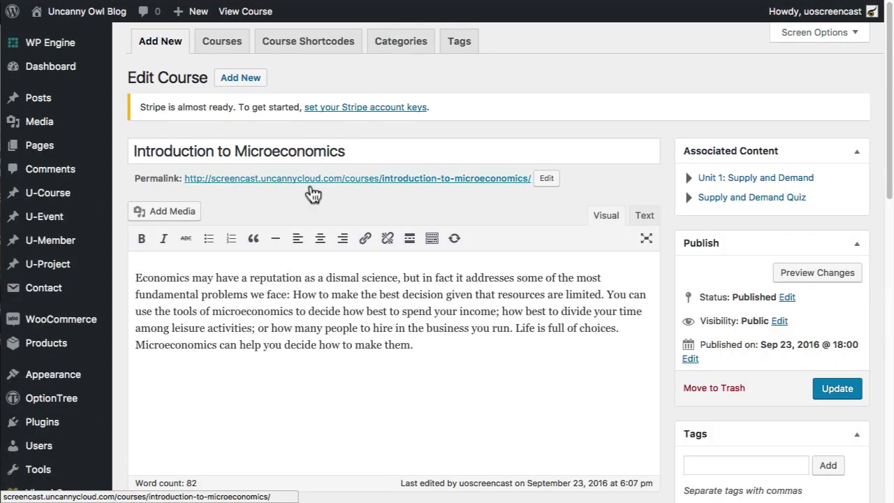
pyautogui.click(310, 183)
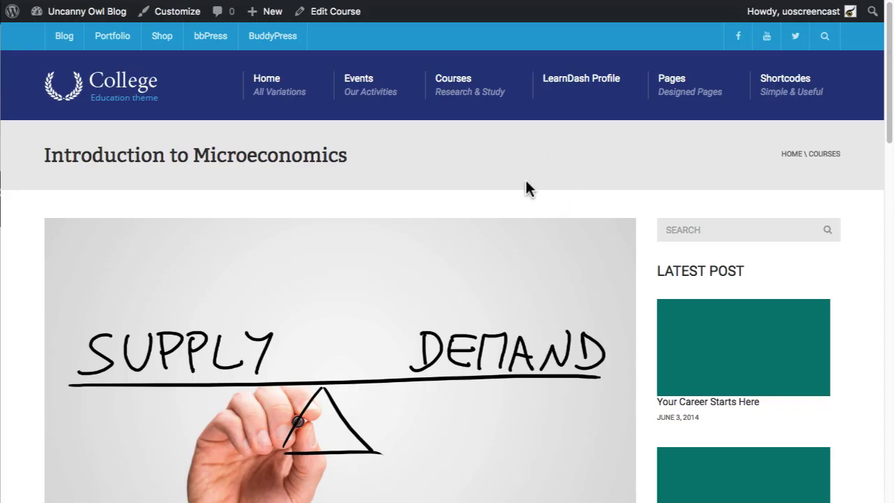
pyautogui.scroll(-5, 526, 181)
pyautogui.scroll(3, 190, 309)
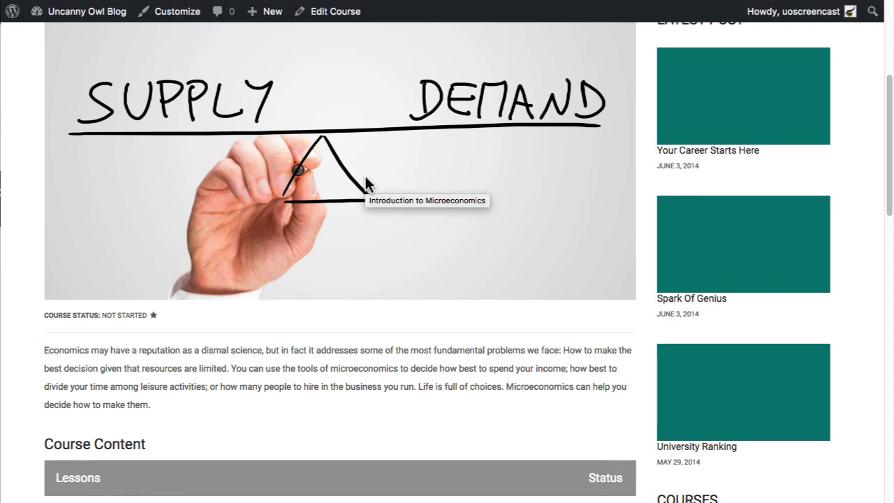
pyautogui.scroll(-4, 365, 180)
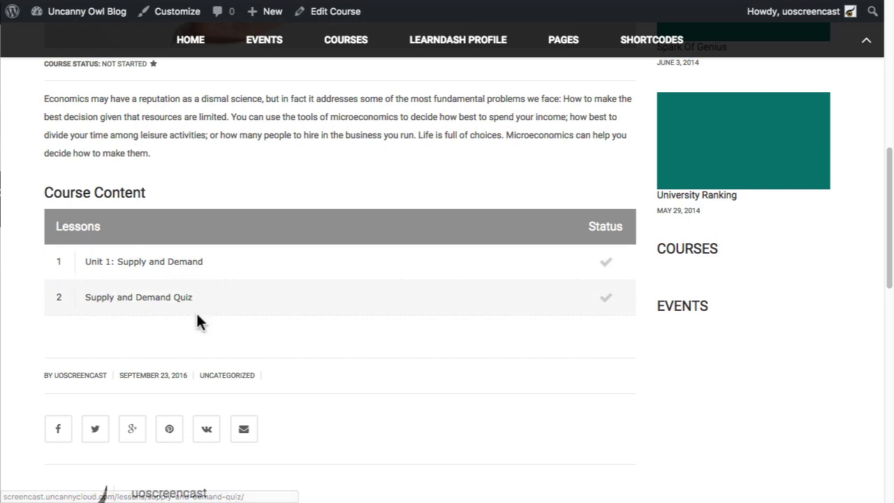
pyautogui.scroll(10, 353, 316)
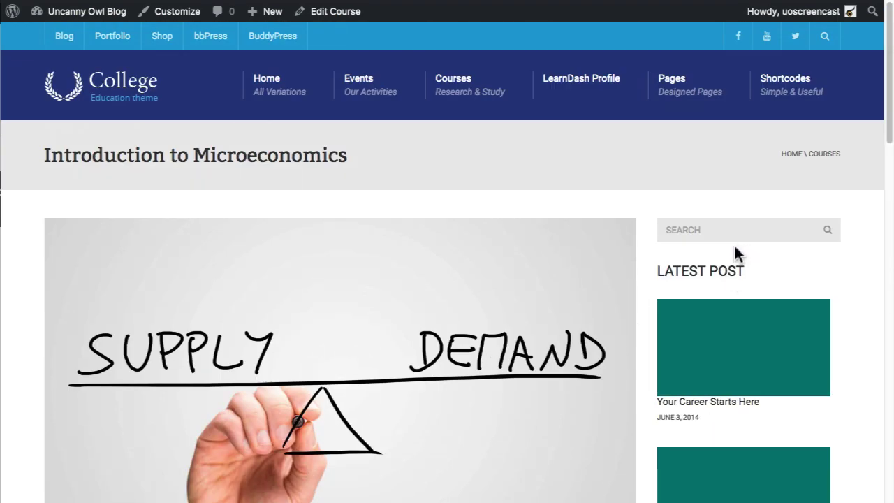
pyautogui.scroll(-4, 703, 257)
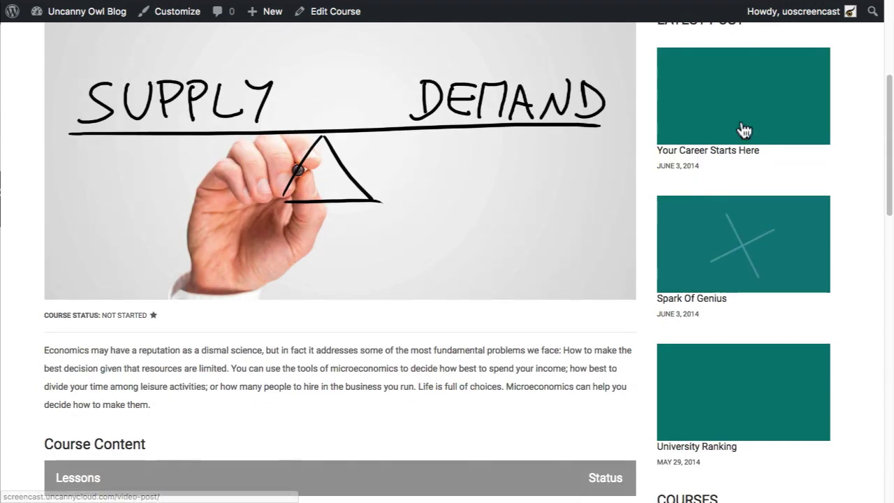
pyautogui.scroll(-9, 705, 288)
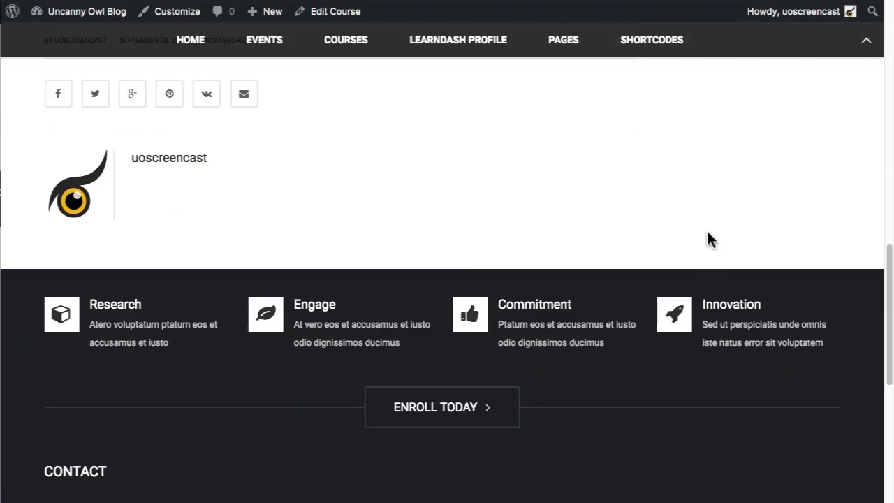
pyautogui.scroll(4, 707, 238)
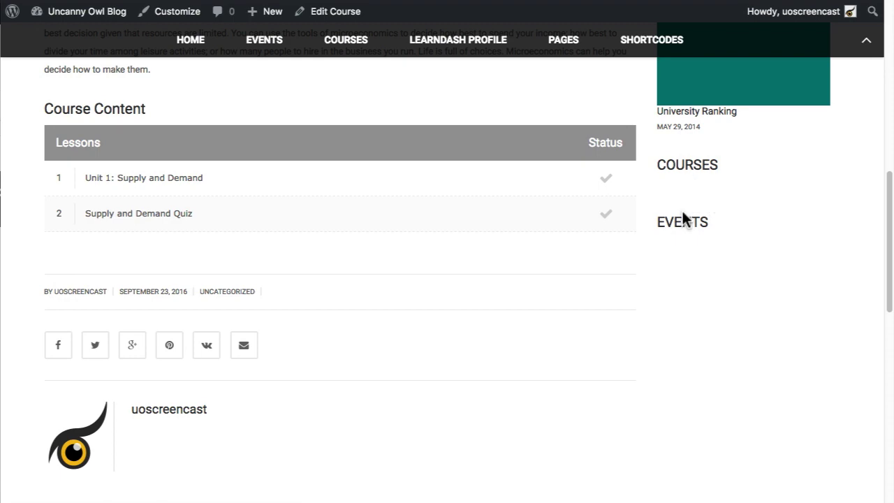
pyautogui.scroll(-1, 732, 204)
pyautogui.scroll(4, 722, 219)
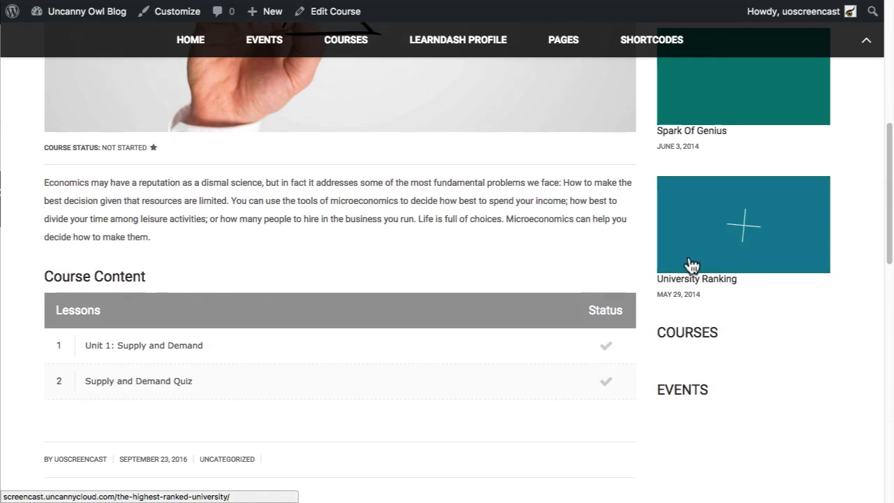
pyautogui.scroll(7, 384, 279)
pyautogui.scroll(-2, 379, 282)
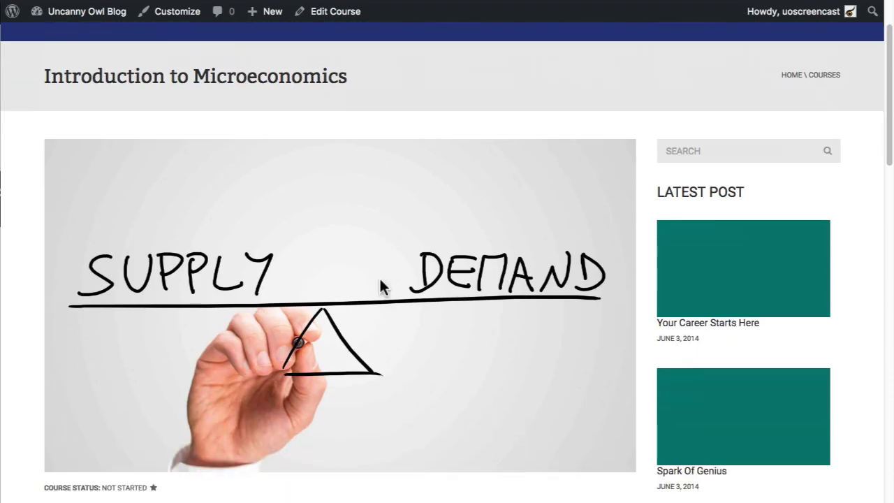
pyautogui.scroll(-3, 377, 284)
pyautogui.scroll(-4, 377, 282)
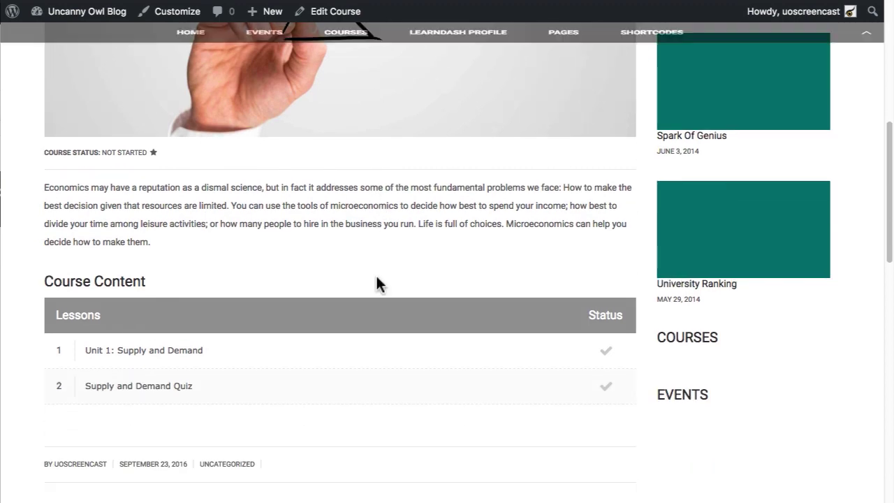
pyautogui.scroll(1, 375, 283)
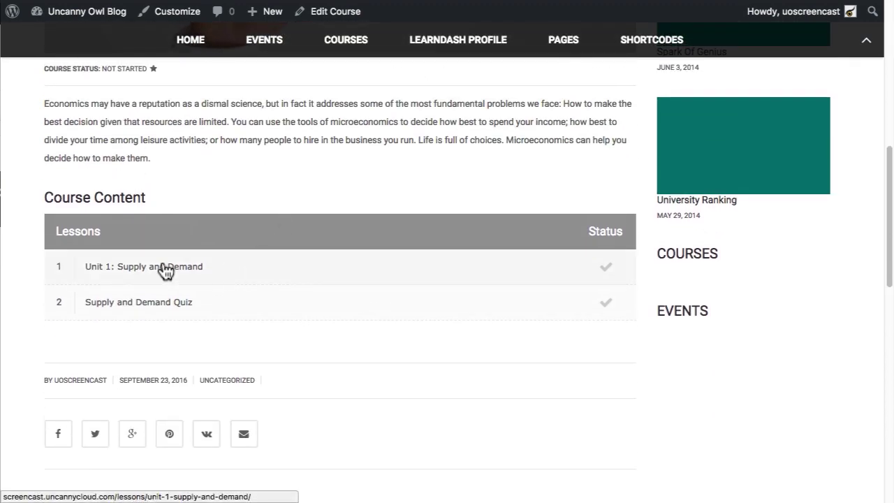
pyautogui.click(335, 280)
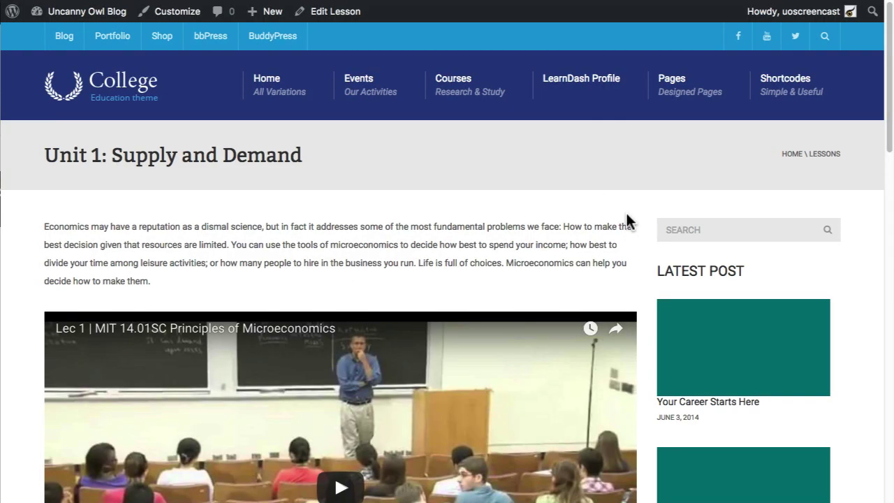
# Scroll through the Unit 1 lesson page, then return to the Introduction to Microeconomics course editor.
pyautogui.scroll(-2, 627, 237)
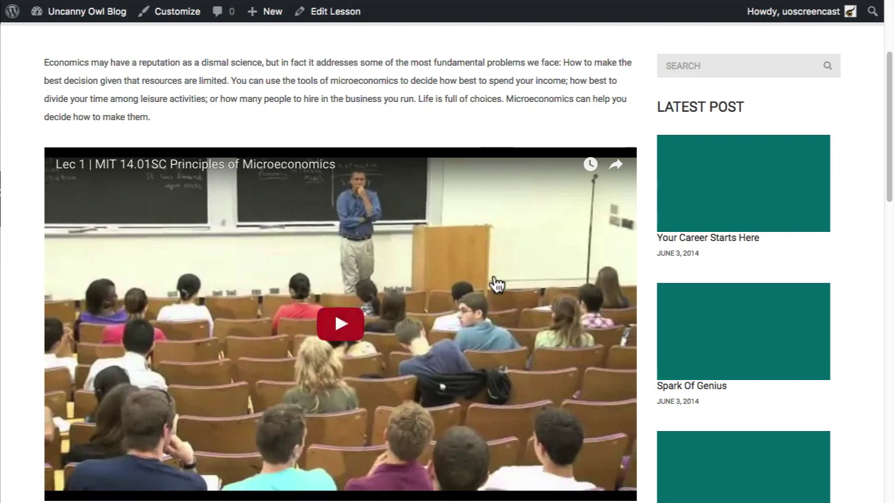
pyautogui.scroll(-1, 467, 262)
pyautogui.scroll(-1, 449, 300)
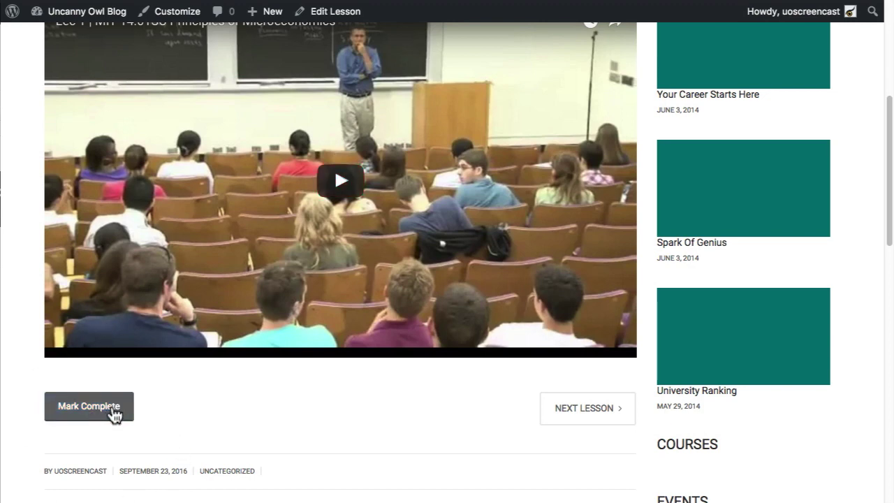
pyautogui.click(583, 422)
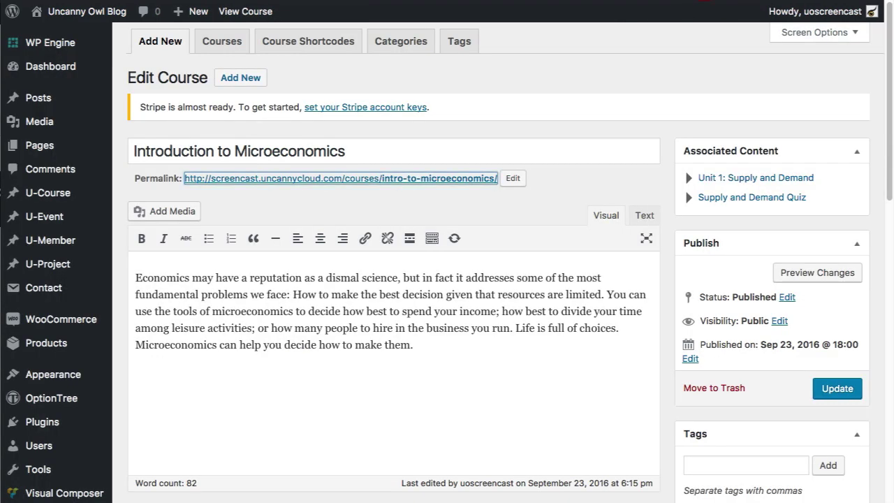
# Go to the LearnDash Quizzes list and start a new quiz.
pyautogui.scroll(-15, 117, 371)
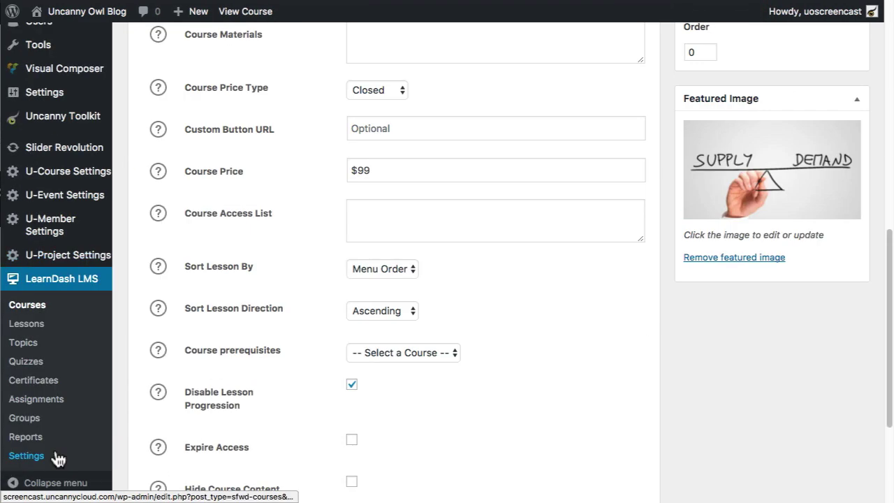
pyautogui.click(34, 368)
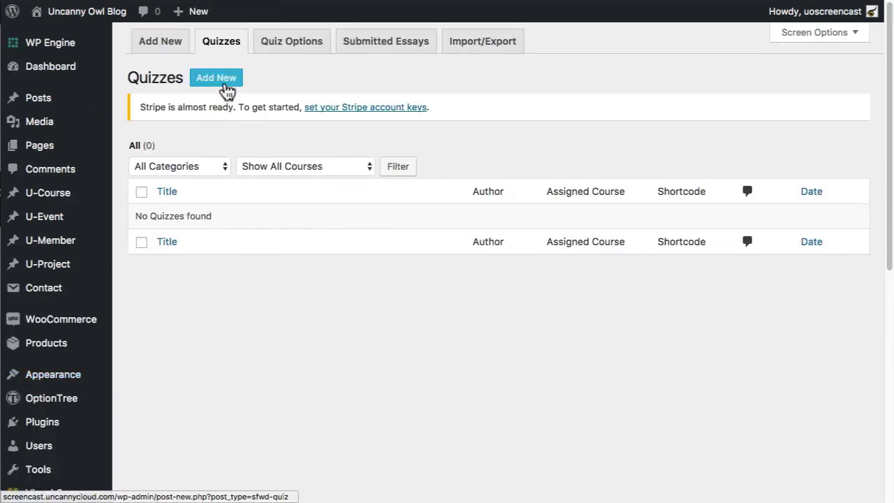
pyautogui.click(224, 87)
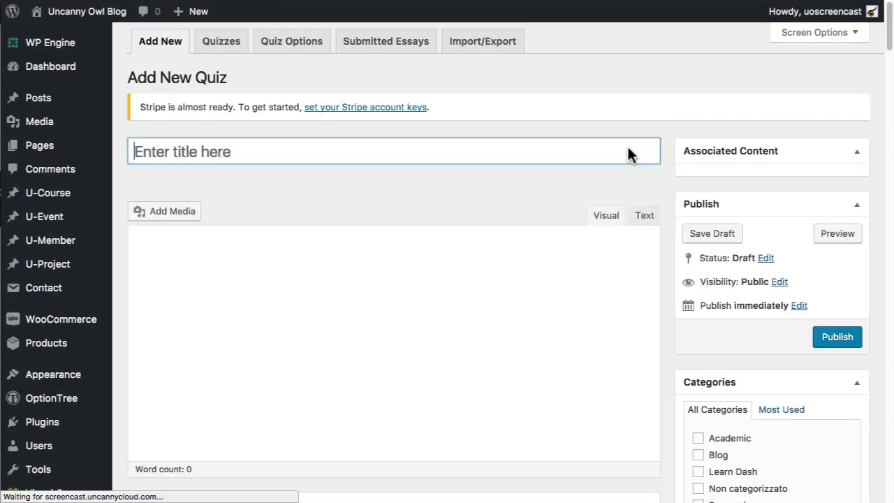
# Title the new quiz 'Supply & Demand' and let it auto-save as a draft.
pyautogui.click(237, 149)
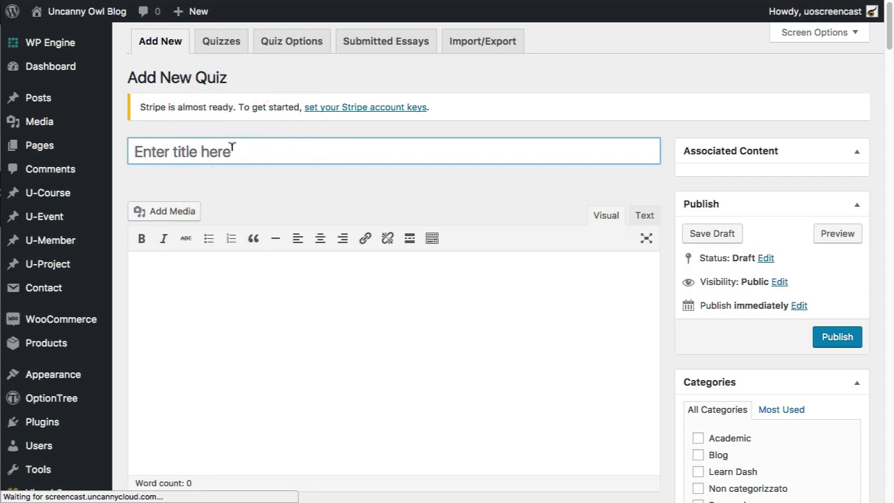
pyautogui.click(230, 148)
pyautogui.write('Supp')
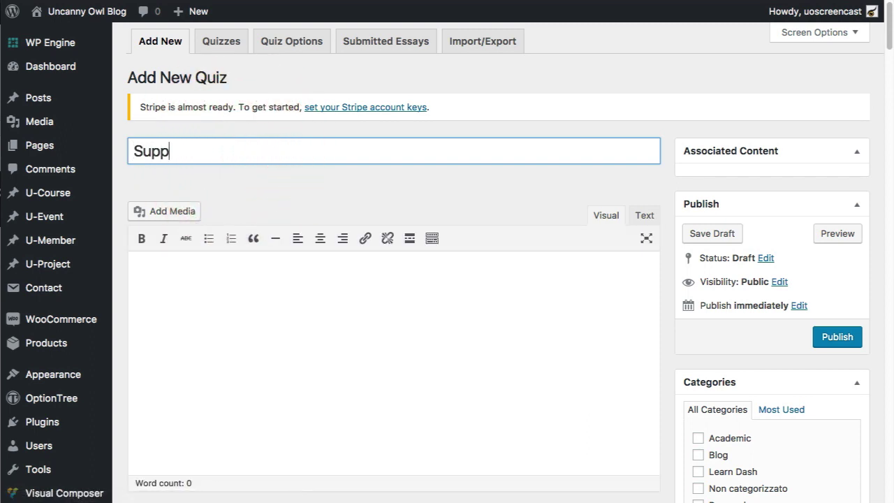
pyautogui.write('ly & Demand')
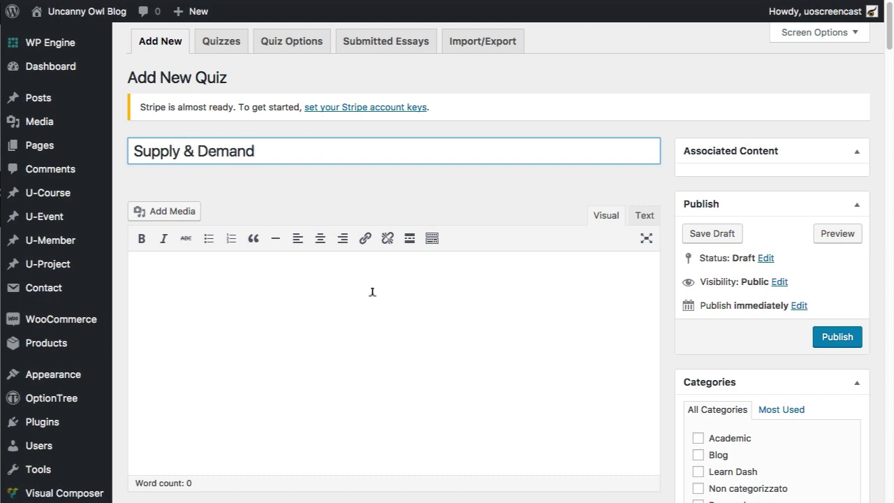
pyautogui.scroll(-1, 371, 294)
pyautogui.click(303, 263)
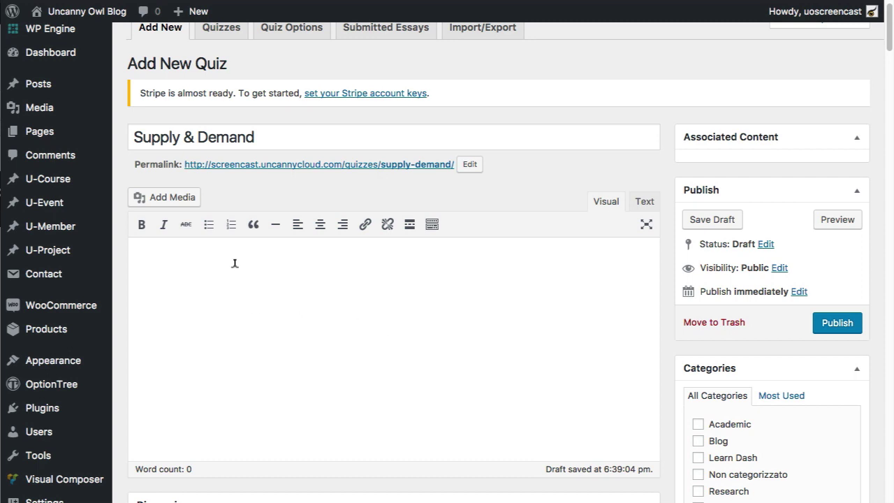
pyautogui.scroll(-3, 445, 260)
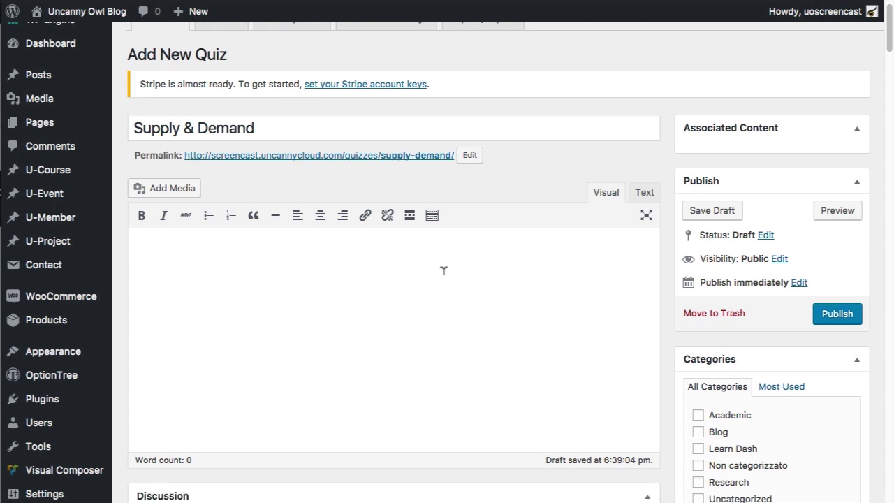
pyautogui.scroll(-10, 443, 255)
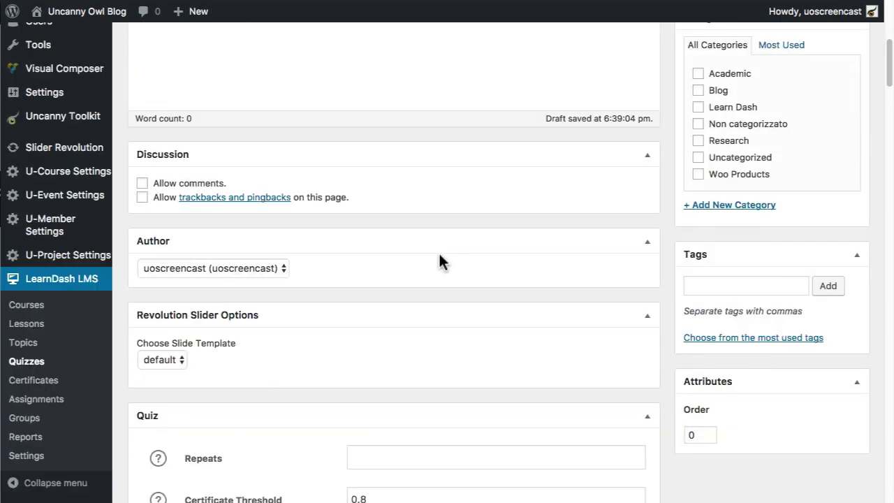
pyautogui.scroll(13, 443, 260)
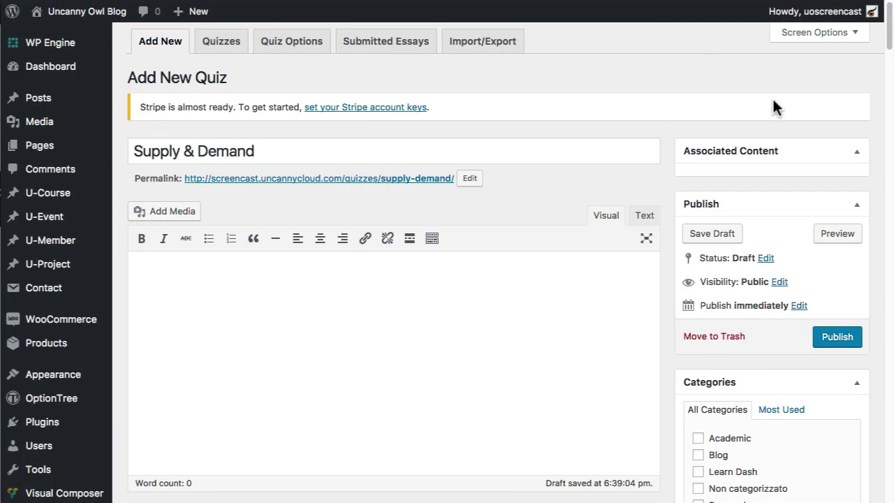
# Hide the Author, Revolution Slider Options, Discussion, Featured Image and Categories boxes in Screen Options.
pyautogui.click(814, 33)
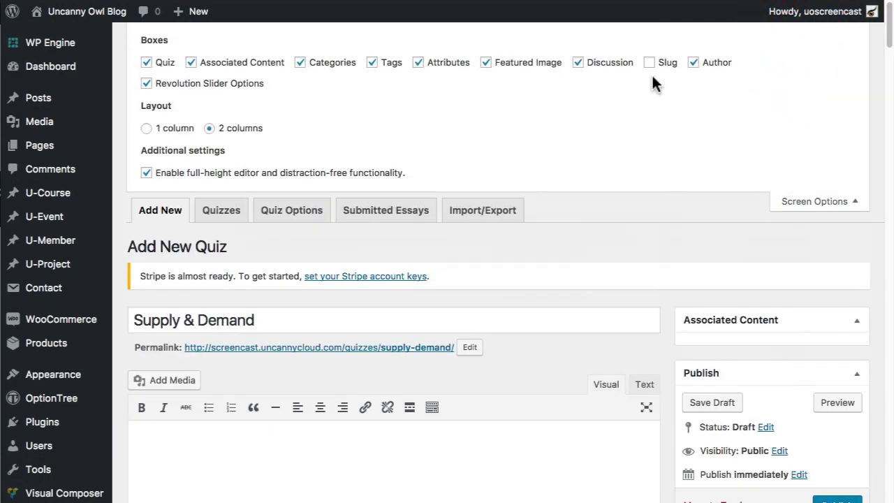
pyautogui.click(696, 63)
pyautogui.click(234, 84)
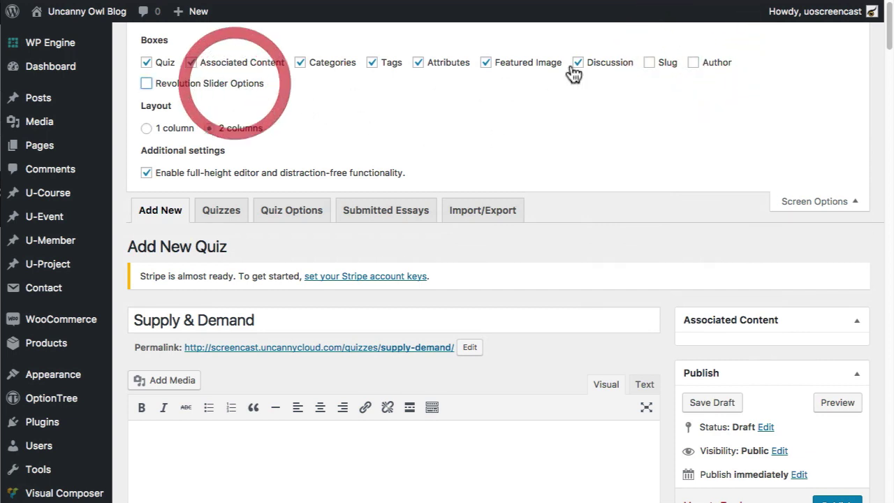
pyautogui.click(592, 63)
pyautogui.click(512, 64)
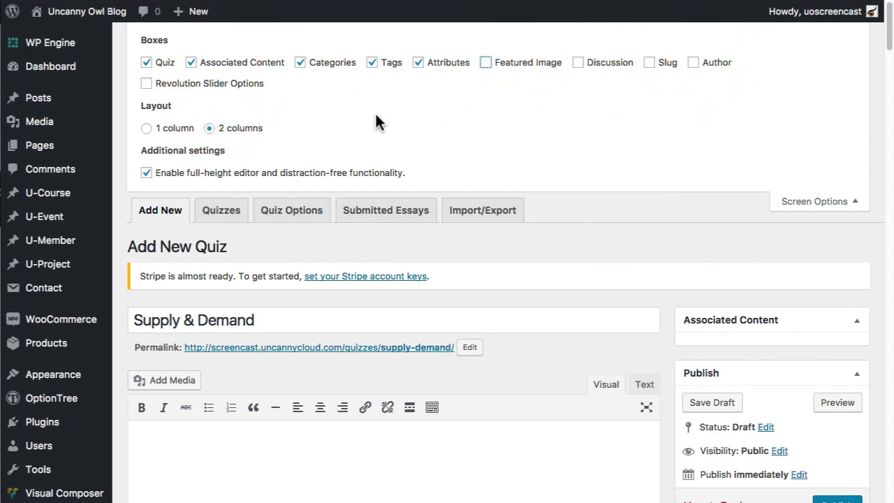
pyautogui.click(331, 64)
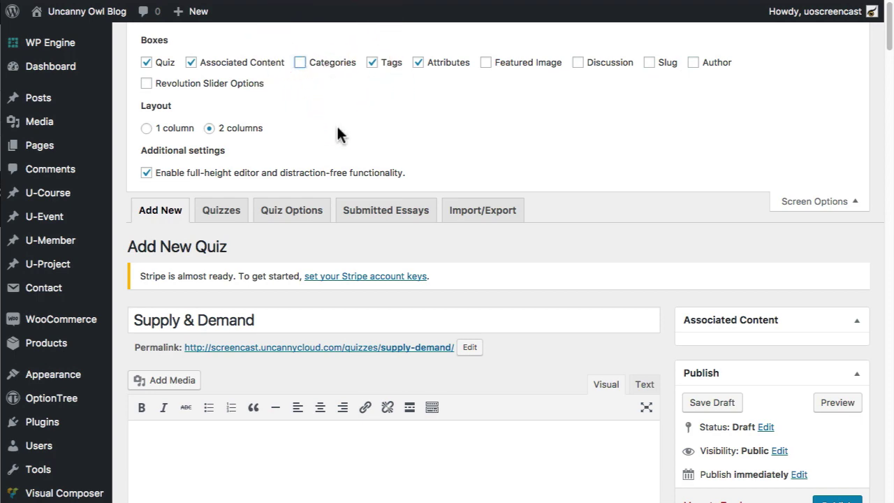
pyautogui.click(803, 204)
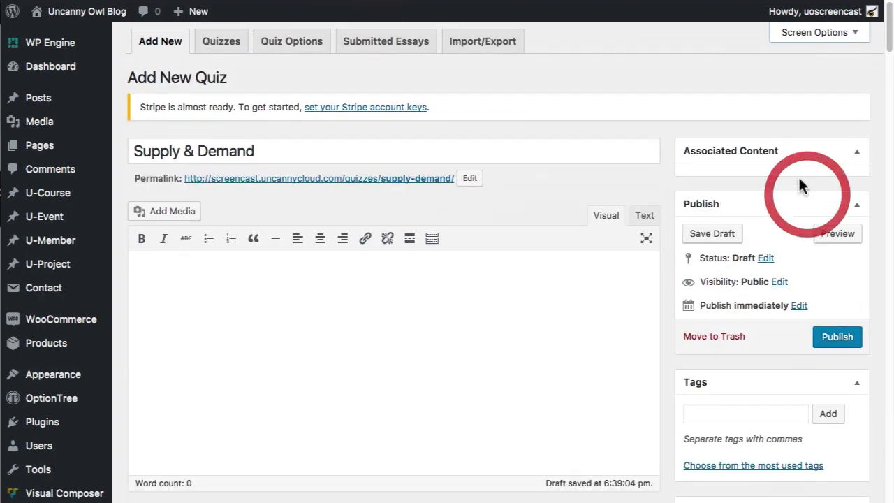
pyautogui.scroll(-10, 443, 361)
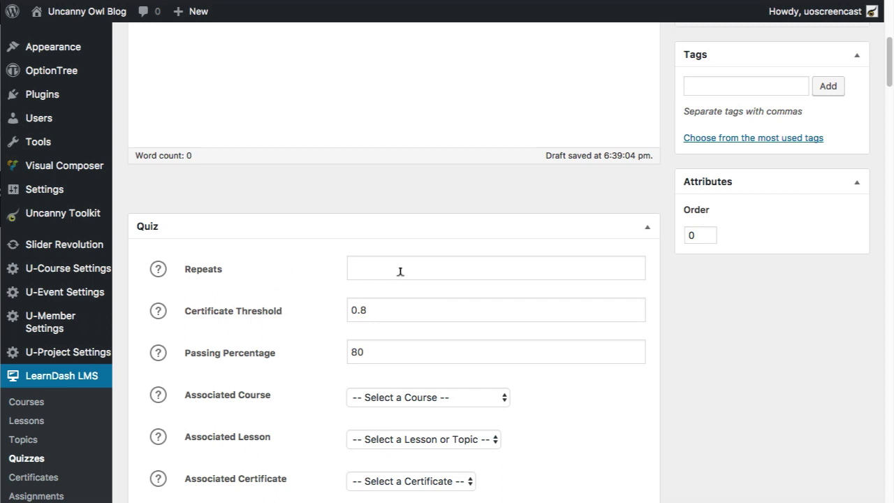
# Associate the quiz with the Introduction to Microeconomics course and the Supply and Demand Quiz lesson.
pyautogui.click(407, 261)
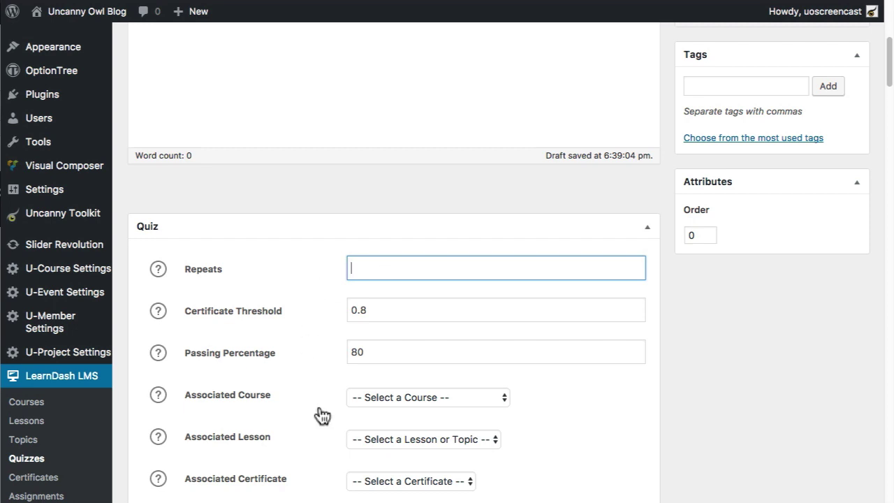
pyautogui.scroll(-1, 319, 412)
pyautogui.click(447, 351)
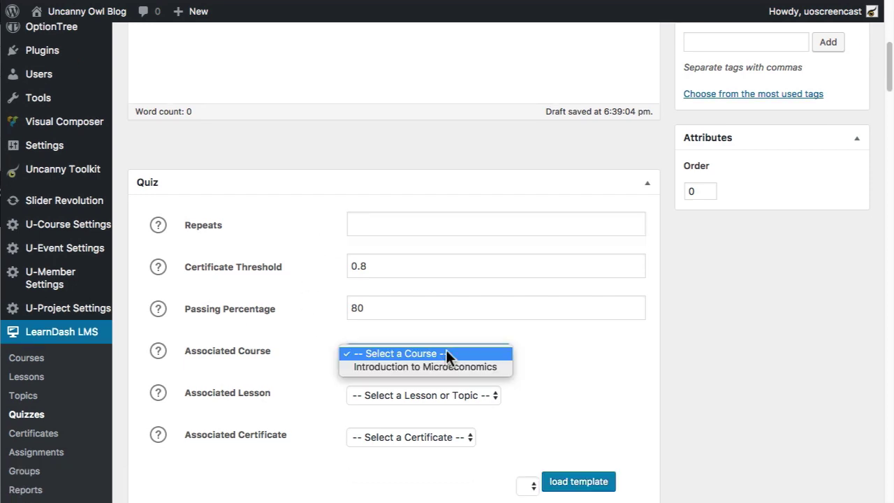
pyautogui.click(452, 367)
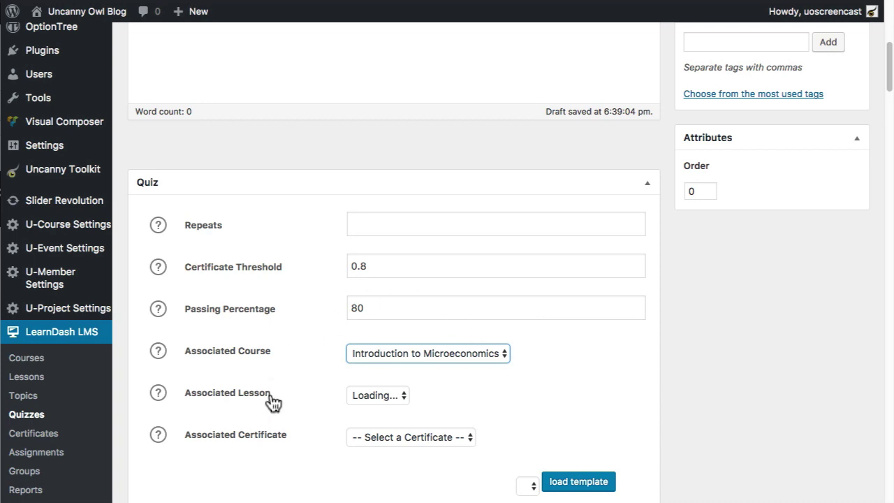
pyautogui.click(455, 395)
pyautogui.click(455, 410)
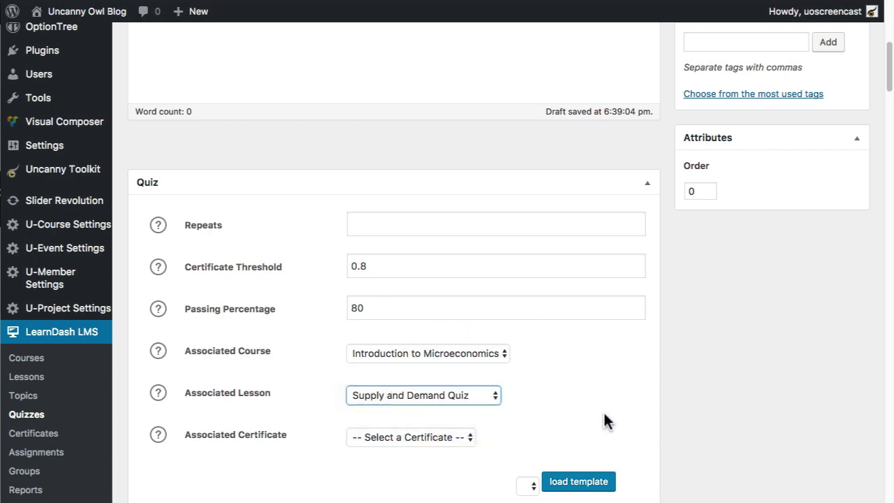
# Turn on Display question randomly and Autostart in the quiz options.
pyautogui.scroll(-10, 607, 426)
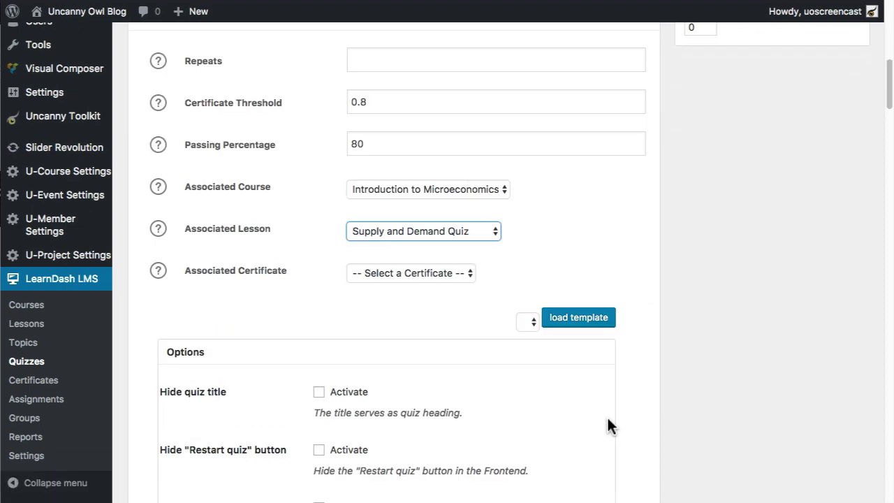
pyautogui.scroll(-3, 404, 342)
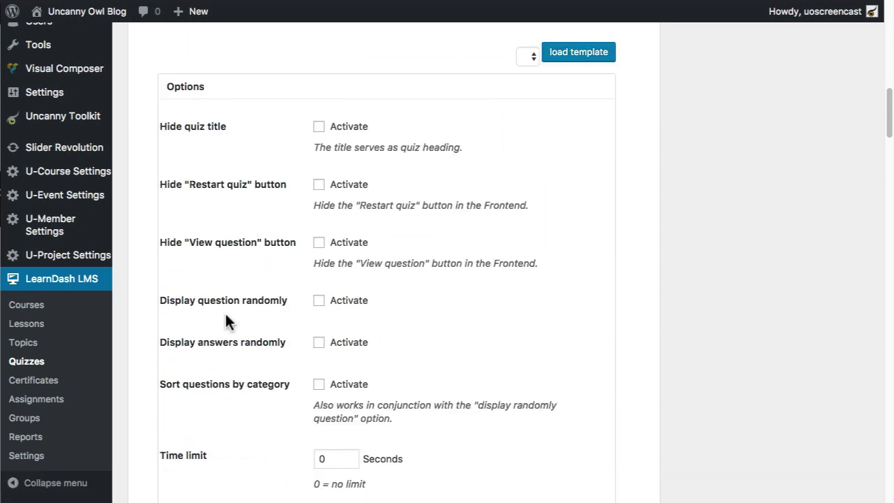
pyautogui.click(318, 302)
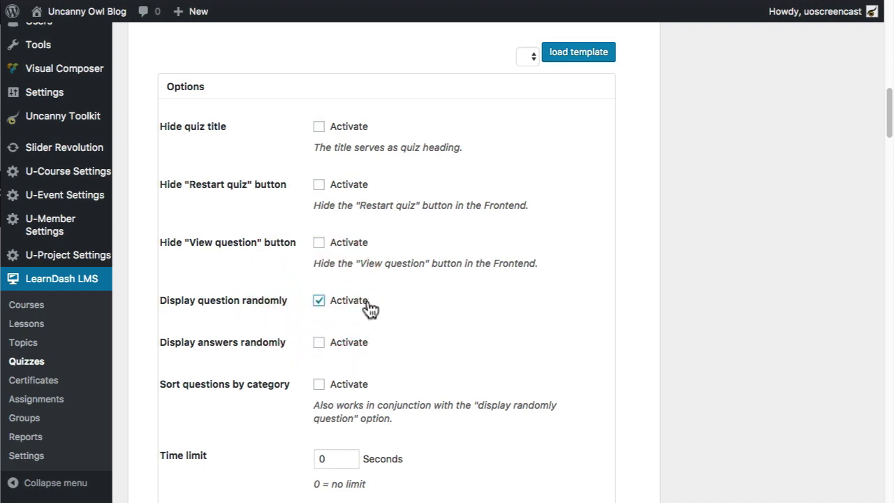
pyautogui.scroll(-3, 482, 352)
pyautogui.scroll(-4, 469, 369)
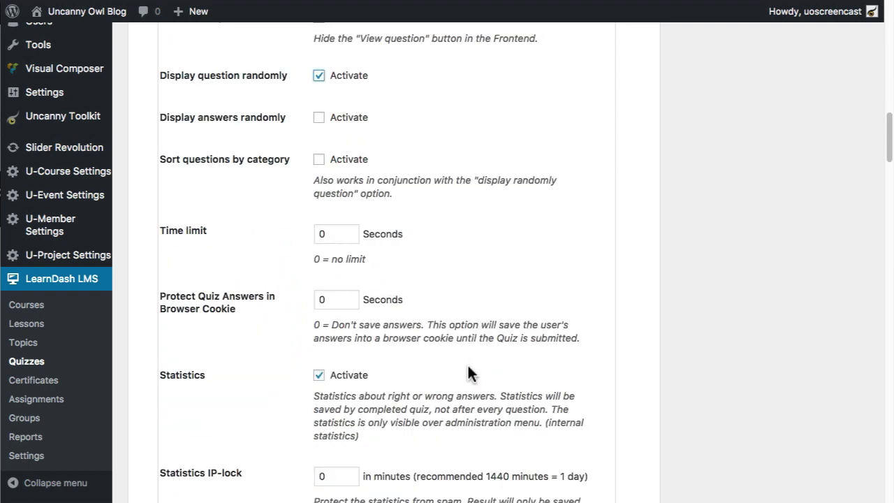
pyautogui.scroll(-2, 377, 401)
pyautogui.scroll(-7, 418, 425)
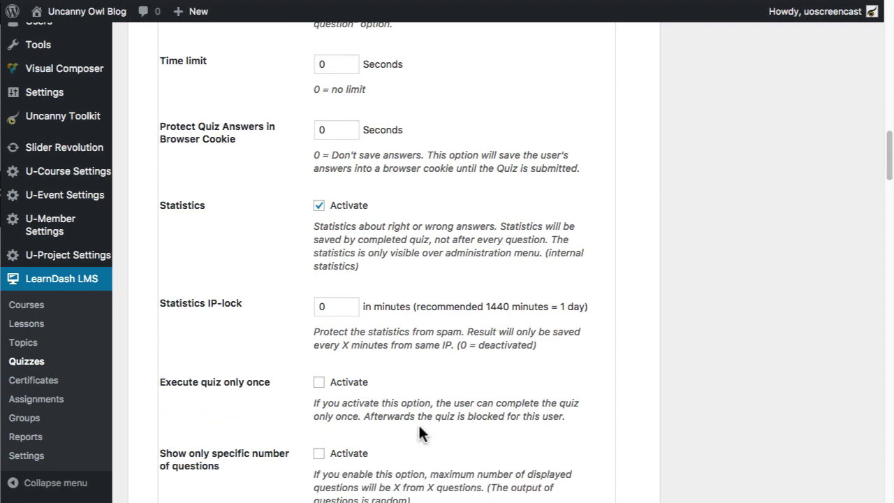
pyautogui.scroll(-8, 418, 425)
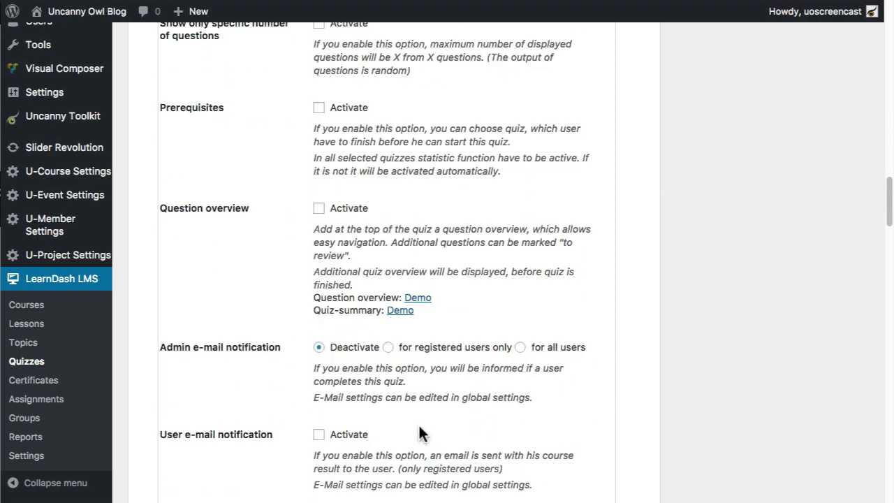
pyautogui.click(318, 421)
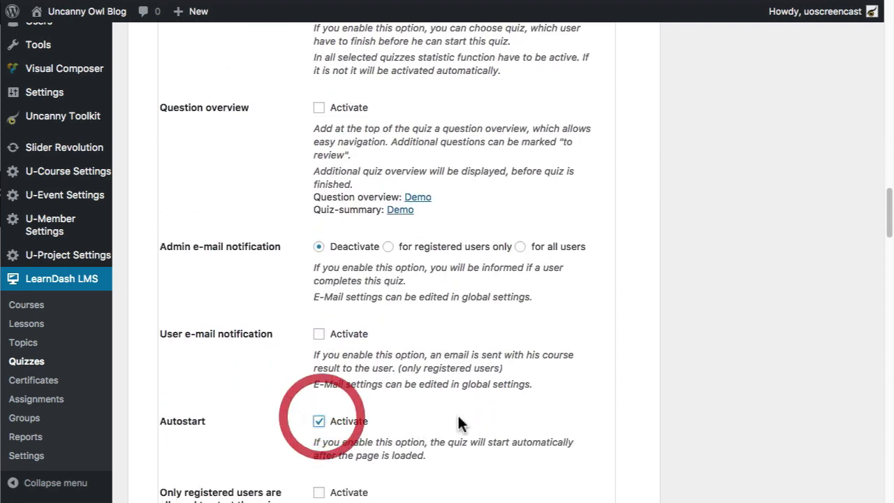
pyautogui.scroll(20, 638, 349)
pyautogui.scroll(2, 696, 358)
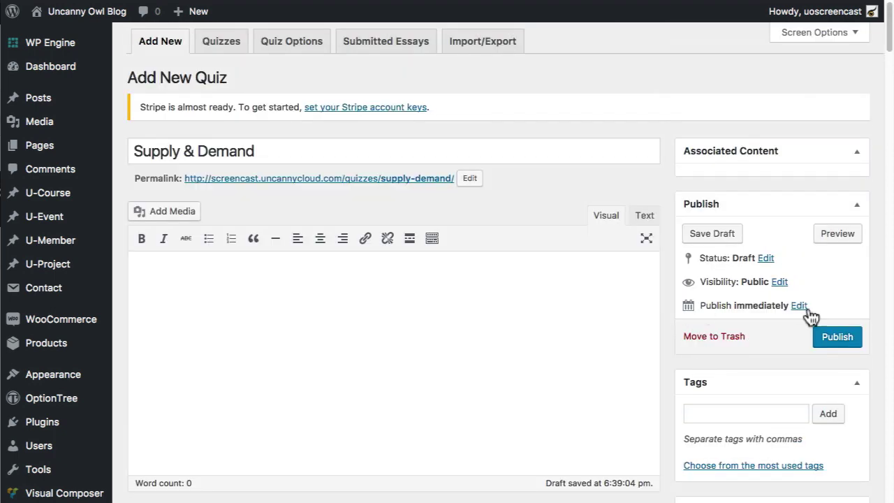
# Publish the Supply & Demand quiz and start a new question from its Questions tab.
pyautogui.click(837, 338)
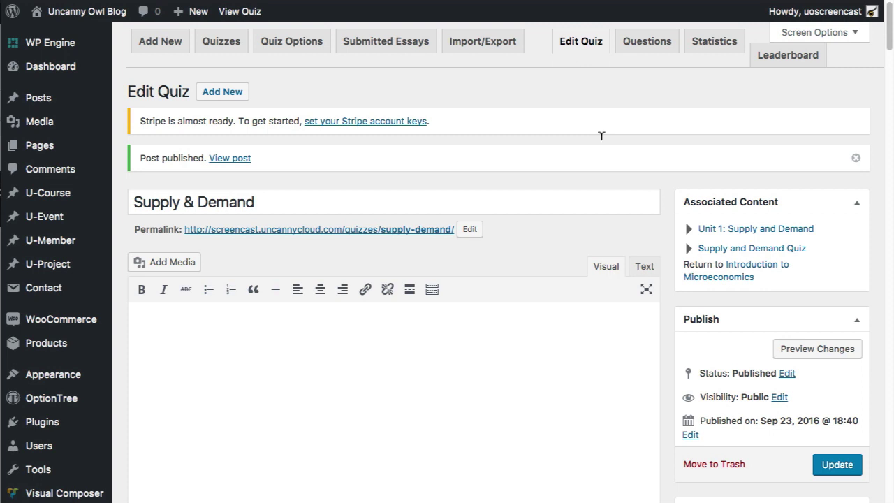
pyautogui.click(646, 43)
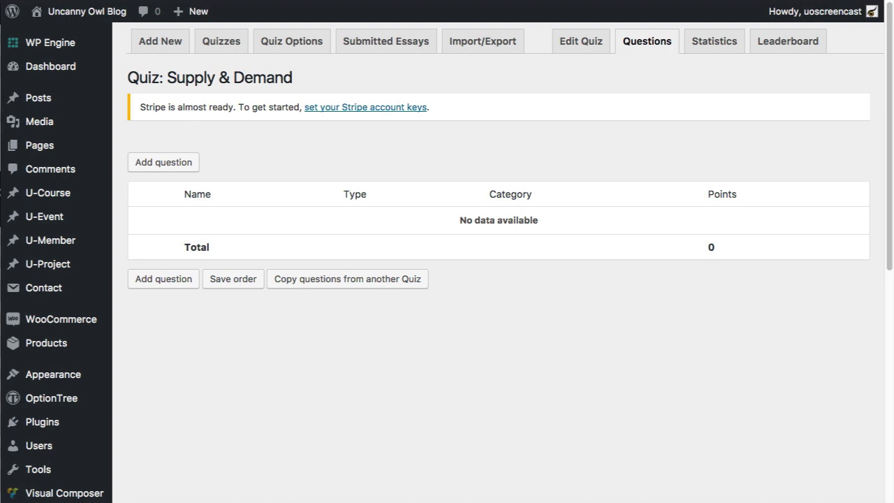
pyautogui.click(171, 163)
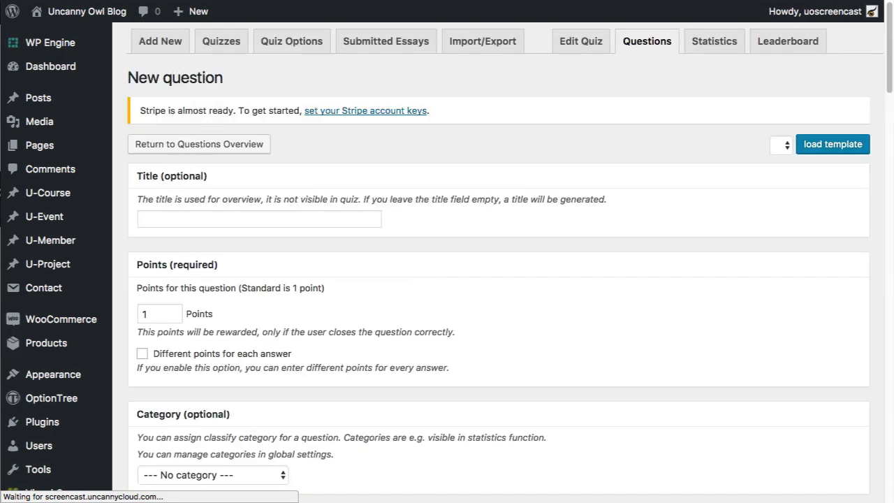
pyautogui.click(421, 191)
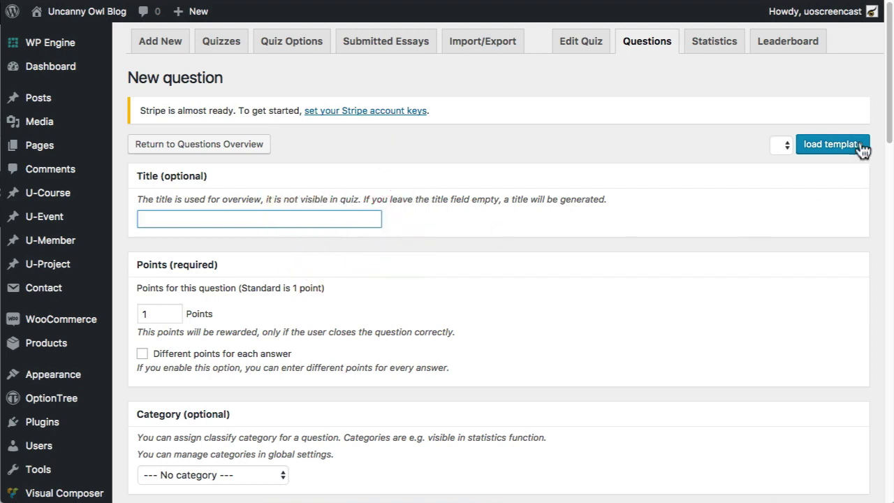
pyautogui.moveTo(888, 92); pyautogui.dragTo(879, 460)
pyautogui.click(471, 251)
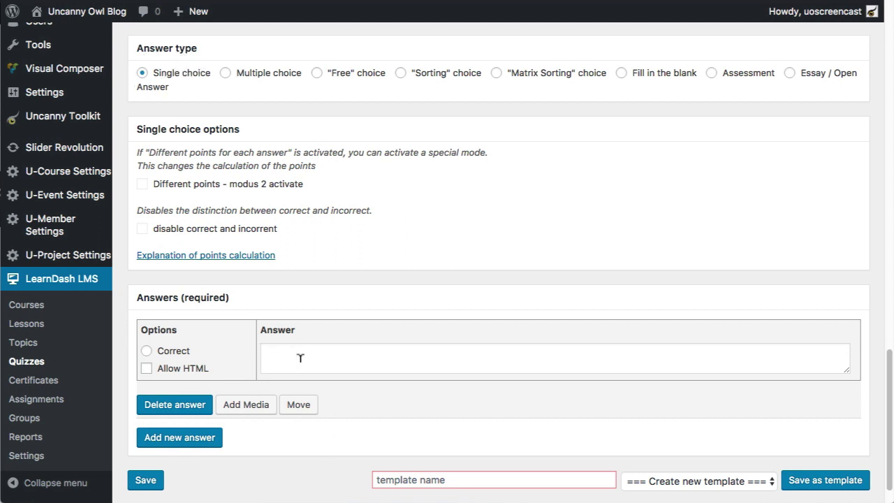
pyautogui.scroll(15, 459, 416)
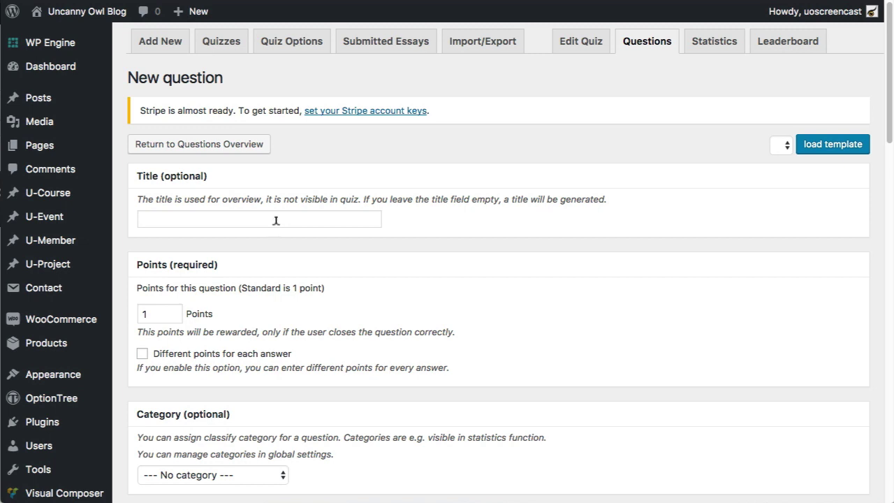
# Paste the perfectly-competitive-market price and quantity question as both the title and question body.
pyautogui.click(276, 220)
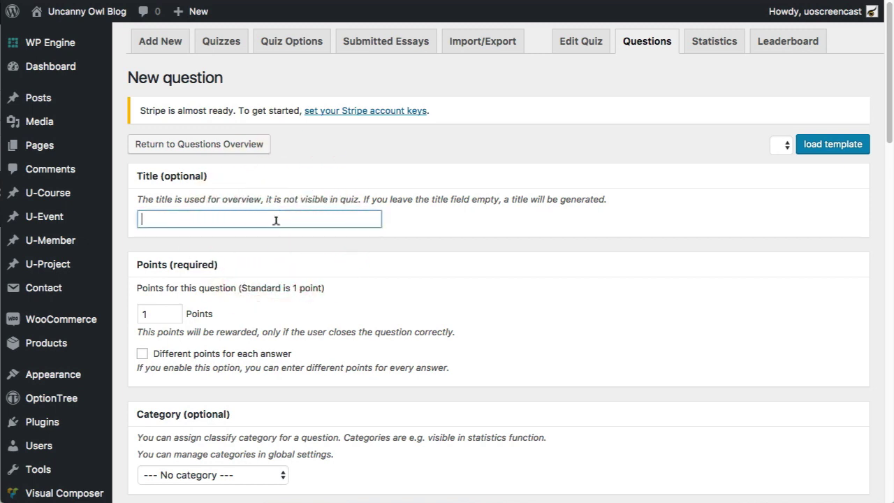
pyautogui.press('super+v')
pyautogui.scroll(-5, 482, 223)
pyautogui.click(265, 304)
pyautogui.write('What determines the price and quantity of a good in a perfectly competitive market?')
pyautogui.scroll(-1, 446, 202)
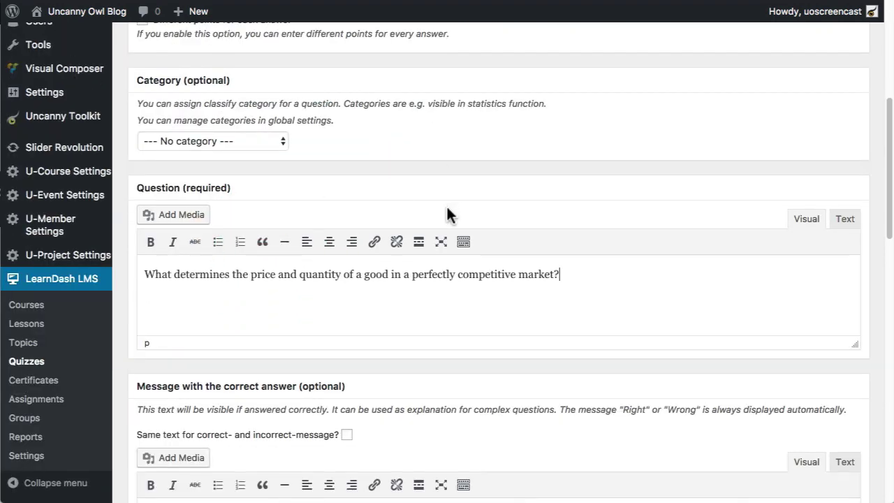
pyautogui.scroll(-10, 447, 205)
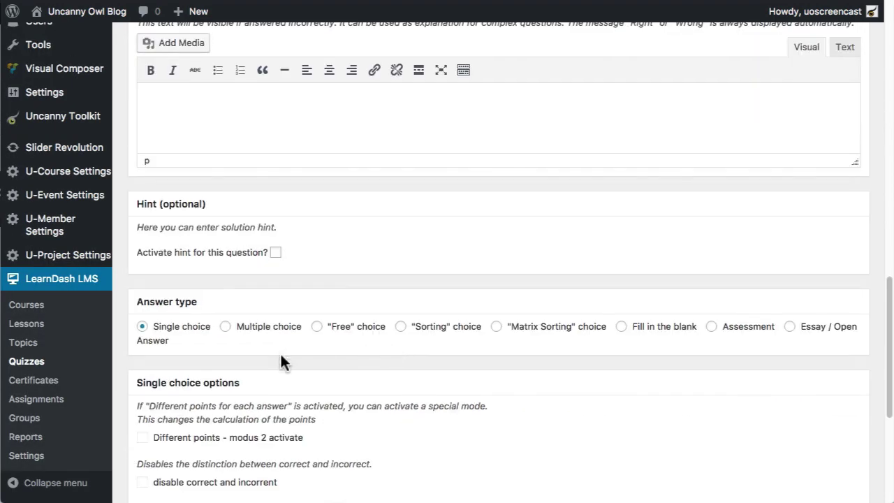
pyautogui.scroll(-2, 281, 354)
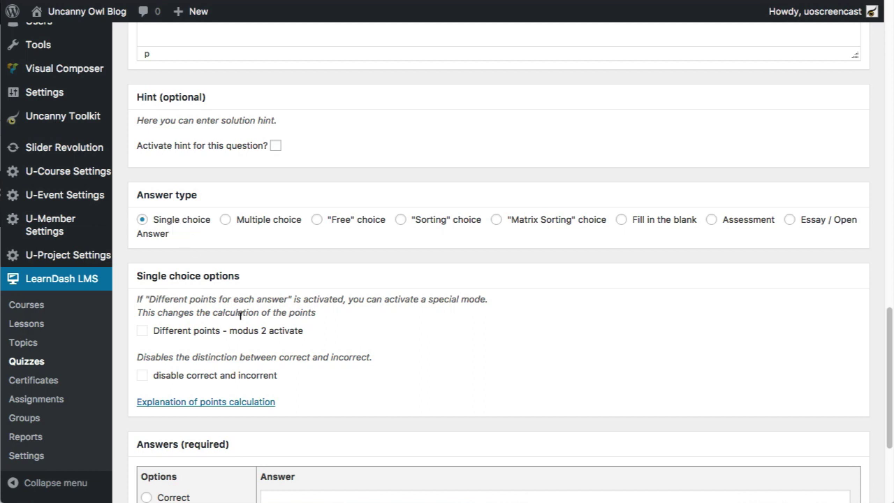
pyautogui.scroll(-3, 212, 276)
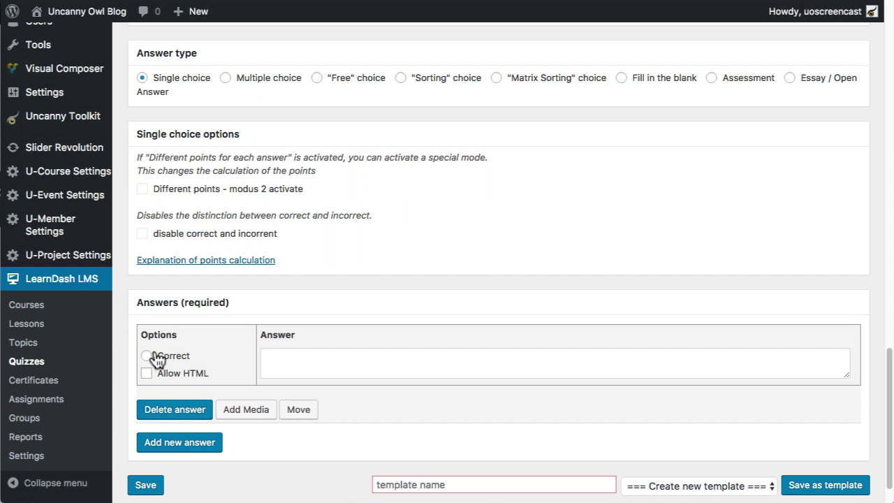
# Enter answers 'The position of the demand curve.', 'The government' and 'The presence or absence of substitute goods.'.
pyautogui.click(318, 349)
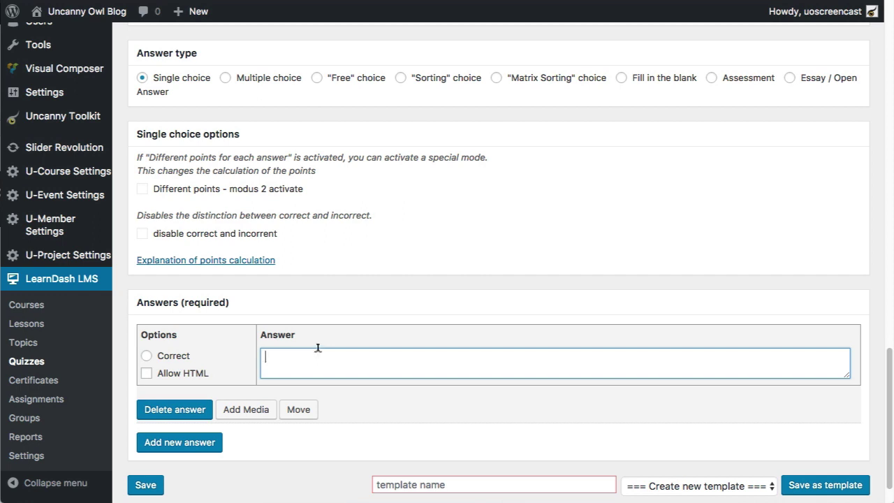
pyautogui.write('The position of the demand c')
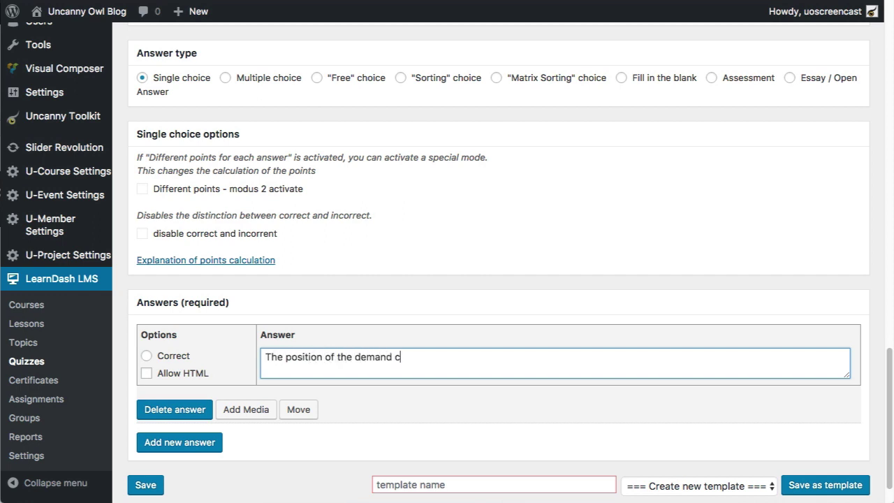
pyautogui.write('urve.')
pyautogui.click(182, 441)
pyautogui.click(314, 462)
pyautogui.write('T')
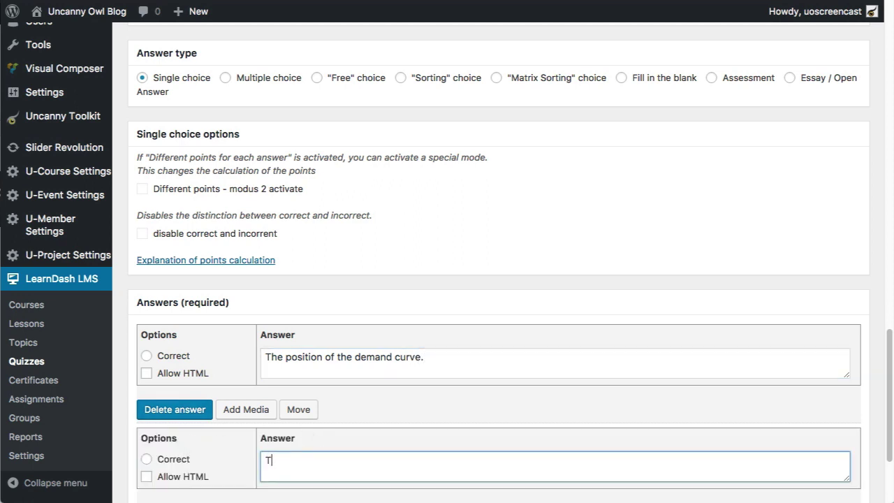
pyautogui.write('he government')
pyautogui.scroll(-3, 270, 381)
pyautogui.click(175, 400)
pyautogui.click(310, 419)
pyautogui.write('The prese')
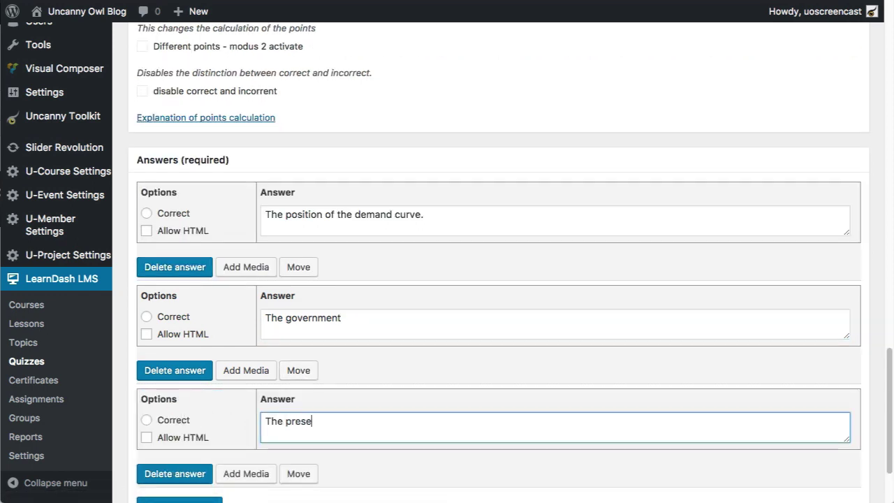
pyautogui.write('nce or absenc')
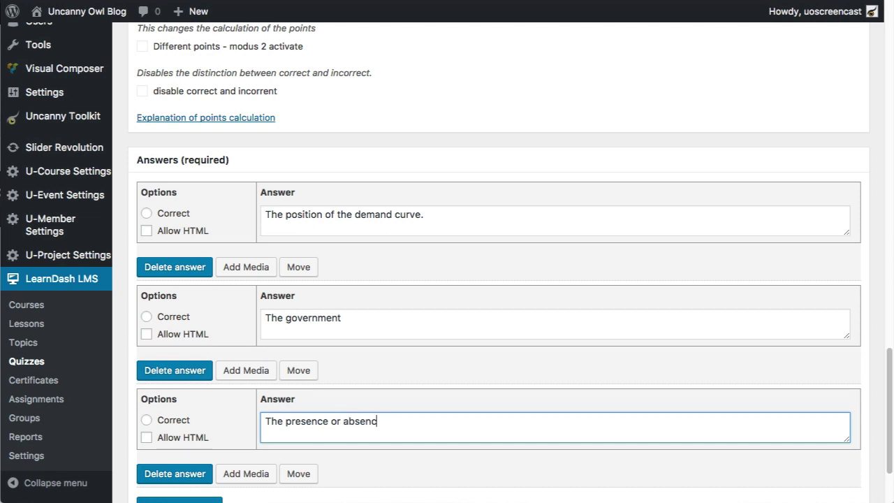
pyautogui.write('e of substitute goods.')
# Add a fourth answer, 'The intersection of the supply and demand curve', and mark it correct.
pyautogui.scroll(-3, 289, 379)
pyautogui.click(202, 408)
pyautogui.scroll(-1, 209, 411)
pyautogui.click(289, 417)
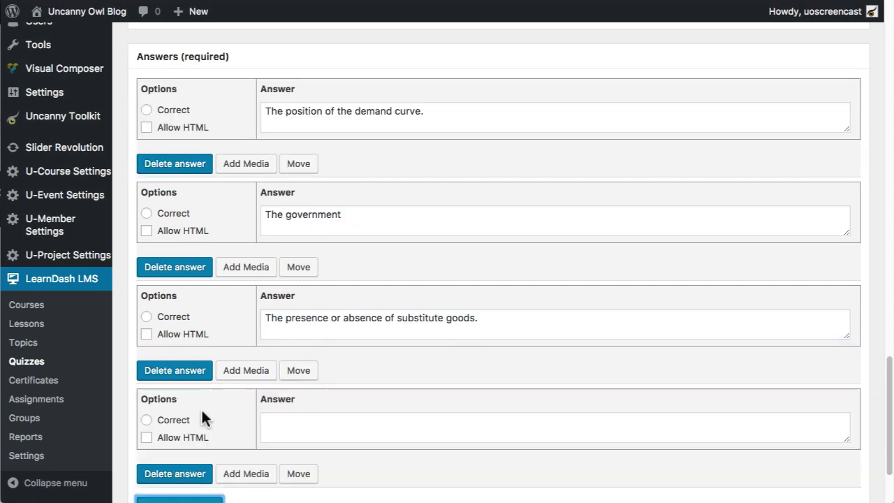
pyautogui.write('The int')
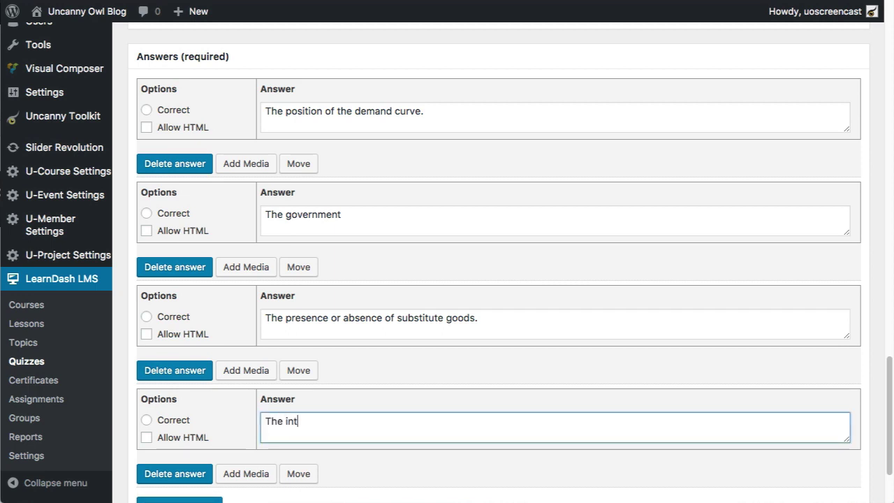
pyautogui.write('ersection of the supply and demand curve')
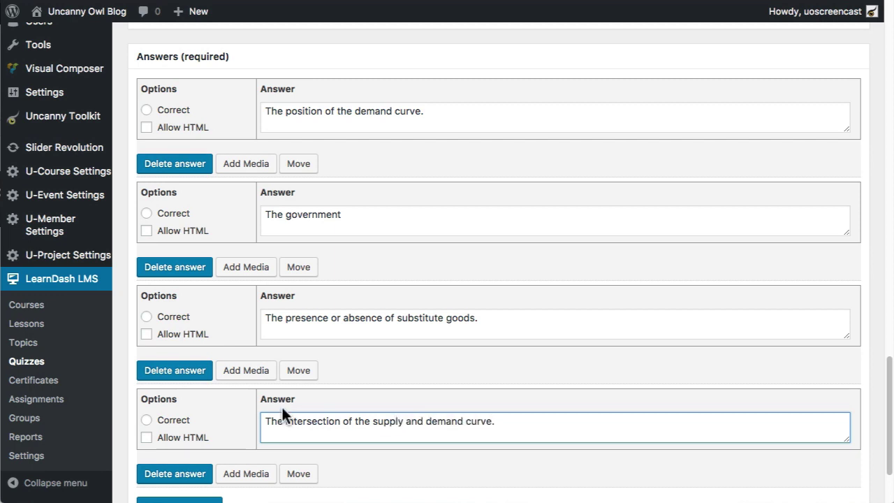
pyautogui.scroll(-2, 282, 407)
pyautogui.click(147, 348)
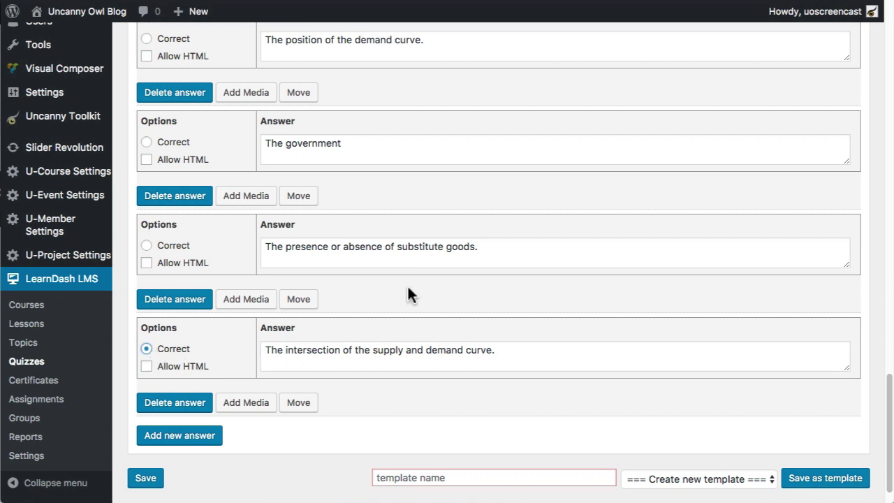
# Save the new question to the Supply & Demand quiz and review the Edit question page.
pyautogui.click(147, 478)
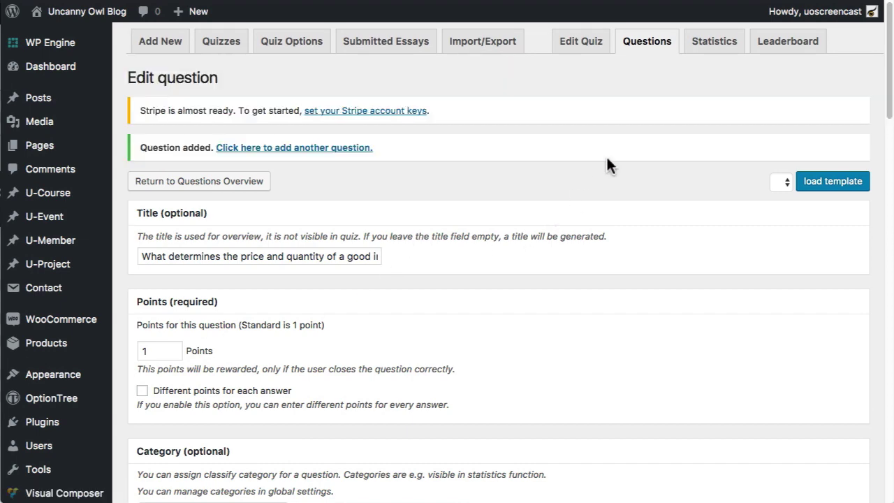
pyautogui.click(605, 163)
pyautogui.scroll(-6, 599, 202)
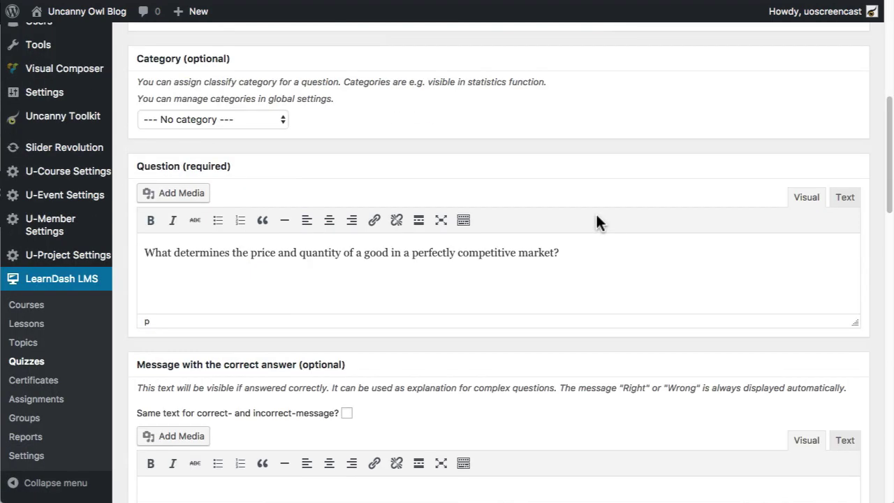
pyautogui.scroll(-3, 596, 212)
pyautogui.scroll(-2, 350, 320)
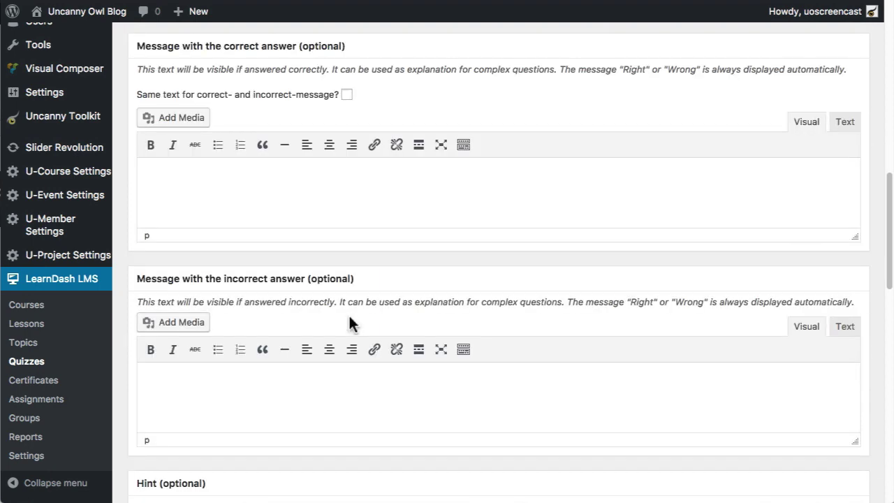
pyautogui.click(335, 211)
pyautogui.click(308, 378)
pyautogui.scroll(-3, 439, 239)
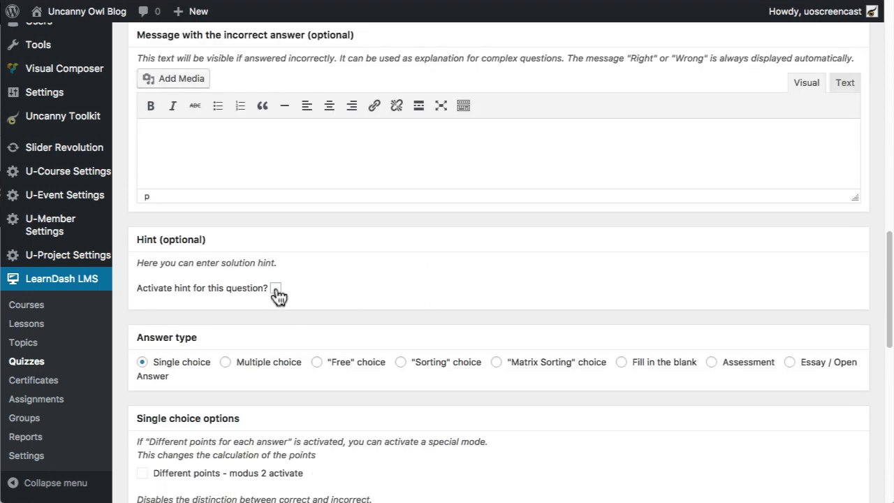
pyautogui.scroll(-2, 377, 292)
pyautogui.scroll(15, 377, 291)
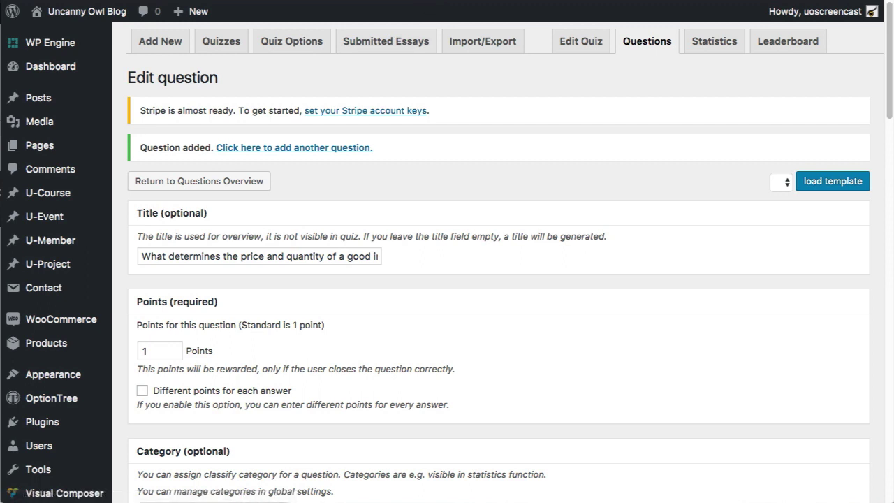
# Load the course page on the live site and open the Supply and Demand Quiz lesson.
pyautogui.write('s')
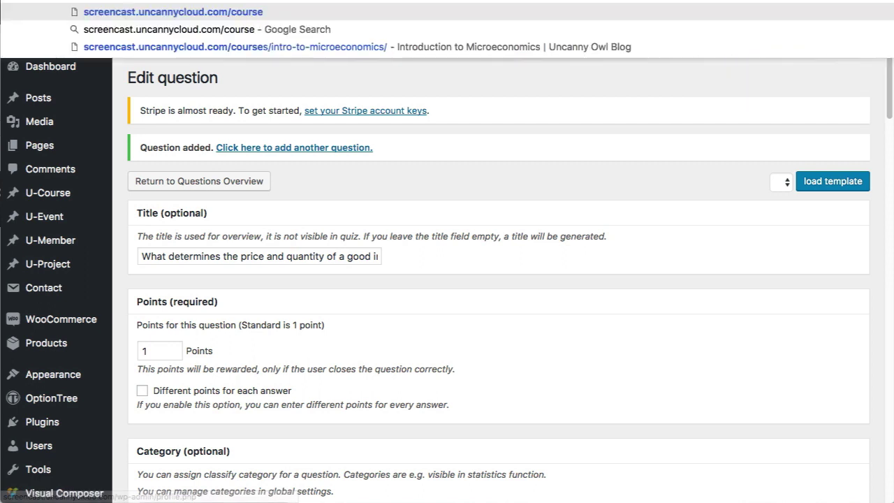
pyautogui.press('Return')
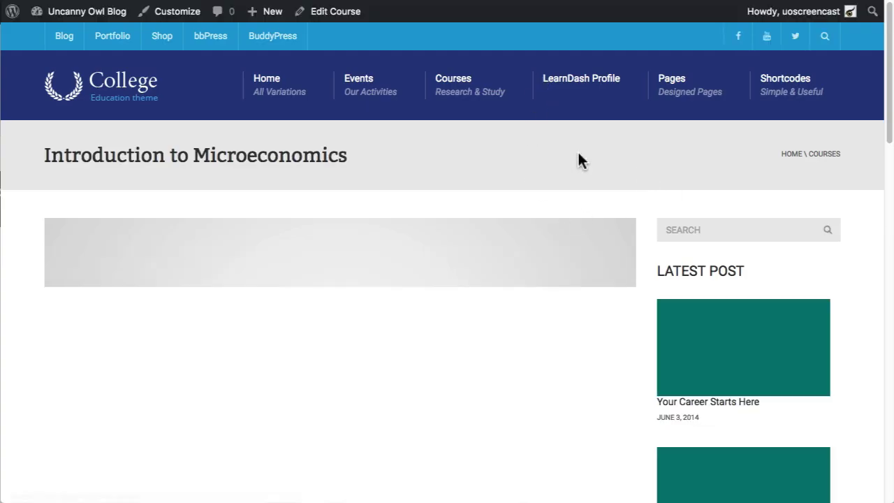
pyautogui.scroll(-10, 633, 243)
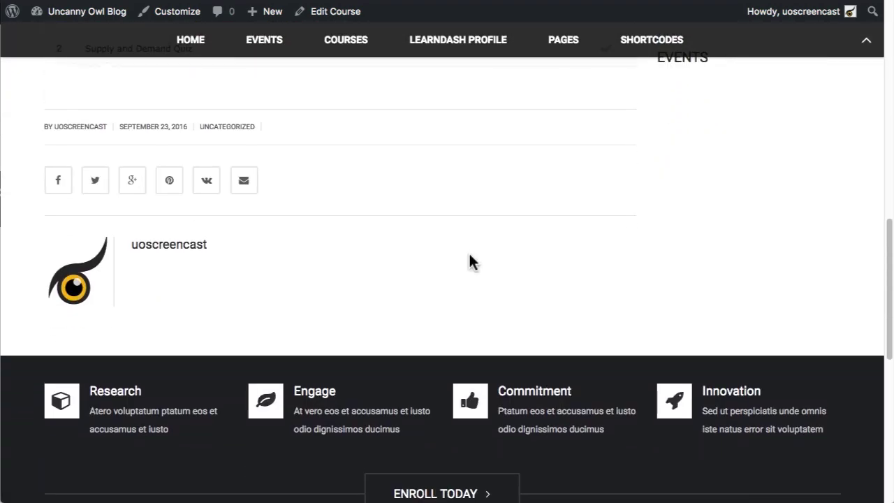
pyautogui.scroll(4, 209, 293)
pyautogui.click(132, 307)
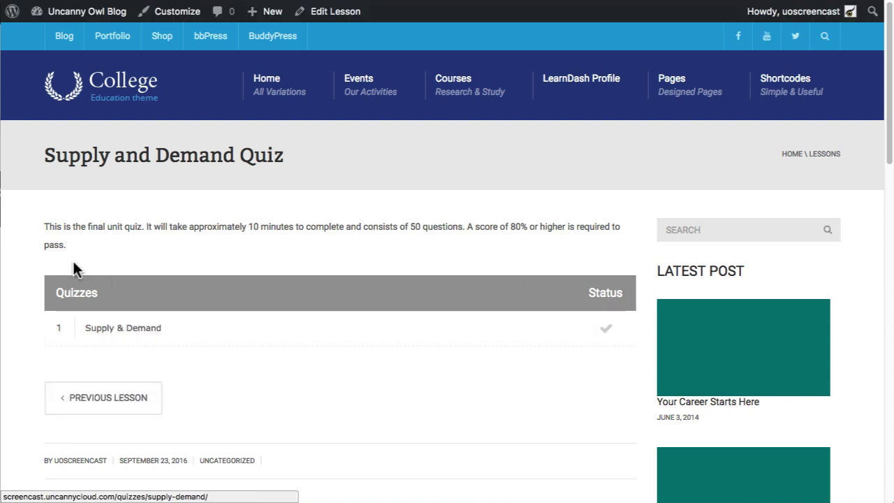
# Take the Supply & Demand quiz answering 'The intersection of the supply and demand curve.', then continue.
pyautogui.click(144, 332)
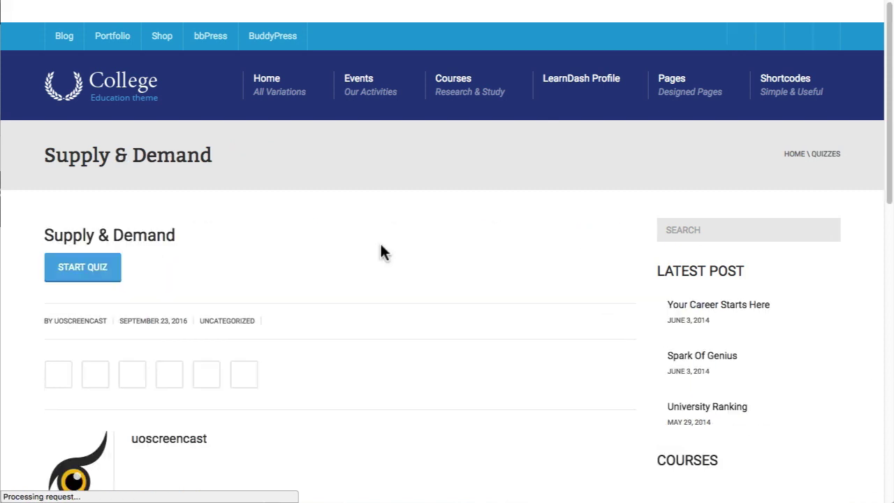
pyautogui.scroll(-4, 271, 252)
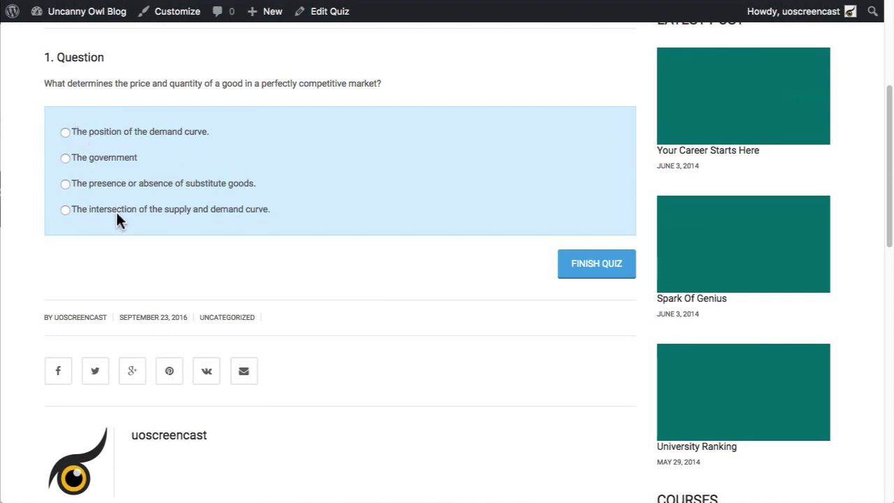
pyautogui.click(185, 208)
pyautogui.scroll(4, 335, 286)
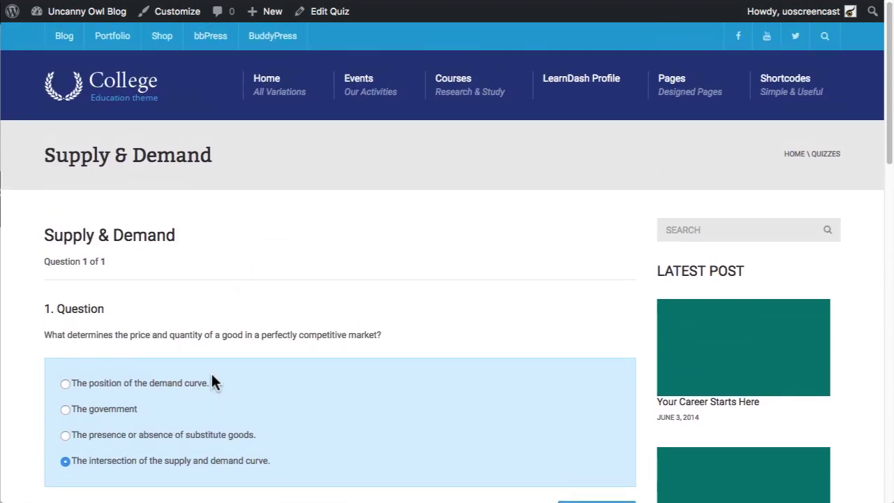
pyautogui.scroll(-1, 498, 419)
pyautogui.click(602, 431)
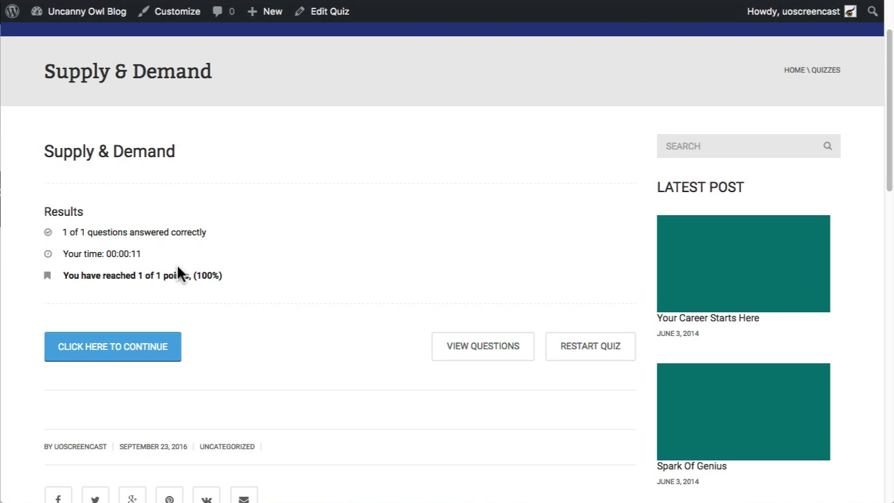
pyautogui.click(135, 349)
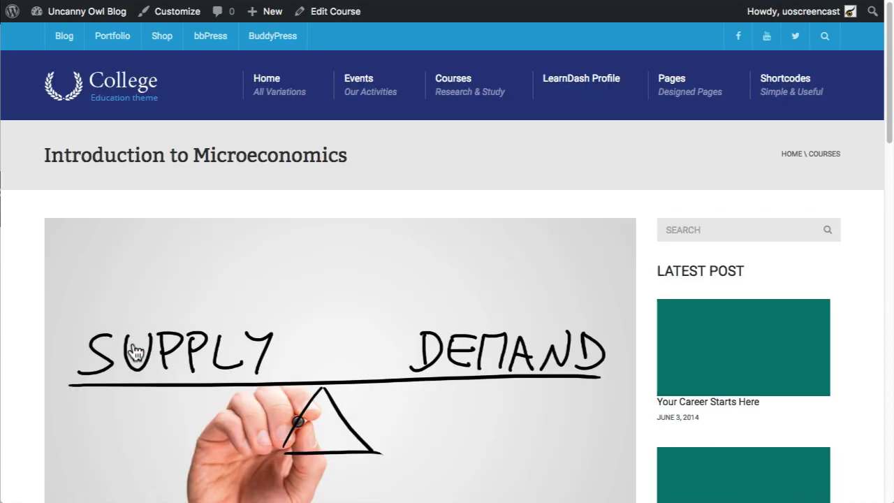
# Scroll the course page to check the In Progress status and lesson checkmarks.
pyautogui.scroll(-10, 441, 234)
pyautogui.scroll(8, 440, 233)
pyautogui.scroll(-2, 441, 233)
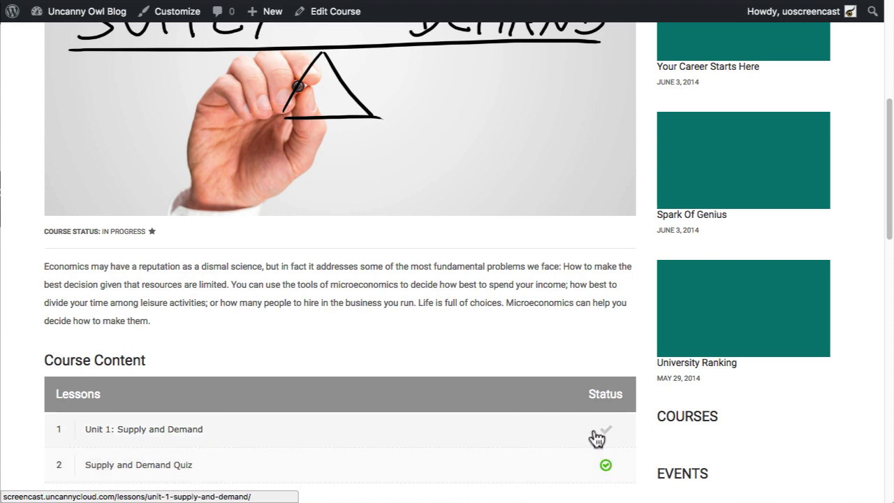
pyautogui.scroll(3, 559, 322)
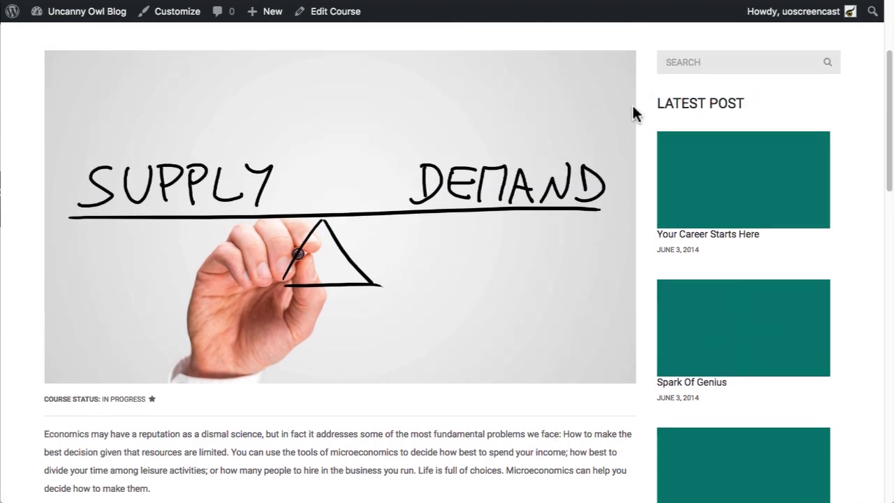
pyautogui.scroll(3, 592, 284)
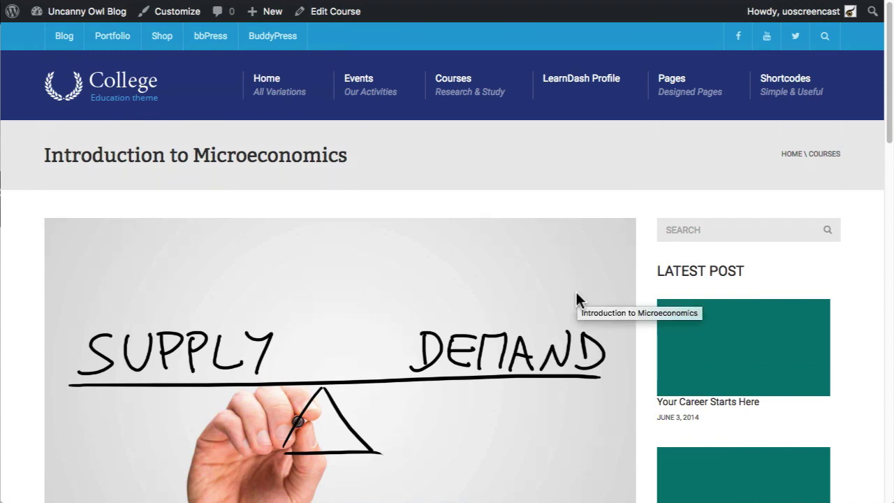
pyautogui.scroll(-3, 561, 198)
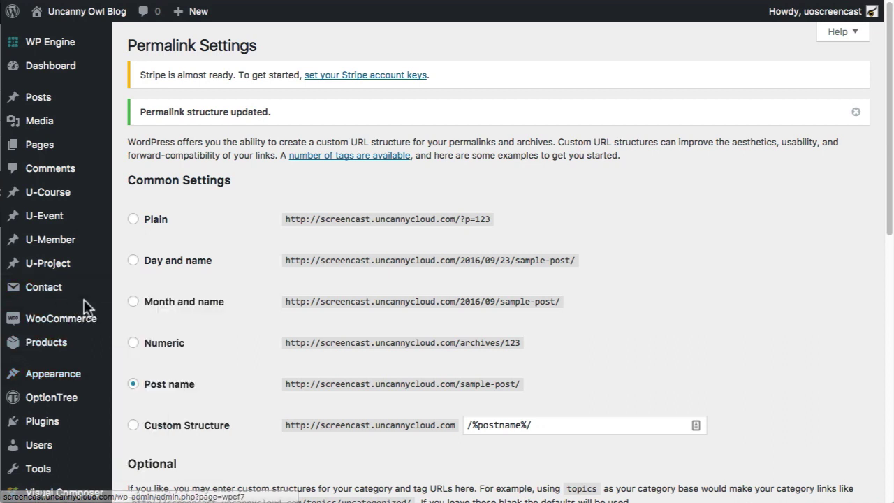
# On the Widgets page, delete Search, Latest Posts, Courses Listing and Events Listing from Main Sidebar.
pyautogui.moveTo(100, 377)
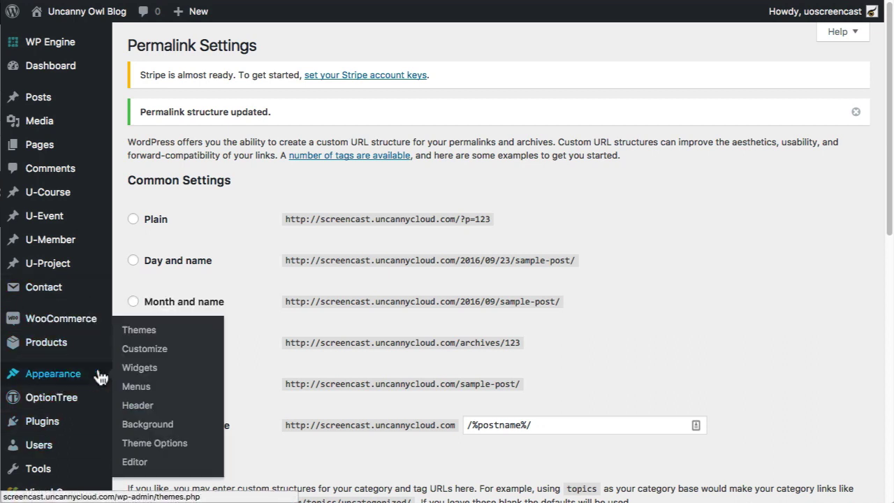
pyautogui.click(152, 374)
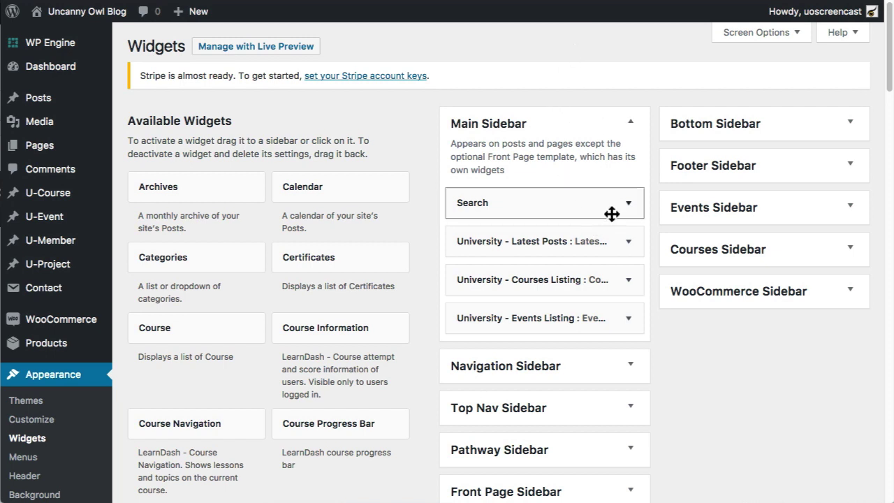
pyautogui.click(630, 203)
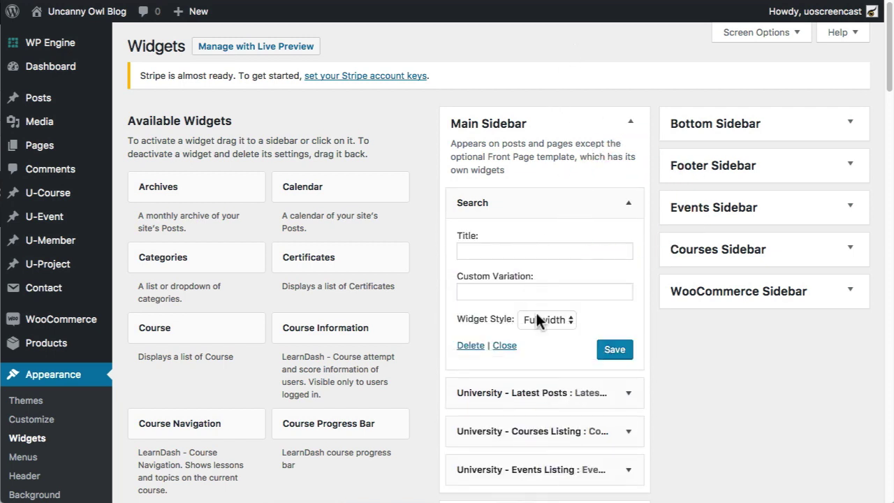
pyautogui.click(470, 345)
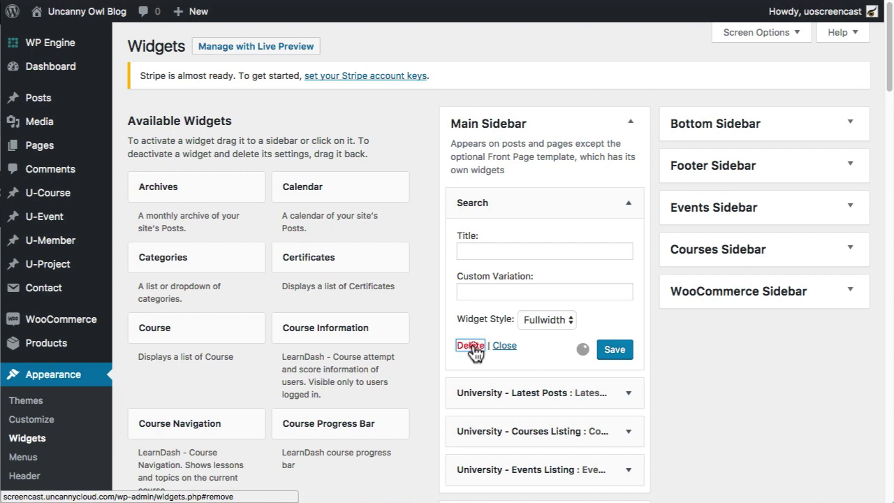
pyautogui.click(626, 202)
pyautogui.scroll(-3, 516, 321)
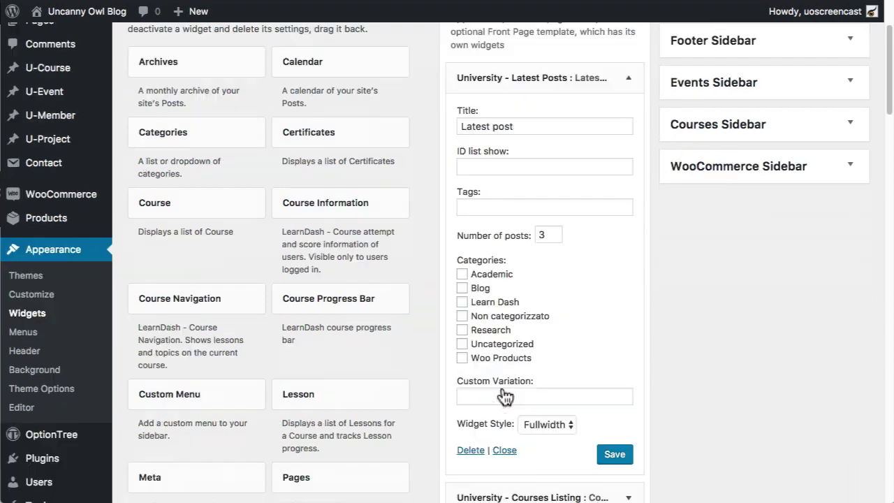
pyautogui.click(470, 450)
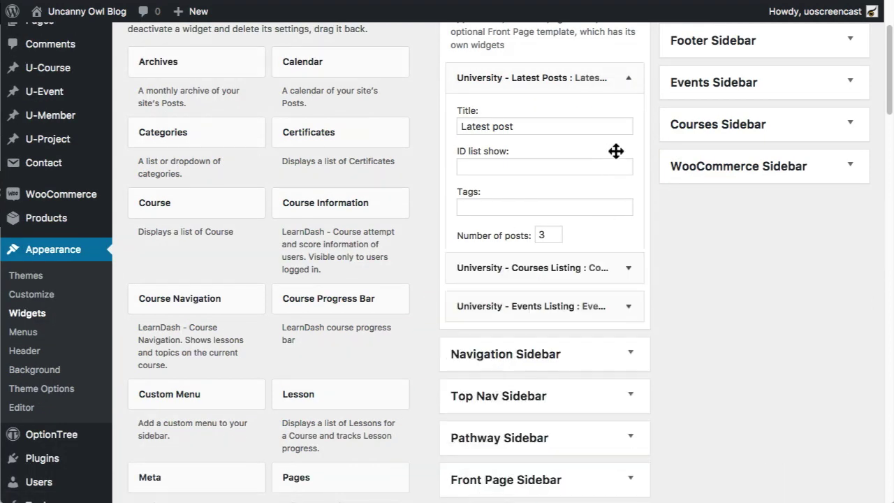
pyautogui.click(629, 79)
pyautogui.click(470, 457)
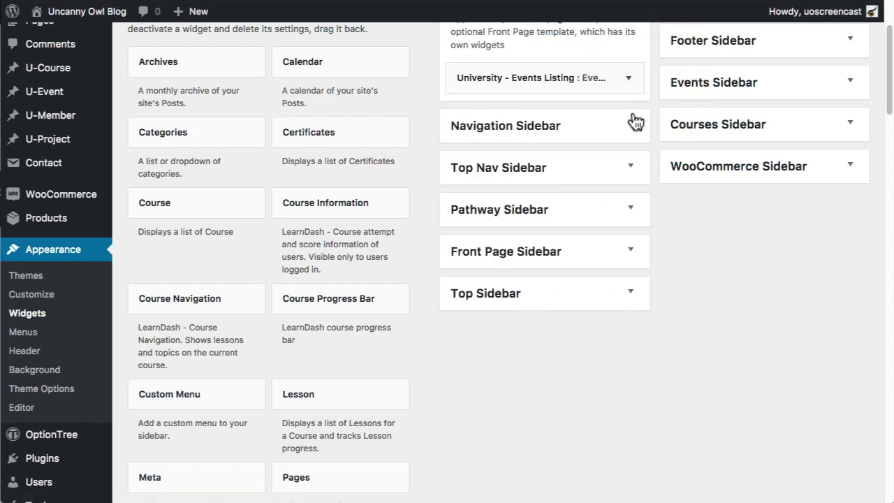
pyautogui.click(628, 79)
pyautogui.click(470, 457)
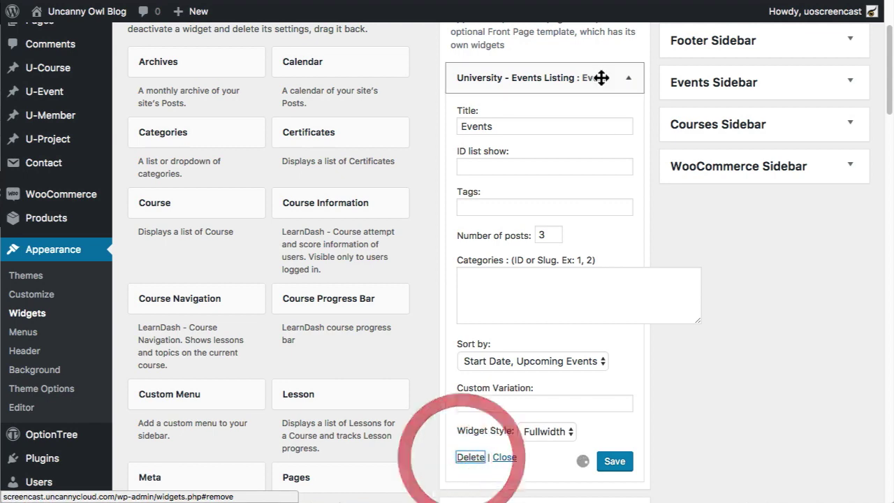
pyautogui.scroll(3, 542, 224)
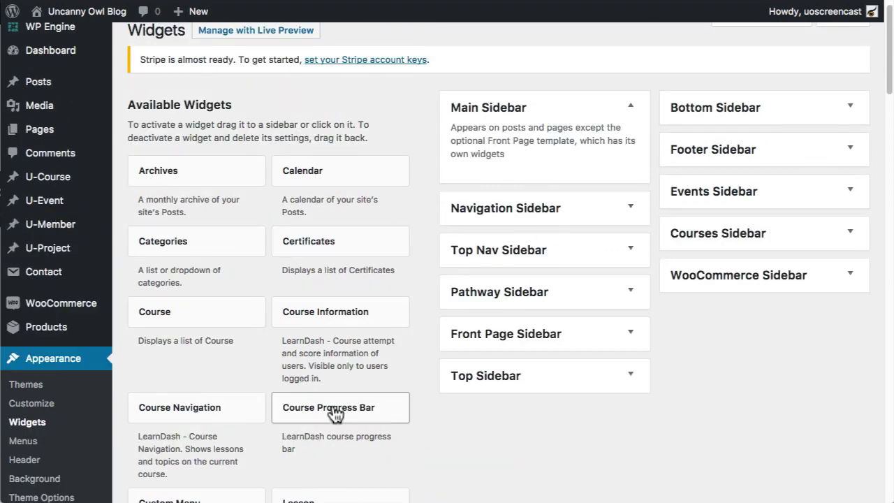
# Add a Course Progress Bar widget titled 'Course Progress' to Main Sidebar and save it.
pyautogui.moveTo(334, 416); pyautogui.dragTo(520, 177)
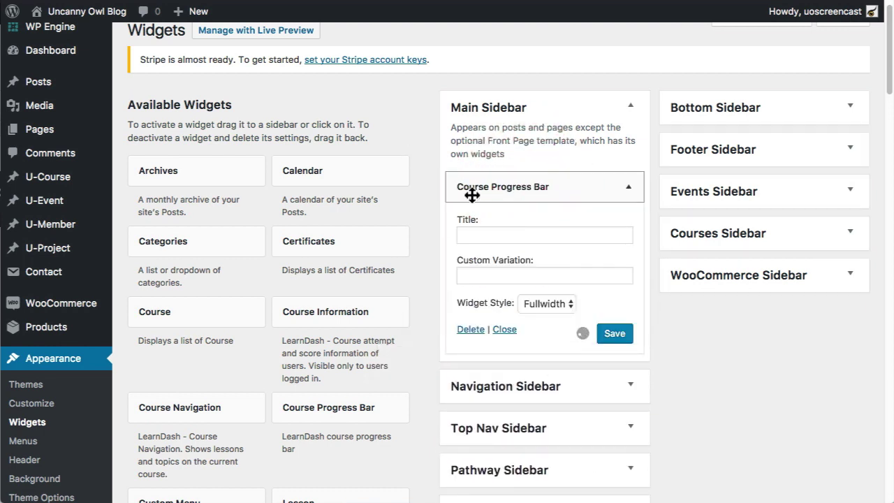
pyautogui.click(485, 233)
pyautogui.write('Course Progress')
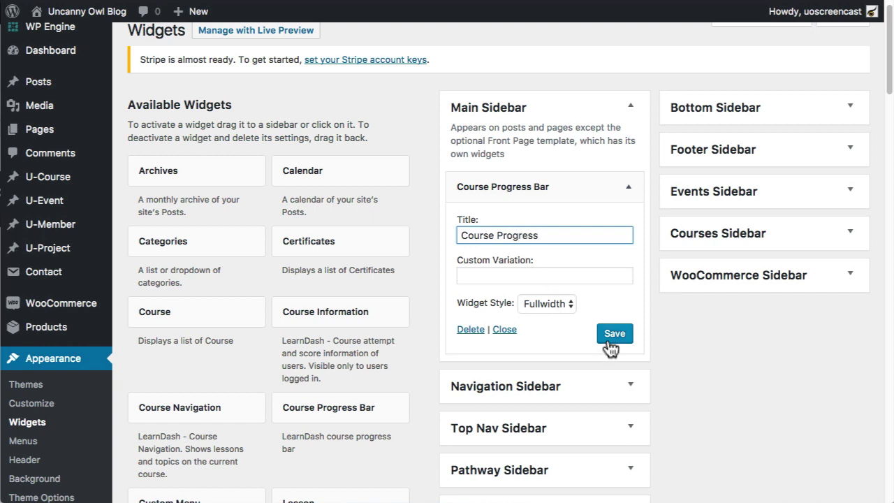
pyautogui.click(608, 335)
pyautogui.scroll(-3, 422, 202)
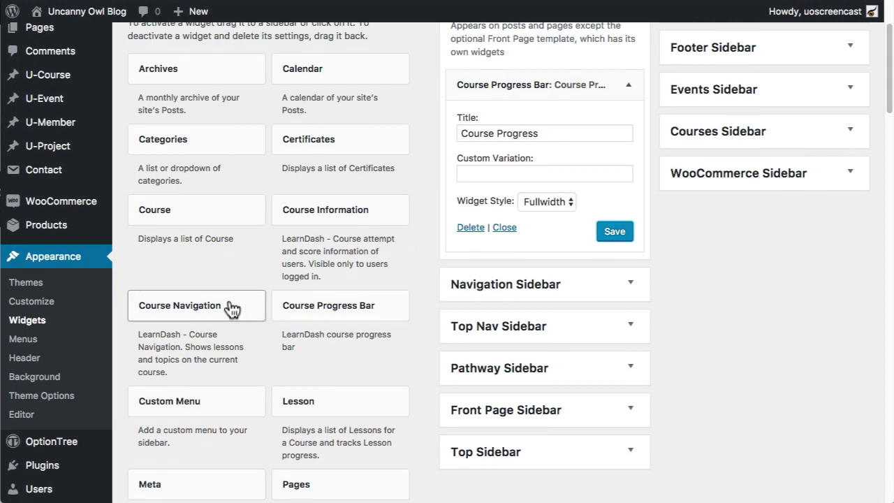
# Add a Course Navigation widget titled 'Course Navigation' to Main Sidebar and save it.
pyautogui.moveTo(211, 308); pyautogui.dragTo(531, 260)
pyautogui.click(524, 318)
pyautogui.write('Course Navigation')
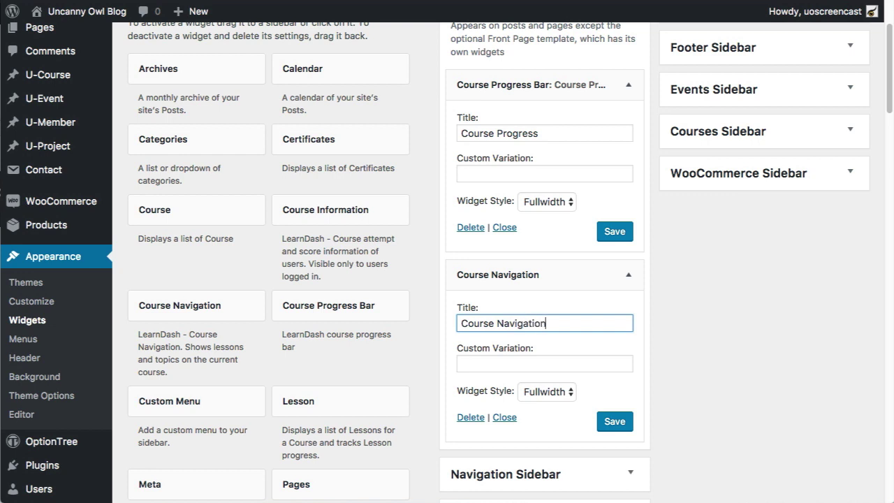
pyautogui.click(605, 421)
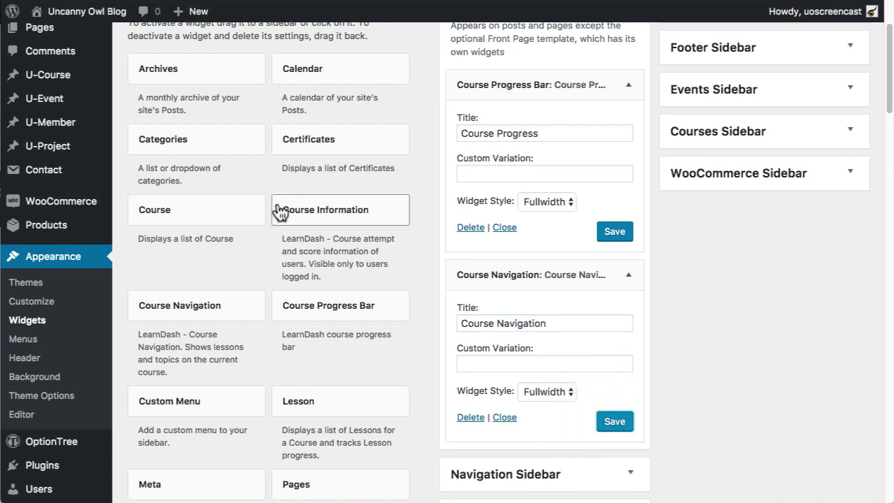
pyautogui.scroll(-3, 178, 234)
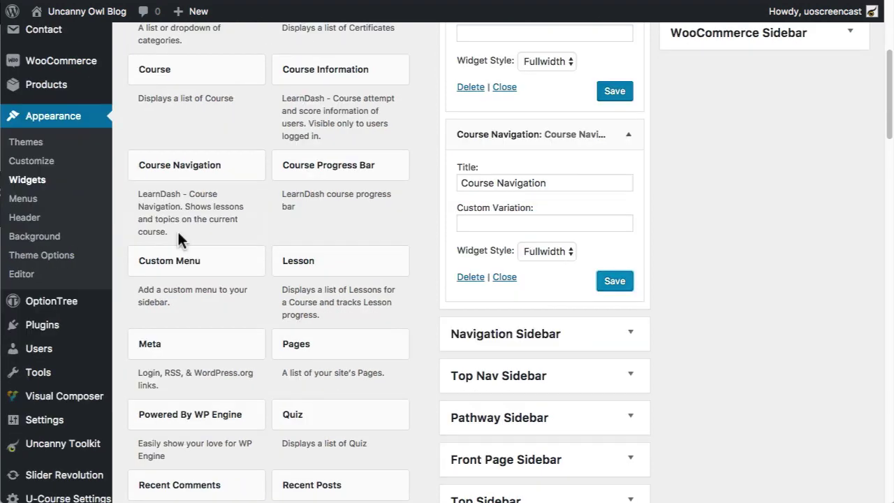
pyautogui.scroll(-1, 177, 237)
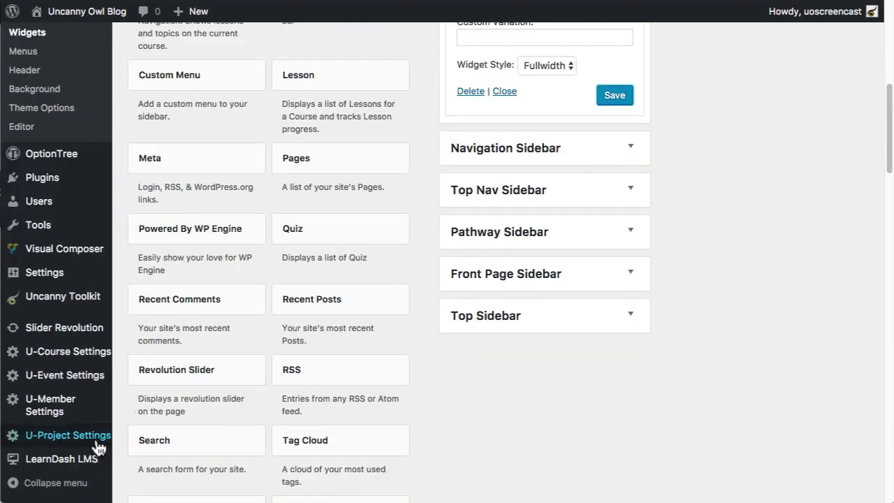
# In Uncanny Toolkit, turn on Duplicate Pages & Posts, Certificate Widget and Hide Admin Bar.
pyautogui.moveTo(98, 296)
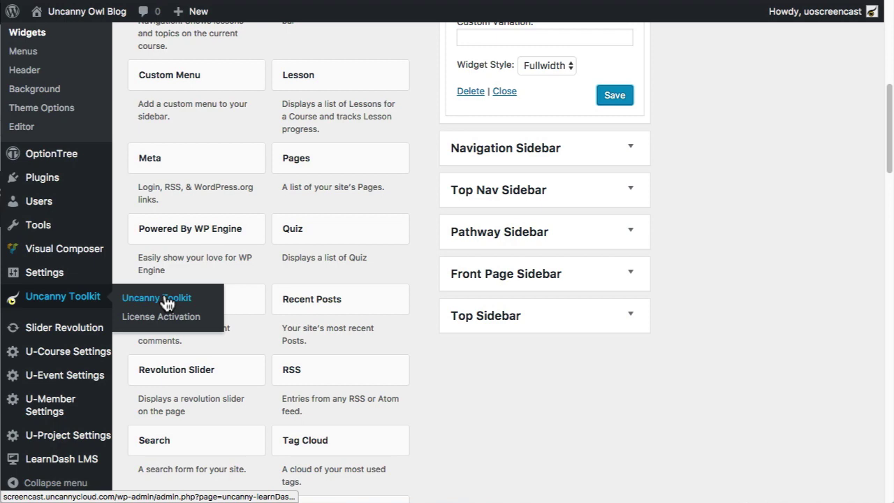
pyautogui.click(166, 300)
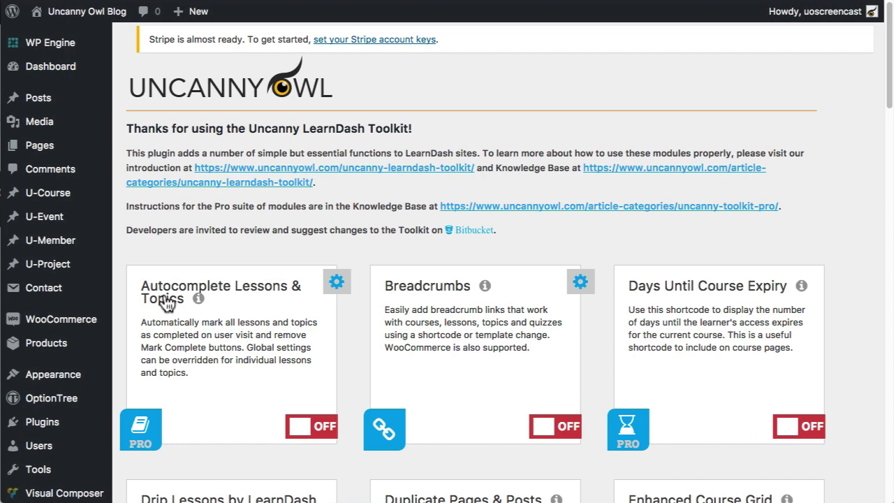
pyautogui.scroll(-5, 227, 262)
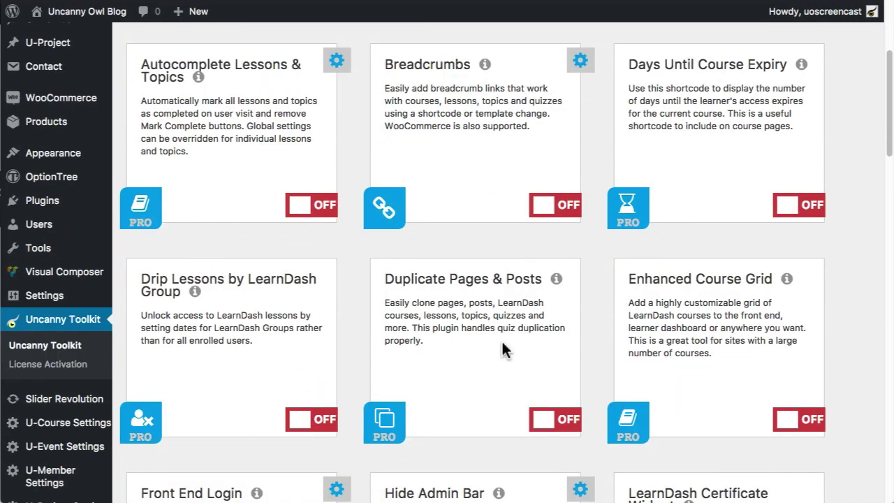
pyautogui.click(557, 420)
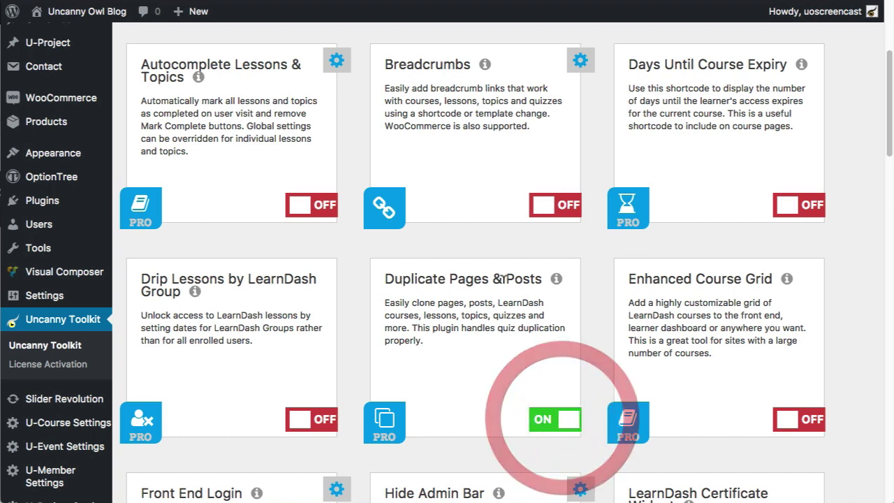
pyautogui.scroll(-5, 482, 328)
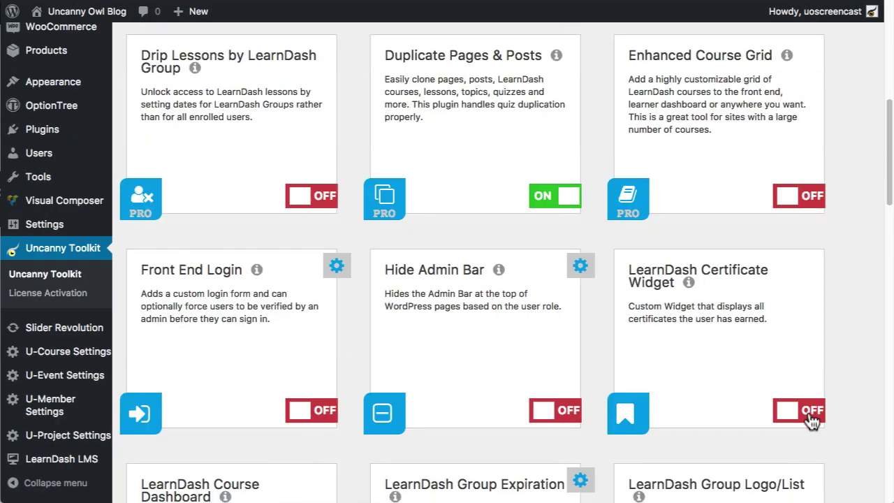
pyautogui.click(802, 410)
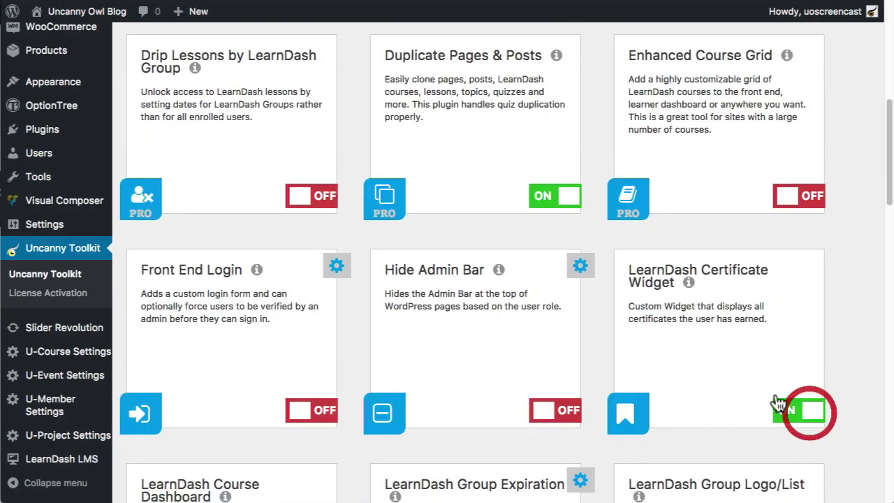
pyautogui.click(571, 412)
# Turn on Front End Login, Course Dashboard, Resume Button, Log In/Log Out Links and Learner Transcript.
pyautogui.scroll(-1, 455, 340)
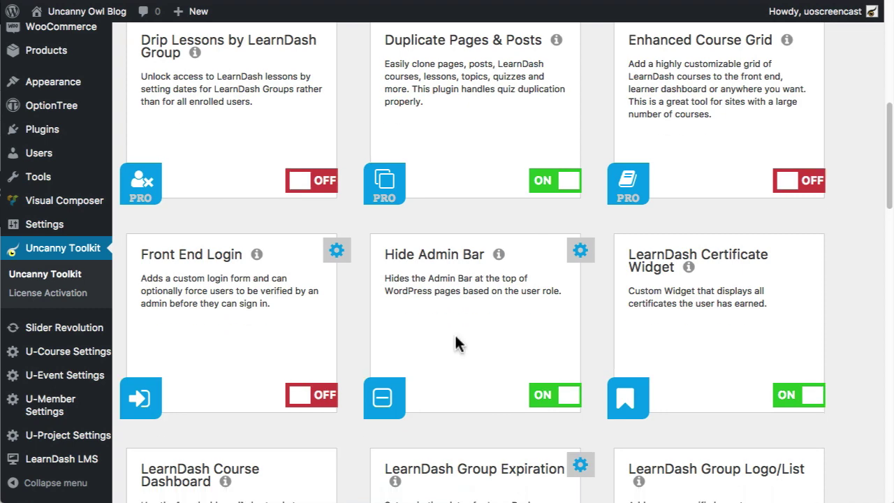
pyautogui.click(309, 362)
pyautogui.scroll(-3, 475, 342)
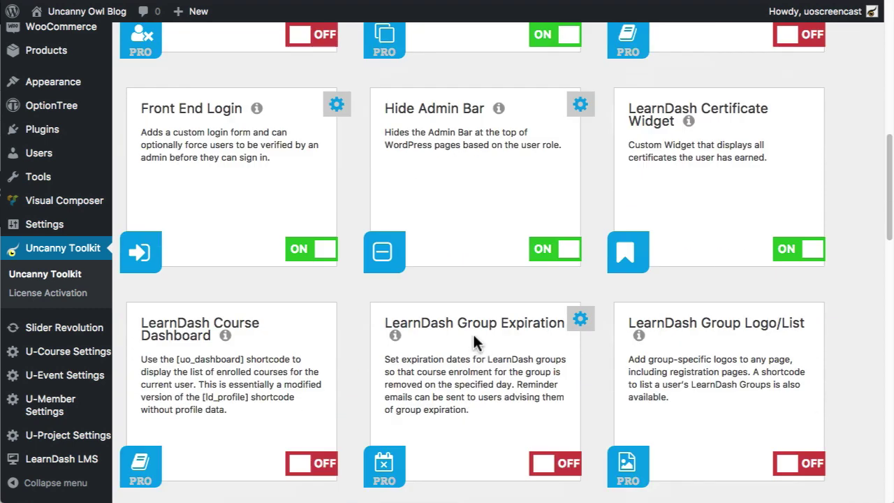
pyautogui.scroll(-1, 478, 354)
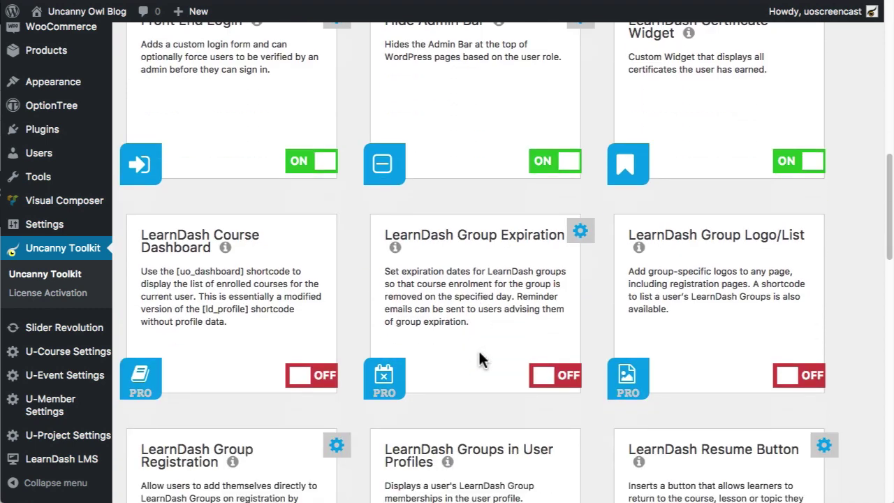
pyautogui.scroll(-2, 478, 349)
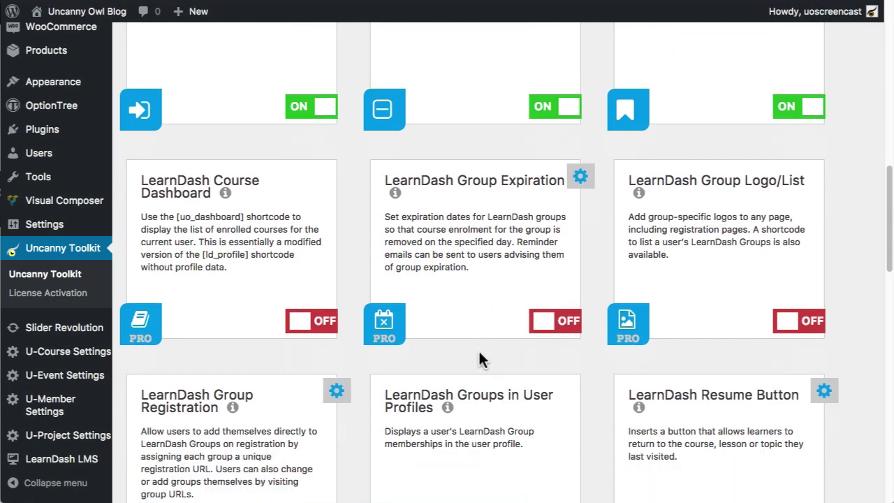
pyautogui.click(320, 285)
pyautogui.scroll(-2, 461, 360)
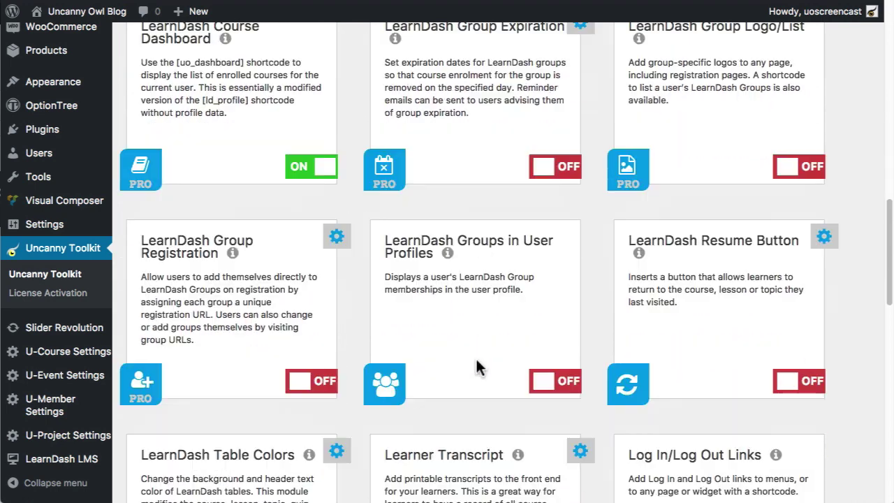
pyautogui.scroll(-2, 492, 380)
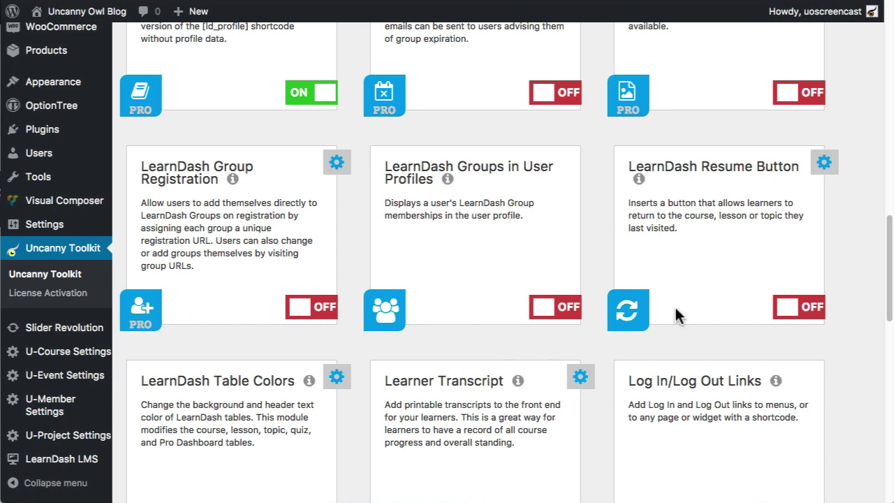
pyautogui.click(799, 318)
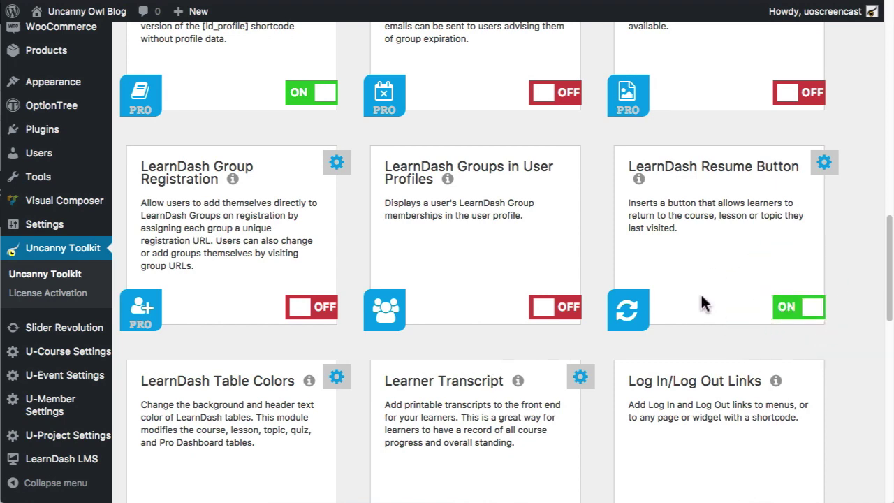
pyautogui.scroll(-3, 700, 293)
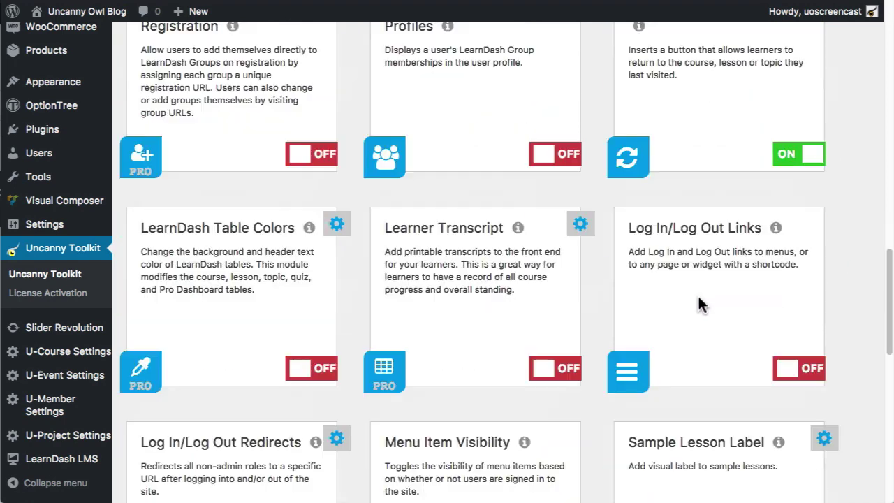
pyautogui.click(815, 372)
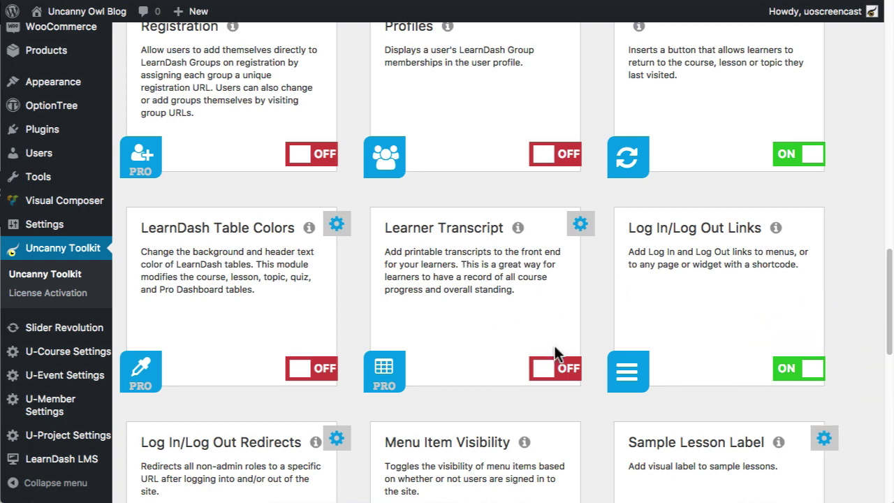
pyautogui.click(559, 372)
# Turn on Log In/Log Out Redirects and Show Or Hide Content, then save the changes.
pyautogui.scroll(-1, 257, 322)
pyautogui.scroll(-2, 257, 324)
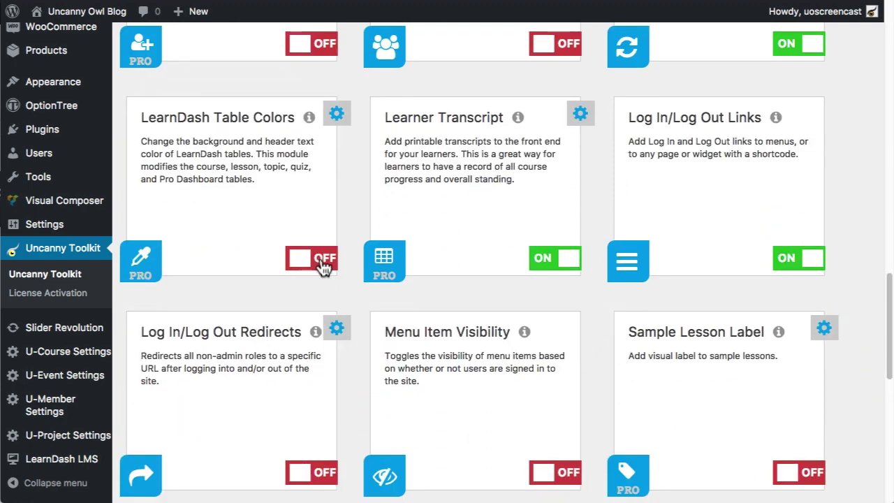
pyautogui.scroll(-4, 369, 325)
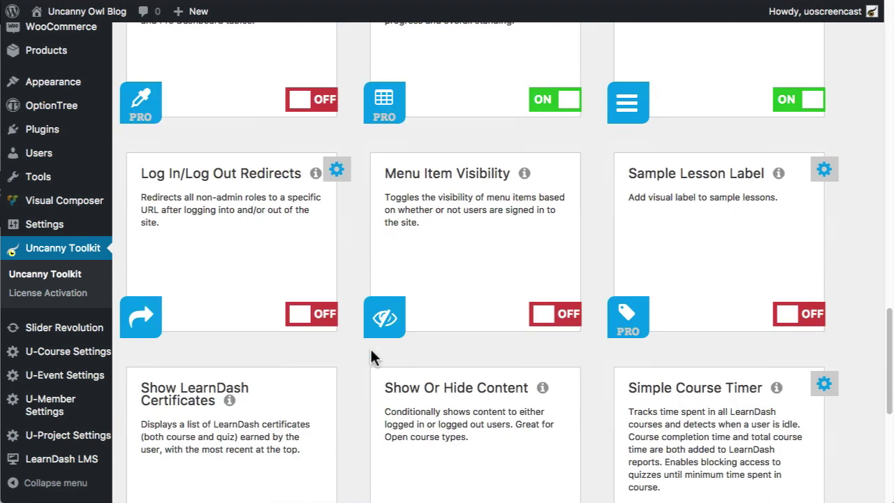
pyautogui.click(325, 316)
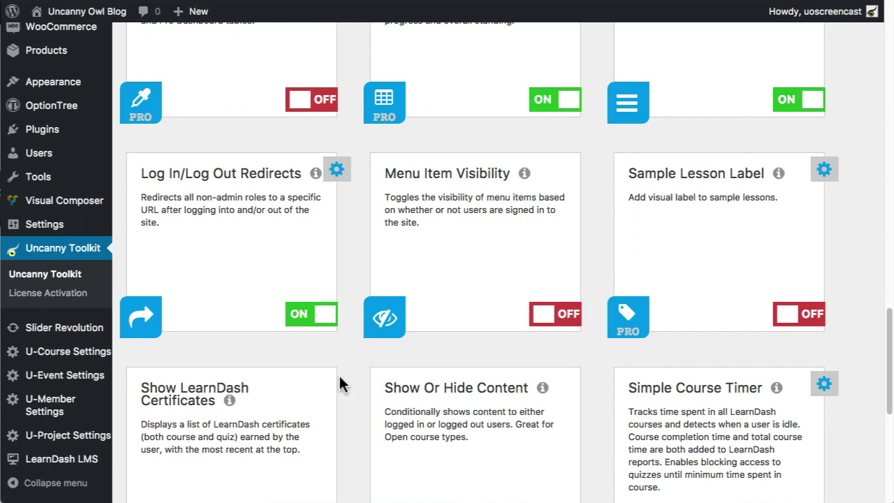
pyautogui.scroll(-1, 340, 376)
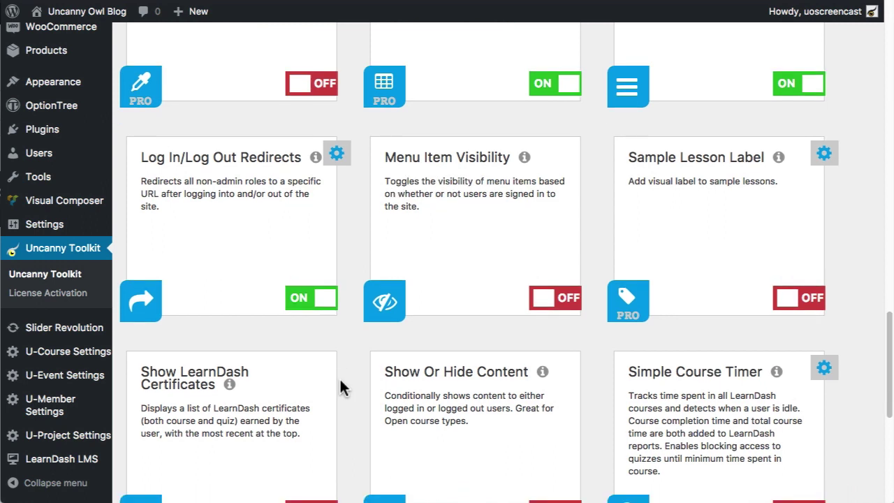
pyautogui.scroll(-1, 340, 377)
pyautogui.scroll(-3, 340, 382)
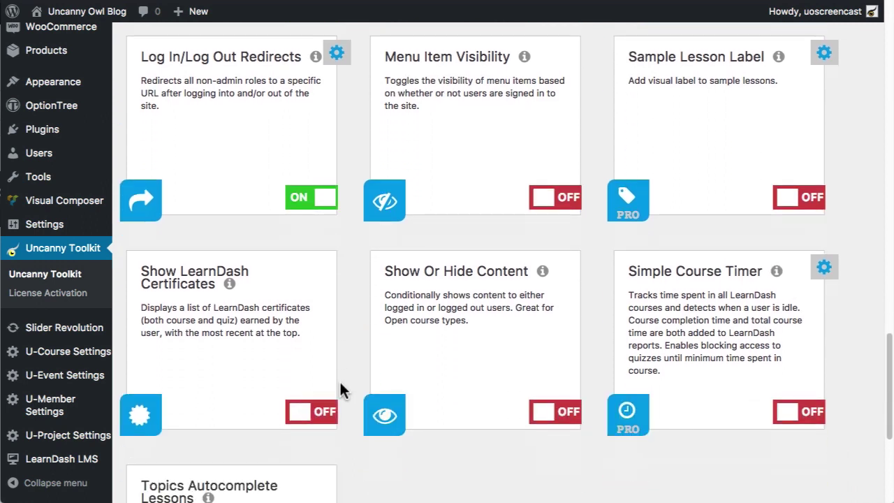
pyautogui.scroll(-3, 352, 383)
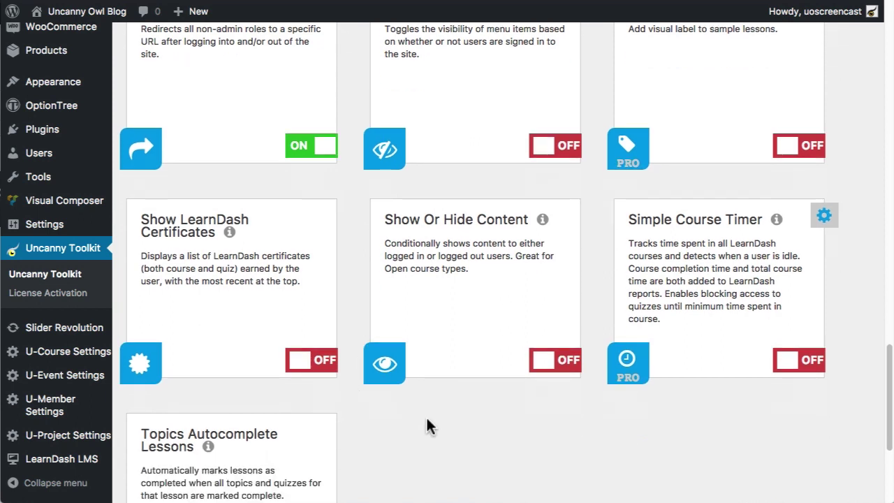
pyautogui.click(562, 328)
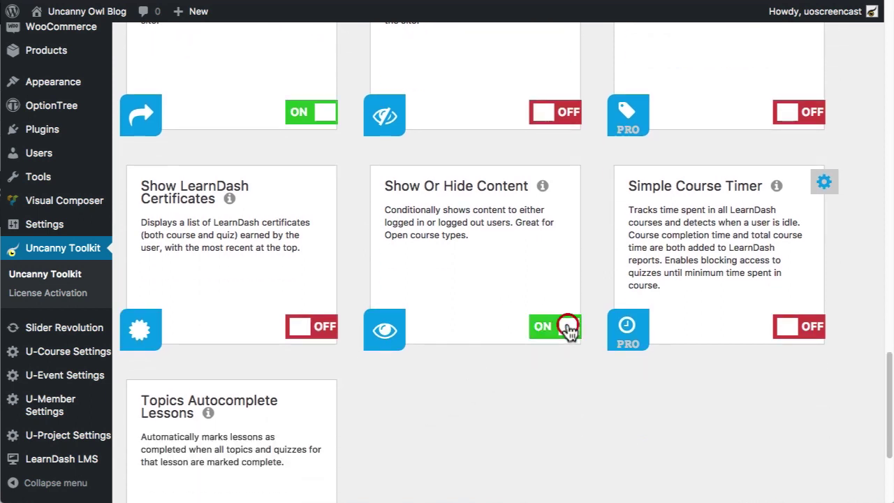
pyautogui.scroll(-1, 467, 372)
pyautogui.scroll(-2, 468, 377)
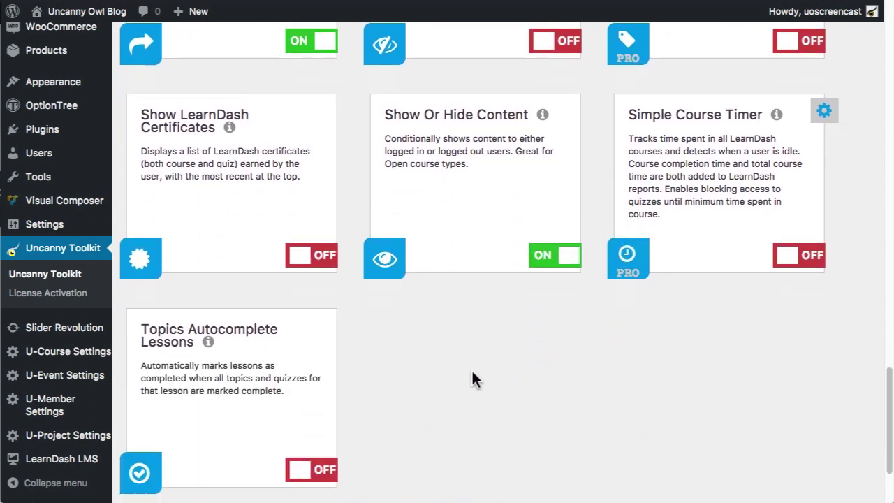
pyautogui.scroll(-4, 472, 379)
pyautogui.click(175, 433)
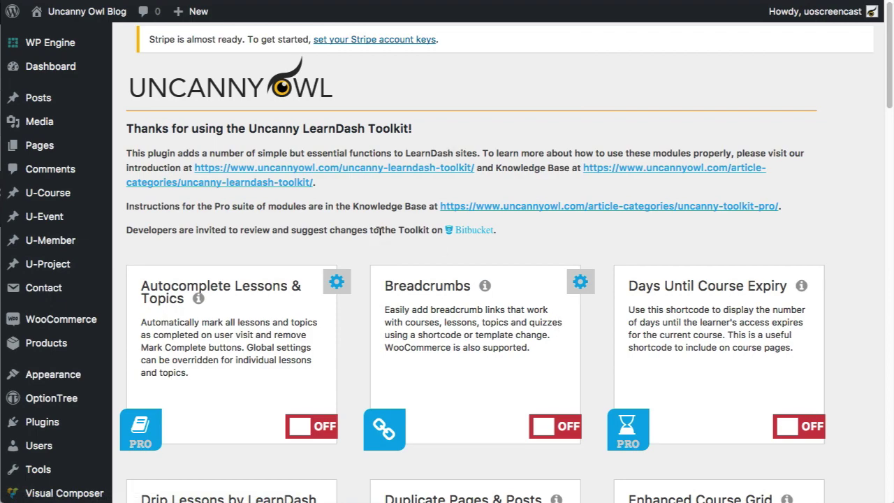
# Set Hide Admin Bar to hide the bar for the Subscriber and Customer roles and save.
pyautogui.scroll(-10, 379, 230)
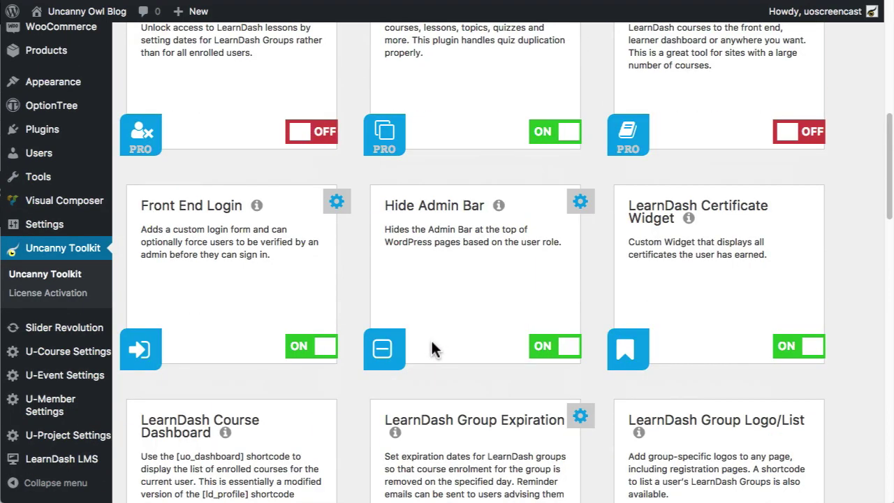
pyautogui.scroll(-2, 430, 341)
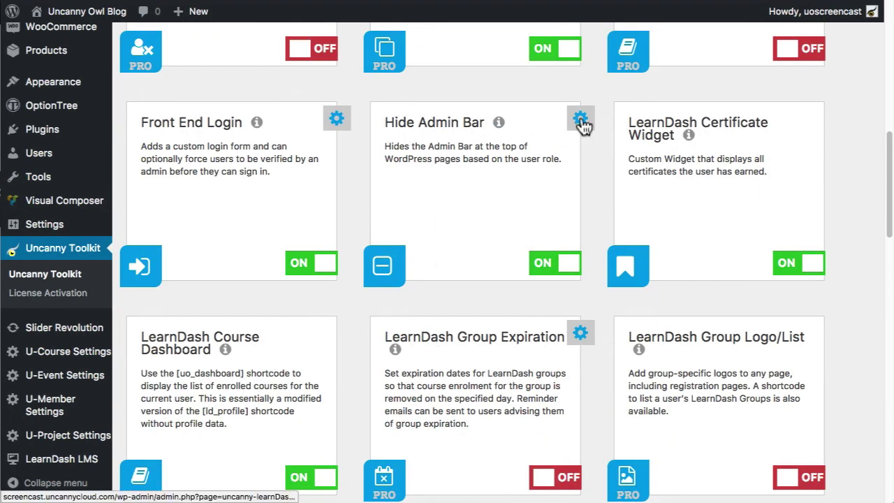
pyautogui.click(580, 119)
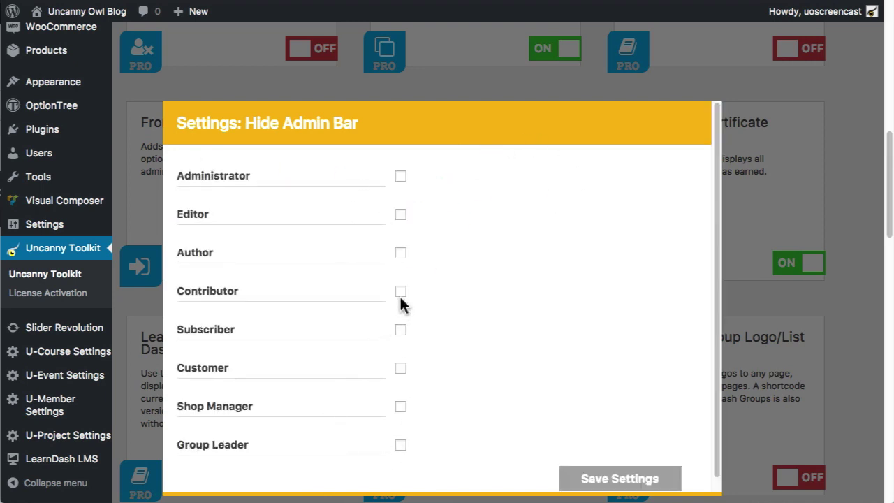
pyautogui.click(400, 329)
pyautogui.click(400, 368)
pyautogui.click(649, 479)
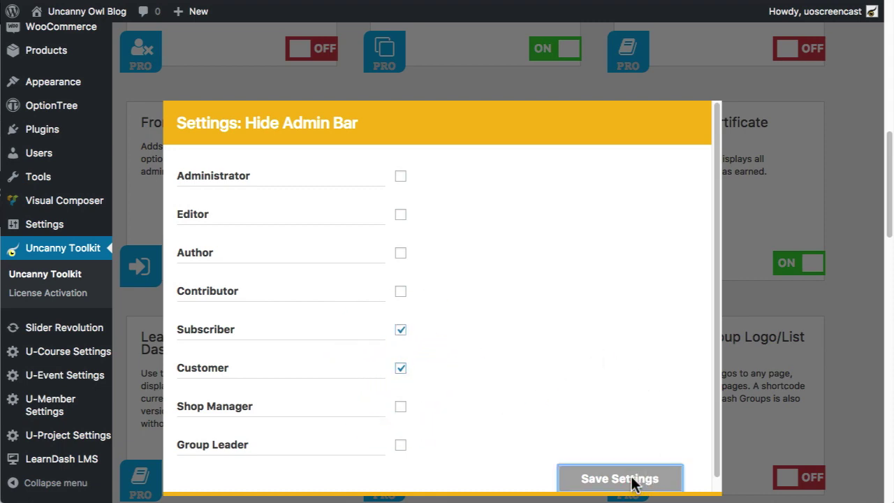
pyautogui.click(801, 161)
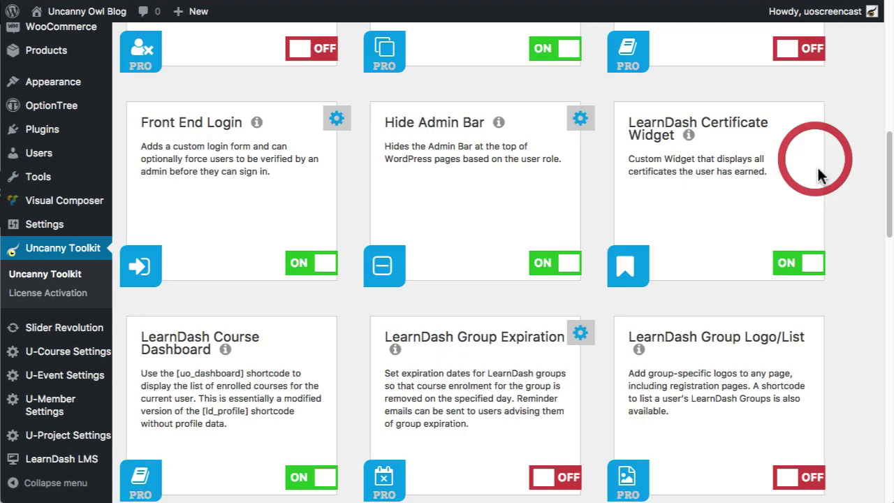
# Set the Front End Login module's login page to 'Log In' and save the settings.
pyautogui.click(338, 119)
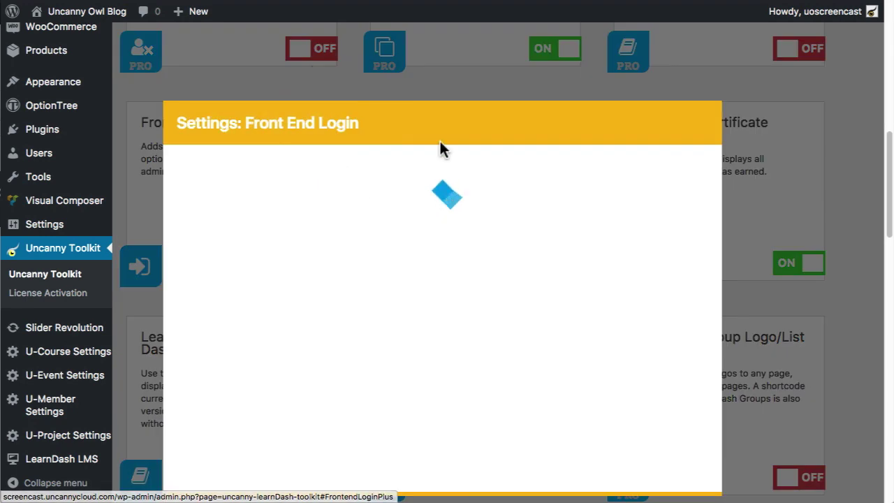
pyautogui.click(482, 218)
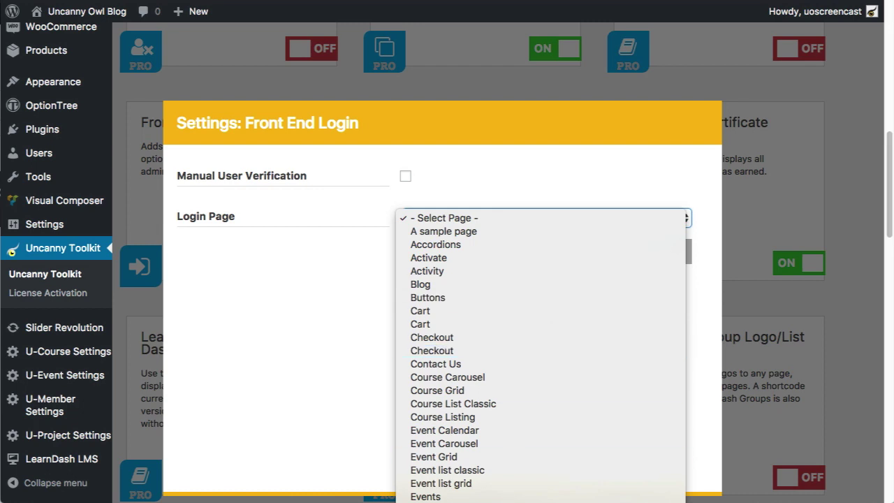
pyautogui.write('Log')
pyautogui.press('Return')
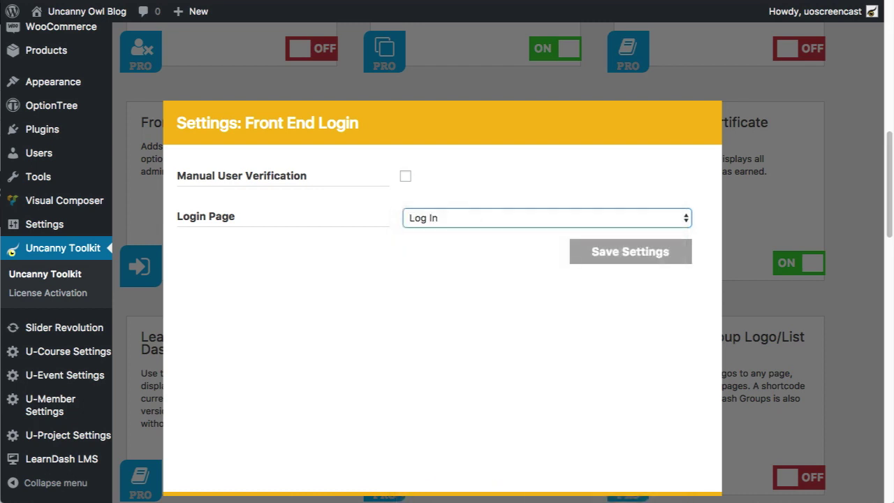
pyautogui.click(631, 253)
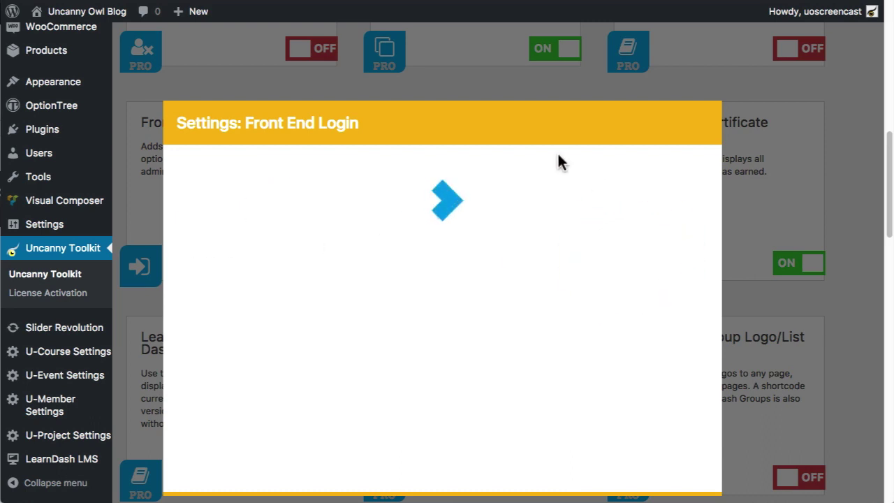
pyautogui.click(821, 176)
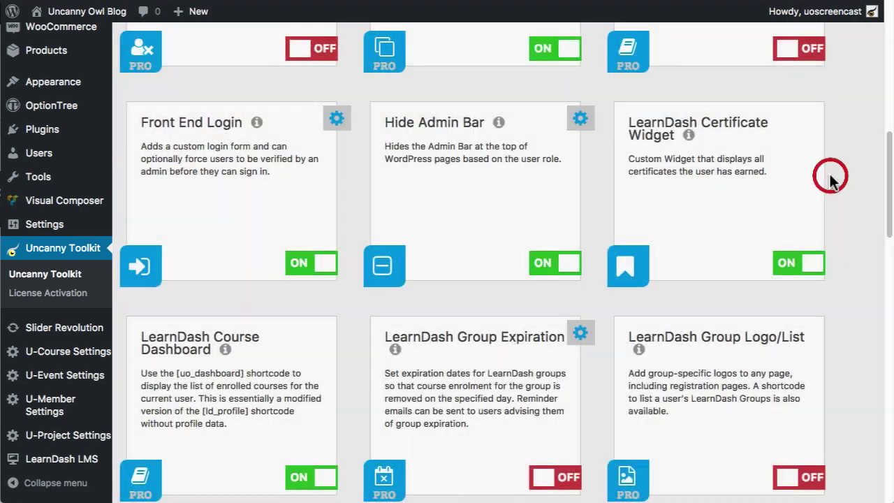
# Save the LearnDash Resume Button module's button text as 'Resume'.
pyautogui.scroll(-3, 306, 314)
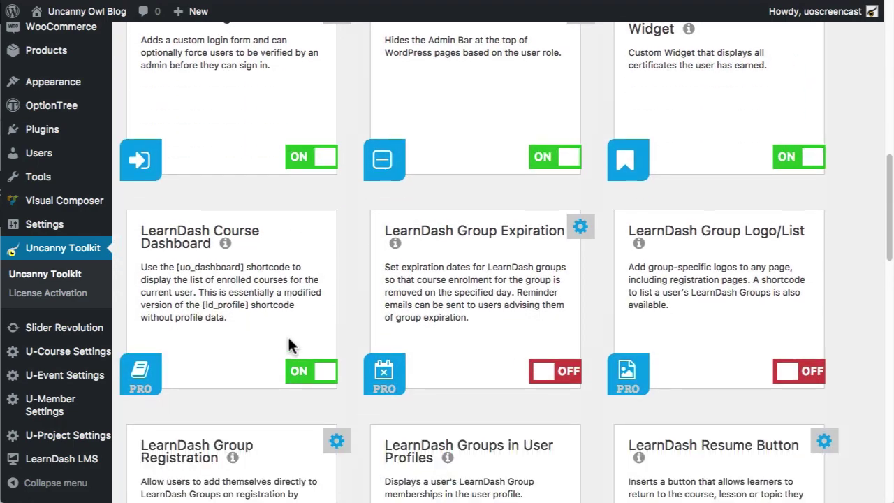
pyautogui.scroll(-7, 504, 380)
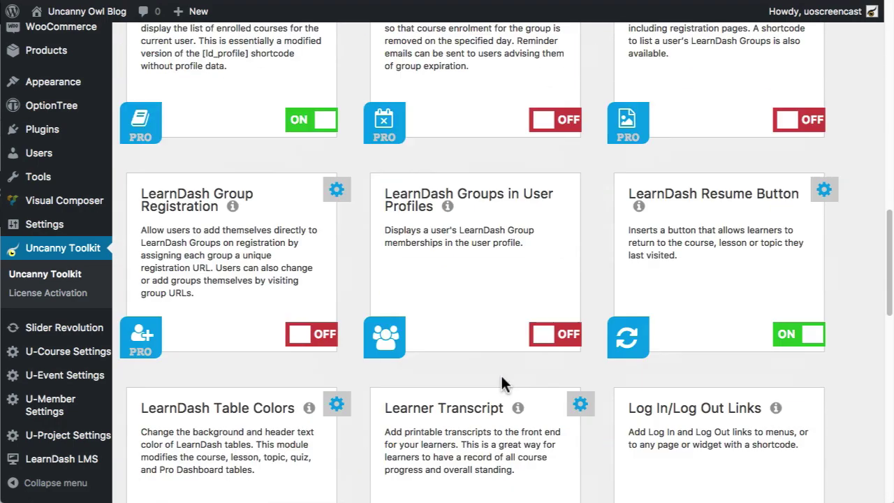
pyautogui.click(824, 189)
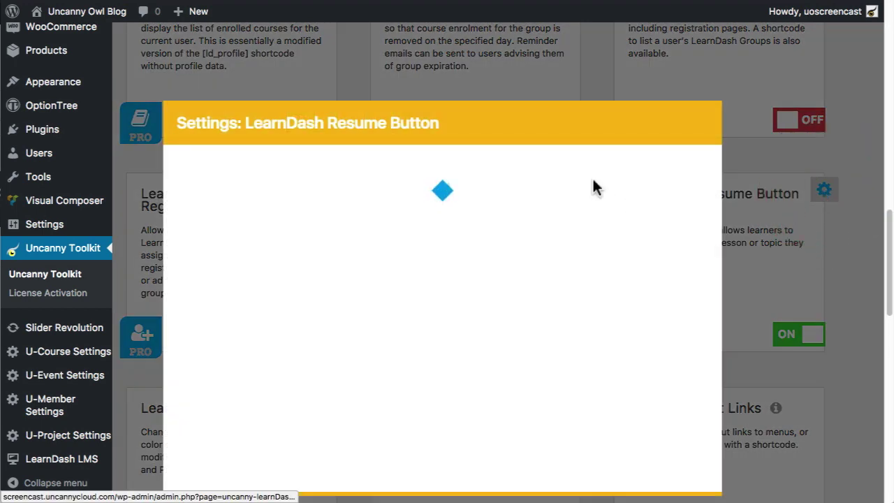
pyautogui.click(479, 178)
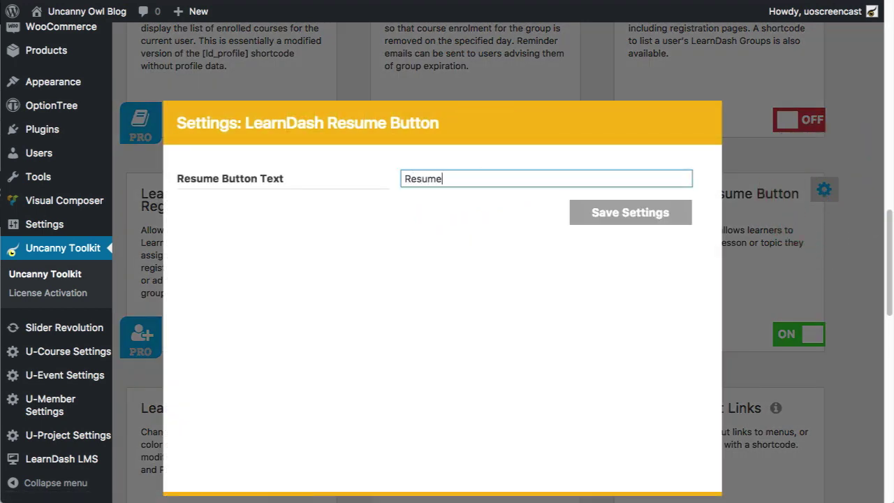
pyautogui.click(595, 216)
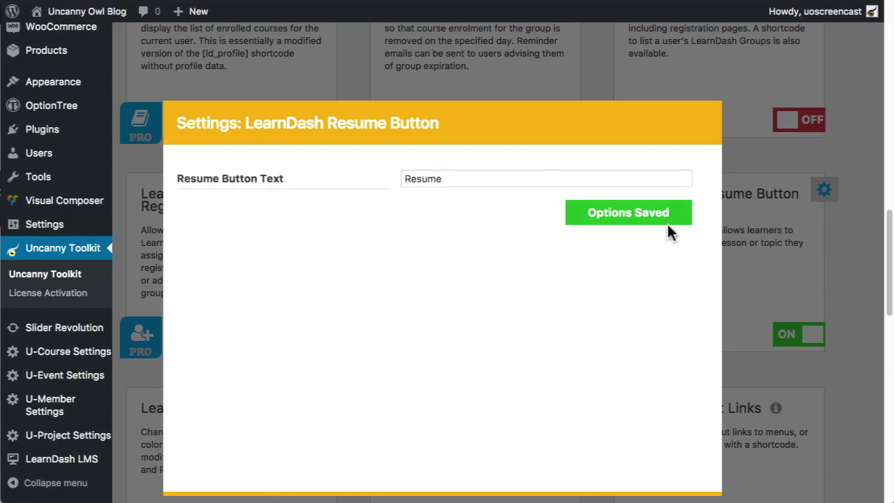
pyautogui.click(850, 262)
# Look over the Learner Transcript module settings and close them unchanged.
pyautogui.scroll(-5, 275, 249)
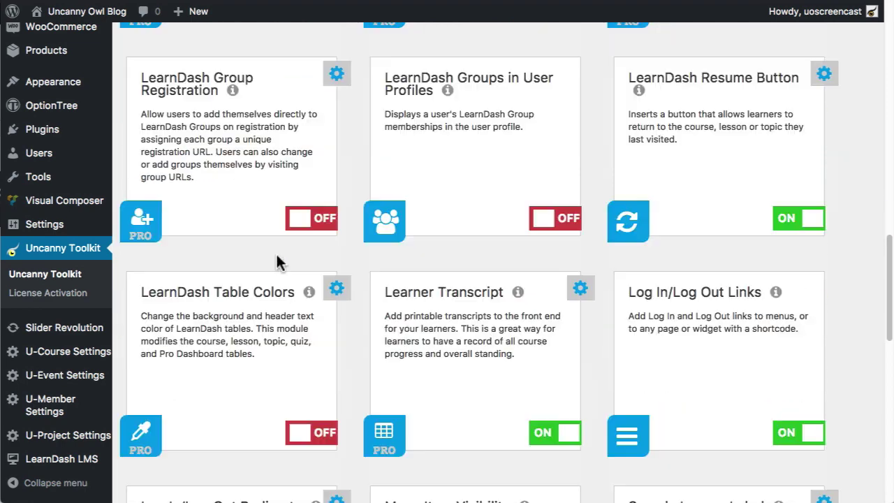
pyautogui.scroll(-2, 293, 310)
pyautogui.click(581, 109)
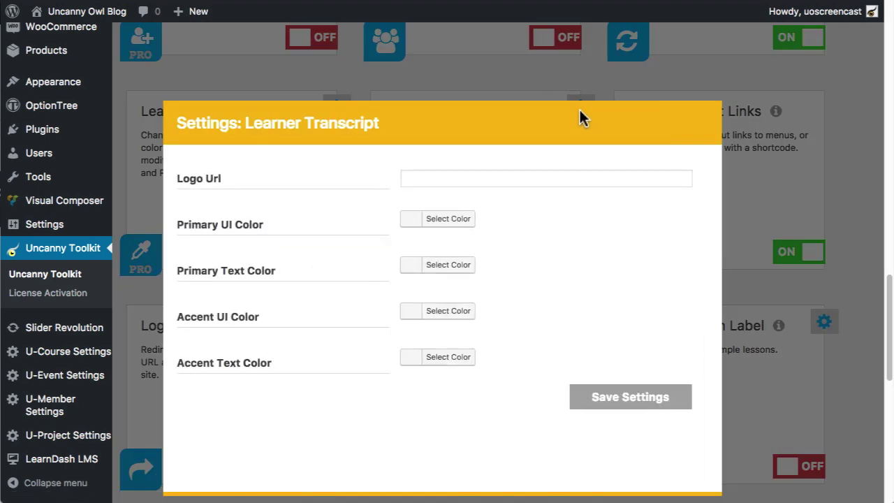
pyautogui.click(789, 222)
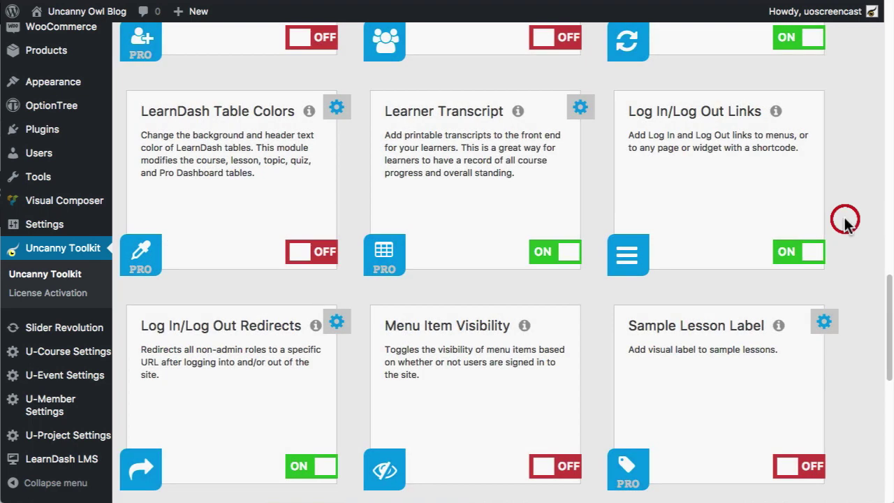
pyautogui.scroll(-4, 634, 406)
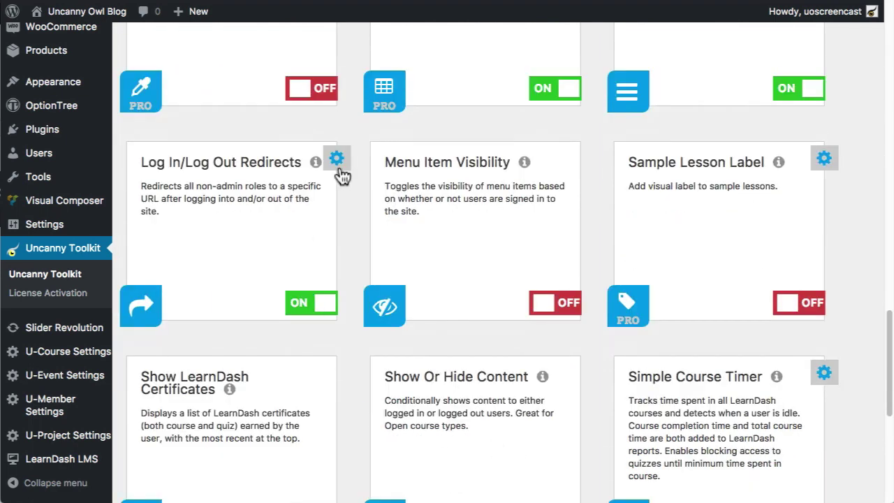
# Redirect logins to /my-courses/ and logouts to /, then save all toolkit module changes.
pyautogui.click(336, 160)
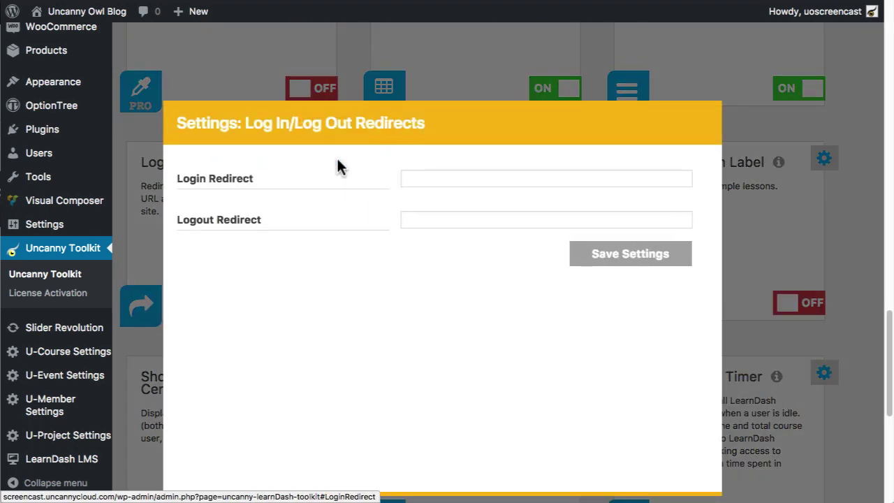
pyautogui.click(459, 173)
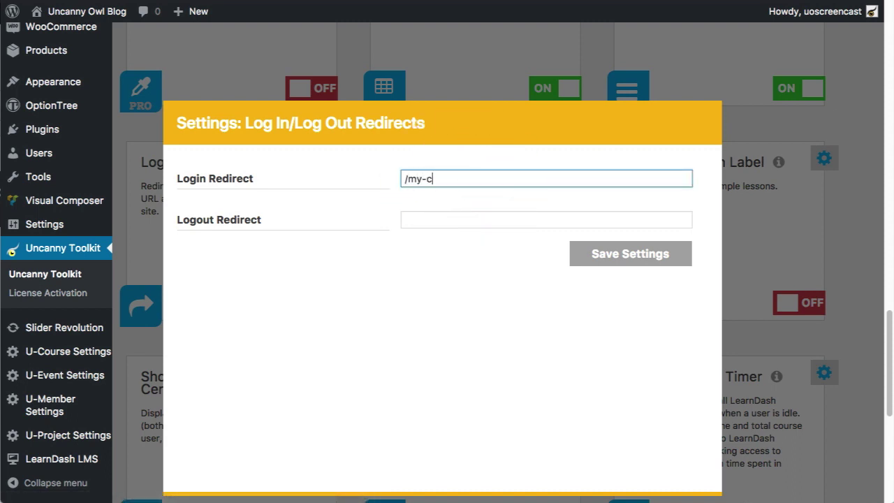
pyautogui.click(456, 219)
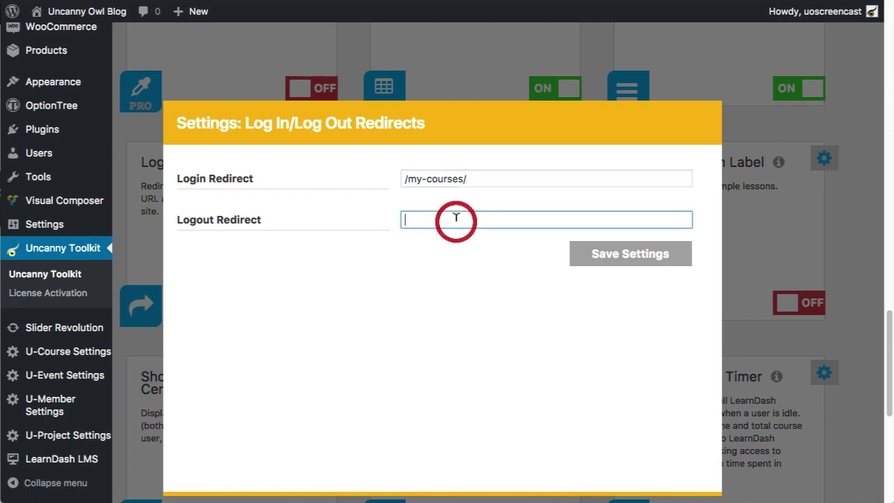
pyautogui.click(644, 254)
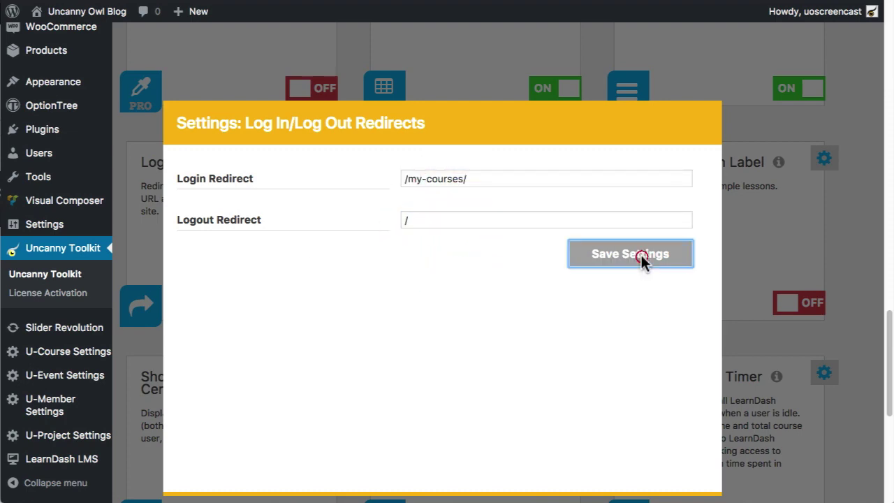
pyautogui.click(608, 48)
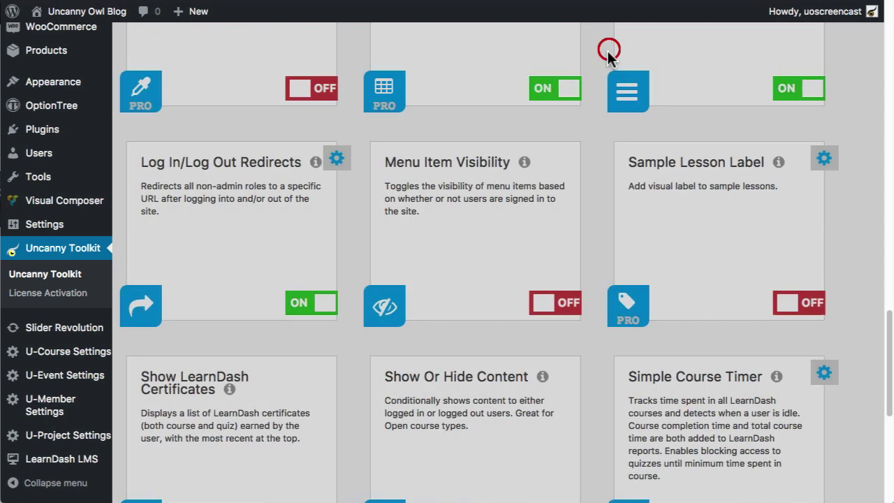
pyautogui.scroll(-3, 548, 314)
pyautogui.scroll(-5, 548, 340)
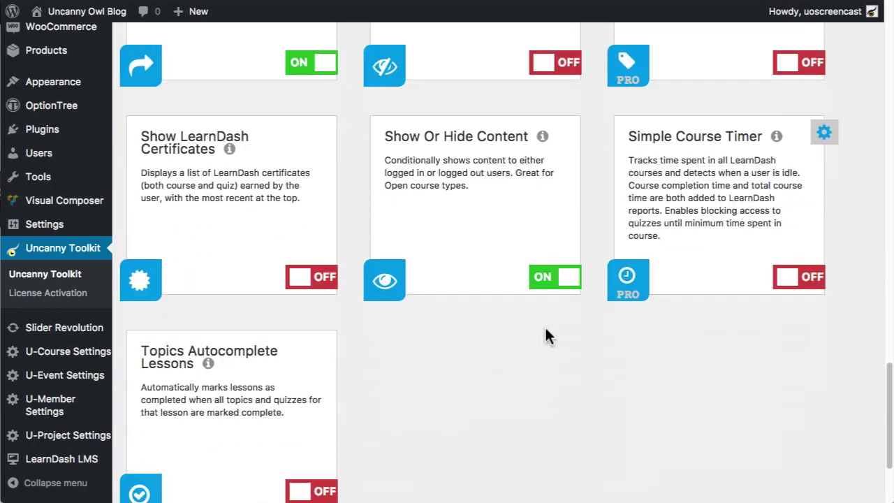
pyautogui.click(162, 471)
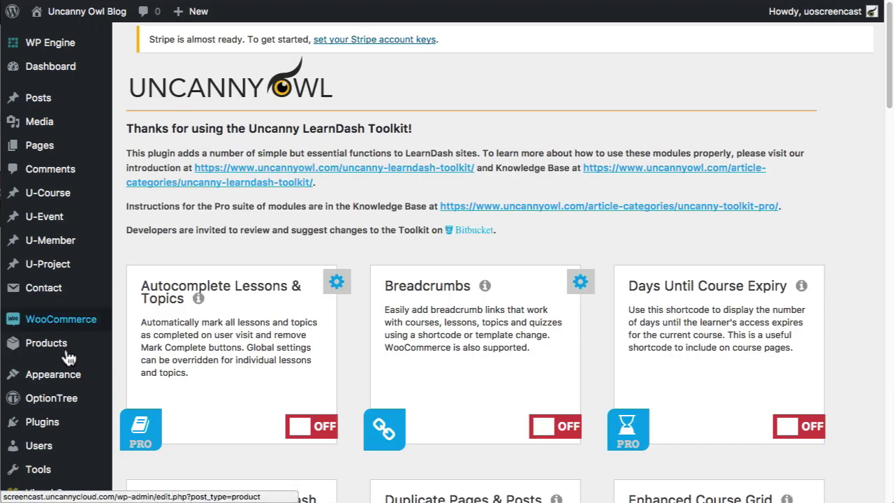
# Add a Certificates - Uncanny Toolkit widget titled 'Your Certificates' below Course Navigation in Main Sidebar.
pyautogui.moveTo(42, 375)
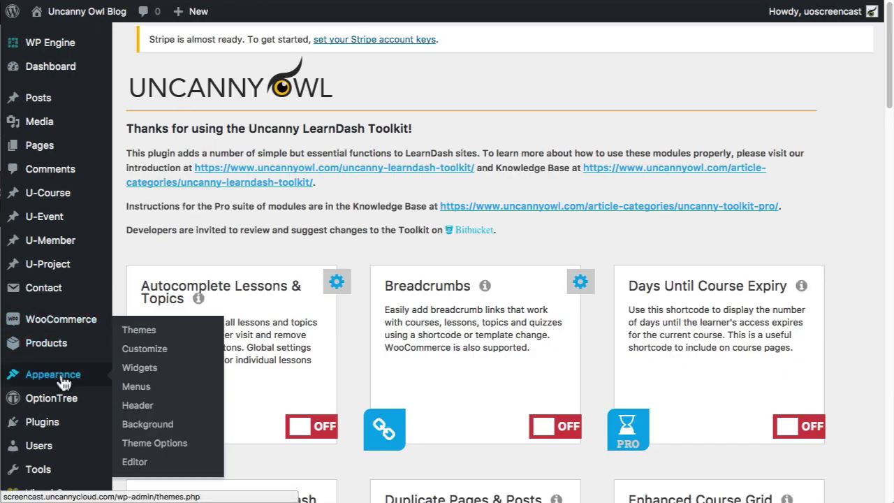
pyautogui.click(137, 367)
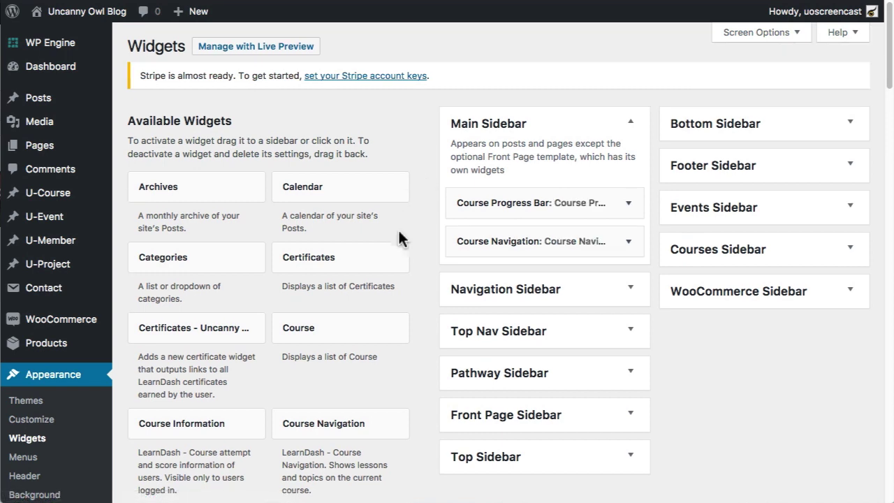
pyautogui.scroll(-3, 421, 269)
pyautogui.click(249, 257)
pyautogui.moveTo(249, 257); pyautogui.dragTo(504, 195)
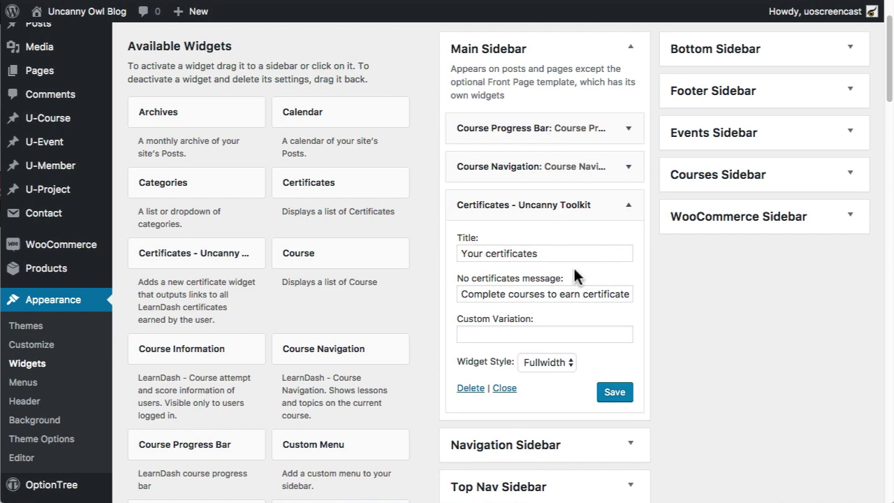
pyautogui.click(493, 252)
pyautogui.press('BackSpace')
pyautogui.write('C')
pyautogui.click(616, 393)
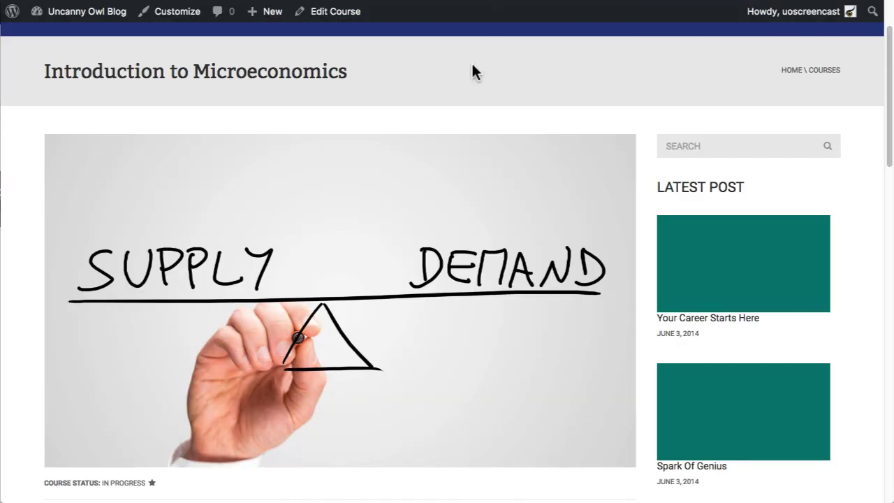
# Reload and scroll the Introduction to Microeconomics course page to check its new sidebar widgets.
pyautogui.click(70, 10)
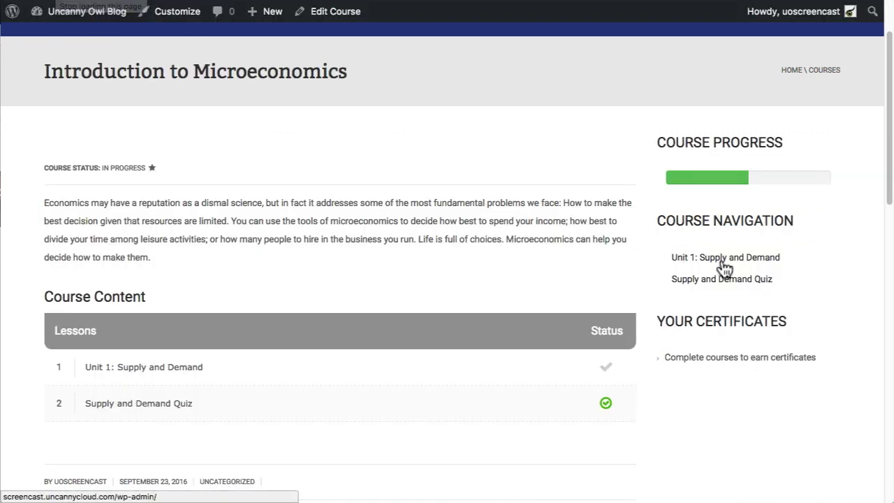
pyautogui.click(719, 258)
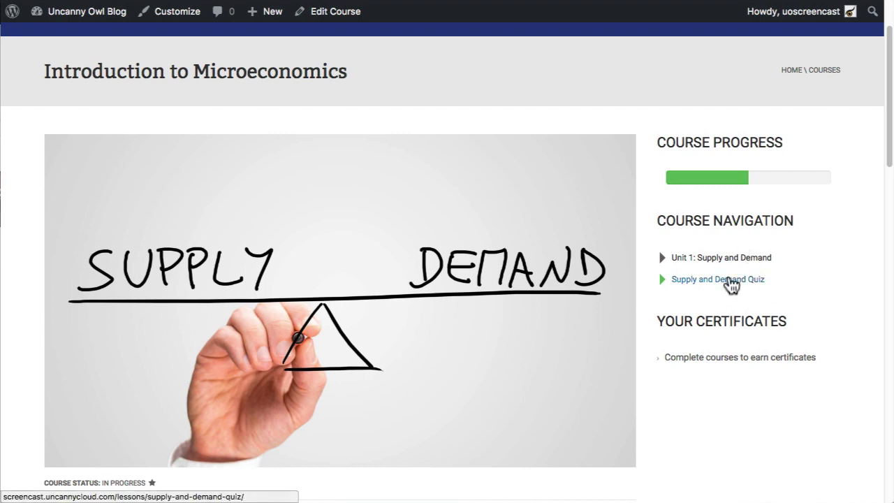
pyautogui.scroll(-5, 548, 333)
pyautogui.scroll(7, 735, 216)
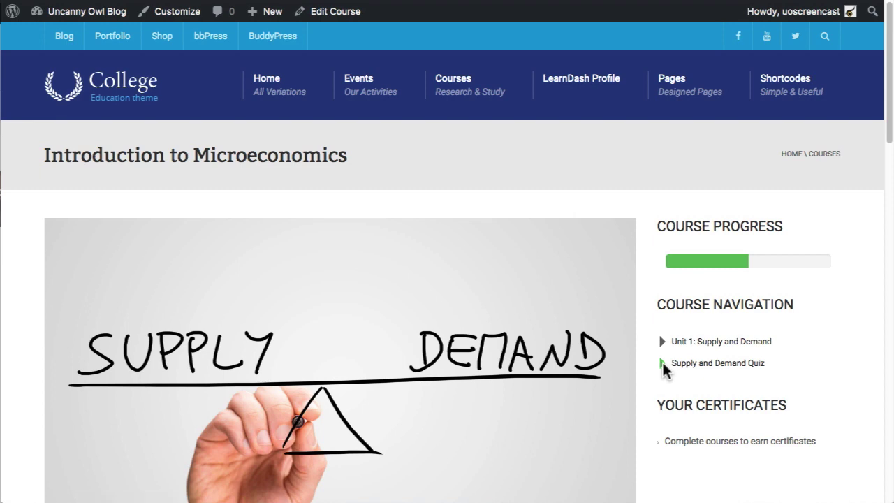
pyautogui.scroll(-2, 751, 411)
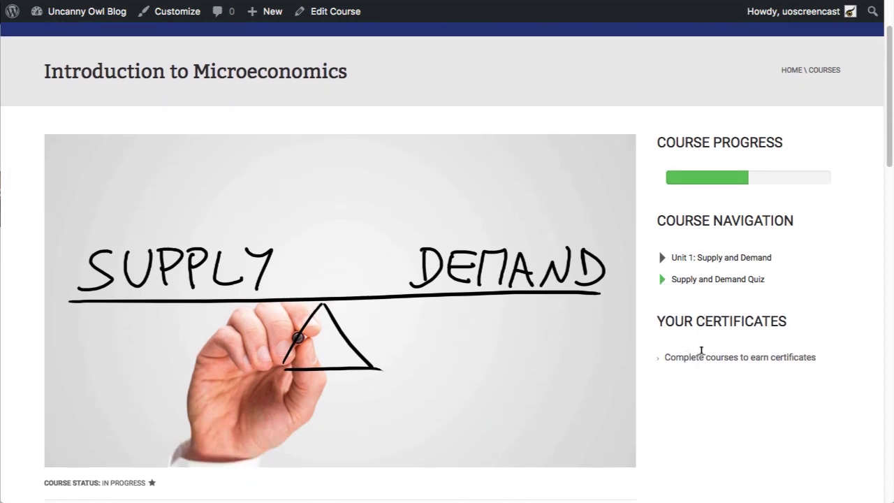
pyautogui.scroll(-10, 719, 366)
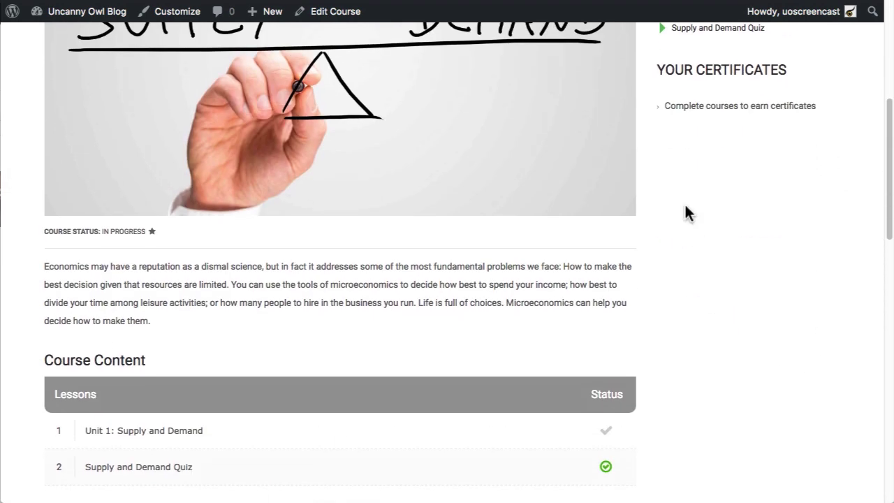
pyautogui.scroll(7, 701, 251)
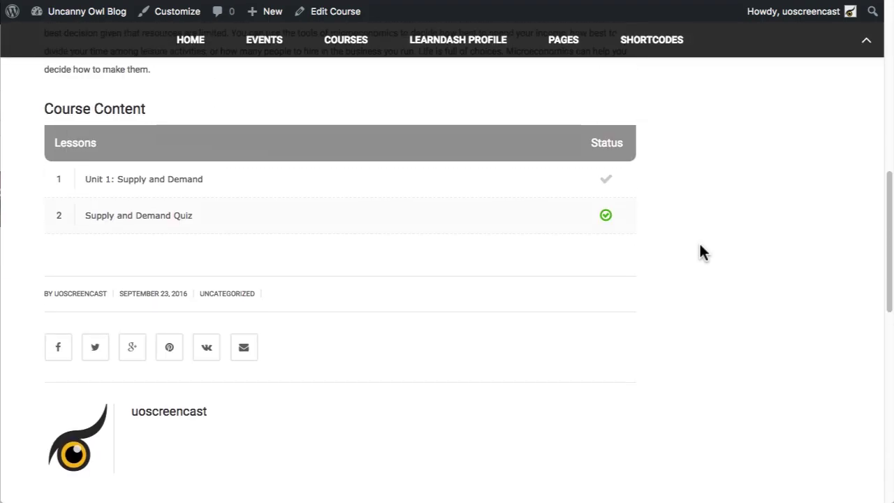
pyautogui.scroll(5, 700, 252)
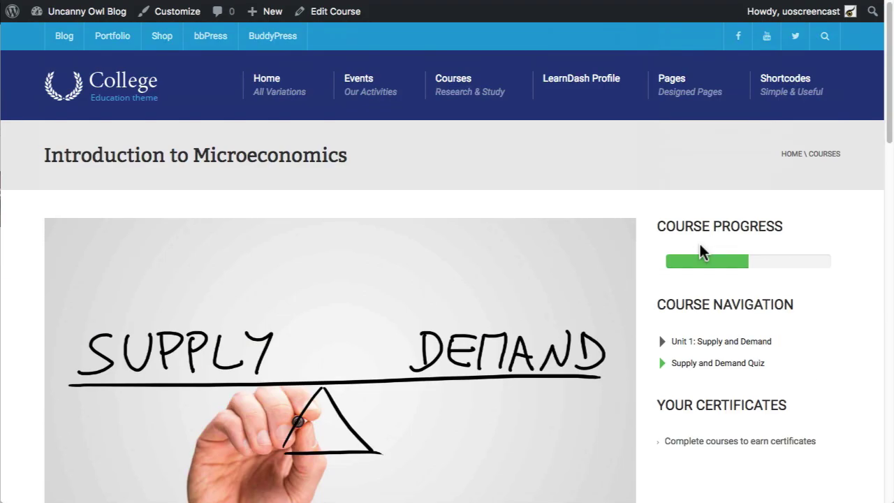
pyautogui.scroll(-10, 699, 246)
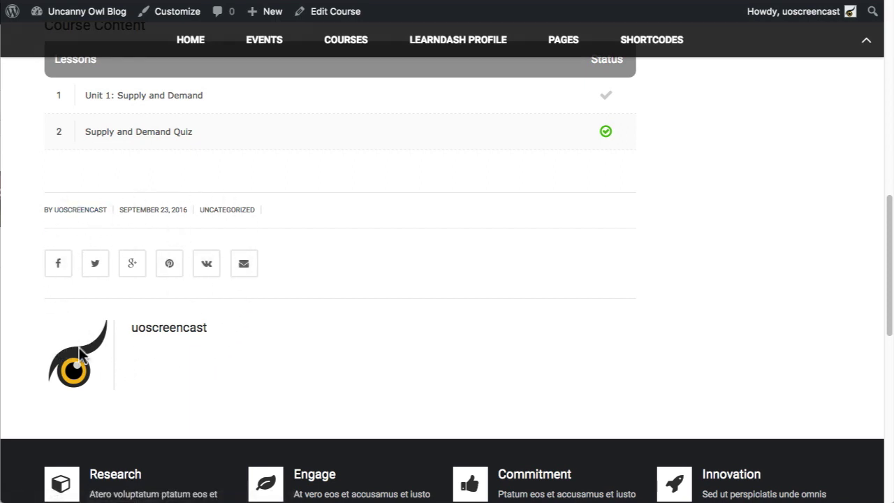
pyautogui.scroll(5, 654, 293)
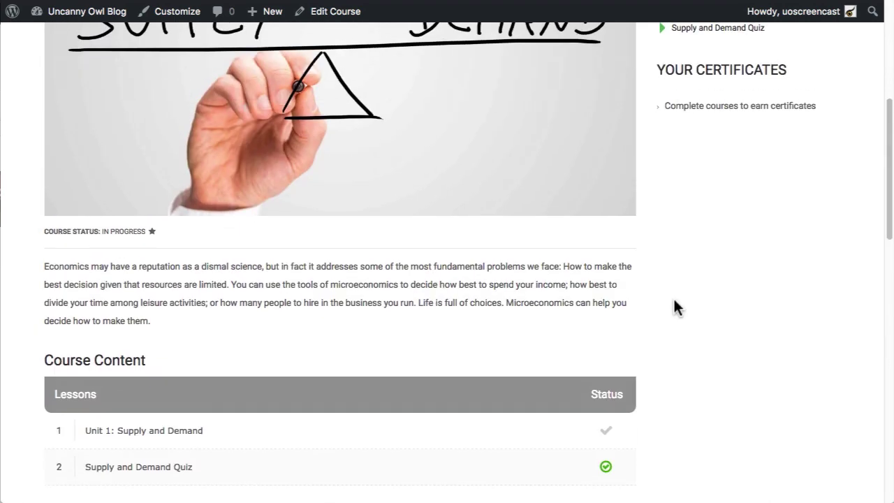
pyautogui.scroll(5, 673, 301)
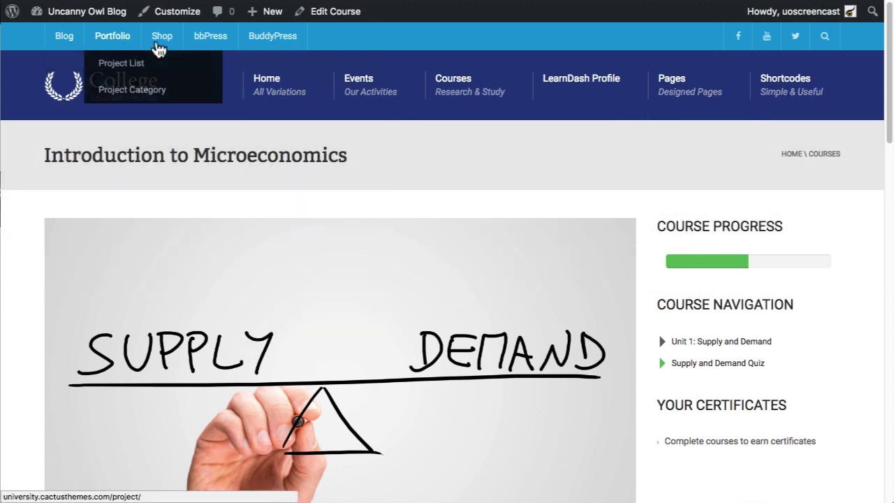
pyautogui.moveTo(674, 74)
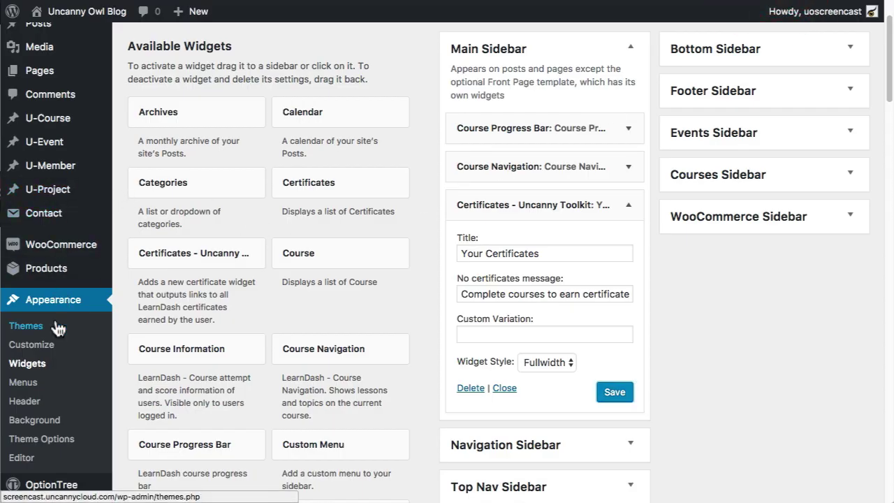
# Create a new page titled 'My Course'.
pyautogui.scroll(3, 57, 328)
pyautogui.moveTo(14, 148)
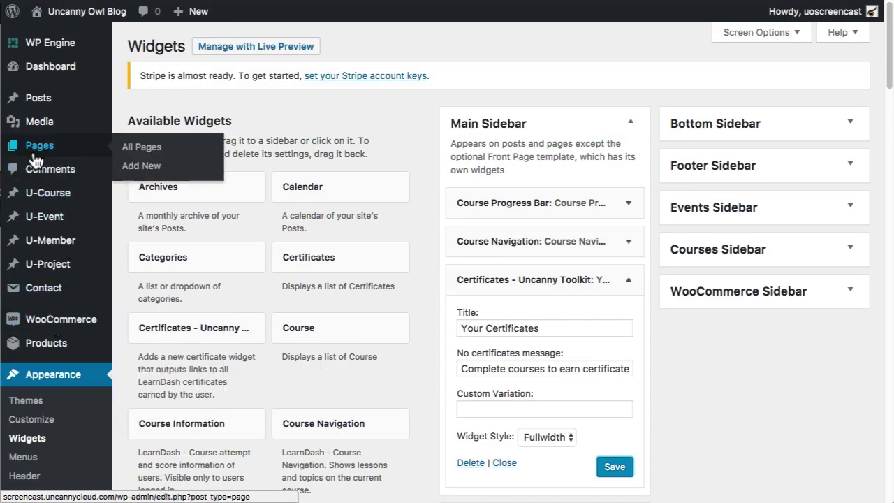
pyautogui.click(152, 168)
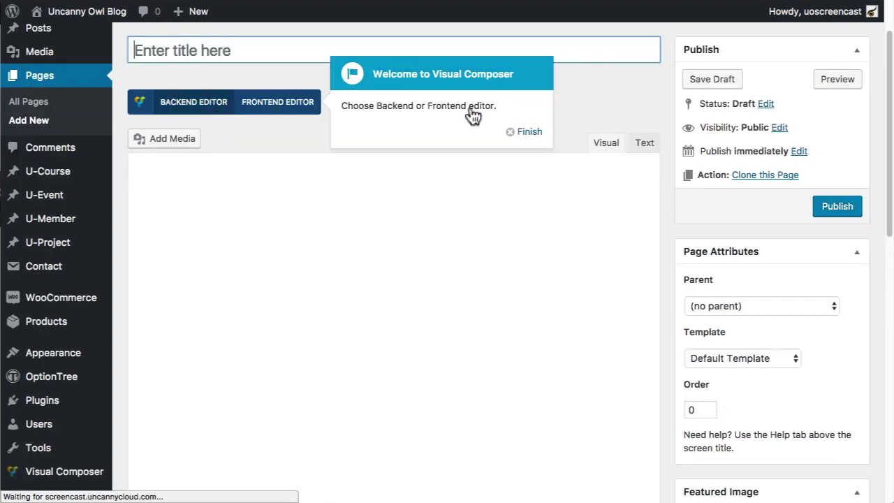
pyautogui.click(534, 132)
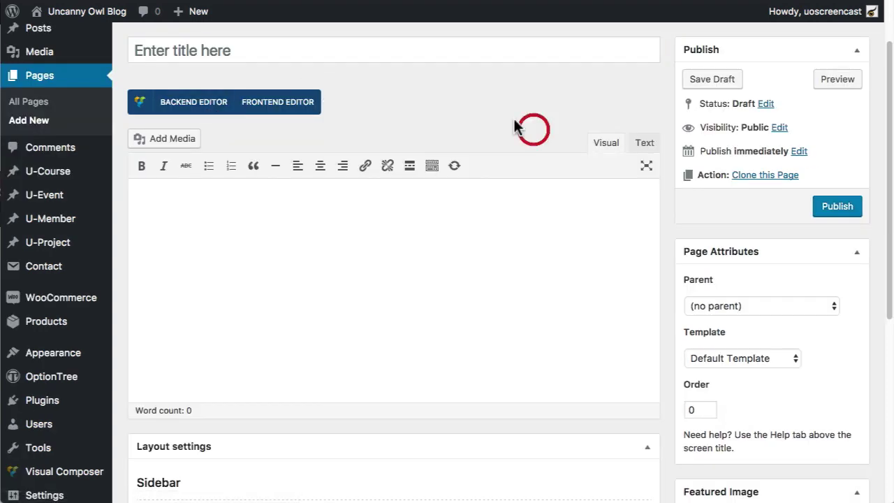
pyautogui.click(207, 51)
pyautogui.write('My Course')
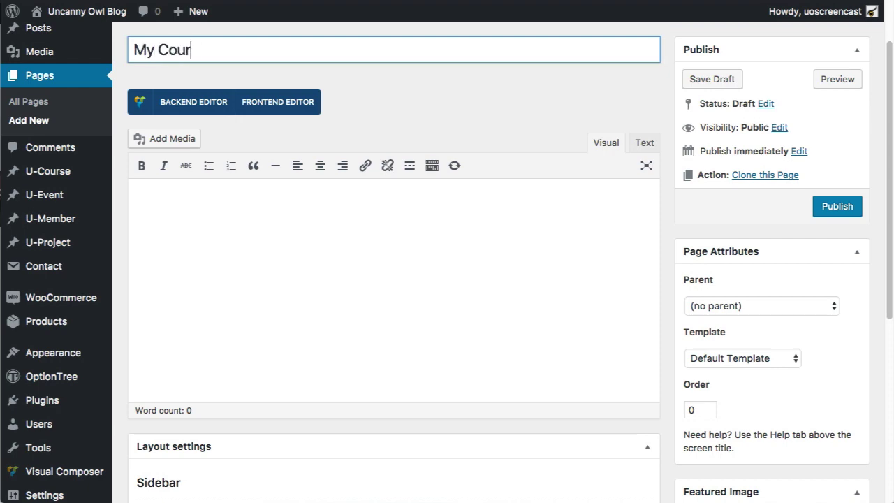
# Paste the prepared dashboard HTML into the page body in the Text editor.
pyautogui.click(639, 193)
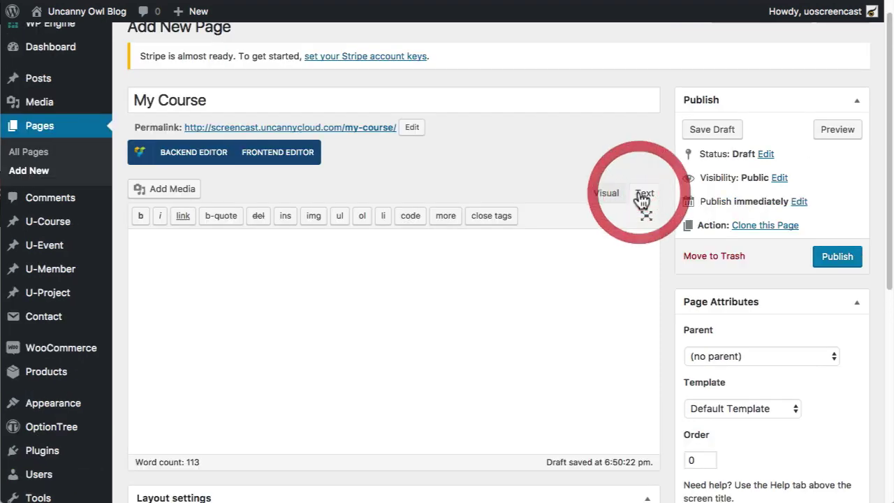
pyautogui.click(369, 280)
pyautogui.hotkey('ctrl', 'v')
pyautogui.scroll(5, 418, 220)
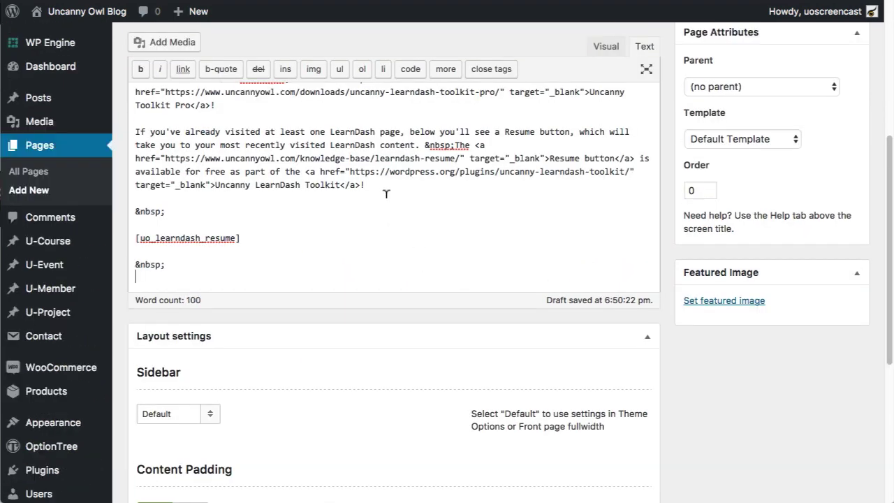
pyautogui.scroll(2, 381, 262)
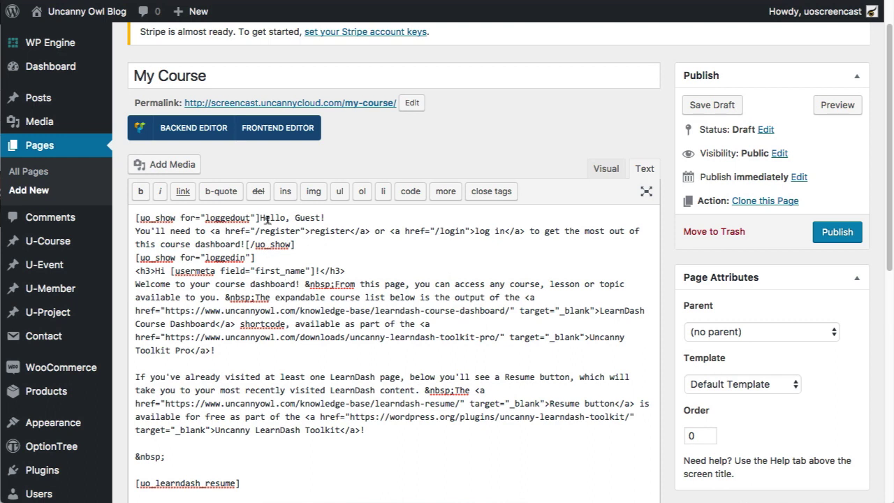
# Delete the register link from the logged-out greeting line.
pyautogui.moveTo(259, 217); pyautogui.dragTo(136, 217)
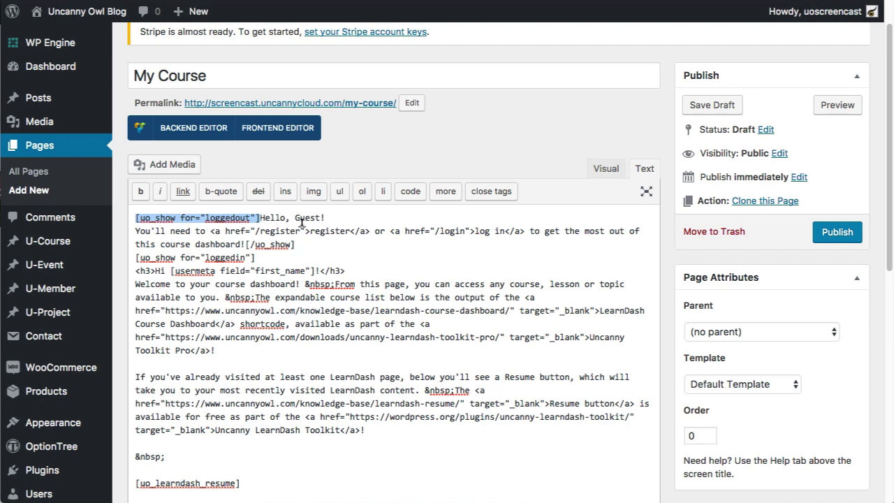
pyautogui.moveTo(211, 230); pyautogui.dragTo(361, 227)
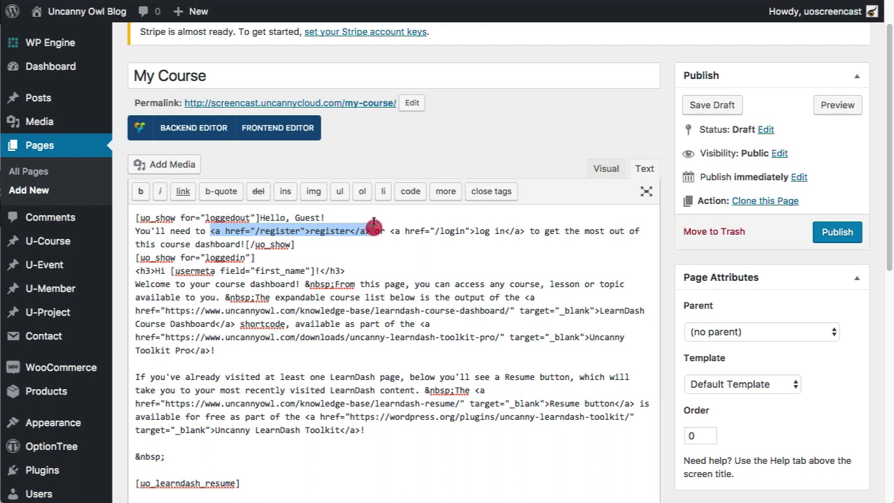
pyautogui.press('BackSpace')
pyautogui.press('Delete')
pyautogui.press('Delete')
pyautogui.press('Delete')
pyautogui.press('Delete')
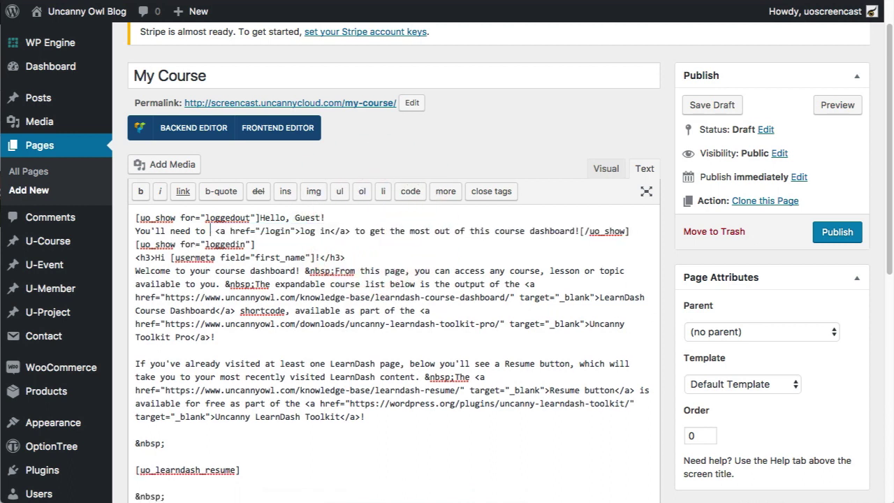
pyautogui.write('<')
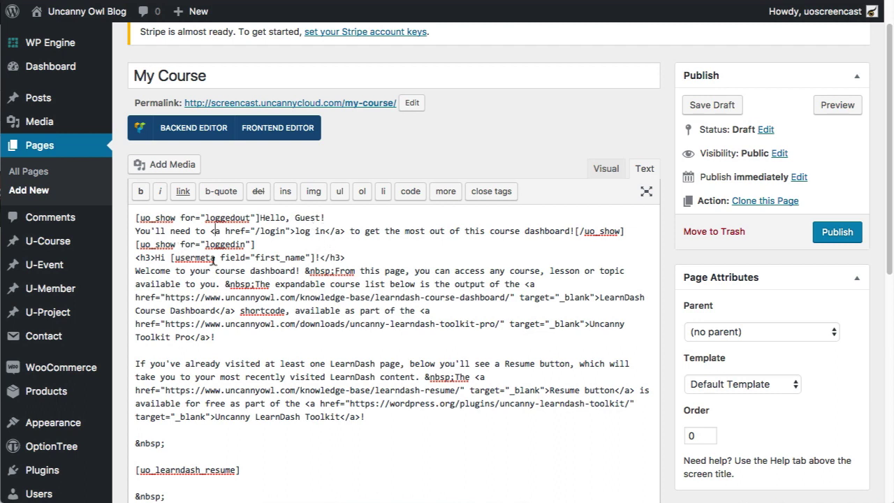
# Change the logged-in greeting heading from h3 to h2.
pyautogui.moveTo(631, 230); pyautogui.dragTo(574, 231)
pyautogui.moveTo(255, 245); pyautogui.dragTo(122, 245)
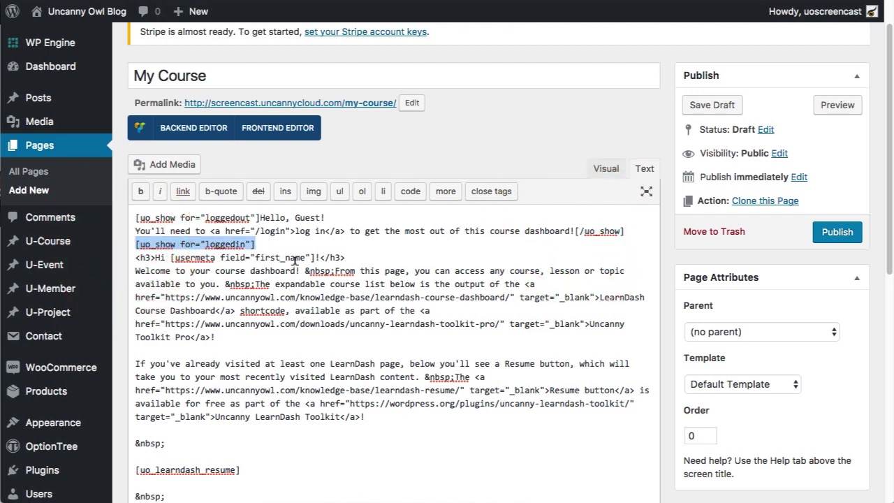
pyautogui.click(148, 249)
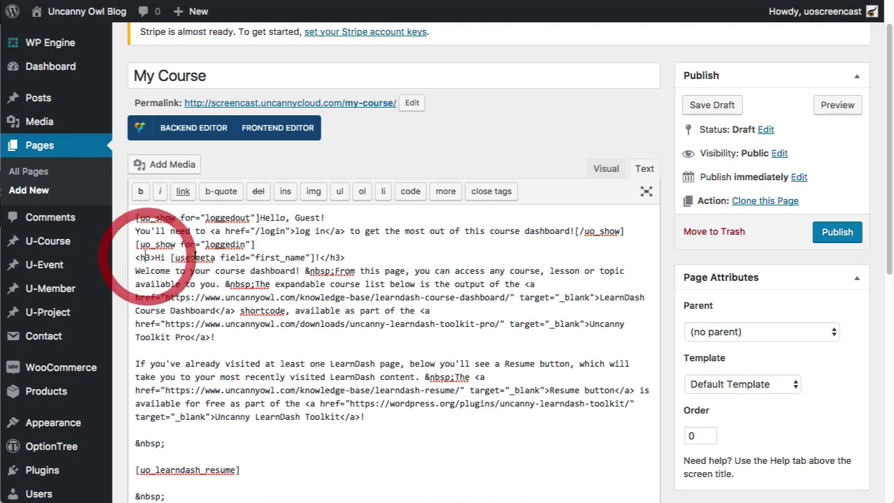
pyautogui.click(340, 257)
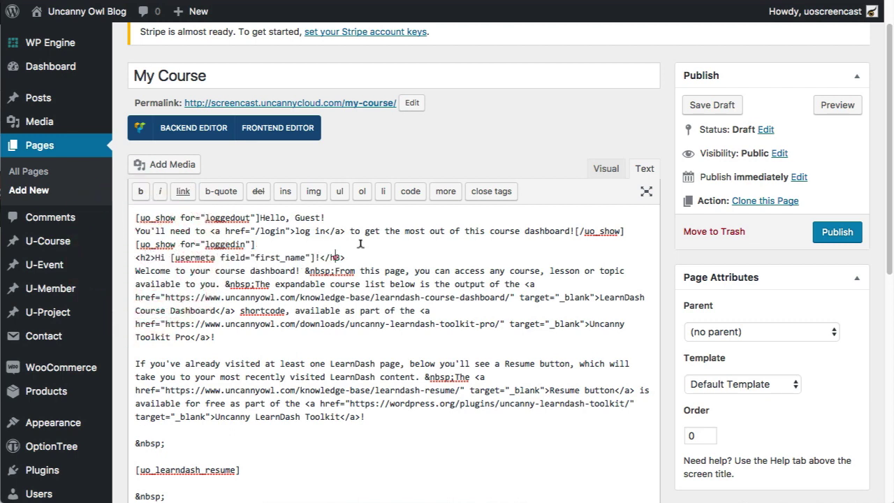
pyautogui.press('BackSpace')
pyautogui.write('2')
# Add blank lines after the Toolkit paragraph.
pyautogui.scroll(-1, 376, 370)
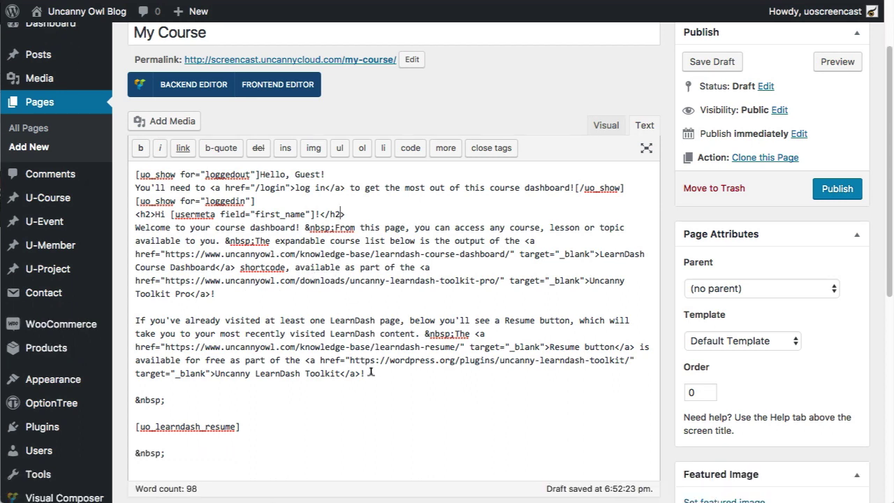
pyautogui.moveTo(256, 201); pyautogui.dragTo(135, 201)
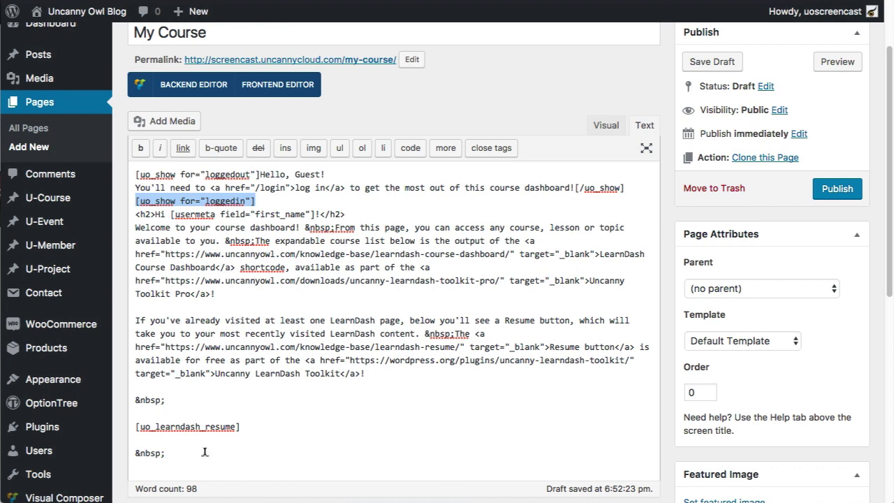
pyautogui.click(368, 377)
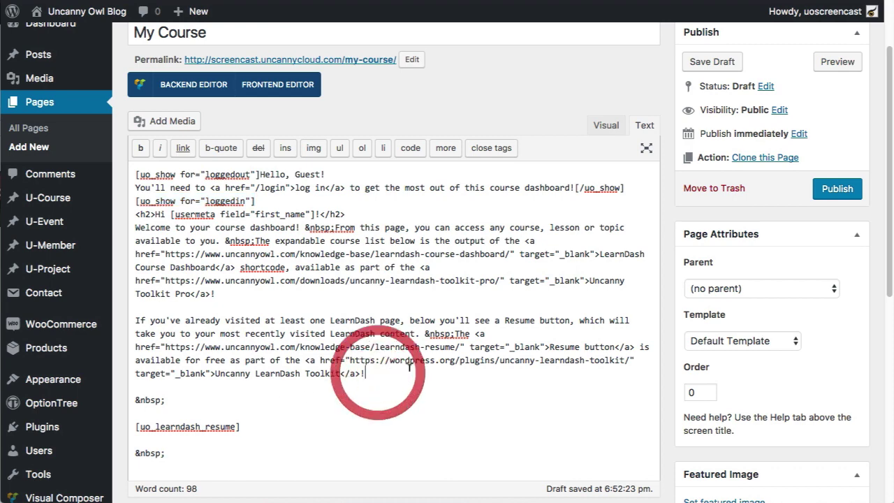
pyautogui.press('Return')
pyautogui.press('Return')
# Paste a copy of the resume shortcode block and close it with [/uo_show].
pyautogui.write('&nbsp;  [uo_learndash_resume]  &nbsp;')
pyautogui.scroll(-5, 393, 280)
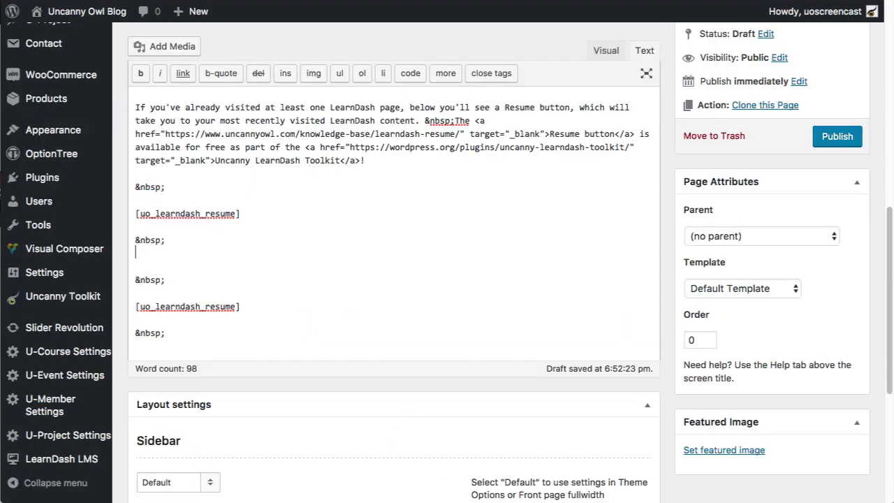
pyautogui.scroll(-5, 194, 242)
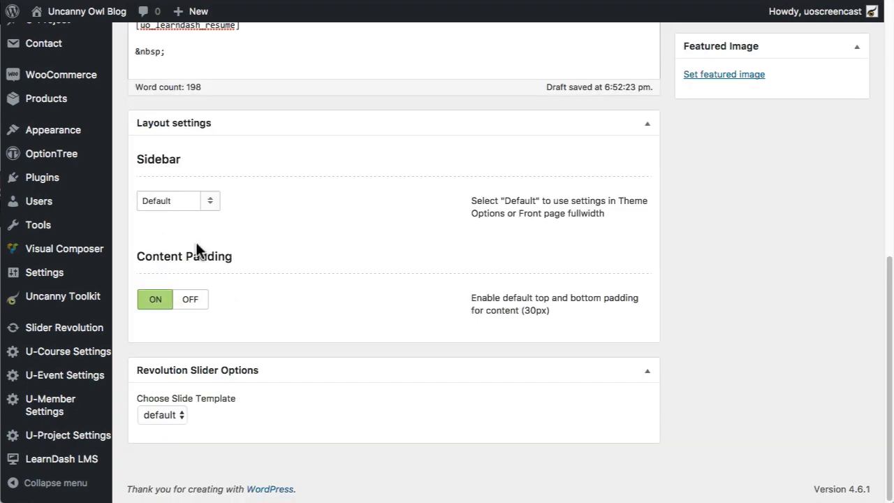
pyautogui.scroll(4, 363, 221)
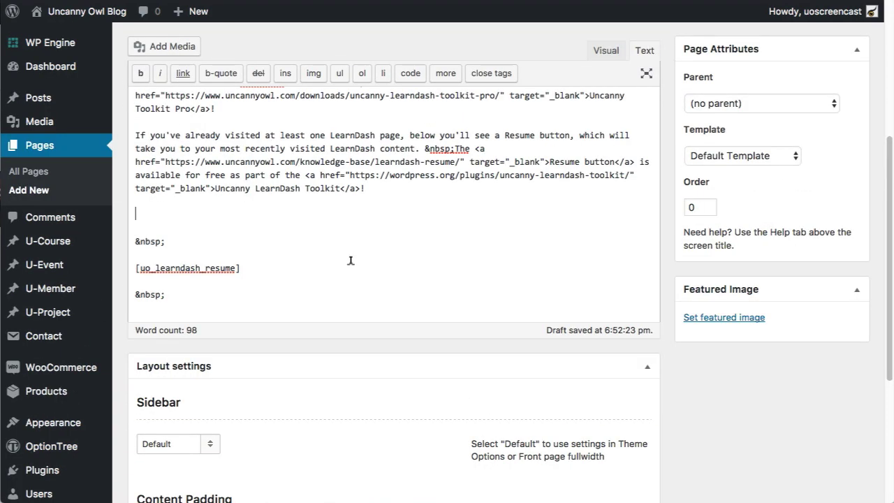
pyautogui.scroll(3, 355, 259)
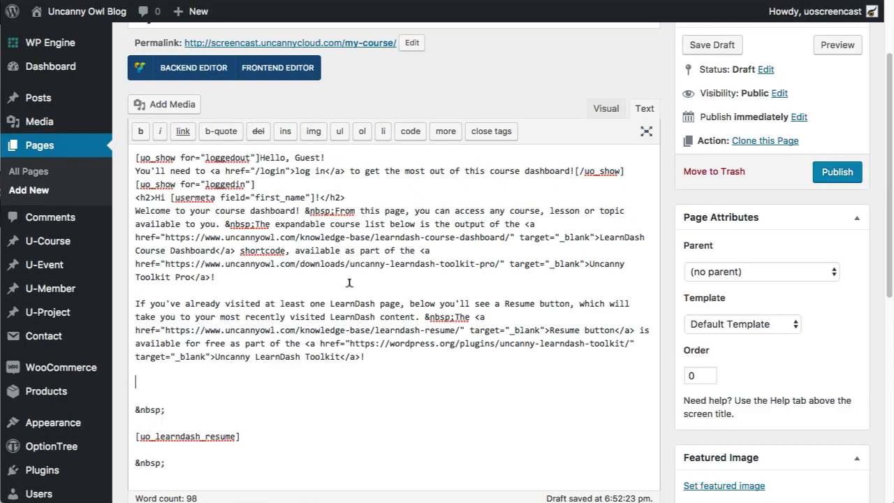
pyautogui.write('[/uo_show]')
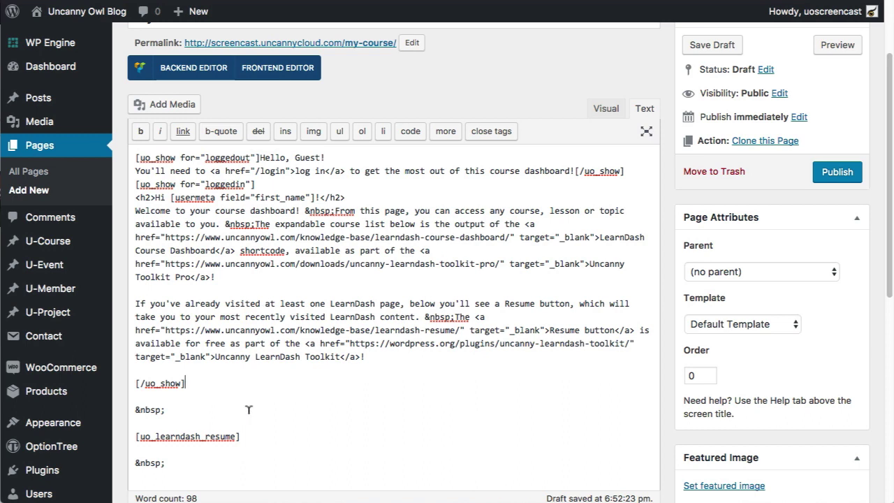
# Remove the stray &nbsp; lines and empty lines around the [uo_learndash_resume] shortcode.
pyautogui.scroll(-1, 244, 411)
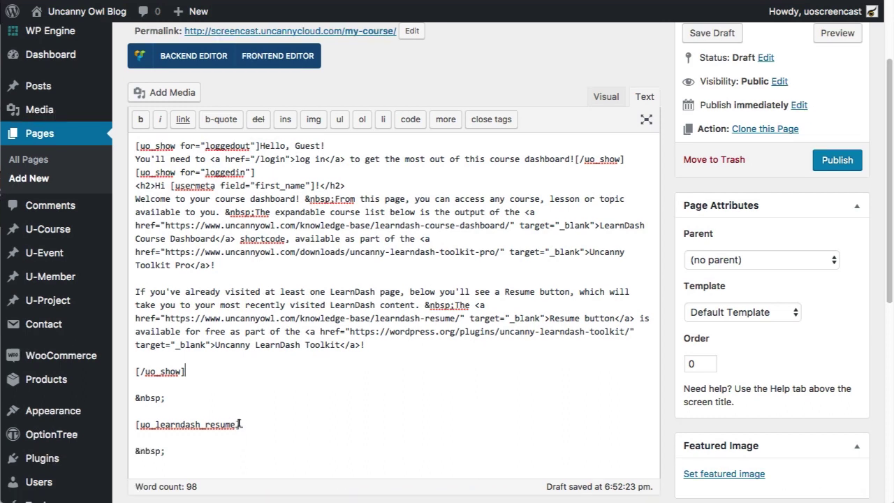
pyautogui.scroll(-1, 203, 437)
pyautogui.click(200, 433)
pyautogui.moveTo(199, 432); pyautogui.dragTo(124, 429)
pyautogui.press('BackSpace')
pyautogui.press('BackSpace')
pyautogui.moveTo(185, 377); pyautogui.dragTo(120, 377)
pyautogui.press('BackSpace')
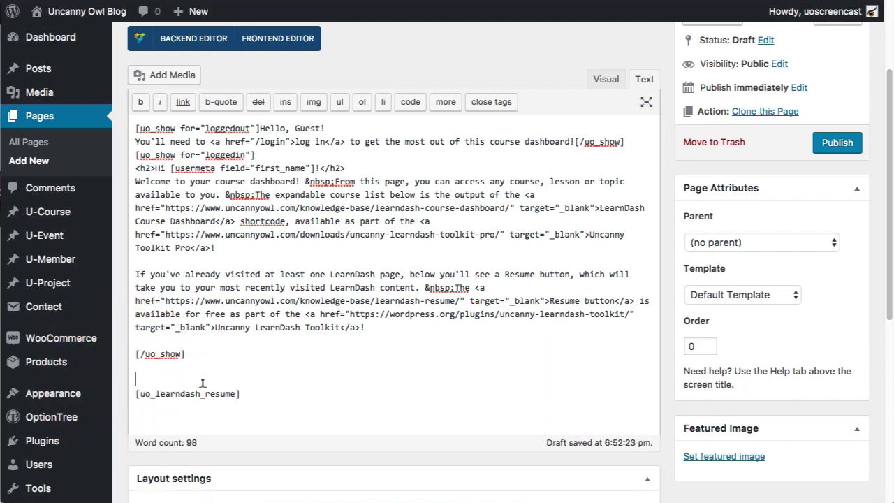
pyautogui.press('Delete')
pyautogui.press('Delete')
pyautogui.moveTo(214, 381); pyautogui.dragTo(135, 382)
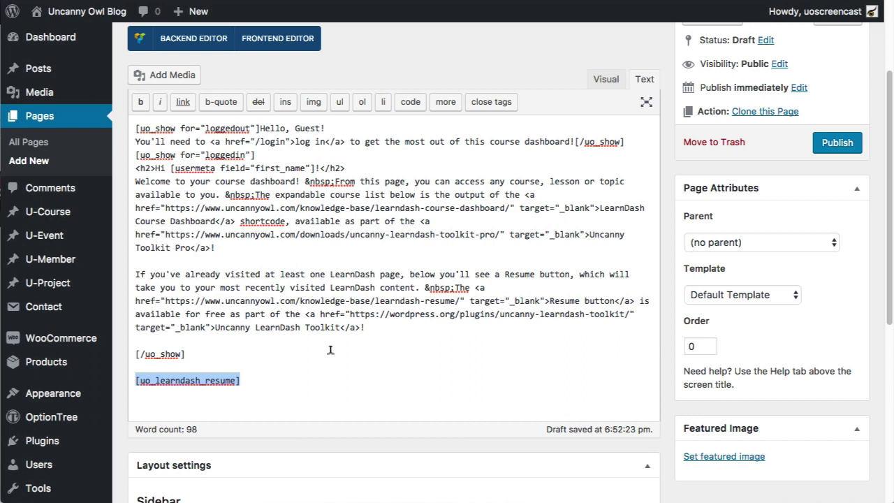
# Publish the My Course page.
pyautogui.scroll(-3, 325, 299)
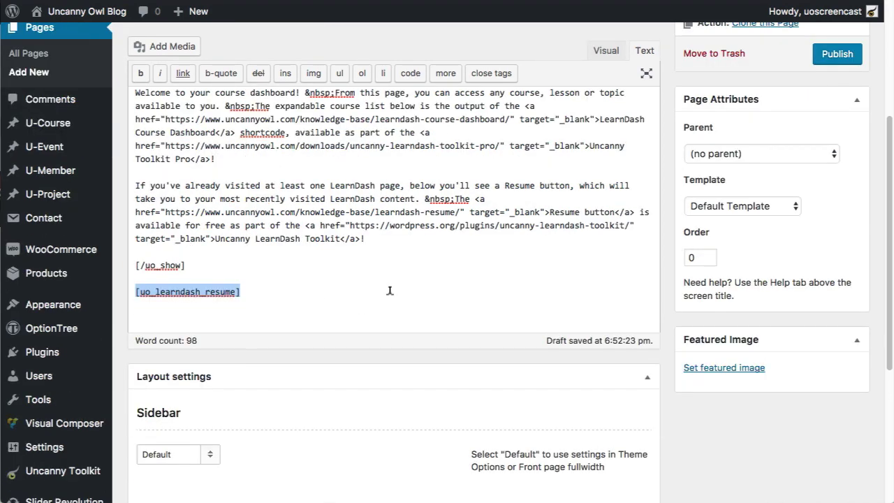
pyautogui.scroll(7, 433, 274)
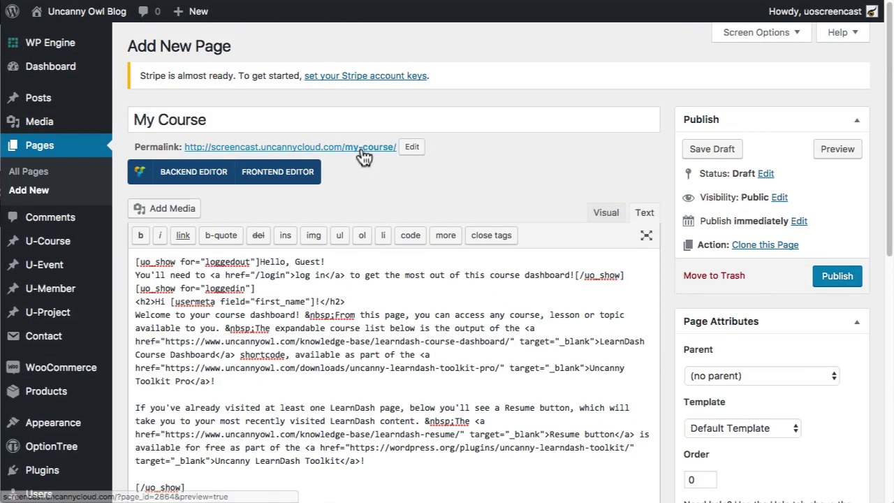
pyautogui.scroll(-15, 510, 352)
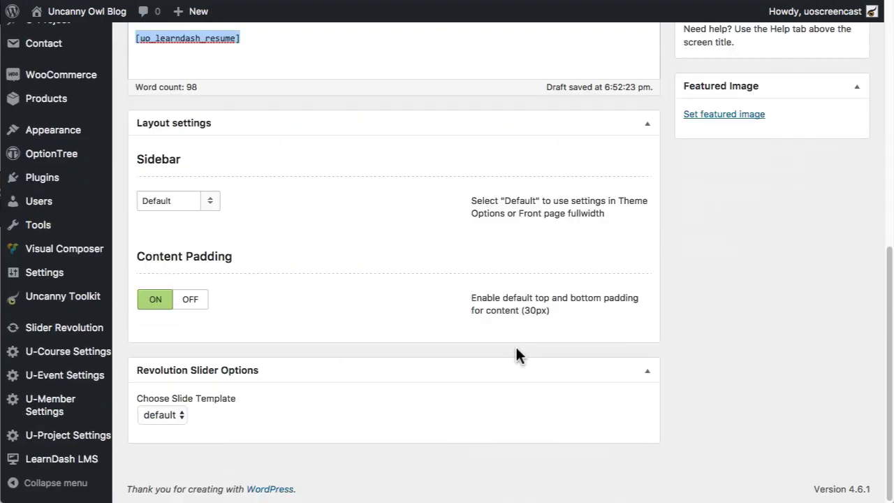
pyautogui.scroll(15, 514, 346)
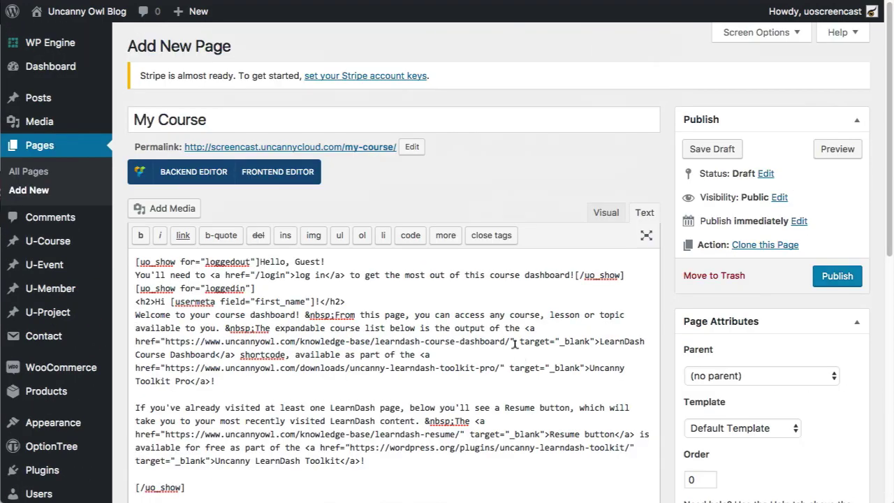
pyautogui.click(837, 277)
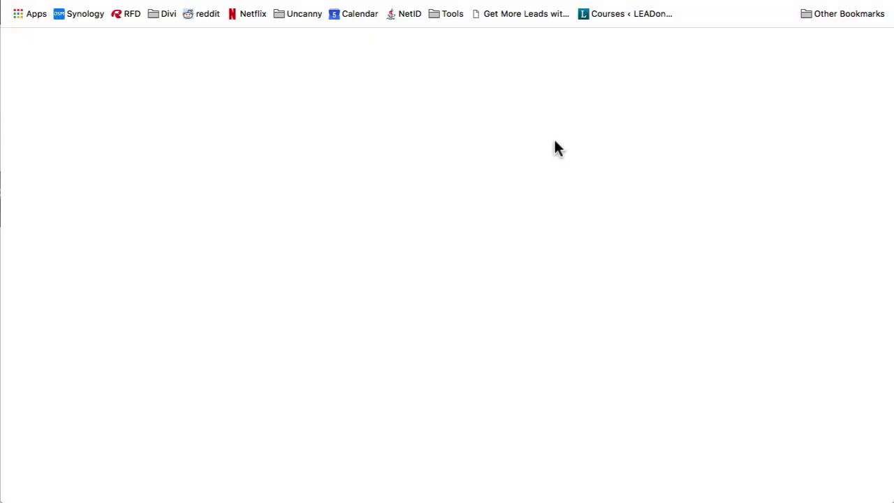
# Load the Uncanny Owl knowledge base at uncannyowl.com/knowledge-base.
pyautogui.write('uncannyolw')
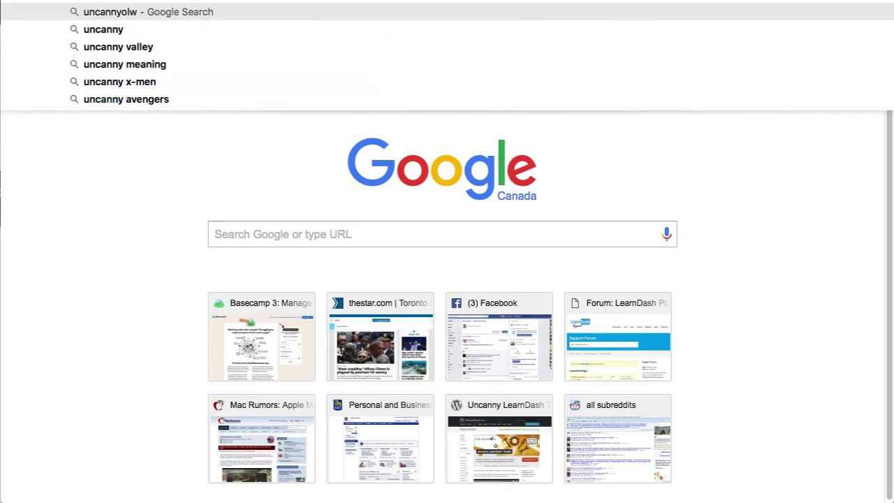
pyautogui.press('BackSpace')
pyautogui.press('BackSpace')
pyautogui.write('wl.com/kno')
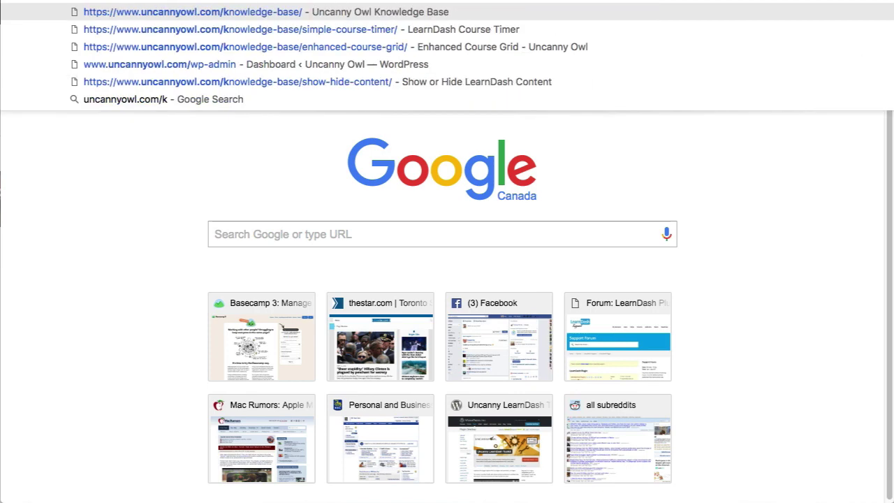
pyautogui.press('Return')
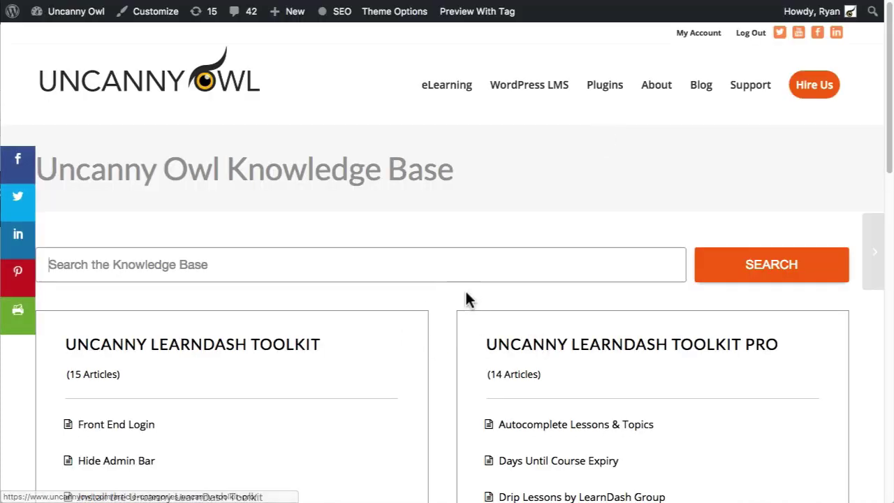
# Copy the [uo_dashboard] shortcode from the Toolkit Pro LearnDash Course Dashboard article.
pyautogui.scroll(-3, 465, 293)
pyautogui.click(579, 187)
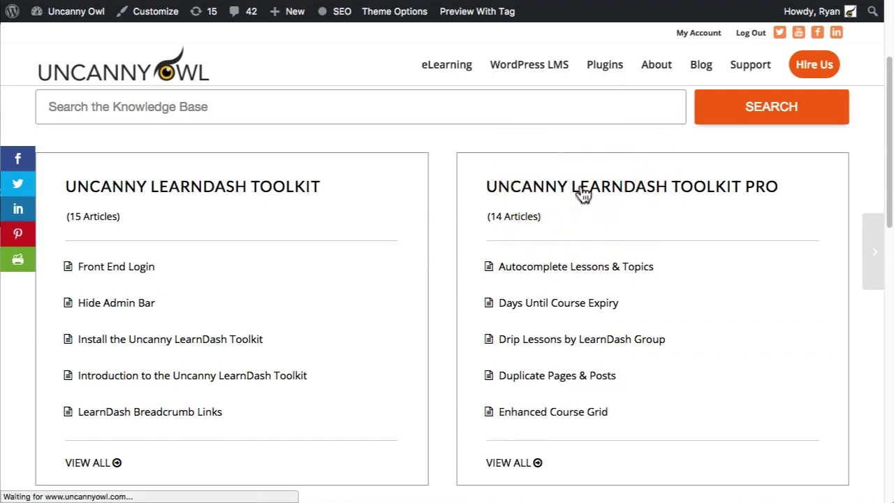
pyautogui.scroll(-3, 472, 265)
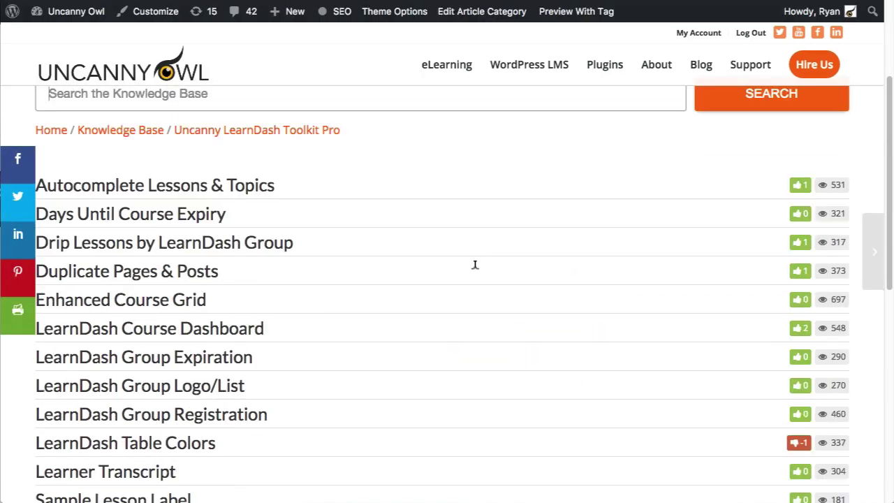
pyautogui.scroll(-3, 470, 317)
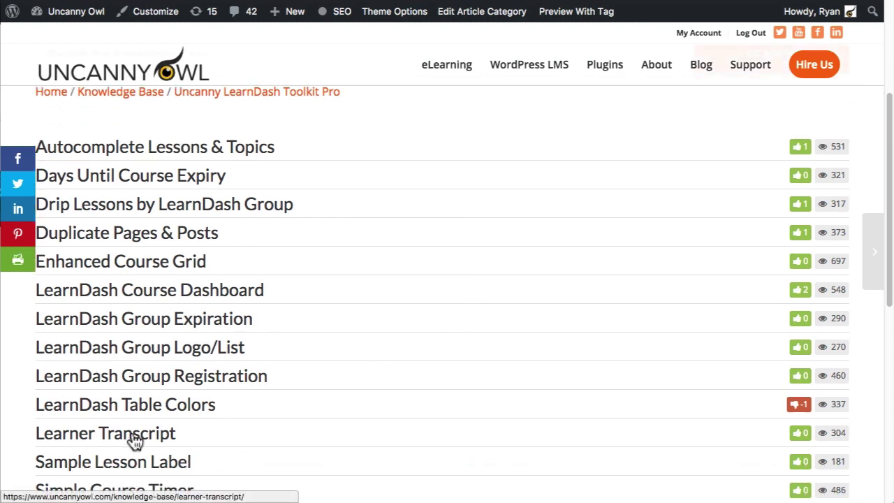
pyautogui.click(183, 300)
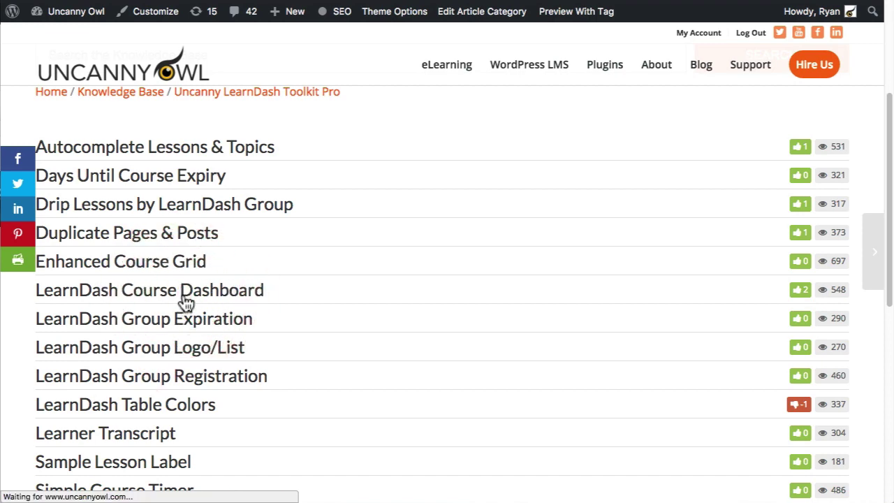
pyautogui.scroll(-10, 502, 363)
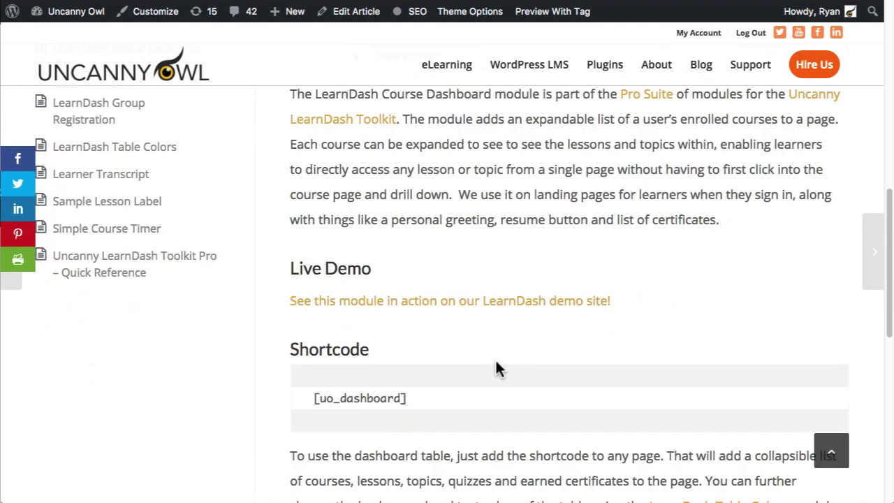
pyautogui.moveTo(410, 397); pyautogui.dragTo(313, 398)
pyautogui.hotkey('ctrl', 'c')
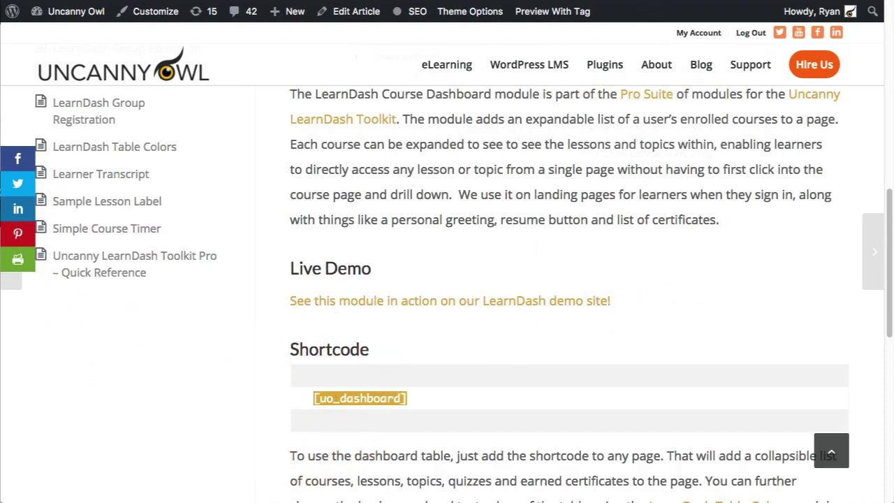
pyautogui.hotkey('ctrl', 'Tab')
# Add [uo_dashboard] on a new line after the resume shortcode and update the page.
pyautogui.scroll(-2, 289, 380)
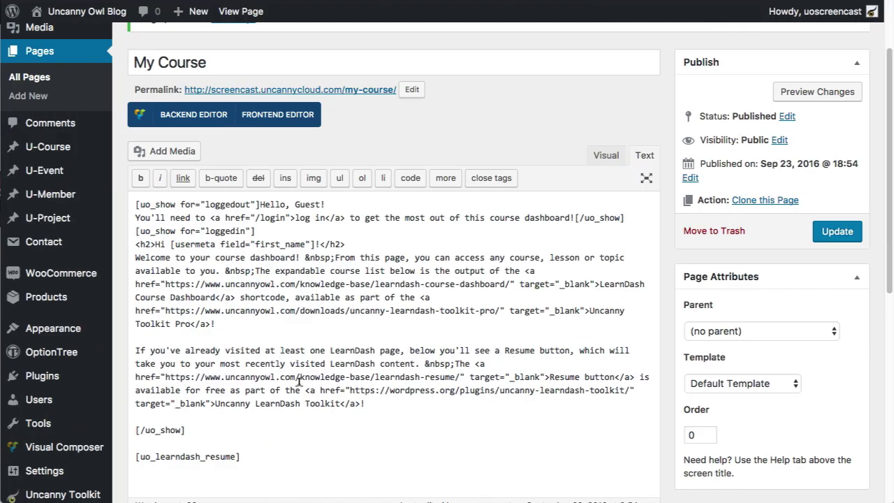
pyautogui.click(271, 466)
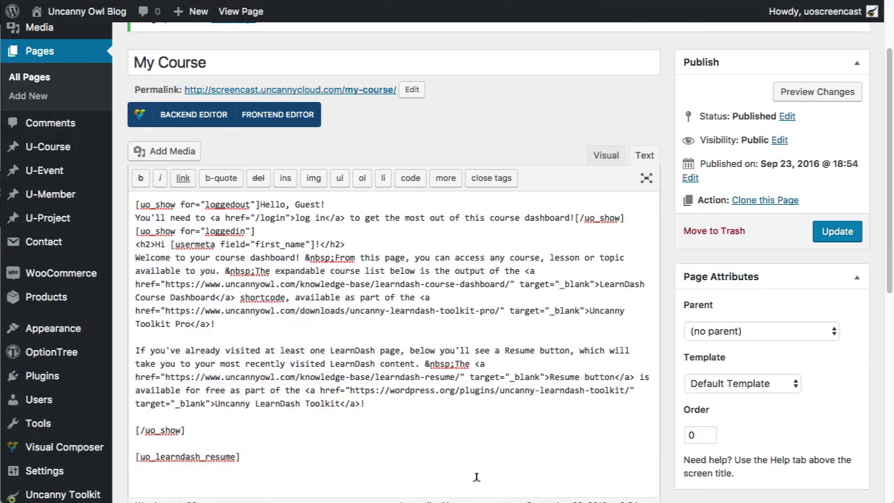
pyautogui.hotkey('ctrl', 'v')
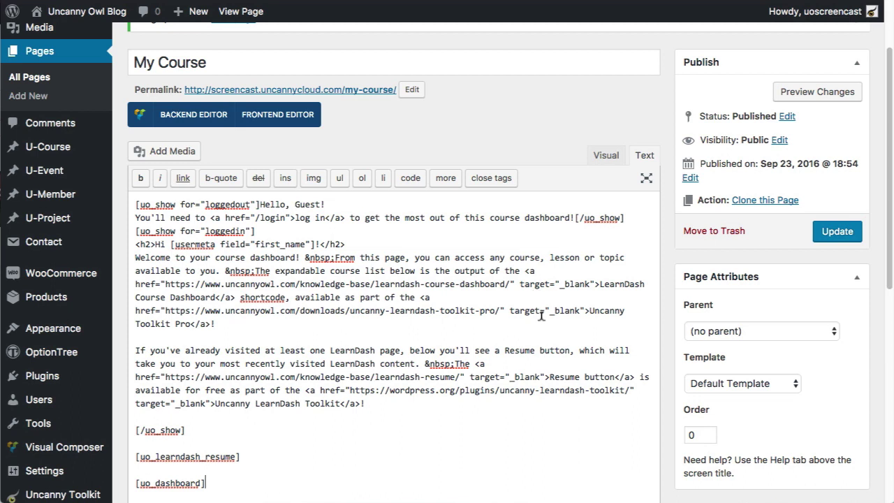
pyautogui.click(827, 236)
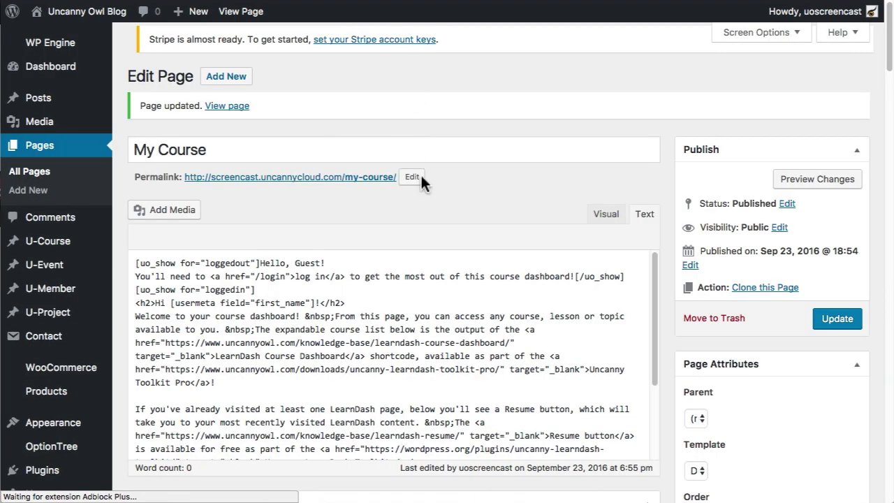
# View the live My Course page showing the registered-courses list.
pyautogui.click(308, 179)
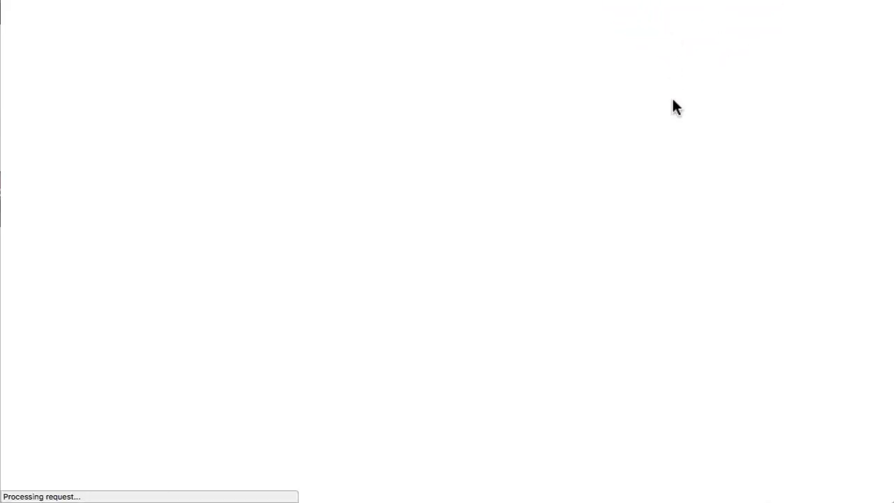
pyautogui.moveTo(673, 104)
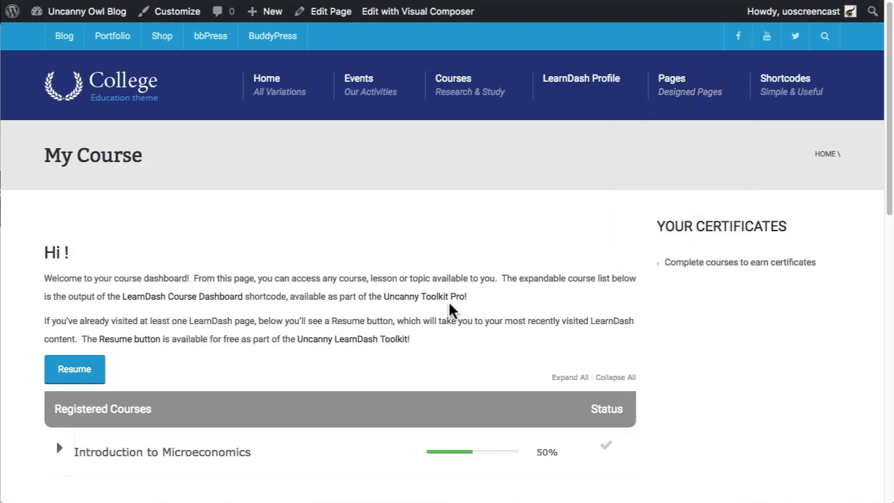
pyautogui.scroll(-1, 469, 332)
pyautogui.scroll(-1, 470, 332)
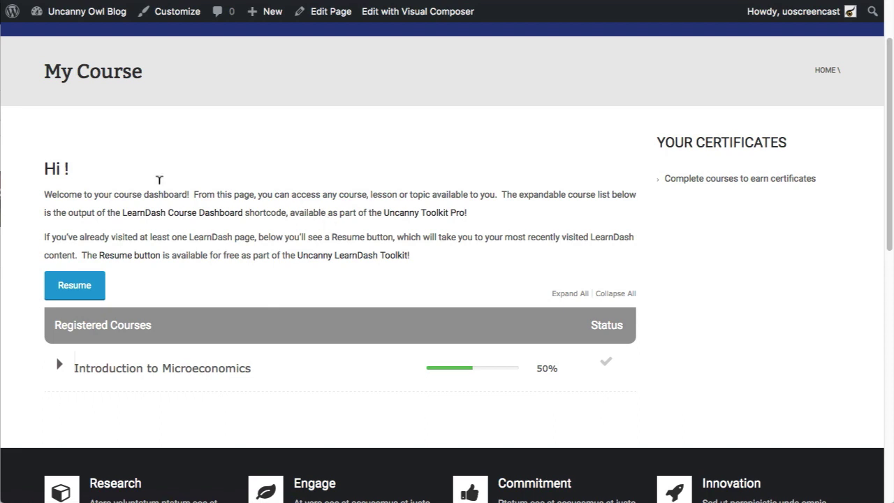
# Open Edit My Profile from the Howdy menu.
pyautogui.click(62, 168)
pyautogui.moveTo(794, 21)
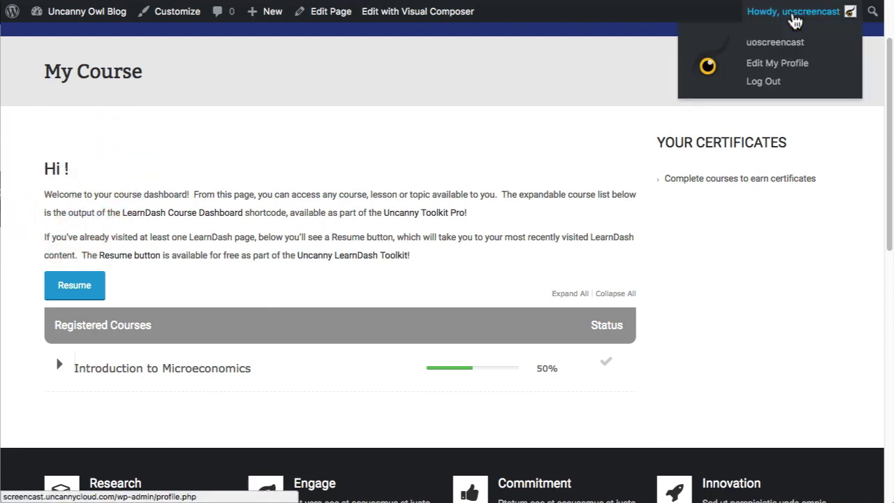
pyautogui.click(787, 64)
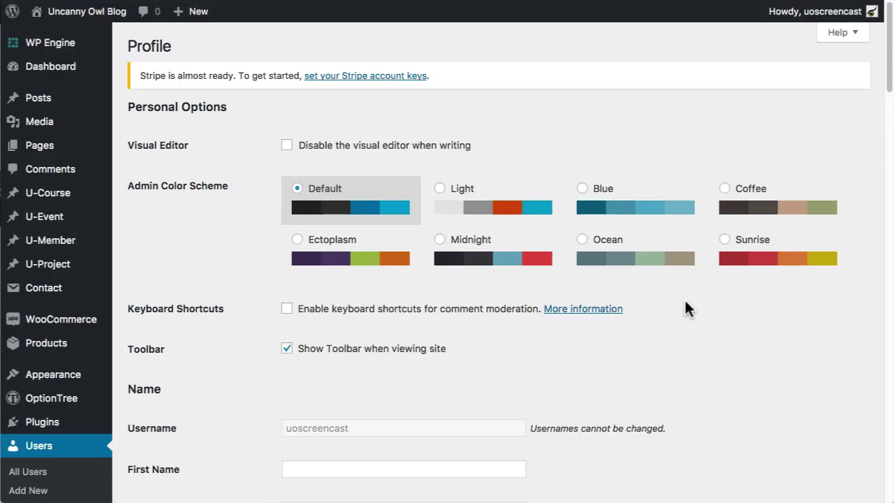
# Enter the profile's first and last name and update the profile.
pyautogui.scroll(-2, 265, 307)
pyautogui.click(301, 398)
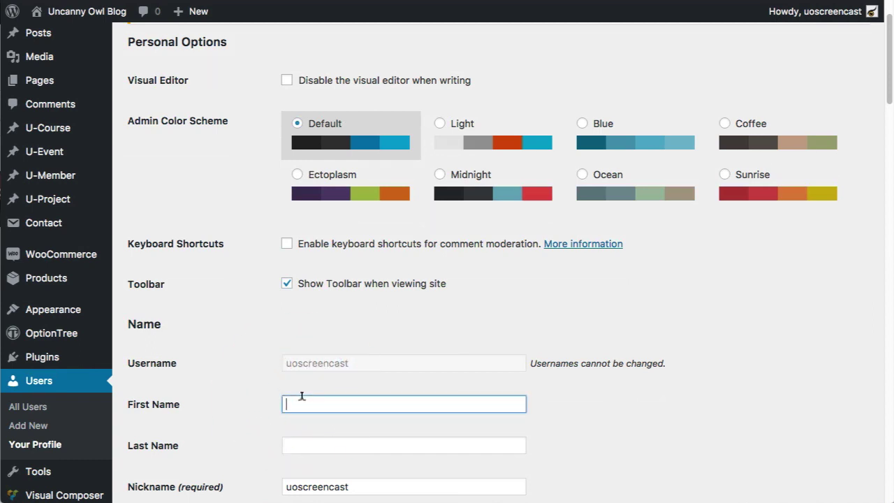
pyautogui.click(300, 444)
pyautogui.scroll(-15, 577, 293)
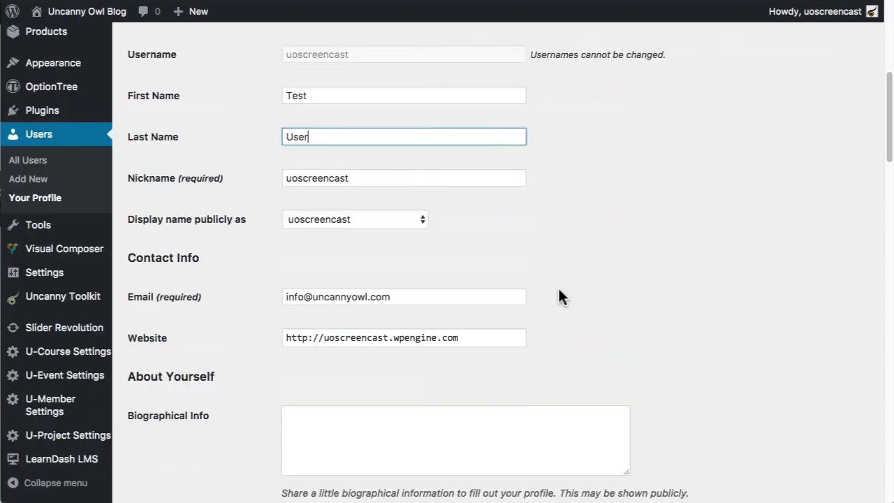
pyautogui.scroll(-5, 538, 290)
pyautogui.click(174, 439)
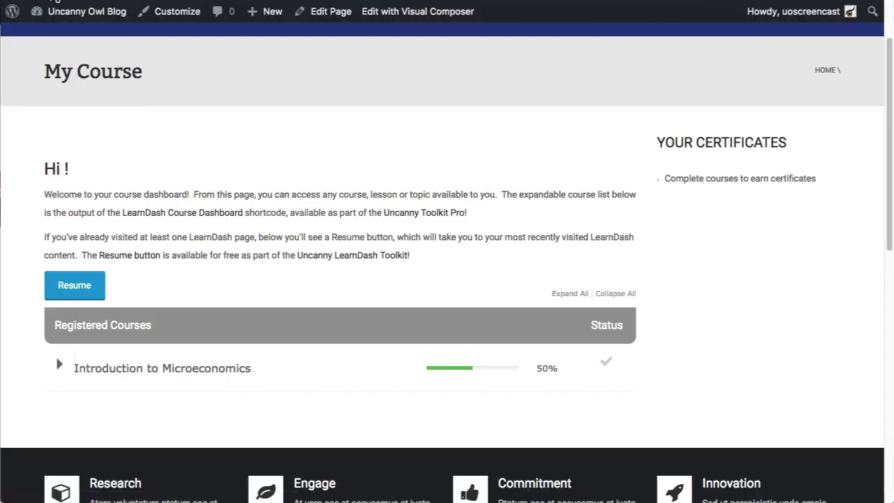
# Reload the My Course page and confirm it greets the user by first name.
pyautogui.click(48, 20)
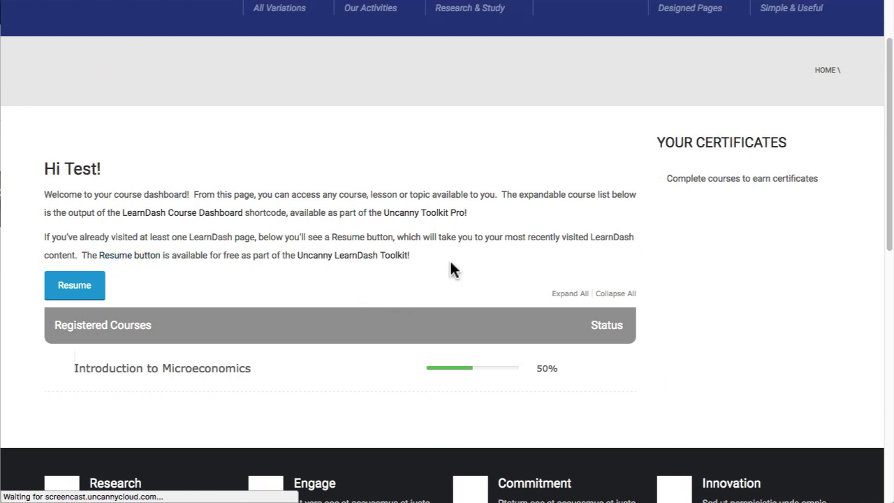
pyautogui.doubleClick(83, 162)
pyautogui.click(314, 144)
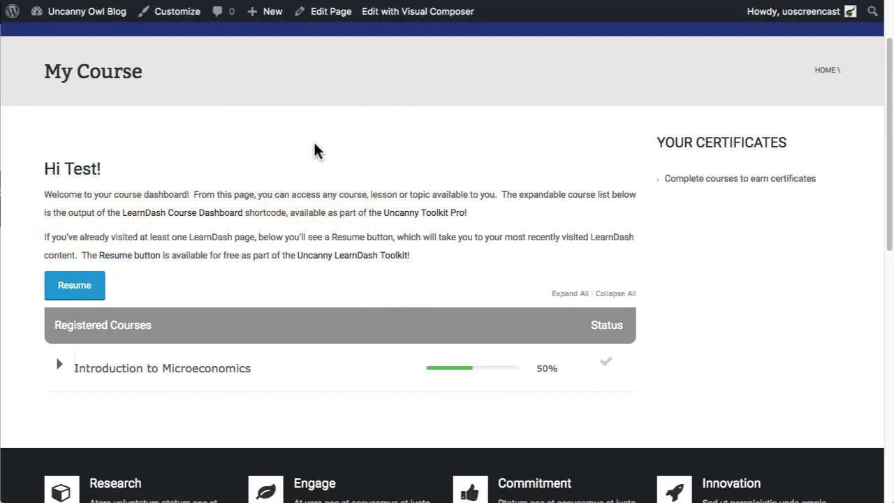
pyautogui.scroll(2, 379, 265)
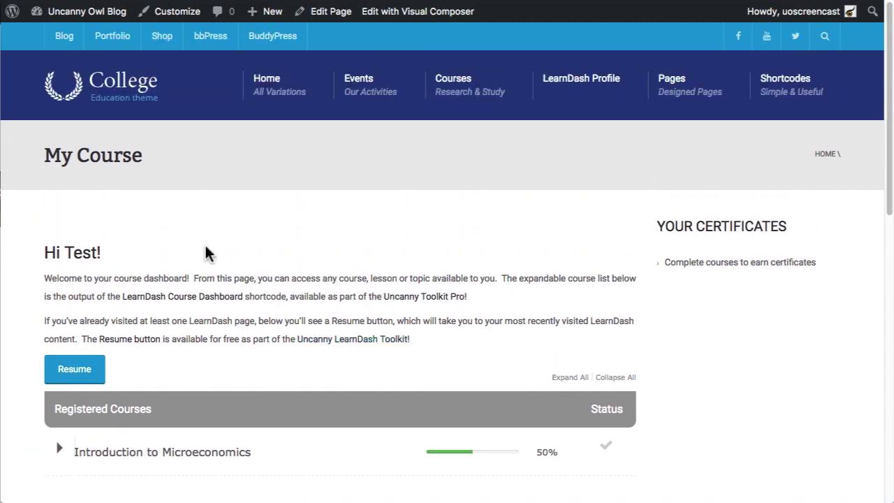
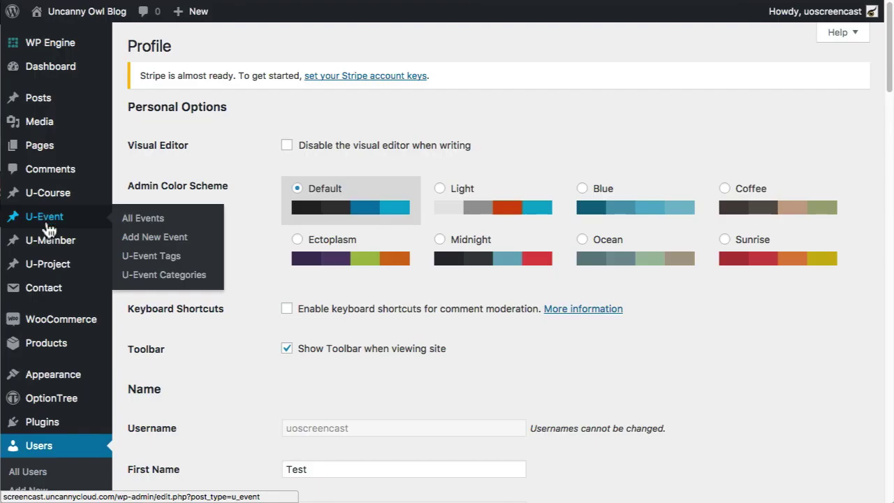
# Open the Log In page for editing from the second page of All Pages.
pyautogui.moveTo(45, 328)
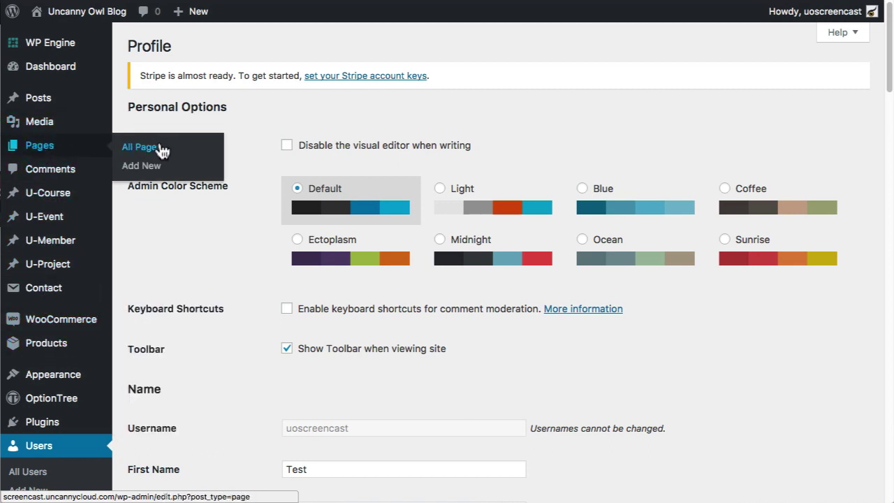
pyautogui.click(167, 148)
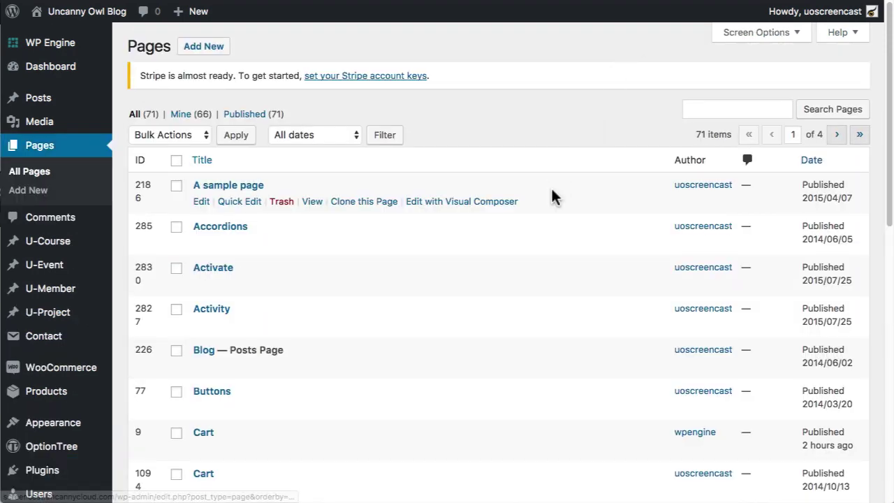
pyautogui.scroll(-10, 546, 275)
pyautogui.click(836, 432)
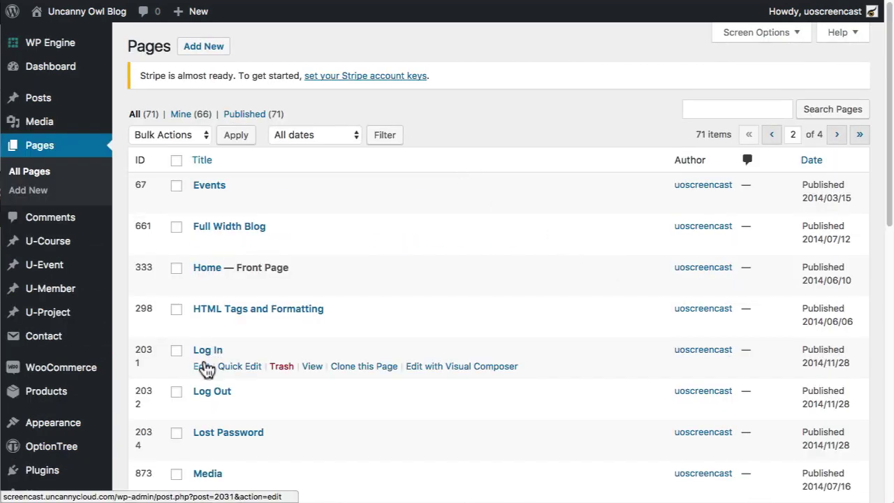
pyautogui.click(201, 366)
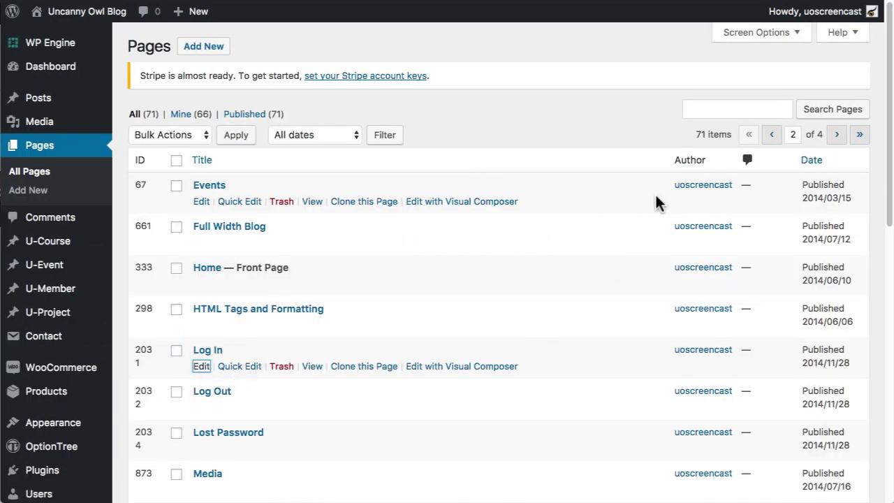
# Preview the older My Account page on the site and trash the newer duplicate My Account page.
pyautogui.scroll(-4, 613, 289)
pyautogui.scroll(-7, 617, 299)
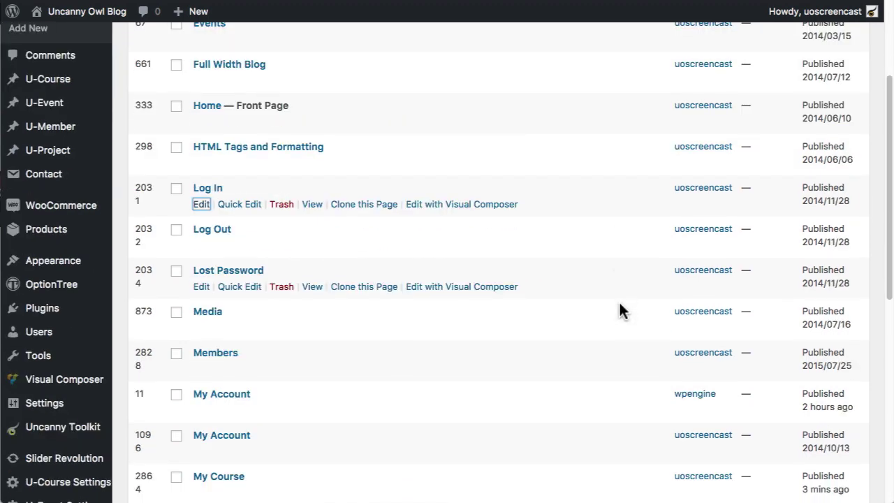
pyautogui.scroll(-3, 620, 310)
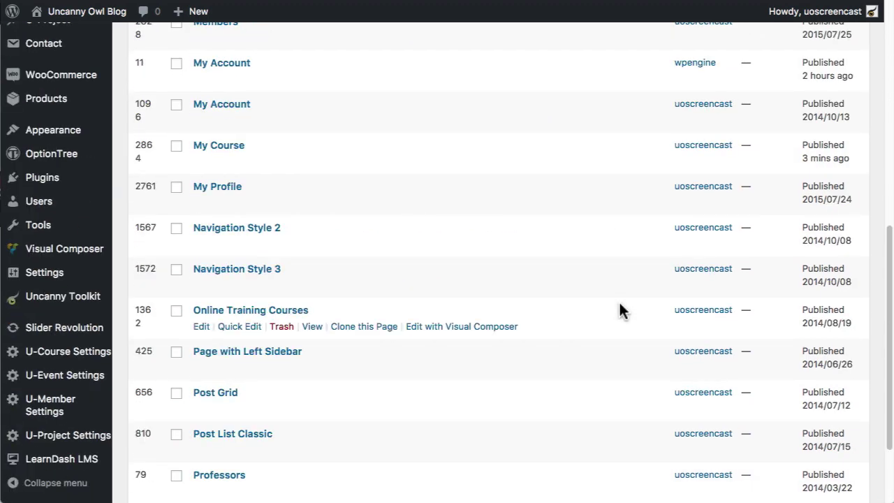
pyautogui.scroll(-3, 619, 303)
pyautogui.scroll(11, 618, 303)
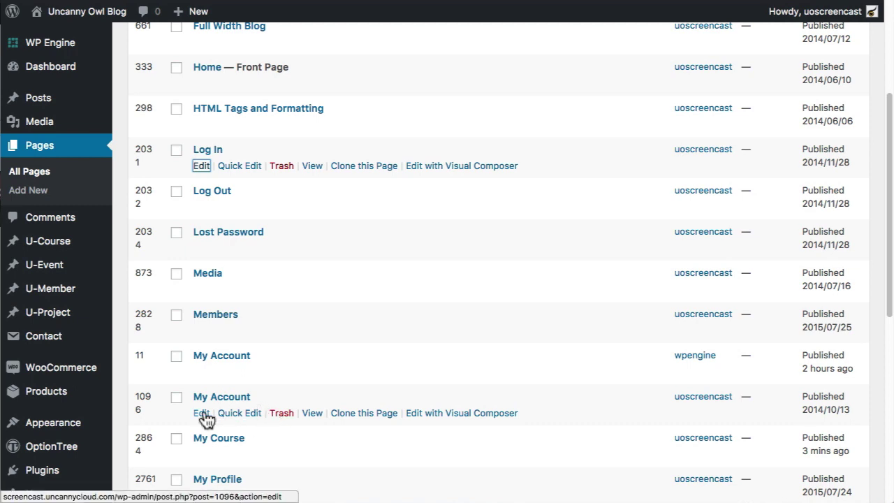
pyautogui.click(312, 413)
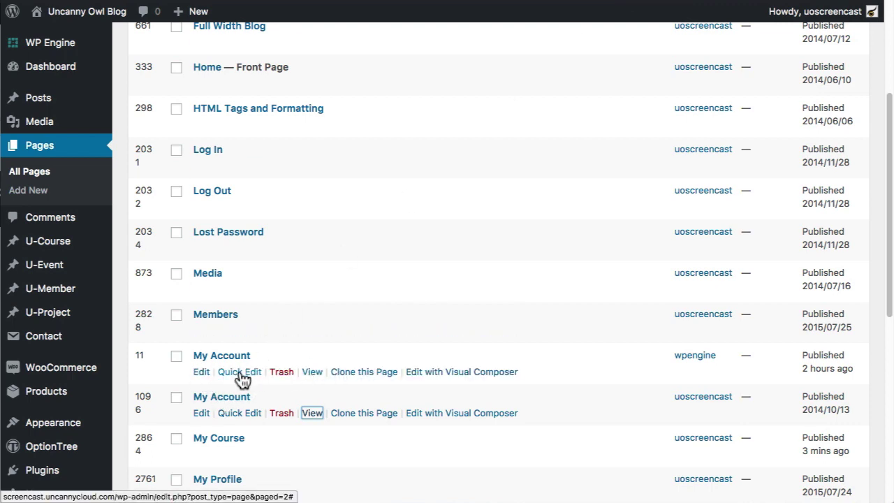
pyautogui.click(281, 372)
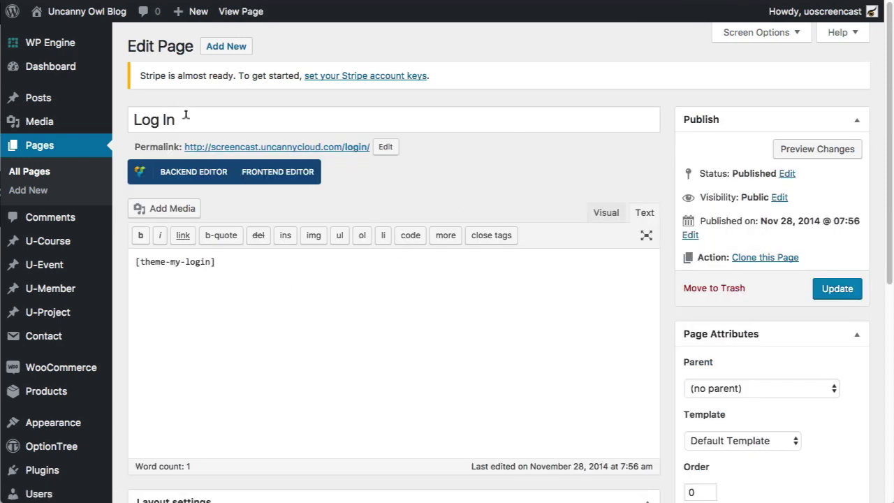
# Select the [theme-my-login] shortcode in the Log In page's Text editor.
pyautogui.moveTo(241, 260); pyautogui.dragTo(140, 260)
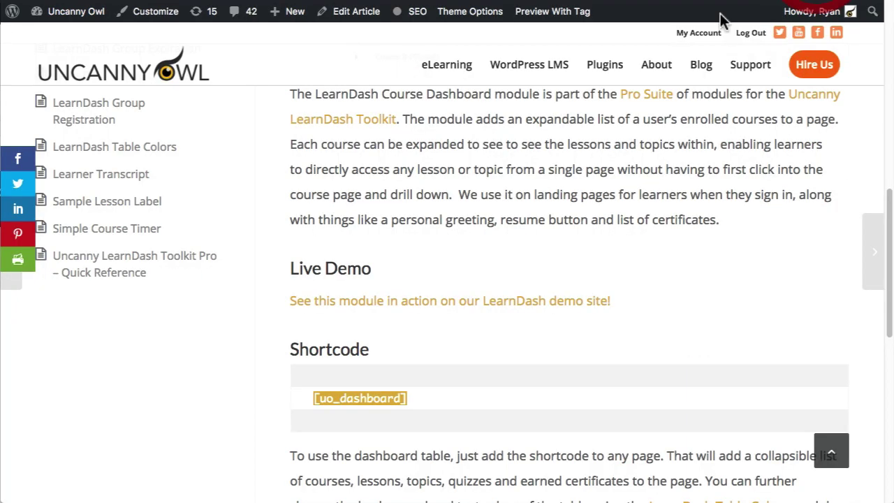
# Copy the [uo_login_ui] shortcode from the Knowledge Base's Front End Login article.
pyautogui.scroll(10, 517, 308)
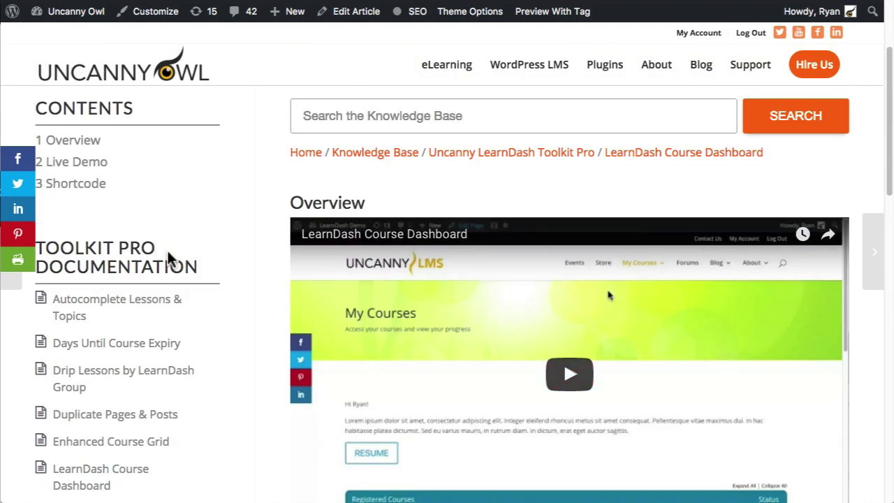
pyautogui.scroll(-2, 189, 265)
pyautogui.scroll(3, 229, 291)
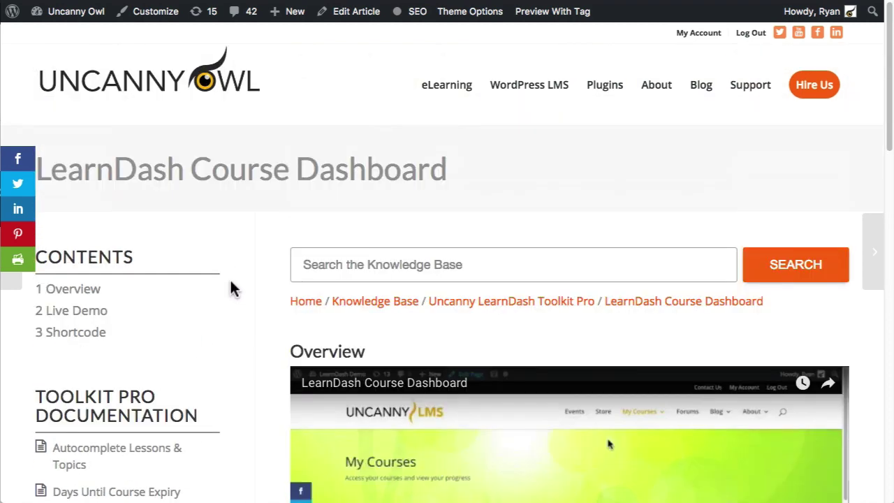
pyautogui.click(405, 307)
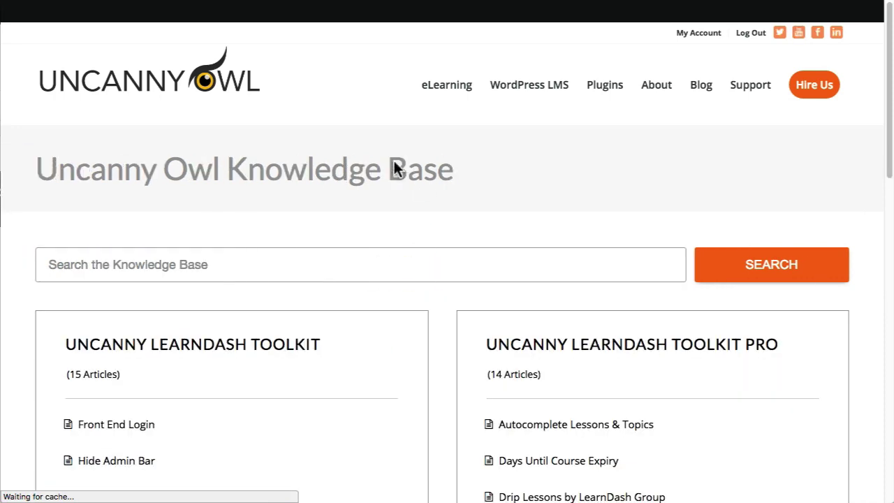
pyautogui.click(112, 434)
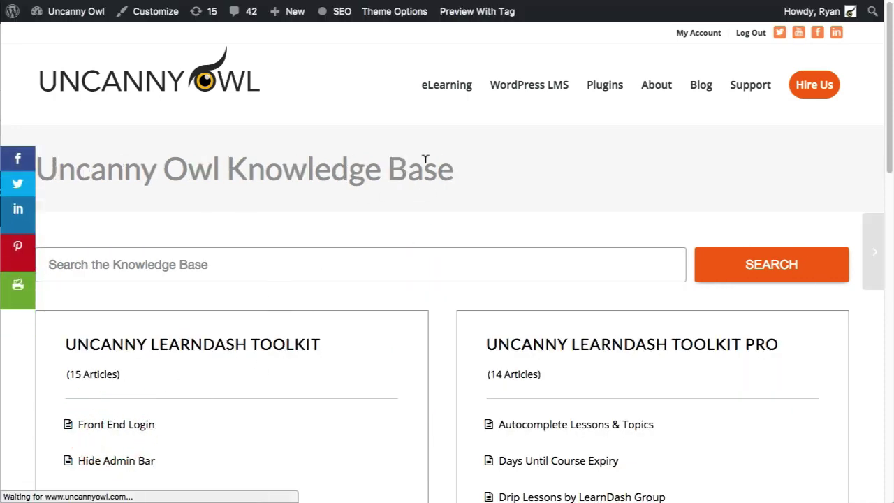
pyautogui.scroll(-5, 580, 293)
pyautogui.scroll(-6, 551, 398)
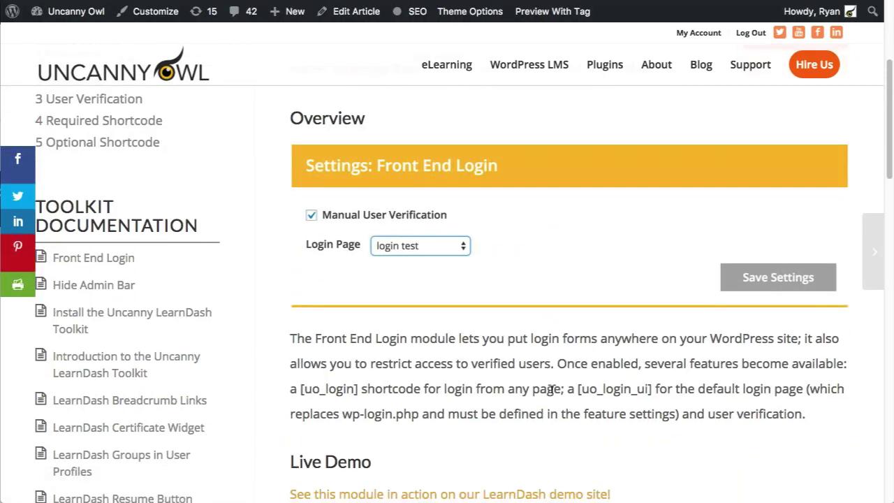
pyautogui.scroll(-3, 532, 412)
pyautogui.scroll(3, 533, 413)
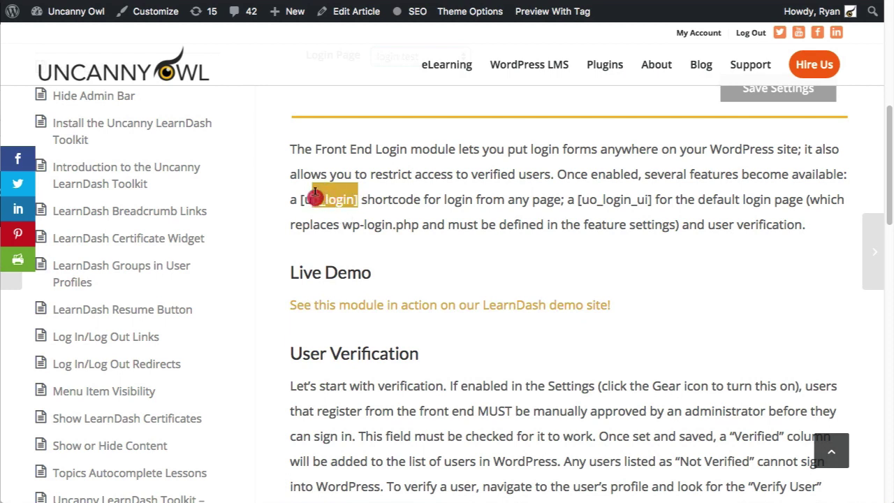
pyautogui.moveTo(651, 198); pyautogui.dragTo(595, 198)
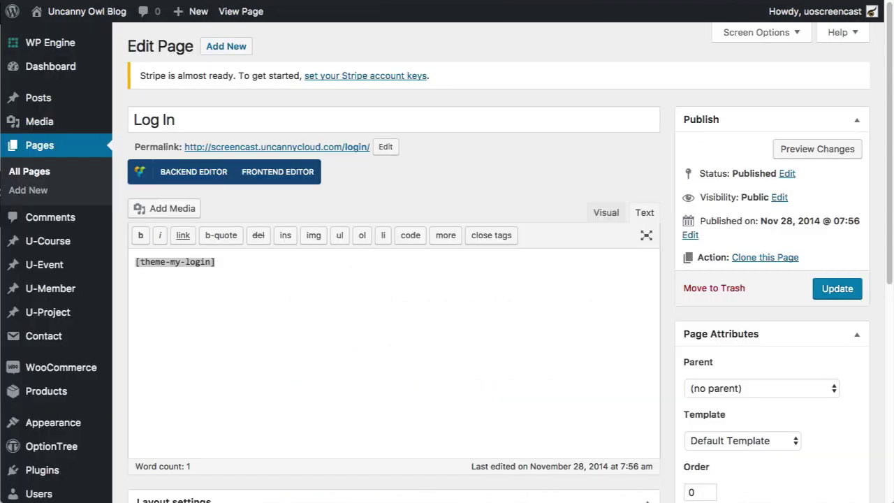
# Replace the Log In shortcode with [uo_login_ui], update, and start a new page titled 'My Transcript'.
pyautogui.write('[uo_login_ui]')
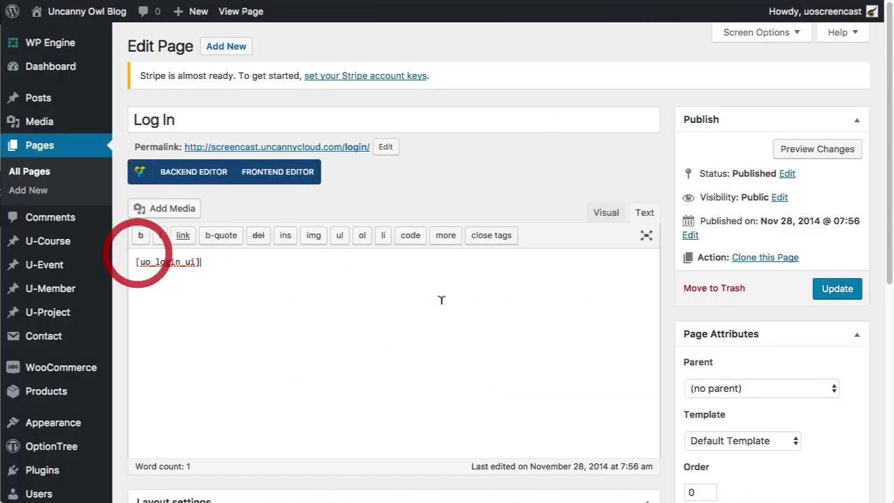
pyautogui.click(839, 291)
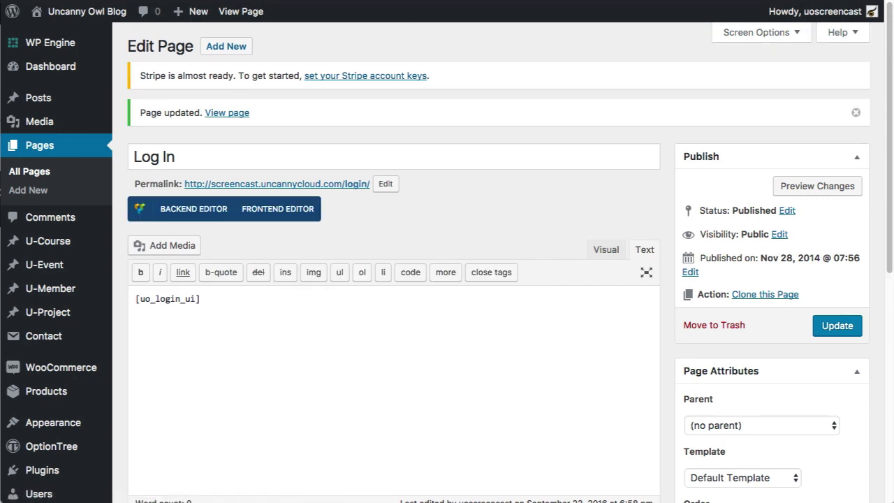
pyautogui.click(226, 46)
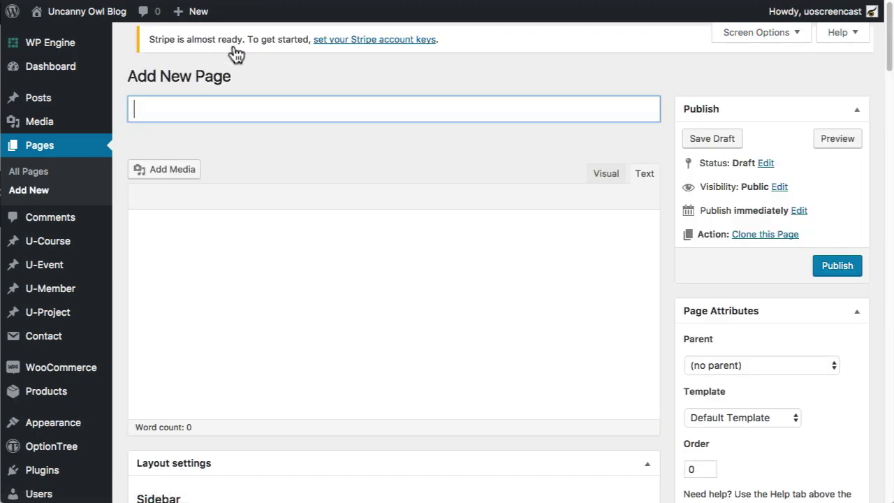
pyautogui.click(250, 113)
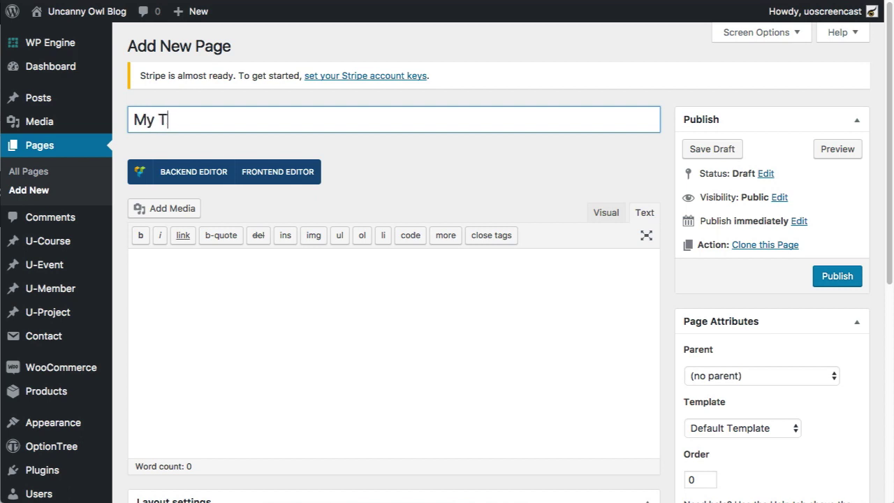
pyautogui.click(276, 263)
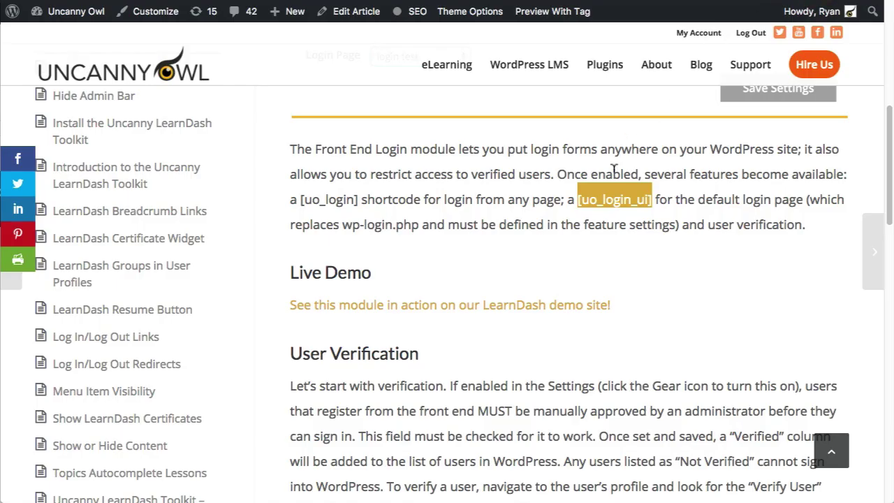
# Copy the [uo_transcript] shortcode from the Learner Transcript knowledge base article.
pyautogui.scroll(10, 446, 291)
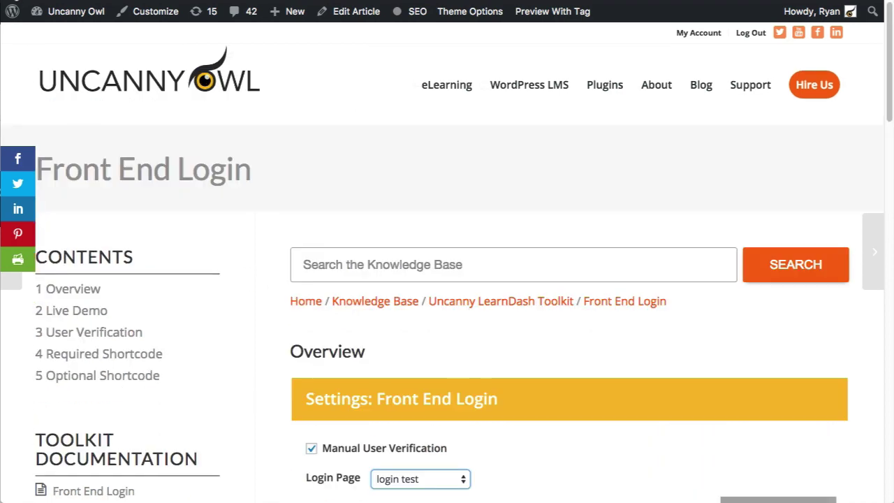
pyautogui.hotkey('alt', 'Left')
pyautogui.hotkey('alt', 'Left')
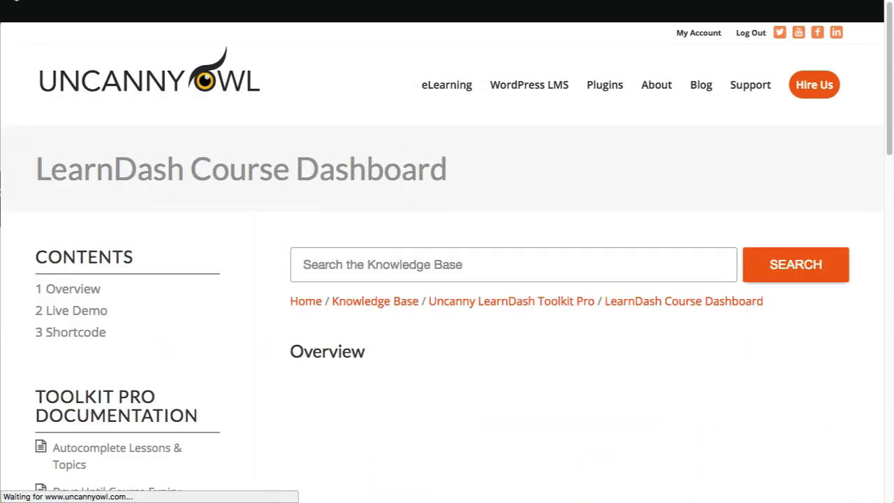
pyautogui.scroll(-4, 188, 338)
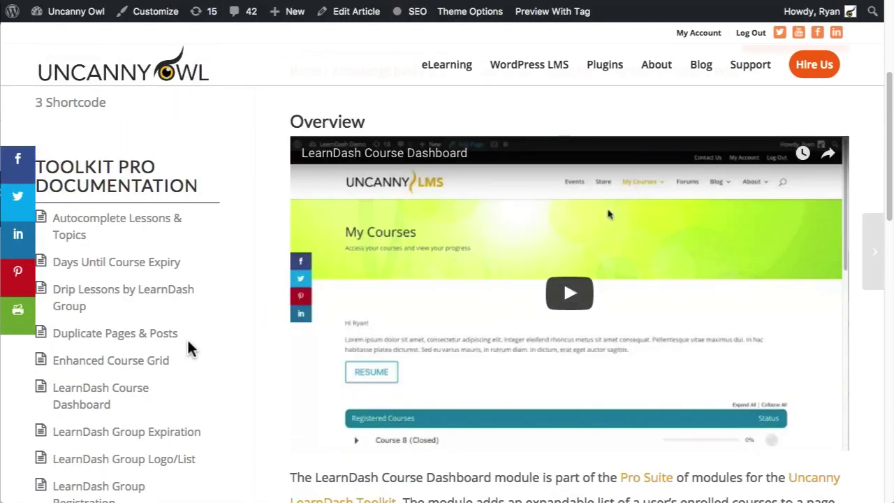
pyautogui.scroll(-10, 189, 338)
pyautogui.scroll(2, 193, 336)
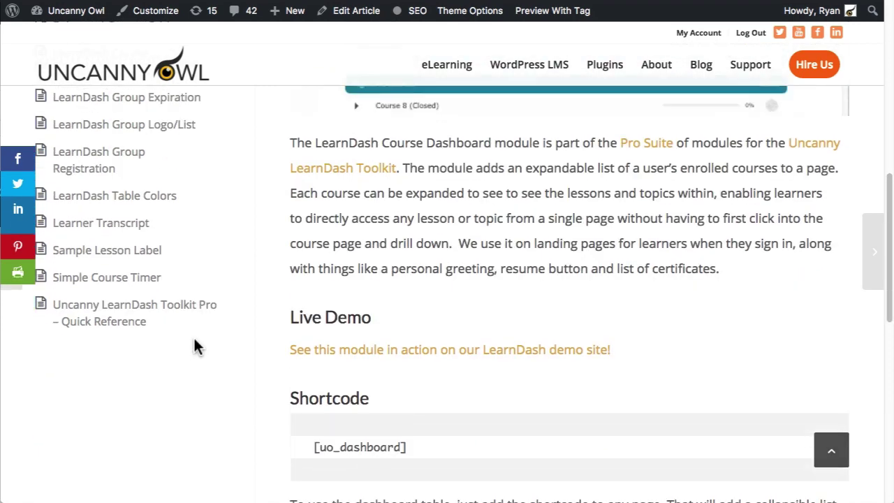
pyautogui.scroll(2, 193, 339)
pyautogui.click(118, 283)
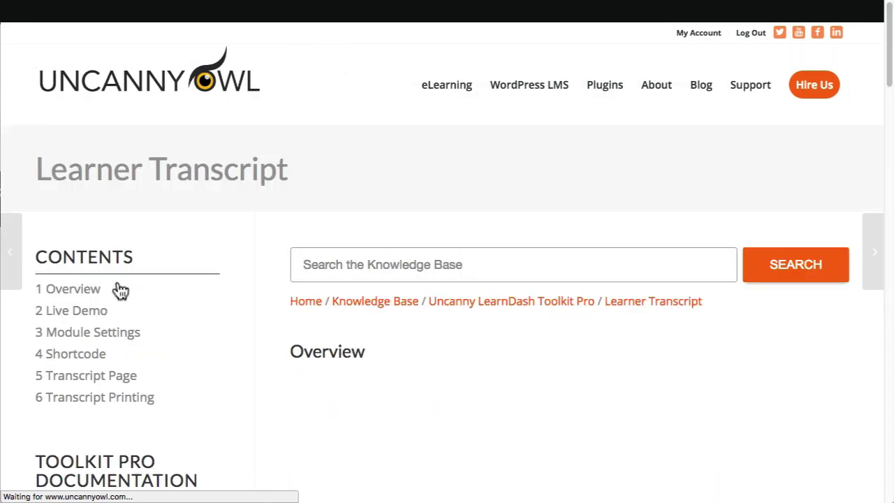
pyautogui.scroll(-7, 652, 262)
pyautogui.scroll(-12, 609, 387)
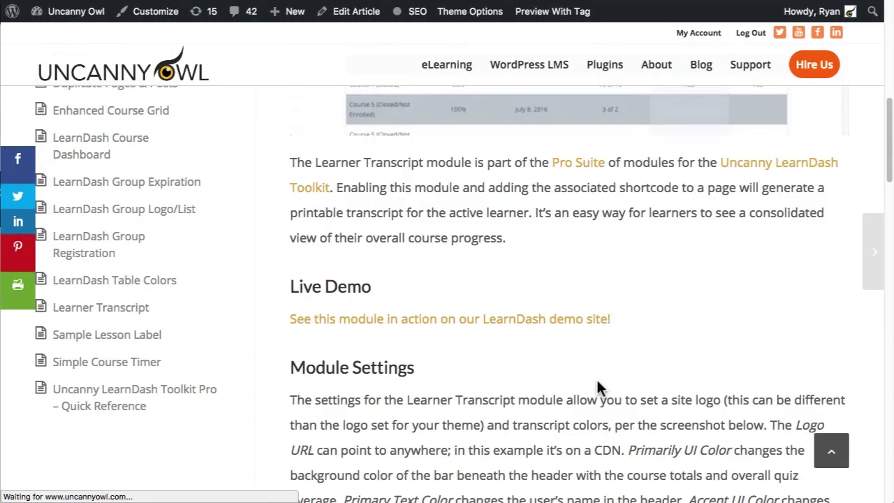
pyautogui.scroll(-6, 587, 382)
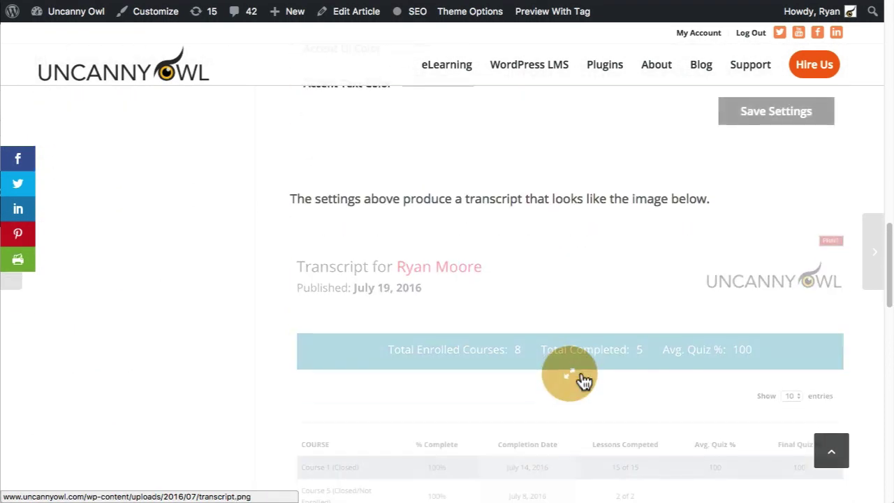
pyautogui.moveTo(413, 309); pyautogui.dragTo(314, 307)
pyautogui.hotkey('ctrl', 'c')
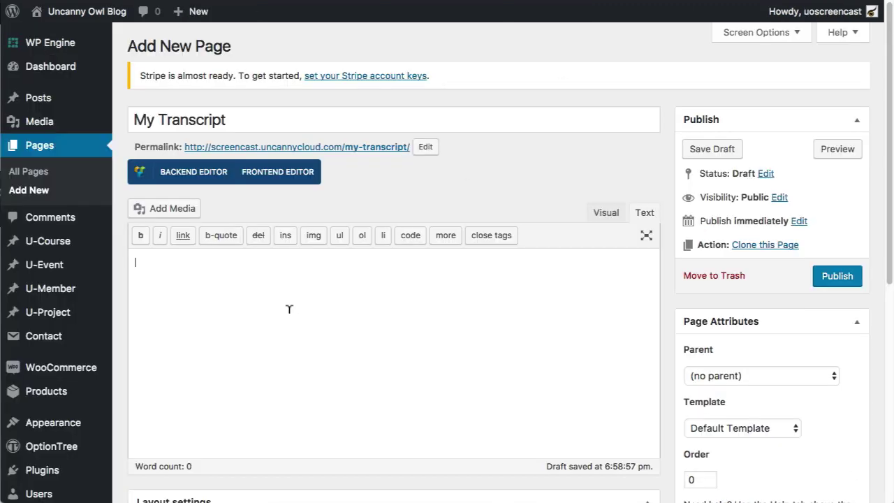
# Paste [uo_transcript] into the My Transcript page and publish it.
pyautogui.click(247, 279)
pyautogui.hotkey('ctrl', 'v')
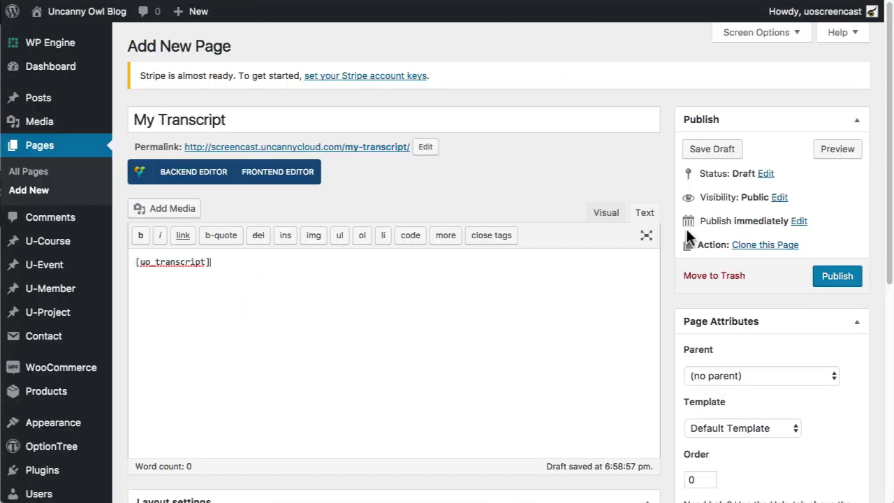
pyautogui.click(828, 279)
pyautogui.scroll(-10, 559, 279)
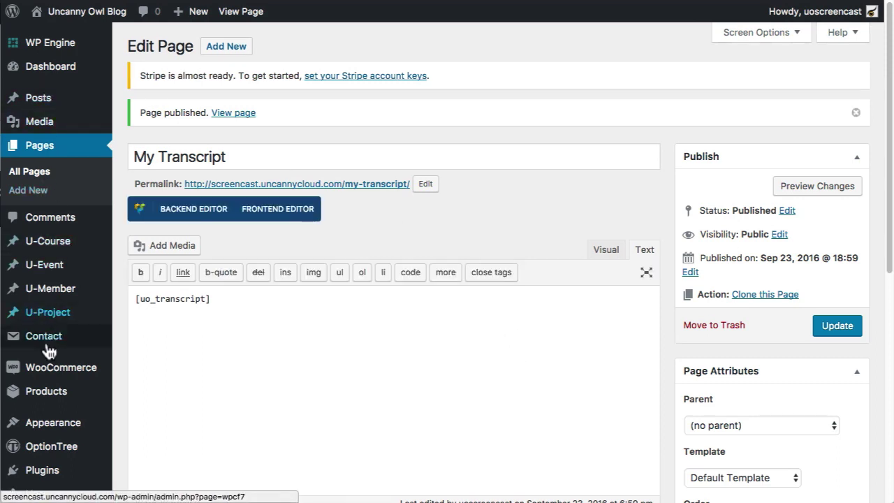
pyautogui.moveTo(66, 433)
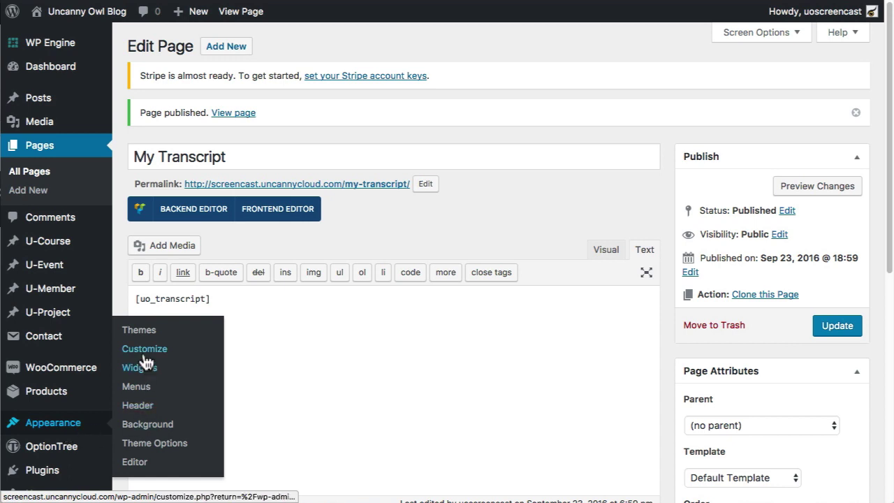
# Delete the ENGINEERING menu in Appearance > Menus.
pyautogui.click(137, 386)
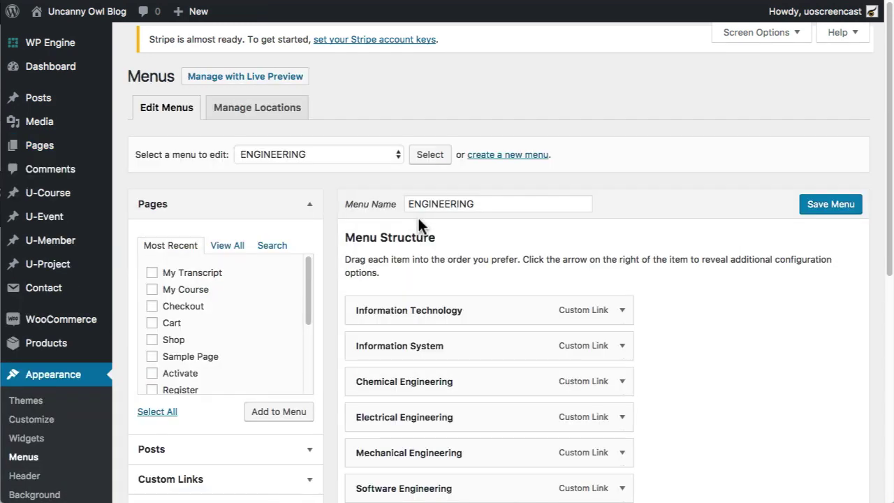
pyautogui.scroll(-2, 531, 203)
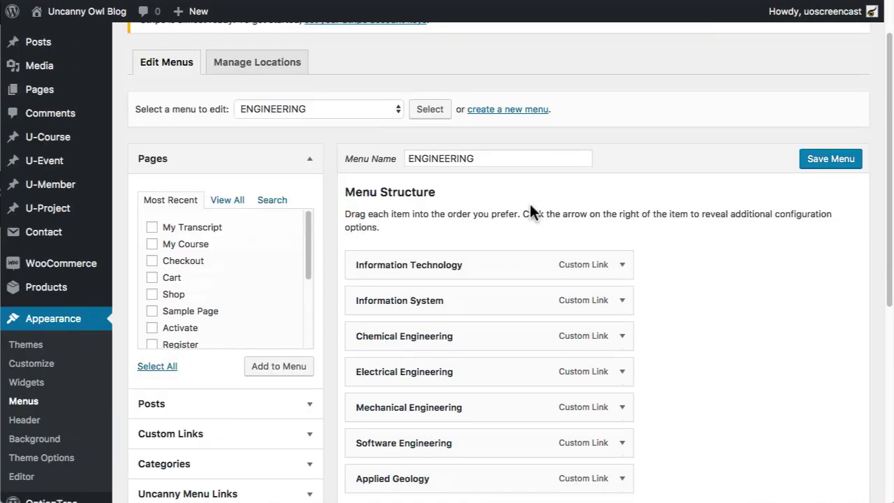
pyautogui.click(359, 110)
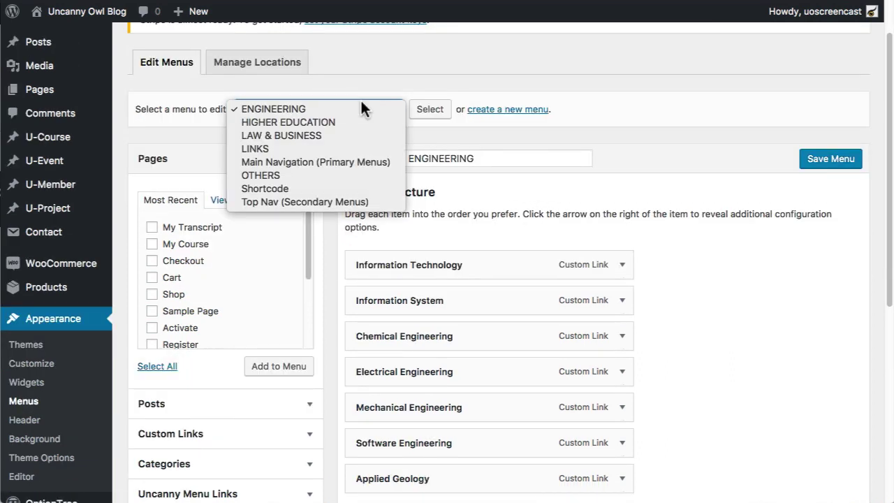
pyautogui.click(343, 162)
pyautogui.scroll(-6, 710, 288)
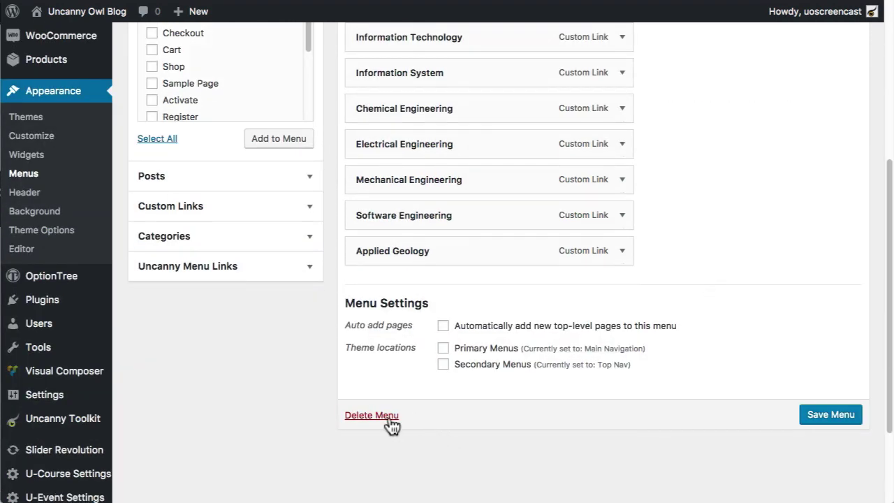
pyautogui.scroll(3, 418, 389)
pyautogui.scroll(-5, 418, 390)
pyautogui.click(373, 294)
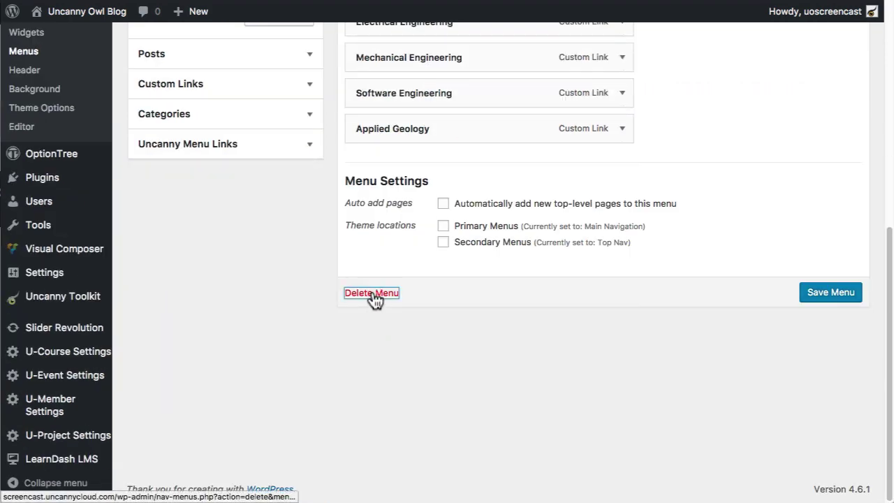
pyautogui.click(734, 161)
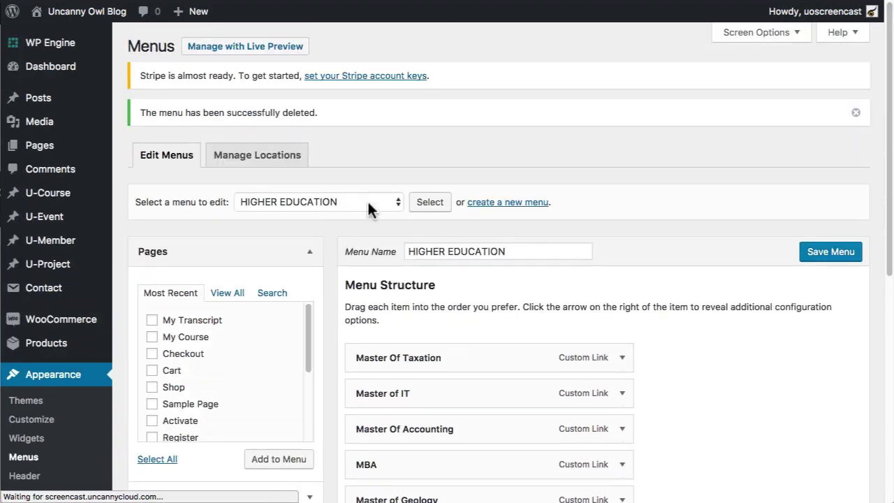
# Load the Top Nav (Secondary Menus) menu for editing.
pyautogui.click(338, 202)
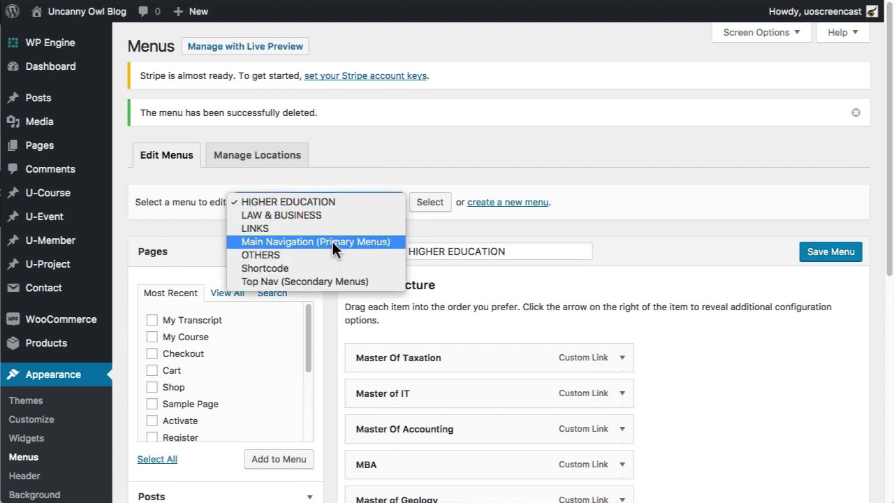
pyautogui.click(327, 278)
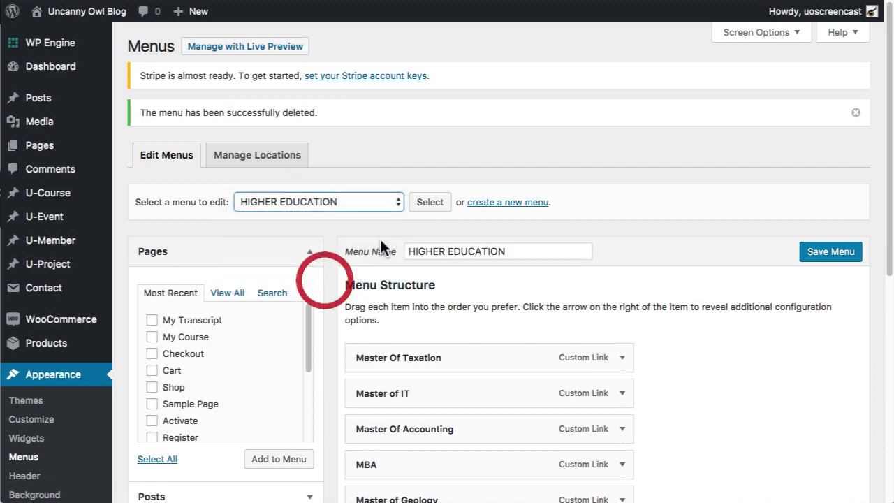
pyautogui.click(431, 203)
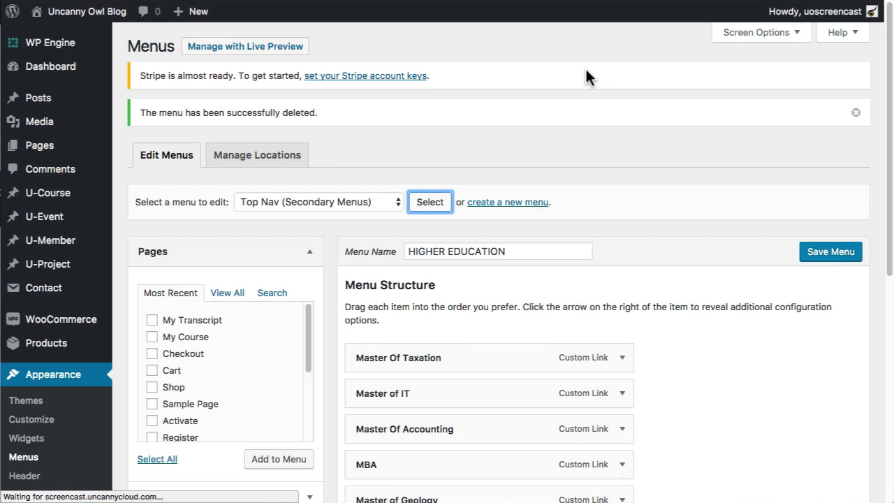
# Review the Top Nav menu structure against the front-end top bar links.
pyautogui.scroll(-4, 729, 349)
pyautogui.scroll(-3, 726, 322)
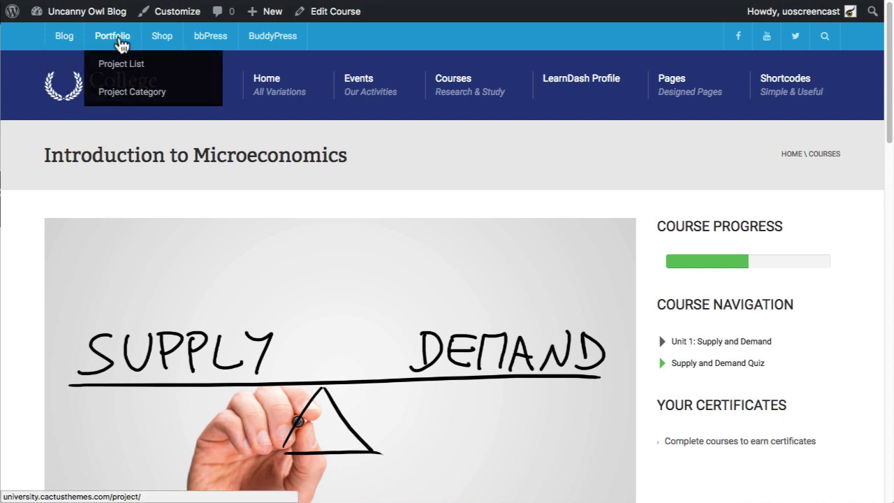
pyautogui.moveTo(170, 44)
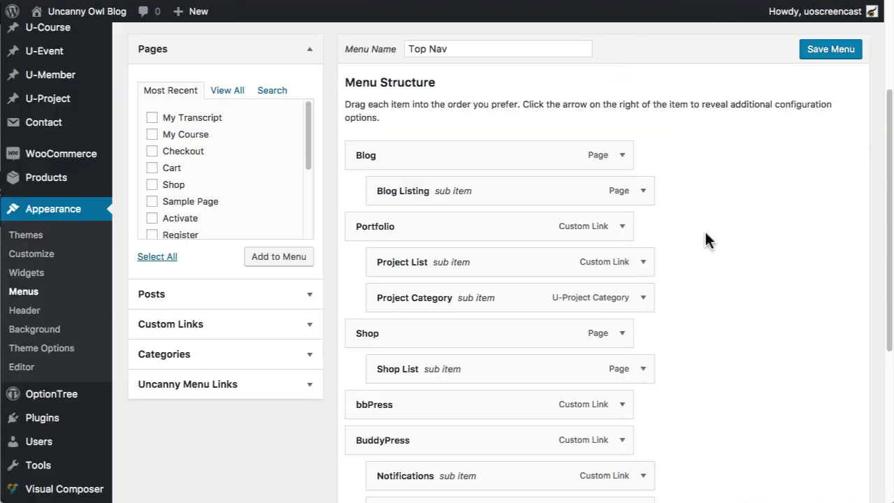
# Remove Blog, Blog Listing and Portfolio from the Top Nav menu.
pyautogui.scroll(-5, 701, 238)
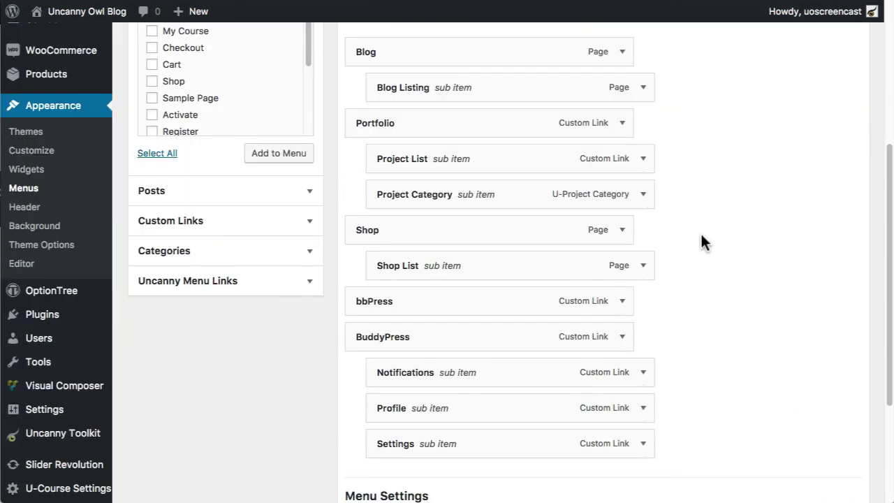
pyautogui.scroll(3, 700, 239)
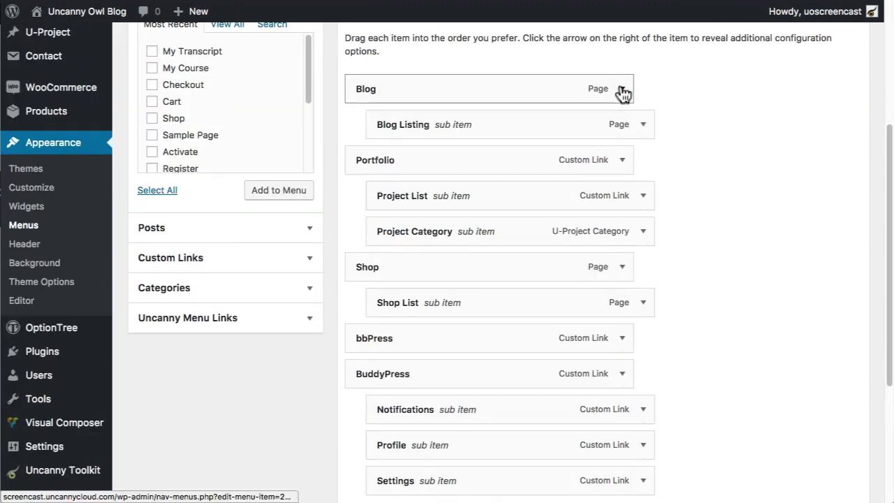
pyautogui.click(620, 89)
pyautogui.click(369, 208)
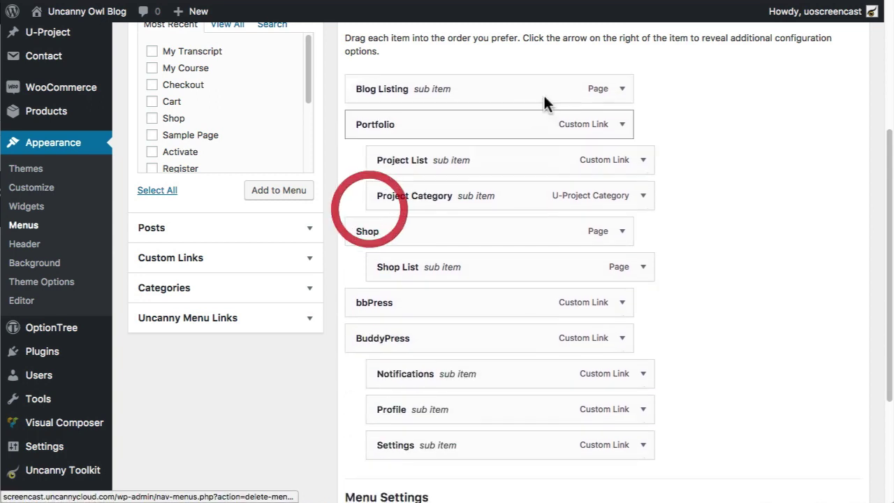
pyautogui.click(621, 89)
pyautogui.click(370, 209)
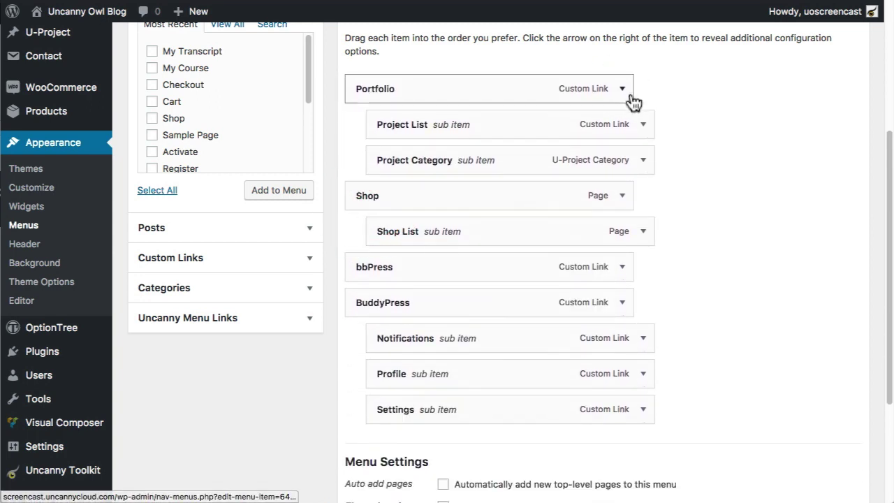
pyautogui.click(622, 90)
pyautogui.click(370, 222)
pyautogui.click(622, 89)
pyautogui.scroll(5, 477, 148)
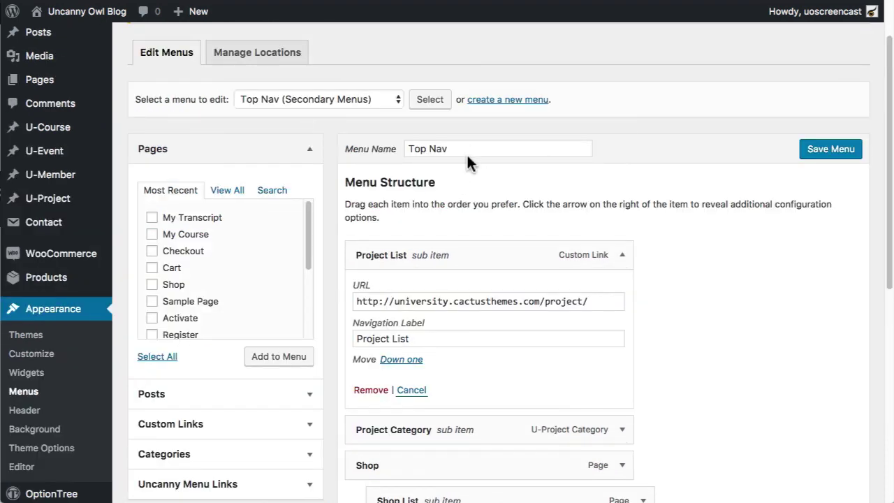
pyautogui.scroll(-6, 488, 174)
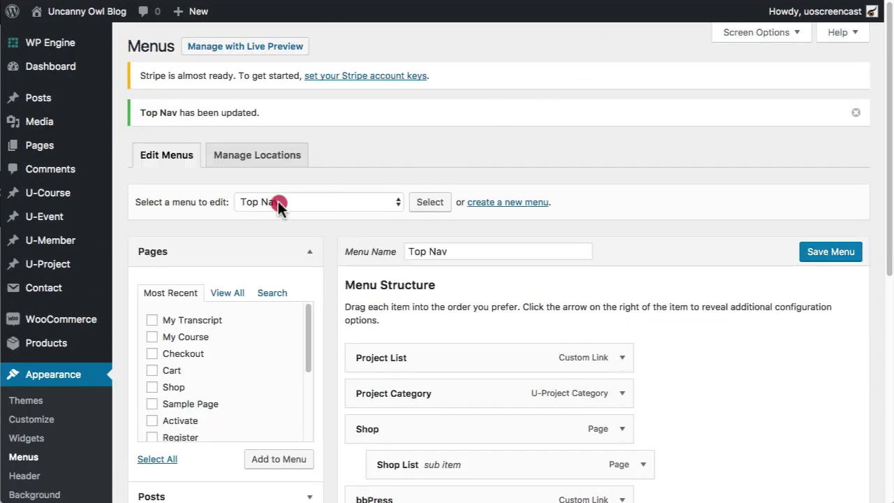
# Load Main Navigation (Primary Menus) for editing.
pyautogui.click(279, 202)
pyautogui.click(293, 162)
pyautogui.click(429, 202)
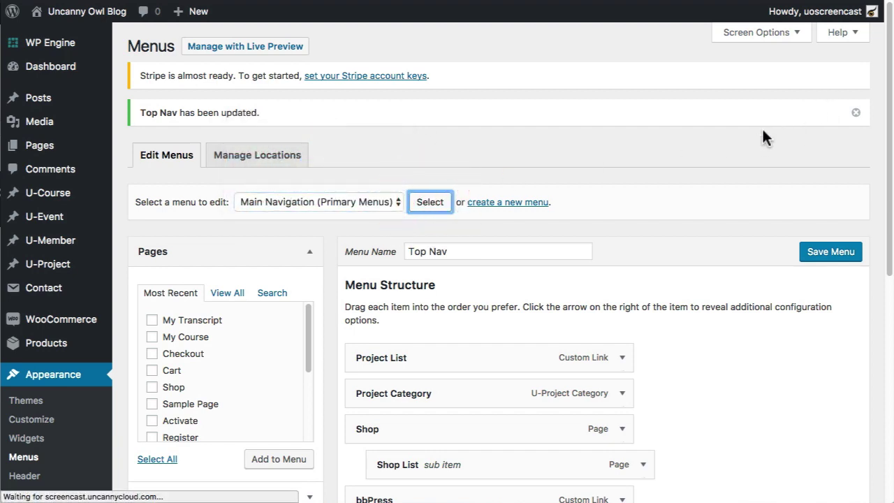
pyautogui.scroll(-3, 698, 301)
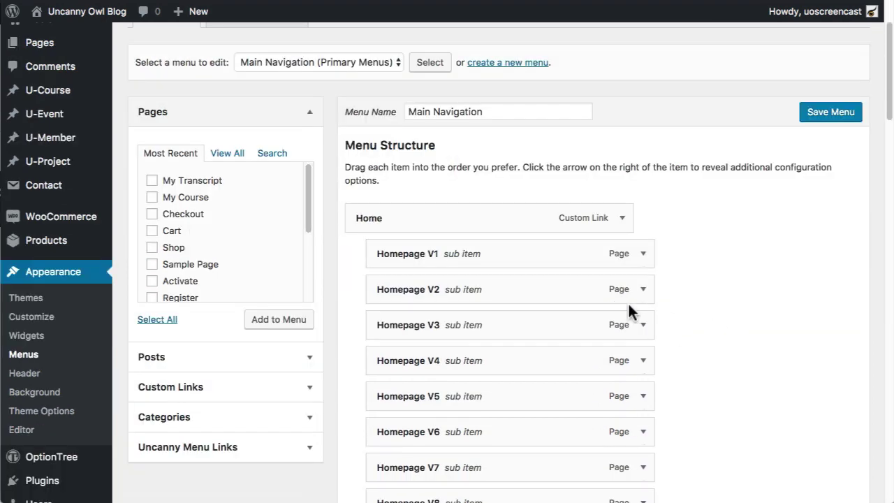
pyautogui.click(622, 219)
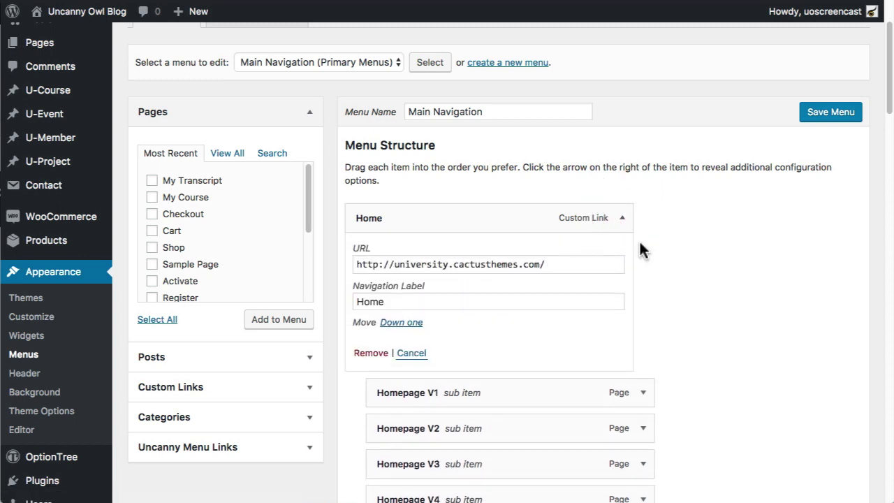
pyautogui.click(620, 219)
pyautogui.click(625, 219)
pyautogui.moveTo(624, 260); pyautogui.dragTo(363, 248)
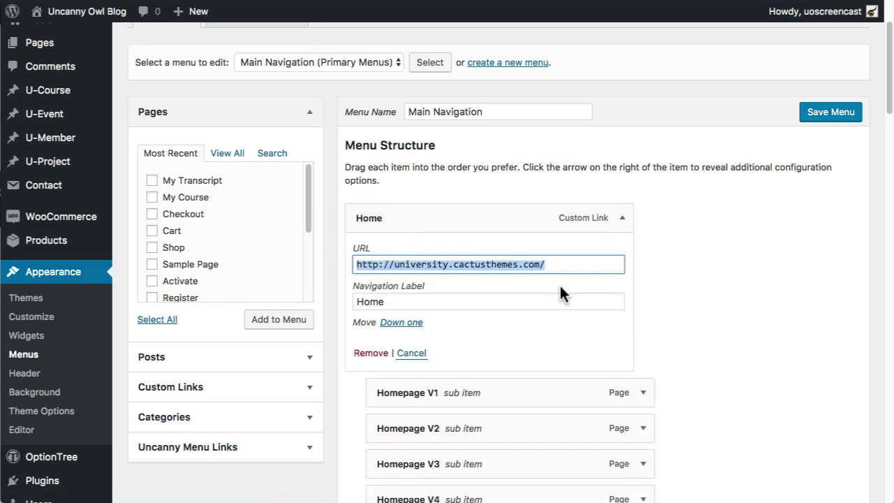
pyautogui.press('super+Tab')
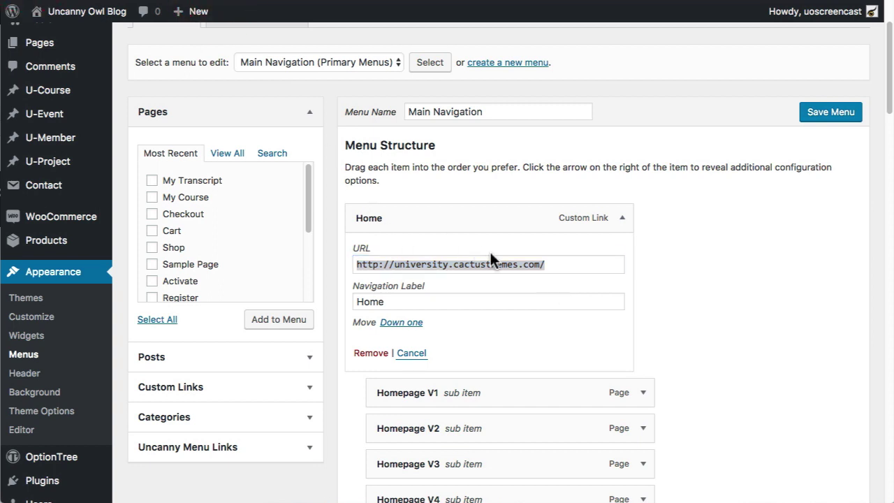
pyautogui.press('super+a')
pyautogui.write('http://screencast.uncannycloud.com/')
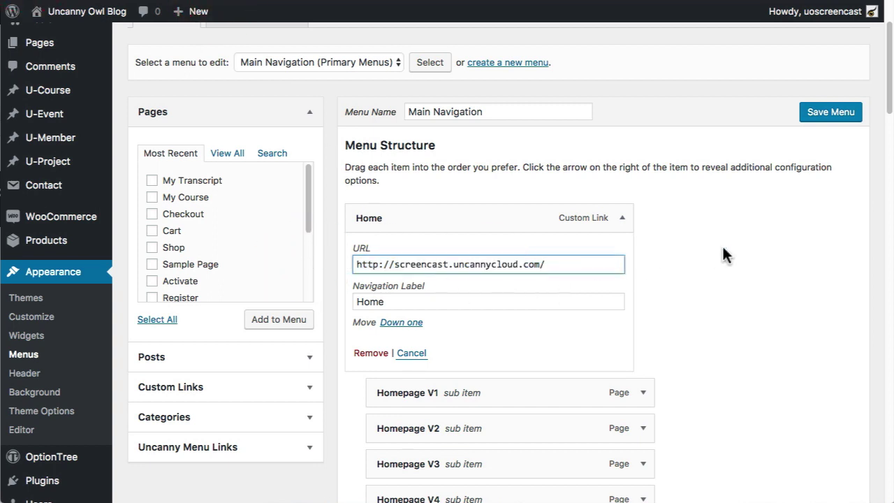
pyautogui.scroll(-2, 709, 246)
# Remove the Homepage V1 through Homepage V5 items from the menu.
pyautogui.click(644, 327)
pyautogui.scroll(-2, 407, 411)
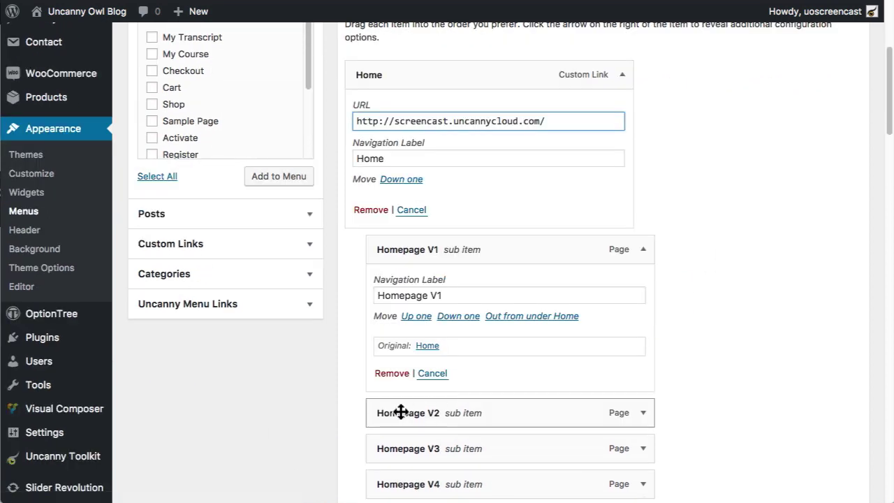
pyautogui.click(388, 370)
pyautogui.click(644, 251)
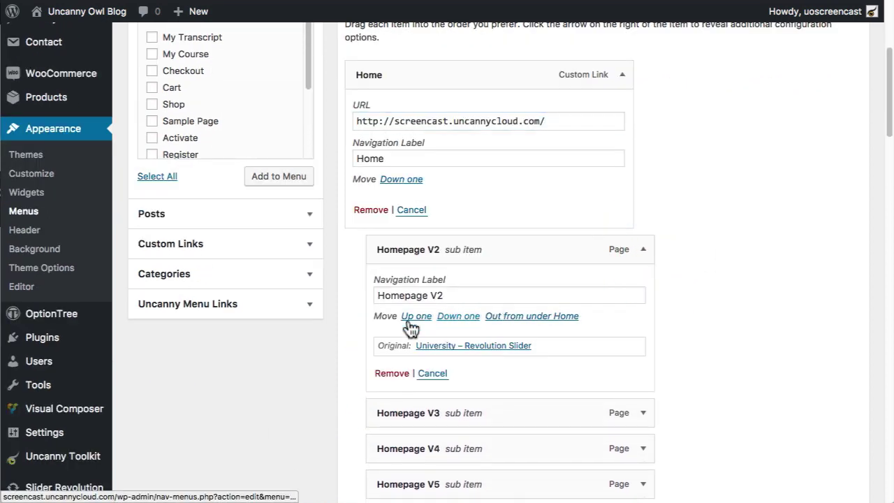
pyautogui.click(389, 371)
pyautogui.click(643, 249)
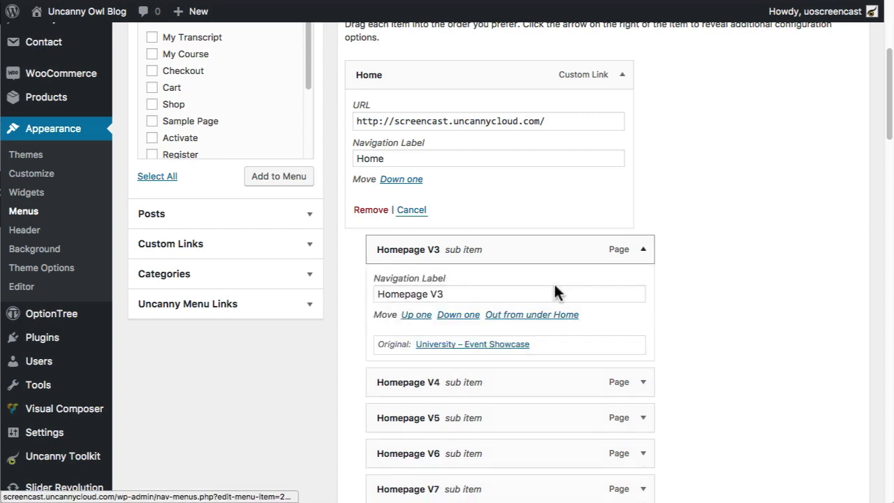
pyautogui.click(390, 371)
pyautogui.click(643, 249)
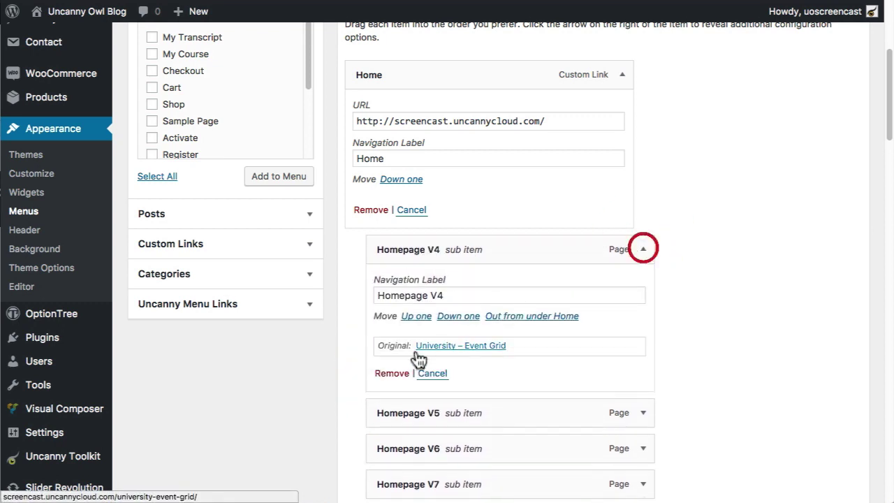
pyautogui.click(391, 373)
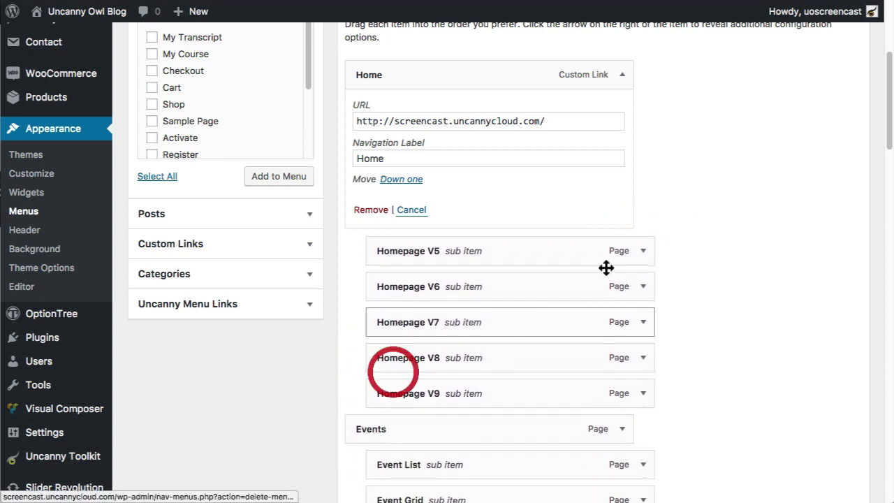
pyautogui.click(643, 249)
pyautogui.click(392, 374)
# Remove the Homepage V6, V7, V8 and V9 menu items.
pyautogui.click(640, 249)
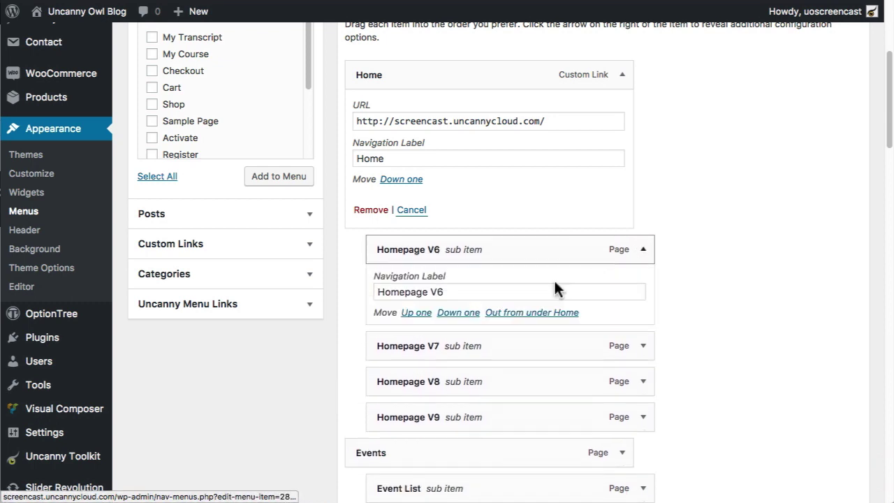
pyautogui.click(391, 372)
pyautogui.click(643, 249)
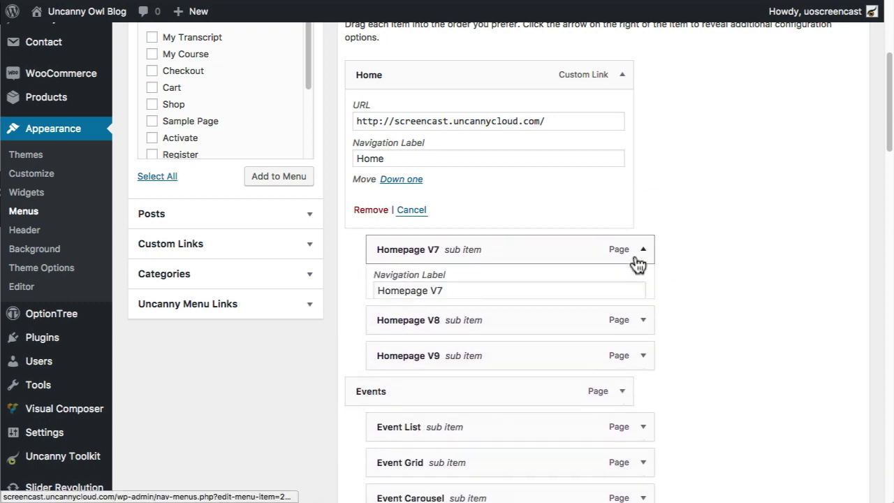
pyautogui.click(386, 374)
pyautogui.click(643, 249)
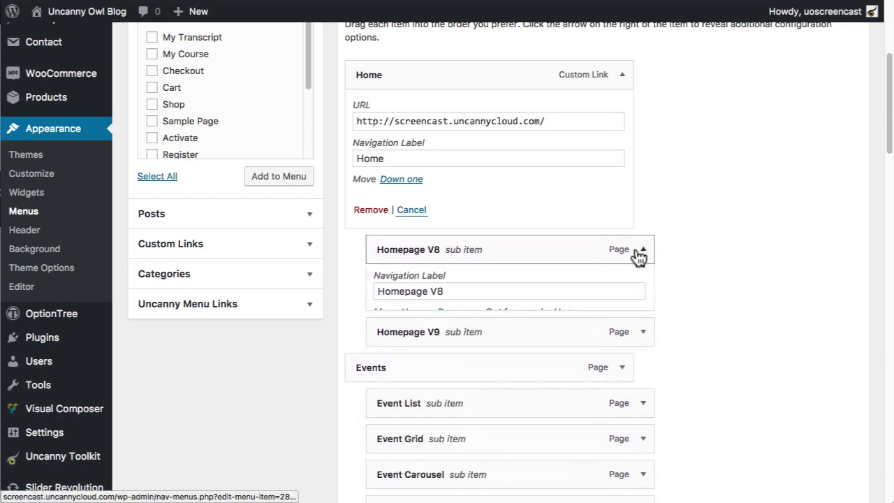
pyautogui.click(392, 373)
pyautogui.click(643, 250)
pyautogui.click(392, 372)
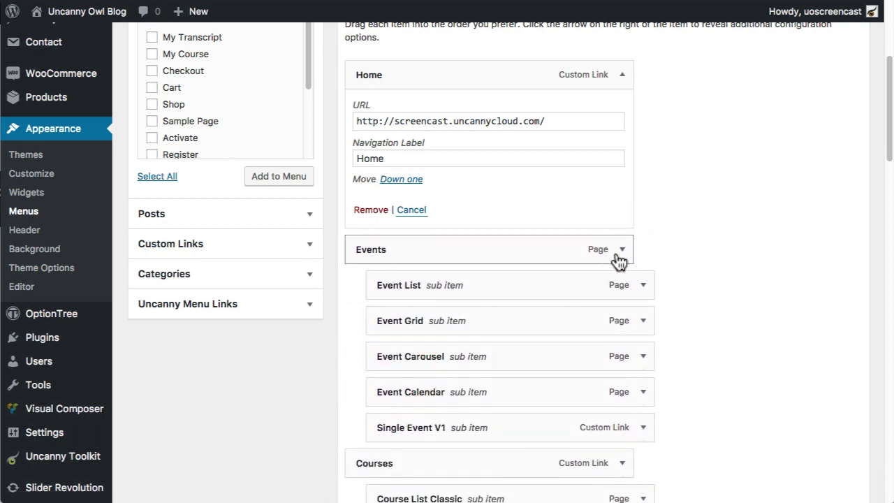
# Remove Events and its sub items: Event List, Grid, Carousel, Calendar and Single Event V1.
pyautogui.click(620, 249)
pyautogui.click(372, 375)
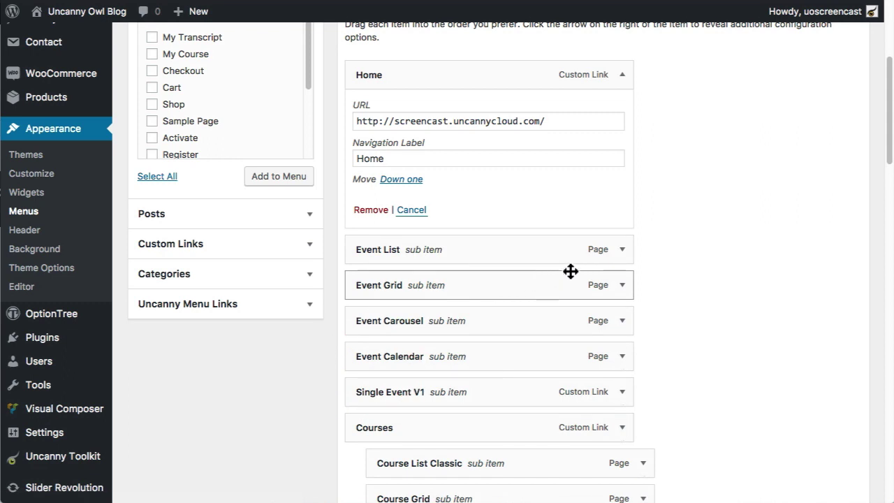
pyautogui.click(621, 249)
pyautogui.click(371, 373)
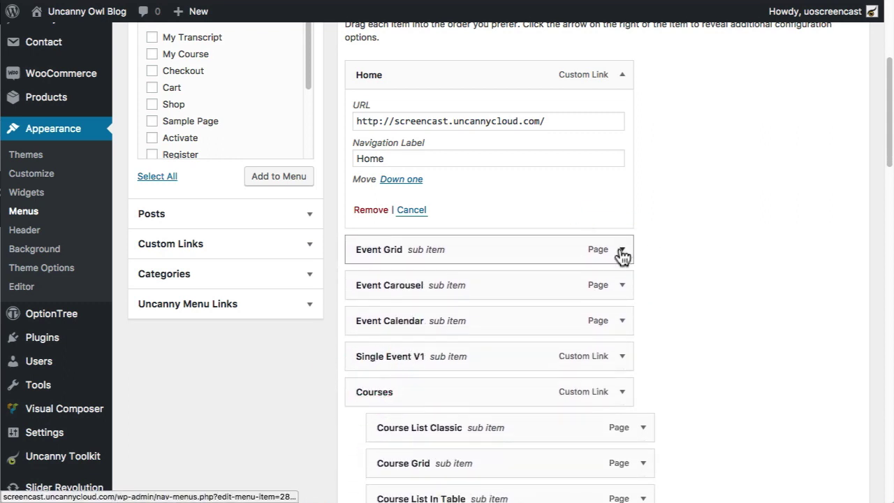
pyautogui.click(621, 249)
pyautogui.click(376, 376)
pyautogui.click(622, 249)
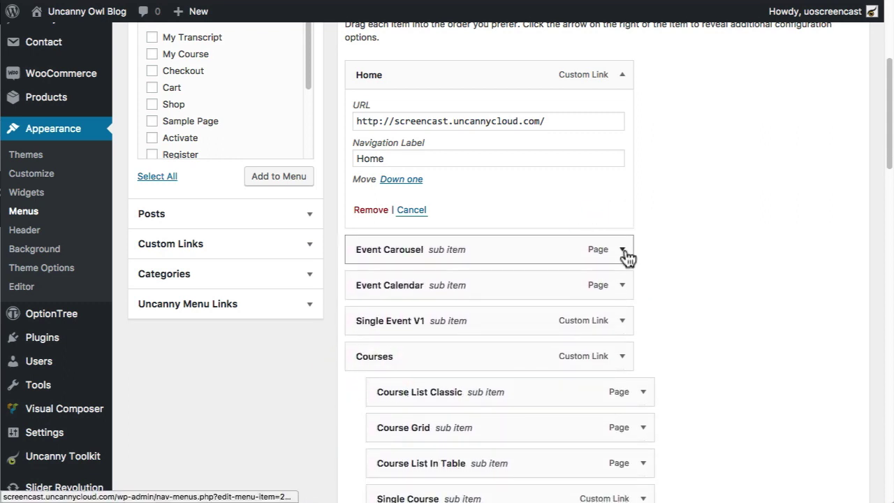
pyautogui.click(372, 373)
pyautogui.click(620, 249)
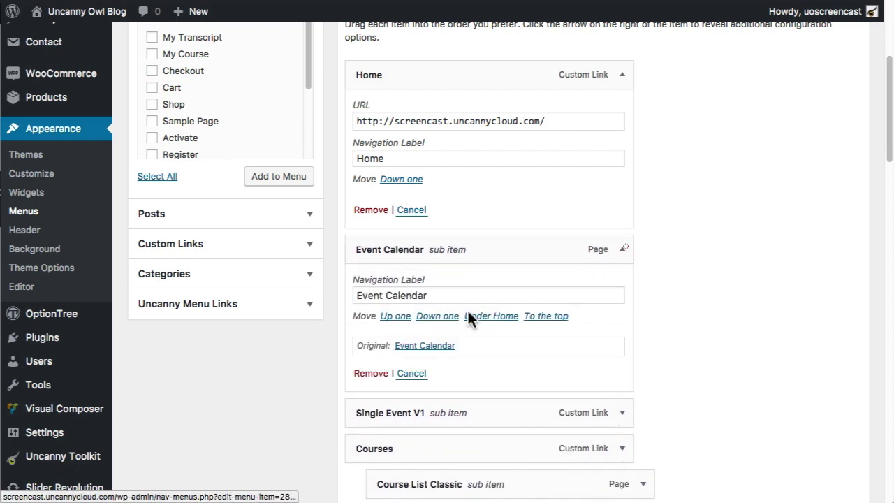
pyautogui.click(371, 371)
pyautogui.click(622, 250)
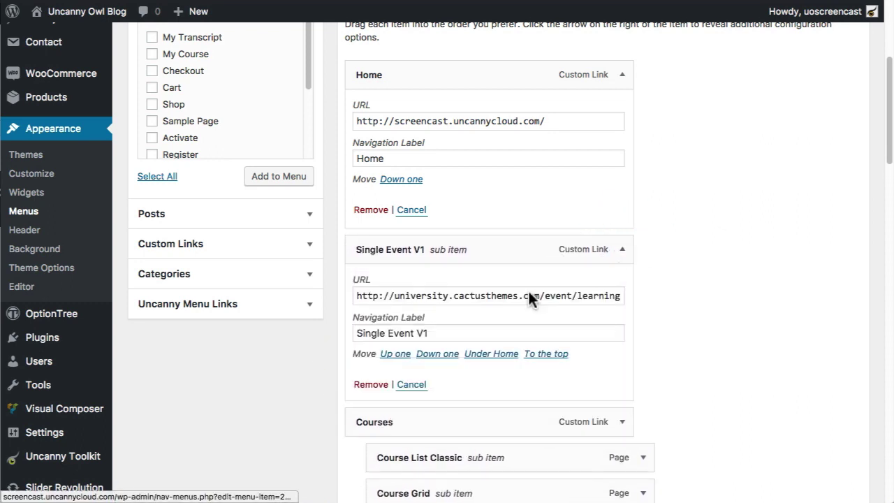
pyautogui.click(375, 384)
# Remove Courses, its four course sub items, LearnDash Profile and Pages from the menu.
pyautogui.click(622, 268)
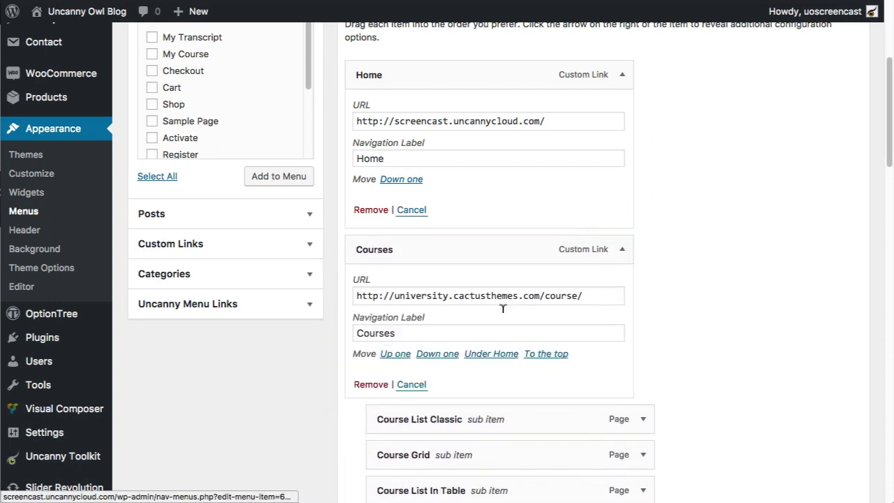
pyautogui.click(383, 383)
pyautogui.click(622, 249)
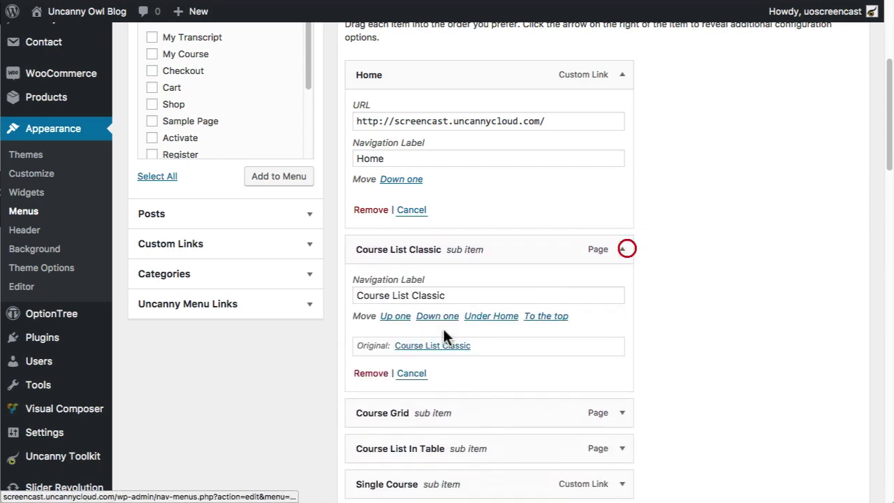
pyautogui.click(366, 374)
pyautogui.click(622, 249)
pyautogui.click(377, 373)
pyautogui.click(622, 252)
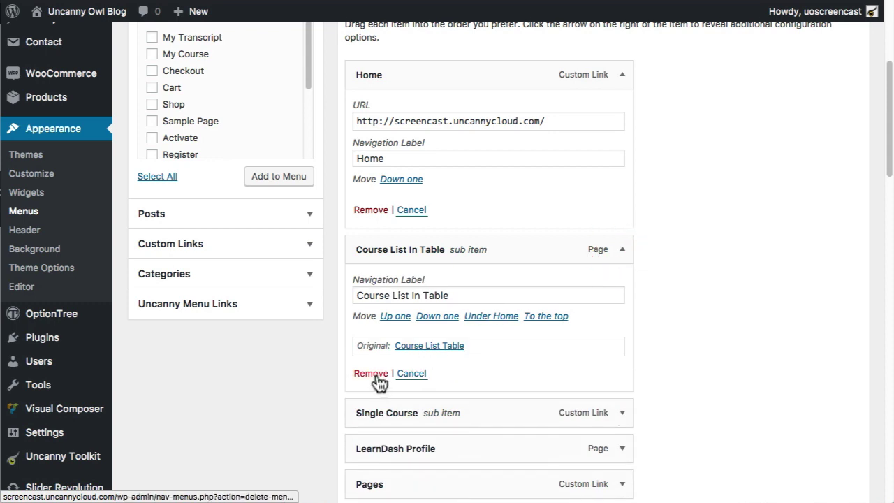
pyautogui.click(375, 373)
pyautogui.click(622, 251)
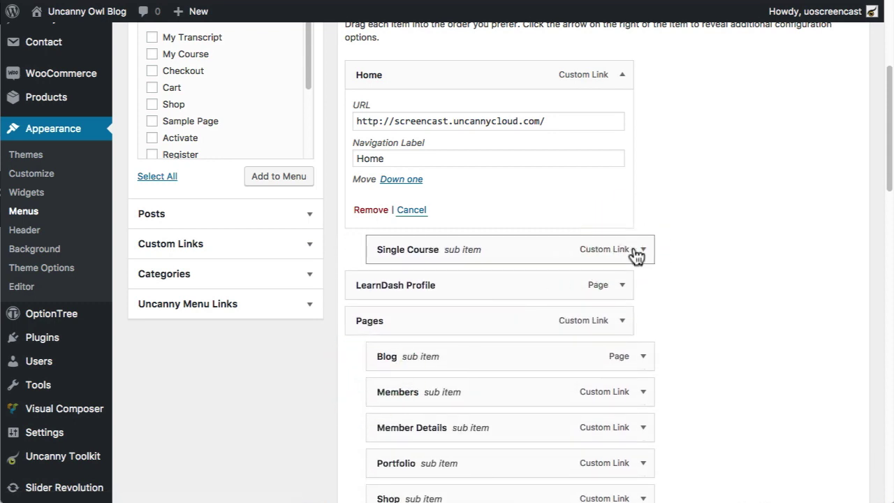
pyautogui.click(384, 384)
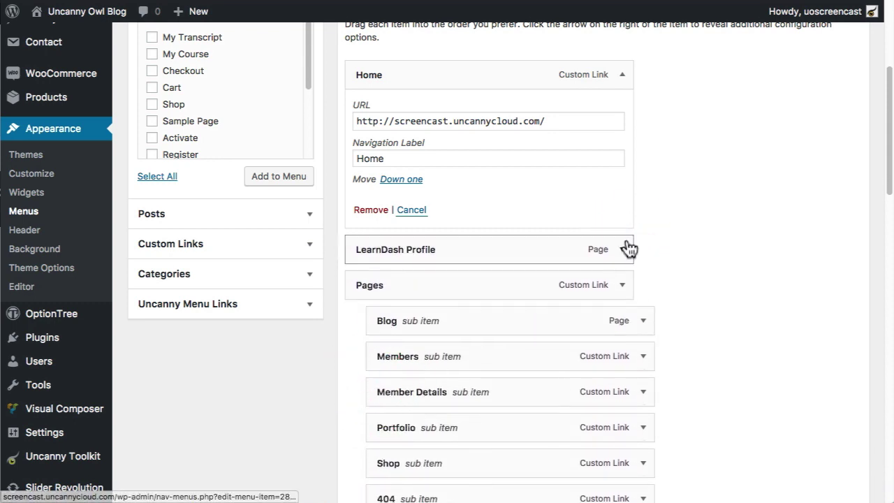
pyautogui.click(623, 251)
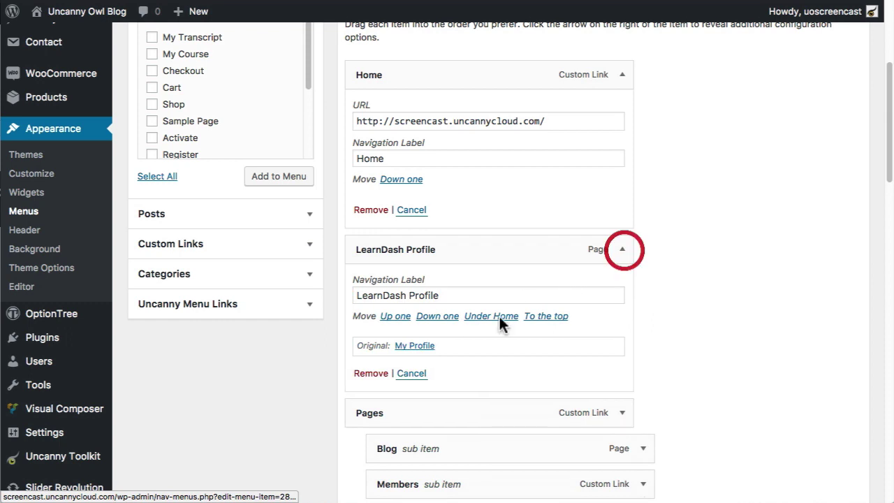
pyautogui.click(374, 375)
pyautogui.click(371, 384)
# Remove the Blog and Members items from Main Navigation.
pyautogui.scroll(-3, 650, 275)
pyautogui.scroll(-15, 655, 279)
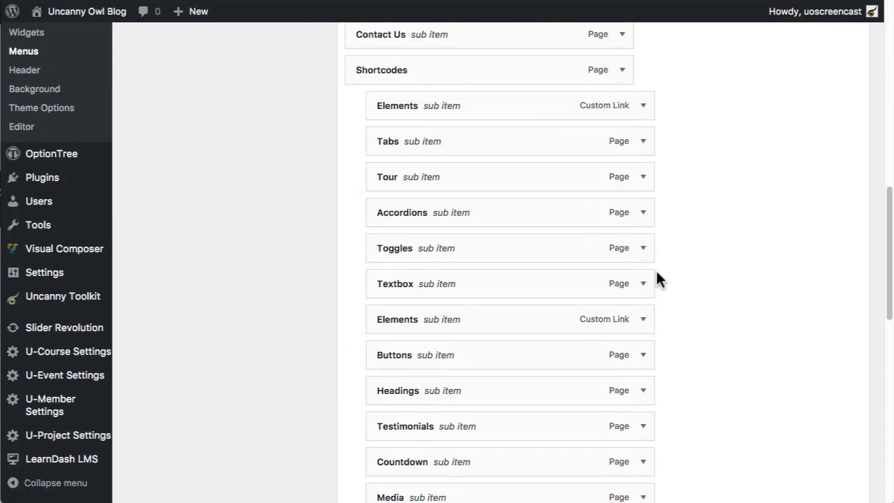
pyautogui.scroll(12, 663, 314)
pyautogui.scroll(7, 685, 290)
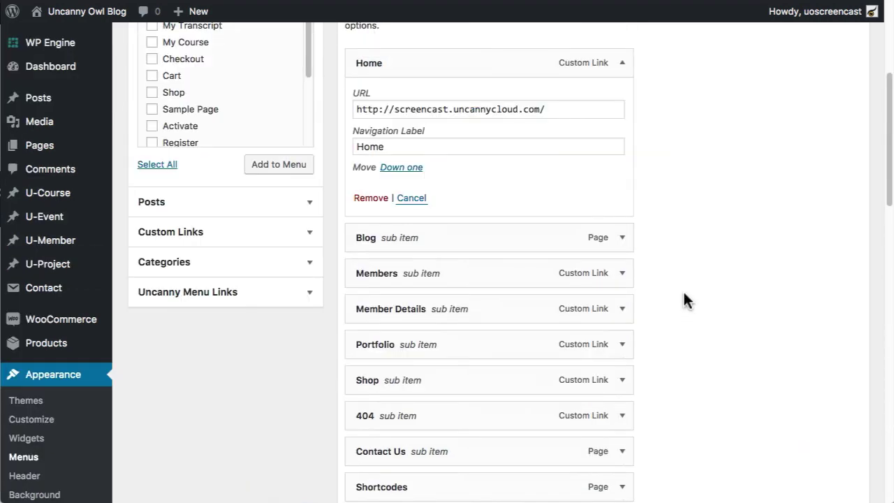
pyautogui.click(625, 239)
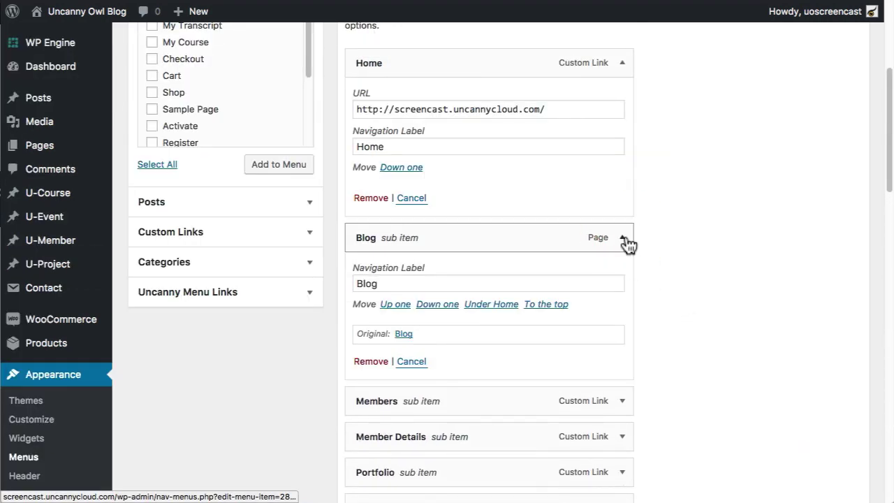
pyautogui.click(377, 357)
pyautogui.click(622, 239)
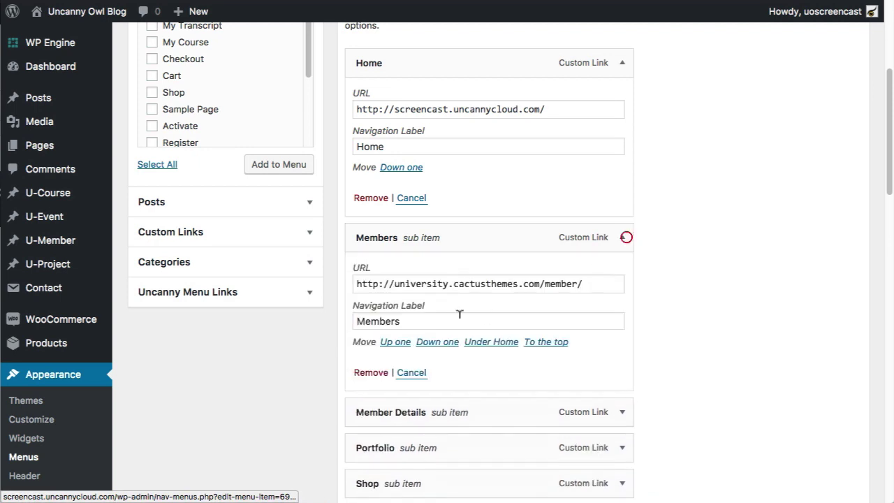
pyautogui.click(371, 371)
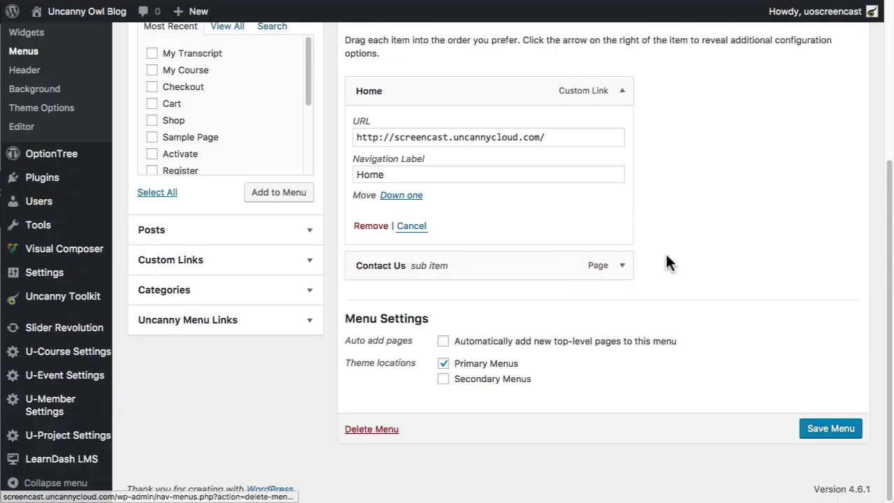
# Collapse the Home item and expand the Uncanny Menu Links box.
pyautogui.scroll(3, 730, 244)
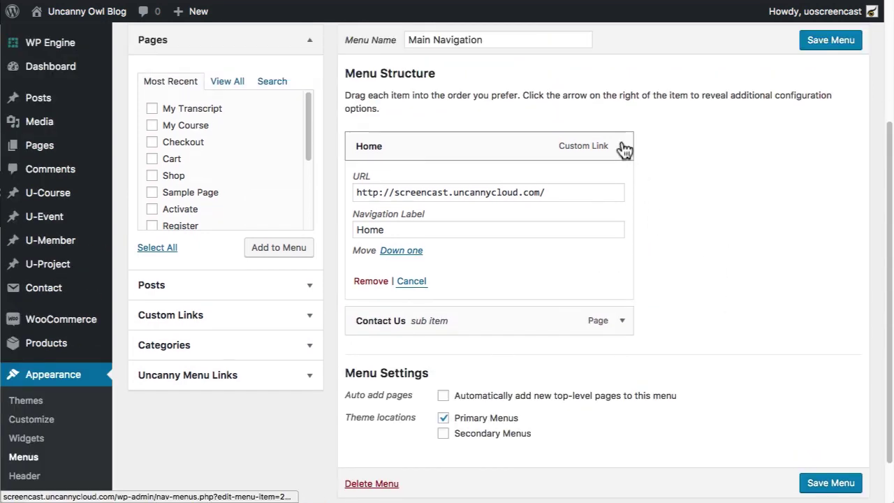
pyautogui.click(621, 146)
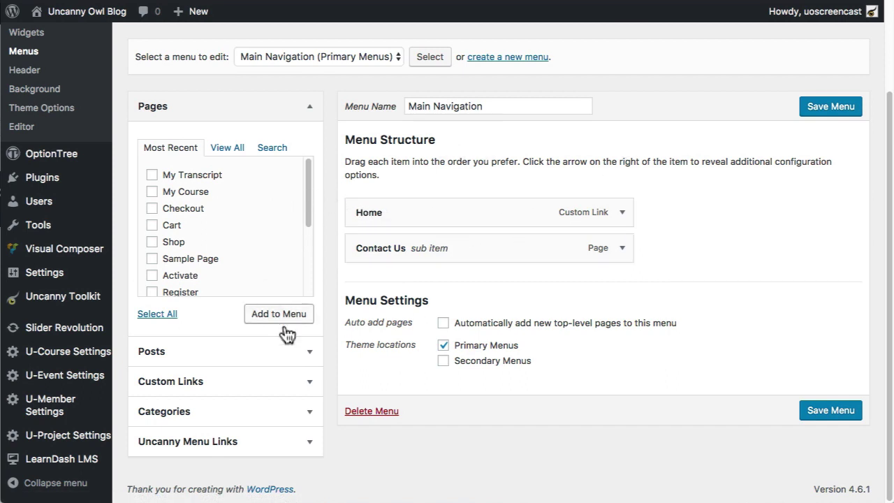
pyautogui.click(296, 434)
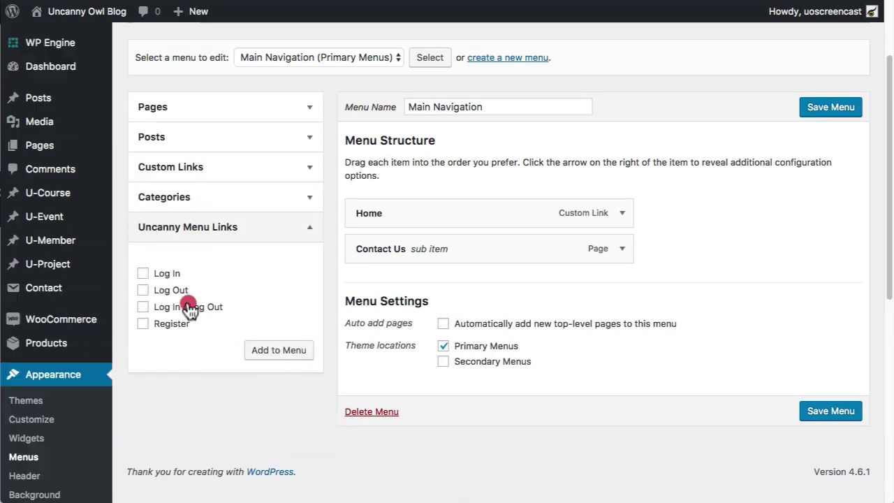
# Add the Log In / Log Out link and the My Transcript and My Course pages.
pyautogui.click(272, 350)
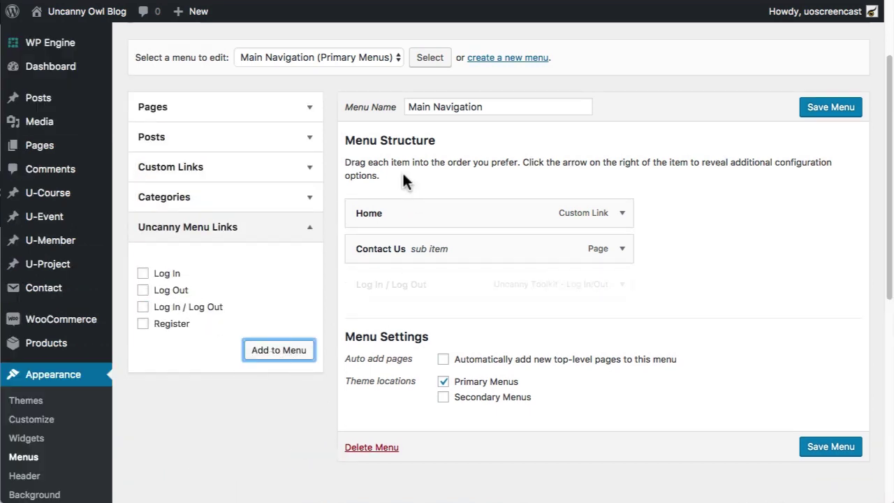
pyautogui.scroll(3, 254, 326)
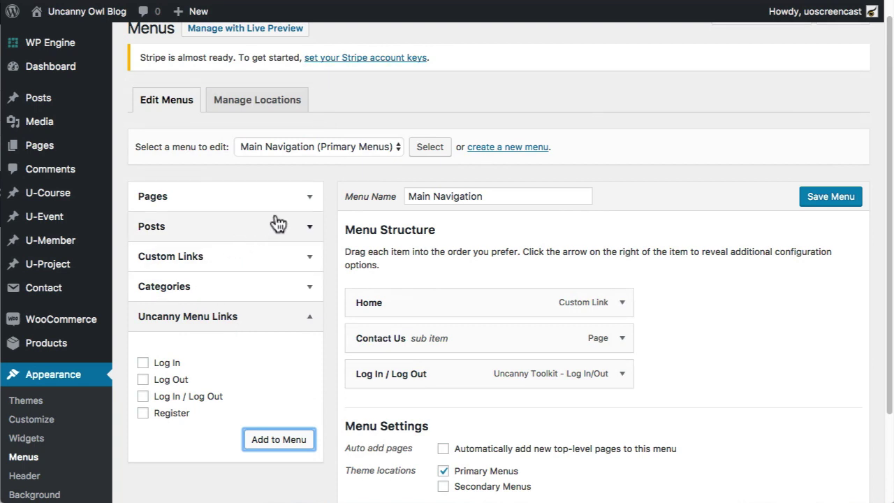
pyautogui.click(304, 204)
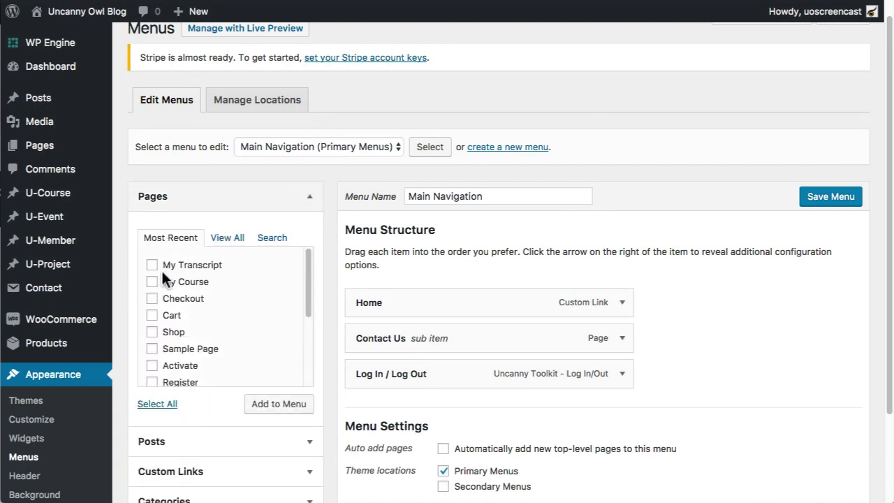
pyautogui.click(152, 266)
pyautogui.click(152, 282)
pyautogui.click(276, 405)
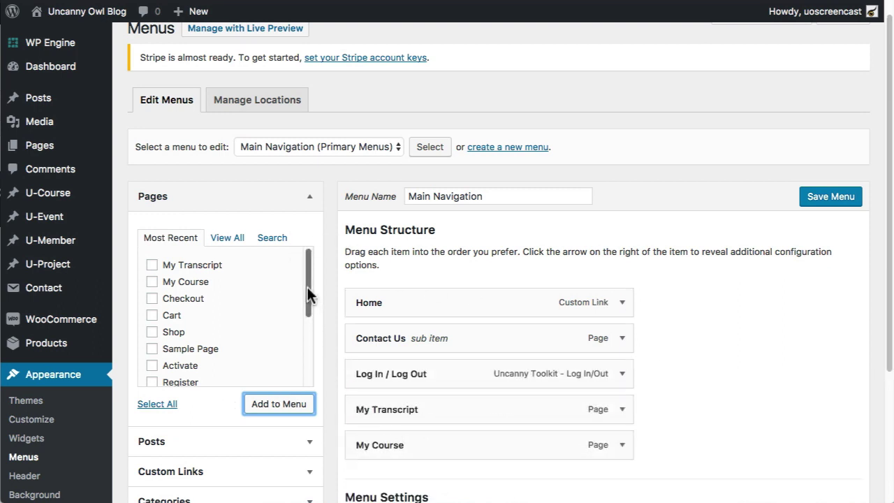
# Nudge a menu item's position and switch the Pages box to its Search tab.
pyautogui.moveTo(308, 279)
pyautogui.mouseDown()
pyautogui.moveTo(304, 355)
pyautogui.moveTo(311, 265)
pyautogui.mouseUp()
pyautogui.click(230, 239)
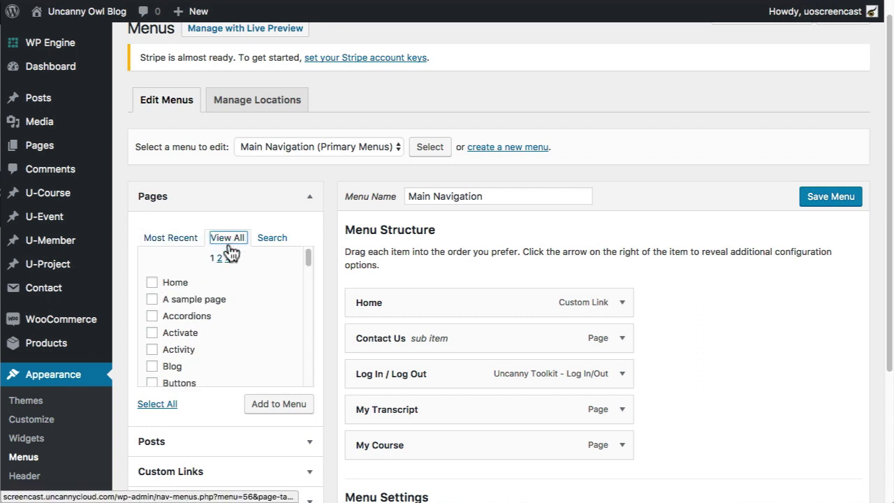
pyautogui.click(270, 239)
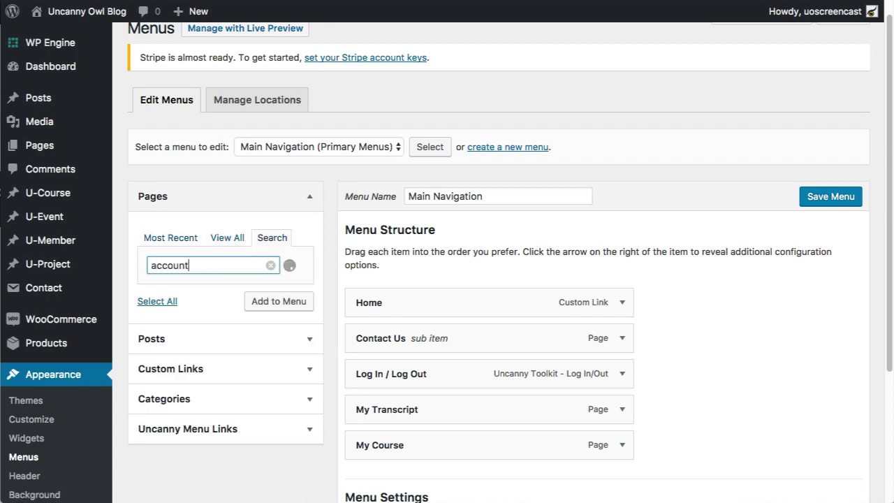
# Add the My Account page from the search results to the menu.
pyautogui.click(152, 293)
pyautogui.click(269, 344)
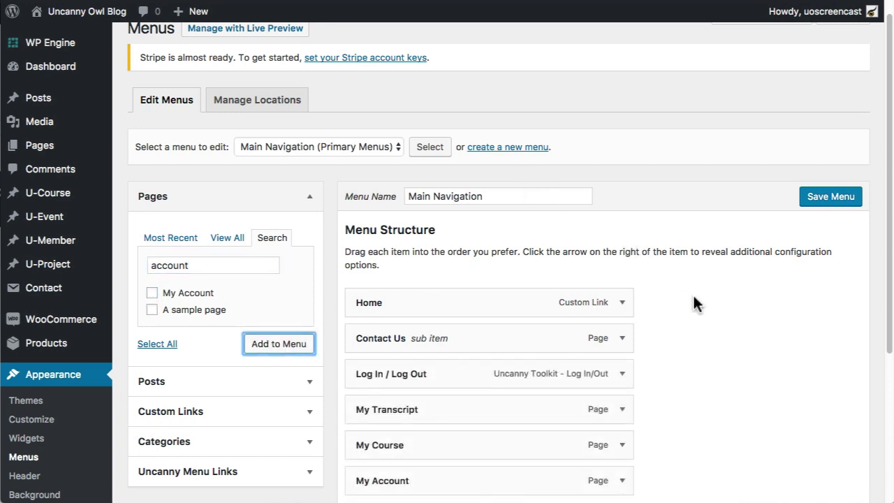
pyautogui.scroll(-2, 696, 299)
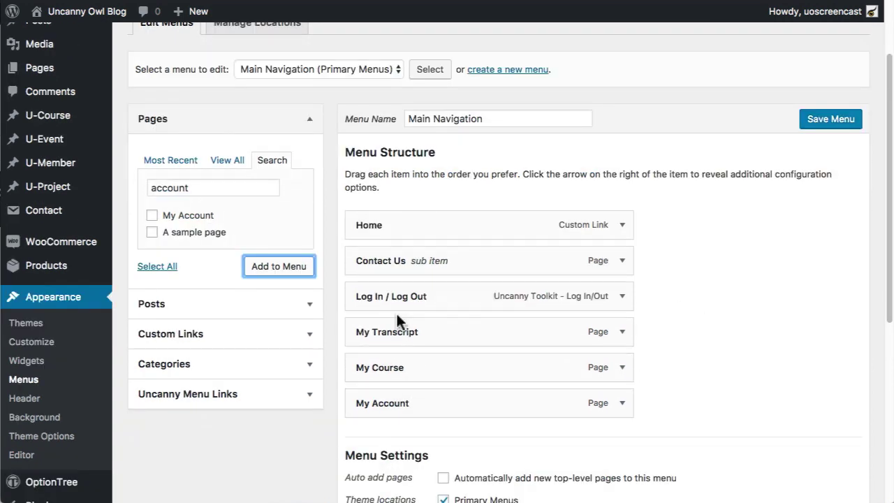
# Reorder items to Home, My Course, My Transcript, My Account, Contact Us and save.
pyautogui.moveTo(395, 359); pyautogui.dragTo(367, 280)
pyautogui.moveTo(389, 369); pyautogui.dragTo(415, 300)
pyautogui.moveTo(419, 399); pyautogui.dragTo(405, 340)
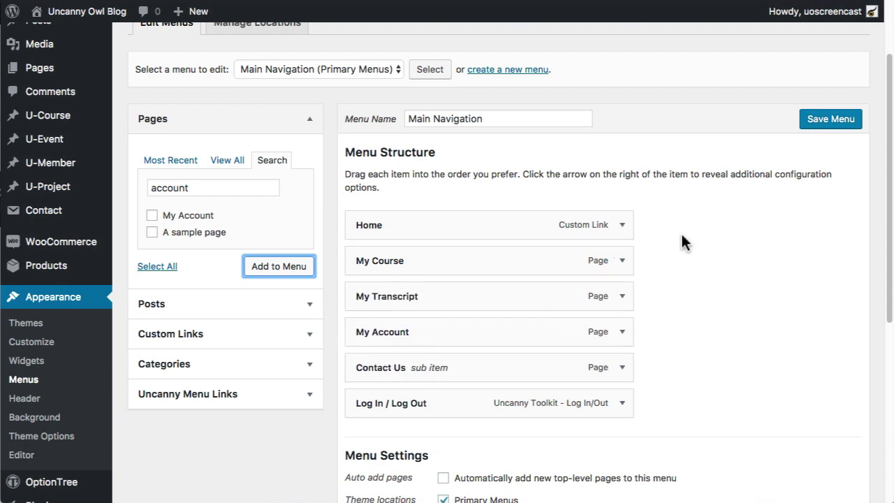
pyautogui.click(622, 261)
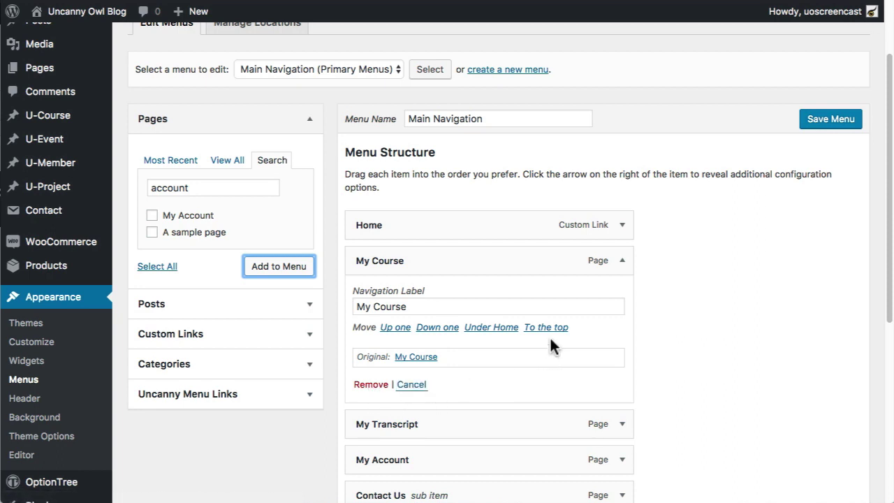
pyautogui.click(622, 263)
pyautogui.click(844, 121)
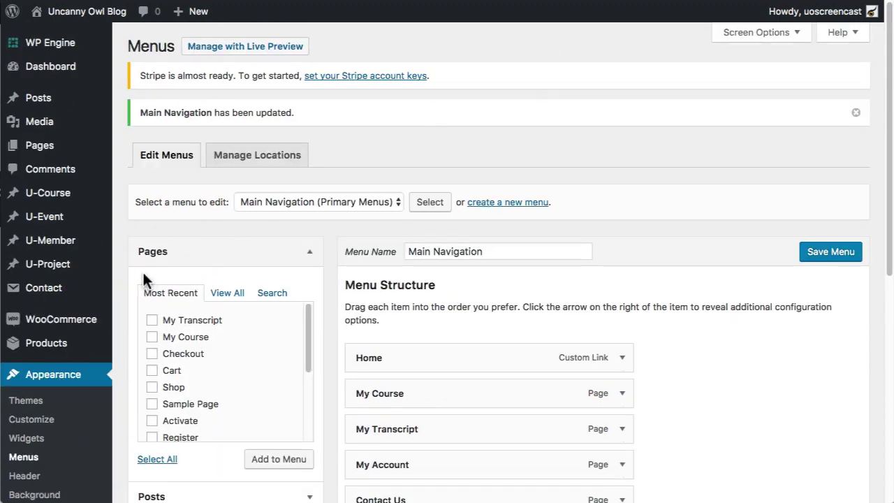
# Switch the Menu Item Visibility module to ON in Uncanny LearnDash Toolkit and save changes.
pyautogui.scroll(-5, 49, 430)
pyautogui.moveTo(63, 305)
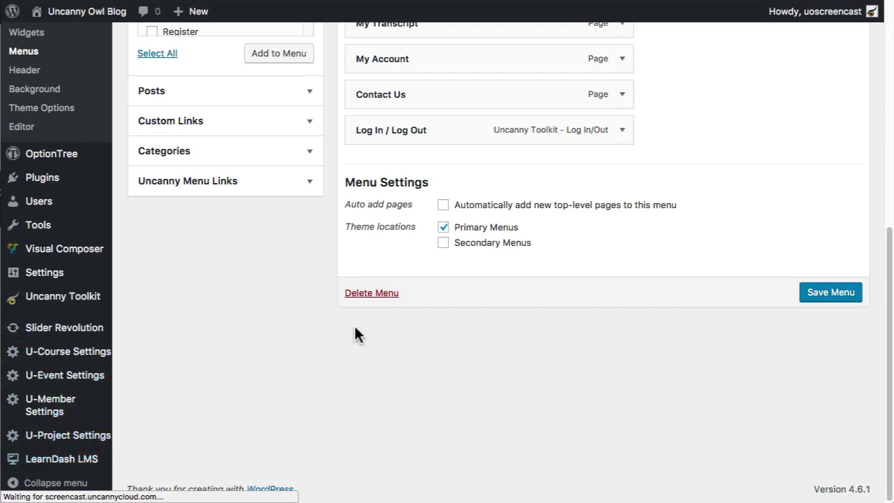
pyautogui.scroll(-5, 740, 200)
pyautogui.scroll(-9, 722, 257)
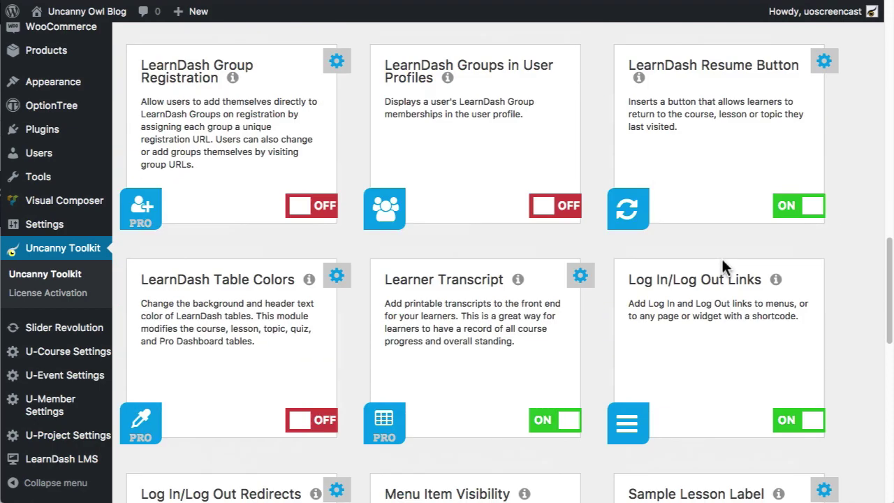
pyautogui.scroll(-4, 721, 257)
pyautogui.click(573, 394)
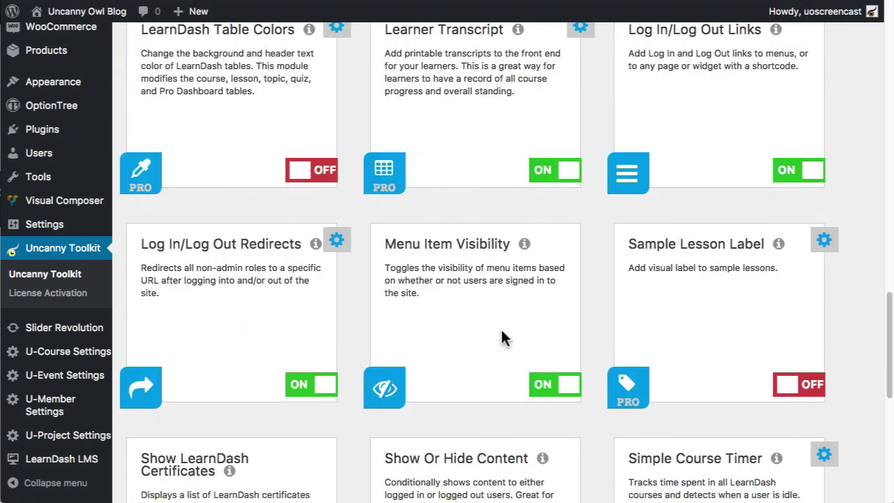
pyautogui.scroll(-7, 489, 335)
pyautogui.click(157, 440)
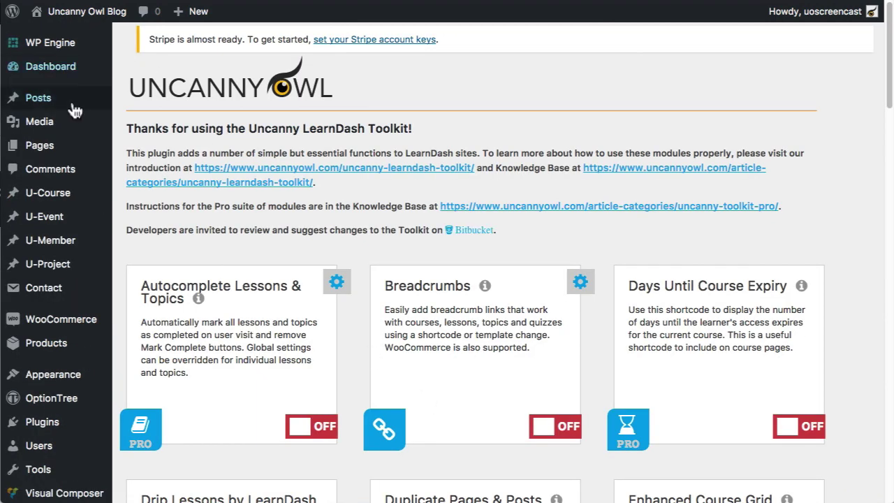
# In Appearance > Menus, set My Course's Display Mode to Logged In Users.
pyautogui.moveTo(85, 375)
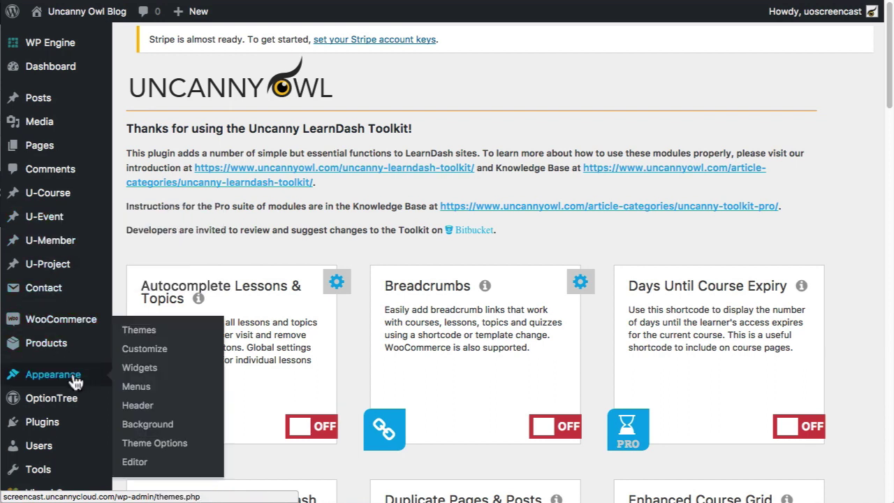
pyautogui.click(136, 387)
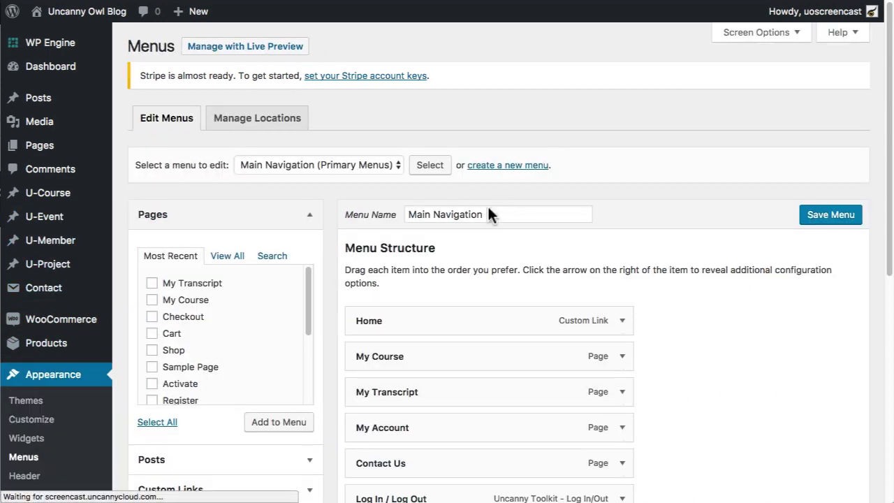
pyautogui.scroll(-3, 619, 285)
pyautogui.click(622, 215)
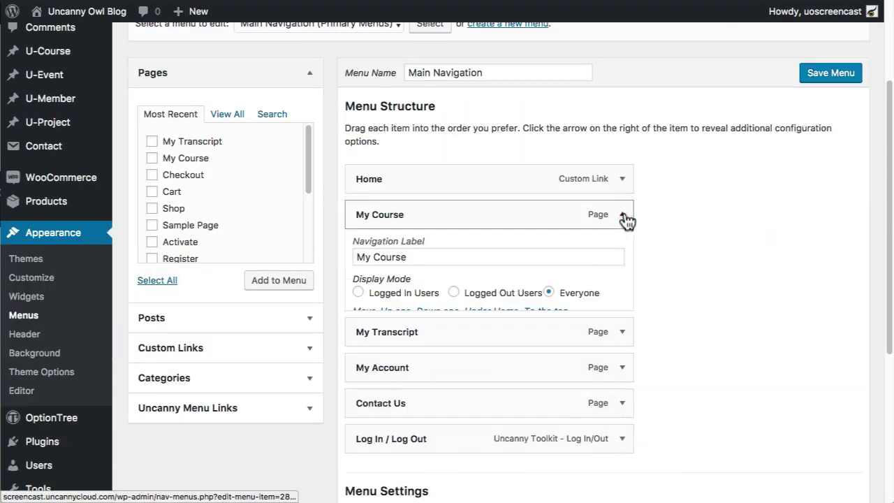
pyautogui.click(404, 298)
# Set My Transcript and My Account to Logged In Users as well, then save the menu.
pyautogui.click(620, 398)
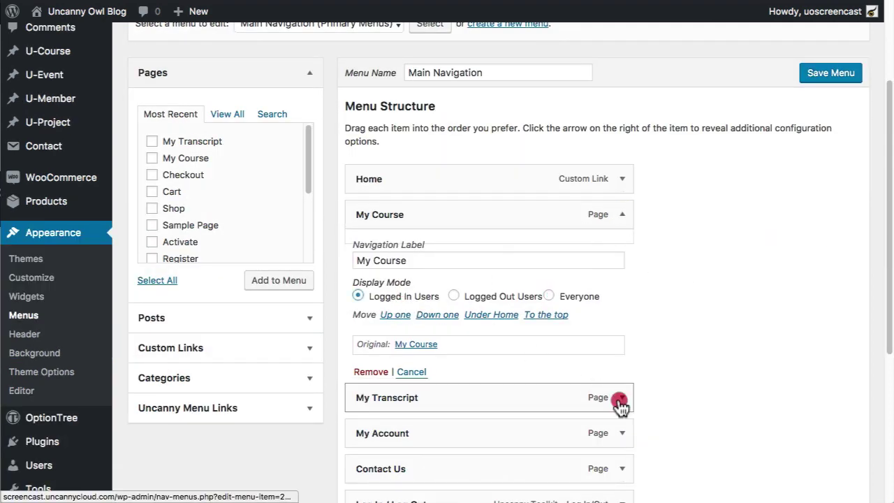
pyautogui.scroll(-4, 661, 311)
pyautogui.click(434, 352)
pyautogui.scroll(-3, 610, 357)
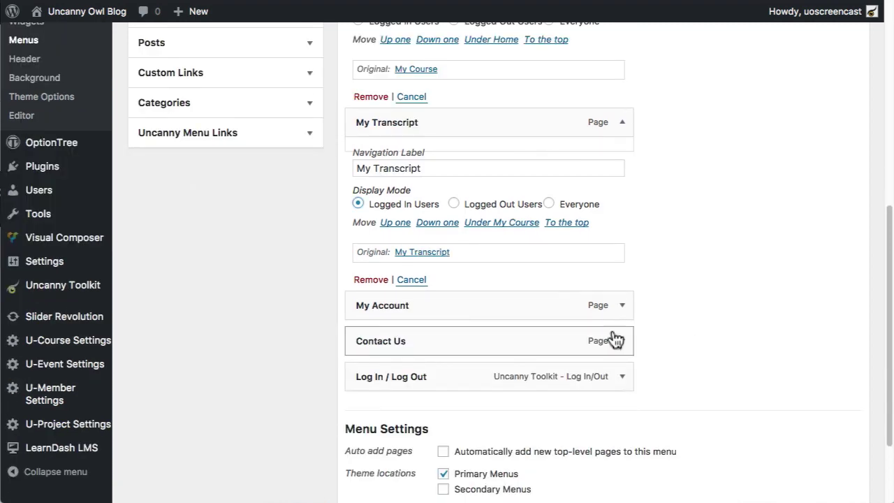
pyautogui.click(622, 307)
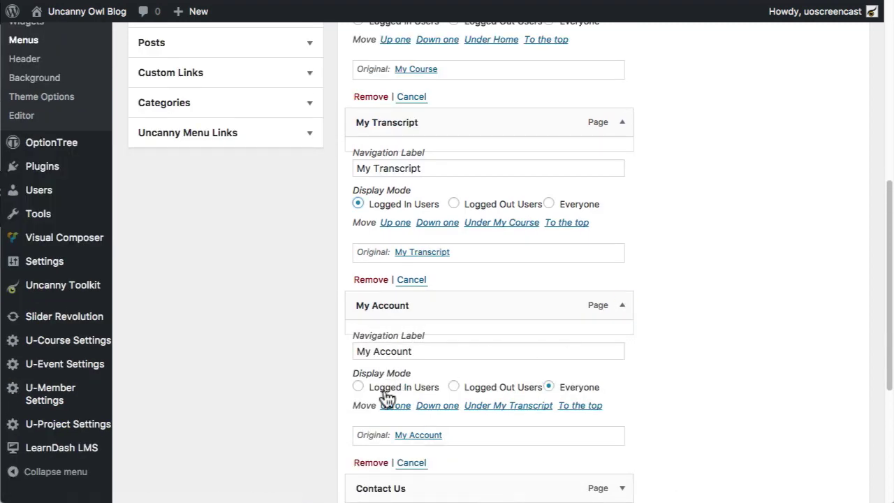
pyautogui.click(357, 386)
pyautogui.scroll(-3, 778, 342)
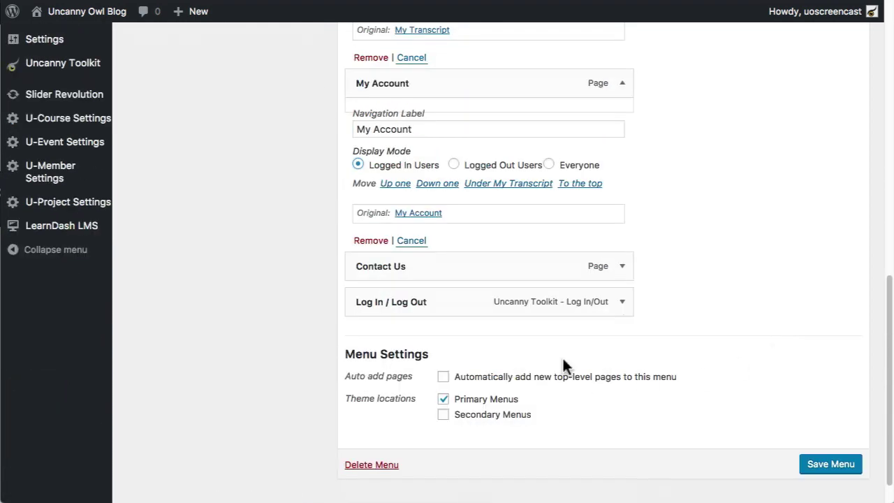
pyautogui.click(827, 465)
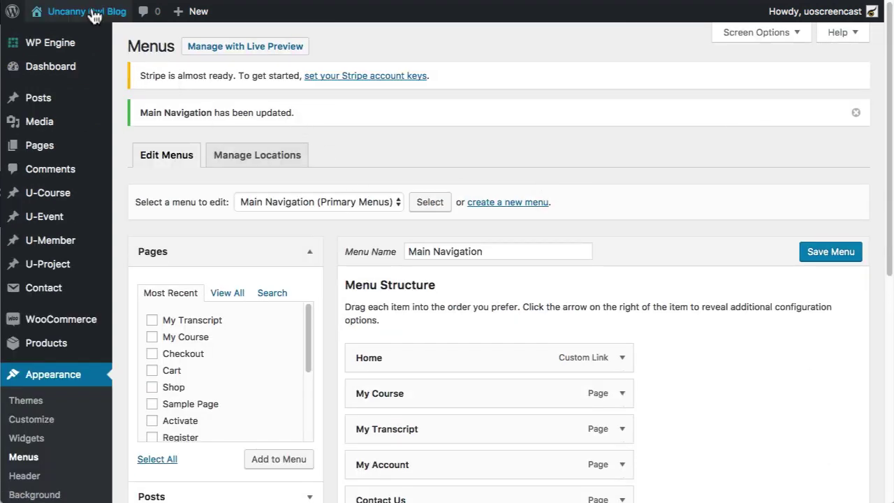
# Visit the live site, open My Course, then review the My Transcript table for Introduction to Microeconomics.
pyautogui.click(92, 12)
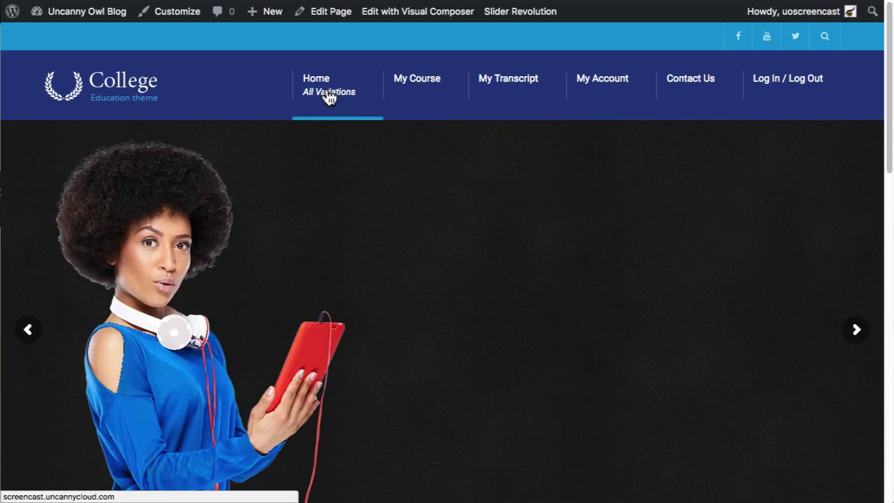
pyautogui.click(417, 79)
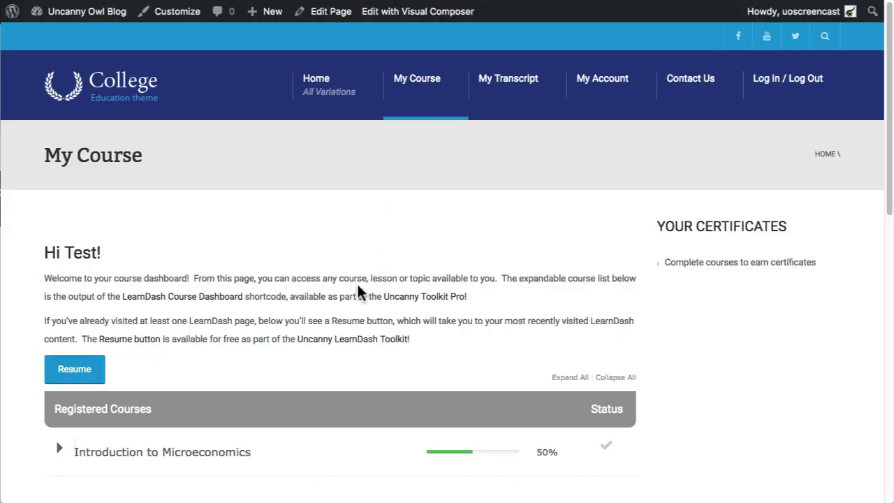
pyautogui.click(514, 85)
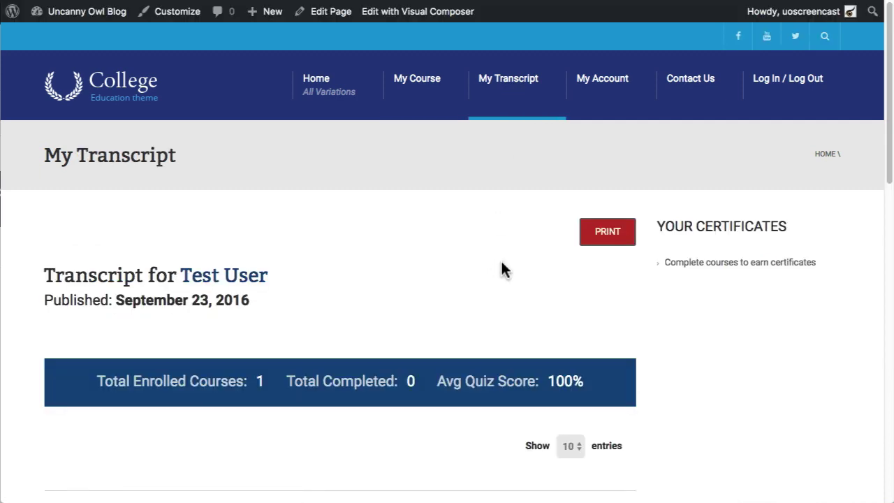
pyautogui.scroll(-4, 541, 264)
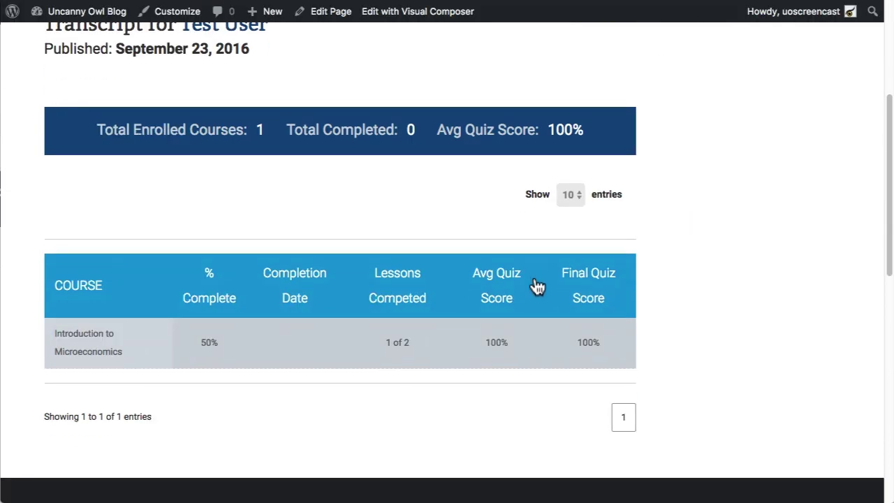
pyautogui.scroll(3, 534, 279)
pyautogui.scroll(-1, 538, 276)
pyautogui.scroll(-4, 537, 286)
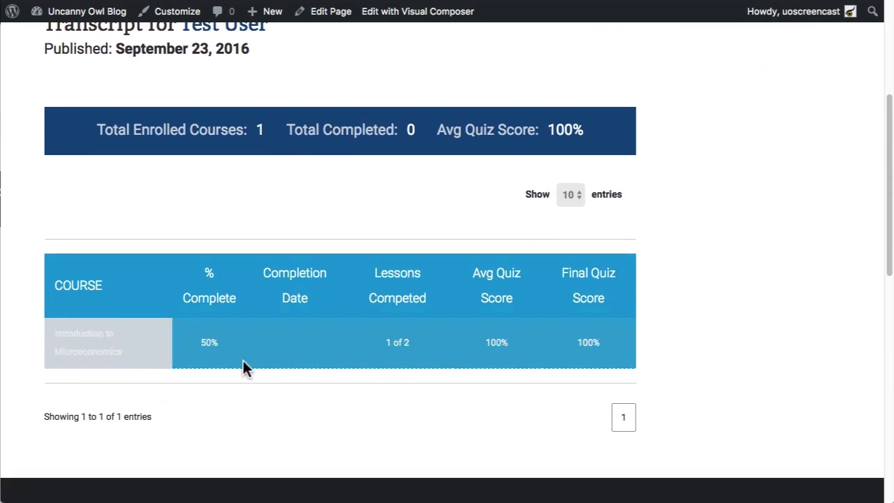
pyautogui.scroll(2, 401, 413)
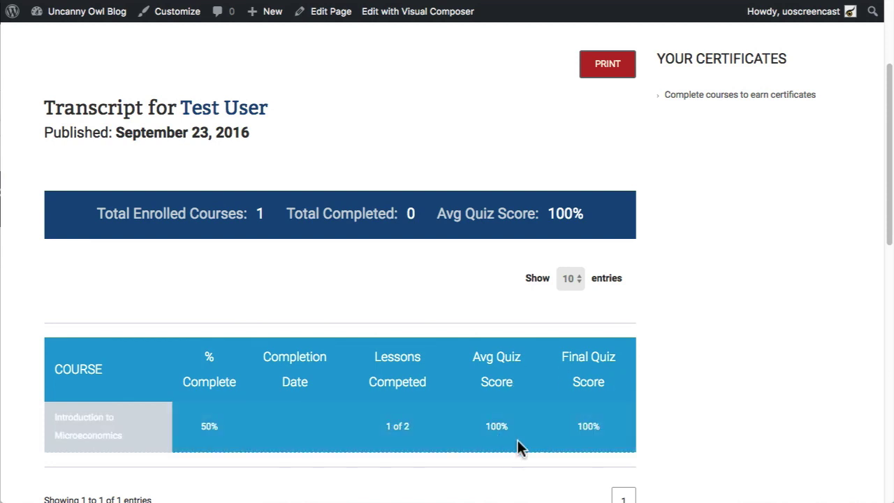
pyautogui.scroll(-2, 730, 315)
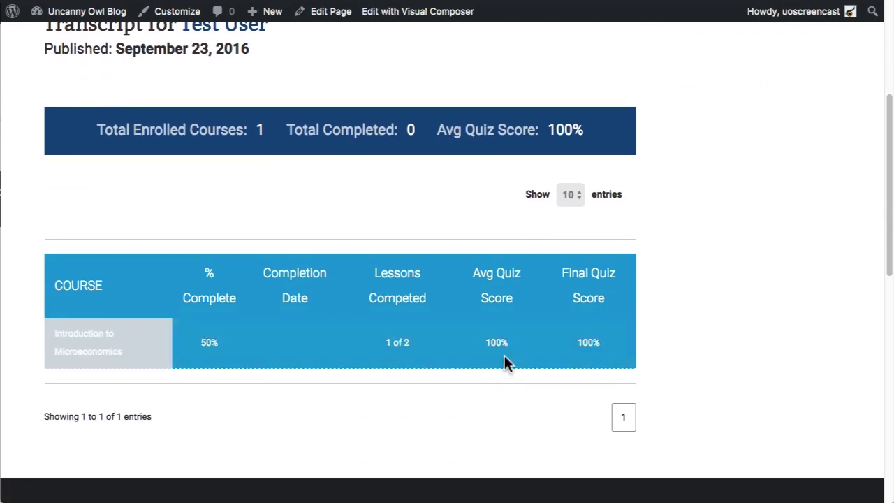
pyautogui.scroll(3, 803, 353)
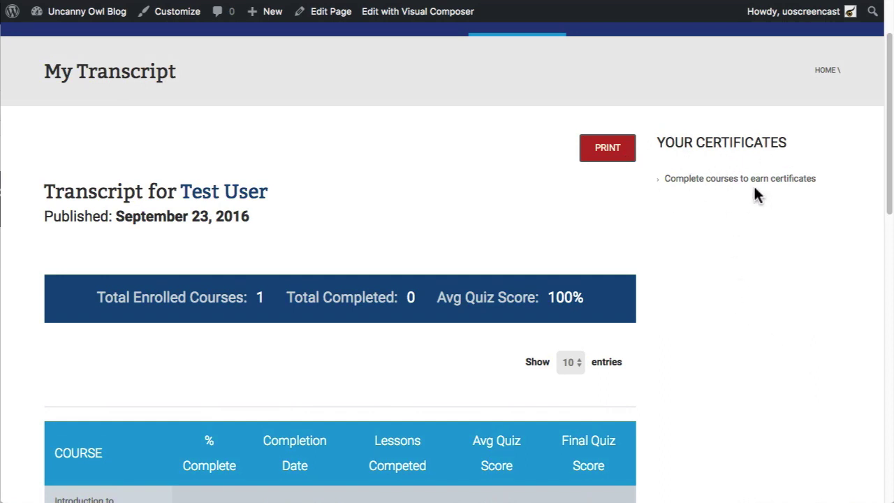
pyautogui.scroll(2, 744, 163)
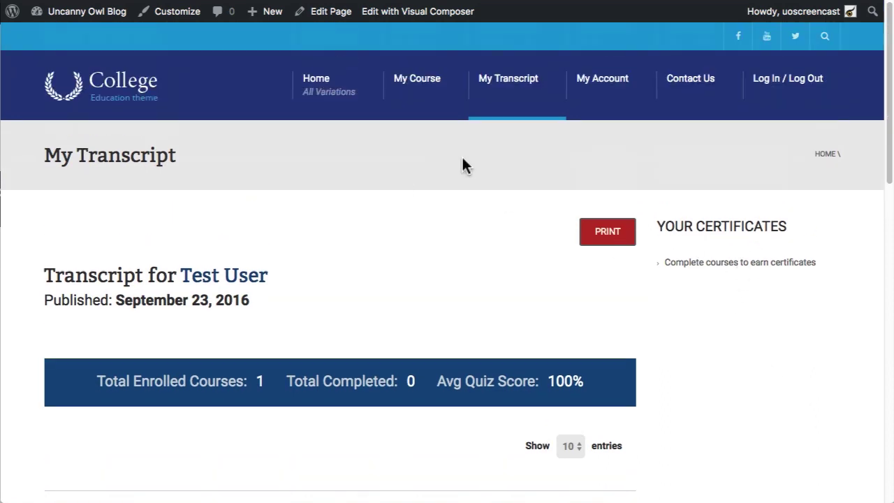
# Open the live site's My Account page and check its Account Details form.
pyautogui.click(601, 81)
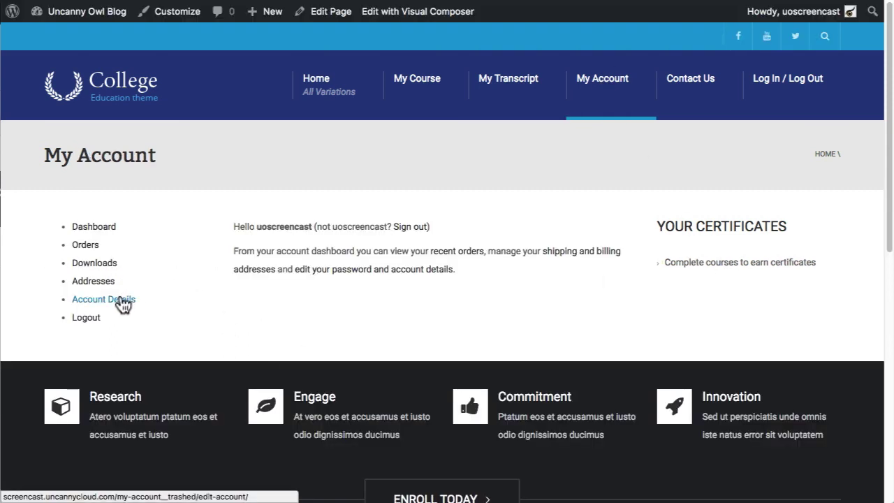
pyautogui.click(431, 271)
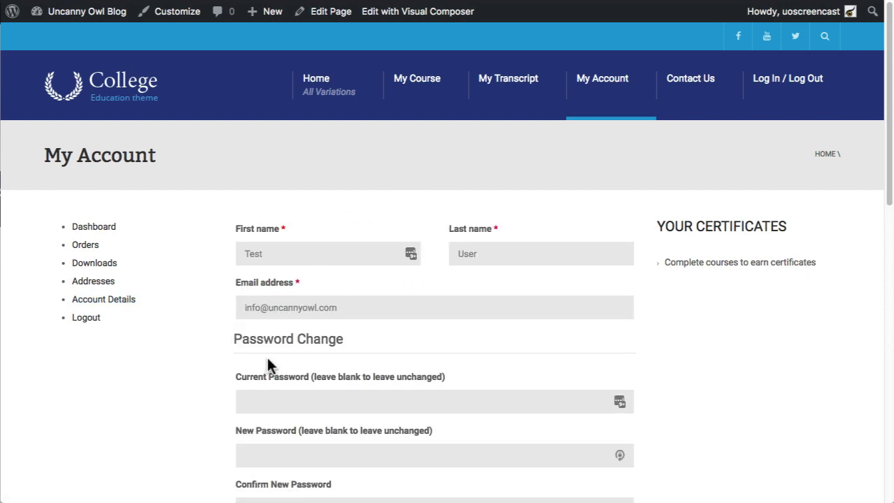
pyautogui.scroll(-2, 267, 355)
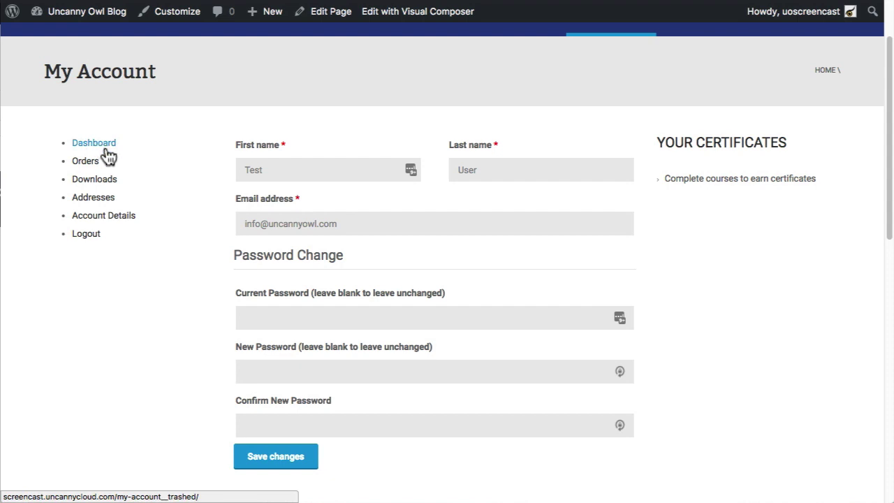
pyautogui.scroll(2, 189, 236)
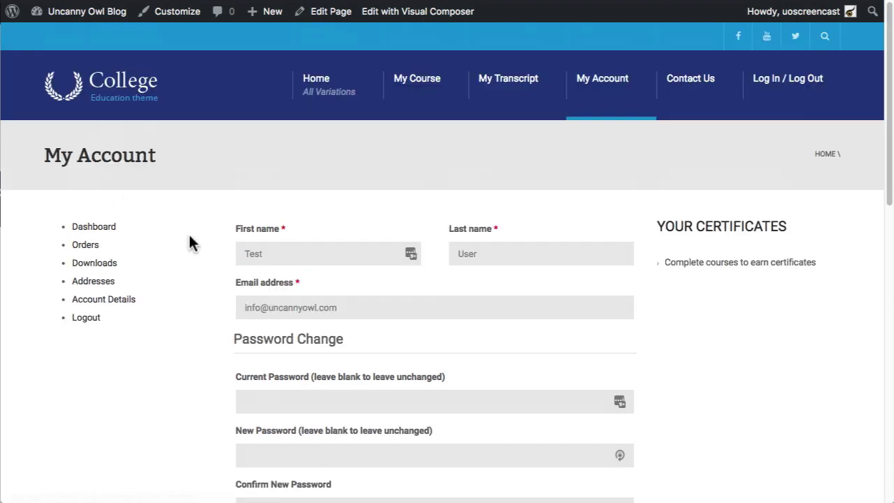
# Open Contact Us and look over its contact form and map.
pyautogui.click(687, 97)
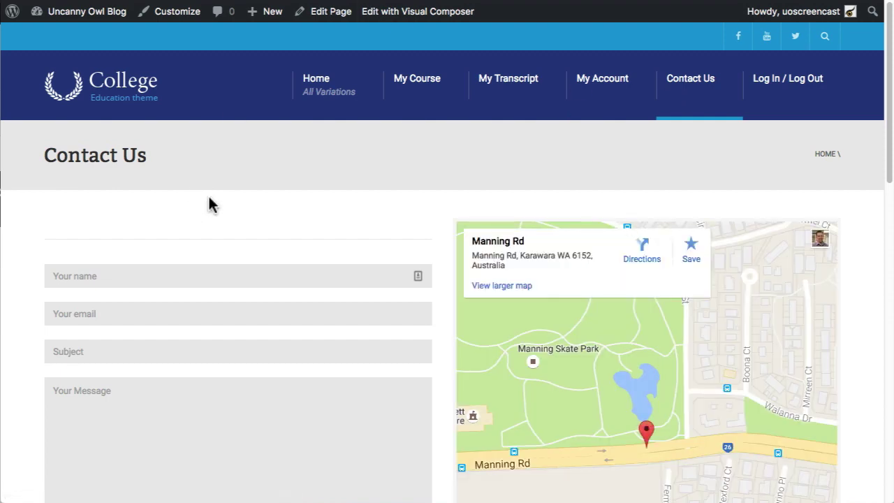
pyautogui.scroll(-6, 243, 224)
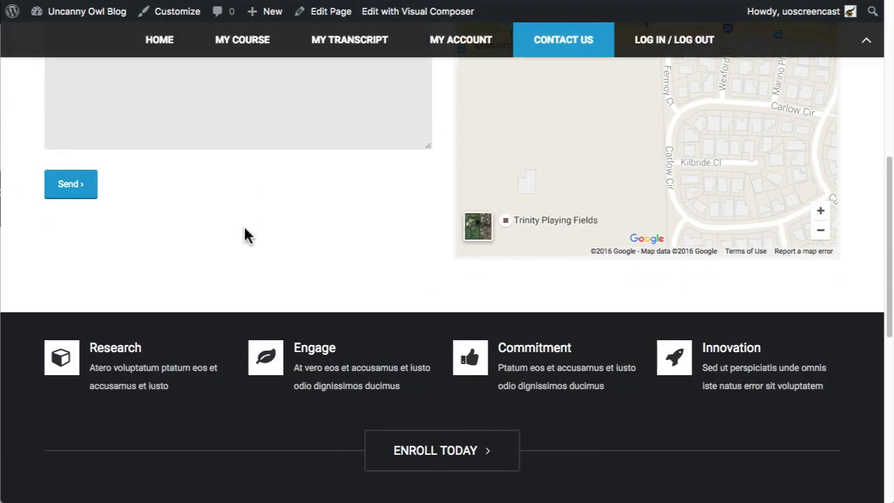
pyautogui.scroll(6, 244, 235)
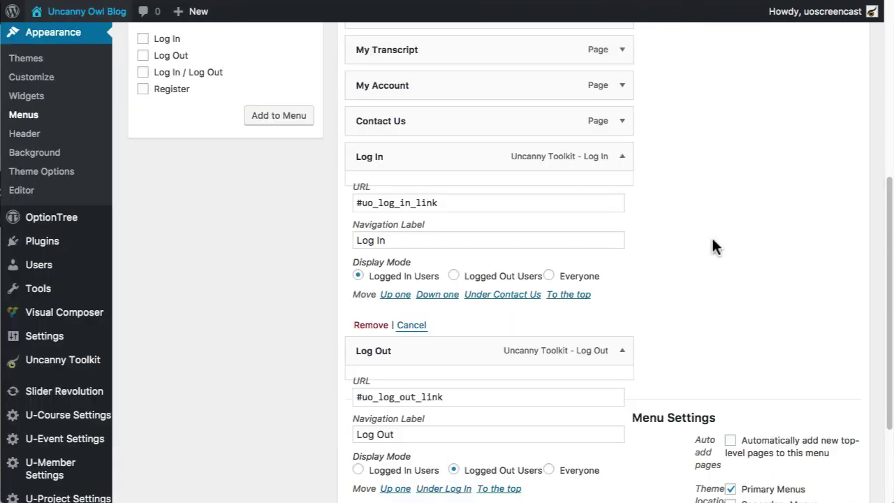
# Show Log Out only to logged-in users and Log In only to logged-out users, then save.
pyautogui.scroll(1, 714, 245)
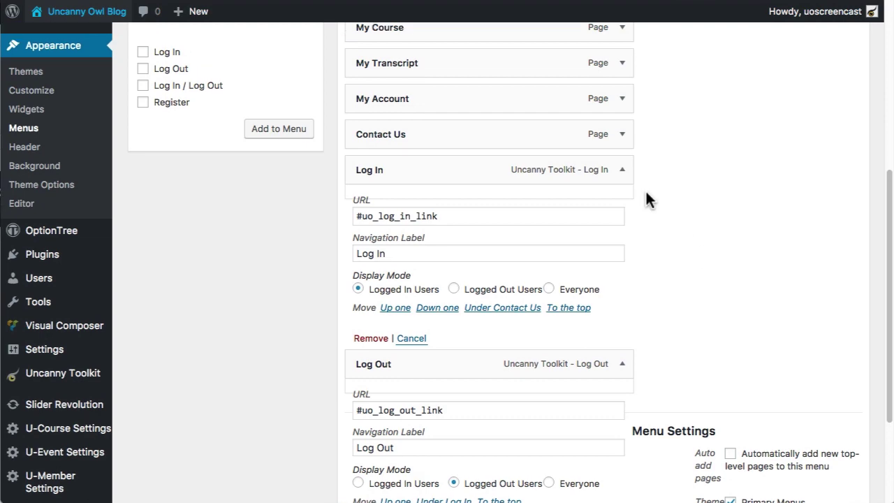
pyautogui.scroll(1, 271, 274)
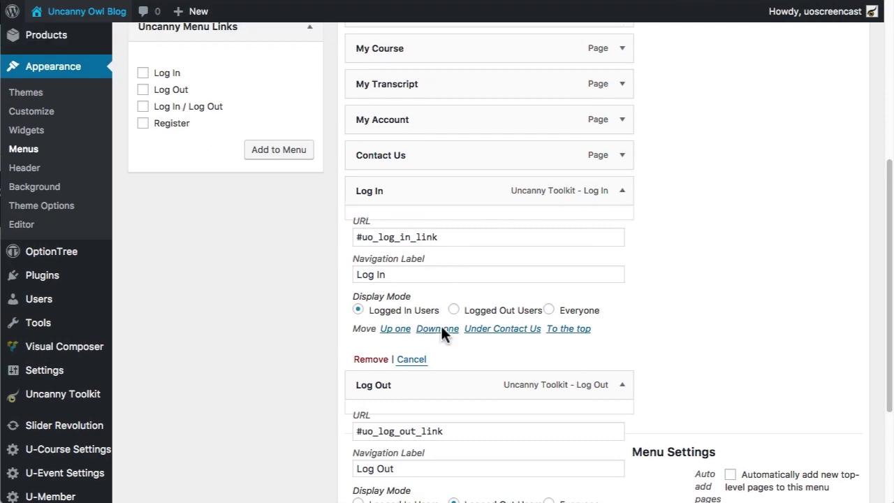
pyautogui.scroll(-5, 625, 324)
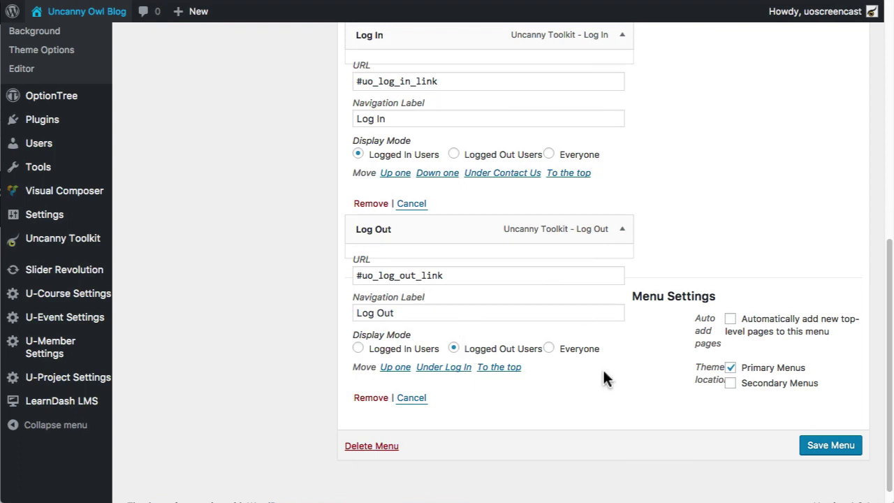
pyautogui.scroll(1, 537, 381)
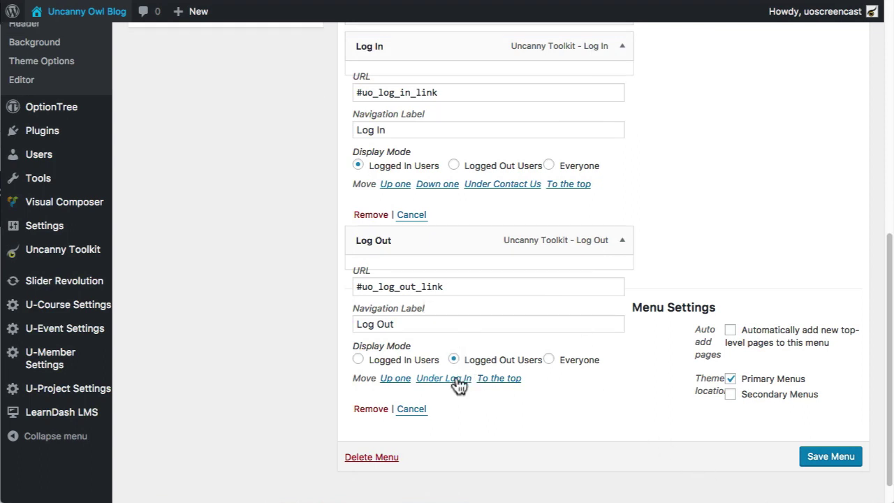
pyautogui.click(403, 360)
pyautogui.click(485, 165)
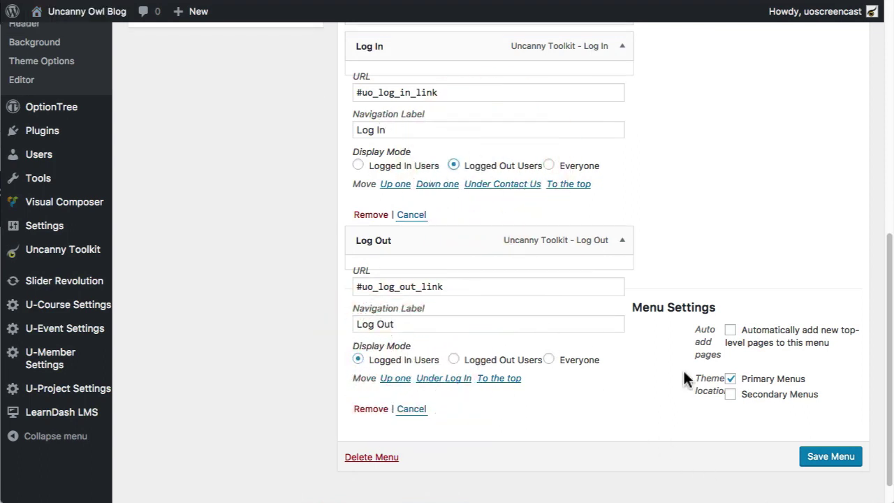
pyautogui.click(831, 455)
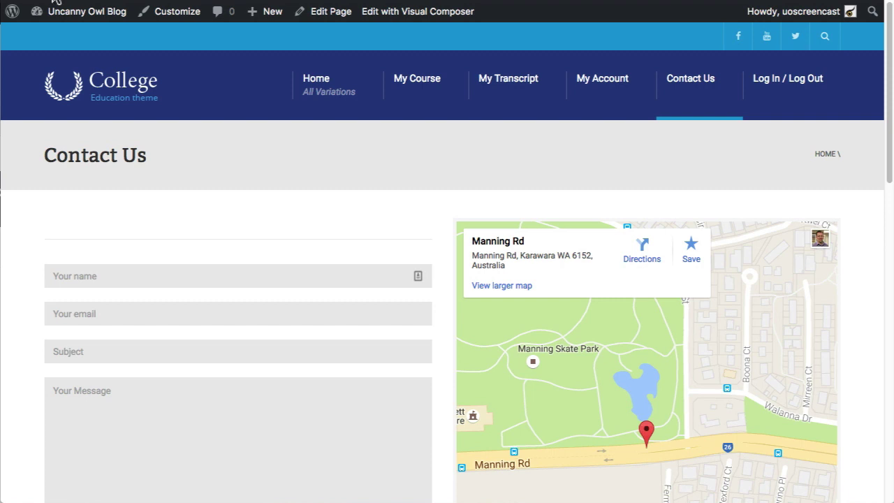
# View the live site's Home page to confirm only Log Out shows, then return to the Dashboard.
pyautogui.click(56, 3)
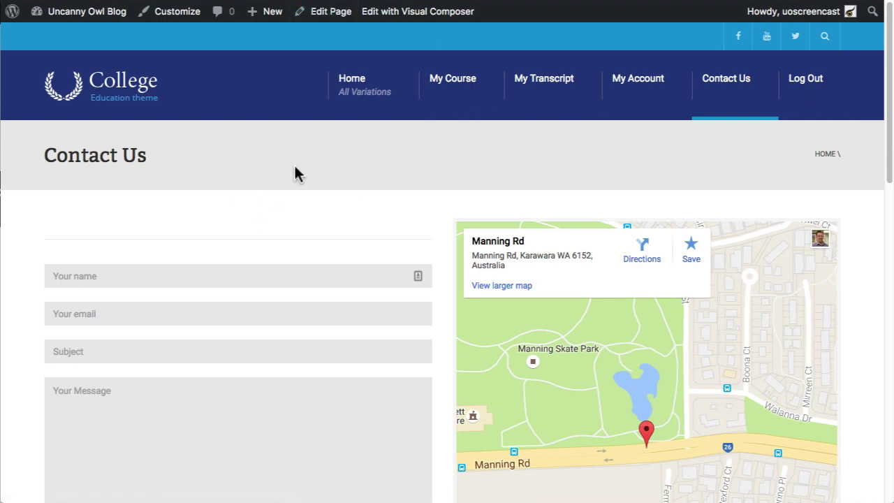
pyautogui.click(201, 80)
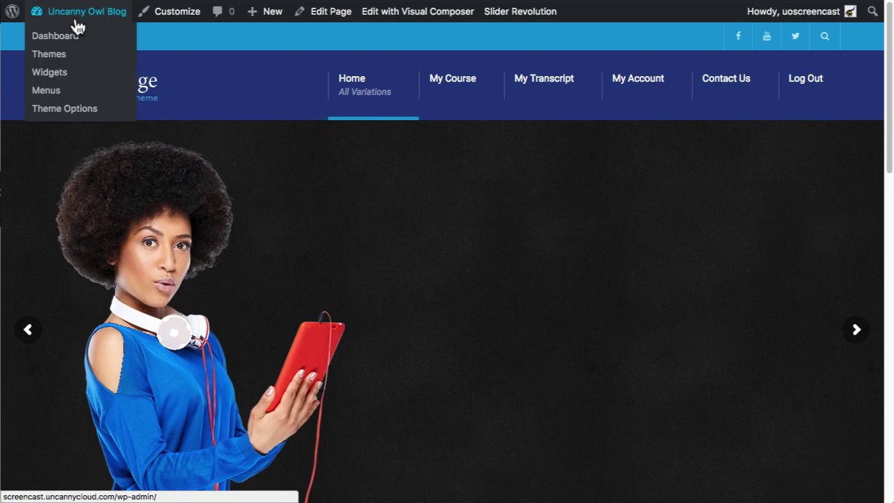
pyautogui.click(77, 25)
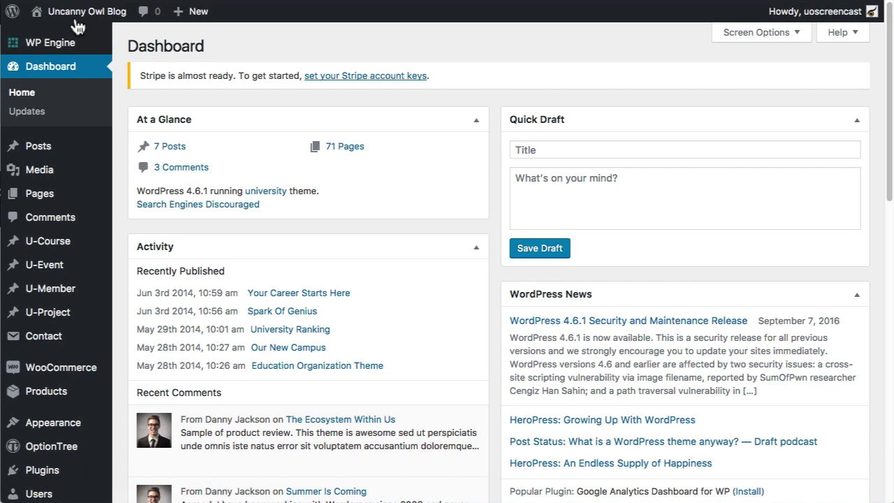
# Upload learndash-woocommerce-v1.2.zip from the Screencast folder, install it and activate the plugin.
pyautogui.moveTo(87, 352)
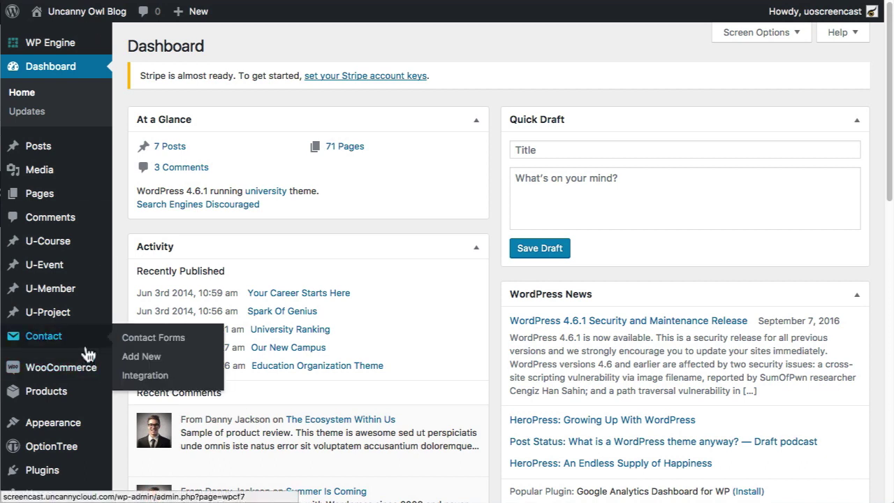
pyautogui.moveTo(52, 471)
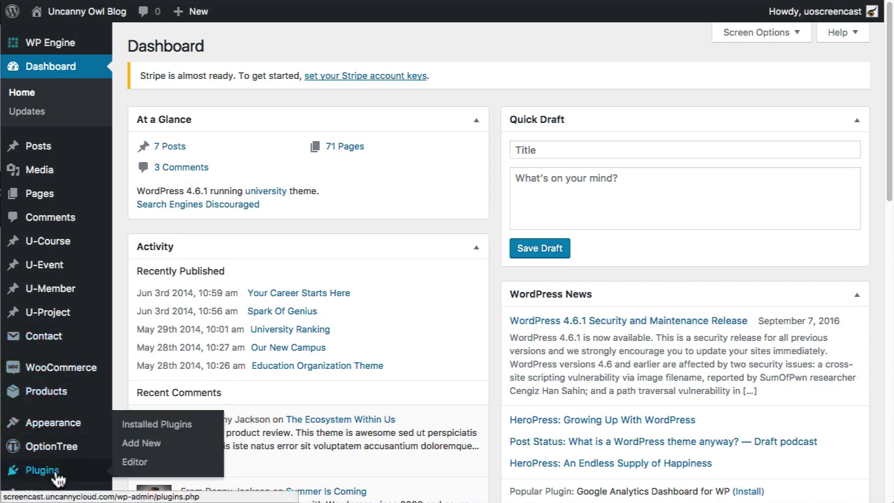
pyautogui.click(161, 444)
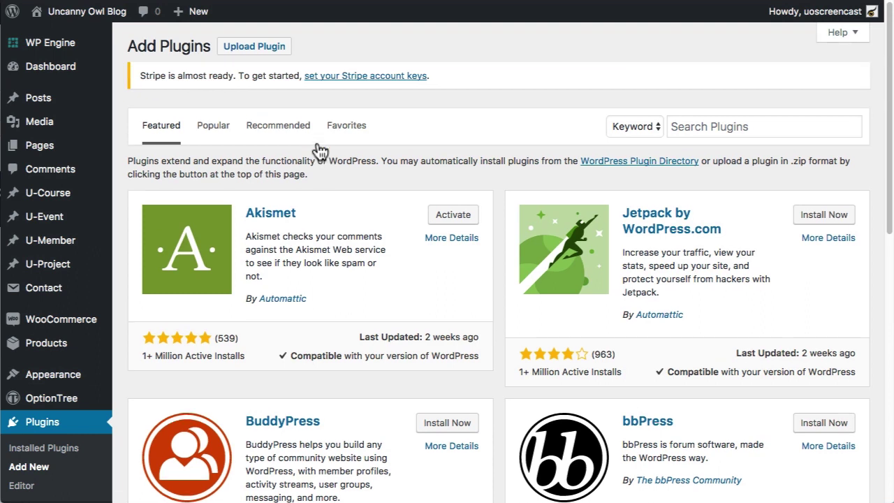
pyautogui.click(256, 44)
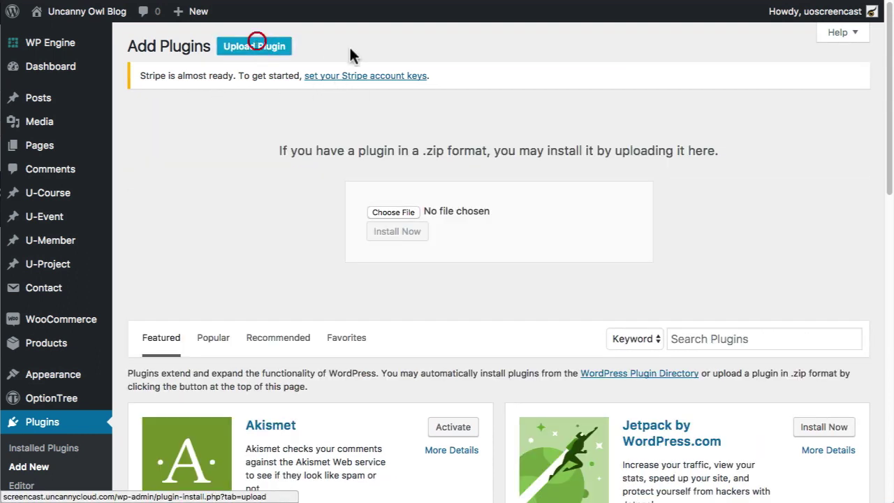
pyautogui.click(395, 212)
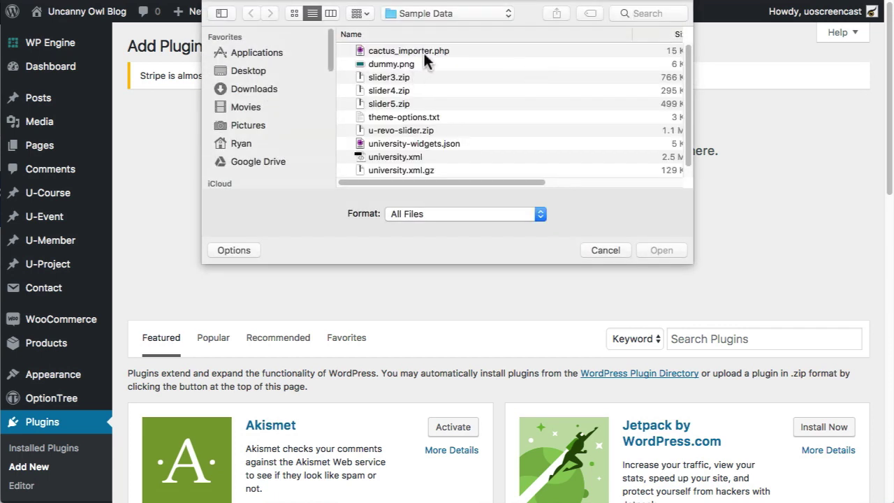
pyautogui.click(447, 15)
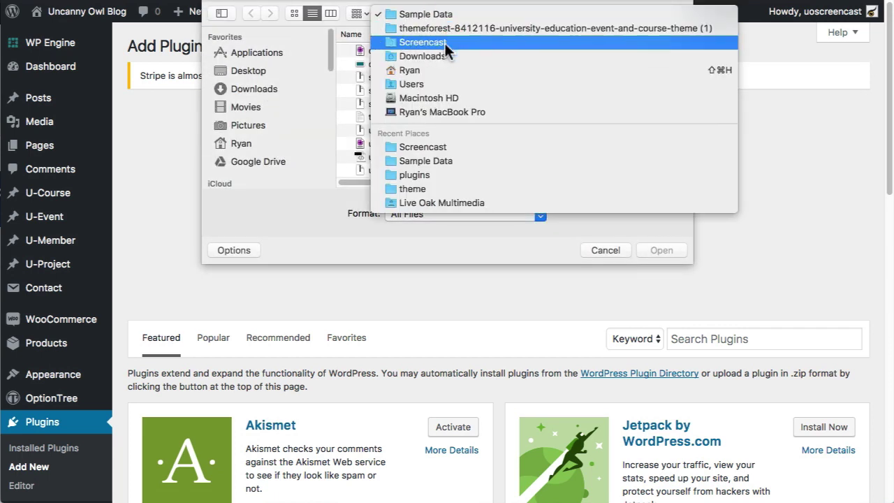
pyautogui.click(445, 43)
pyautogui.click(422, 50)
pyautogui.click(648, 246)
pyautogui.click(397, 231)
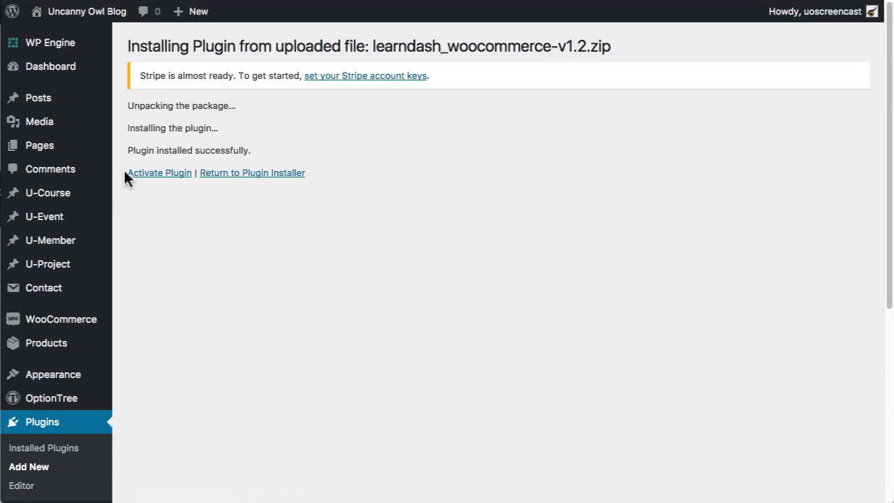
pyautogui.click(149, 175)
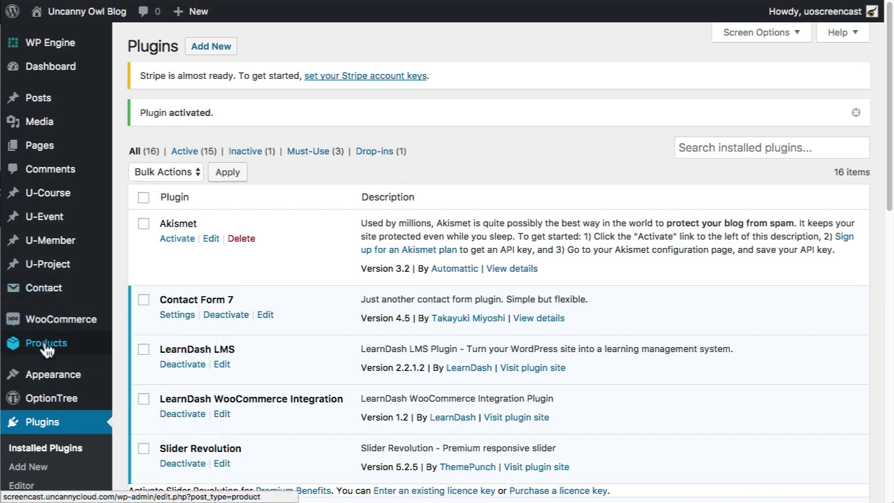
# Start a new product titled 'Intro to Microeconomics'.
pyautogui.moveTo(46, 349)
pyautogui.click(162, 364)
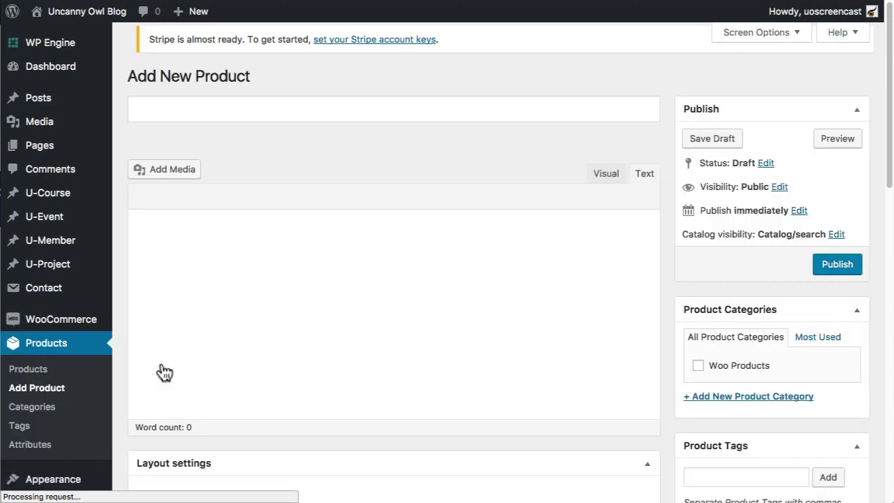
pyautogui.click(225, 114)
pyautogui.write('Intro ')
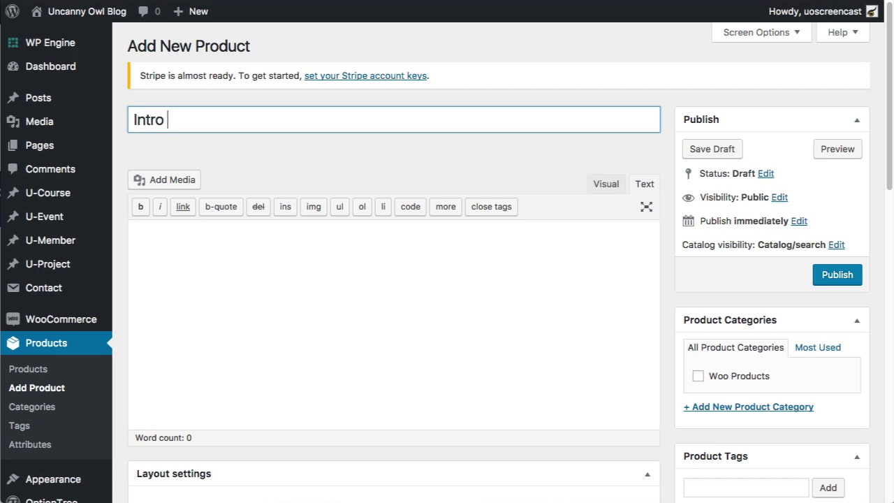
pyautogui.write('to Microeco')
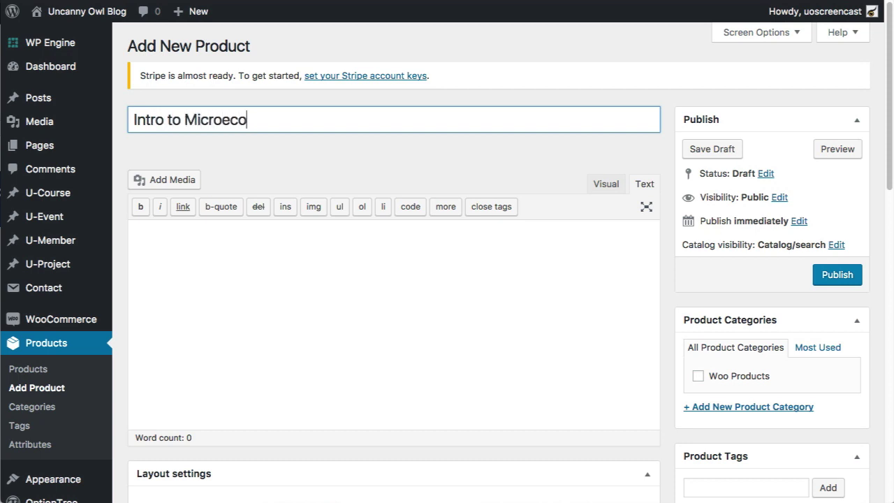
pyautogui.write('nomics')
pyautogui.press('BackSpace')
pyautogui.press('BackSpace')
pyautogui.press('BackSpace')
pyautogui.press('BackSpace')
pyautogui.write('mics')
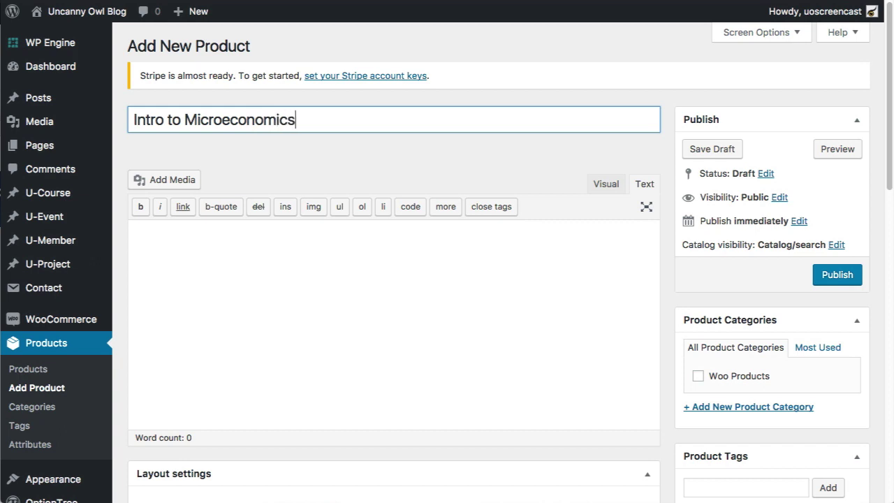
# Enter the description 'This is where information about the course would go.'.
pyautogui.click(290, 231)
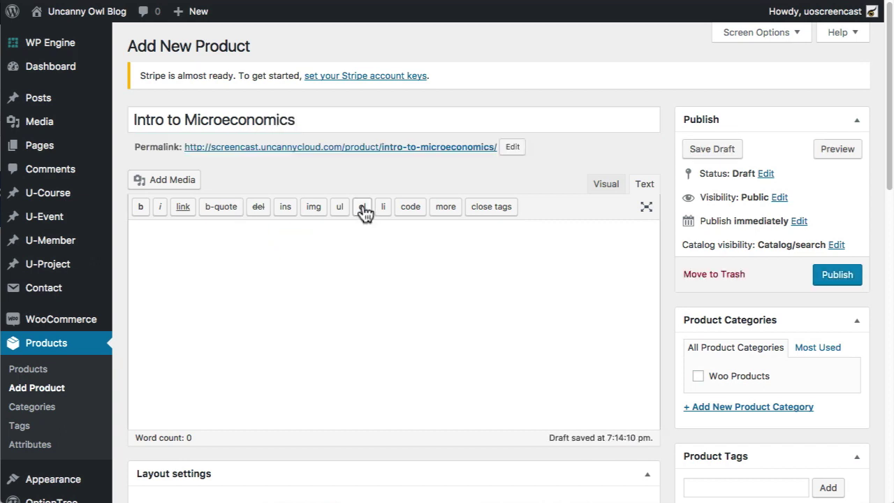
pyautogui.write('This is where information about the')
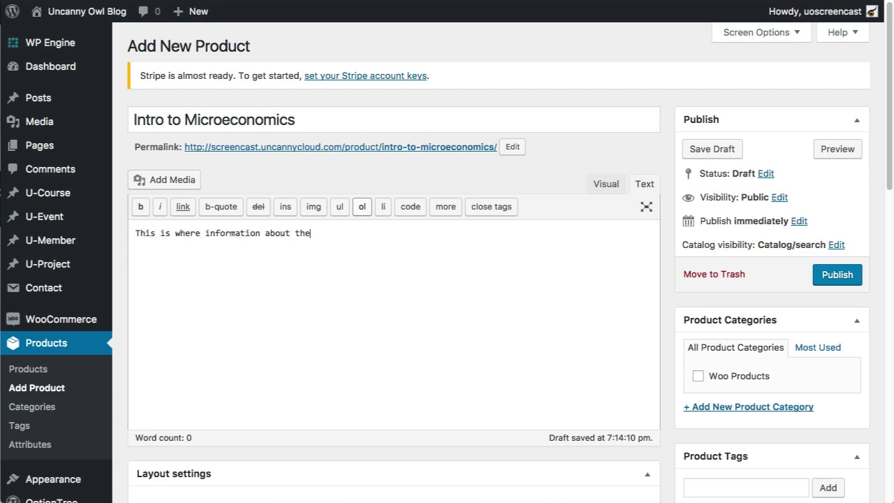
pyautogui.write(' course wou')
pyautogui.scroll(-3, 493, 182)
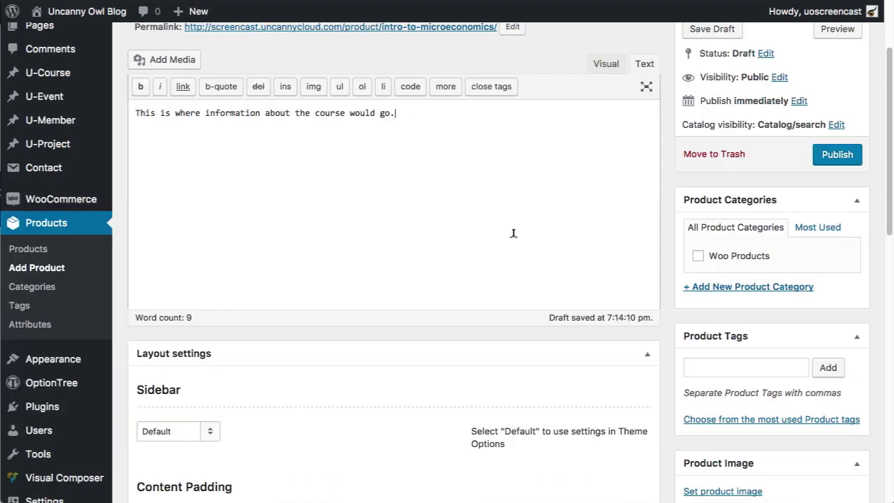
pyautogui.scroll(-3, 514, 235)
pyautogui.scroll(-3, 456, 348)
pyautogui.scroll(10, 455, 355)
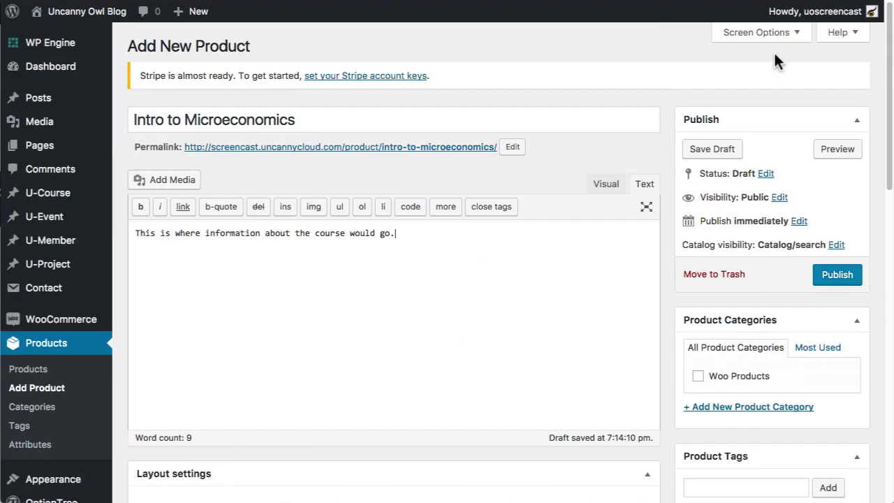
# Hide the Revolution Slider Options, Product Categories and Product Gallery boxes through Screen Options.
pyautogui.click(770, 33)
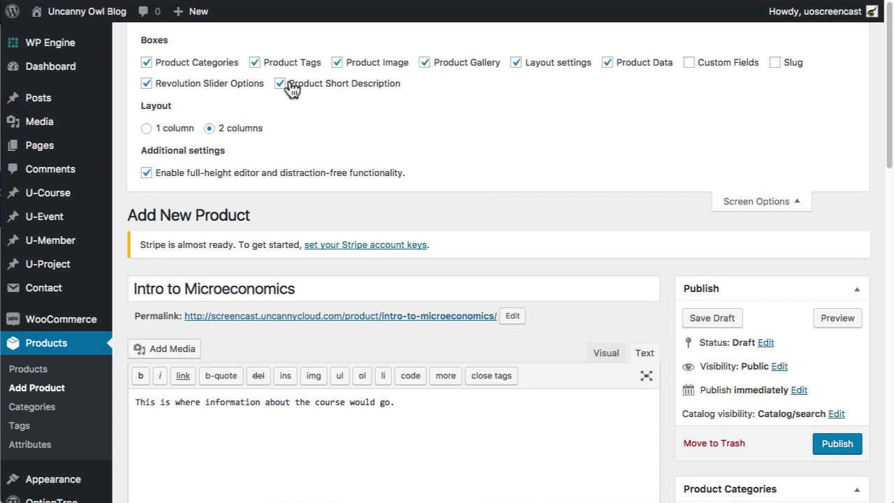
pyautogui.click(219, 88)
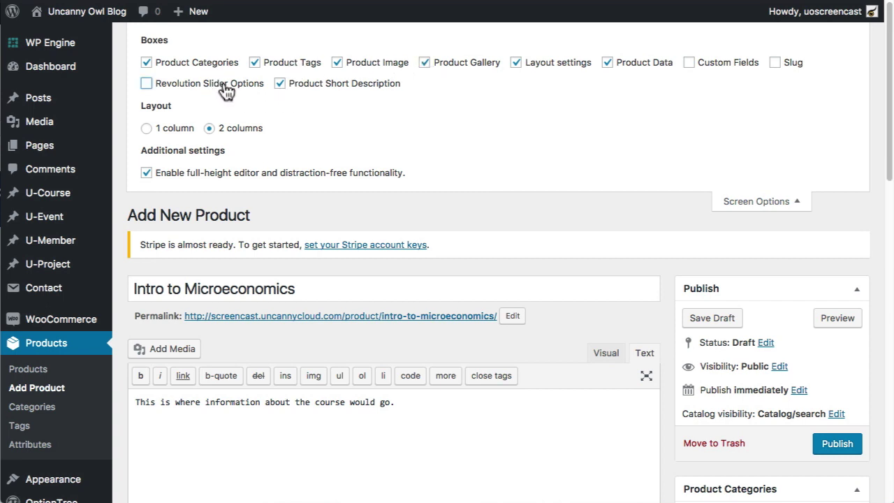
pyautogui.click(221, 67)
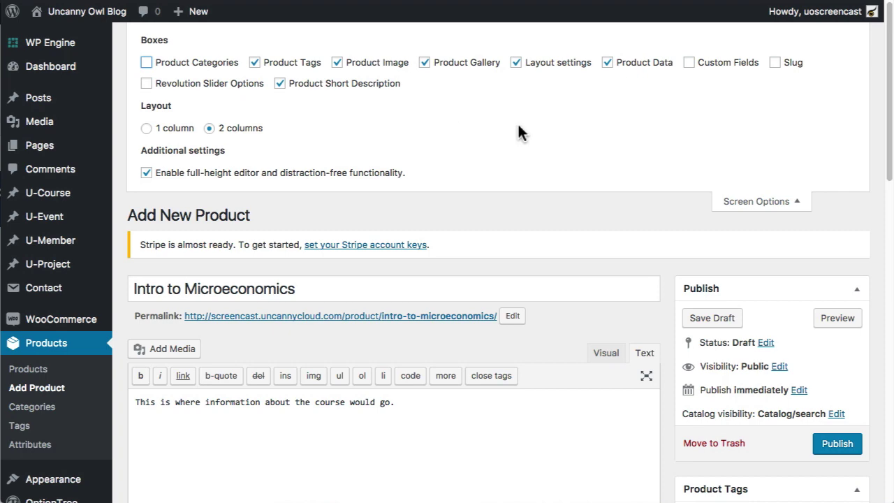
pyautogui.click(479, 62)
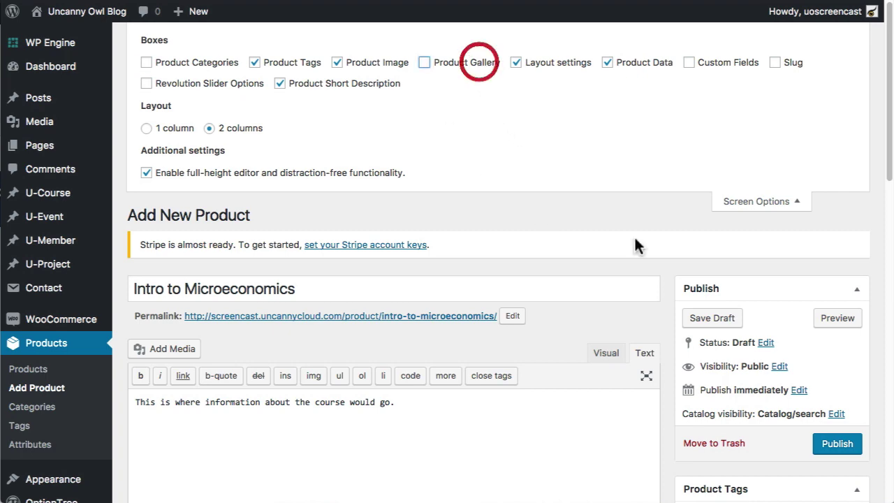
pyautogui.click(774, 203)
pyautogui.scroll(-3, 550, 272)
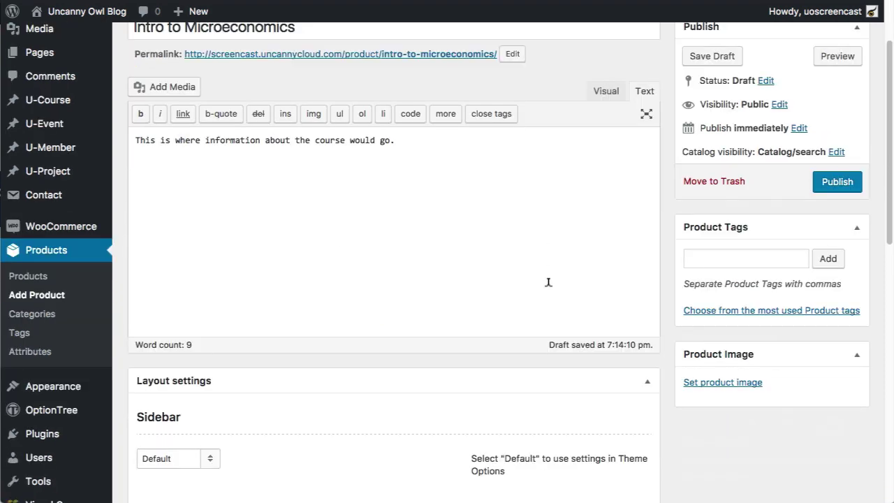
pyautogui.scroll(-2, 440, 194)
pyautogui.moveTo(396, 84); pyautogui.dragTo(233, 84)
pyautogui.moveTo(421, 84); pyautogui.dragTo(210, 75)
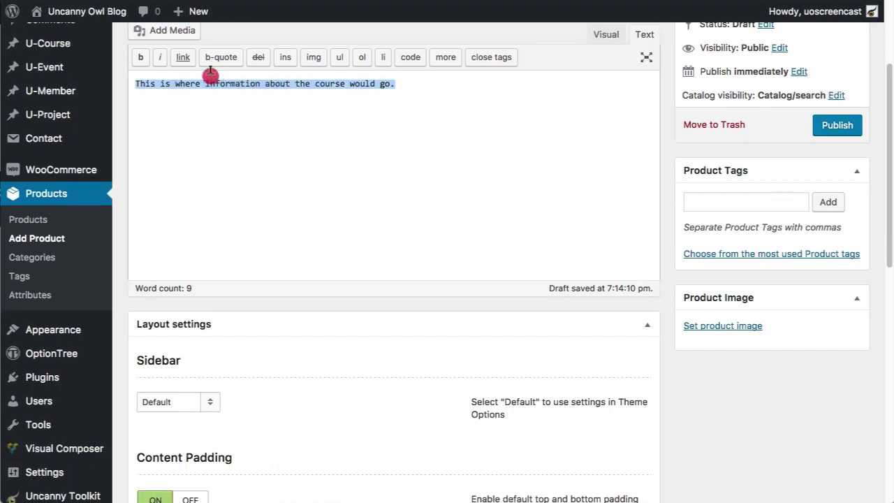
pyautogui.scroll(-5, 421, 273)
pyautogui.scroll(-4, 429, 294)
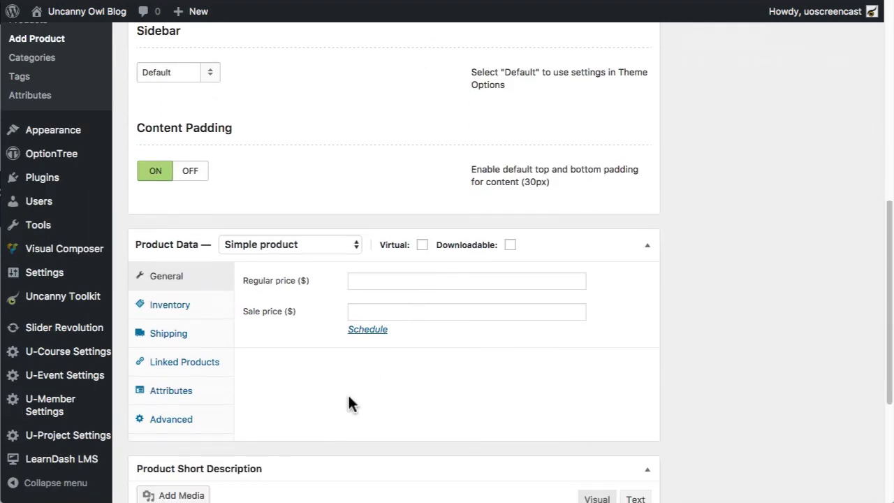
# Write a short description saying where summary-level product information would go.
pyautogui.click(285, 416)
pyautogui.write('This is where more information')
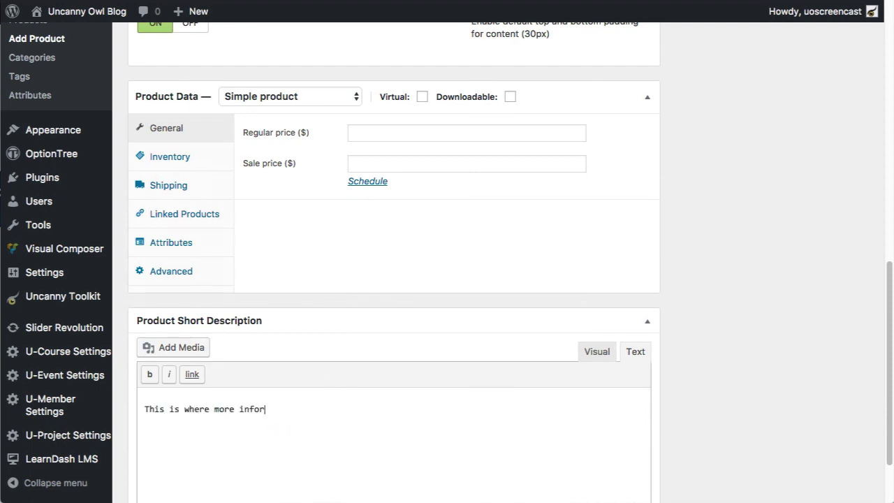
pyautogui.press('BackSpace')
pyautogui.press('BackSpace')
pyautogui.press('BackSpace')
pyautogui.press('BackSpace')
pyautogui.press('BackSpace')
pyautogui.press('BackSpace')
pyautogui.press('BackSpace')
pyautogui.press('BackSpace')
pyautogui.press('BackSpace')
pyautogui.press('BackSpace')
pyautogui.write('information about the product at a')
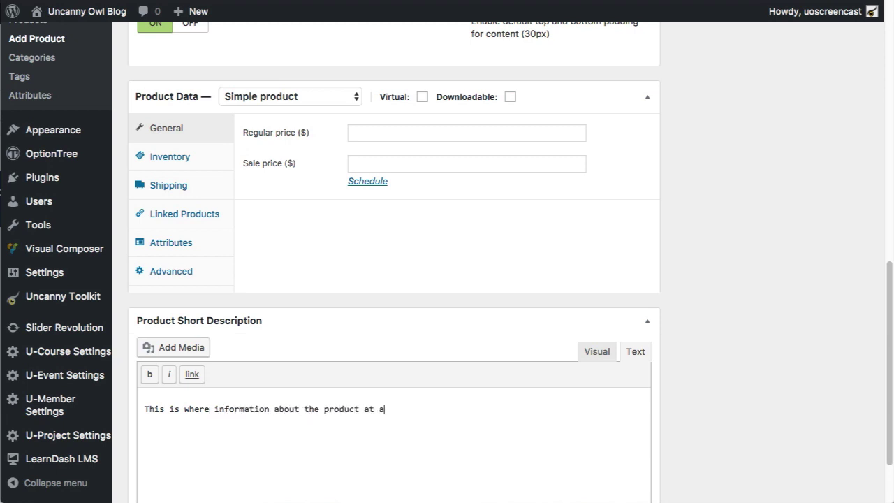
pyautogui.write(' summary level would go.')
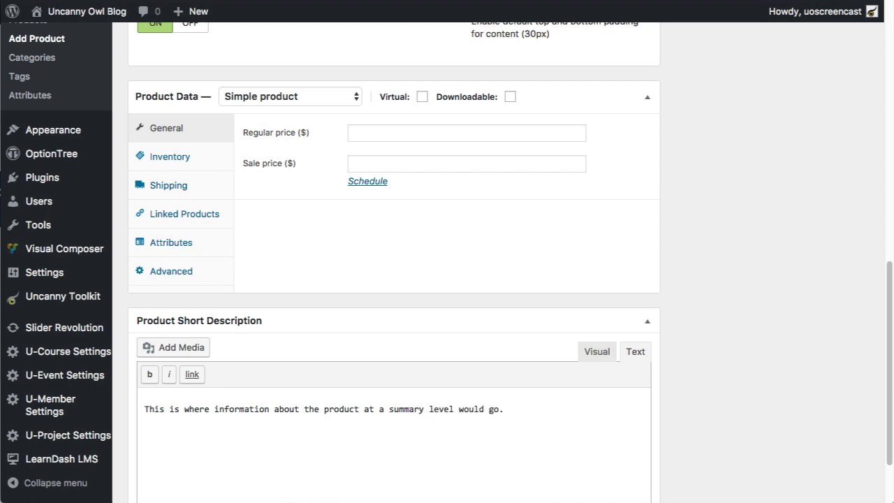
pyautogui.scroll(3, 484, 405)
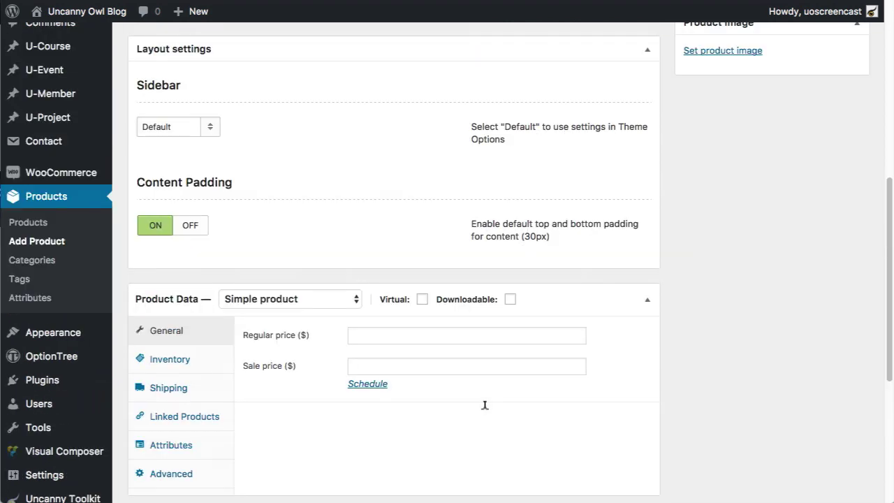
# Make the product a Course type linked to Introduction to Microeconomics, regular price 99.
pyautogui.click(293, 299)
pyautogui.click(307, 350)
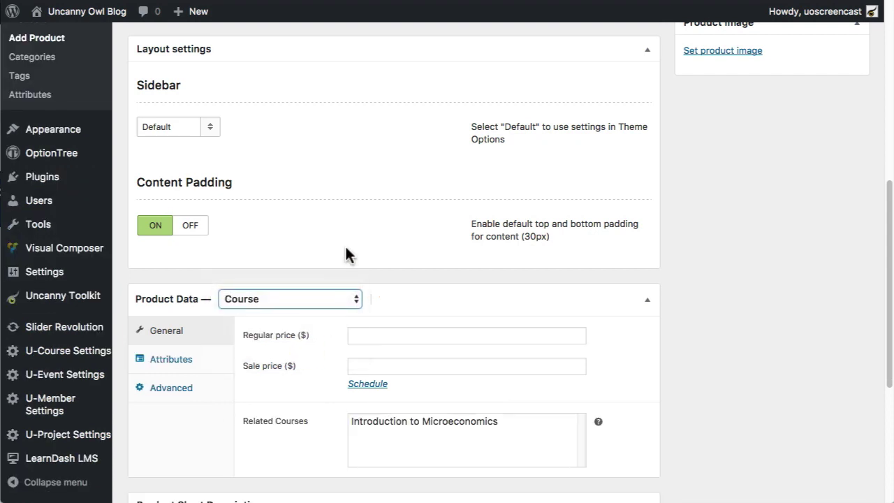
pyautogui.click(456, 421)
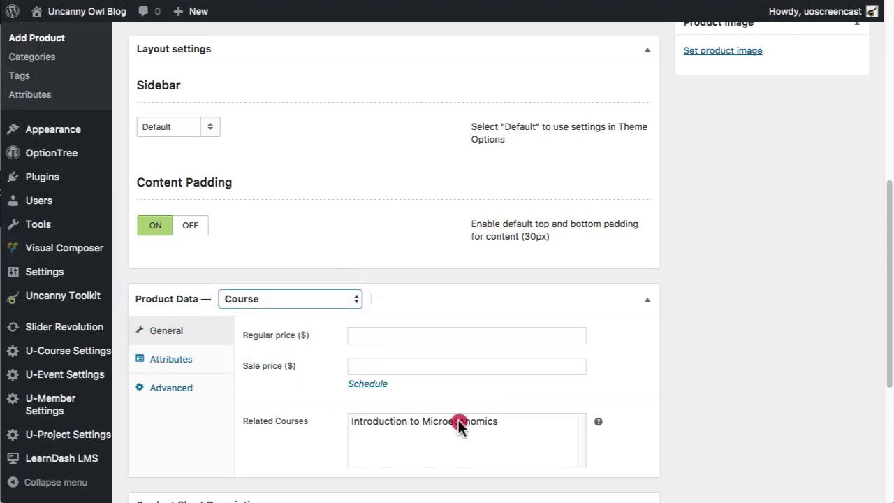
pyautogui.click(392, 335)
pyautogui.write('99')
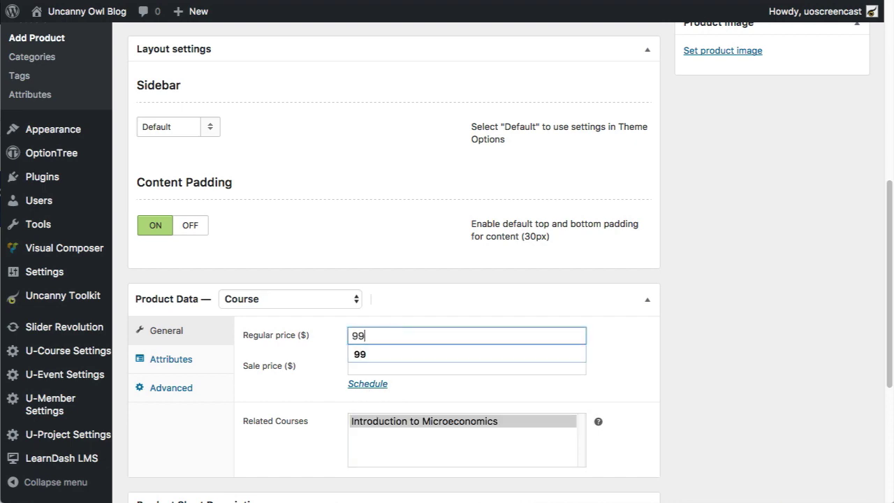
pyautogui.click(713, 316)
pyautogui.scroll(10, 684, 405)
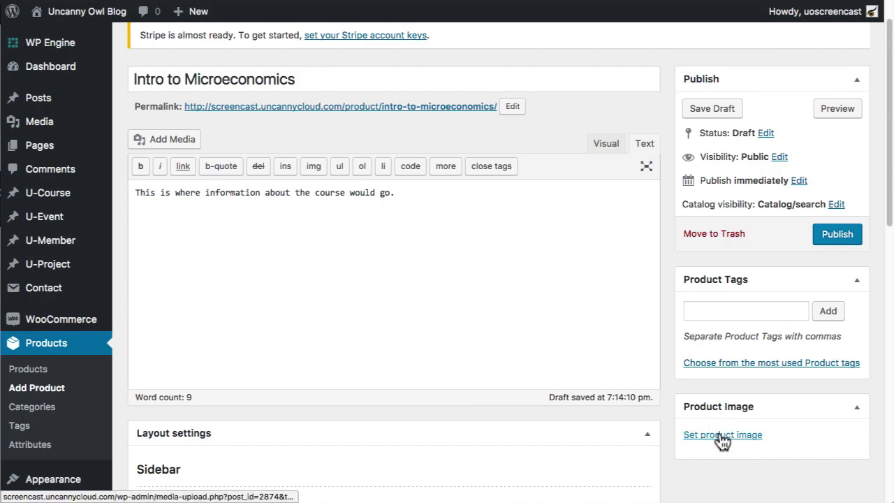
# Set the supply-and-demand picture as the product image and publish the product.
pyautogui.click(722, 435)
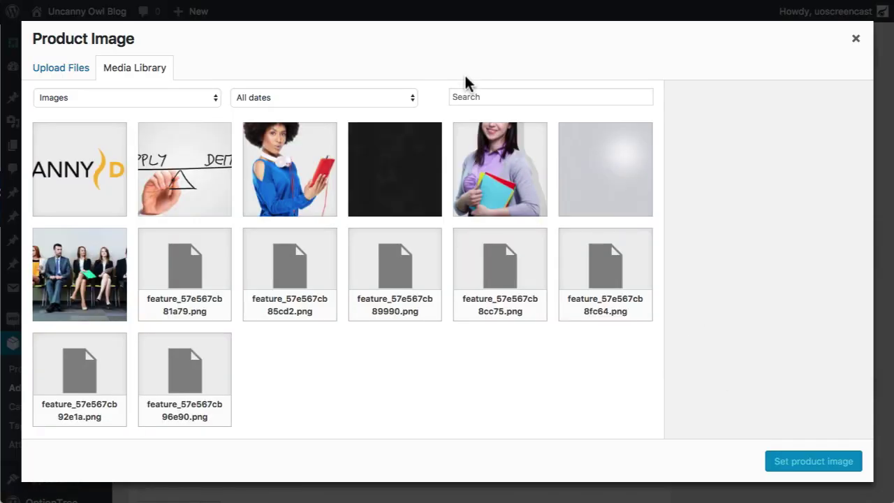
pyautogui.click(164, 158)
pyautogui.click(795, 461)
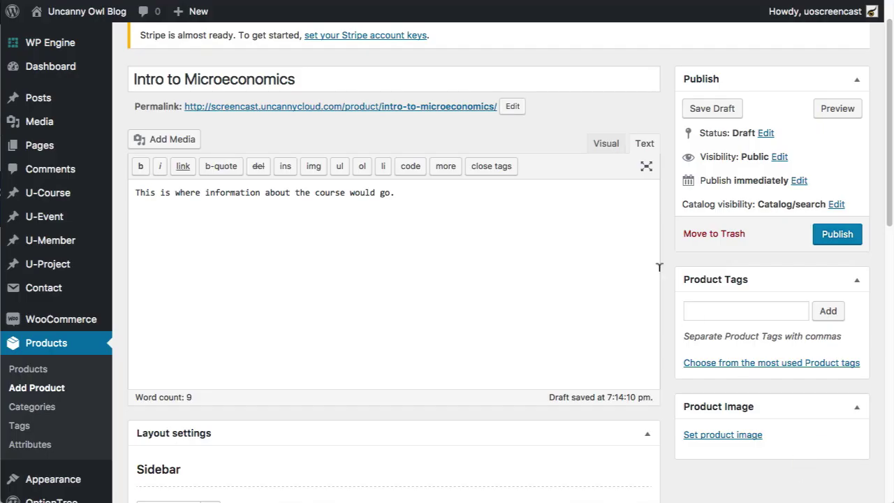
pyautogui.click(836, 235)
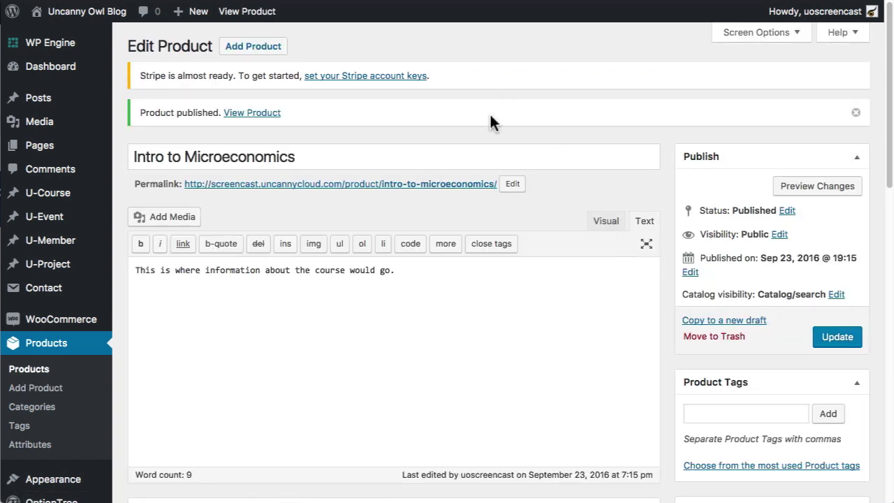
pyautogui.scroll(-3, 361, 292)
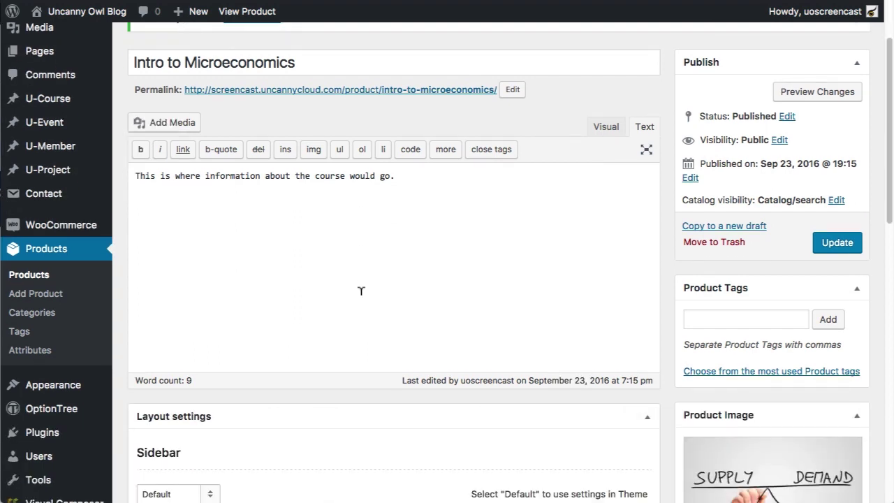
pyautogui.scroll(2, 361, 289)
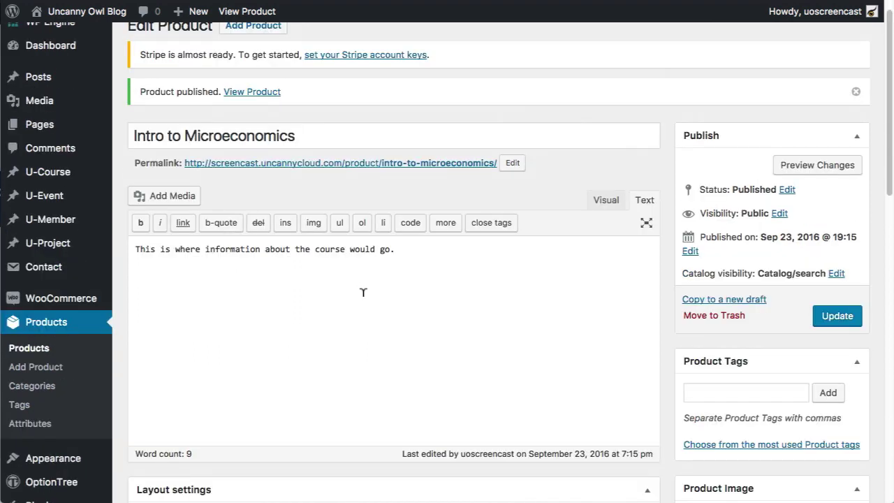
# In the products list, copy the Intro to Microeconomics product ID 2874.
pyautogui.click(30, 348)
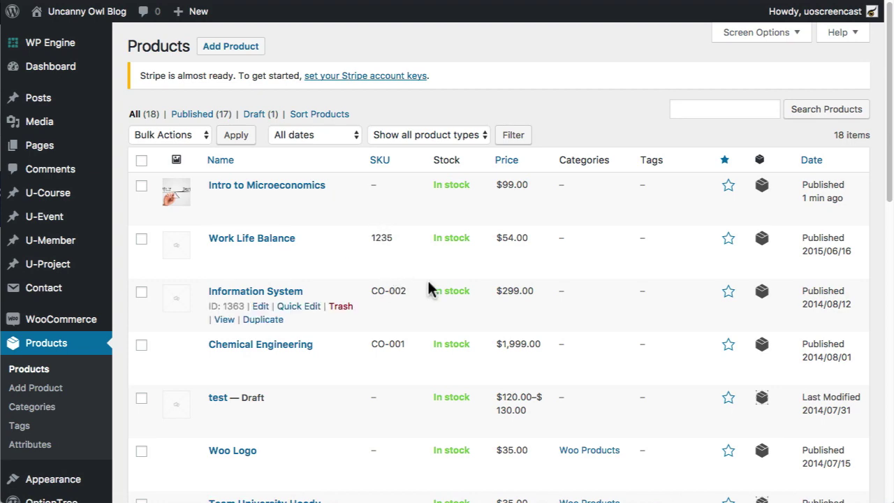
pyautogui.scroll(-2, 393, 398)
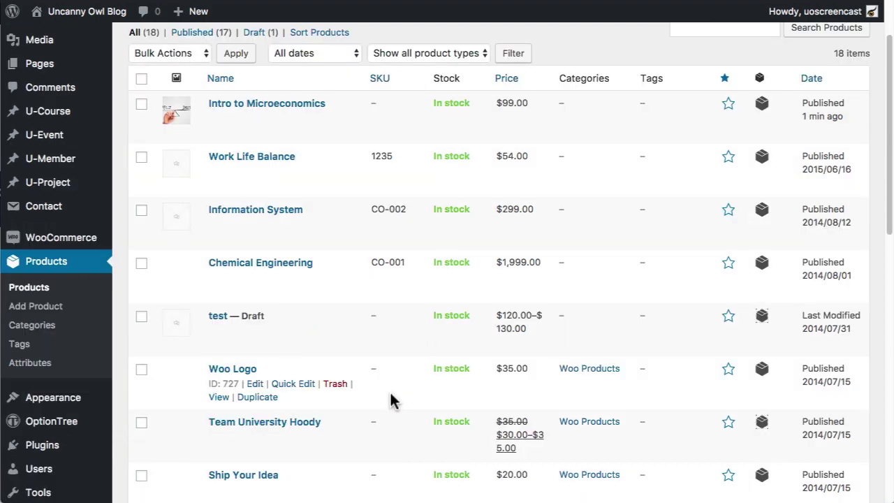
pyautogui.scroll(2, 391, 400)
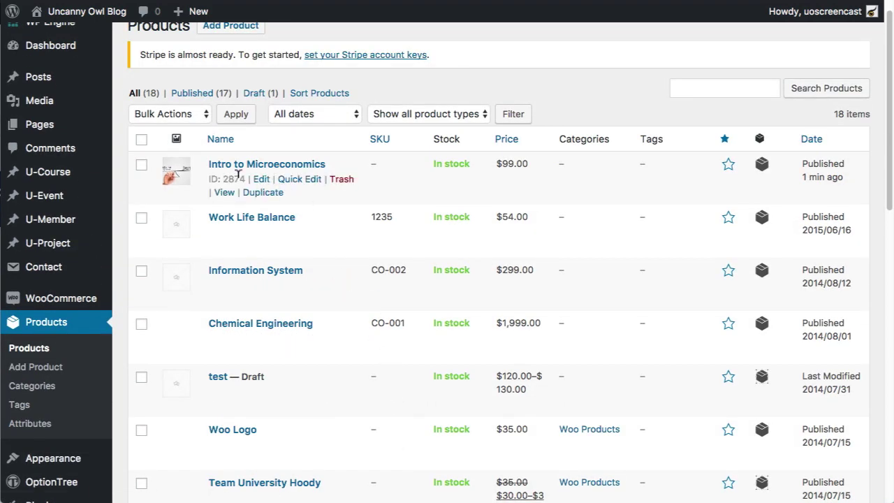
pyautogui.doubleClick(233, 179)
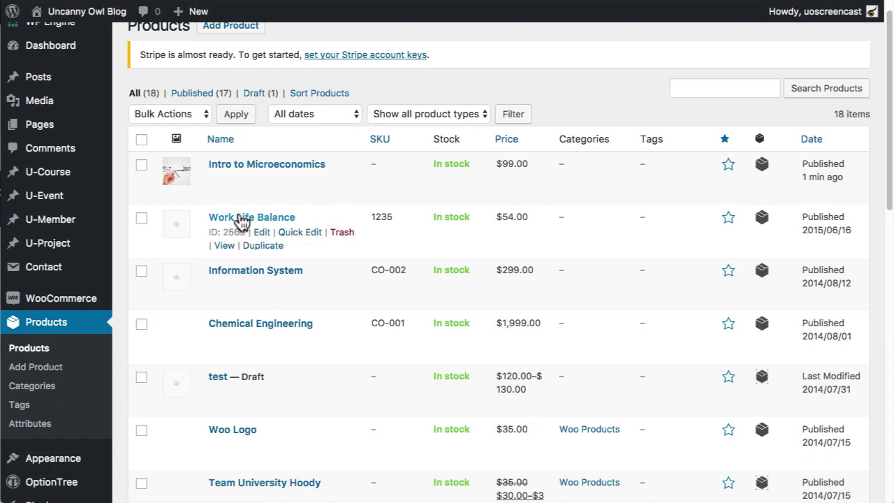
pyautogui.rightClick(233, 171)
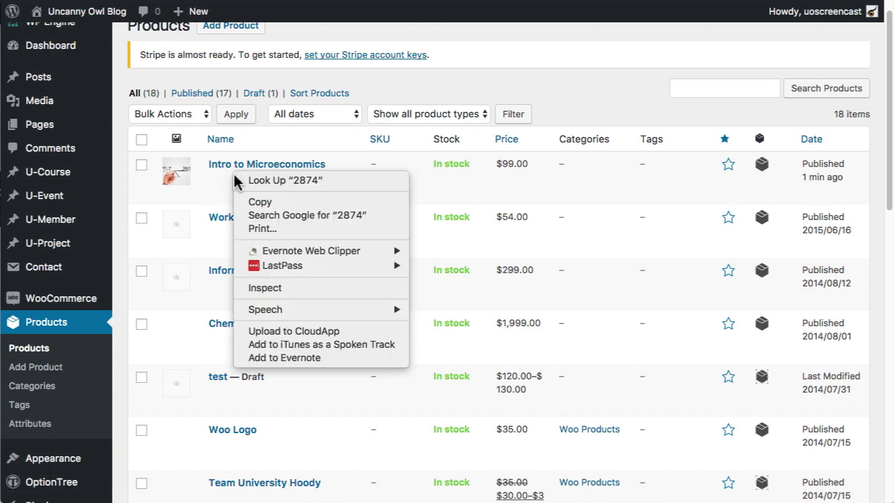
pyautogui.click(300, 202)
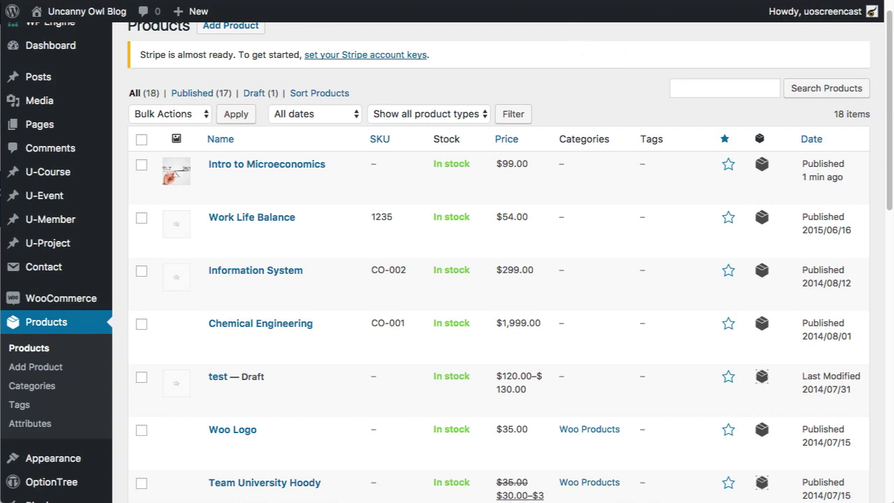
pyautogui.scroll(-6, 65, 391)
# Open the Introduction to Microeconomics course in the LearnDash course editor.
pyautogui.moveTo(58, 469)
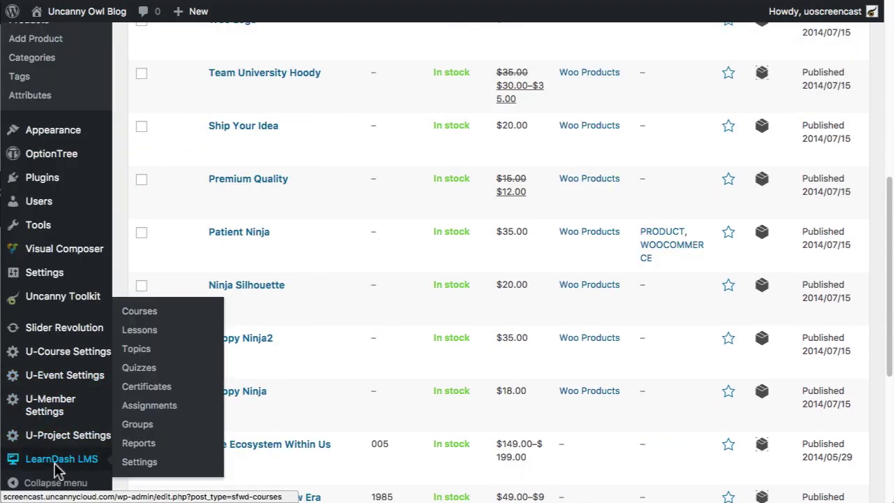
pyautogui.click(152, 316)
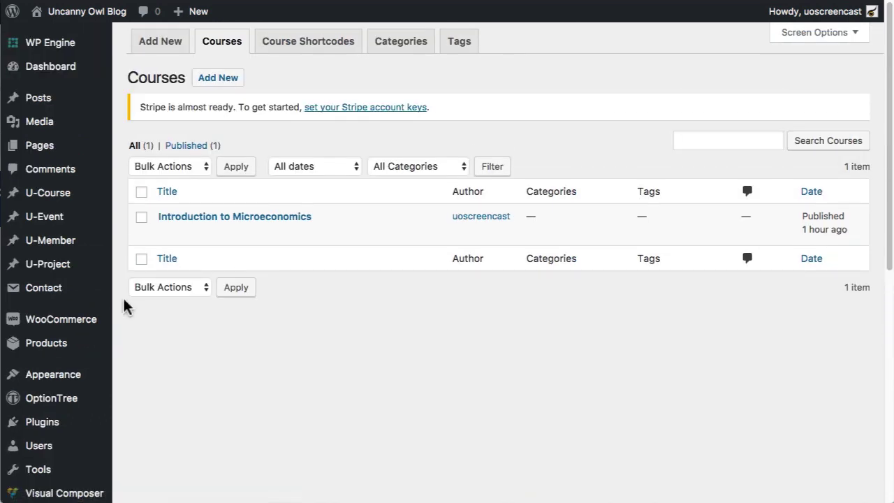
pyautogui.click(166, 233)
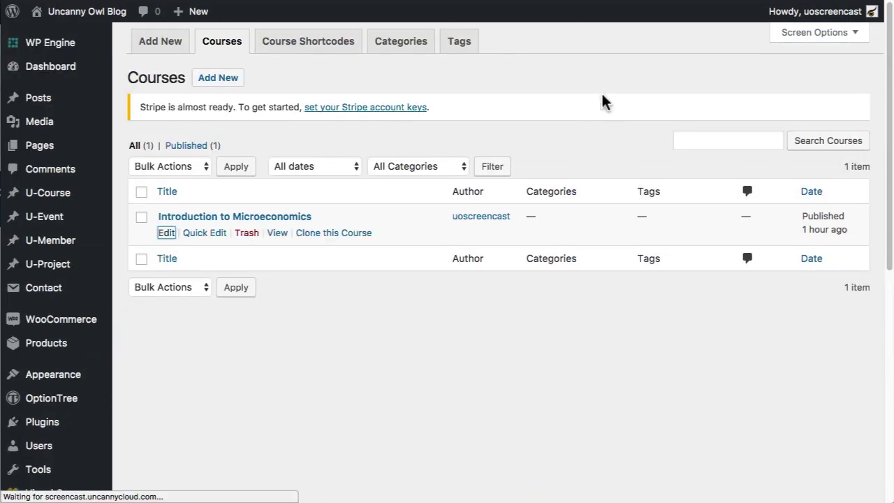
pyautogui.scroll(-10, 489, 305)
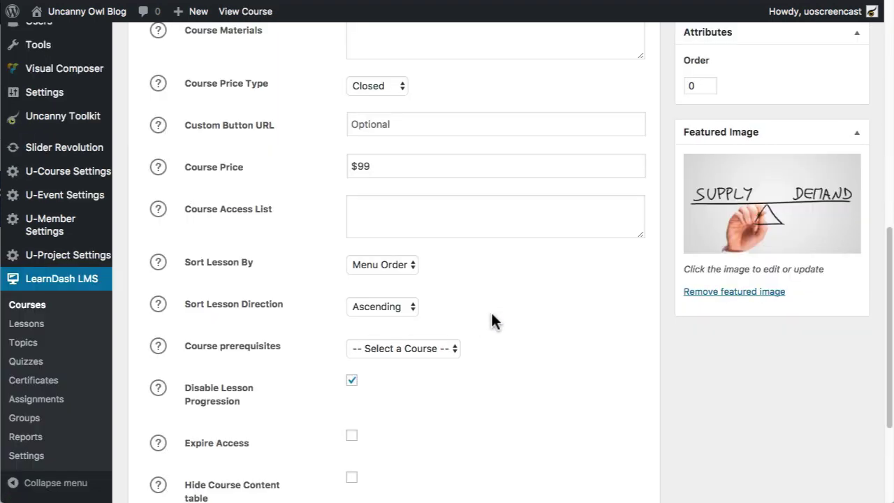
pyautogui.scroll(1, 489, 300)
# Set Custom Button URL to the cart?add-to-cart= link with ID 2874 and update the course.
pyautogui.click(377, 135)
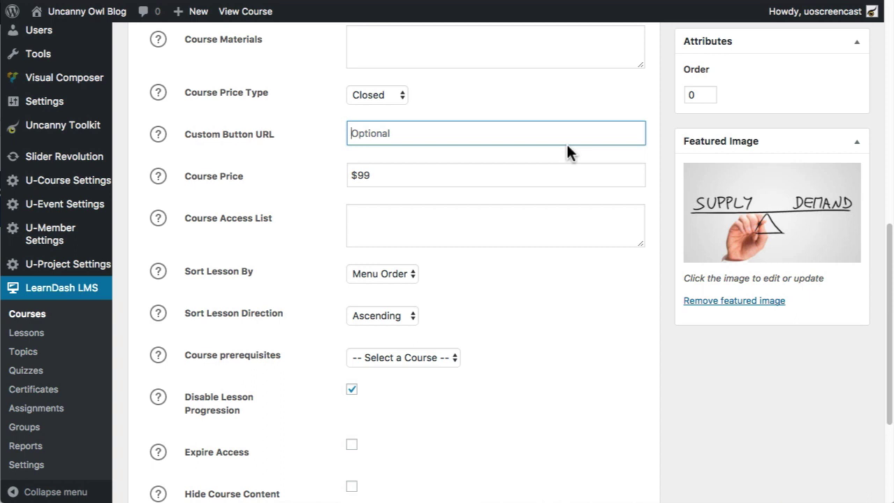
pyautogui.write('http://screencast.uncannycloud.com/cart?add-to-cart=')
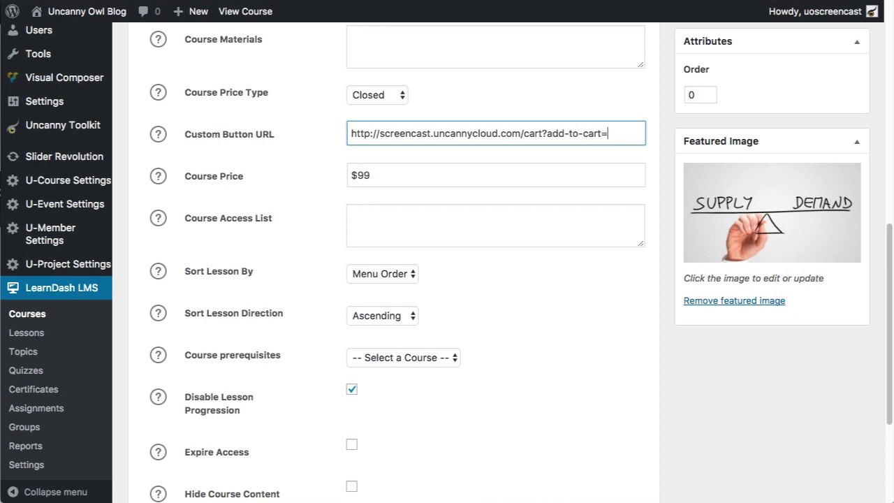
pyautogui.hotkey('ctrl', 'v')
pyautogui.press('Left')
pyautogui.press('Left')
pyautogui.press('Left')
pyautogui.press('Left')
pyautogui.press('BackSpace')
pyautogui.moveTo(636, 126); pyautogui.dragTo(379, 120)
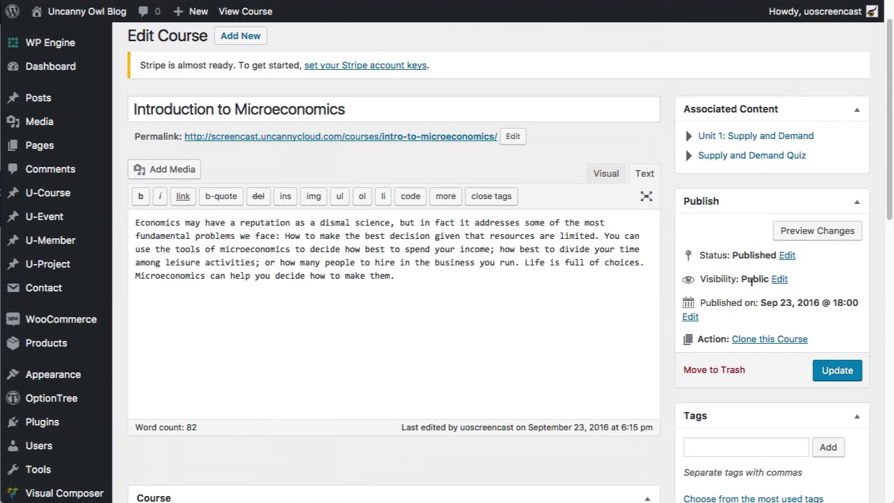
pyautogui.click(841, 371)
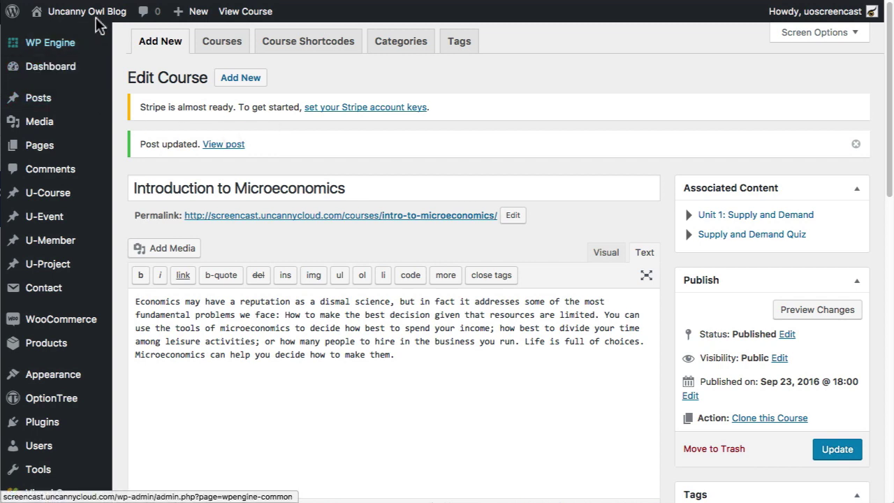
pyautogui.moveTo(97, 18)
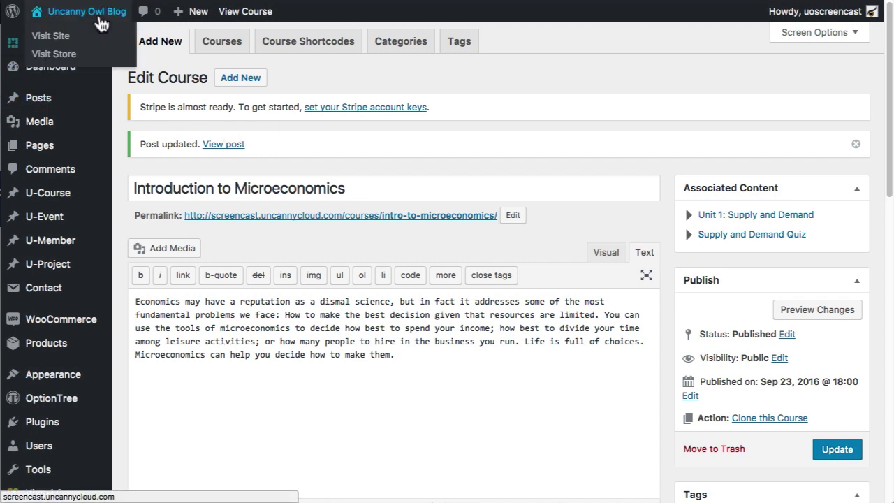
# Open the course permalink in an incognito window, closing the unrelated checkout window.
pyautogui.rightClick(294, 219)
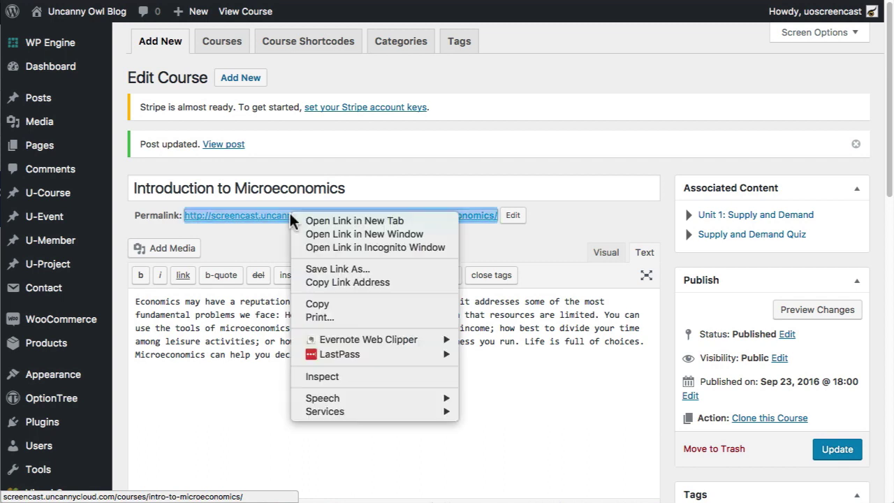
pyautogui.click(370, 249)
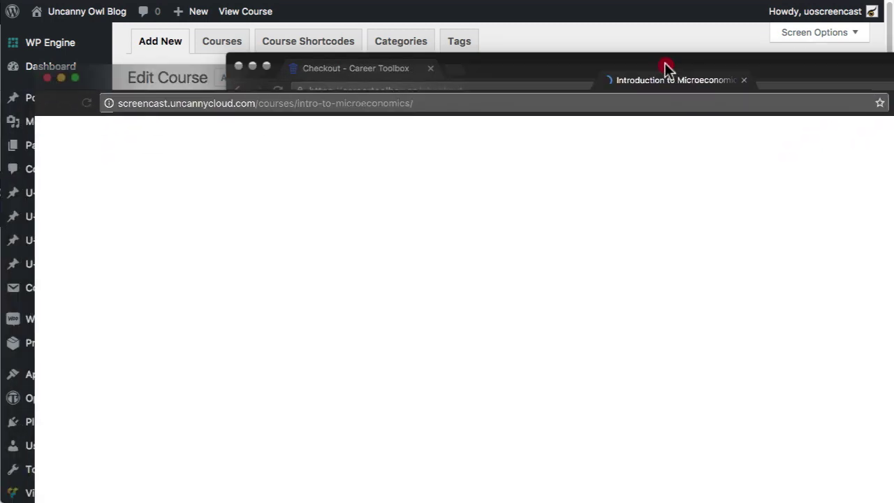
pyautogui.moveTo(667, 67); pyautogui.dragTo(160, 66)
pyautogui.click(551, 116)
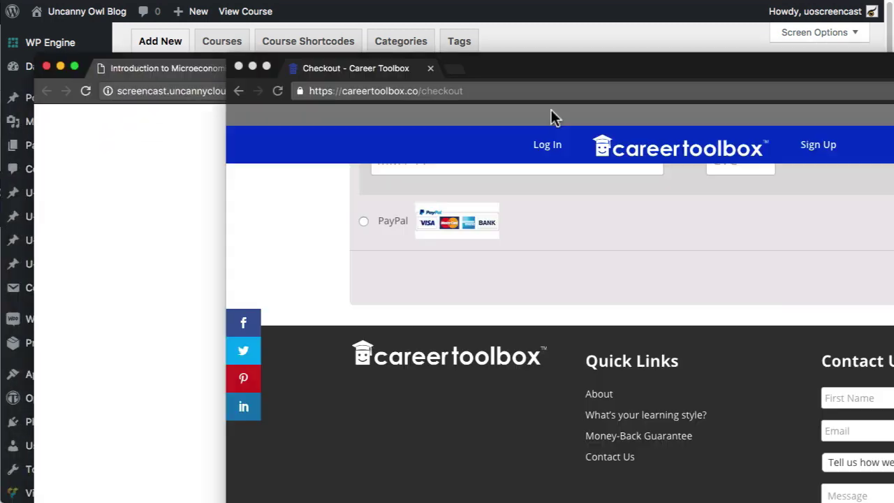
pyautogui.click(238, 67)
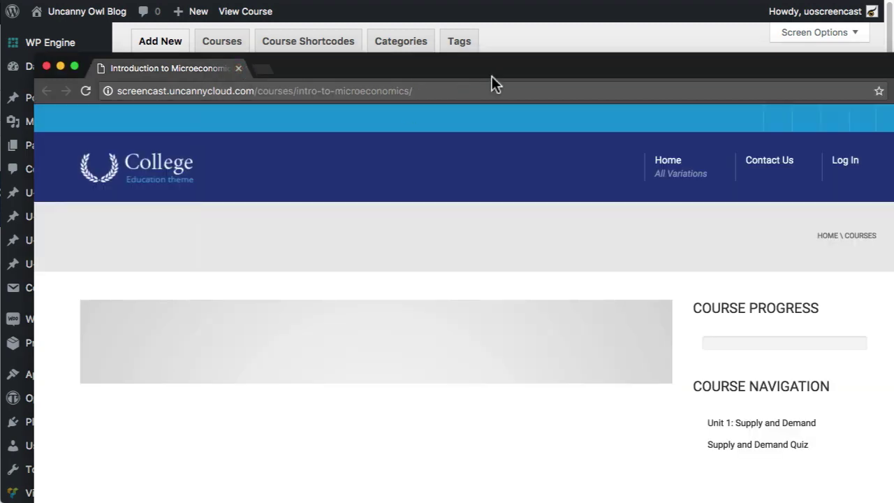
pyautogui.moveTo(523, 67); pyautogui.dragTo(513, 16)
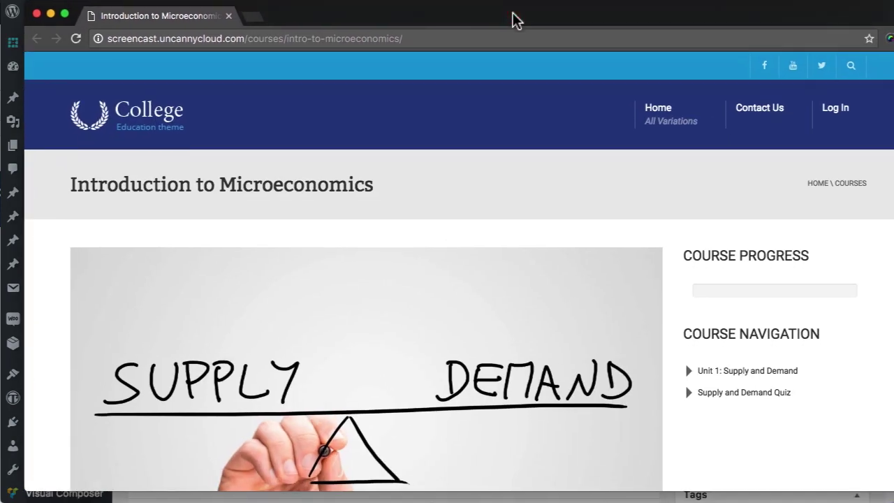
# Use Take This Course on the live page to add Intro to Microeconomics ($99.00) to the cart.
pyautogui.scroll(-10, 518, 205)
pyautogui.scroll(5, 432, 306)
pyautogui.scroll(-3, 256, 309)
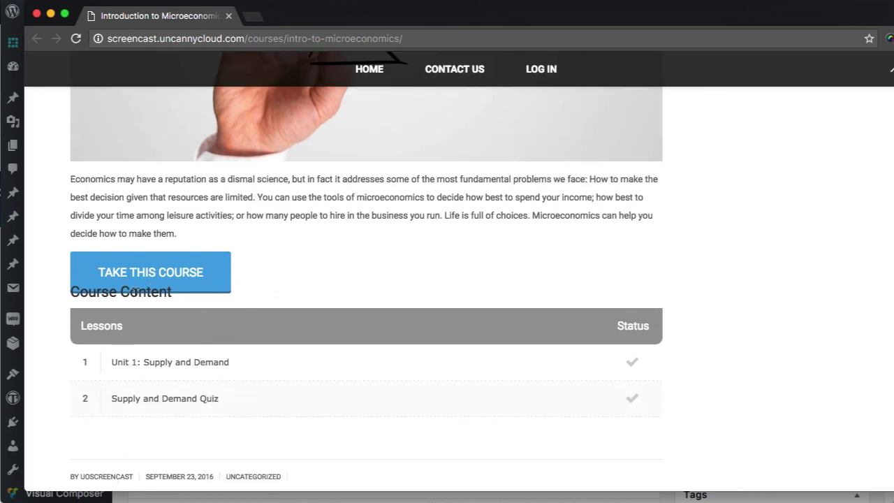
pyautogui.click(193, 277)
pyautogui.moveTo(893, 335); pyautogui.dragTo(884, 335)
pyautogui.click(176, 272)
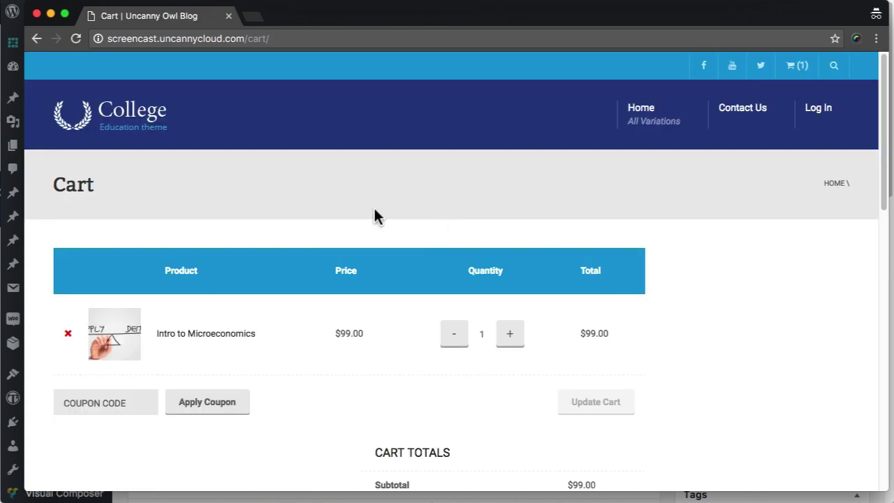
pyautogui.scroll(-2, 384, 212)
pyautogui.scroll(-2, 328, 307)
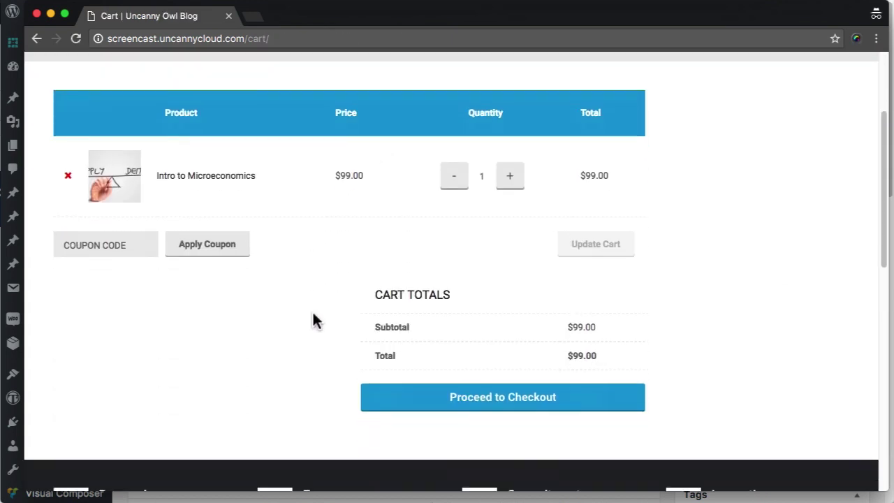
# Proceed from the cart to checkout and go through the Billing Info fields.
pyautogui.click(500, 403)
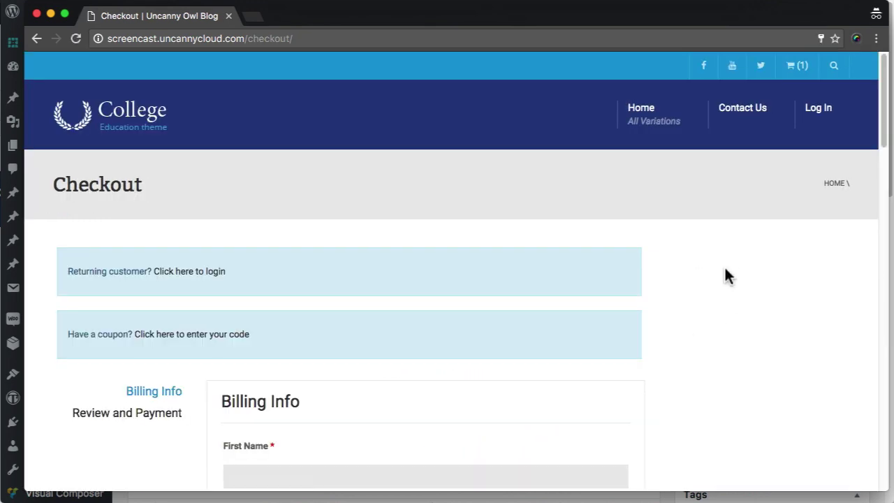
pyautogui.scroll(-10, 726, 280)
pyautogui.scroll(-6, 728, 293)
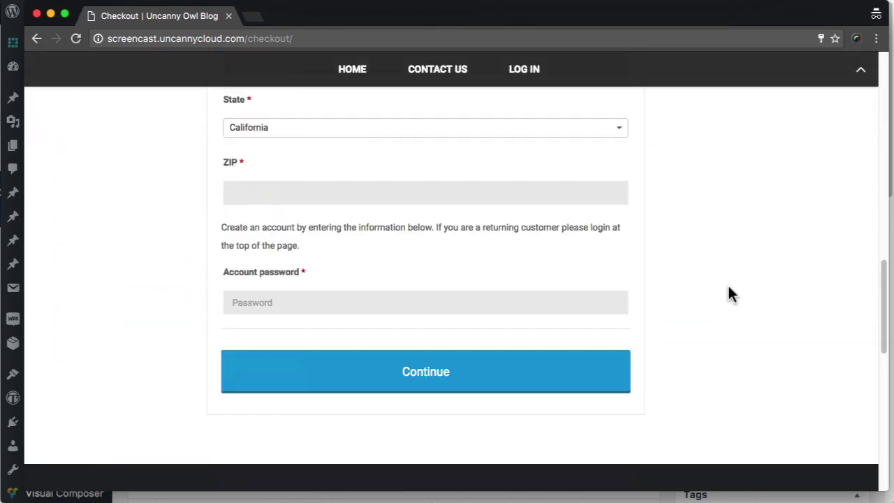
pyautogui.scroll(4, 728, 294)
pyautogui.scroll(10, 728, 302)
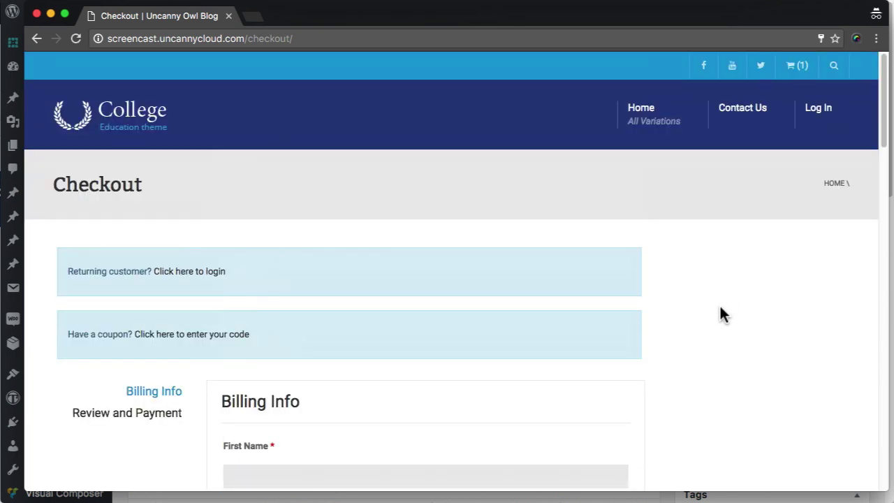
pyautogui.scroll(-10, 721, 315)
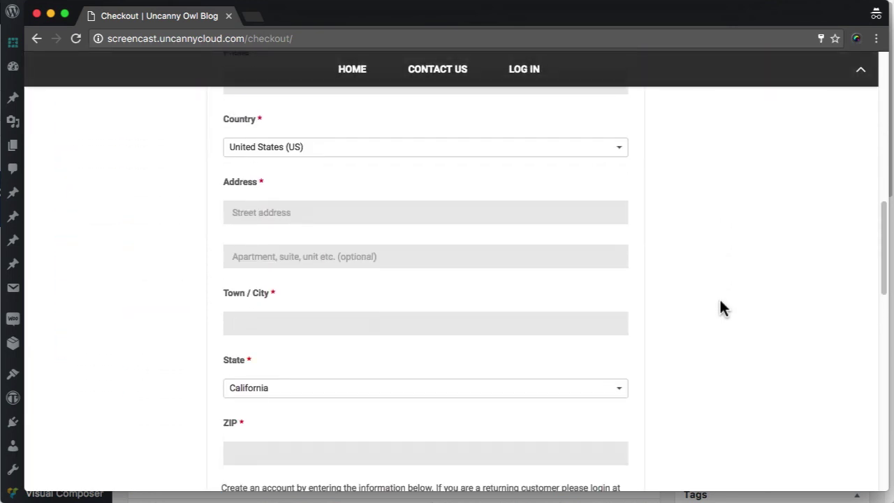
pyautogui.scroll(-2, 723, 307)
pyautogui.click(298, 397)
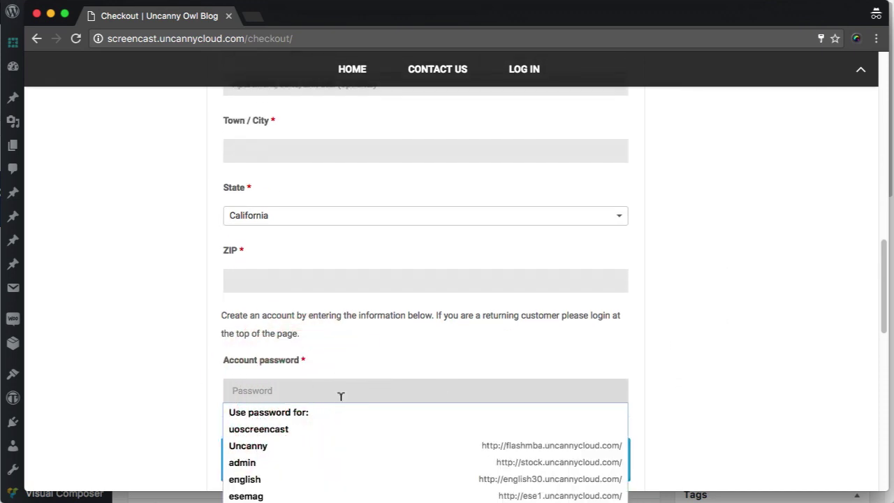
pyautogui.click(755, 354)
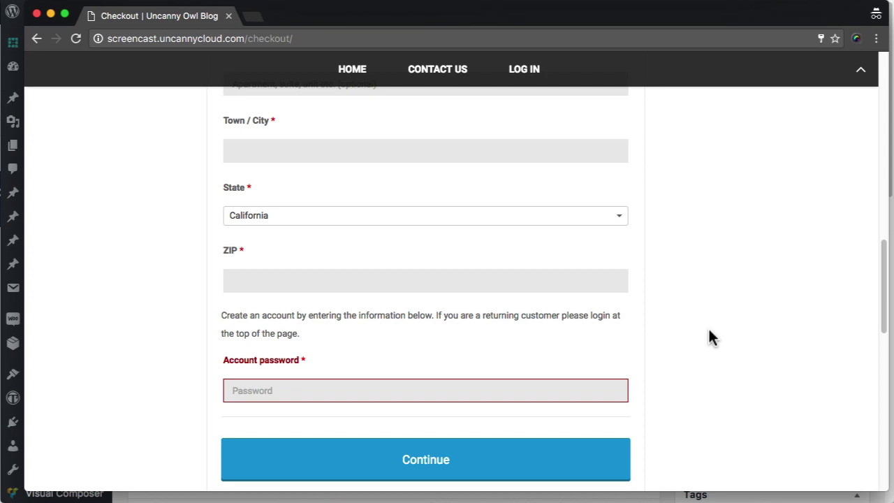
# Open the Review and Payment step showing $99.00 and the no-payment-methods warning.
pyautogui.scroll(12, 693, 321)
pyautogui.scroll(-5, 317, 333)
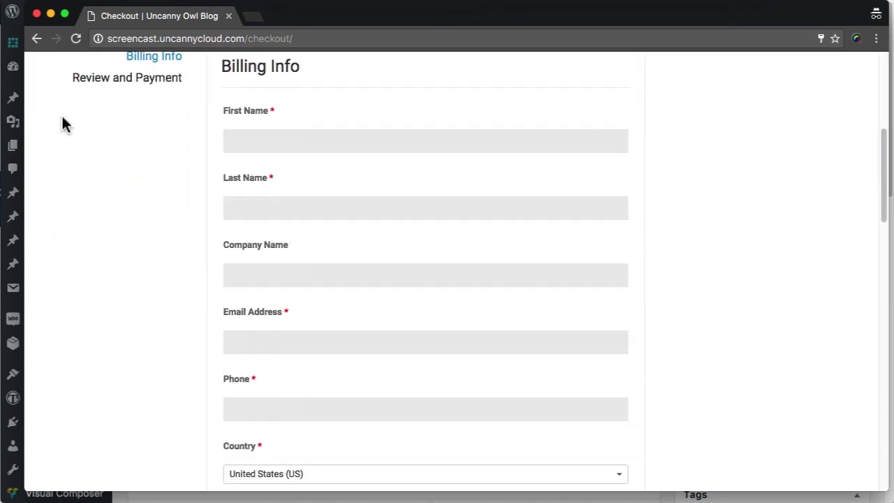
pyautogui.click(125, 80)
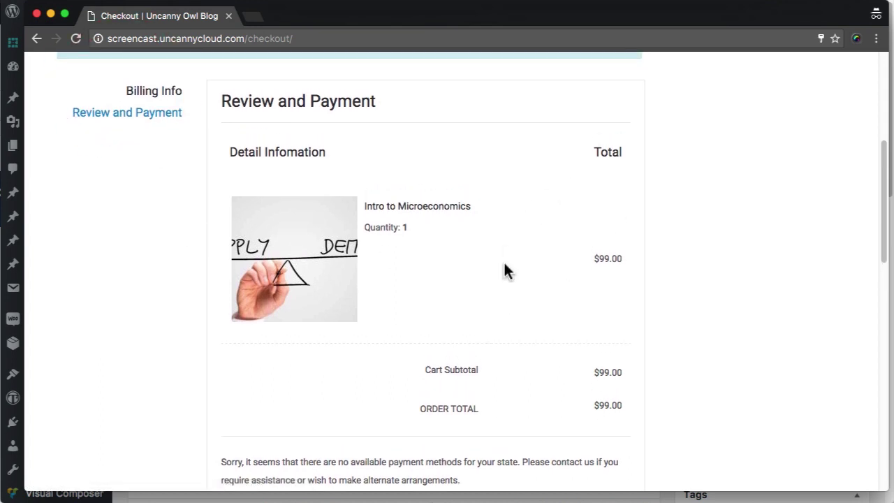
pyautogui.scroll(-4, 506, 264)
pyautogui.moveTo(462, 230); pyautogui.dragTo(220, 207)
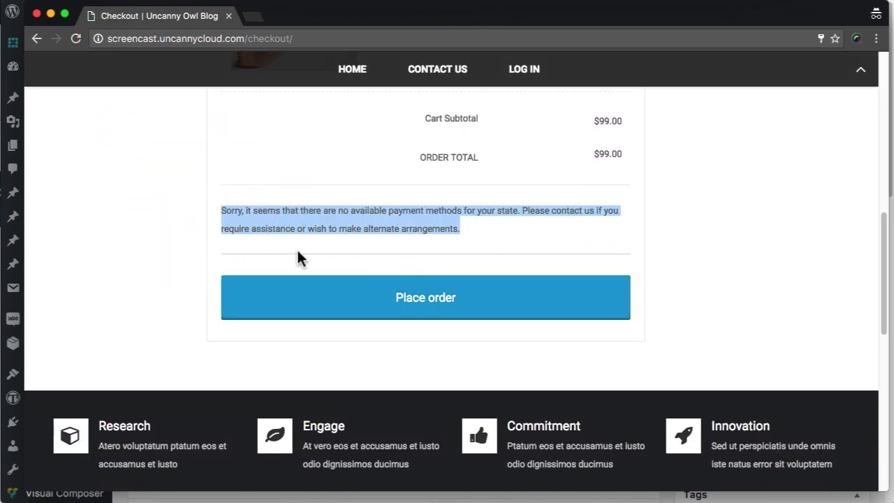
pyautogui.scroll(3, 297, 251)
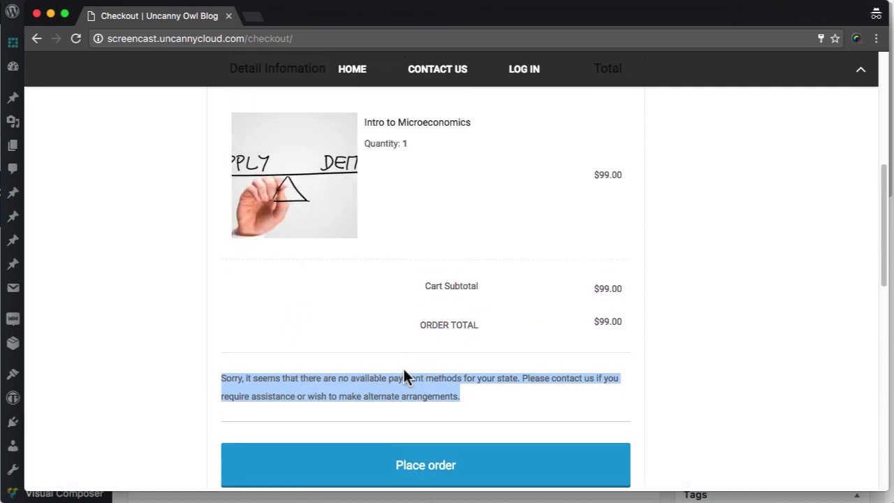
pyautogui.scroll(7, 404, 371)
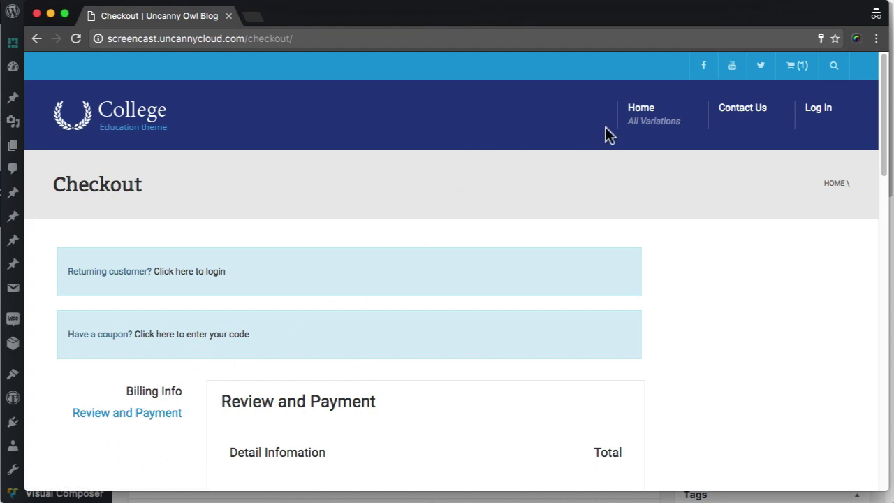
# Return to the home page via the College logo and go to the Log In page.
pyautogui.click(153, 119)
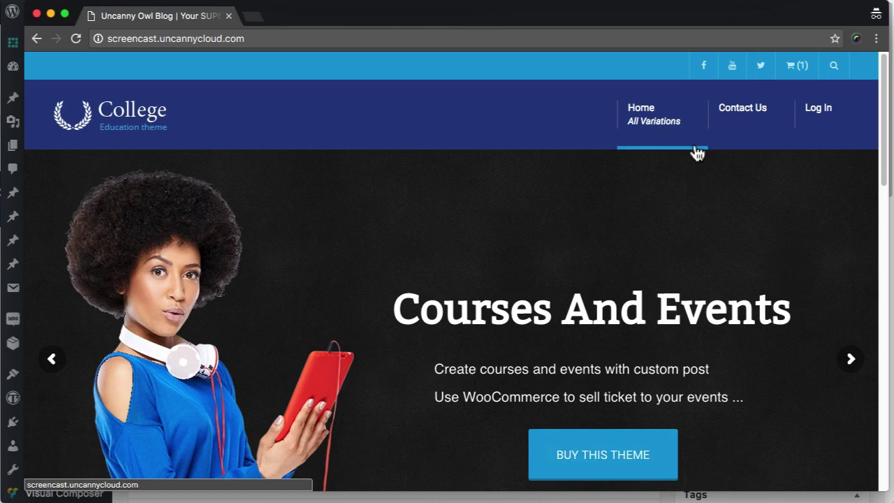
pyautogui.click(824, 112)
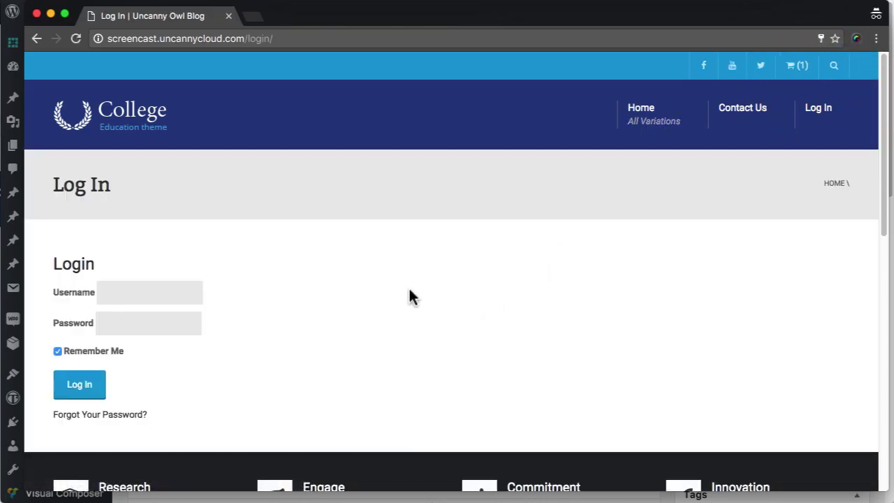
pyautogui.click(152, 291)
pyautogui.click(377, 247)
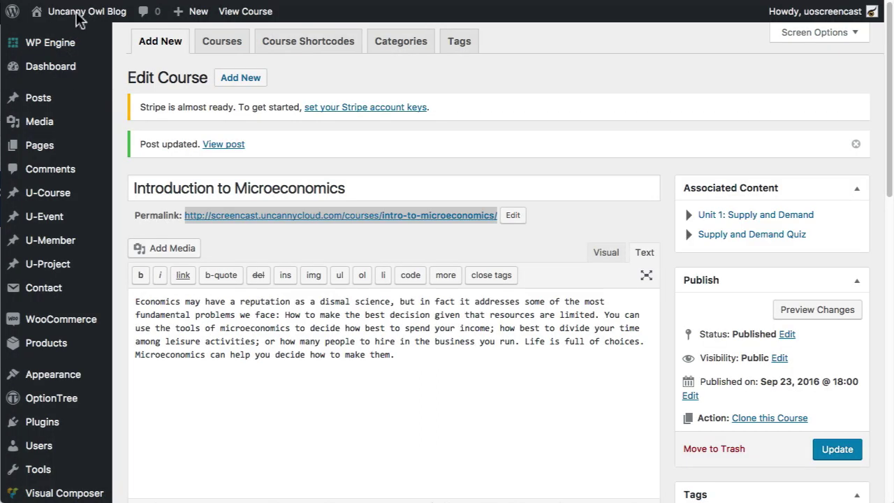
# View the front page while logged in, then go to the Slider Revolution admin page.
pyautogui.click(79, 15)
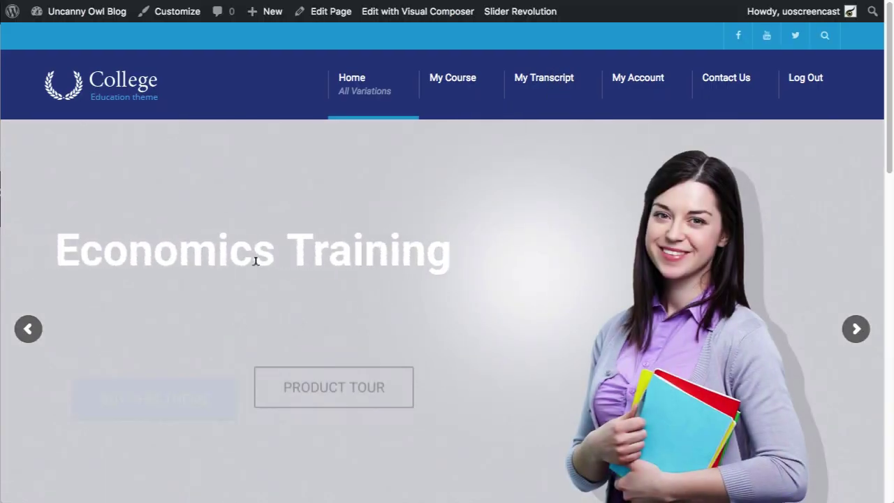
pyautogui.scroll(-2, 223, 273)
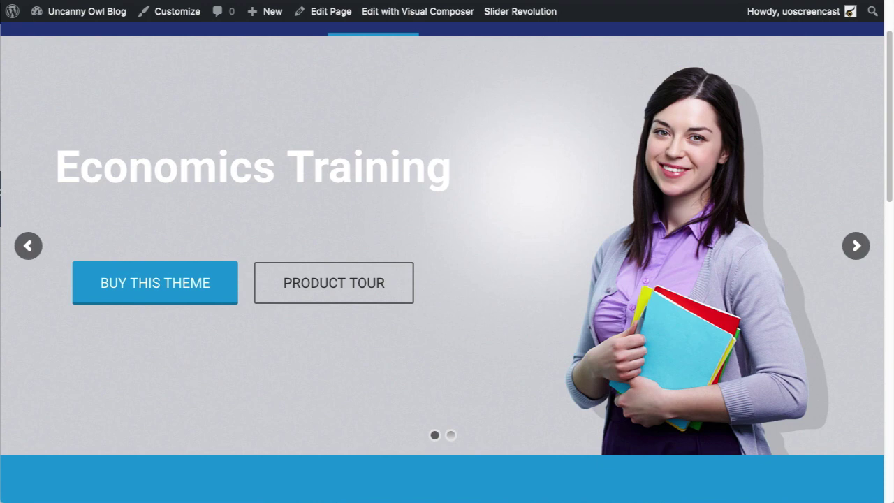
pyautogui.scroll(2, 572, 213)
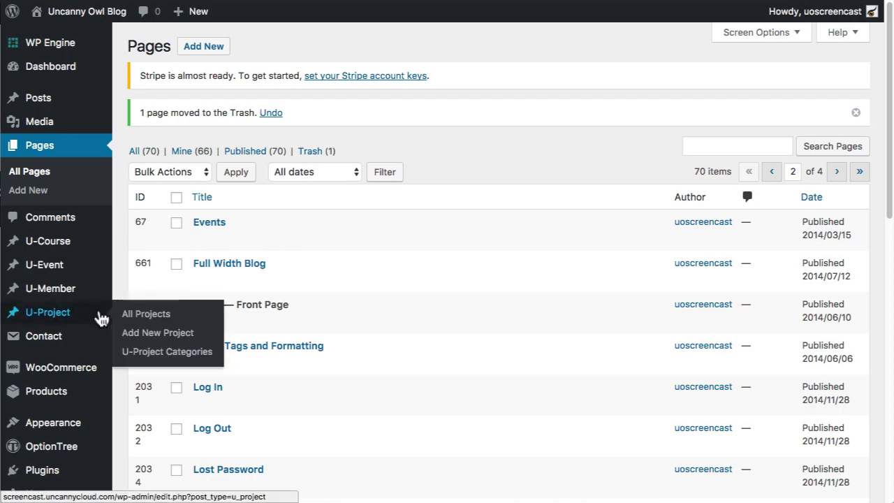
pyautogui.scroll(-10, 59, 444)
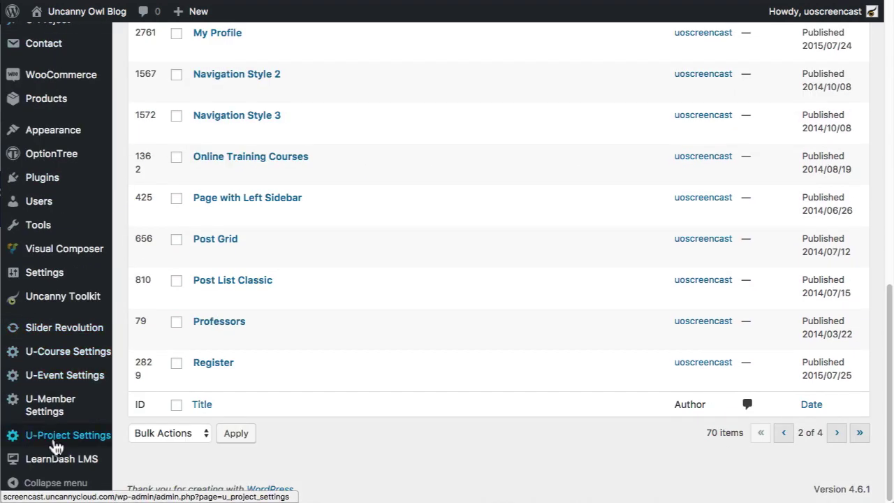
pyautogui.moveTo(65, 329)
pyautogui.click(124, 330)
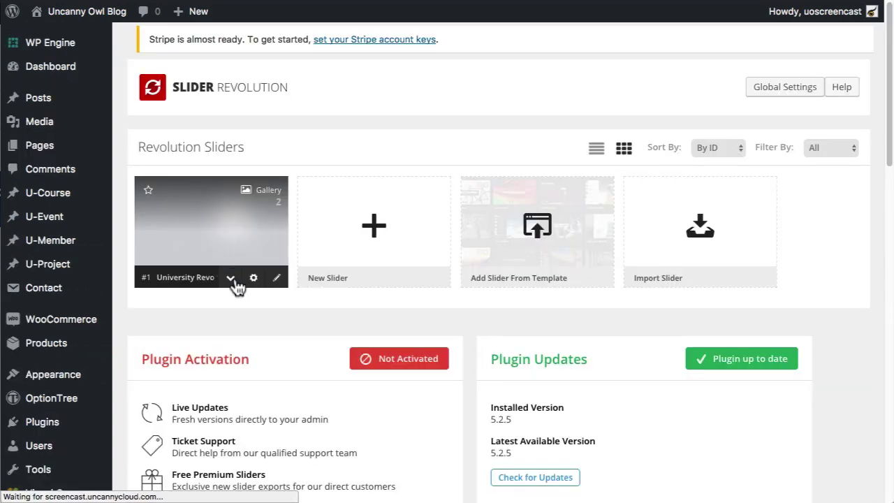
# Open the University Revo Slider for editing and bring its first slide's layers into view.
pyautogui.click(253, 278)
pyautogui.click(274, 278)
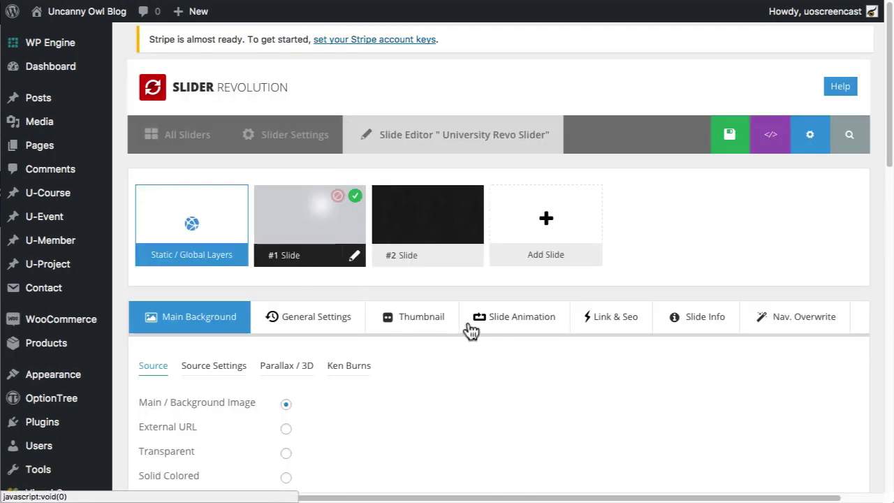
pyautogui.scroll(-5, 712, 253)
pyautogui.scroll(-4, 694, 254)
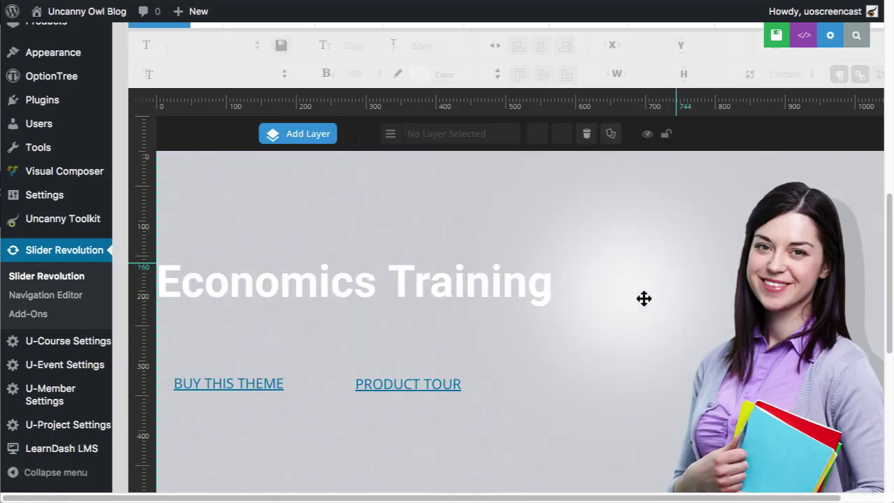
pyautogui.click(260, 384)
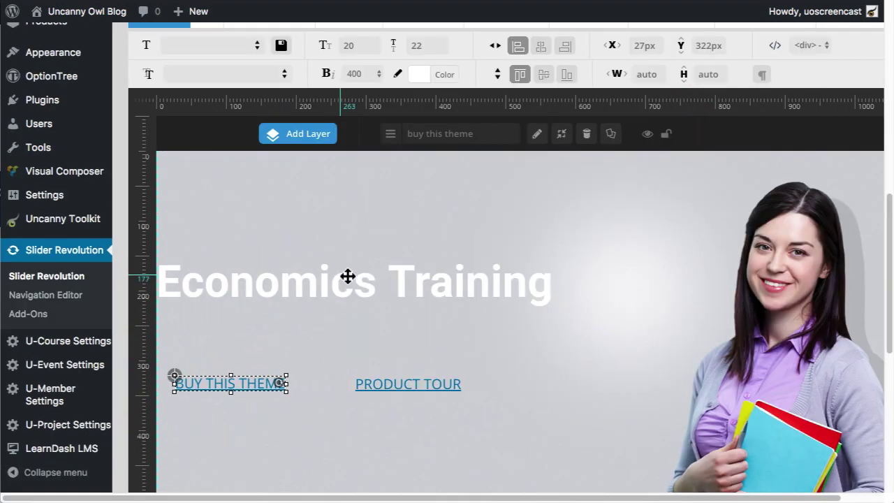
pyautogui.click(537, 134)
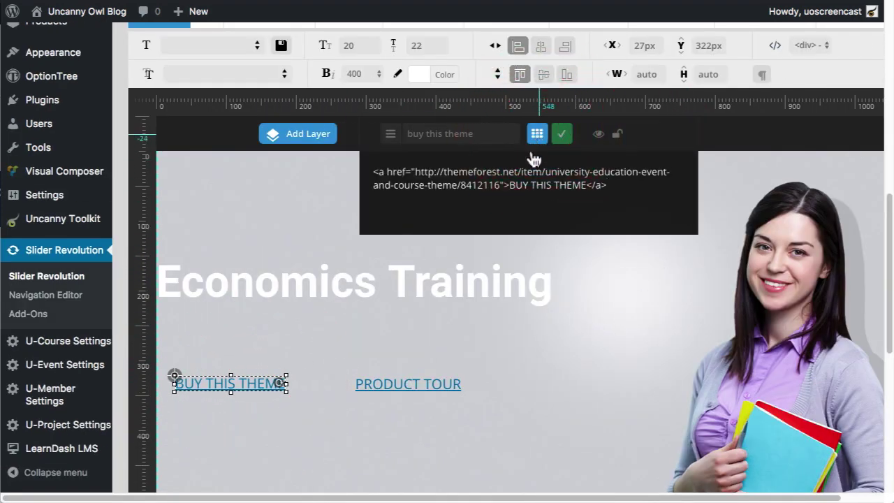
pyautogui.moveTo(415, 171); pyautogui.dragTo(498, 184)
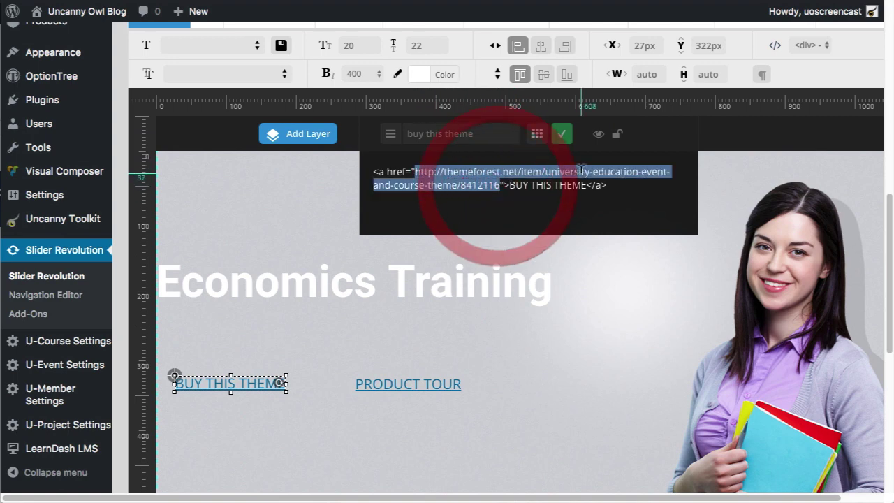
pyautogui.write('ht')
pyautogui.write('//')
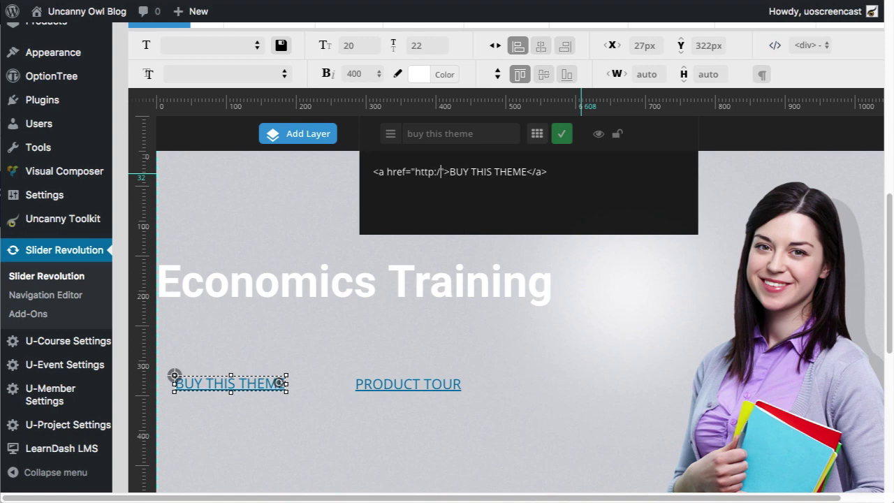
pyautogui.write('screencast.u')
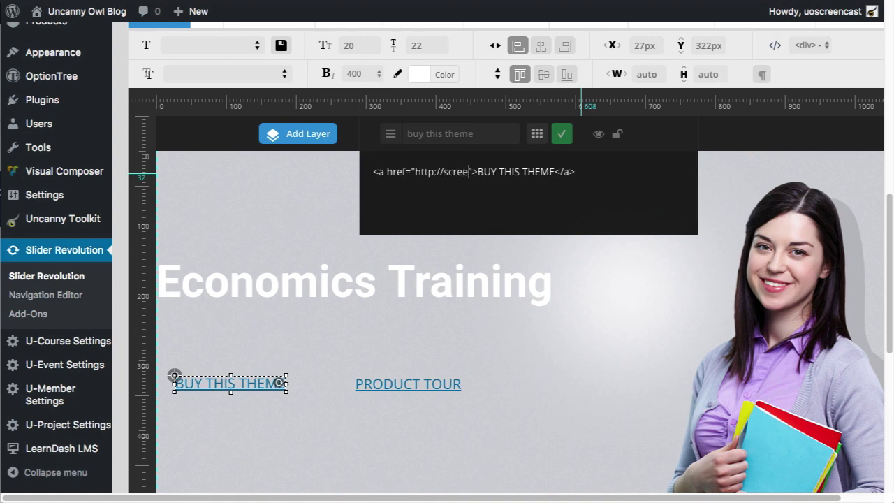
pyautogui.write('ncannycloud.com')
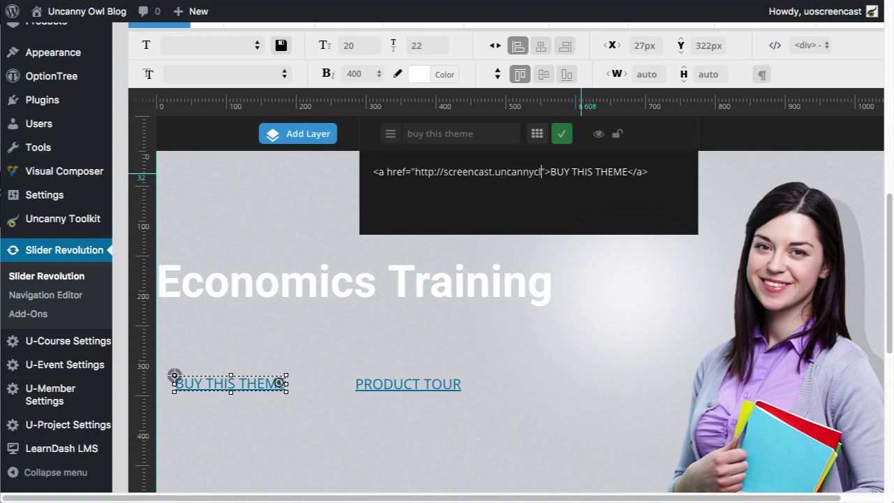
pyautogui.write('/')
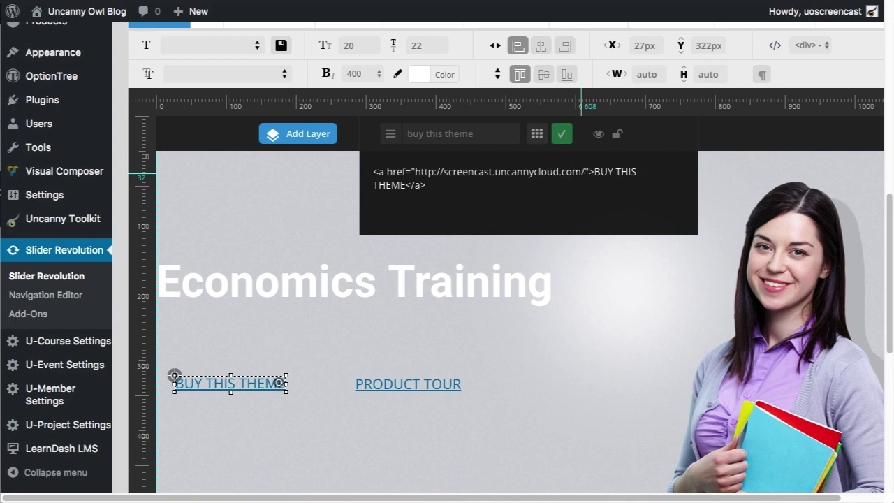
pyautogui.write('cart')
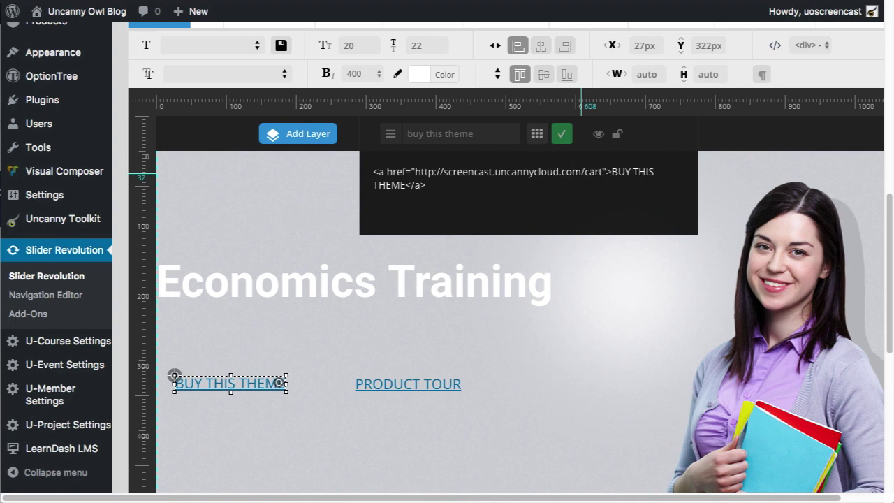
pyautogui.write('?add')
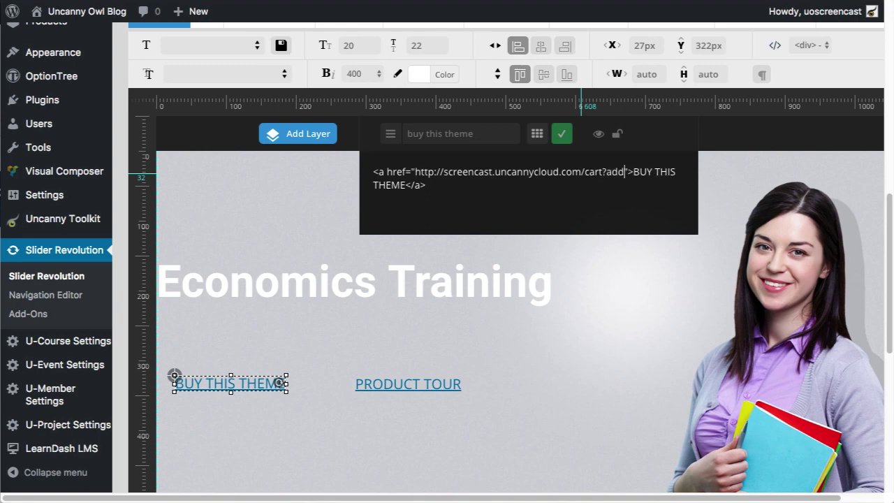
pyautogui.write('-to-cart=')
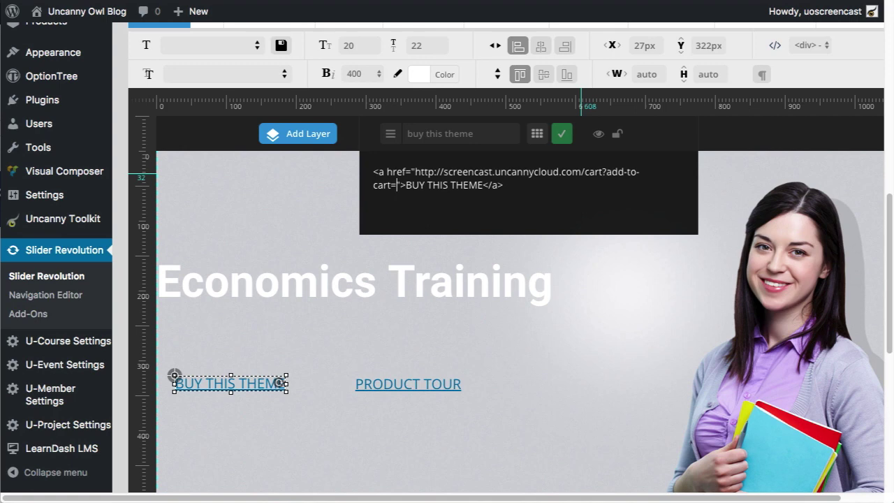
pyautogui.write('2648')
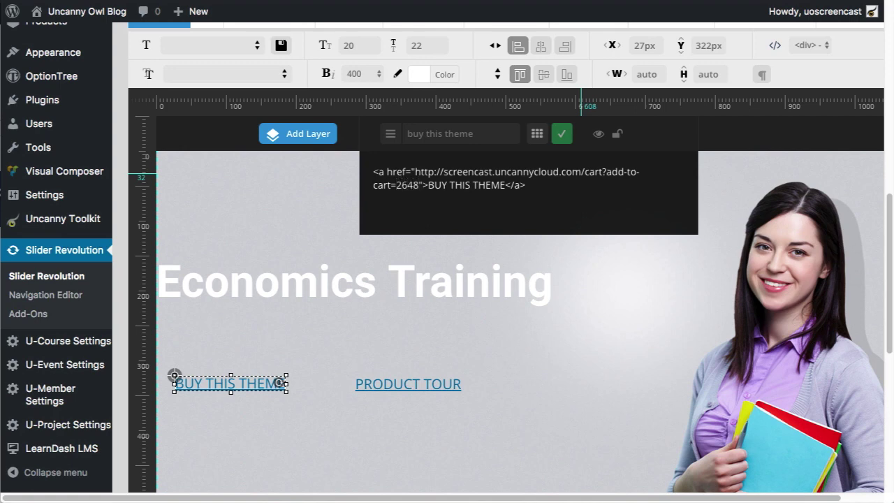
# Change the button label from BUY THIS THEME to BUY THIS COURSE.
pyautogui.doubleClick(486, 186)
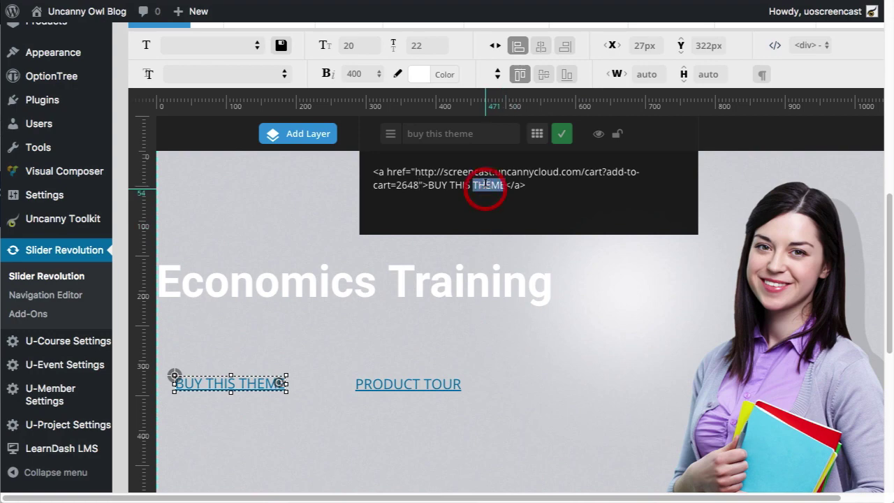
pyautogui.write('COURSE')
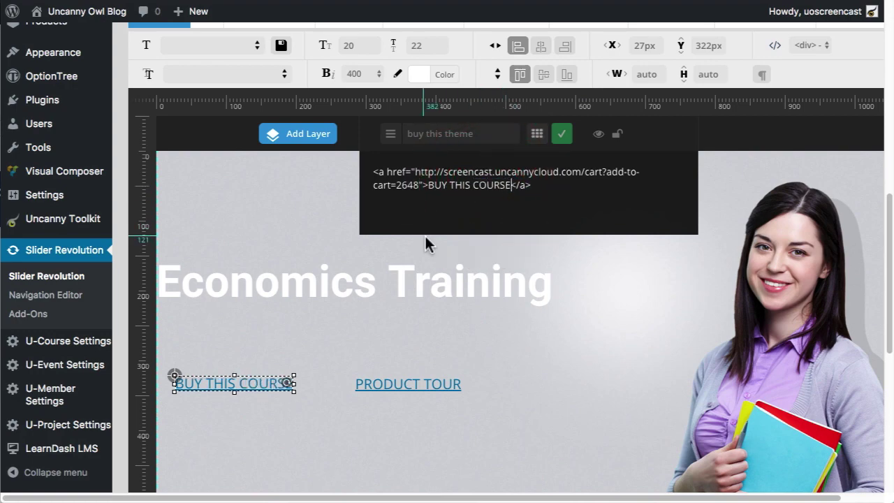
pyautogui.click(519, 314)
pyautogui.scroll(3, 765, 139)
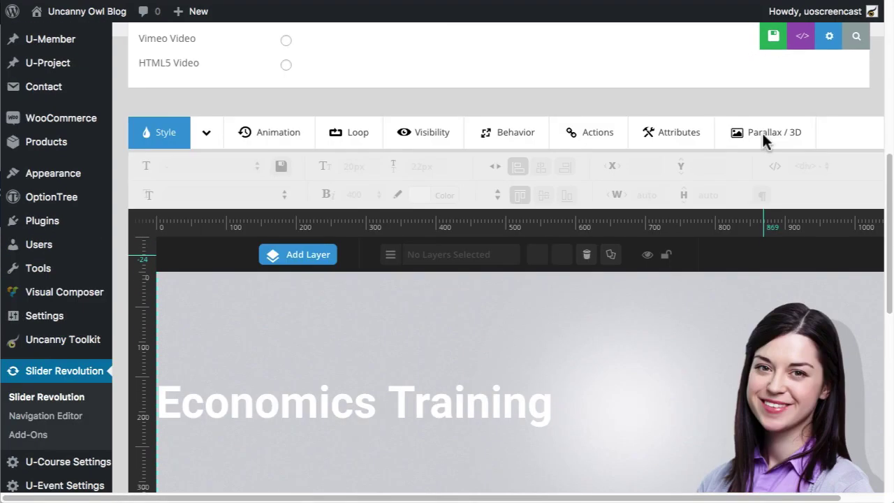
pyautogui.scroll(6, 764, 140)
# Save the edited slide and load the live homepage to check the slider.
pyautogui.click(772, 34)
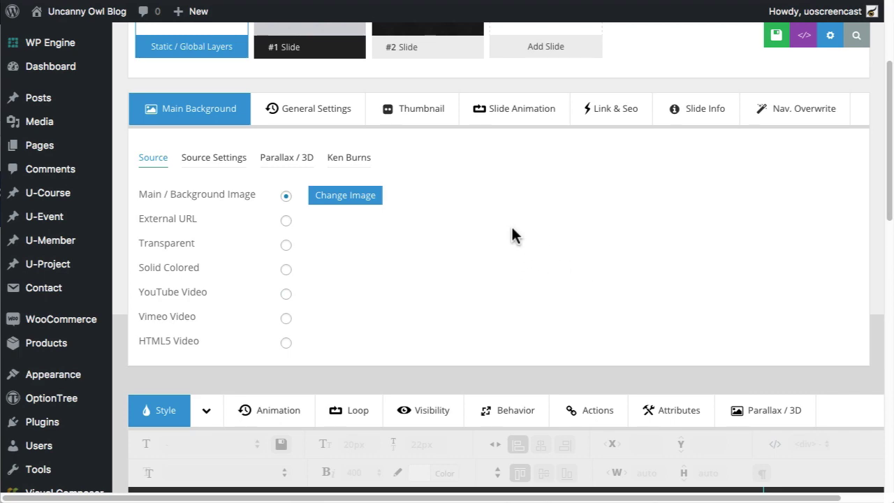
pyautogui.scroll(-5, 512, 233)
pyautogui.scroll(-10, 393, 413)
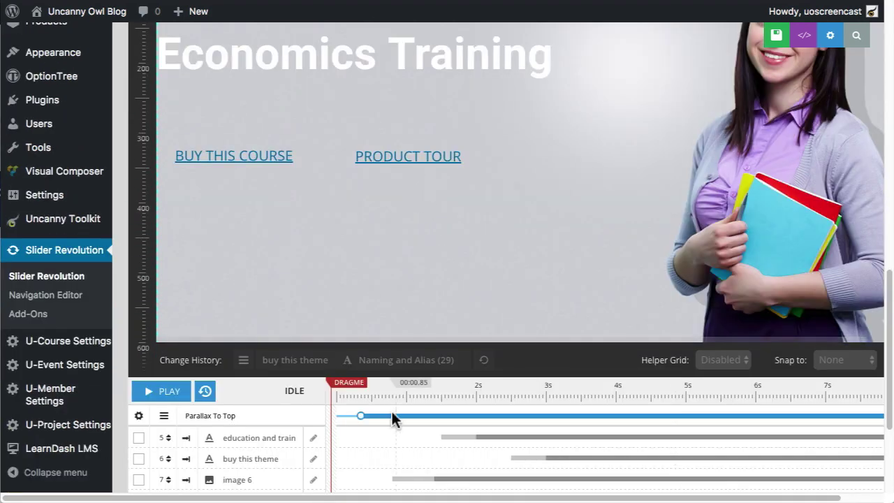
pyautogui.scroll(14, 380, 419)
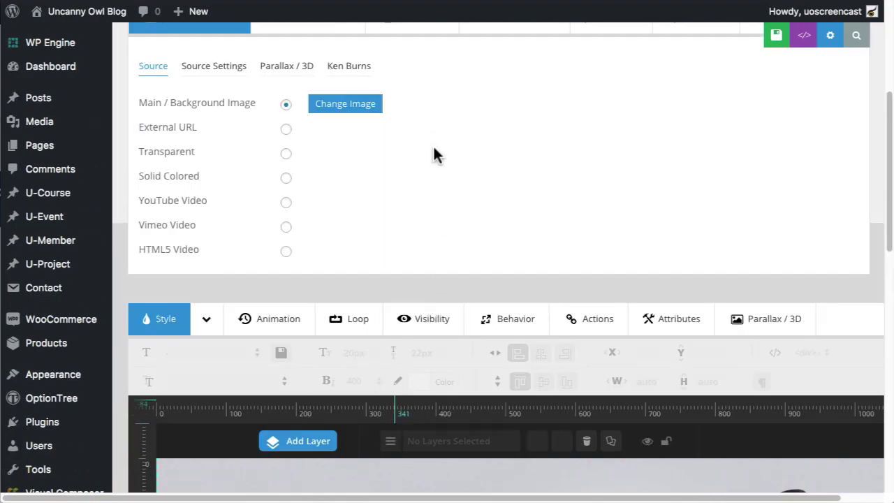
pyautogui.scroll(5, 435, 154)
pyautogui.click(457, 119)
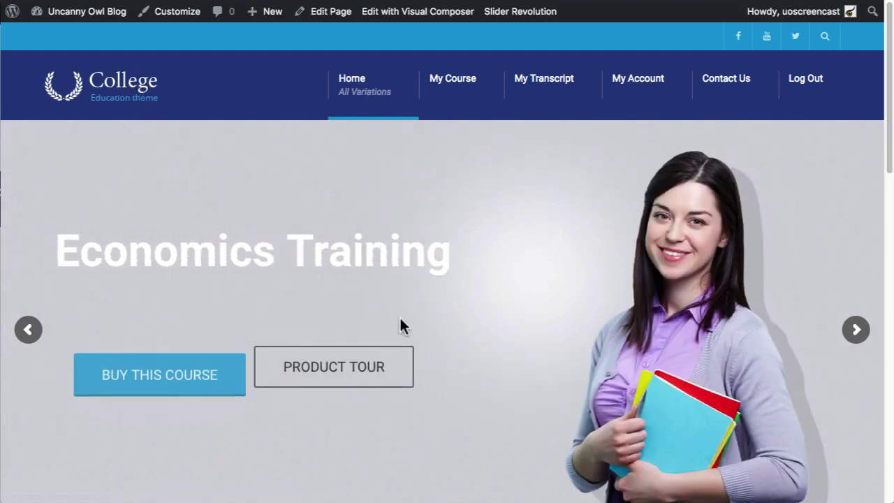
# Confirm the BUY THIS COURSE button on the homepage slider, then return to the Uncanny Owl Blog Dashboard.
pyautogui.scroll(-20, 440, 315)
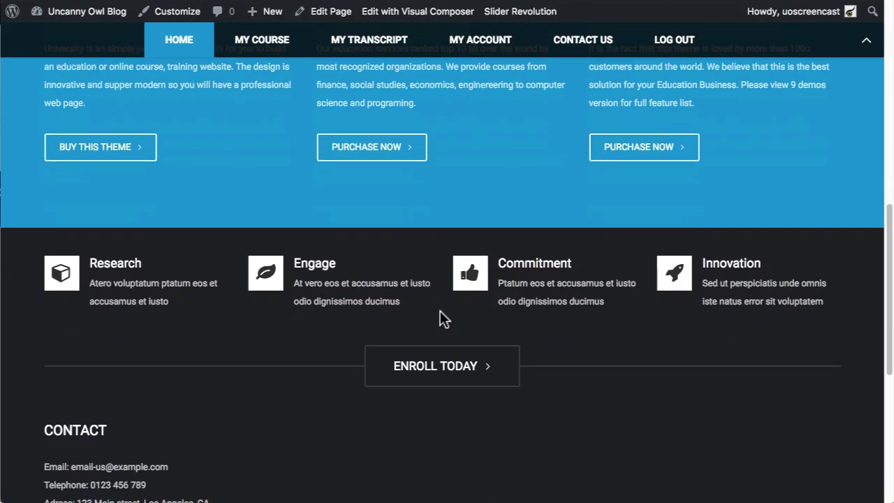
pyautogui.scroll(20, 400, 358)
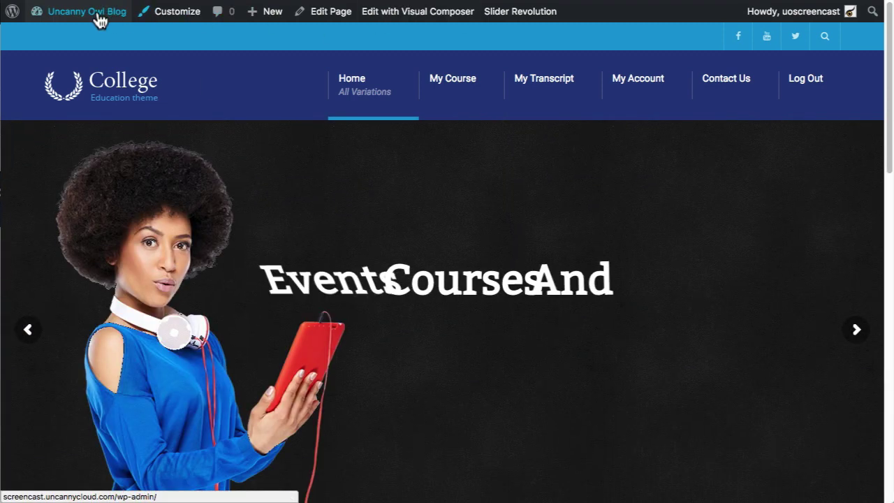
pyautogui.click(100, 21)
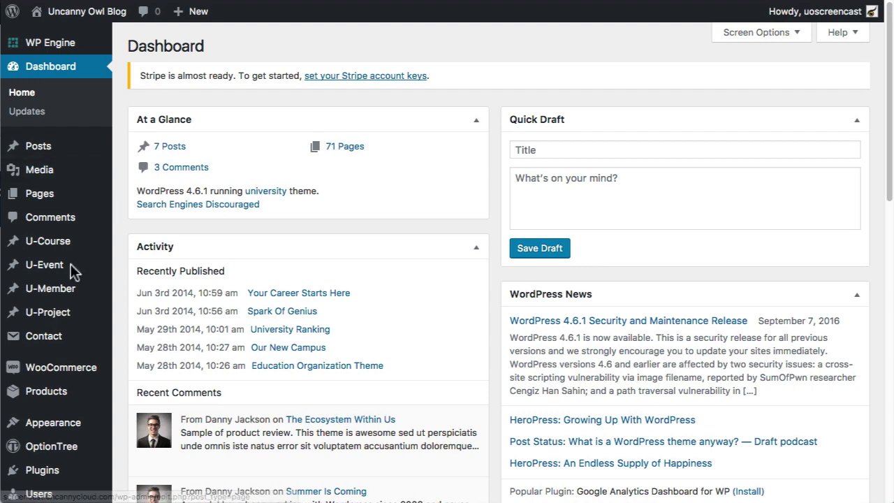
# Open Appearance > Theme Options and move to the Logo Image setting.
pyautogui.scroll(-4, 66, 347)
pyautogui.moveTo(70, 260)
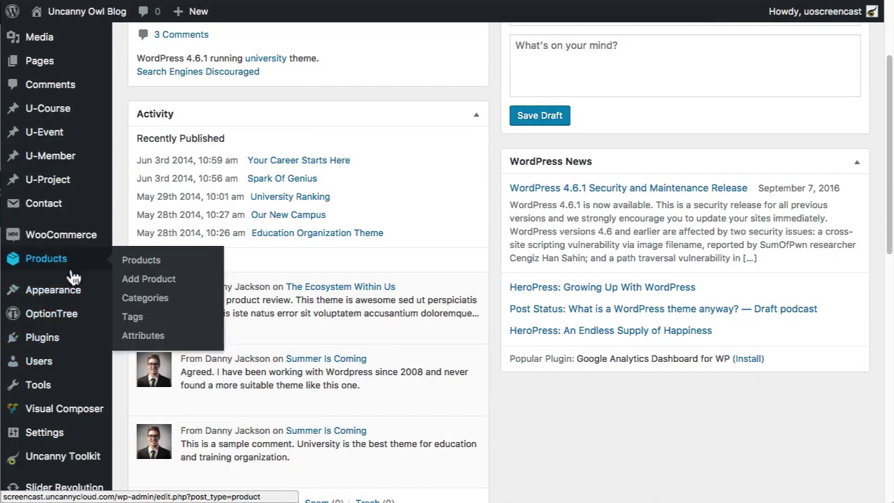
pyautogui.moveTo(70, 289)
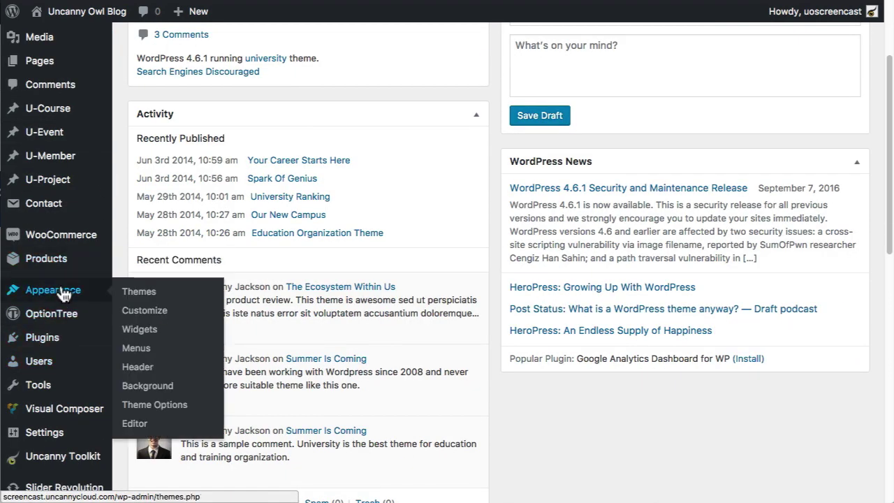
pyautogui.click(150, 412)
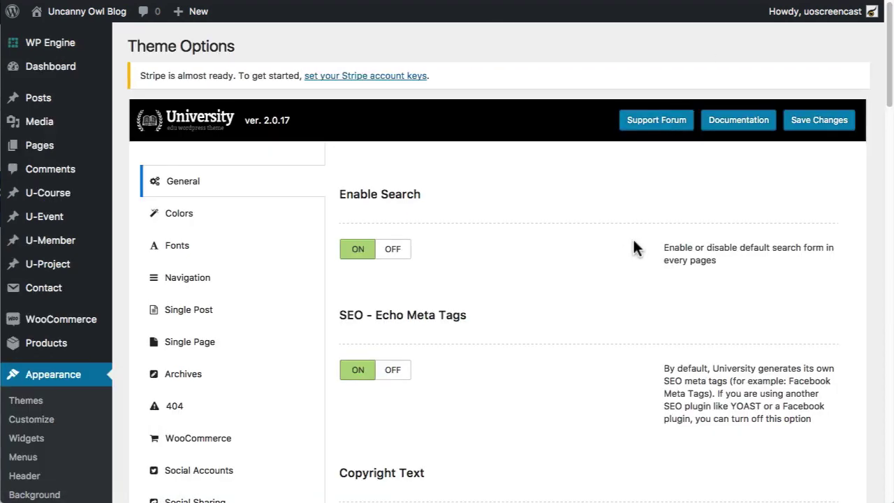
pyautogui.click(887, 110)
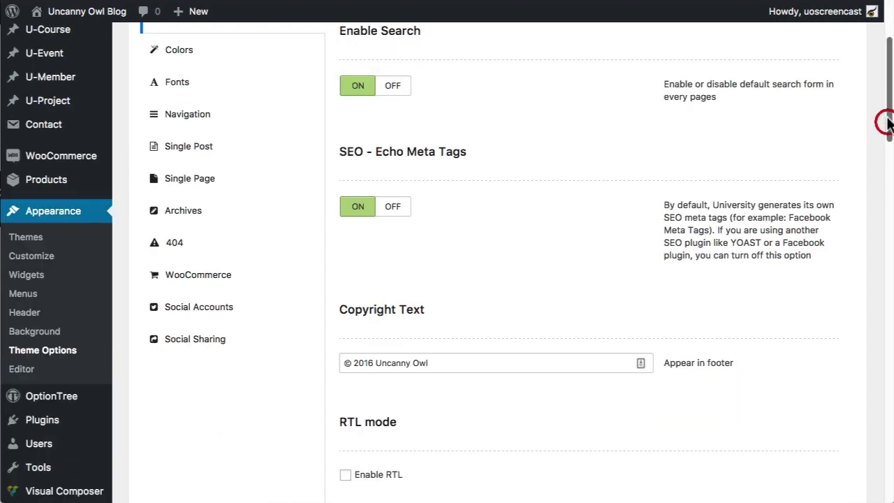
pyautogui.moveTo(887, 110); pyautogui.dragTo(878, 301)
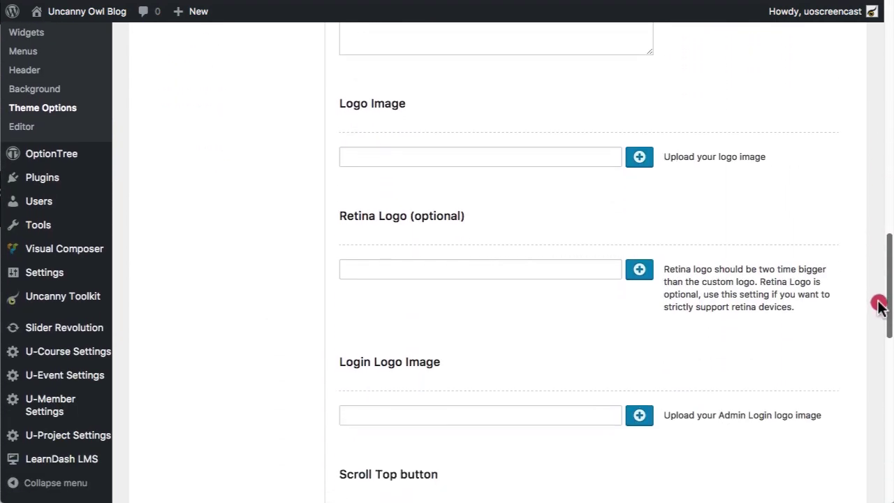
# Upload uncanny-demo-white.png as the Logo Image and save the theme options.
pyautogui.click(640, 160)
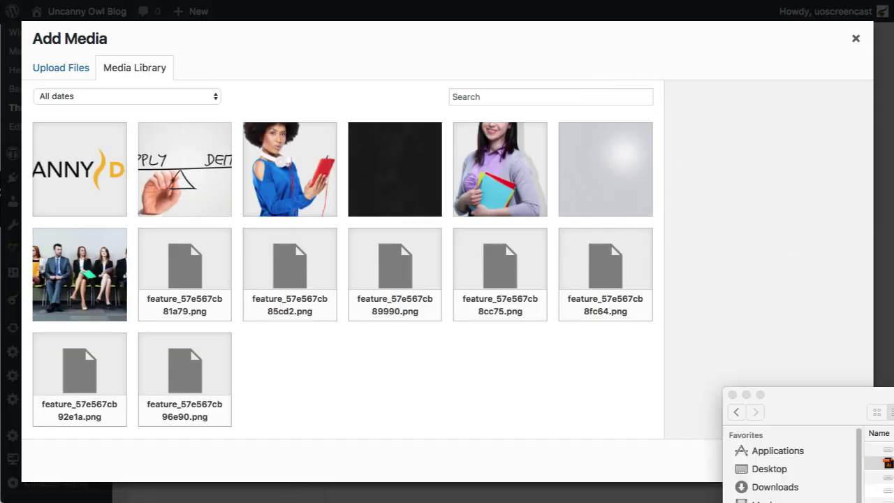
pyautogui.moveTo(886, 449); pyautogui.dragTo(373, 339)
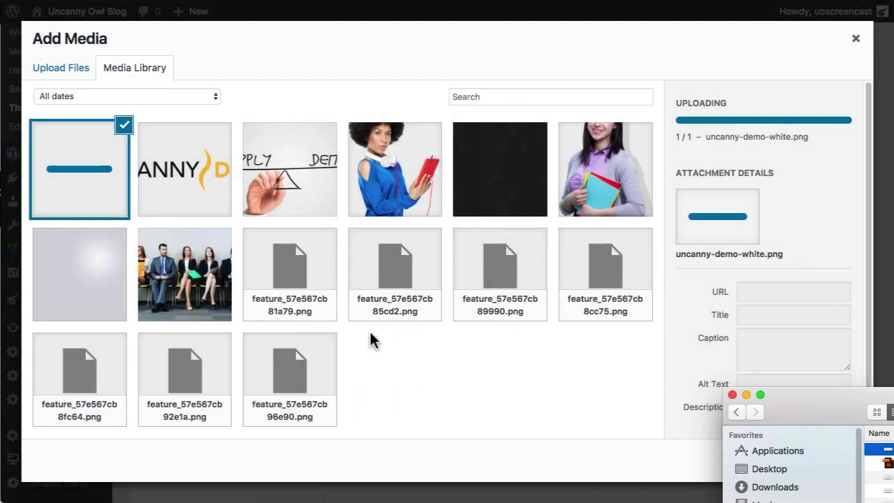
pyautogui.click(457, 349)
pyautogui.click(791, 472)
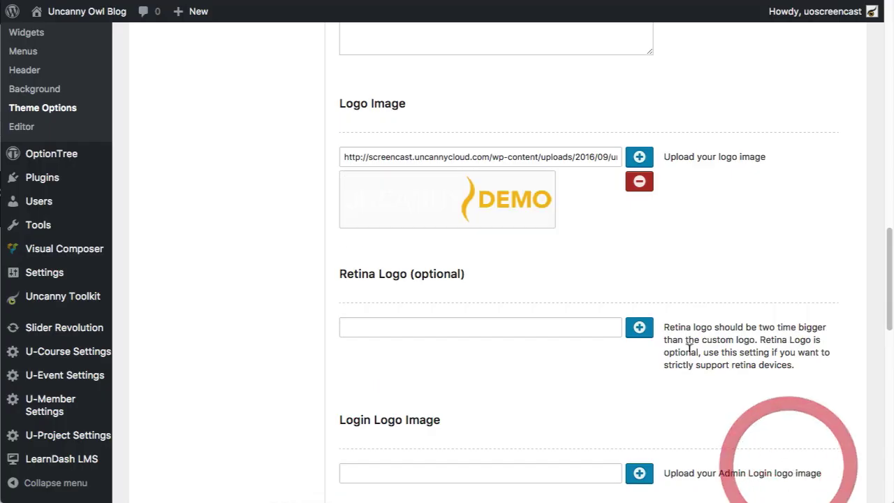
pyautogui.scroll(-5, 800, 292)
pyautogui.scroll(-6, 473, 356)
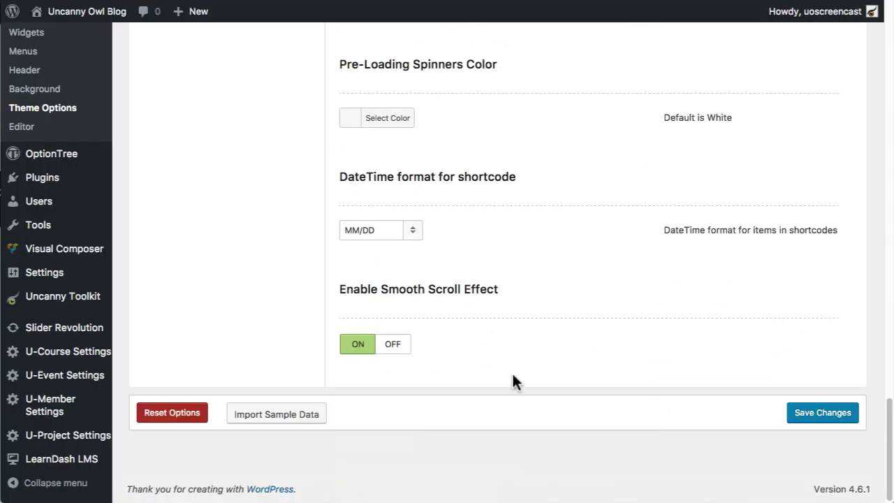
pyautogui.click(821, 412)
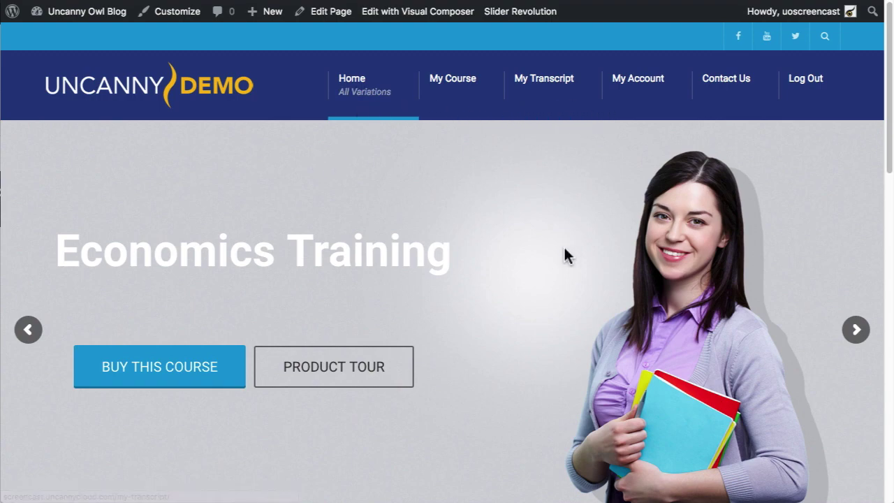
# Scroll through the live home page to check the new UNCANNY DEMO logo.
pyautogui.scroll(-3, 557, 270)
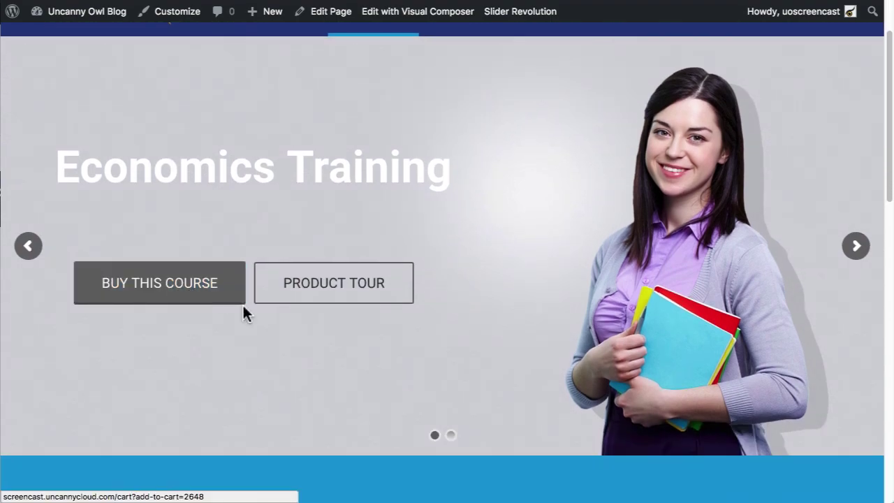
pyautogui.scroll(-15, 522, 324)
pyautogui.scroll(-3, 521, 327)
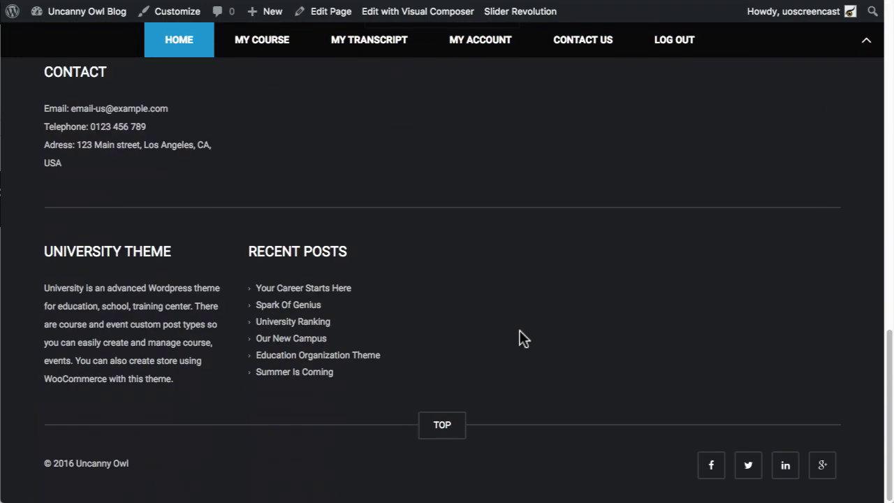
pyautogui.scroll(15, 479, 363)
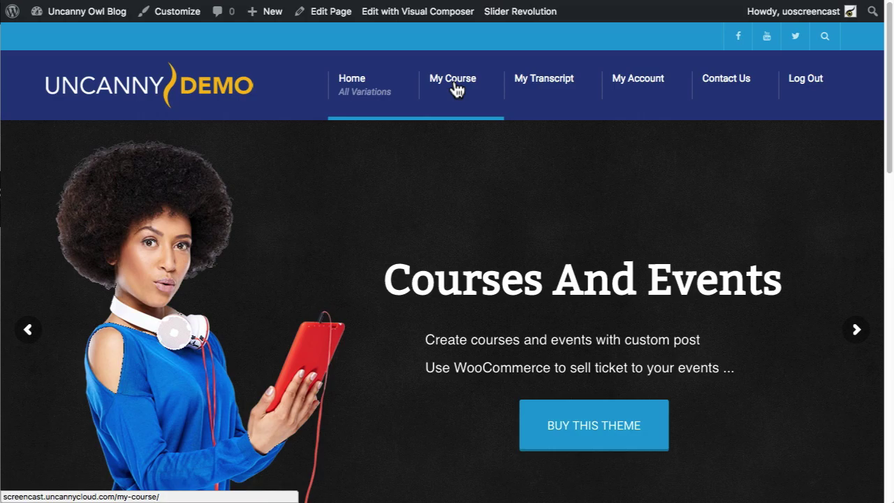
# Visit the My Course and My Transcript pages, then return to Home.
pyautogui.click(467, 82)
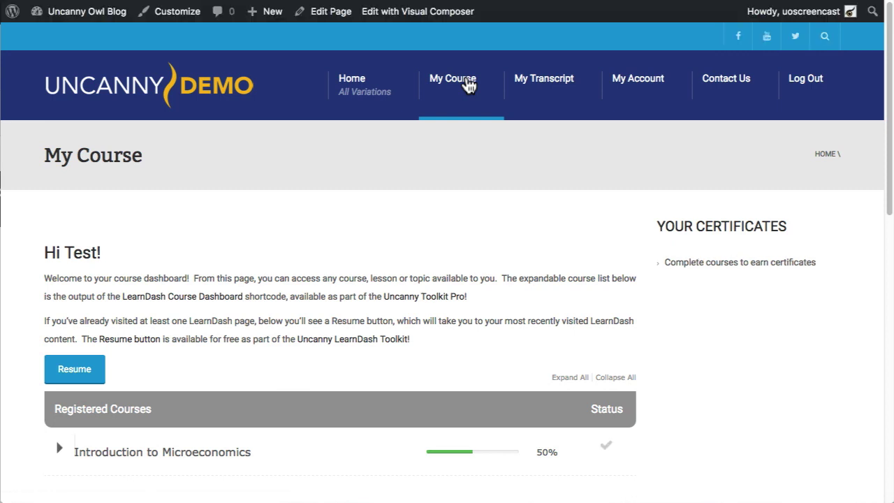
pyautogui.click(540, 89)
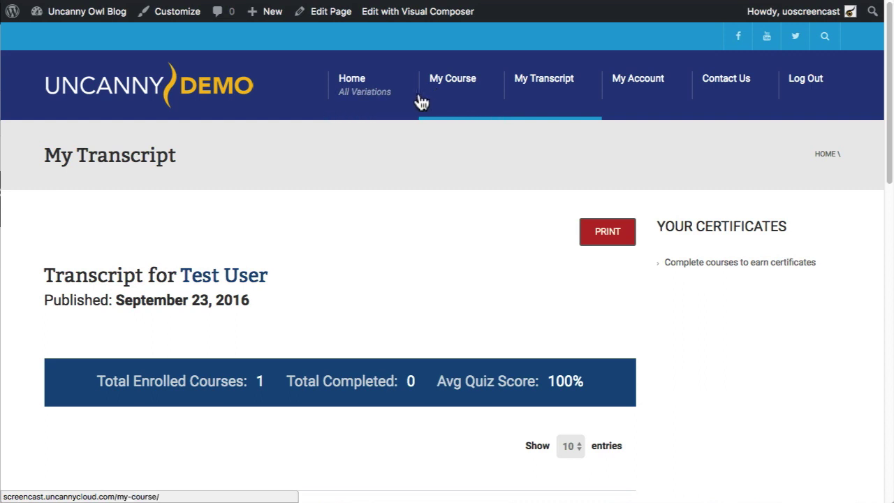
pyautogui.click(364, 98)
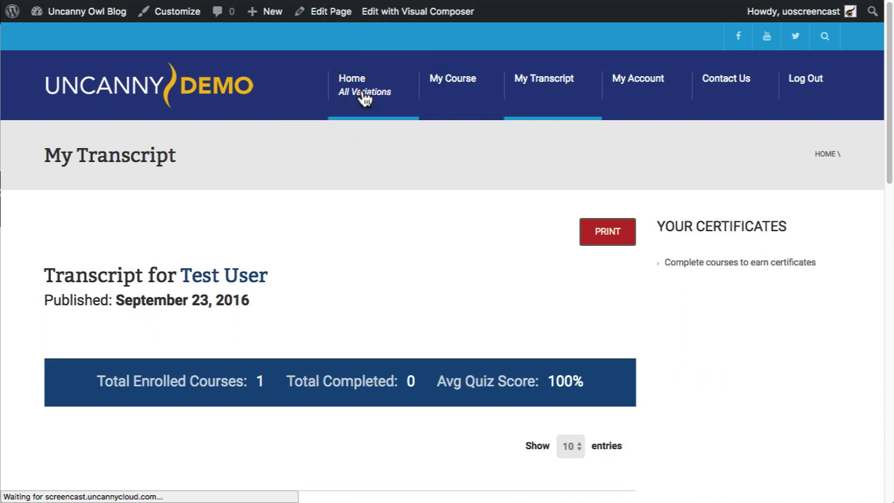